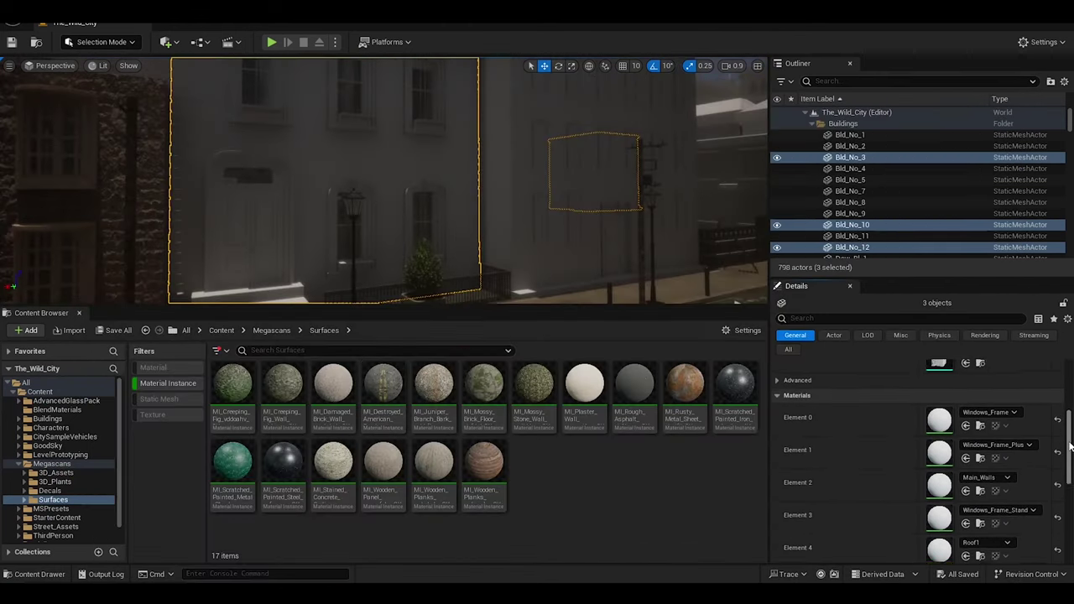
Replace the wooden planks on Element 2 with MI_Mossy_Brick_Floor and open it for editing
scroll(1070, 447, down, 1)
drag(483, 470, 890, 457)
double_click(938, 458)
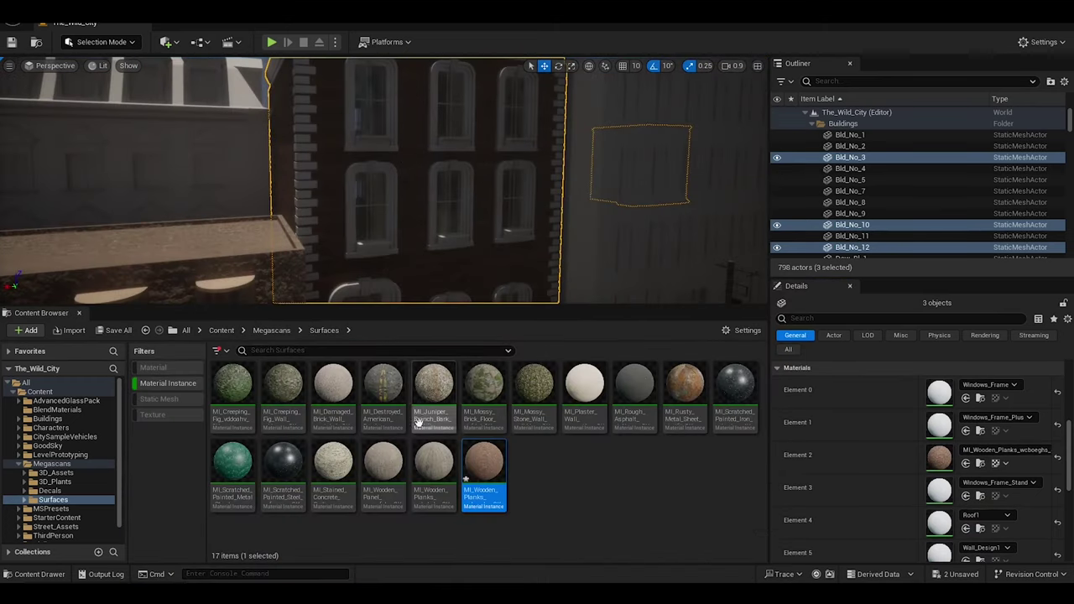
drag(483, 388, 938, 457)
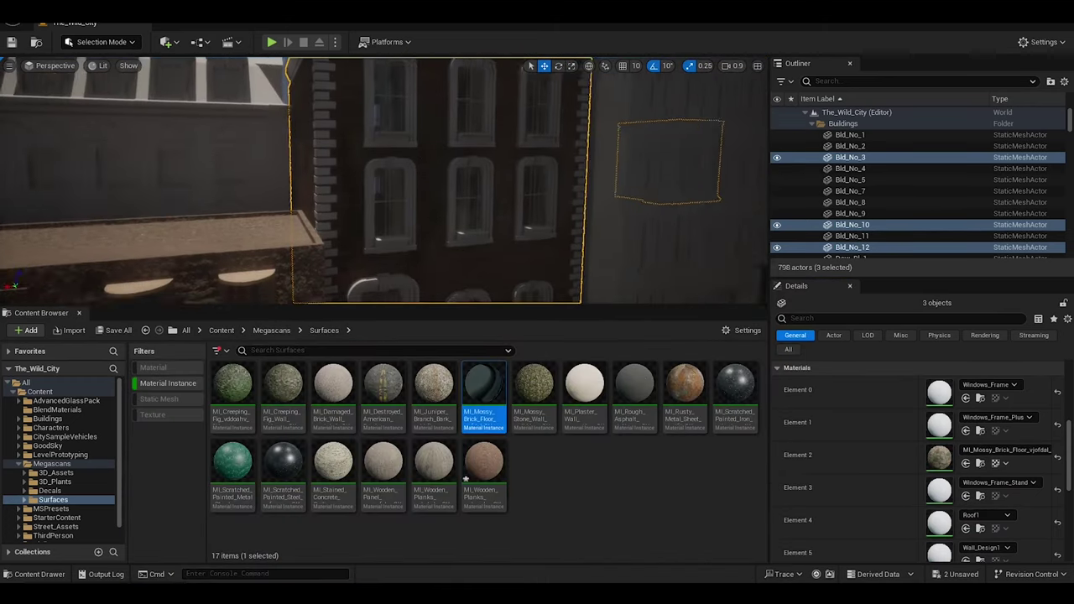
double_click(939, 457)
Override the mossy brick tiling to 20 × 20 and its rotation angle to 0.25
click(631, 415)
text(20)
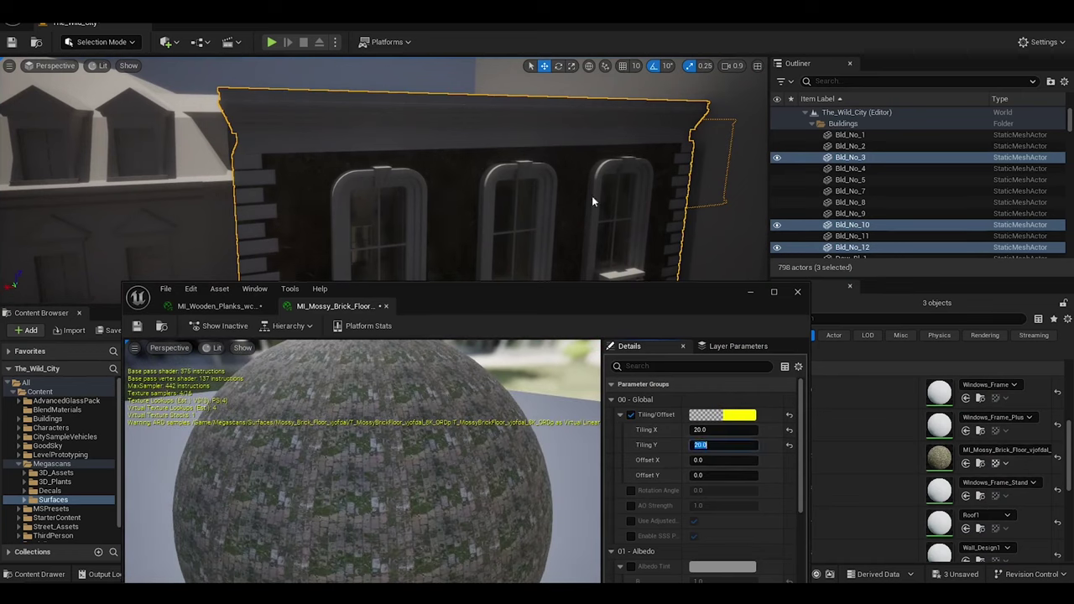
click(631, 490)
drag(701, 490, 723, 490)
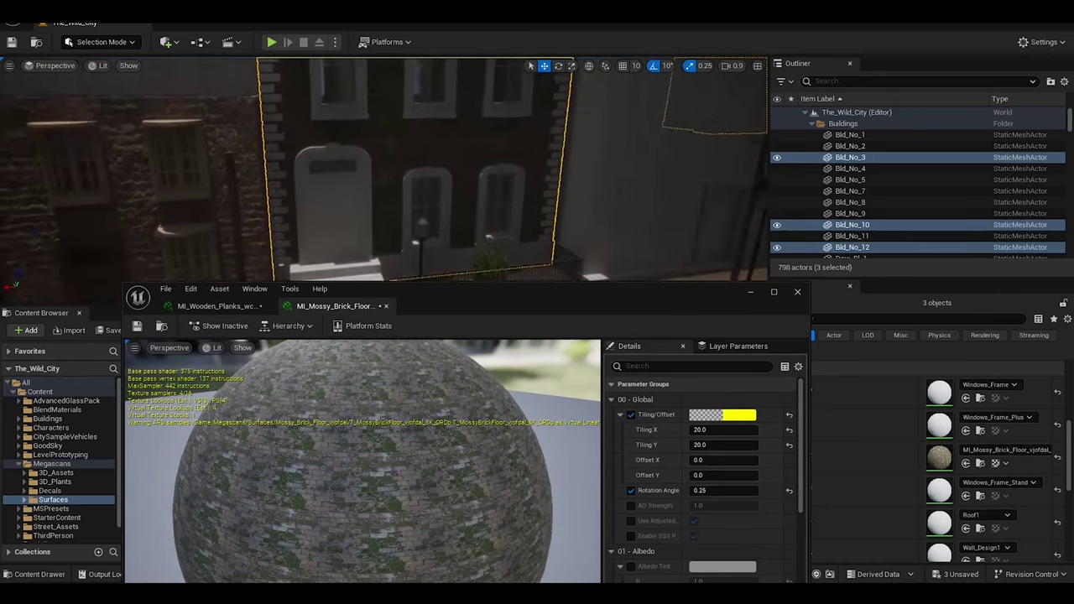
scroll(474, 238, up, 5)
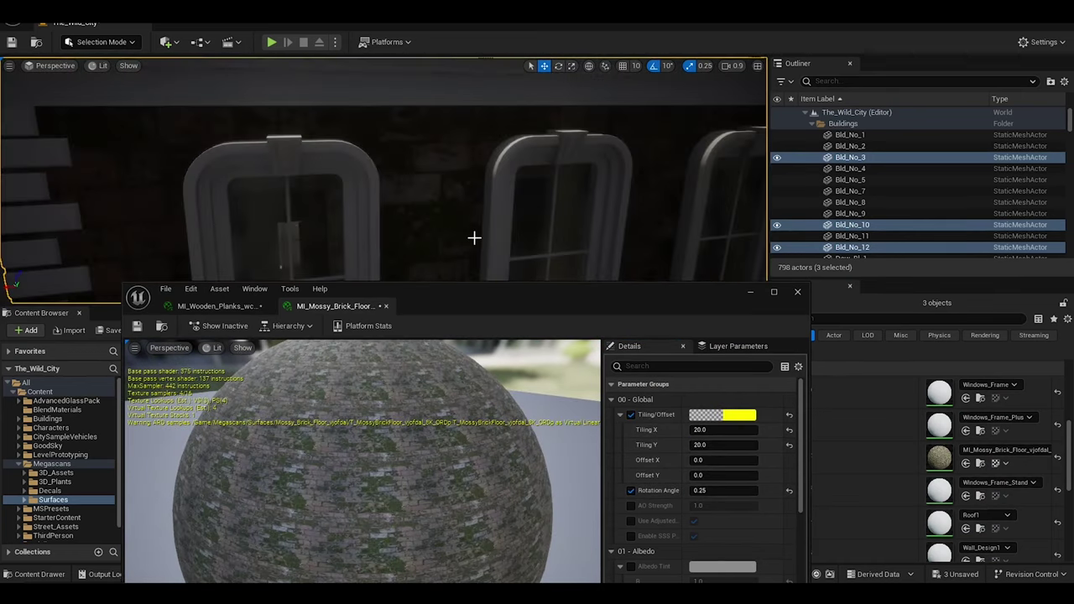
drag(496, 294, 479, 176)
scroll(783, 439, down, 10)
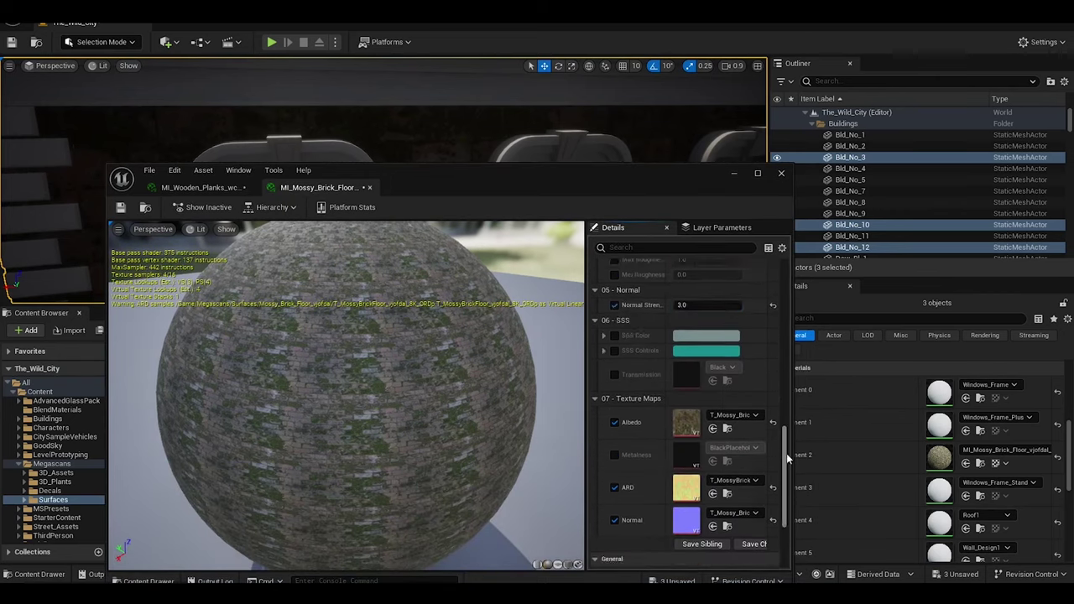
scroll(539, 211, down, 5)
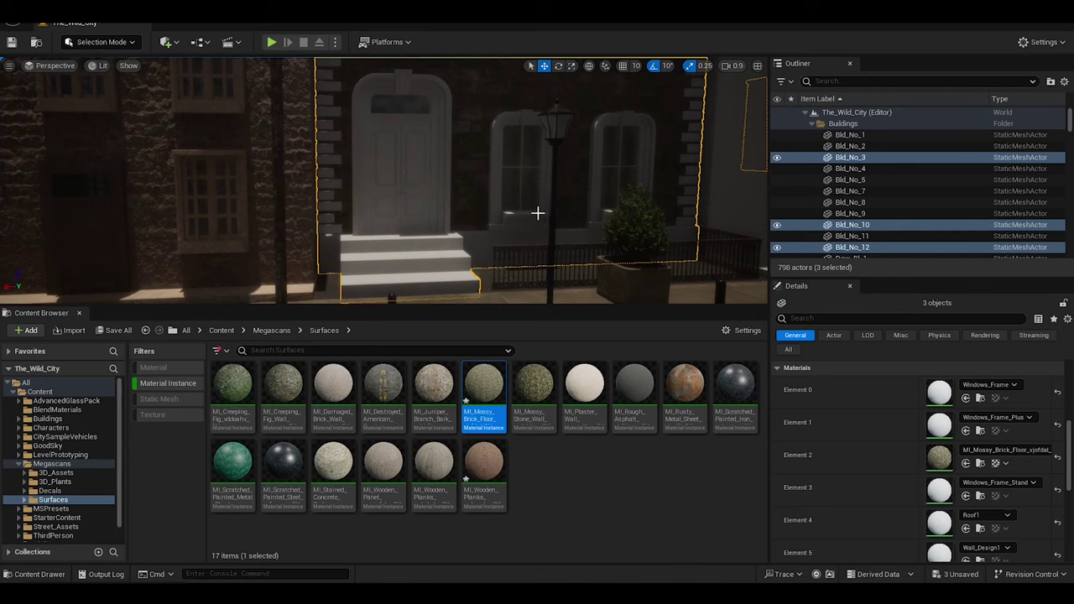
Launch Quixel Bridge from the Window menu and check the Plaster Wall surface details
click(90, 12)
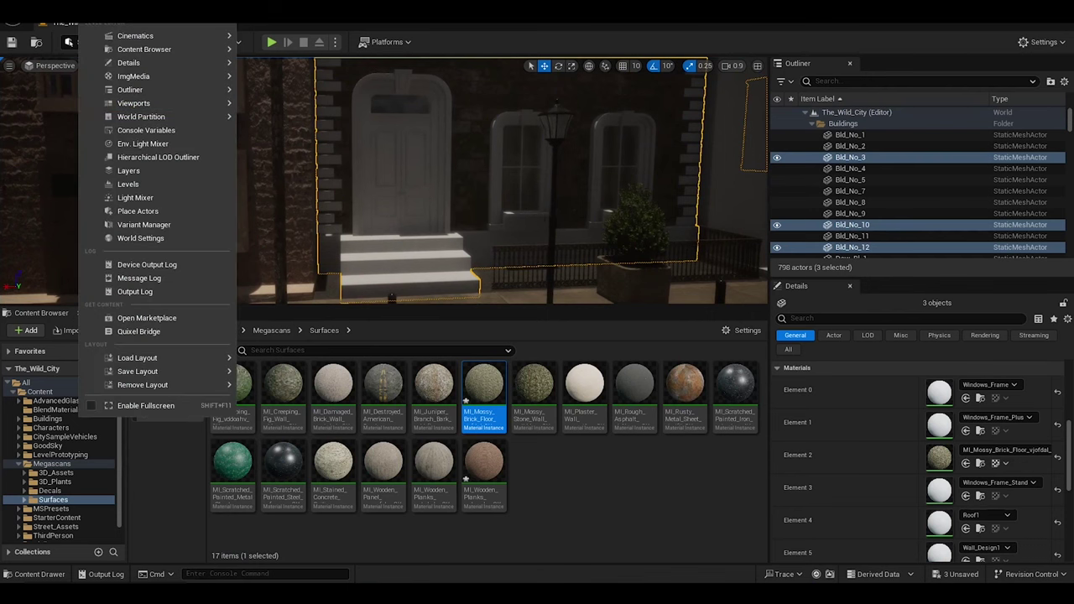
click(148, 333)
click(454, 329)
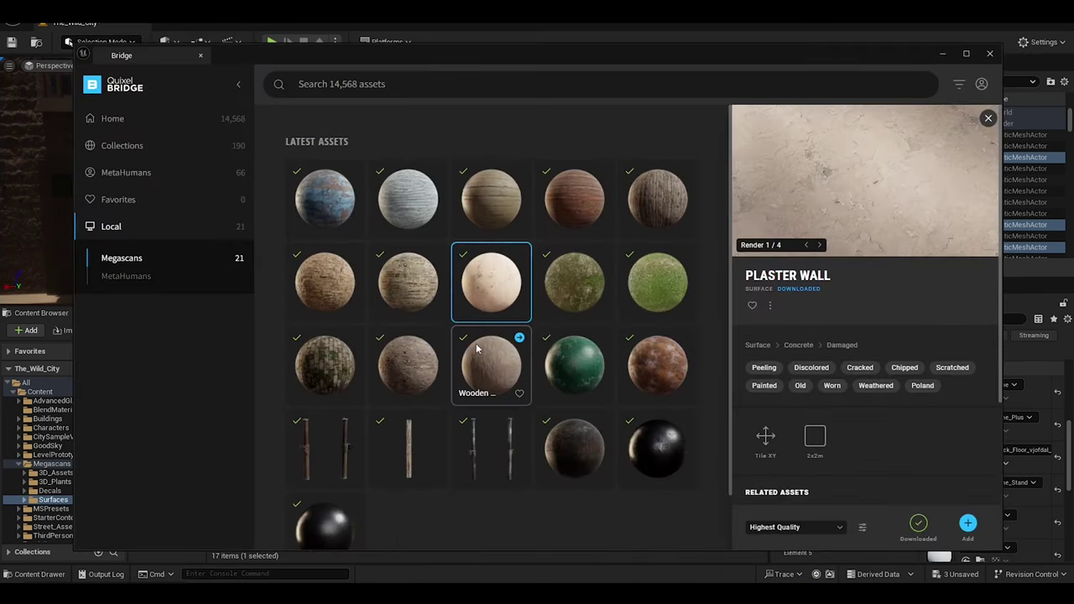
click(942, 53)
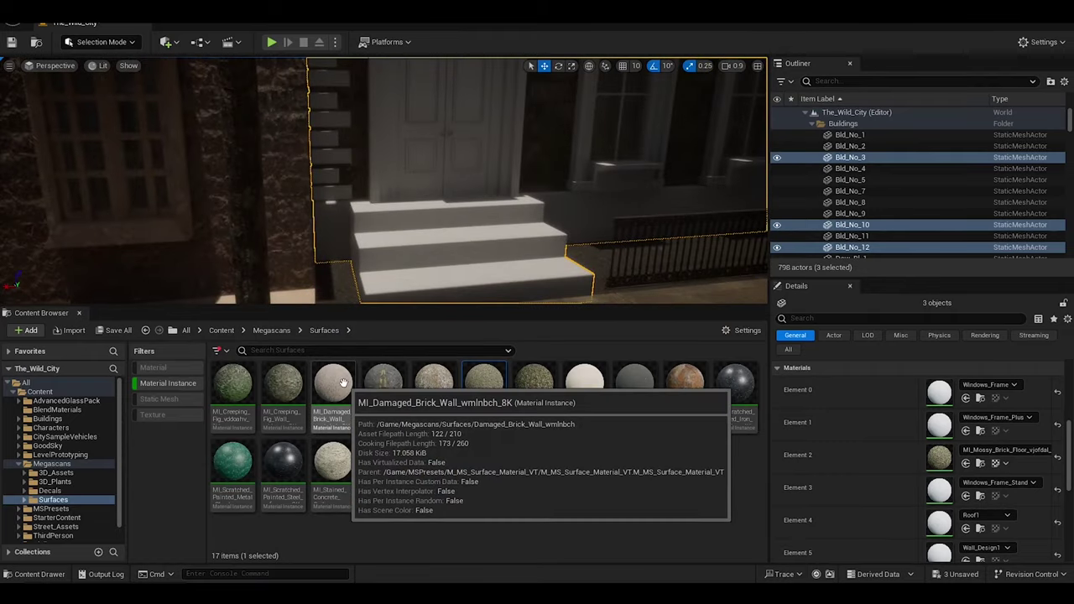
Apply MI_Plaster_Wall to Bld_No_3's Element 8 and start editing its Tiling X
double_click(849, 156)
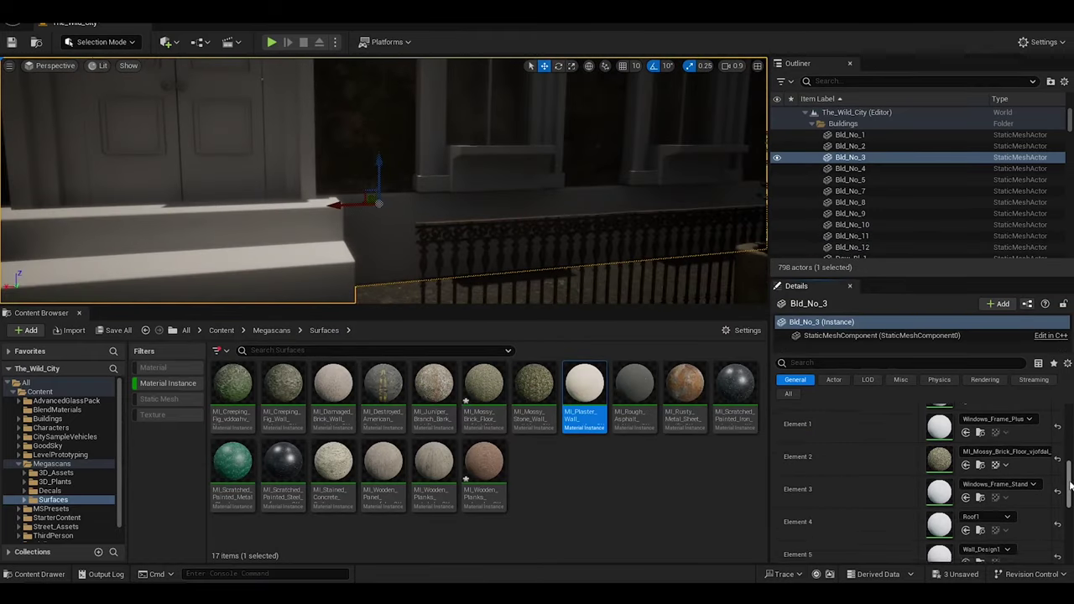
drag(1070, 485, 1071, 499)
drag(584, 385, 939, 508)
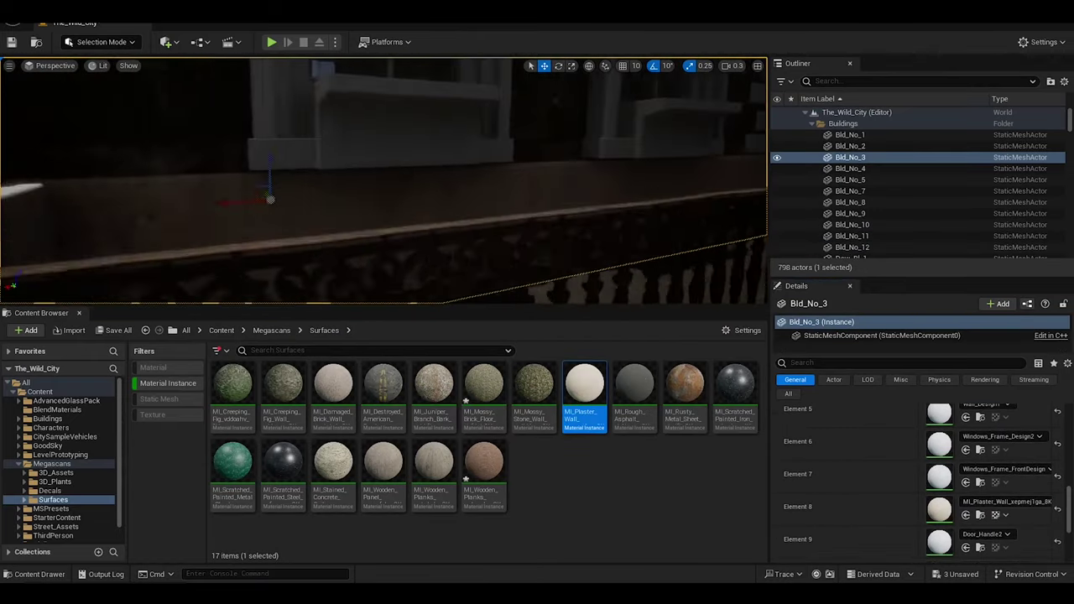
double_click(585, 385)
click(683, 312)
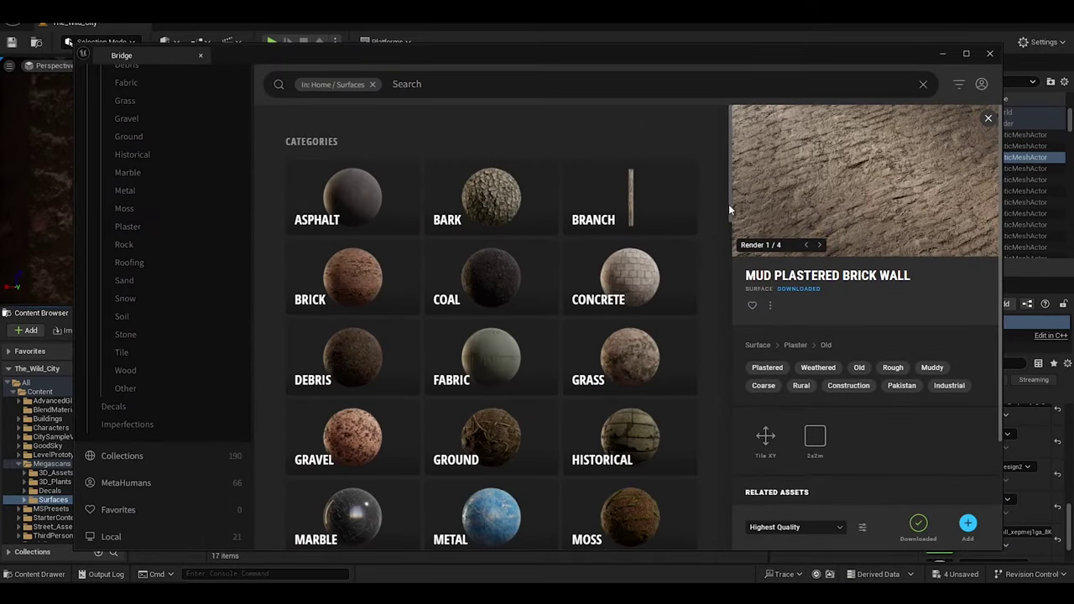
Browse the Brick and Grass surface categories in Bridge, previewing Brick Wall
click(401, 256)
scroll(398, 242, down, 5)
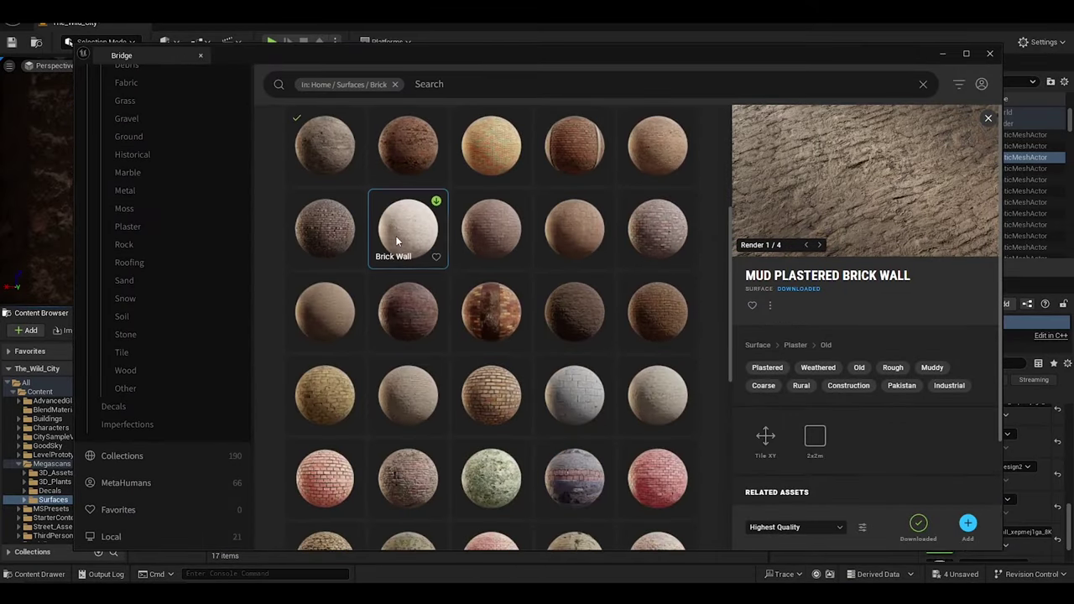
click(398, 241)
scroll(734, 311, down, 3)
scroll(732, 294, down, 3)
scroll(726, 333, down, 2)
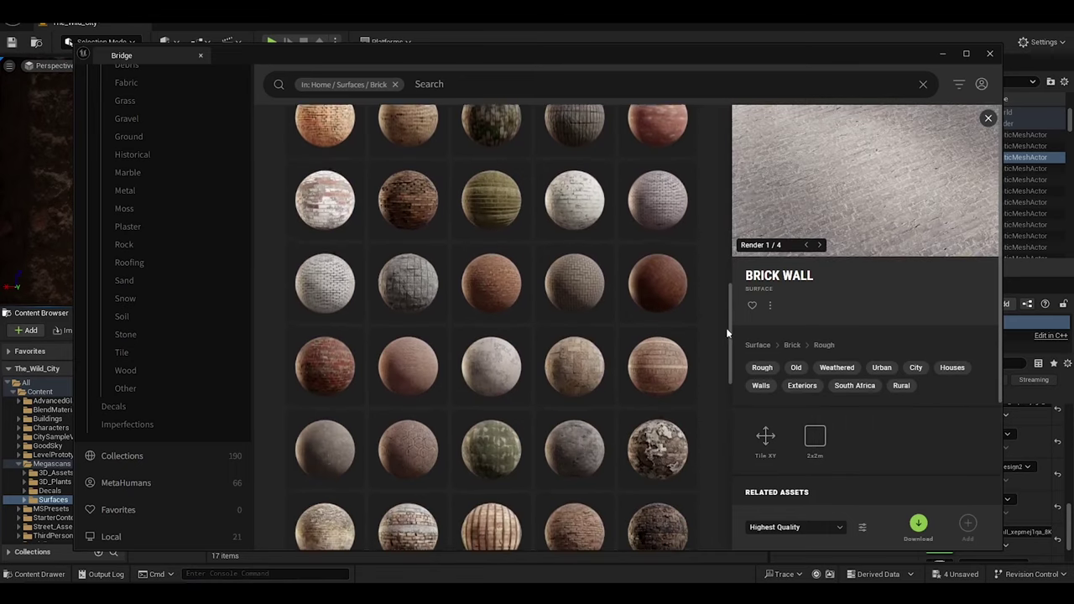
scroll(726, 333, down, 3)
click(151, 141)
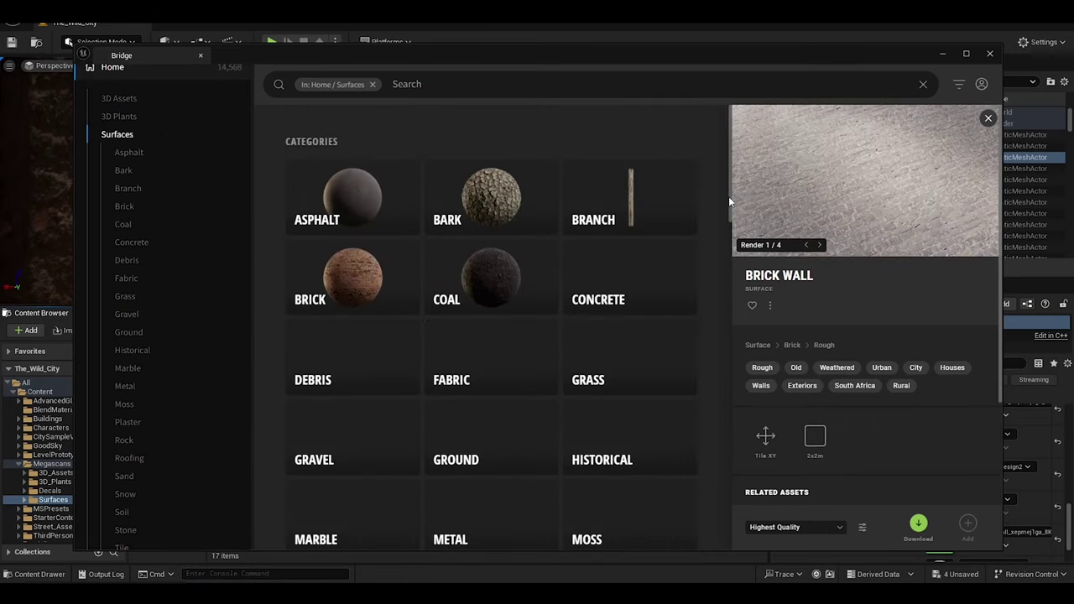
scroll(518, 411, down, 1)
click(636, 298)
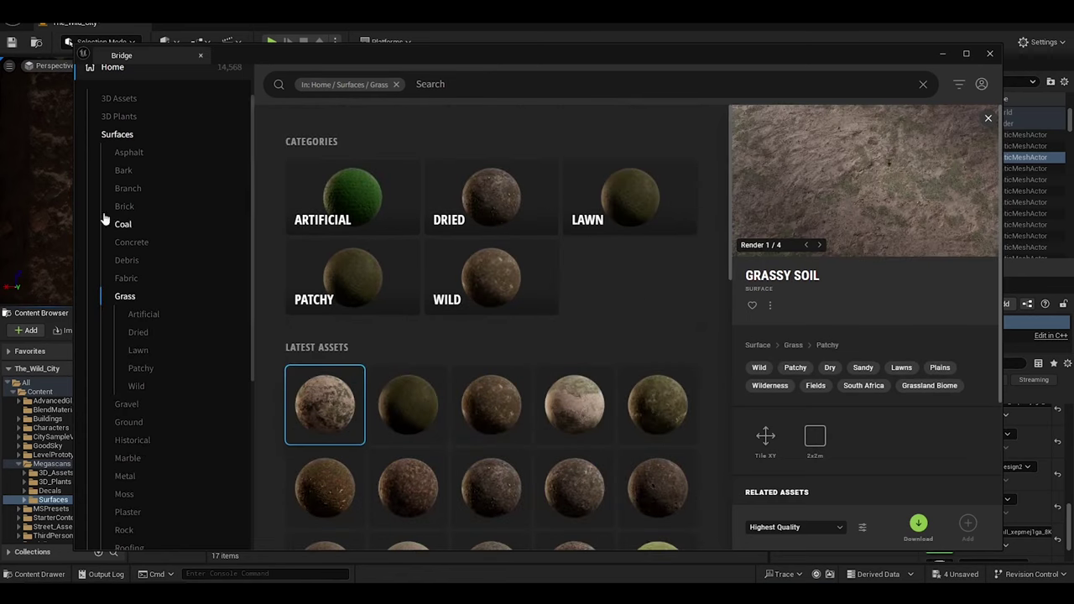
click(117, 134)
scroll(332, 395, down, 2)
scroll(331, 394, down, 1)
Open the Plaster category, filter to Old plaster, and enlarge the Bridge window
click(331, 395)
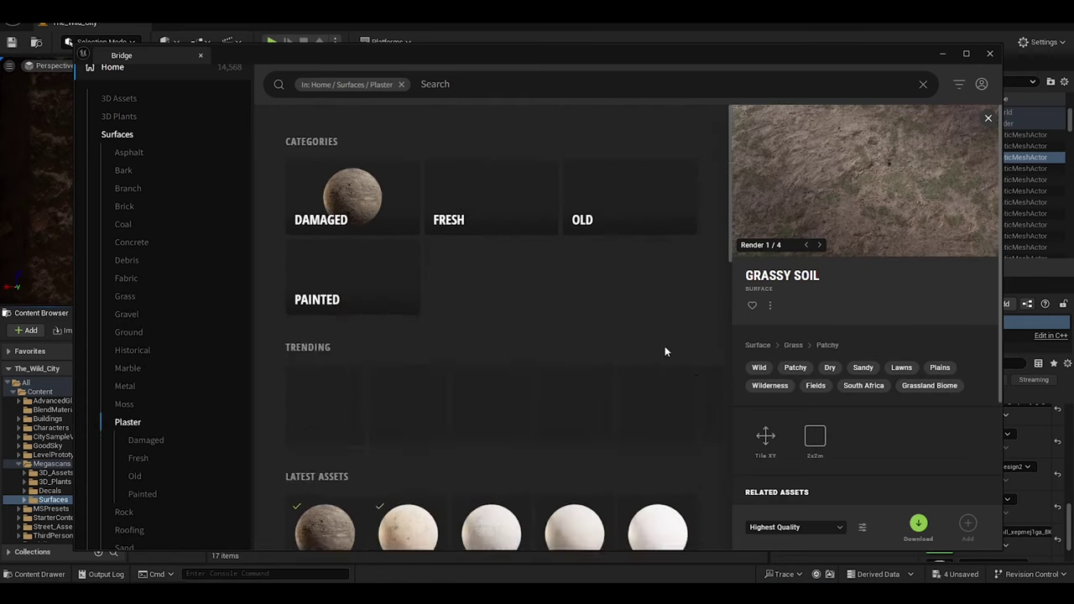
click(654, 210)
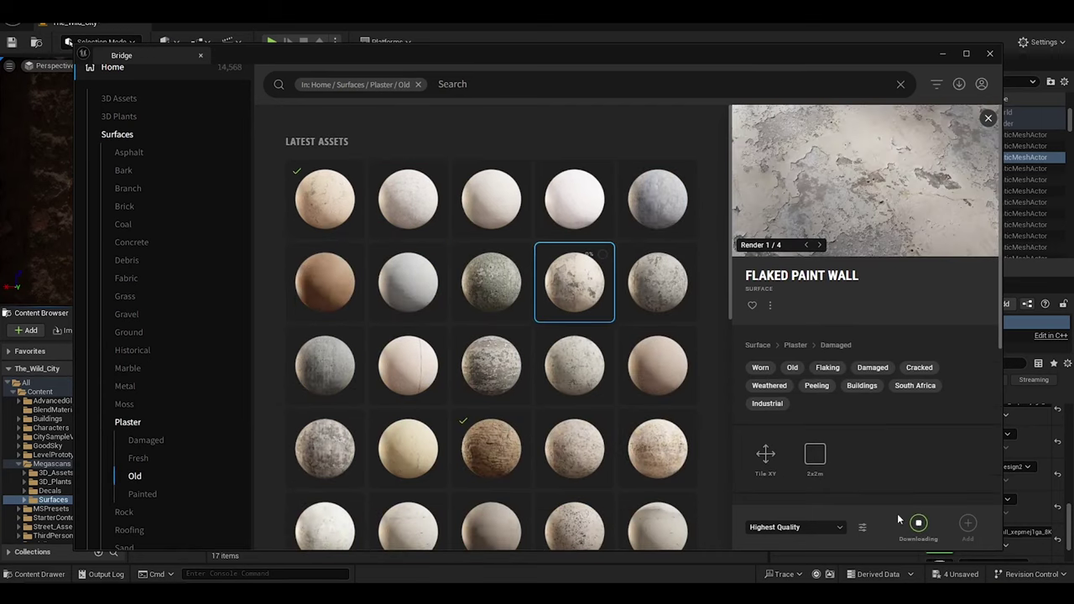
drag(618, 67, 549, 226)
scroll(625, 384, down, 1)
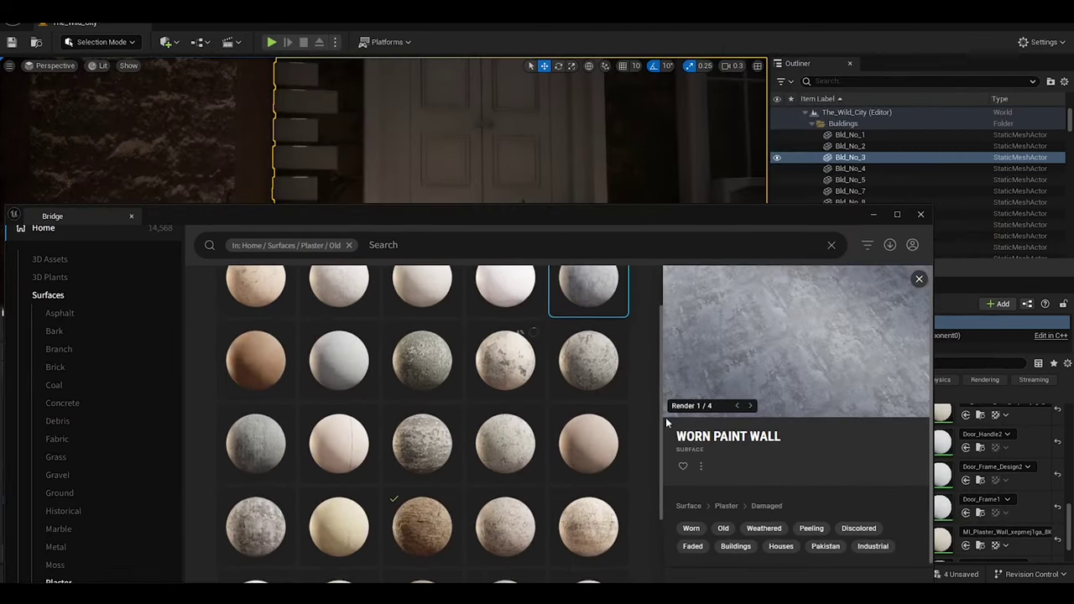
scroll(428, 452, down, 2)
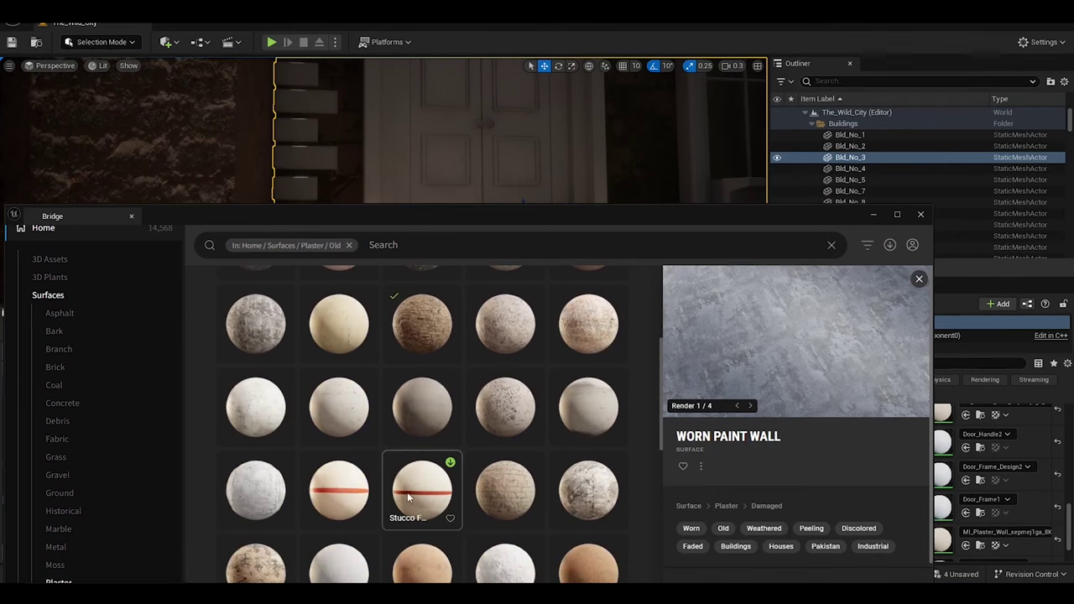
scroll(661, 347, down, 2)
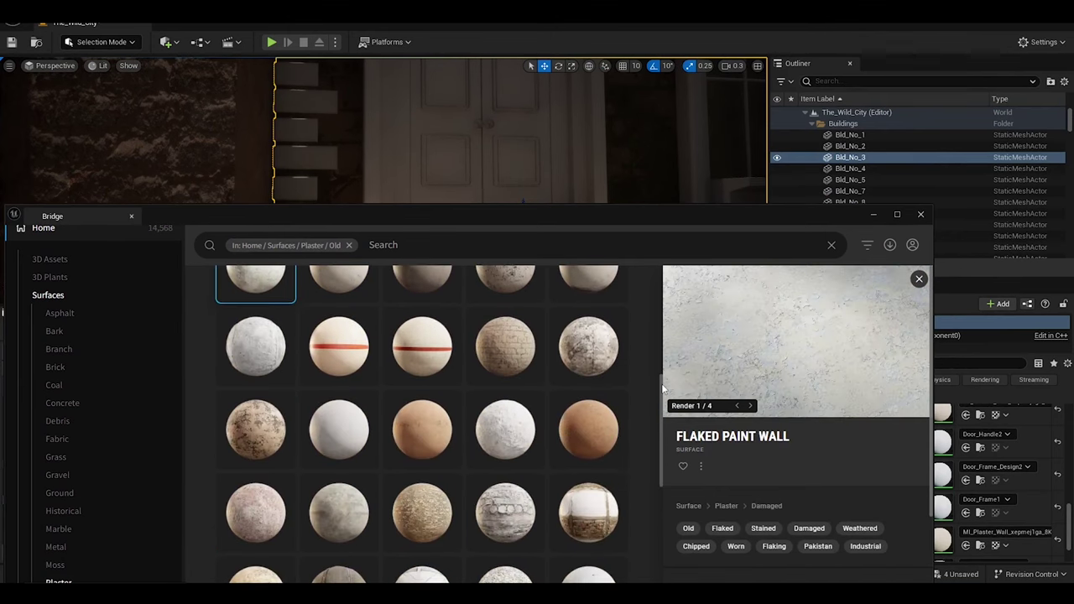
drag(658, 204, 609, 110)
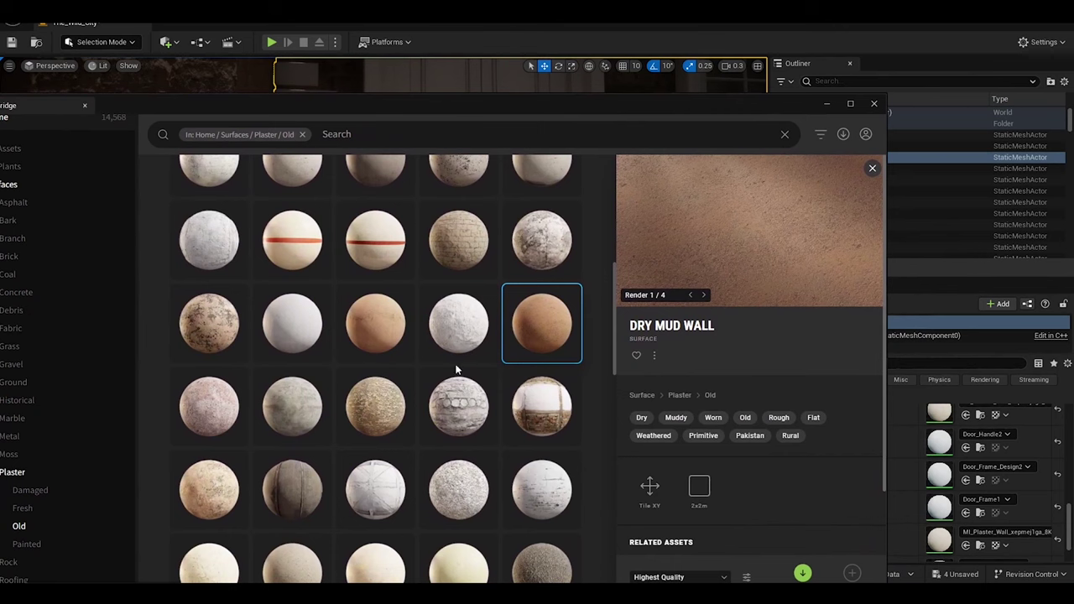
scroll(613, 352, down, 3)
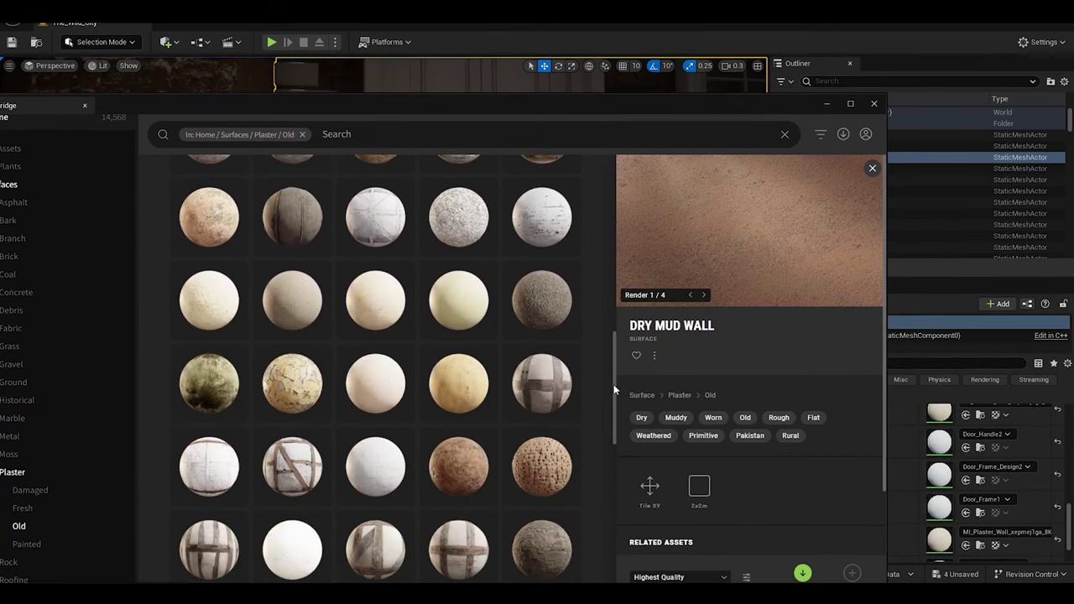
Preview the Mud Plastered Wall, Cob Wall and Plaster Wall surfaces
click(474, 481)
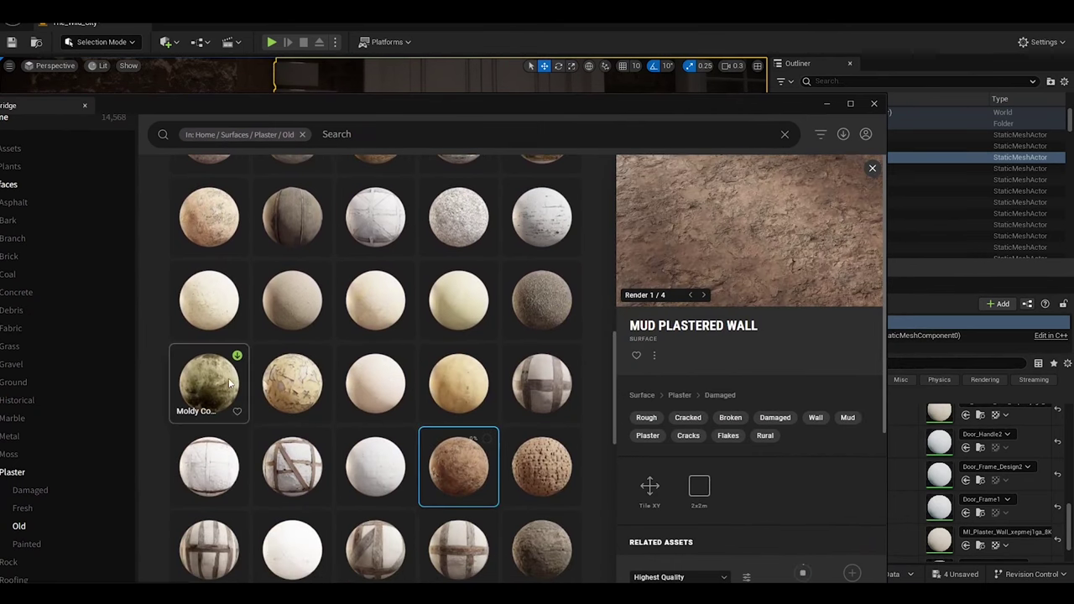
scroll(600, 185, up, 5)
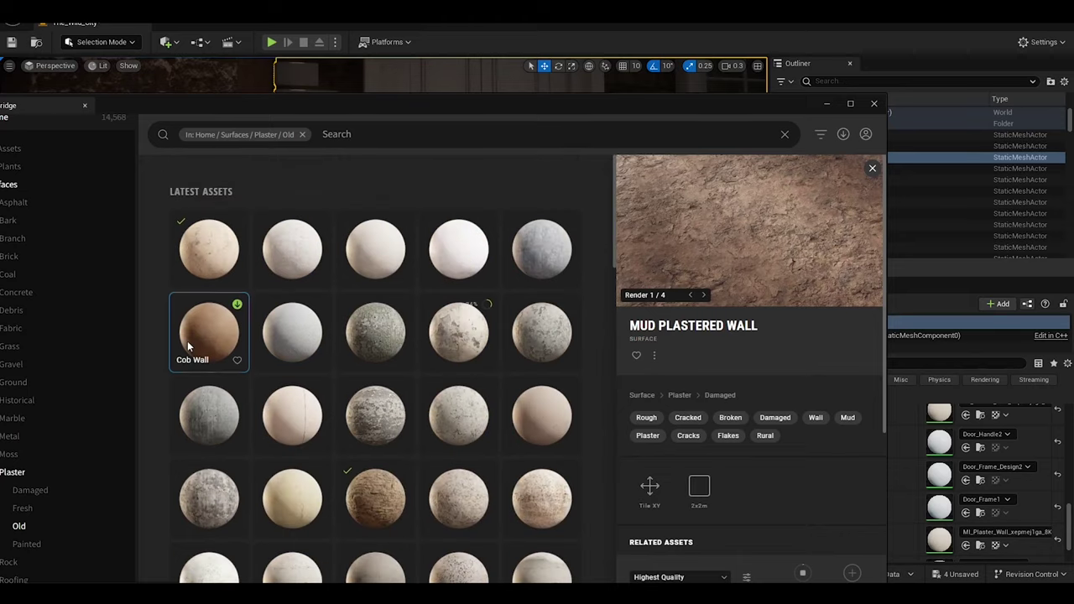
click(187, 340)
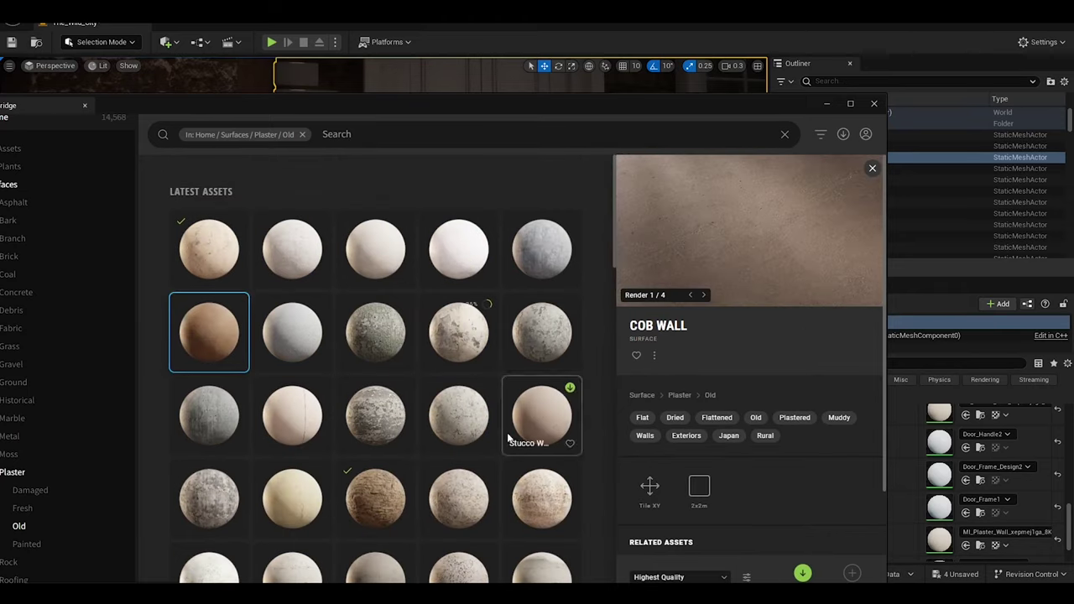
scroll(616, 266, down, 1)
scroll(616, 266, up, 2)
click(209, 249)
scroll(614, 403, down, 3)
scroll(613, 404, down, 3)
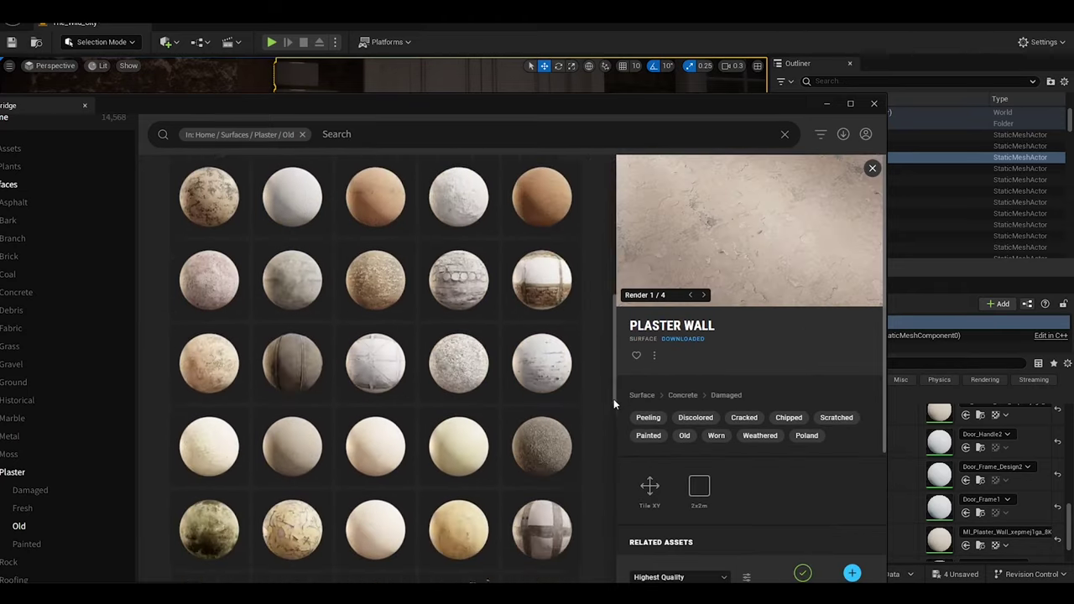
scroll(616, 444, down, 2)
scroll(617, 470, down, 2)
scroll(614, 495, down, 2)
scroll(615, 523, down, 1)
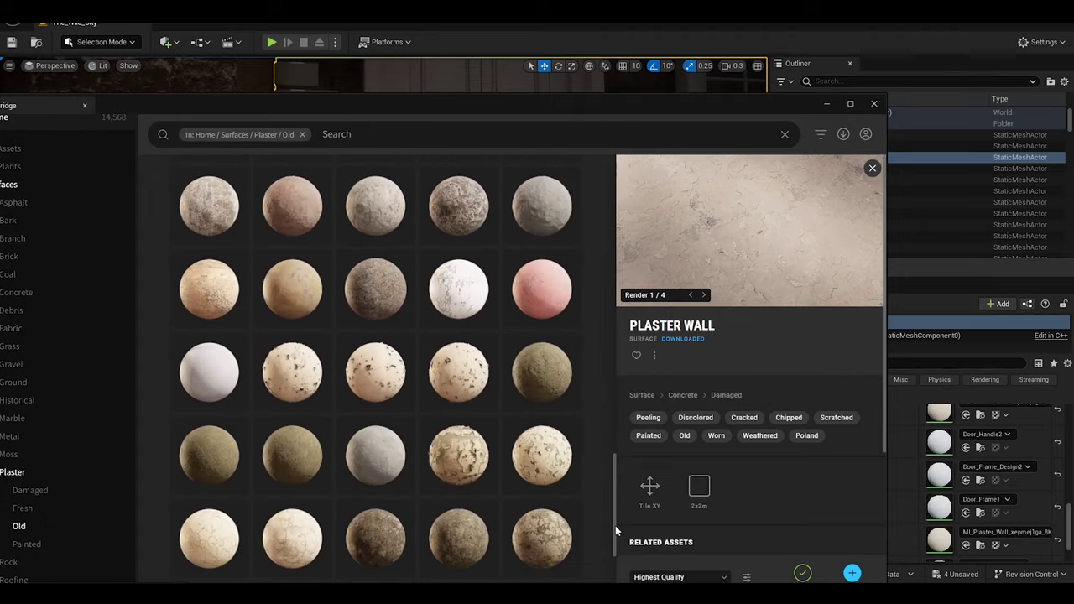
scroll(612, 505, down, 3)
Lower the Bridge library to uncover the level and fly along the street
drag(610, 508, 581, 165)
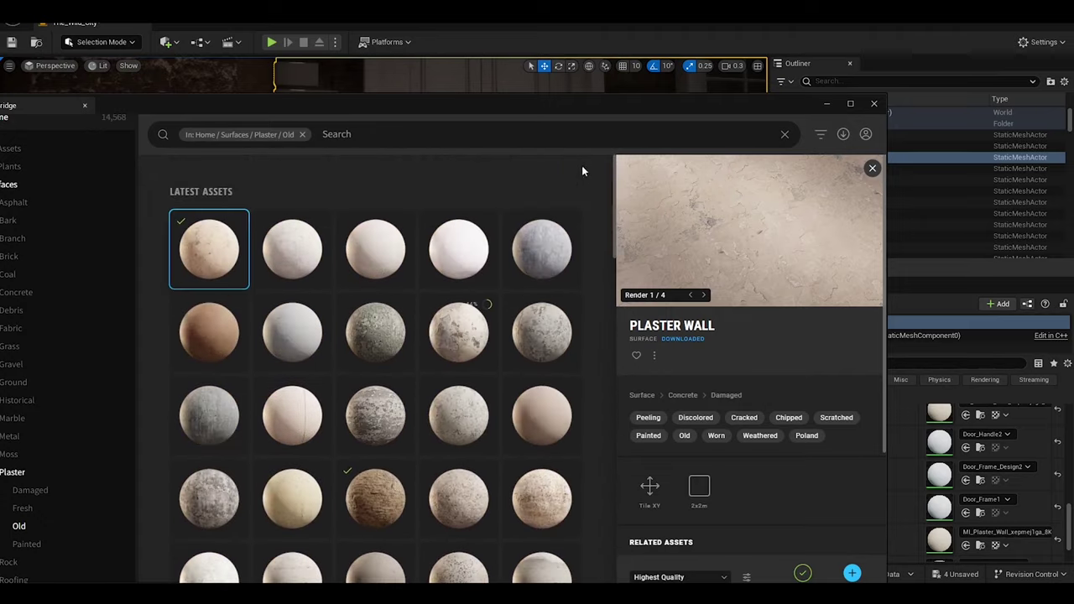
drag(581, 103, 581, 310)
right_drag(378, 168, 587, 181)
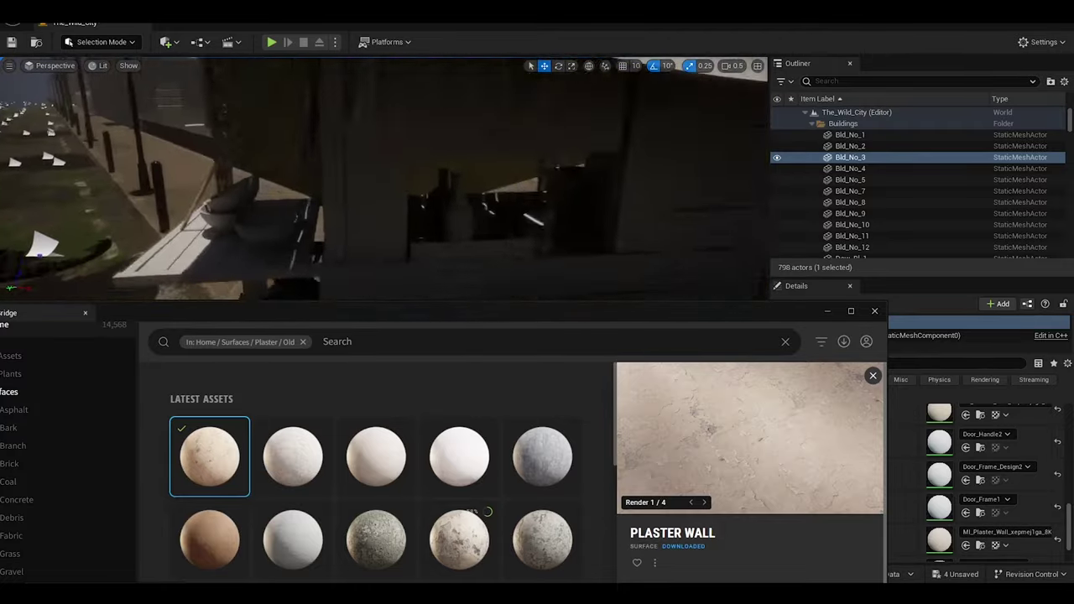
Frame Bld_No_3 with F, fly closer to its facade, and bring the library back up
key(f)
right_drag(420, 234, 503, 244)
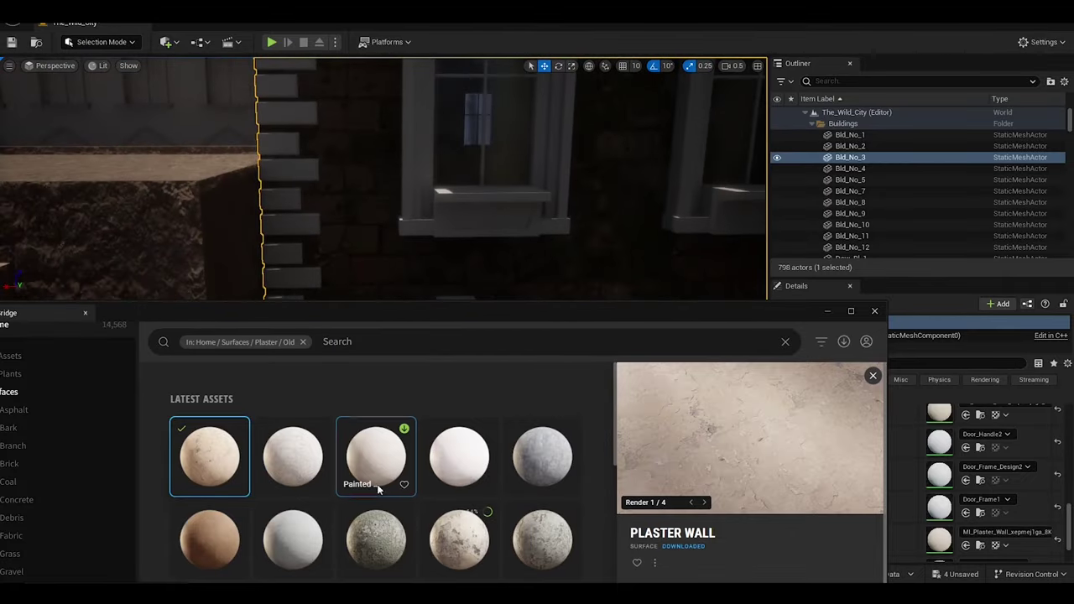
click(377, 489)
drag(378, 312, 417, 162)
Compare Cob Wall and Dry Mud Wall, then download Mud Plastered Wall and Flaked Paint Wall
click(254, 389)
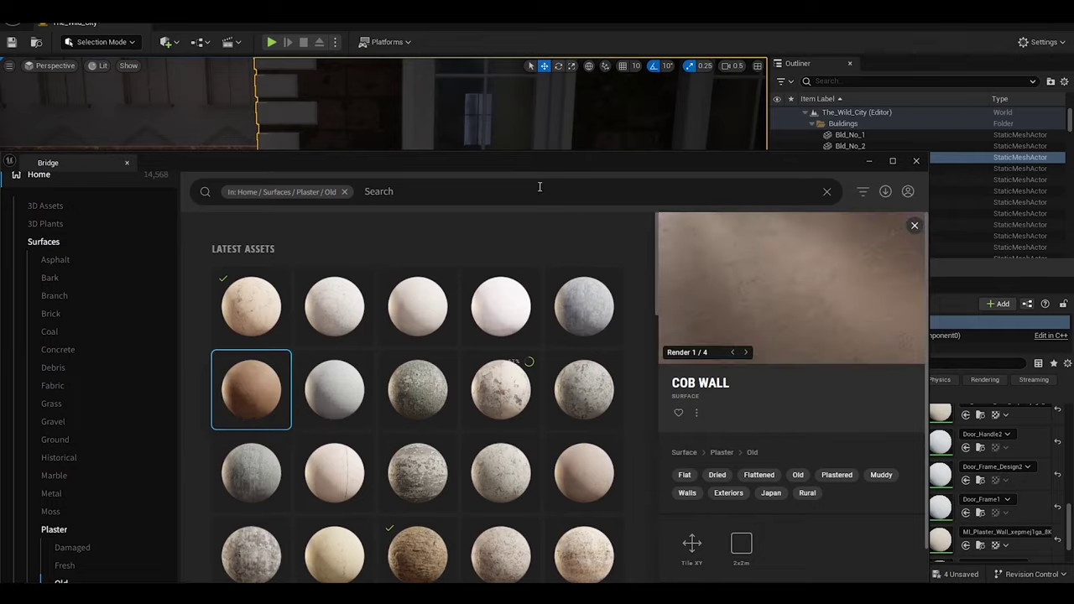
drag(520, 162, 547, 75)
scroll(683, 241, down, 5)
click(608, 357)
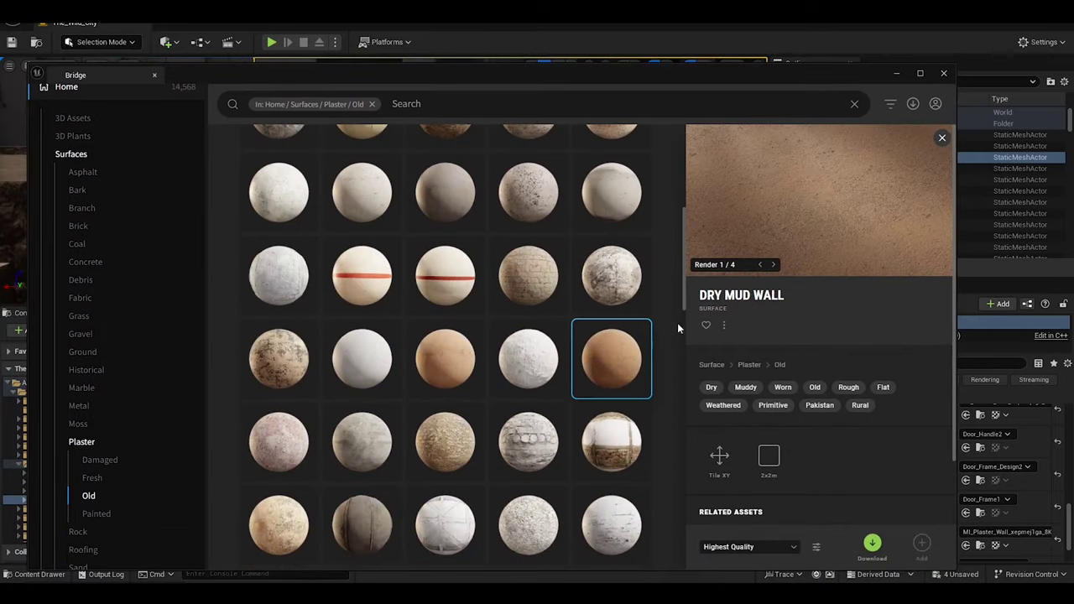
scroll(678, 327, down, 2)
drag(684, 331, 676, 529)
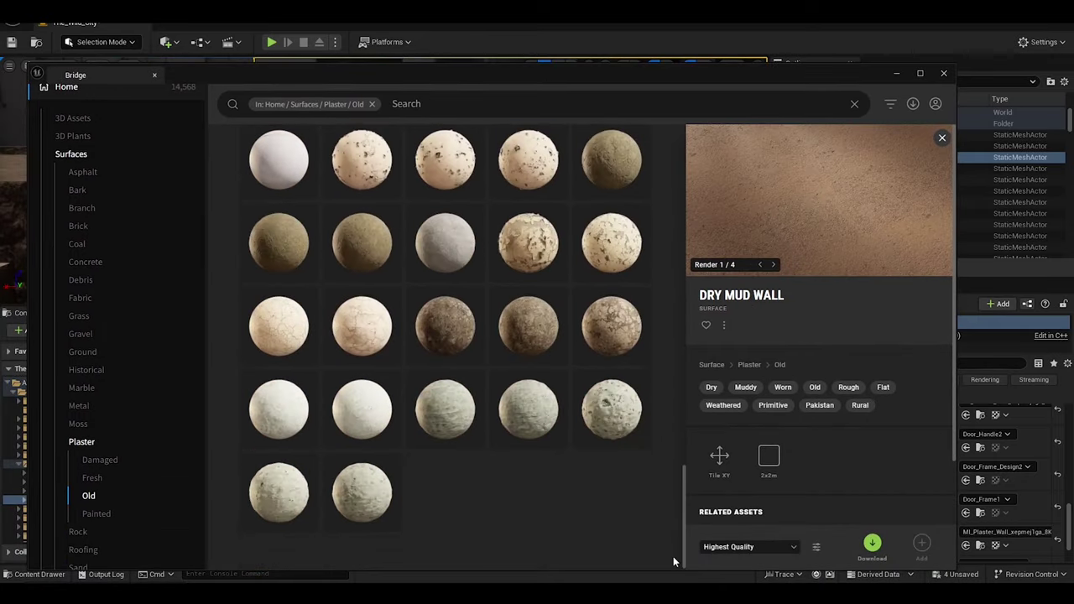
scroll(678, 511, down, 3)
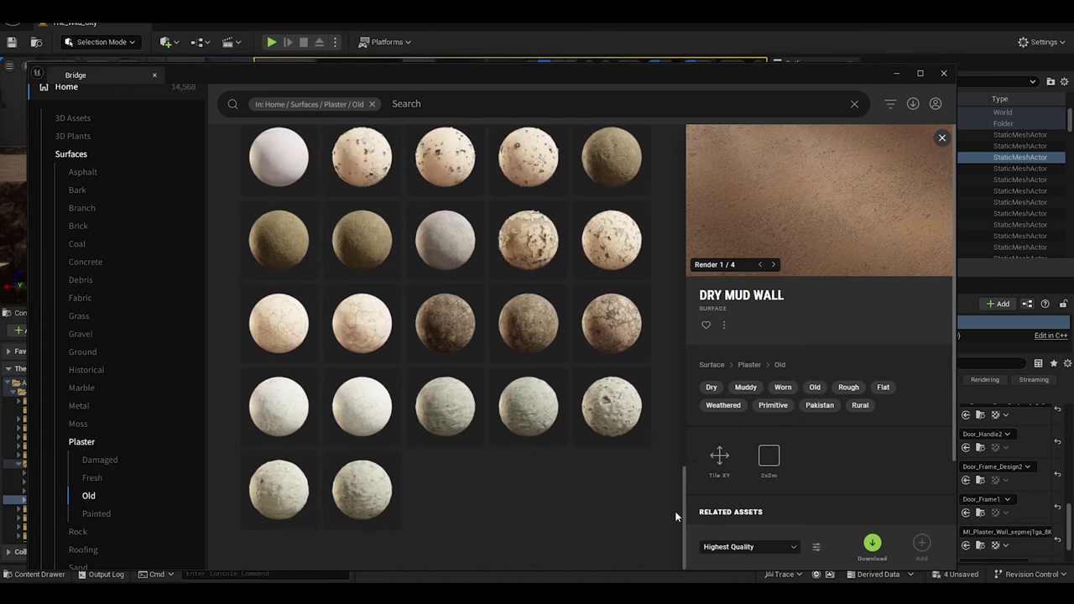
mouse_move(674, 515)
mouse_down()
mouse_move(648, 375)
mouse_move(661, 447)
mouse_move(560, 510)
mouse_up()
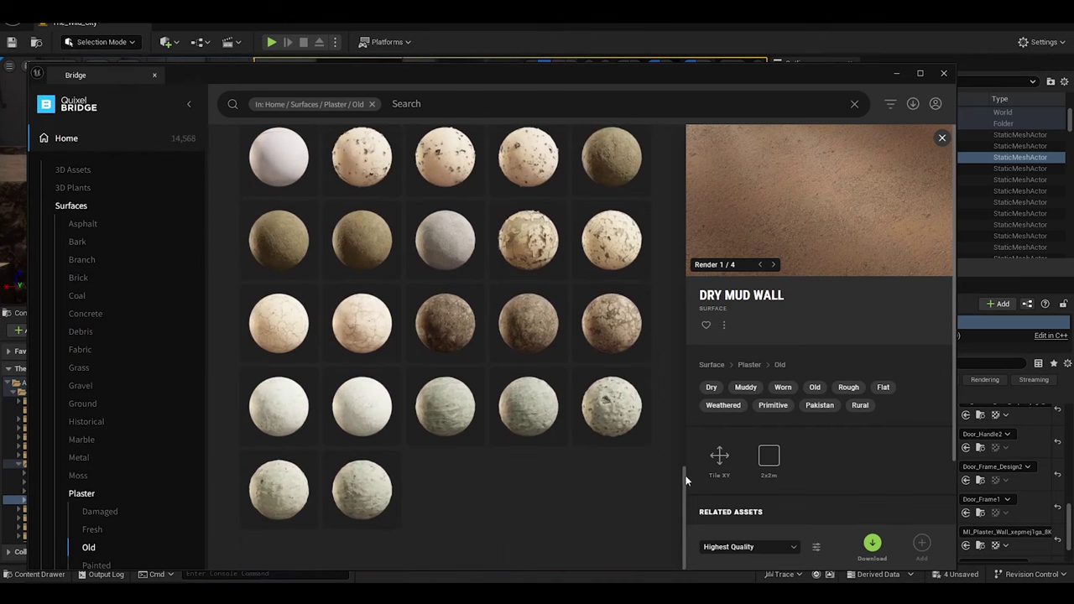
ctrl+click(527, 288)
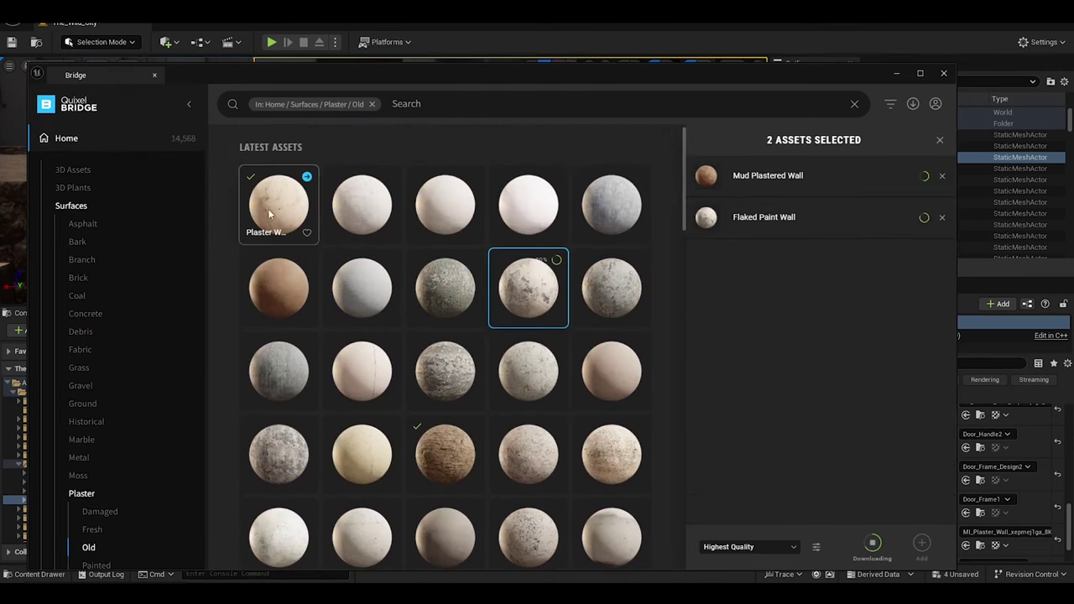
drag(684, 167, 678, 494)
scroll(154, 522, down, 3)
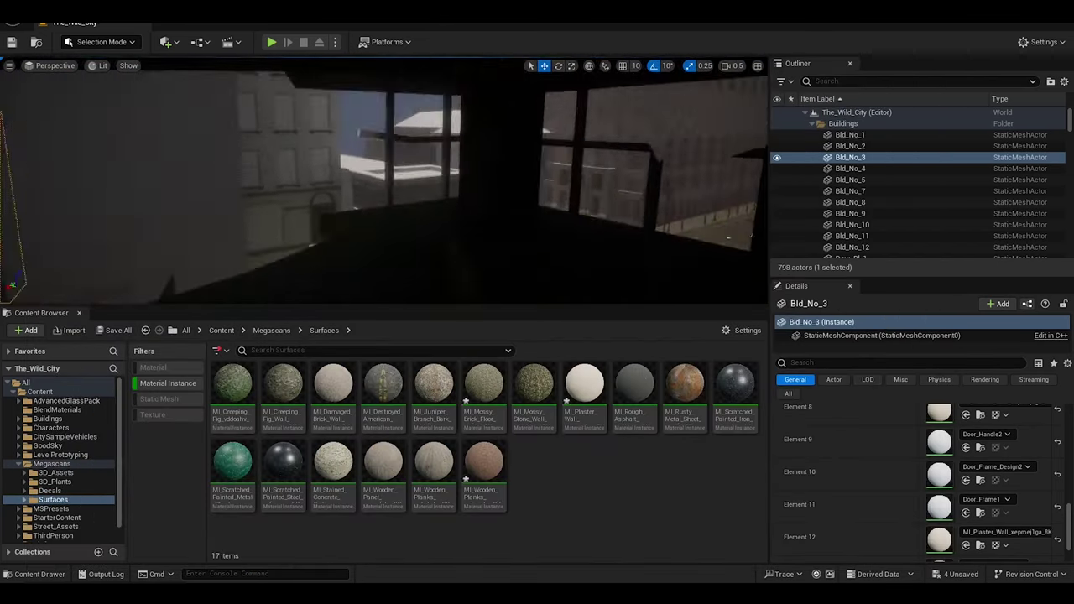
click(270, 42)
key(Escape)
double_click(849, 157)
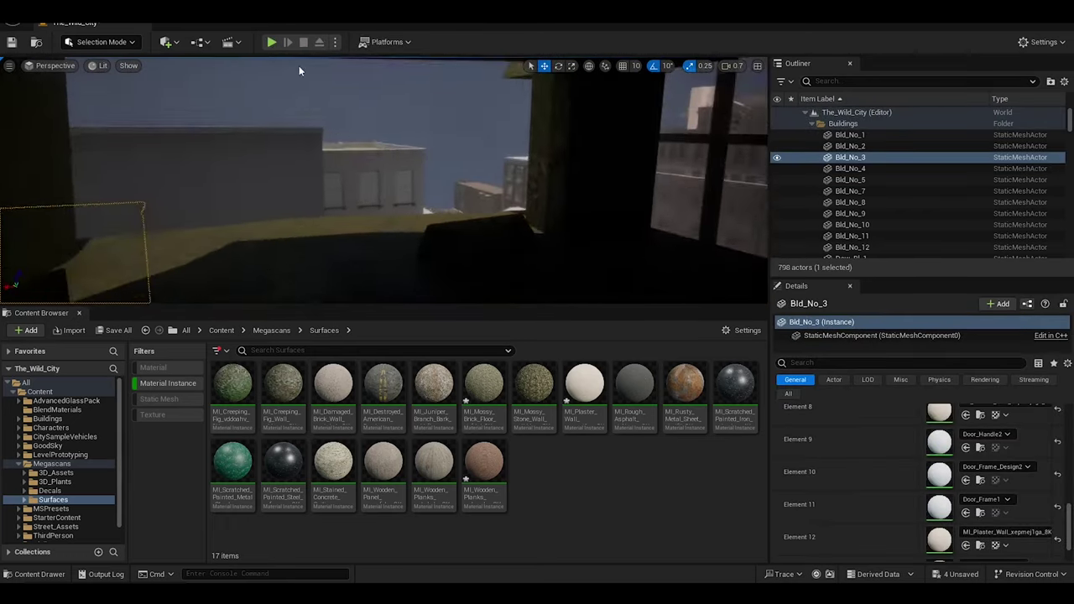
click(271, 42)
click(303, 42)
right_drag(279, 62, 376, 129)
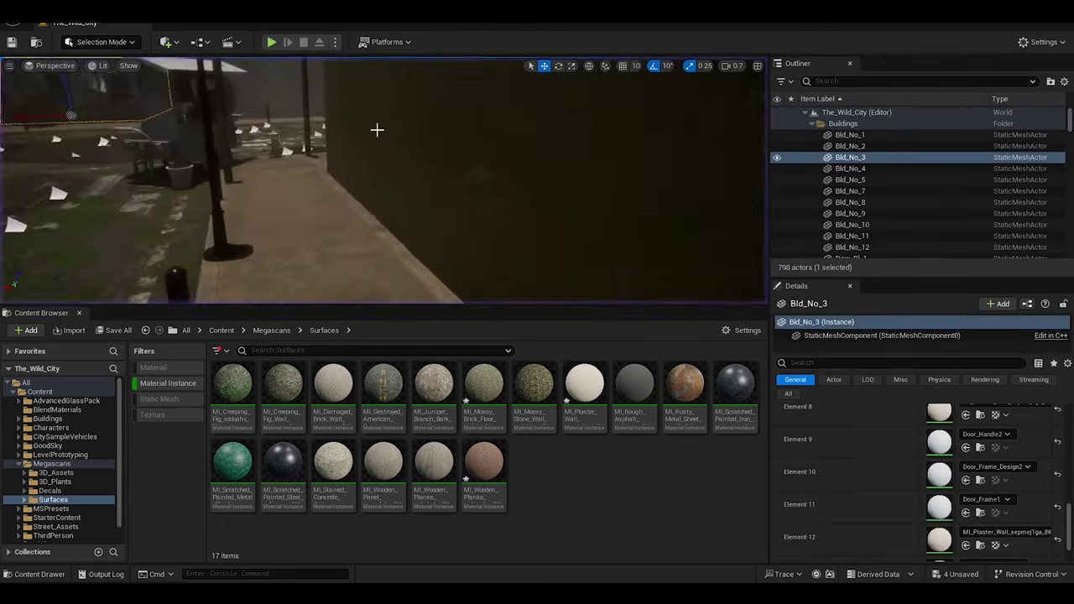
click(271, 42)
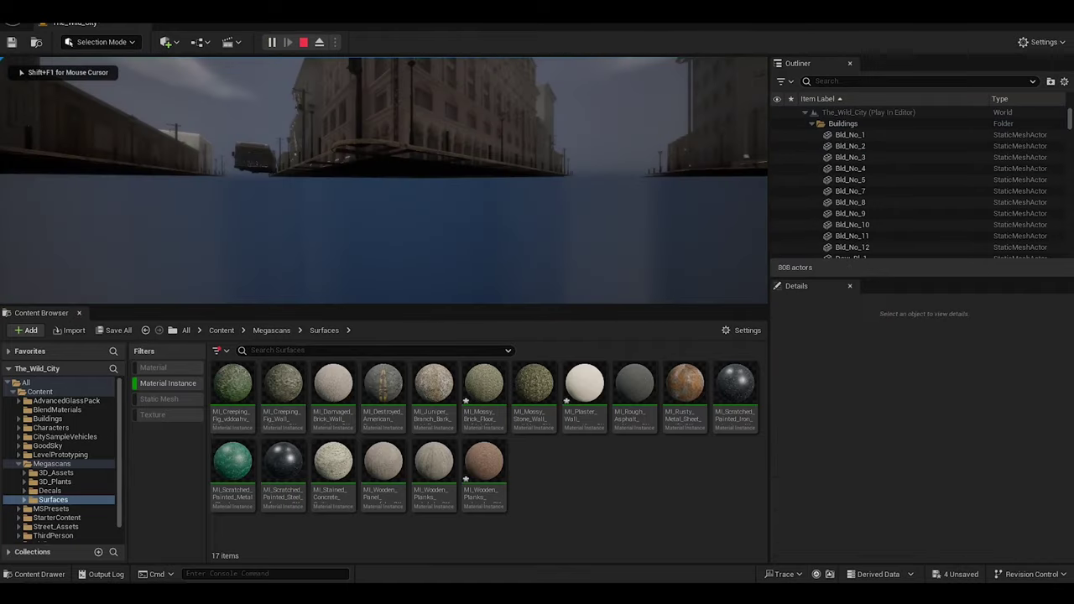
click(303, 42)
right_drag(319, 126, 330, 192)
key(f)
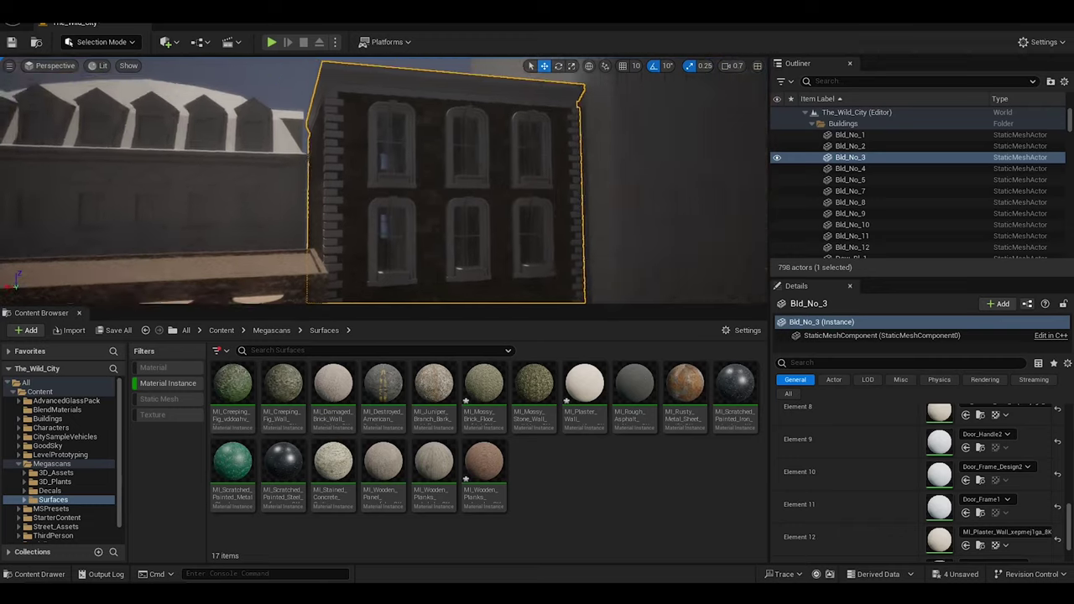
scroll(432, 198, up, 6)
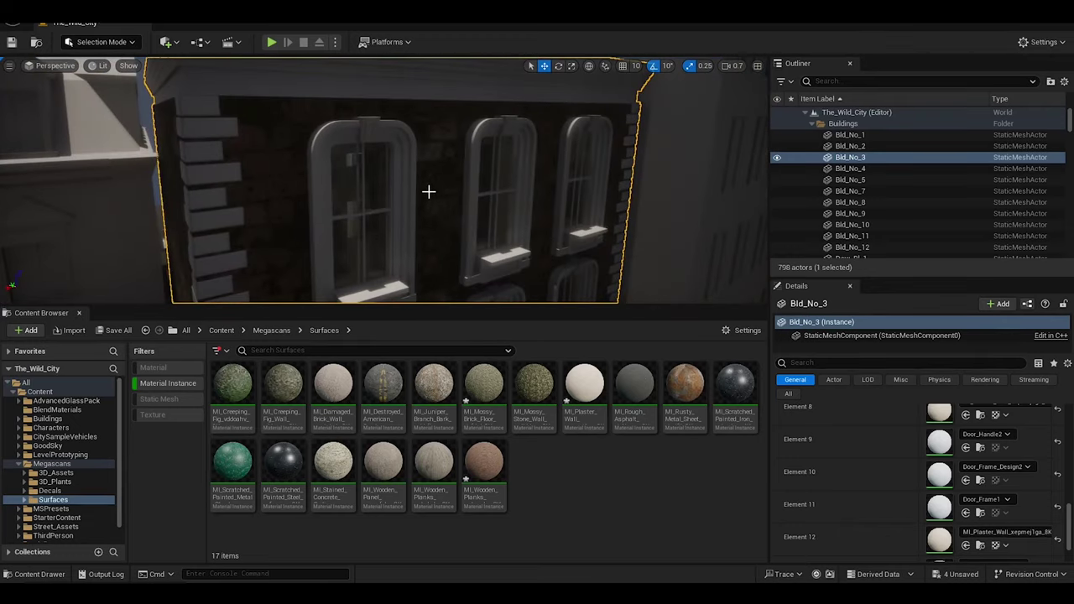
mouse_move(423, 196)
right_down()
mouse_move(395, 297)
mouse_move(394, 252)
right_up()
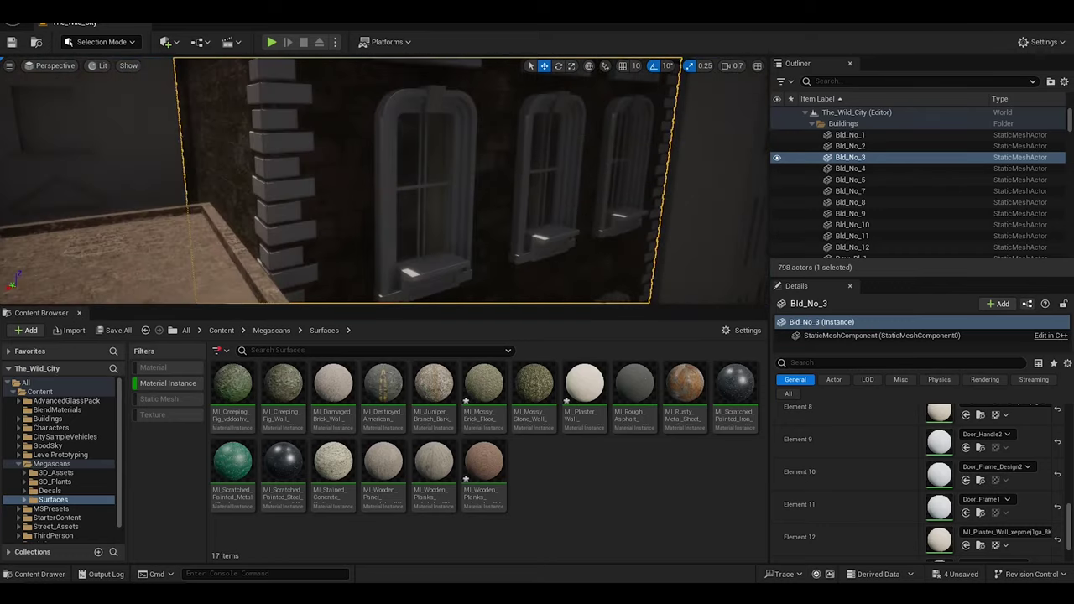
right_drag(394, 251, 424, 195)
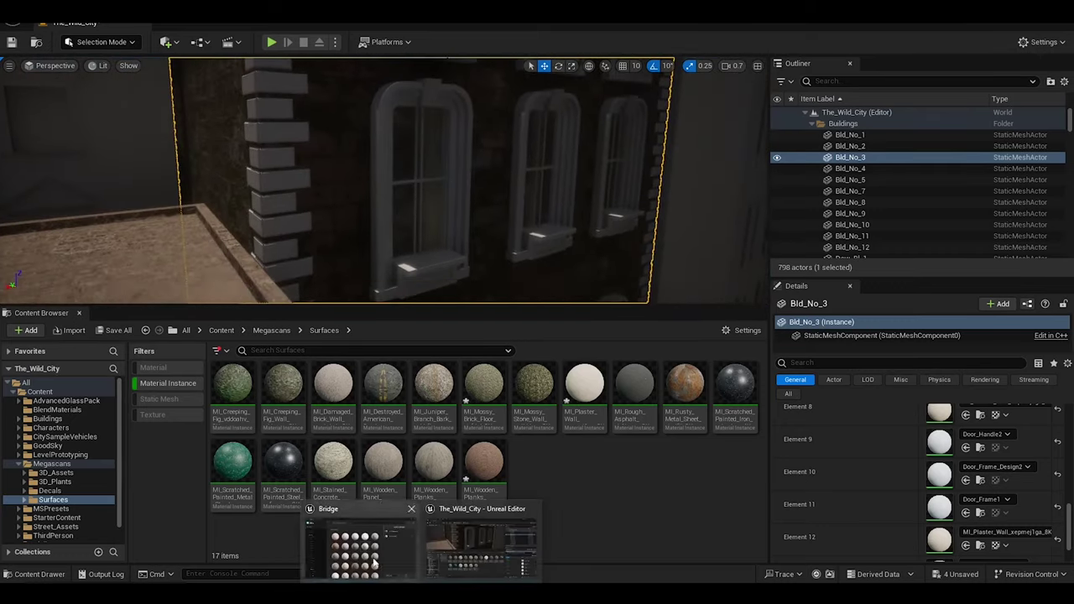
In Bridge's Local assets, select Flaky Painted Wooden Planks and add all three surfaces to the project
click(375, 564)
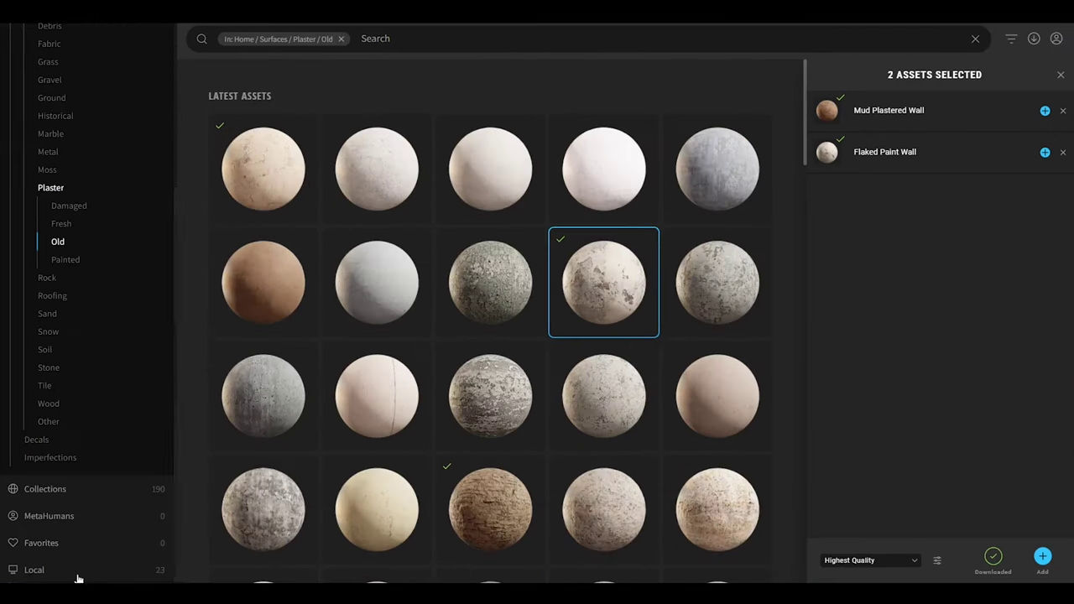
click(76, 574)
shift+click(437, 184)
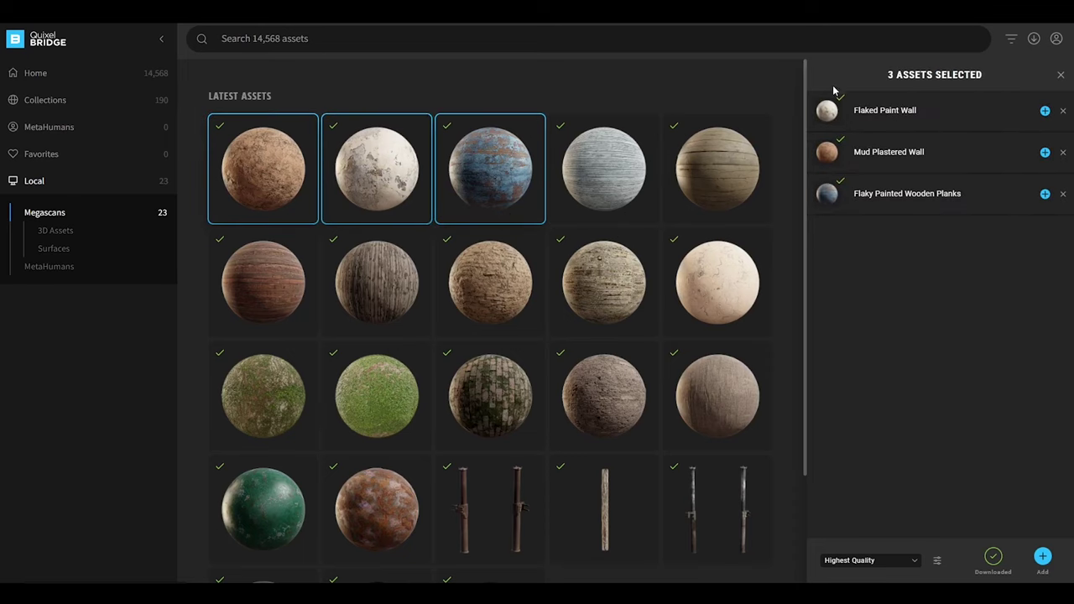
scroll(801, 260, down, 2)
scroll(800, 260, up, 2)
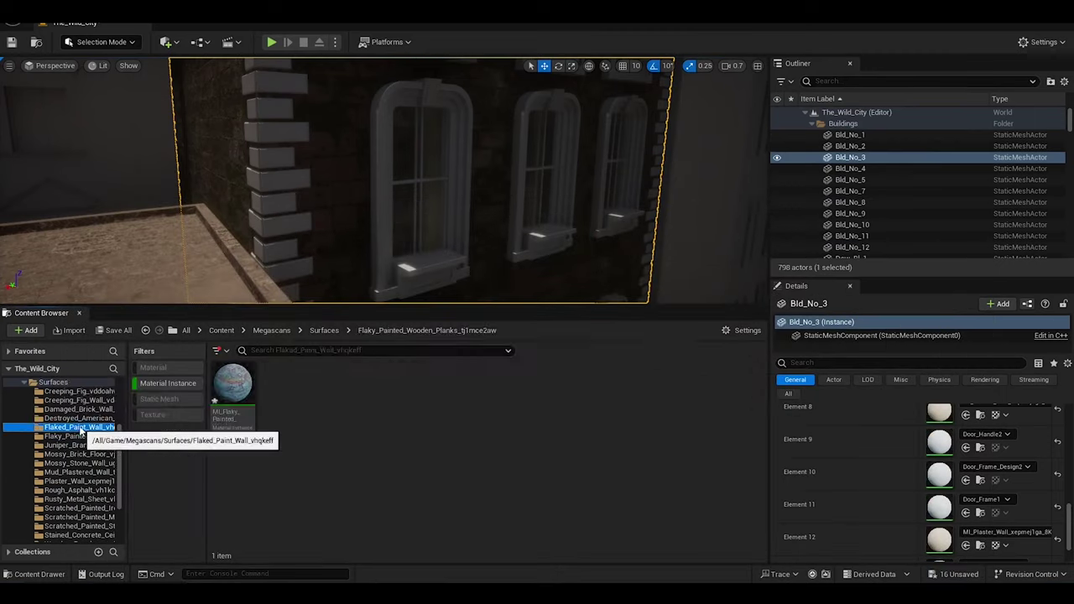
Open the Megascans Surfaces folder and inspect the flaked paint and stained concrete materials
click(53, 381)
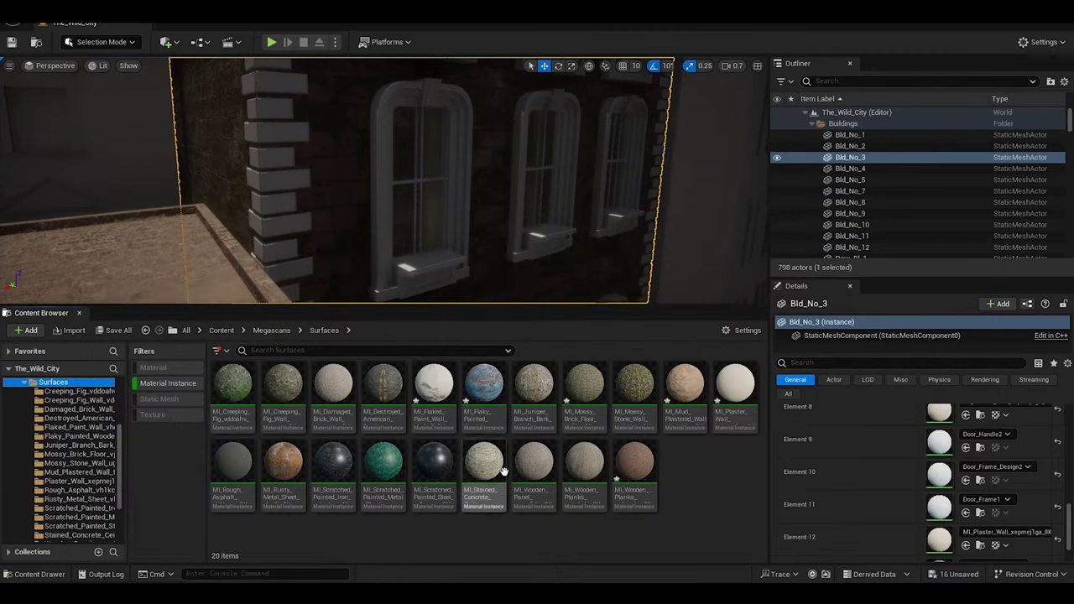
right_drag(493, 206, 504, 206)
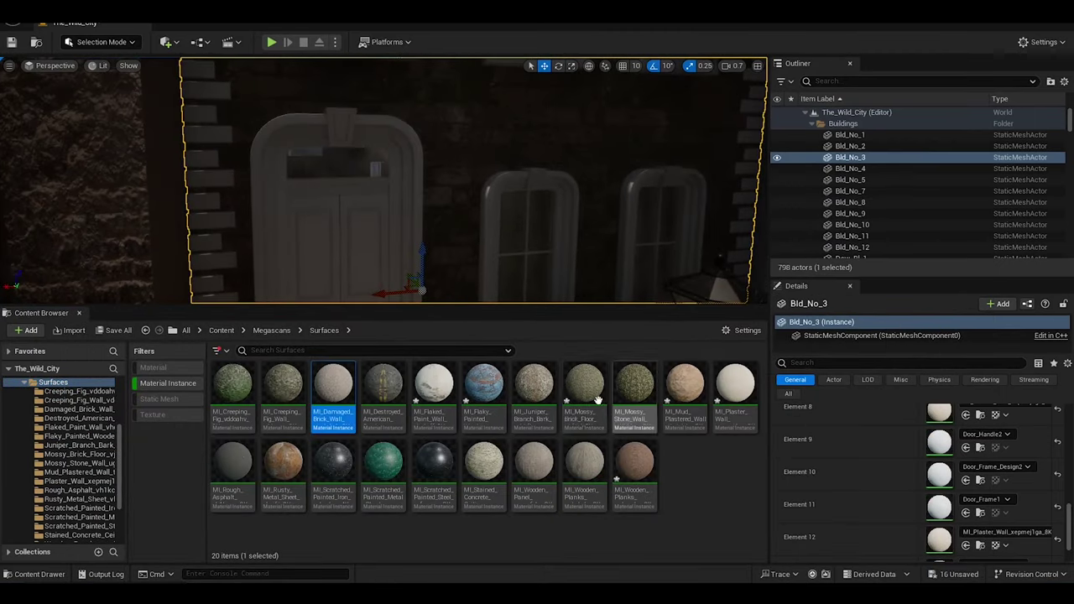
double_click(434, 386)
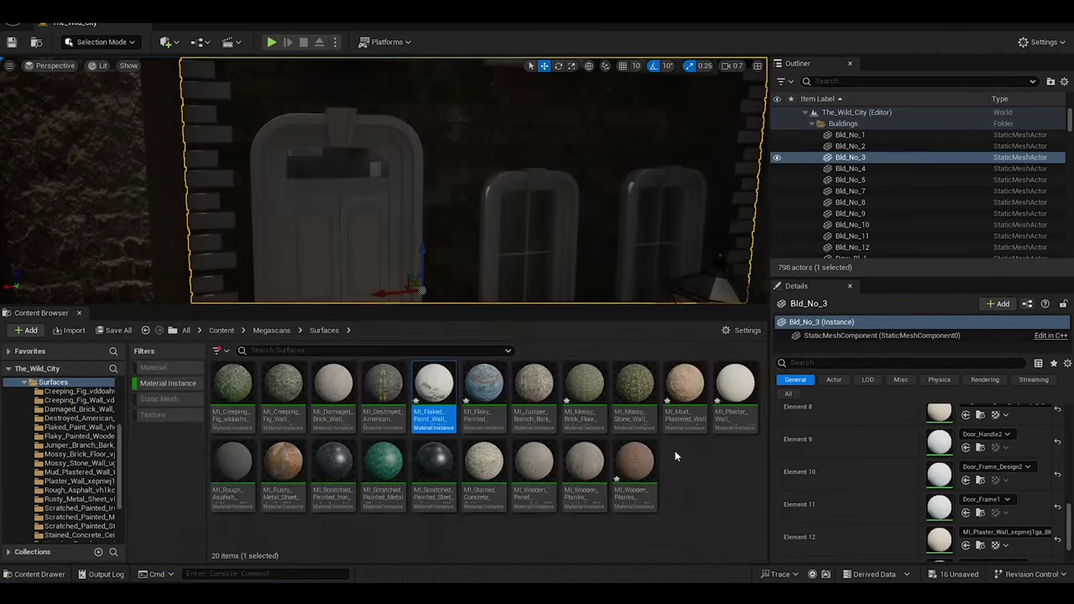
double_click(484, 461)
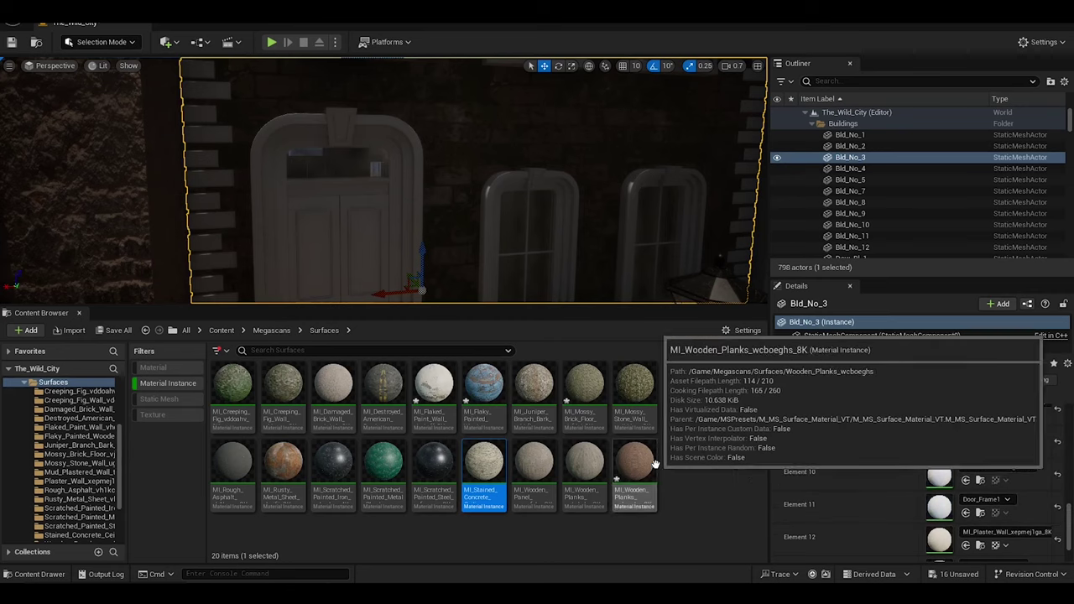
right_drag(469, 184, 537, 168)
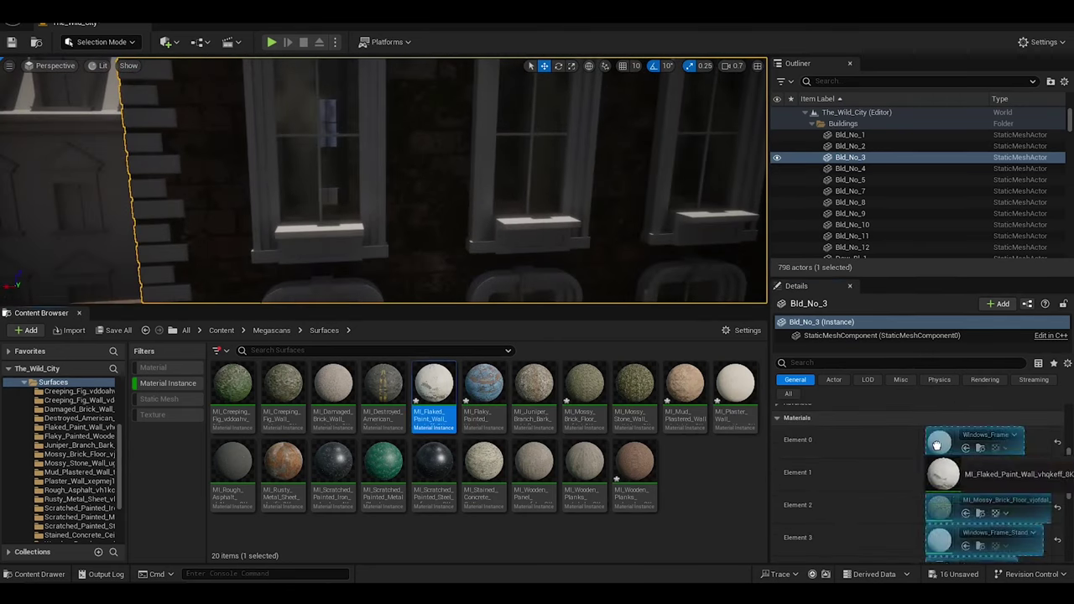
Apply MI_Flaked_Paint_Wall to Element 0 and set its tiling to 5 × 5
drag(936, 445, 937, 443)
double_click(939, 442)
key(Return)
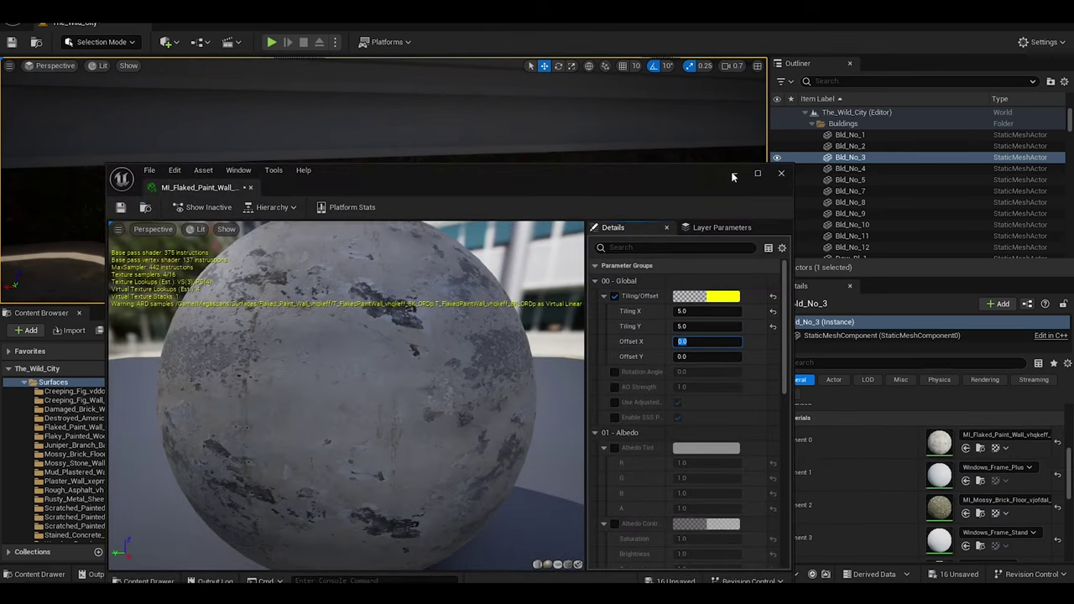
click(781, 173)
Apply MI_Flaked_Paint_Wall to Elements 1, 3 and 5 as well
drag(433, 394, 938, 474)
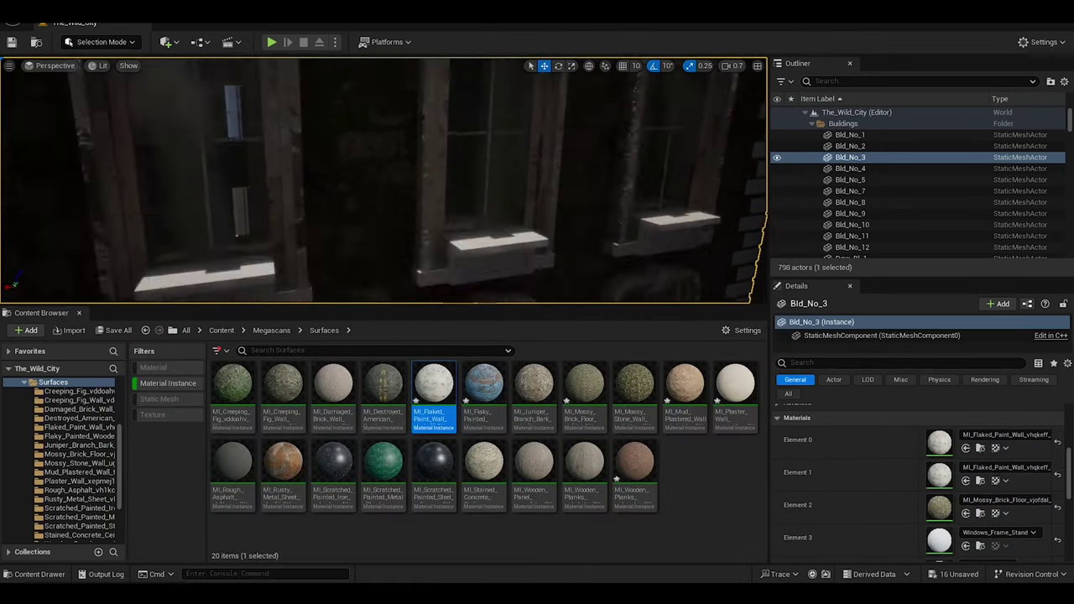
scroll(1070, 495, down, 1)
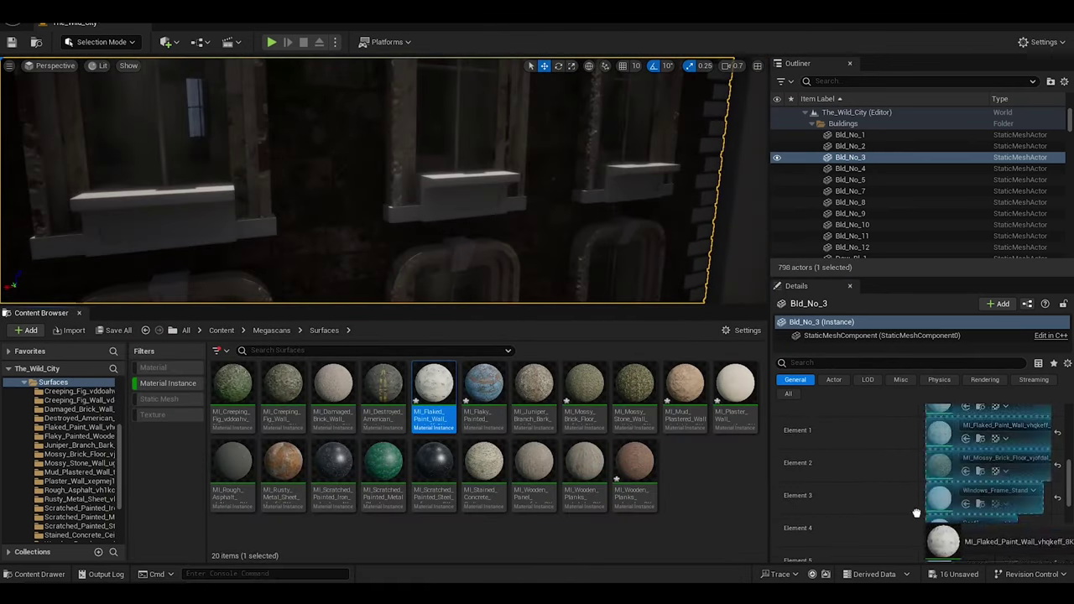
drag(916, 512, 916, 503)
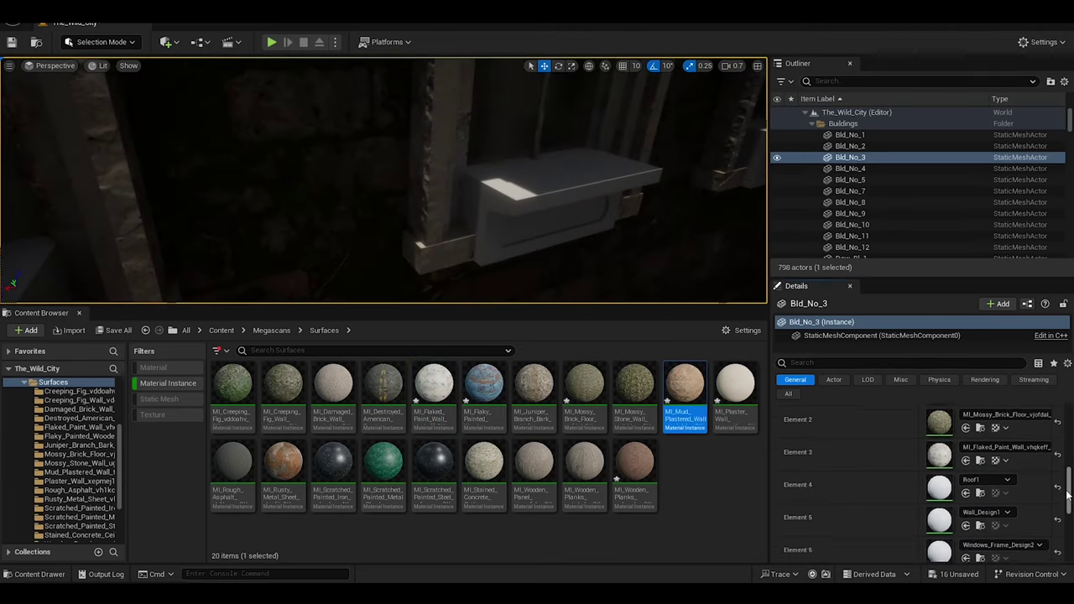
scroll(1067, 496, down, 2)
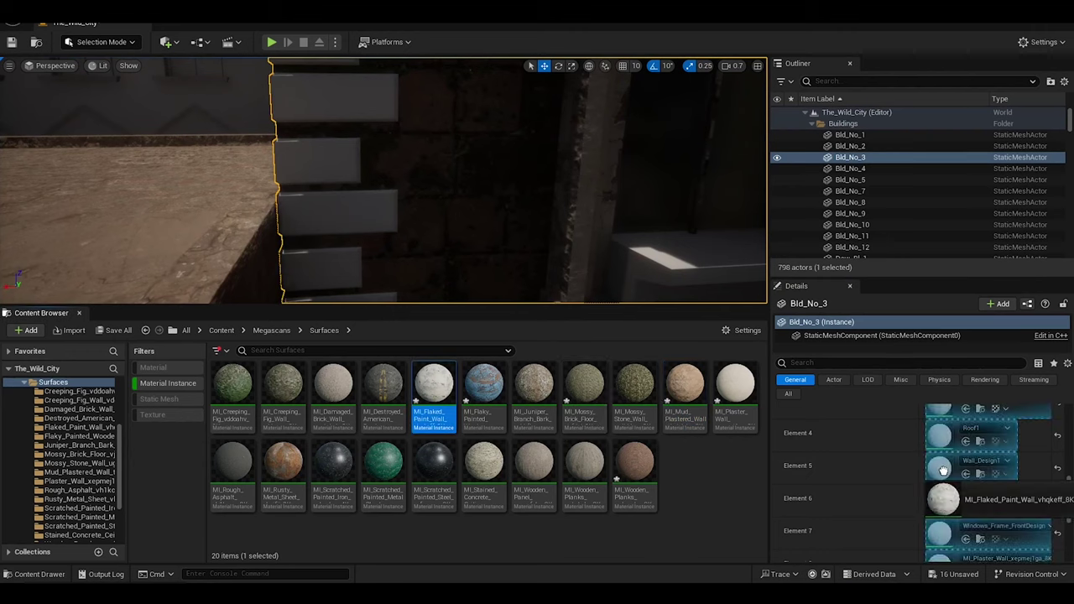
drag(943, 471, 939, 467)
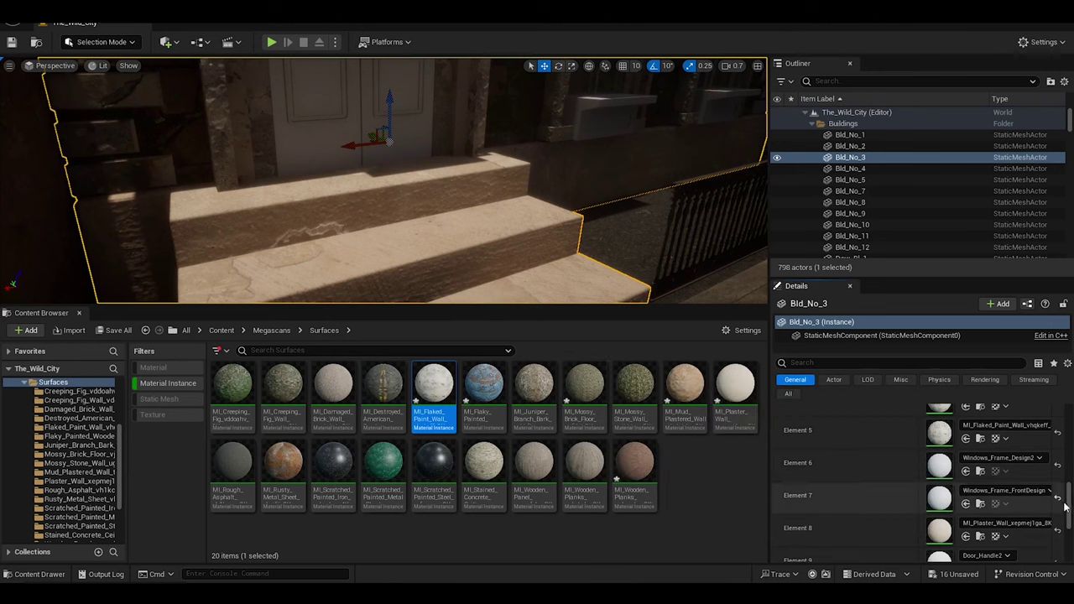
Put MI_Mud_Plastered_Wall on Bld_No_3's Elements 6 and 7
drag(941, 472, 940, 465)
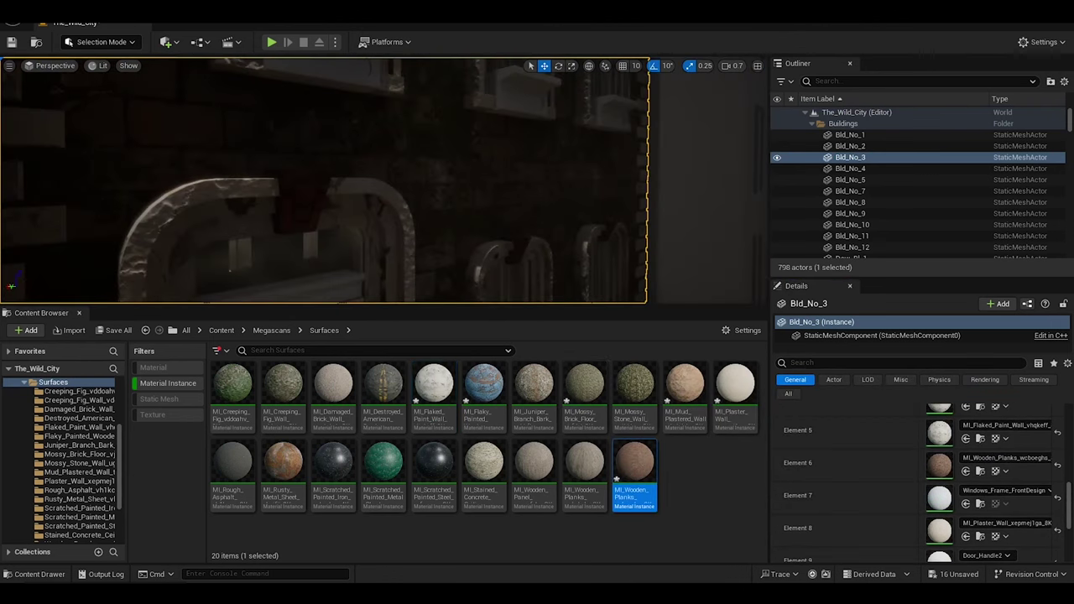
drag(677, 391, 940, 464)
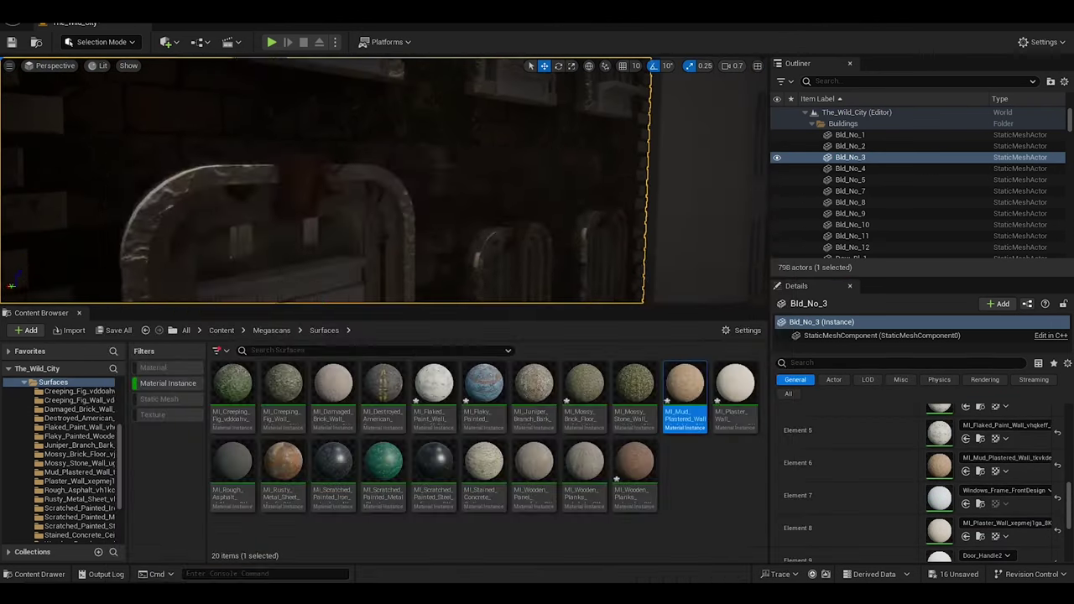
drag(685, 391, 940, 496)
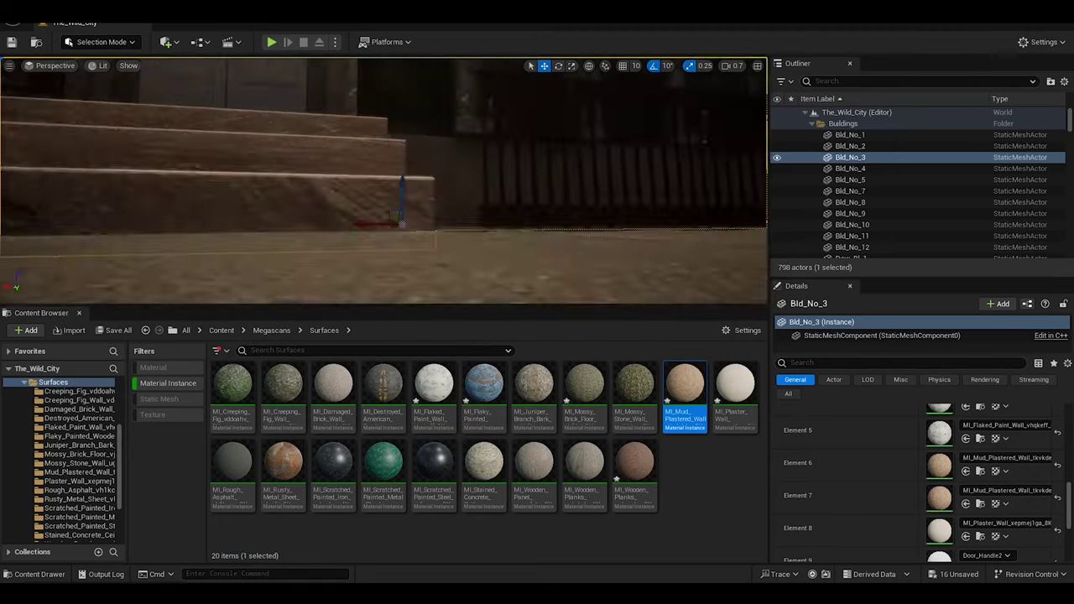
Apply MI_Wooden_Planks to Elements 10–11 and MI_Rusty_Metal_Sheet to Element 9
scroll(965, 503, down, 5)
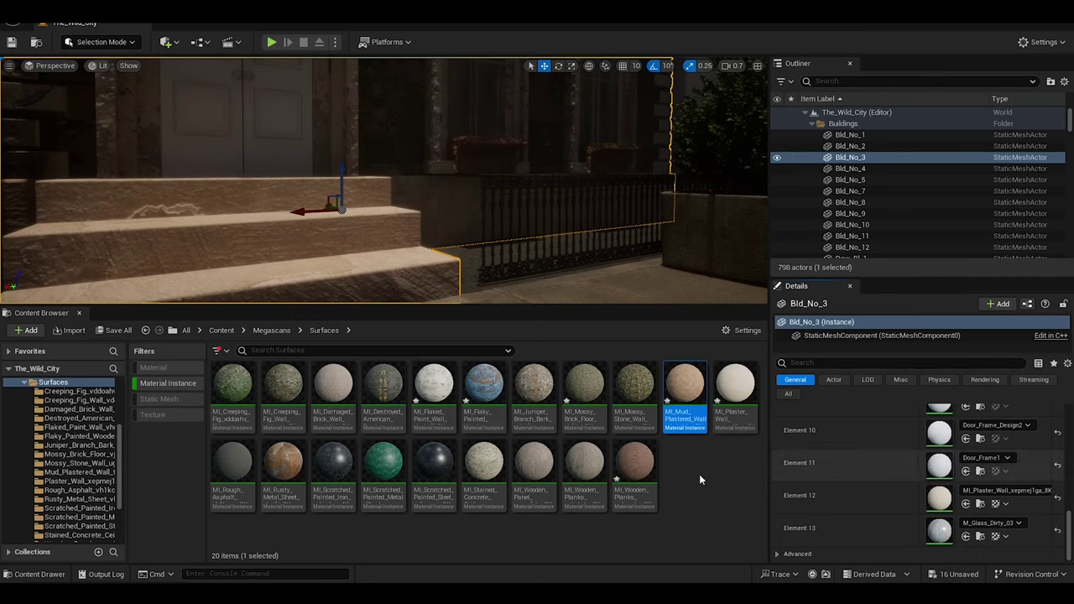
drag(634, 463, 939, 464)
scroll(1066, 525, up, 1)
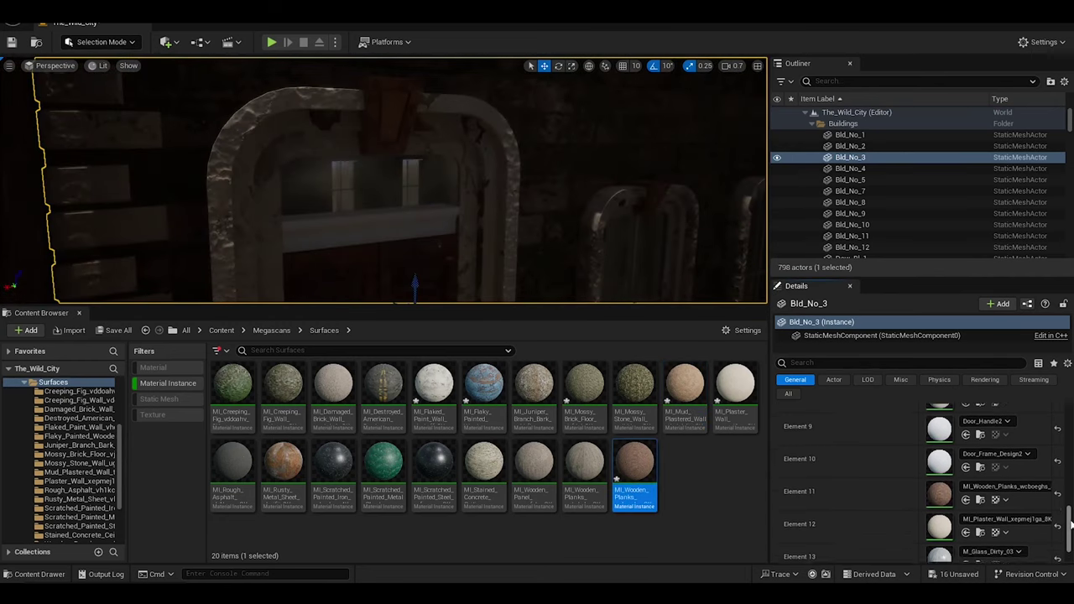
scroll(1069, 524, down, 1)
drag(941, 446, 939, 444)
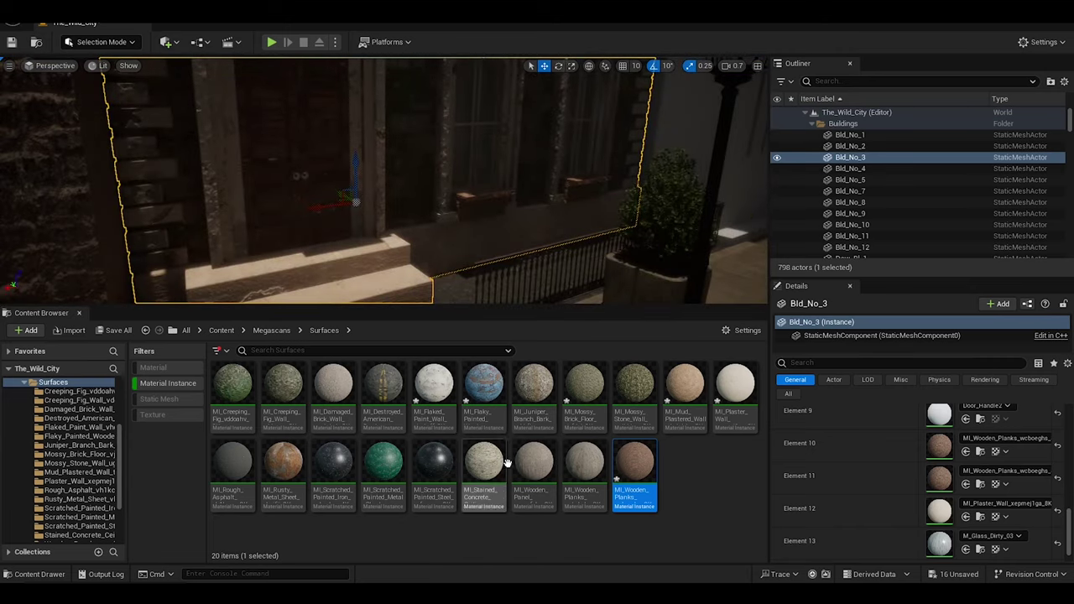
drag(283, 462, 940, 538)
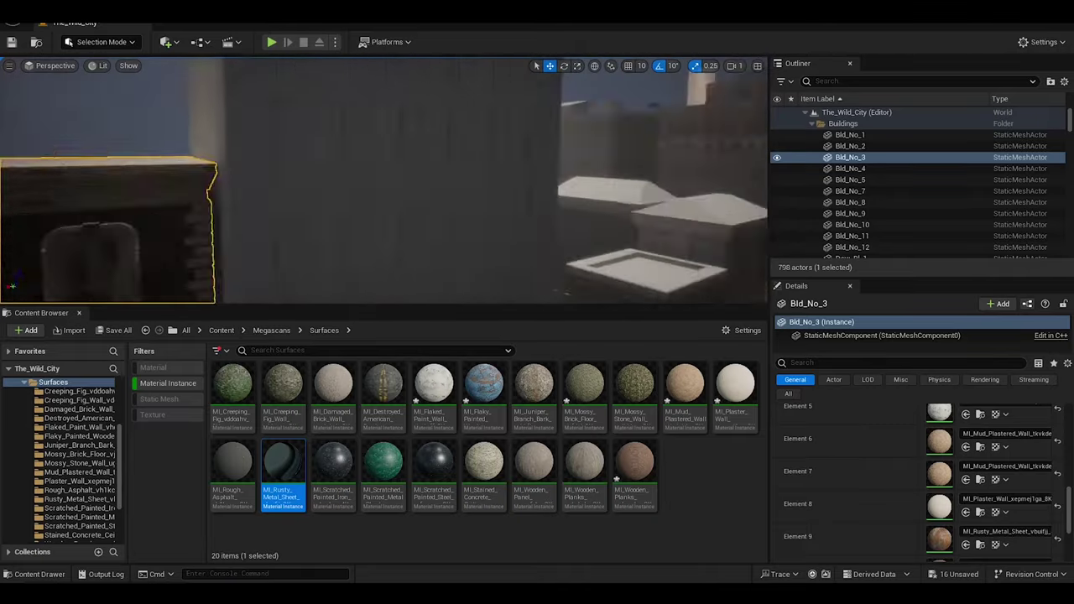
Add Bld_No_10 and Bld_No_12 to the selection and give all three flaked paint on Element 5
ctrl+click(489, 231)
ctrl+click(491, 218)
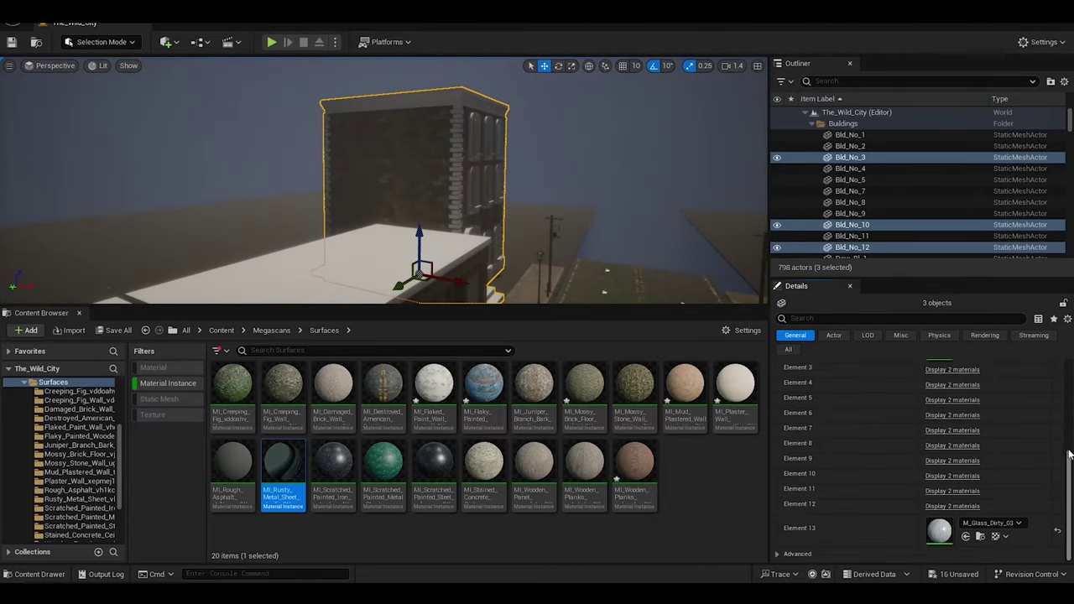
click(979, 463)
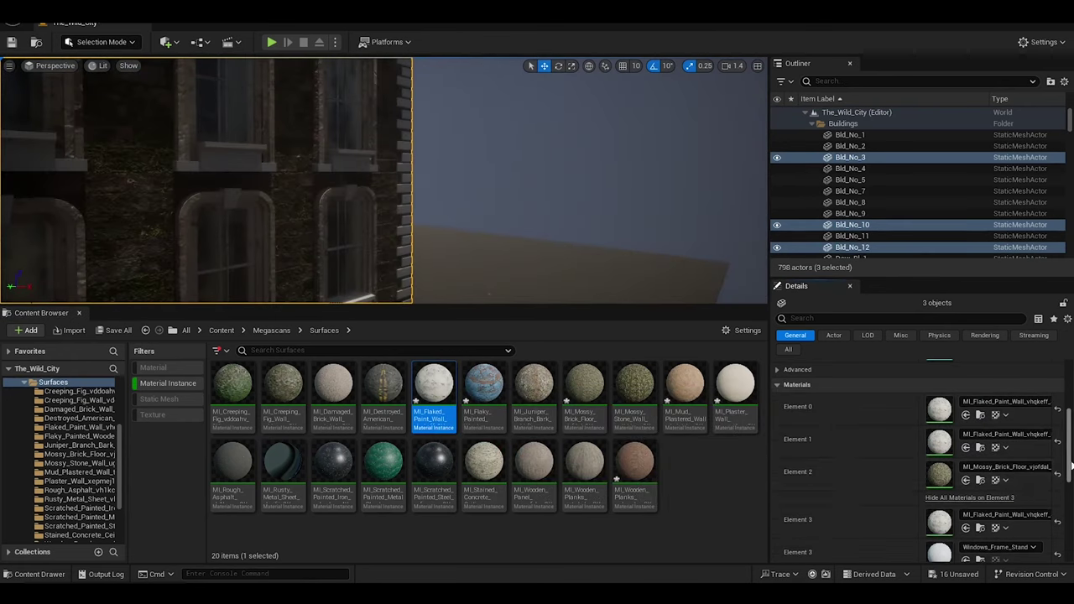
scroll(956, 449, down, 3)
drag(794, 505, 934, 520)
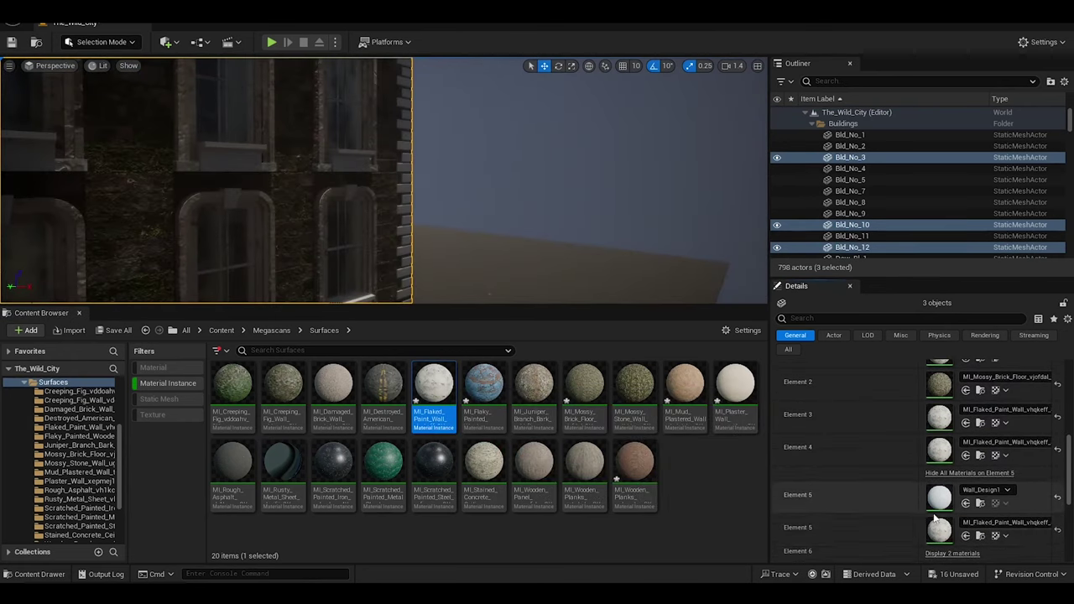
drag(308, 377, 963, 513)
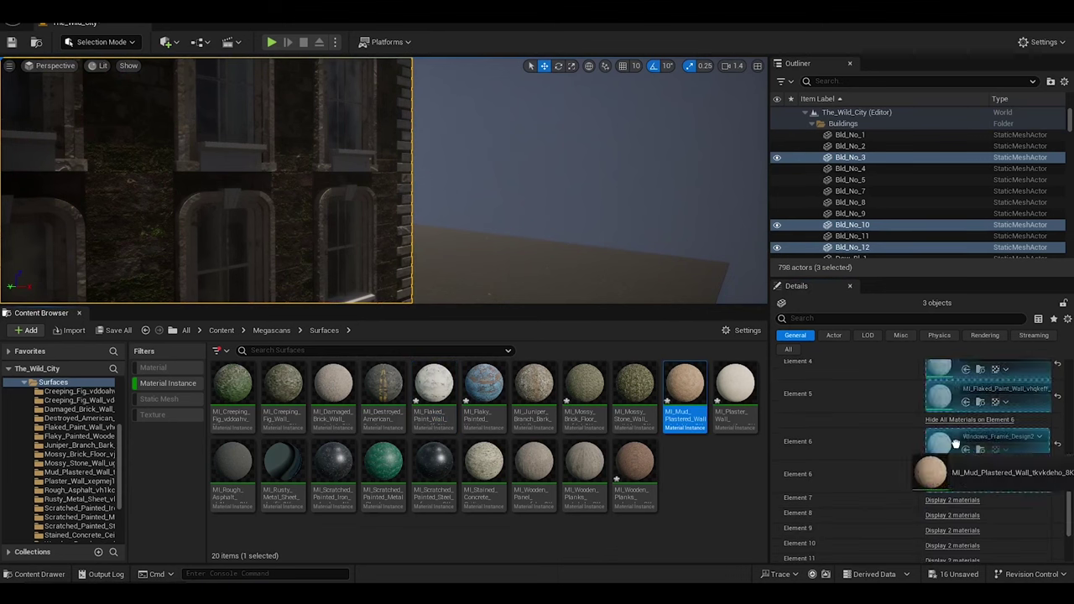
Apply mud plaster to Element 7, plaster wall to 8 and 12, wooden planks to 10–11
click(965, 483)
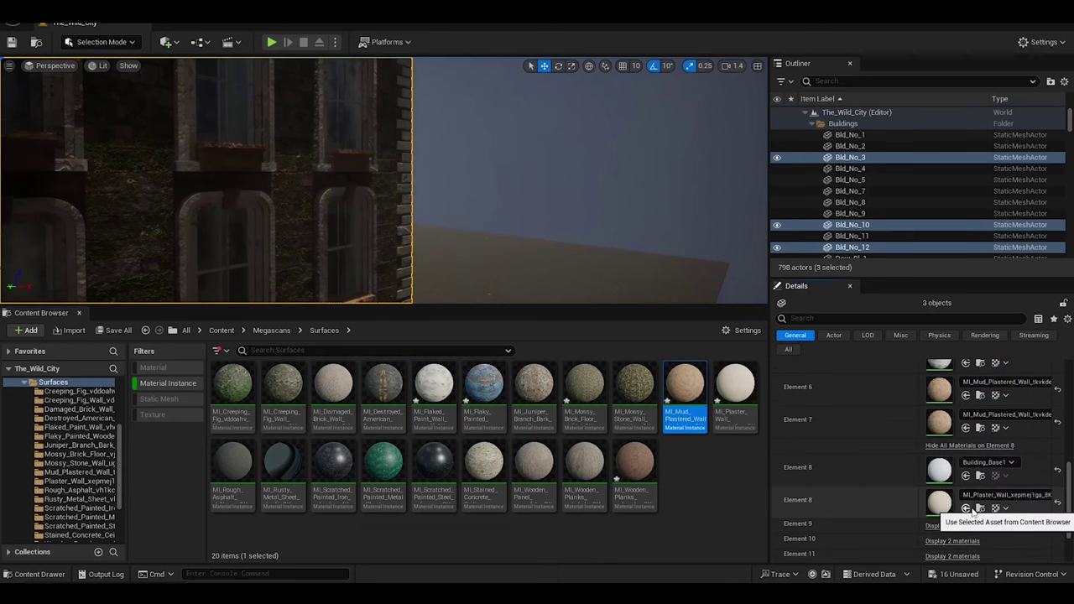
click(969, 508)
drag(634, 463, 889, 459)
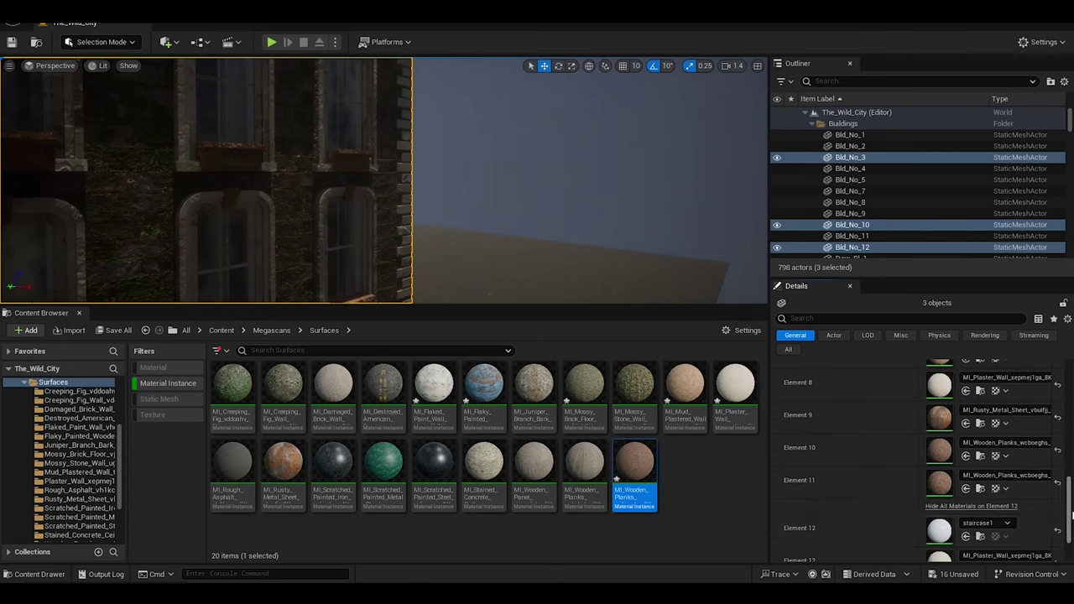
drag(734, 386, 939, 466)
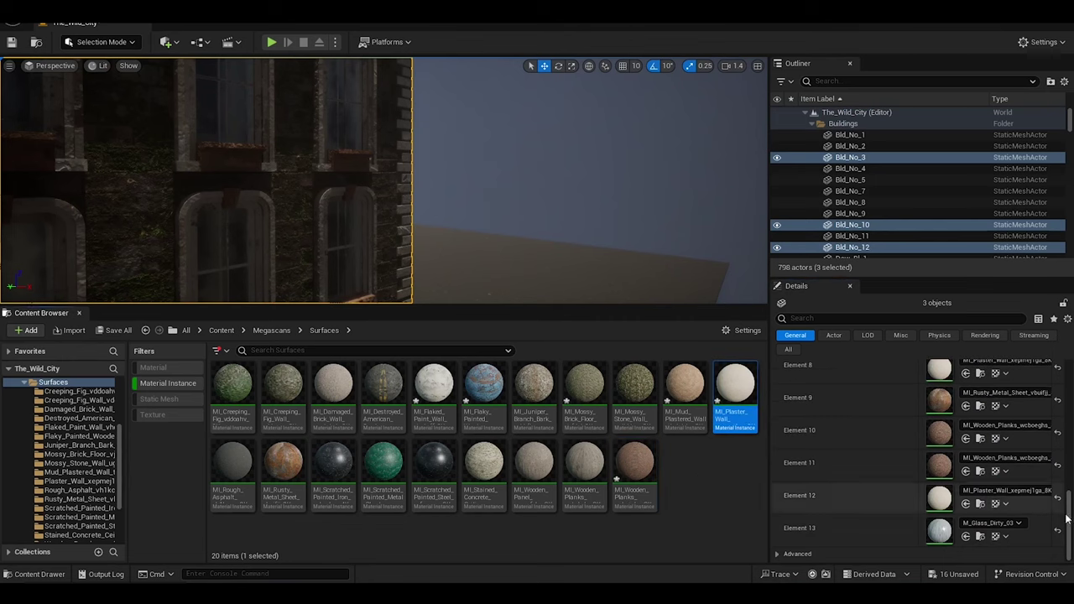
right_drag(439, 199, 439, 198)
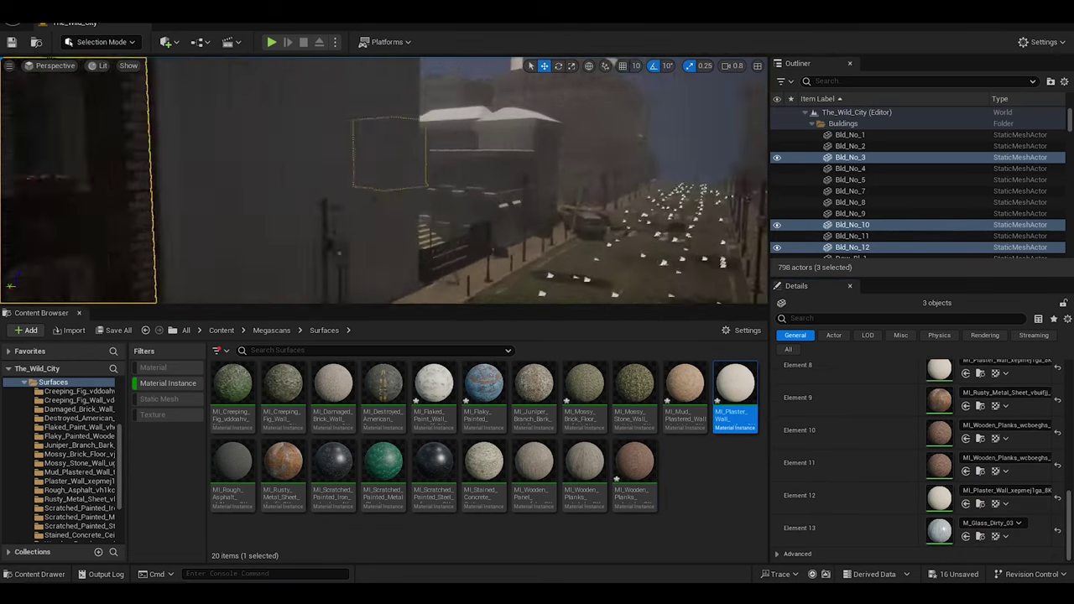
Select Bld_No_2, then add Bld_No_7 and Bld_No_5 to the selection
click(411, 176)
mouse_move(335, 280)
right_down()
mouse_move(427, 182)
mouse_move(483, 271)
mouse_move(151, 185)
mouse_move(210, 193)
right_up()
ctrl+click(427, 182)
ctrl+click(151, 184)
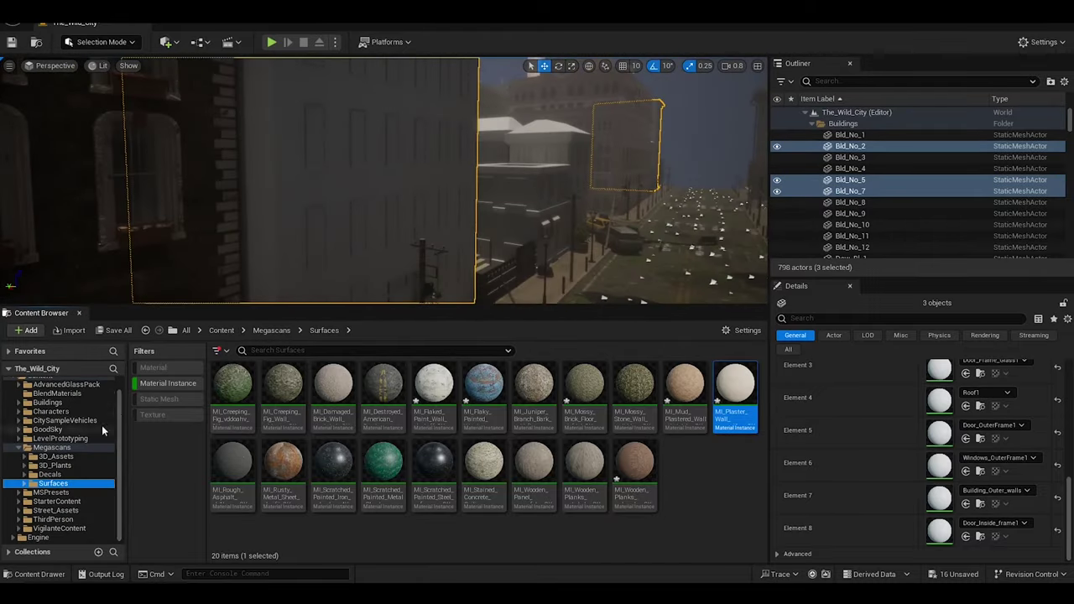
Reselect Bld_No_2, Bld_No_5 and Bld_No_7 together and browse to the Megascans Surfaces folder
scroll(102, 430, up, 2)
click(66, 400)
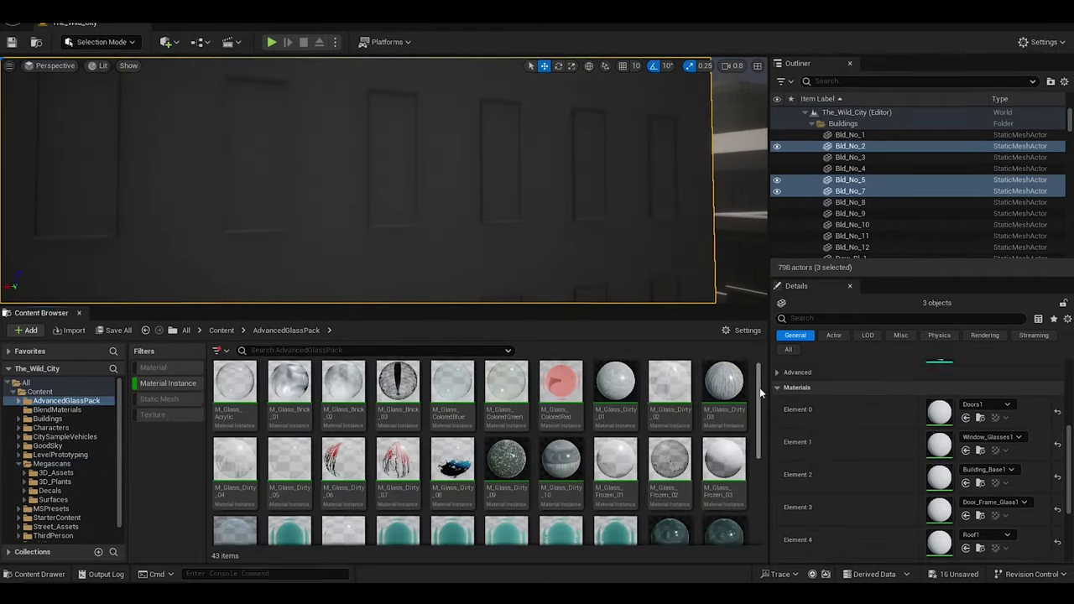
scroll(762, 394, down, 1)
drag(560, 412, 939, 443)
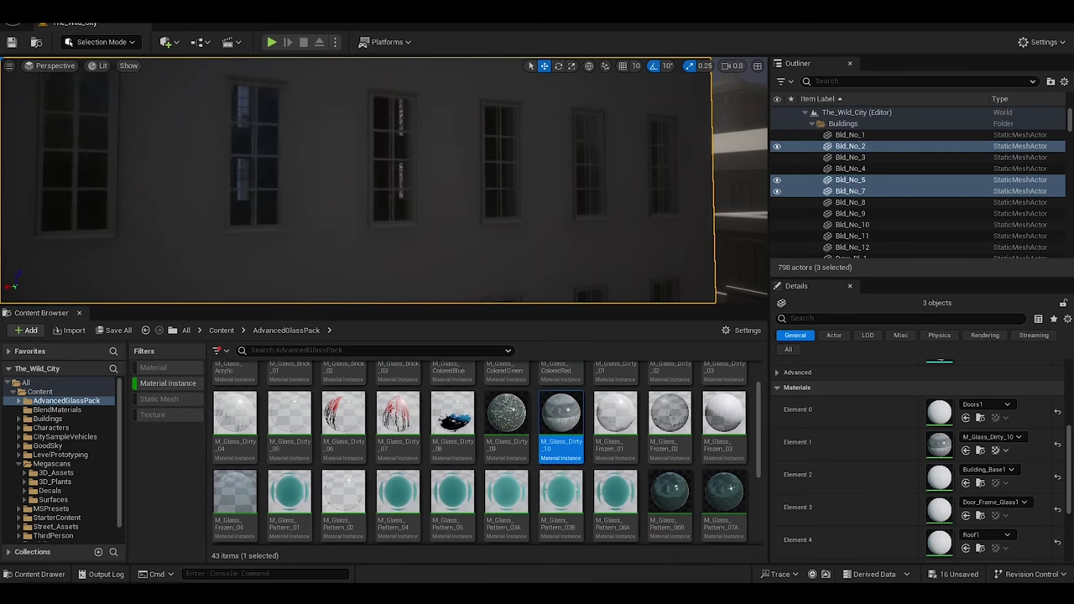
right_drag(361, 180, 394, 189)
click(52, 463)
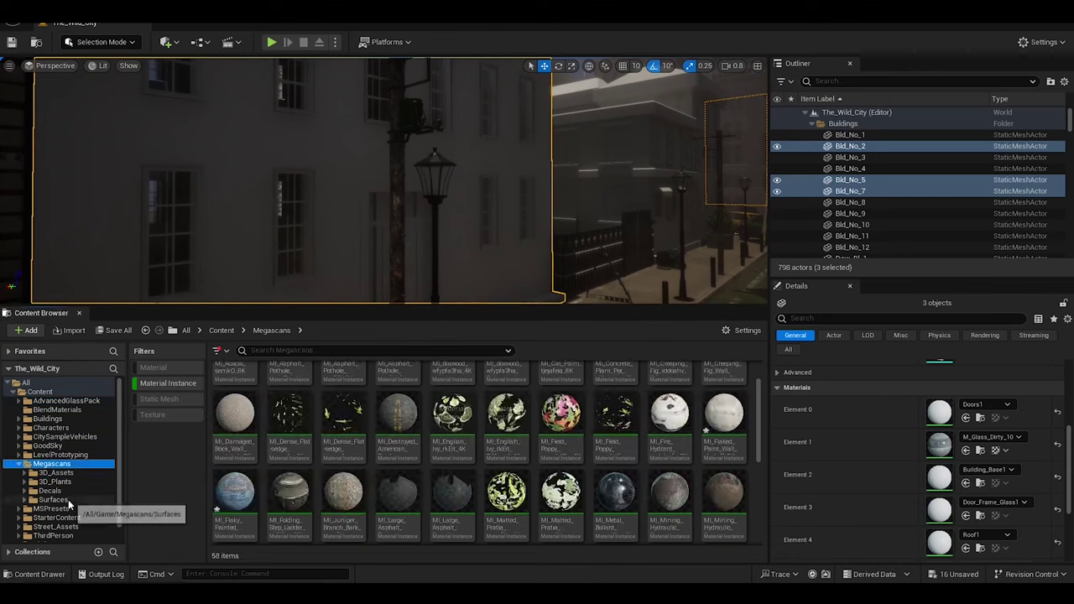
click(53, 499)
right_drag(587, 210, 587, 210)
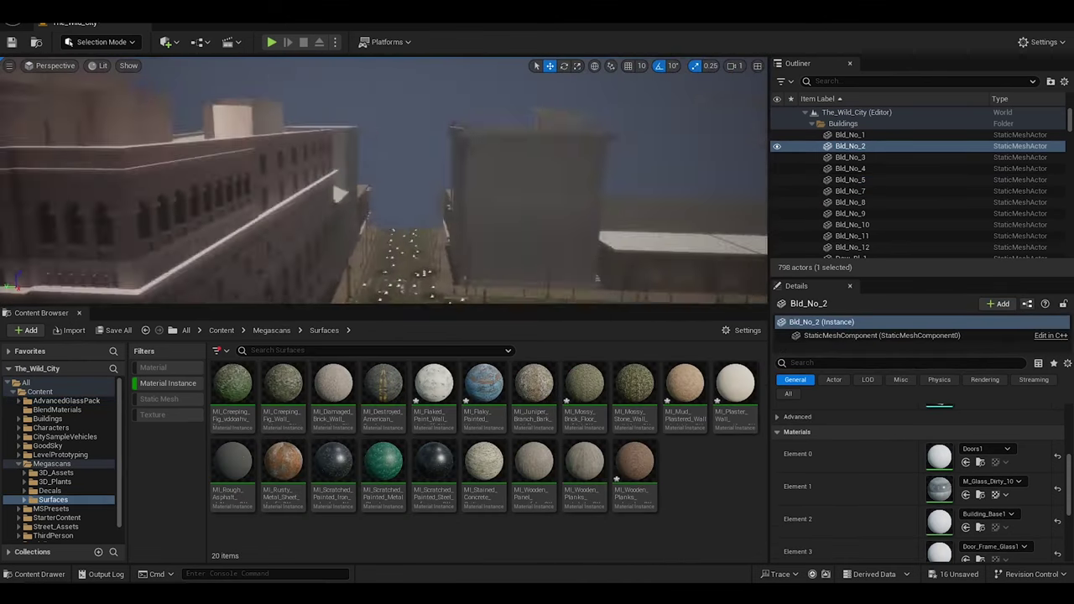
ctrl+click(596, 278)
right_drag(596, 277, 587, 210)
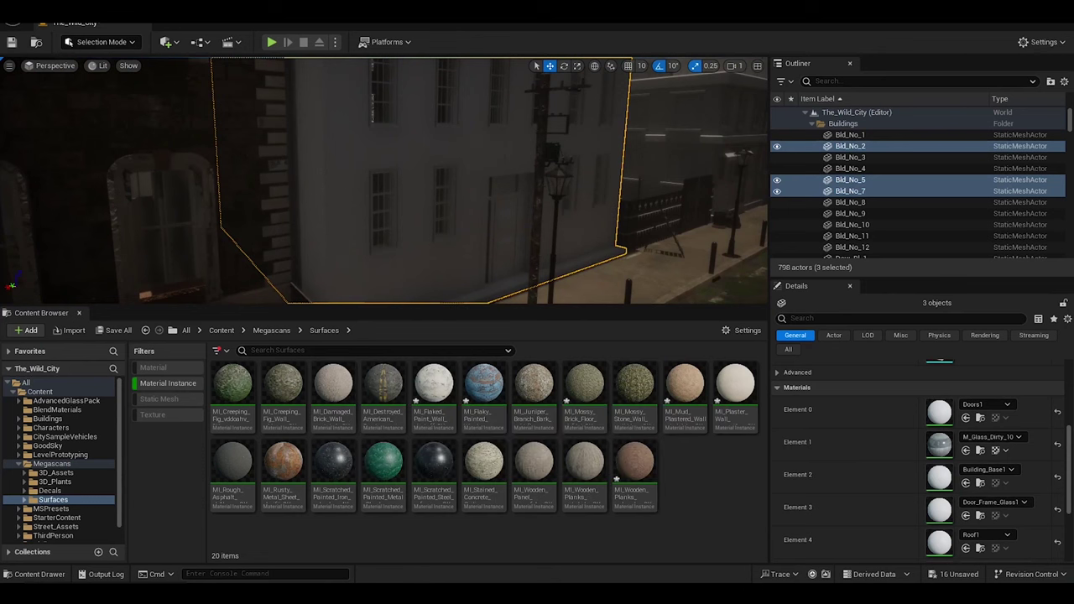
drag(1069, 453, 1068, 501)
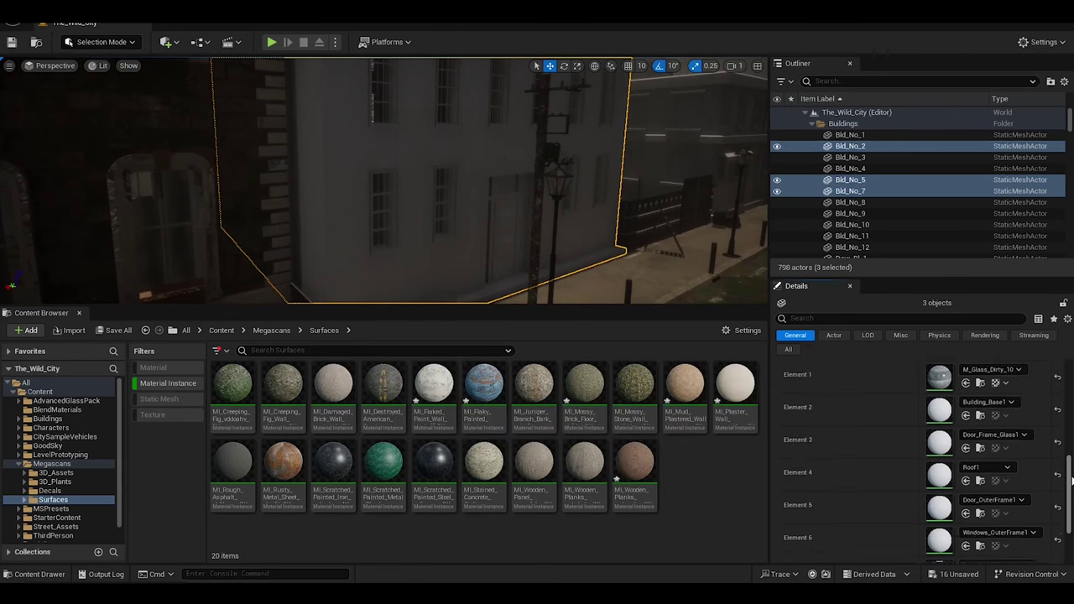
Put the stained concrete ceiling material on Element 7 and inspect its settings
drag(735, 390, 939, 500)
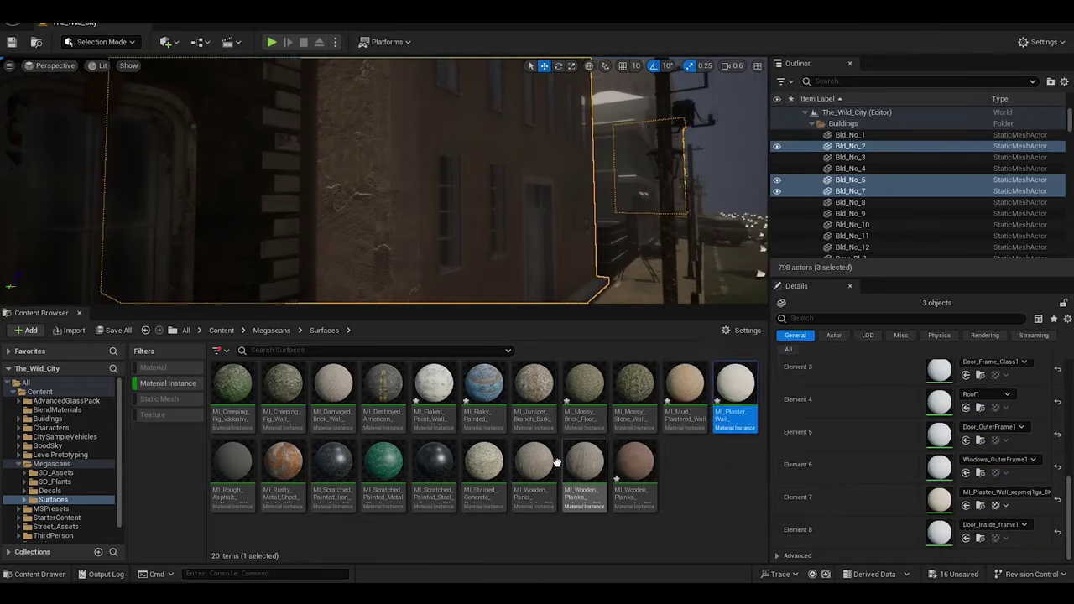
drag(484, 463, 939, 500)
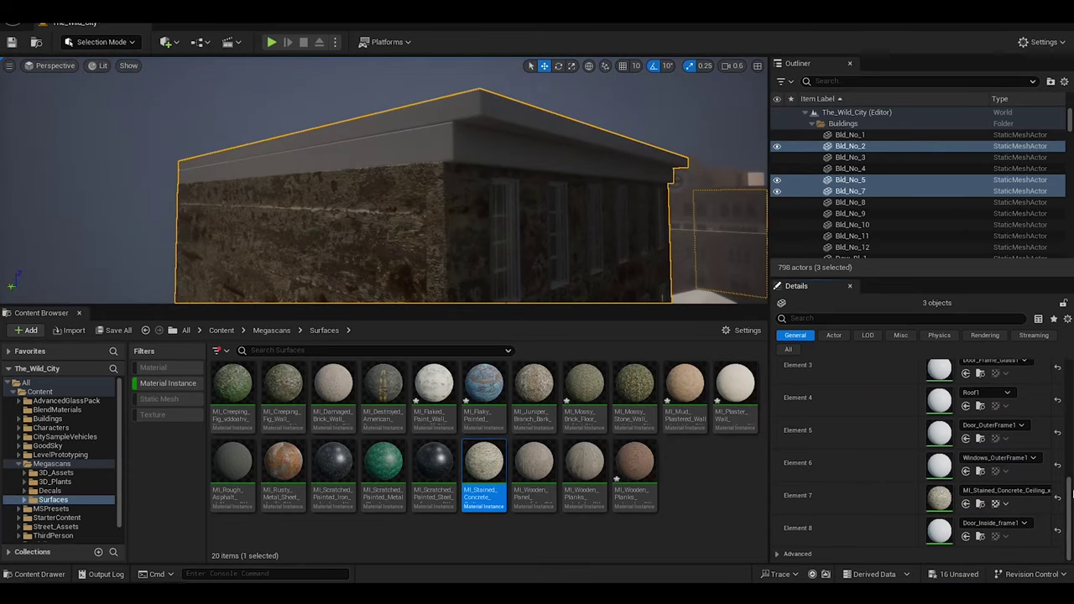
scroll(1070, 495, up, 3)
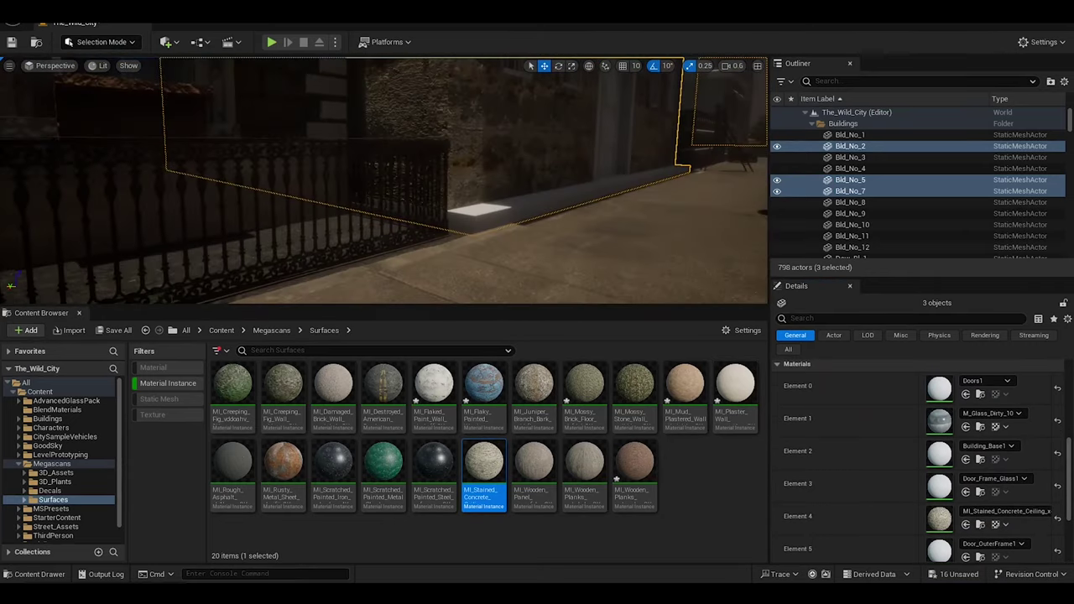
double_click(938, 518)
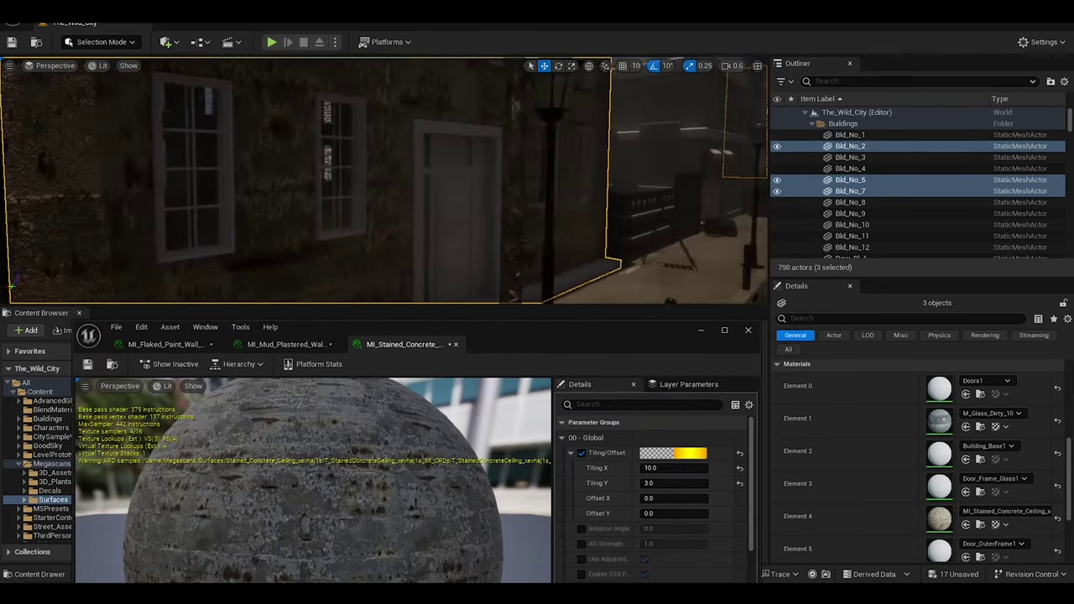
click(700, 331)
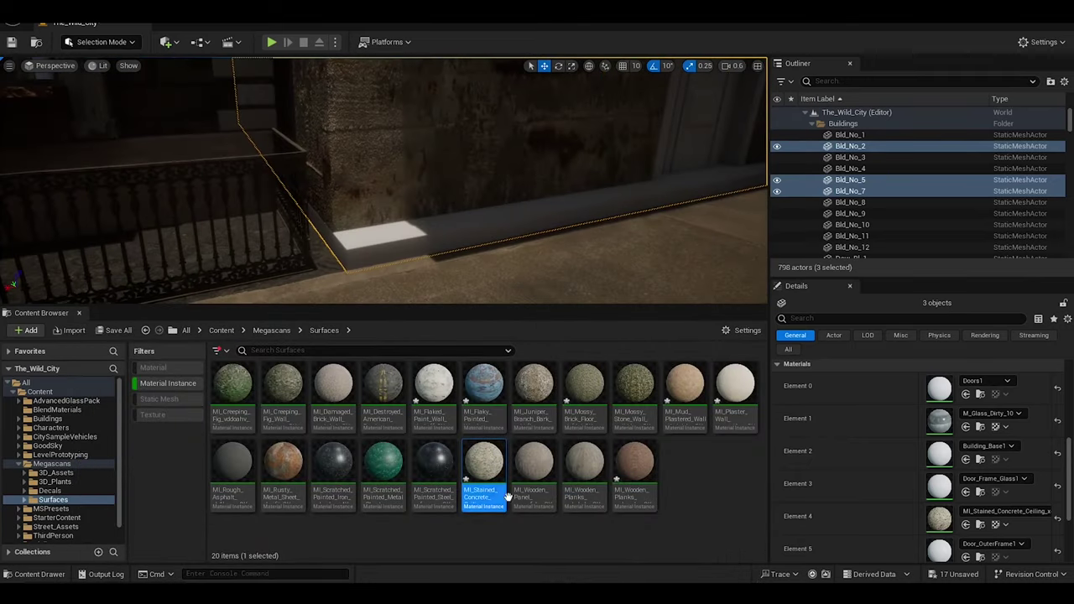
click(556, 539)
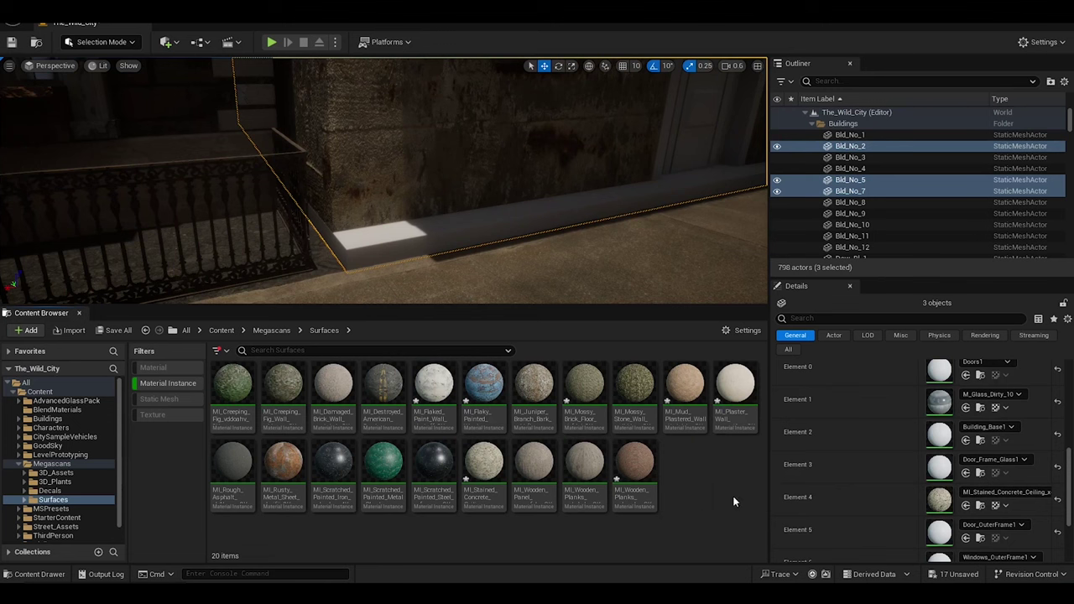
Apply the flaky painted wooden planks to Element 0 with a tiling value of 3
right_drag(578, 242, 561, 302)
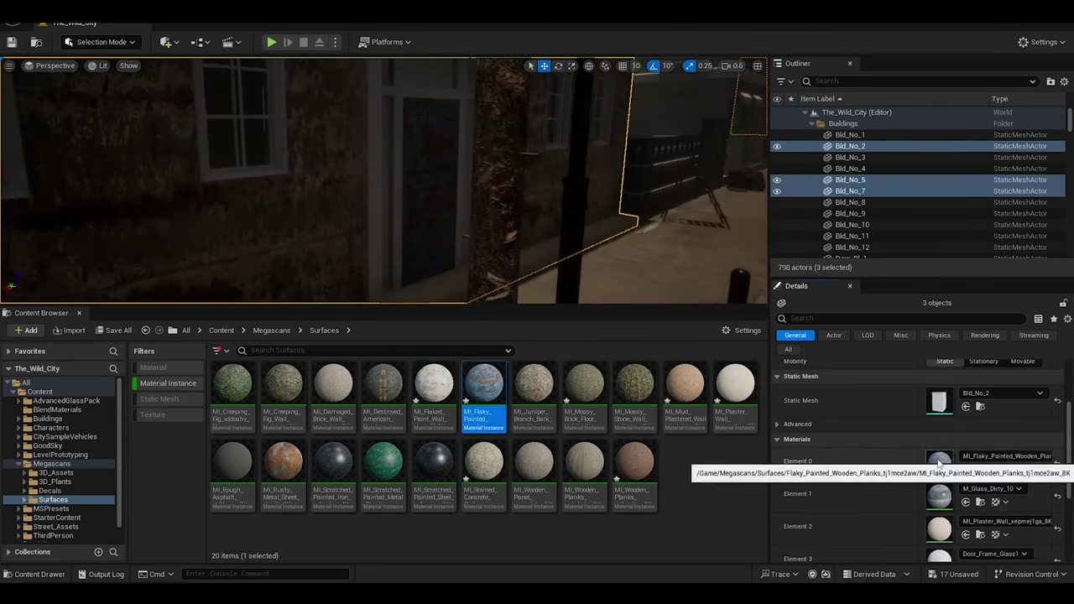
double_click(940, 464)
text(3)
key(Return)
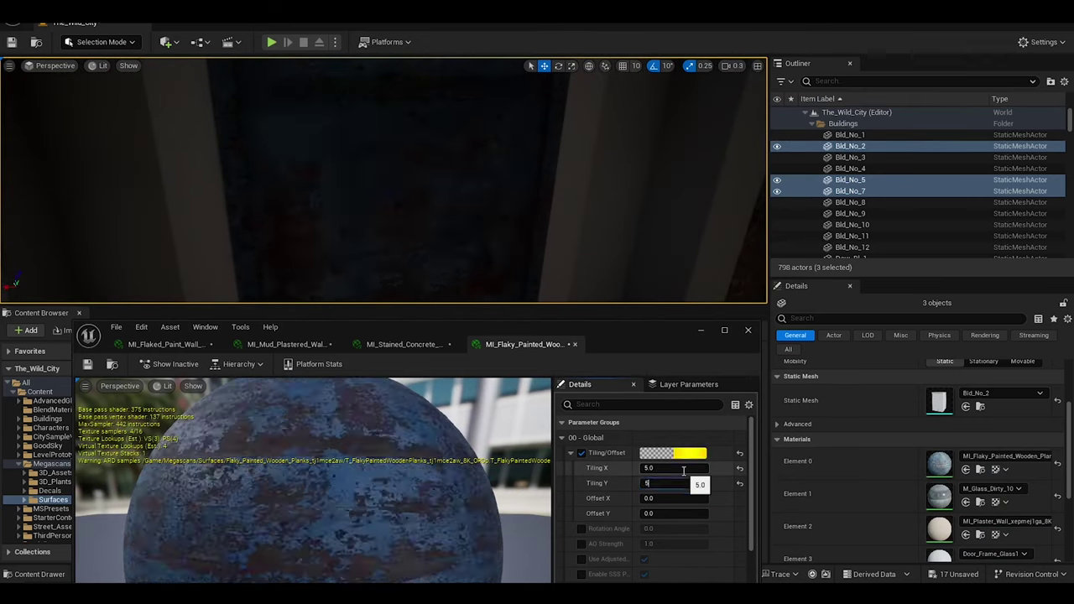
Assign M_Glass_Dirty_01 to Element 3 and MI_Mud_Plastered_Wall to Elements 5, 6 and 8
drag(464, 330, 458, 526)
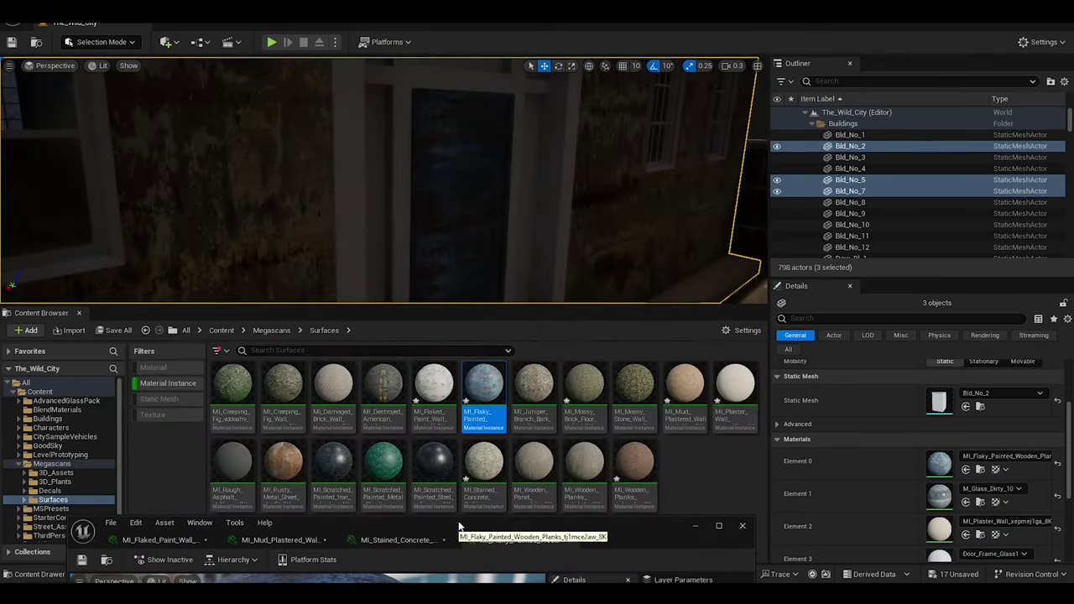
click(80, 404)
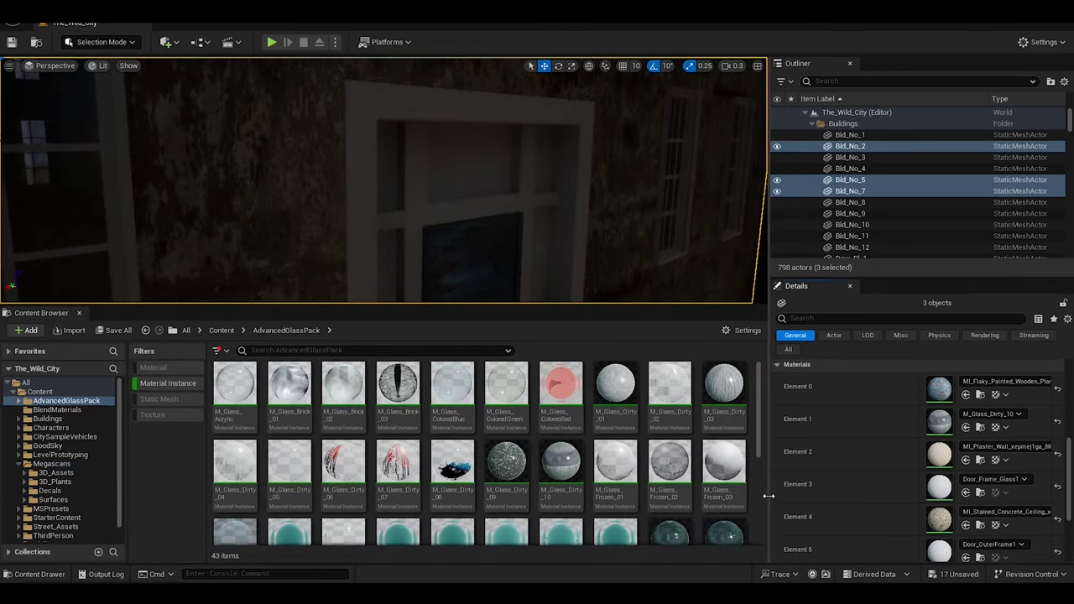
drag(617, 388, 990, 484)
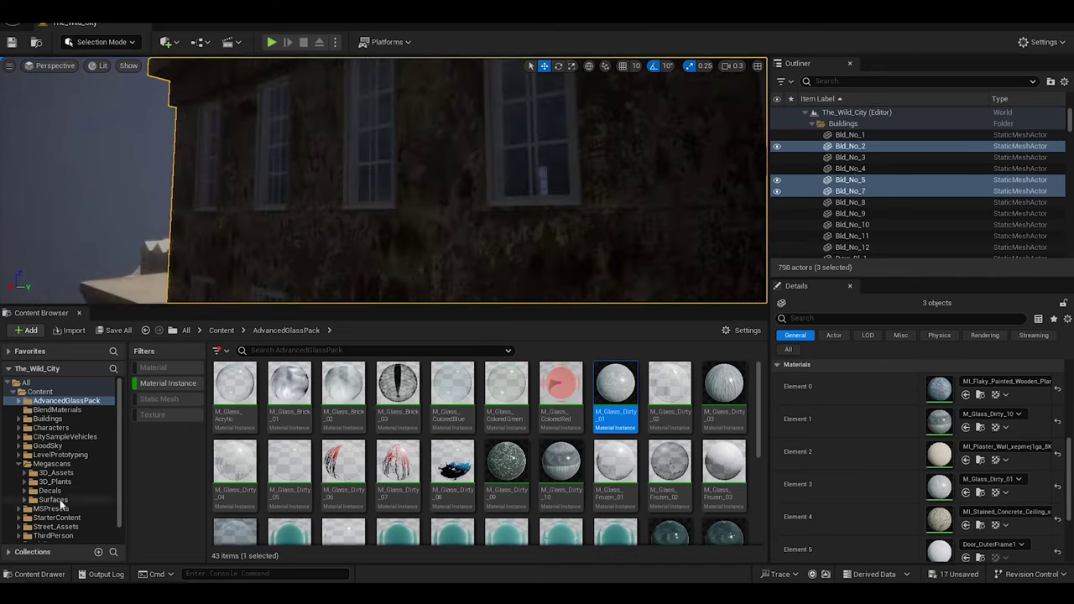
click(59, 501)
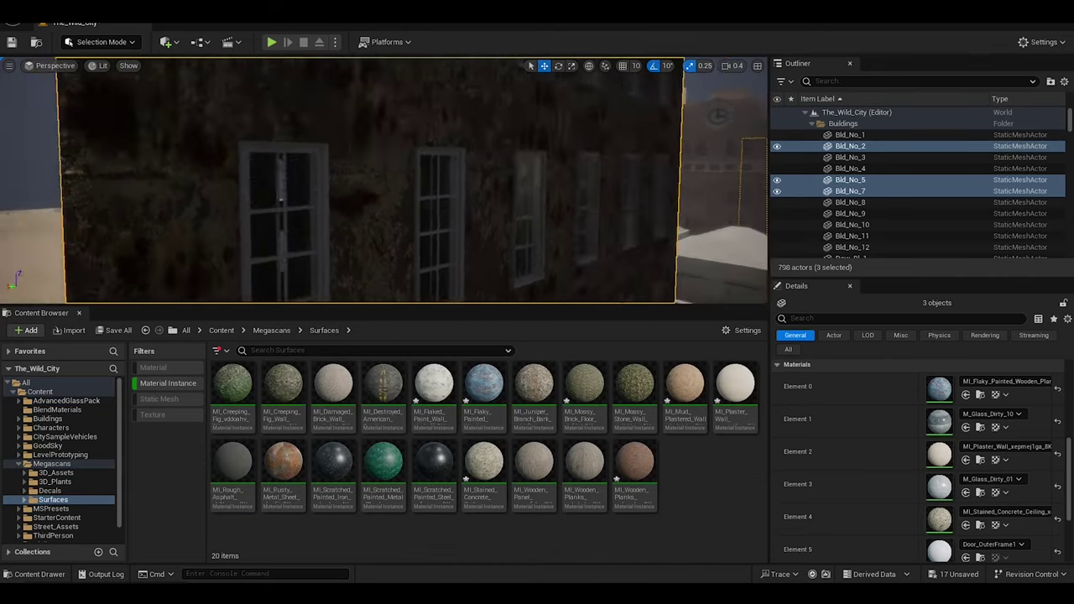
drag(684, 386, 938, 447)
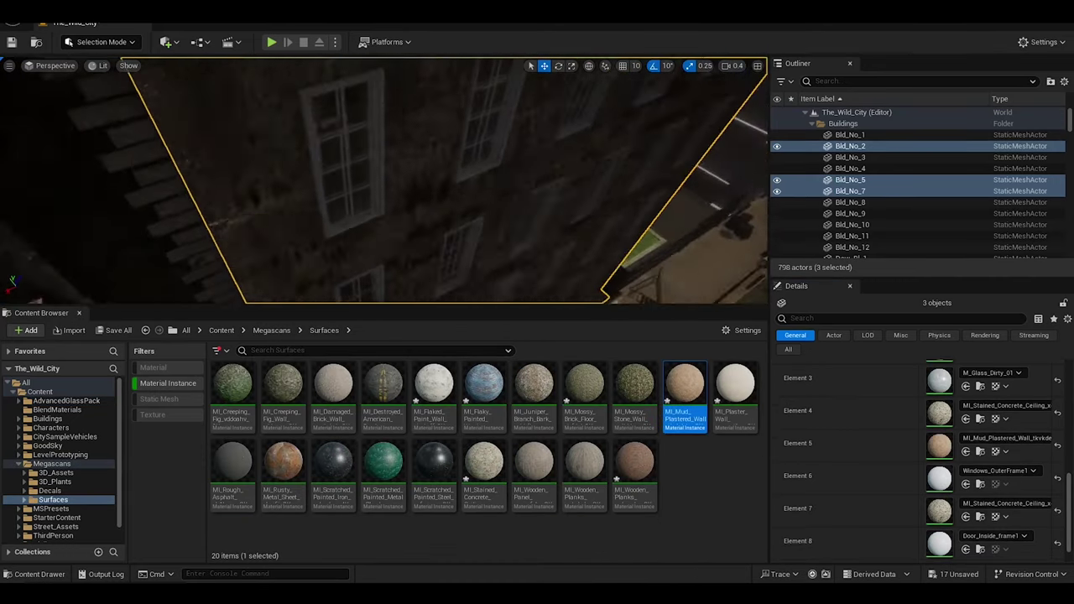
click(965, 484)
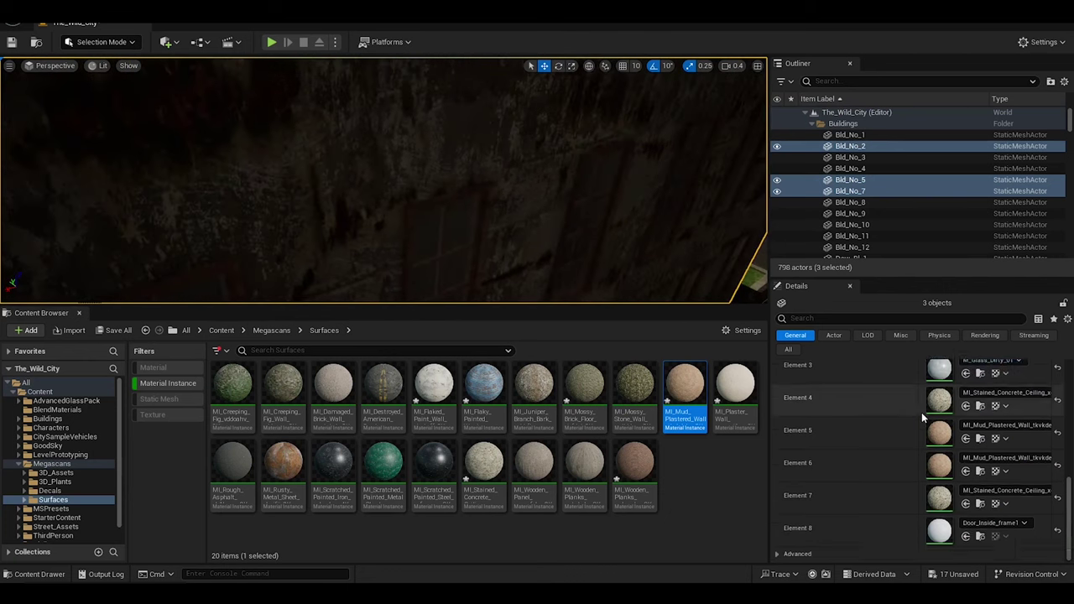
click(964, 536)
drag(584, 466, 938, 498)
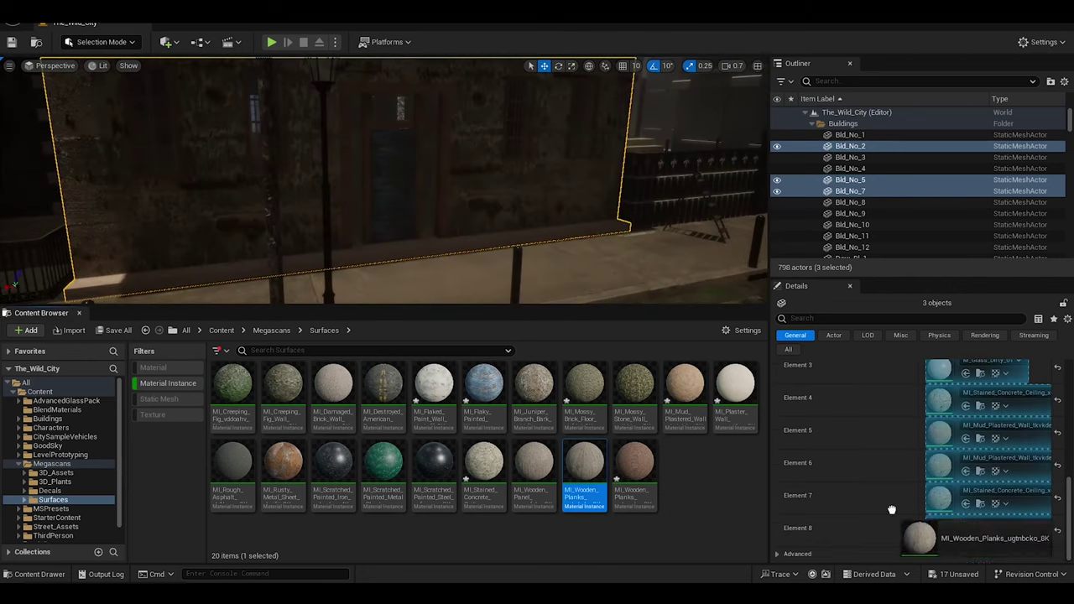
Replace Element 0 on the three selected buildings with MI_Wooden_Planks and fly through the streets
scroll(1068, 467, up, 4)
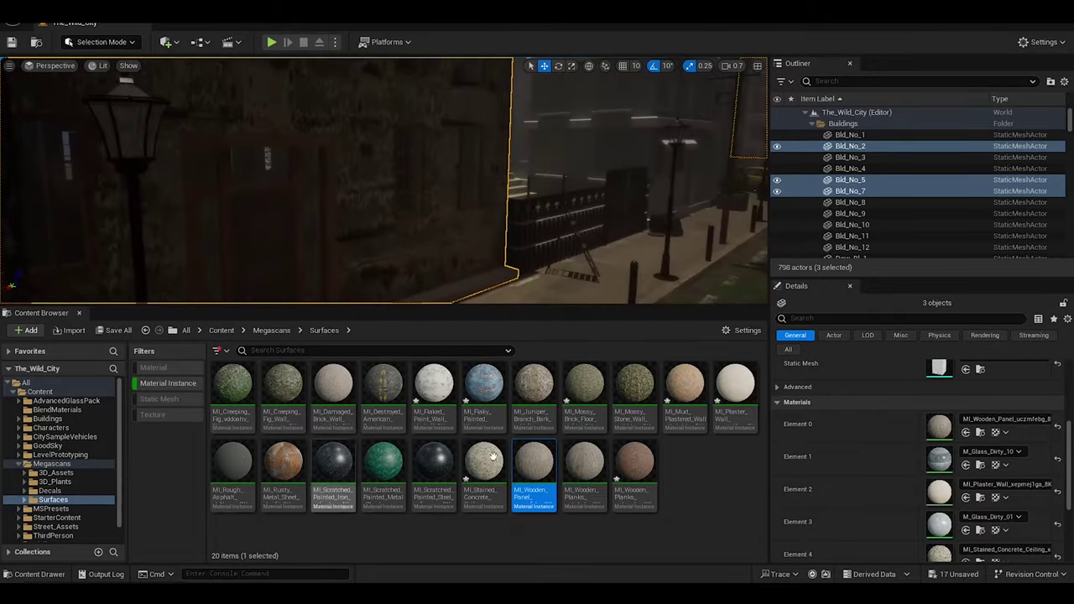
scroll(1069, 535, up, 3)
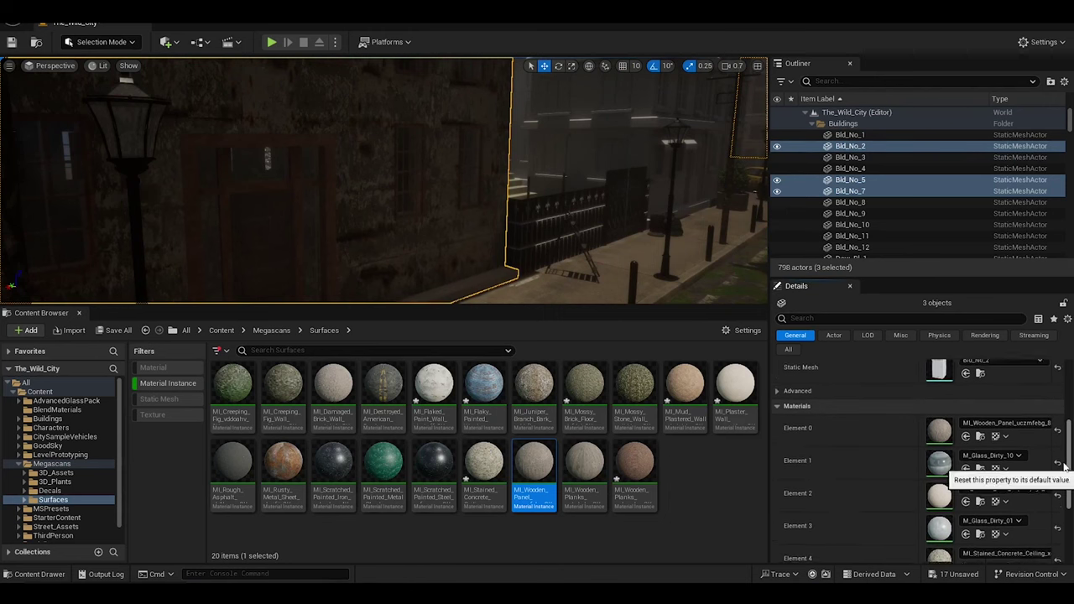
scroll(1059, 457, up, 3)
drag(634, 462, 940, 468)
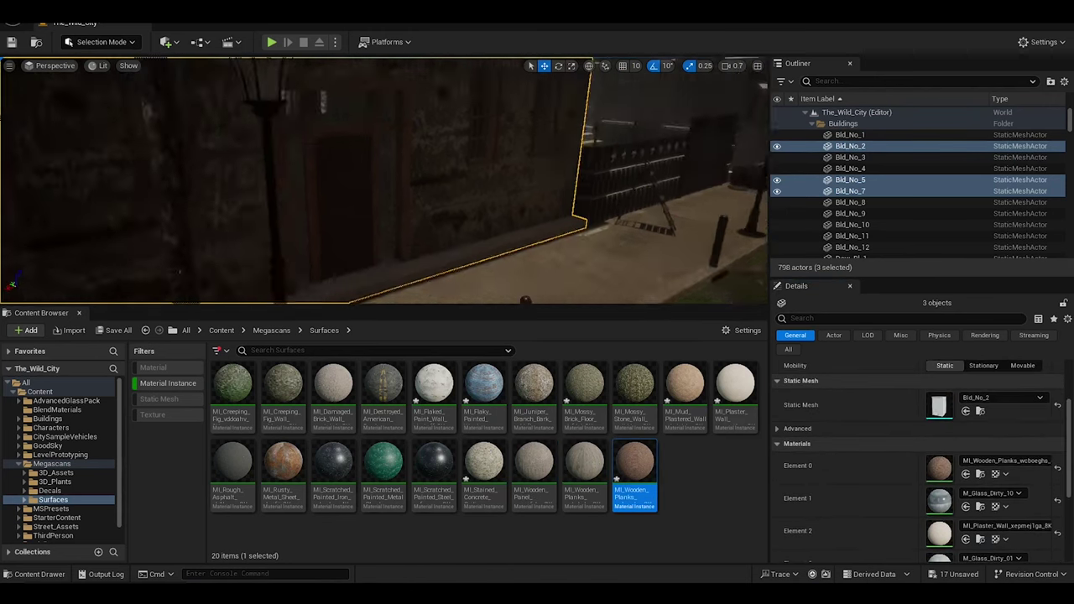
right_drag(382, 179, 382, 179)
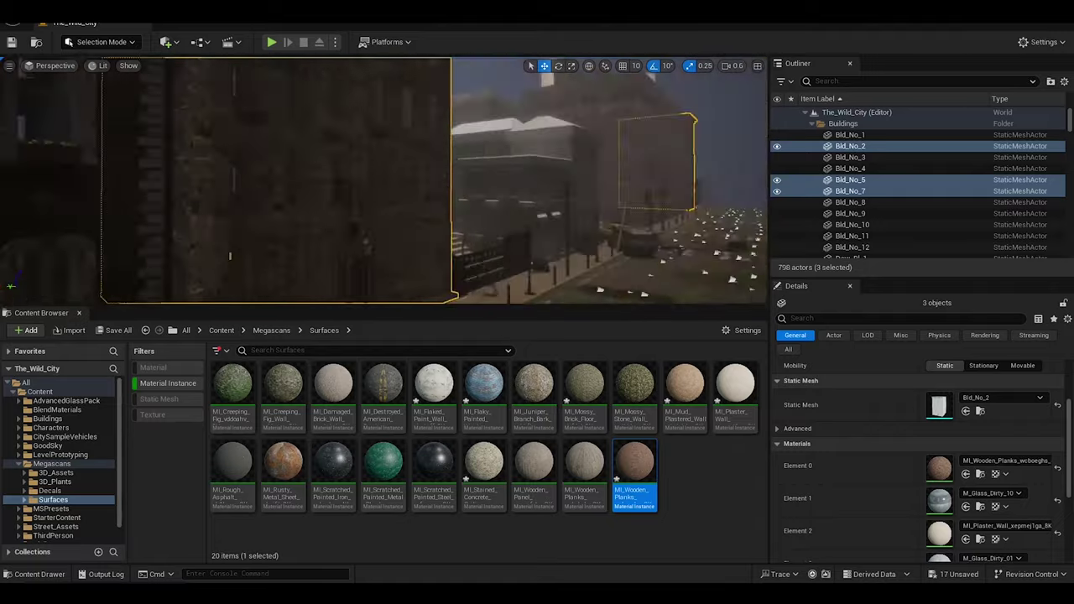
right_click(318, 165)
Select Dow_Bl_14, expand Buildings and open the Dow_Bl_1 Import folder
click(132, 168)
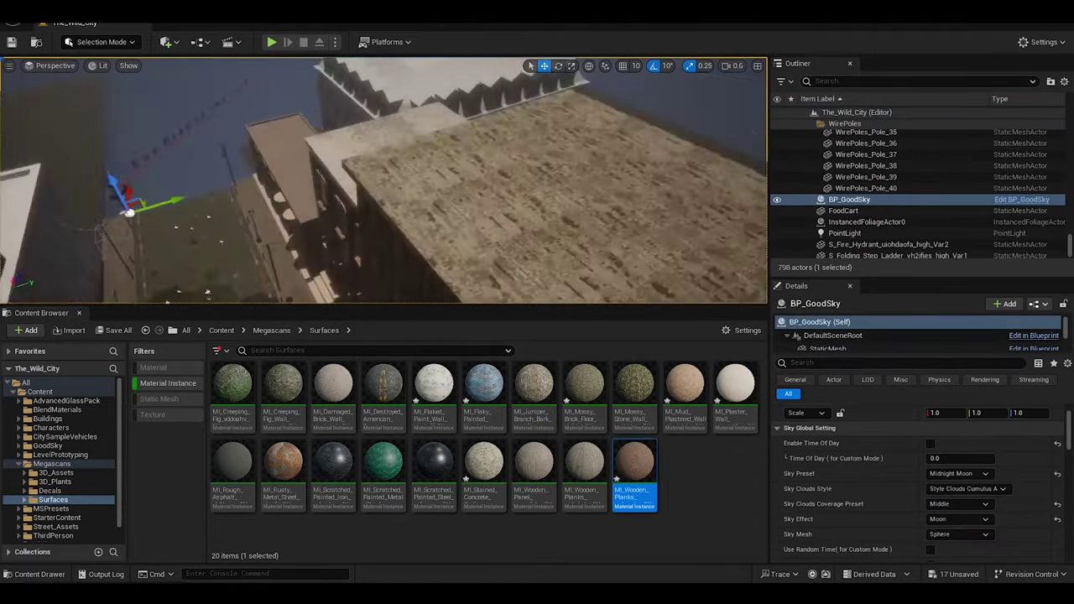
click(366, 180)
click(47, 418)
click(52, 428)
scroll(71, 445, down, 1)
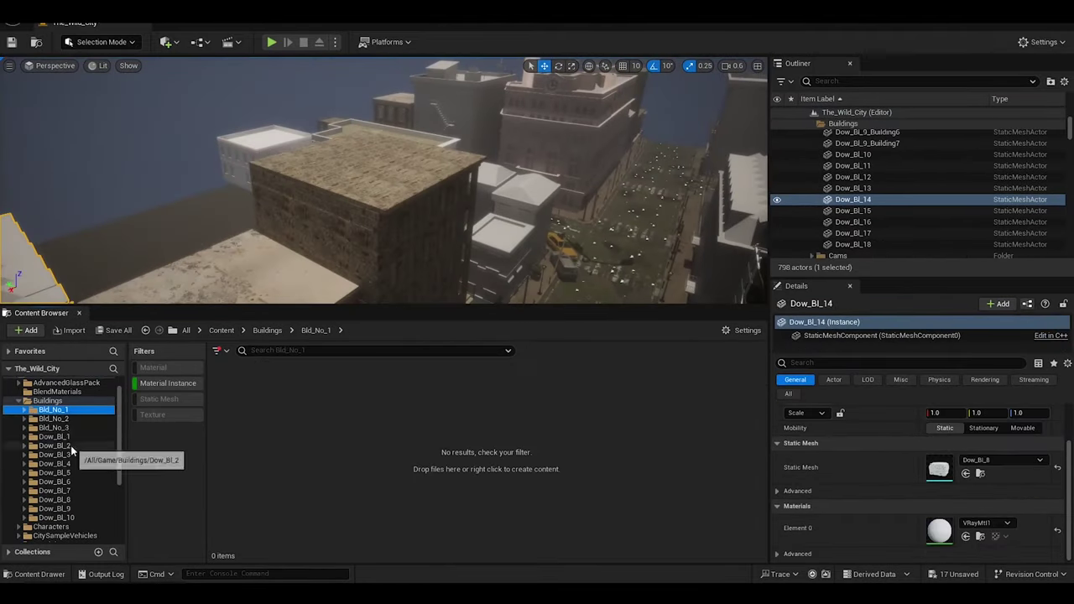
double_click(238, 390)
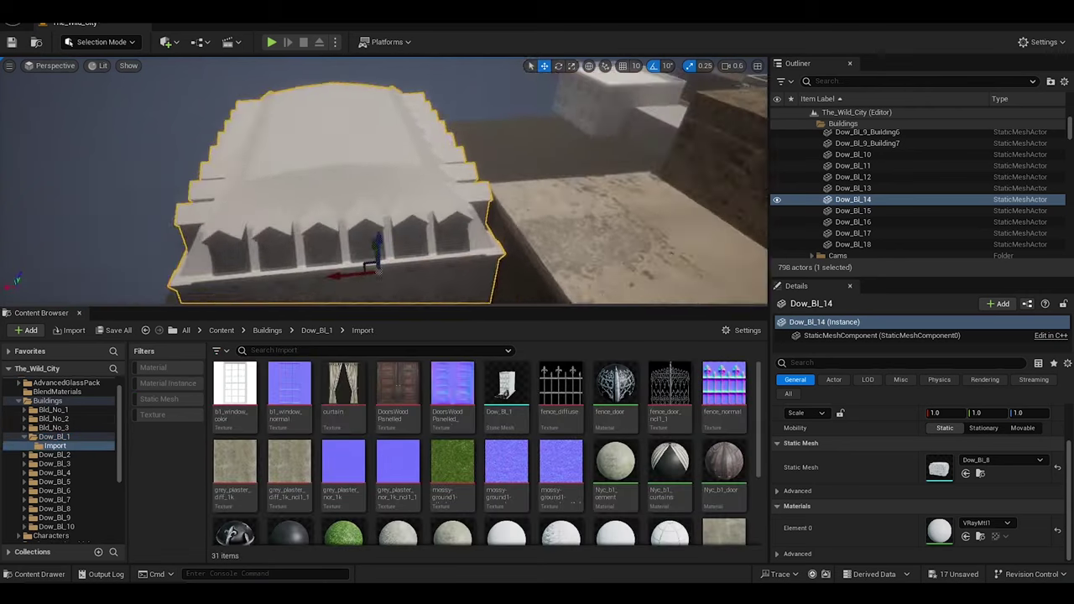
Browse the Dow_Bl_2, Dow_Bl_3 and Dow_Bl_7 folders, ending on Dow_Bl_7's Import folder
scroll(760, 442, down, 1)
scroll(760, 442, up, 1)
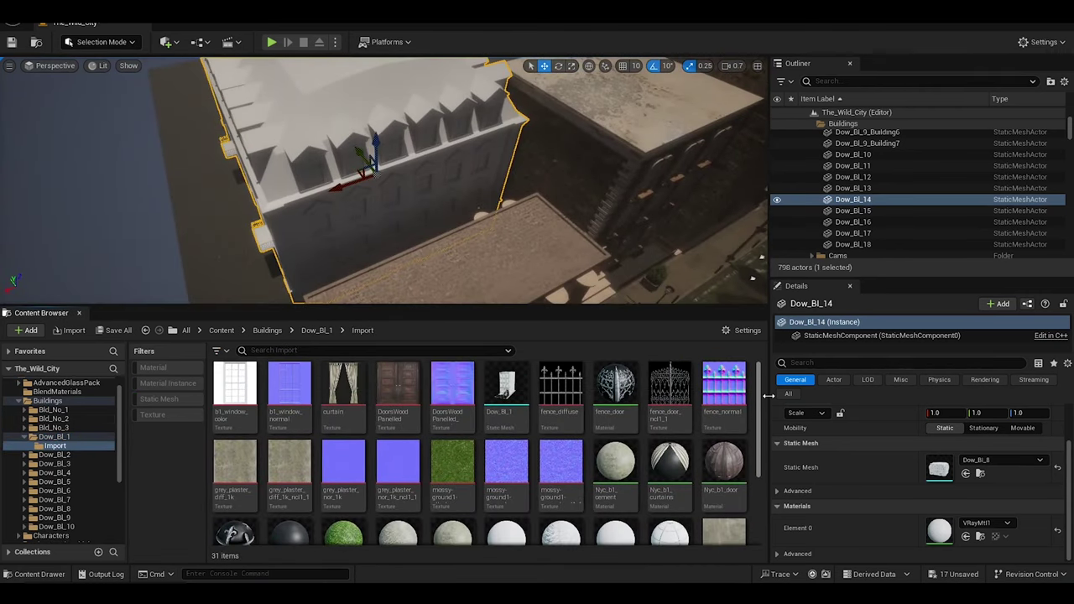
mouse_move(678, 390)
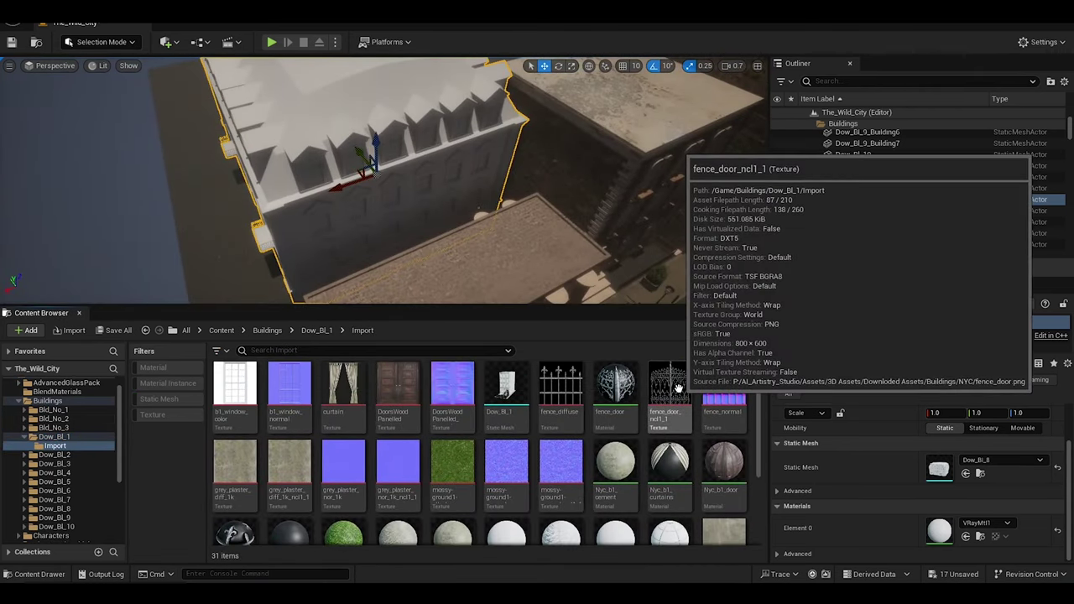
click(54, 454)
click(54, 482)
double_click(55, 472)
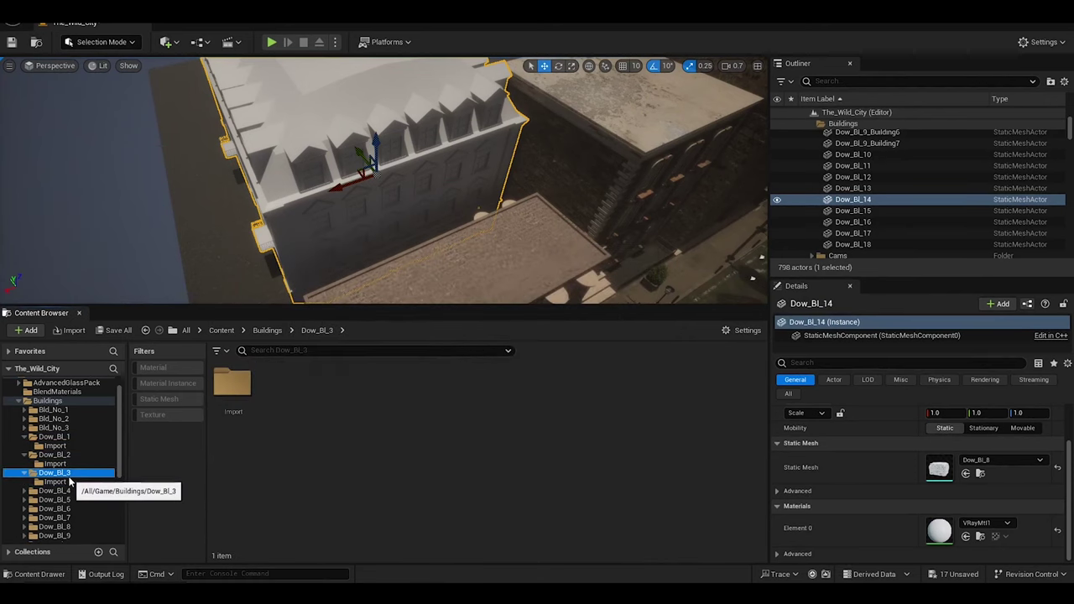
click(55, 464)
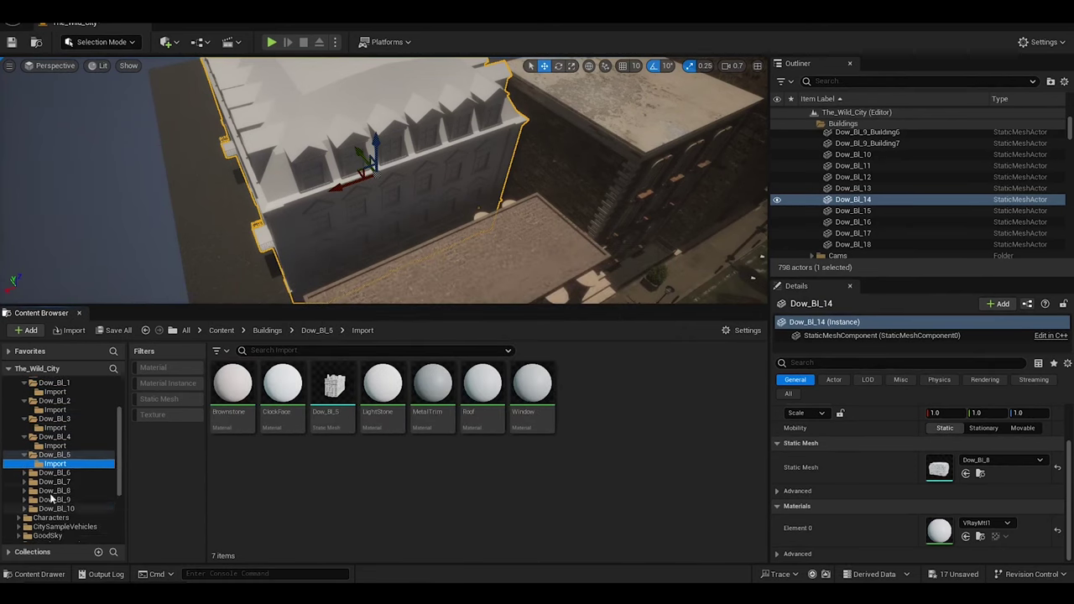
double_click(47, 490)
click(42, 500)
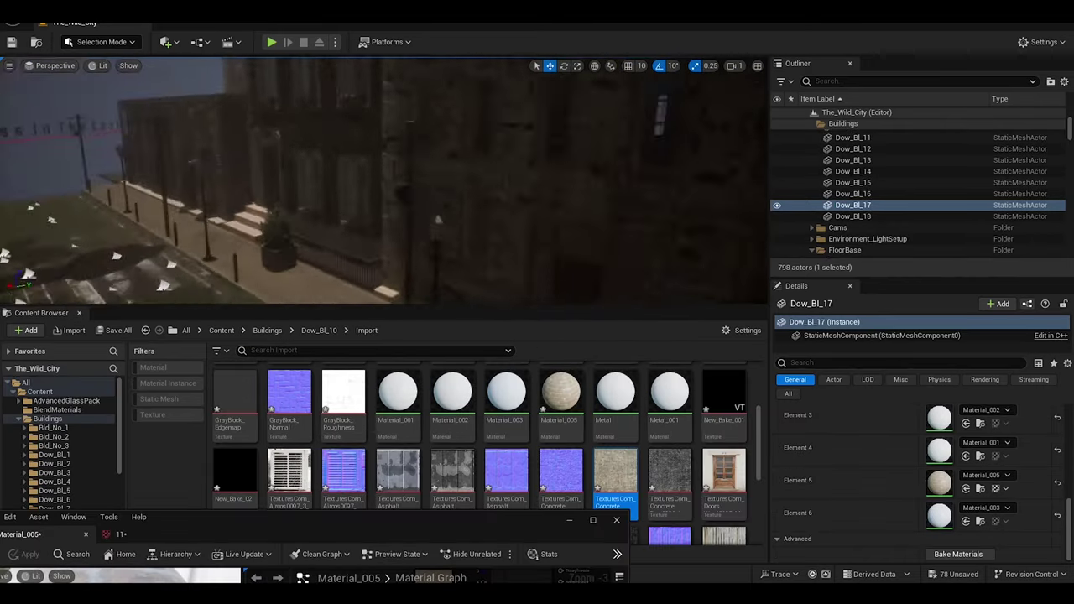
Place a Basic plane in the level and rotate it against a building facade
right_click(181, 68)
click(285, 206)
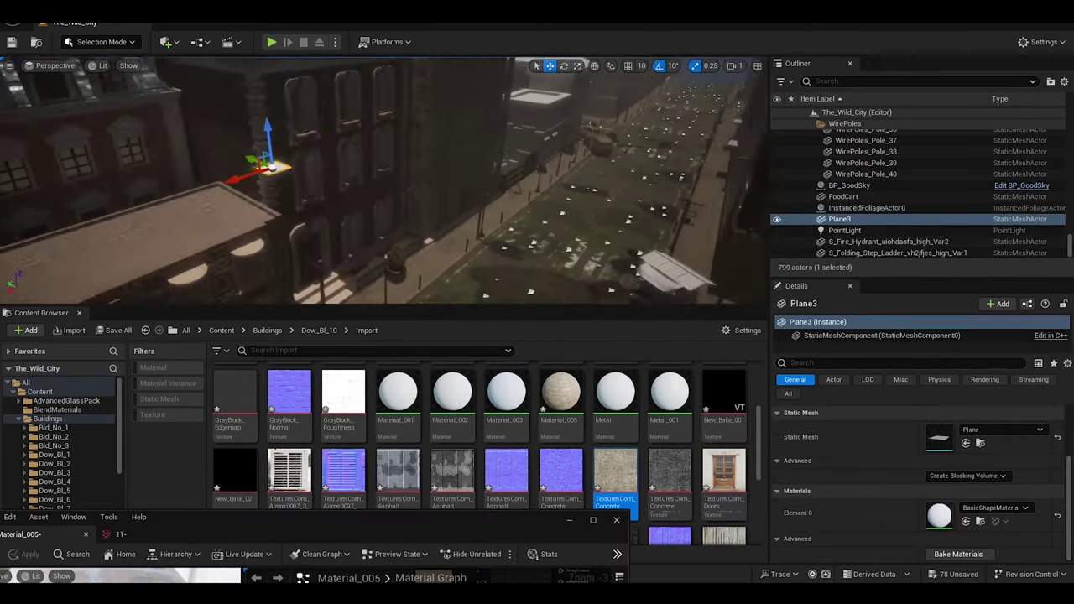
key(f)
key(e)
scroll(384, 180, up, 5)
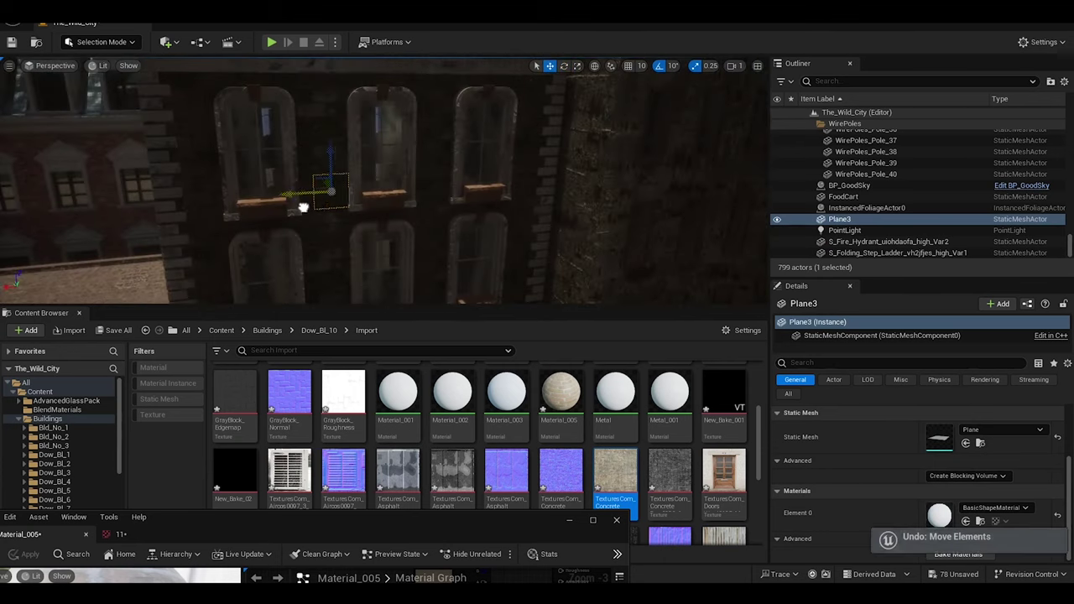
mouse_move(451, 171)
alt+mouse_down()
mouse_move(400, 141)
mouse_move(286, 169)
mouse_move(294, 193)
mouse_move(404, 228)
mouse_move(369, 168)
mouse_move(394, 163)
alt+mouse_up()
Duplicate the plane as Plane4 and fly back to face its building
key(w)
key(ctrl+d)
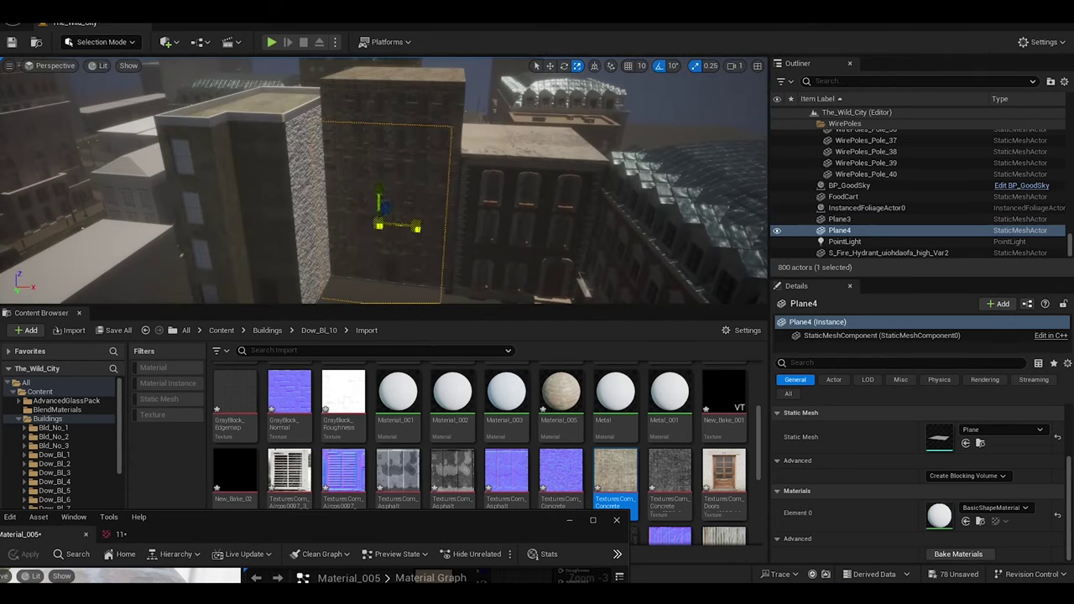
right_drag(394, 163, 395, 163)
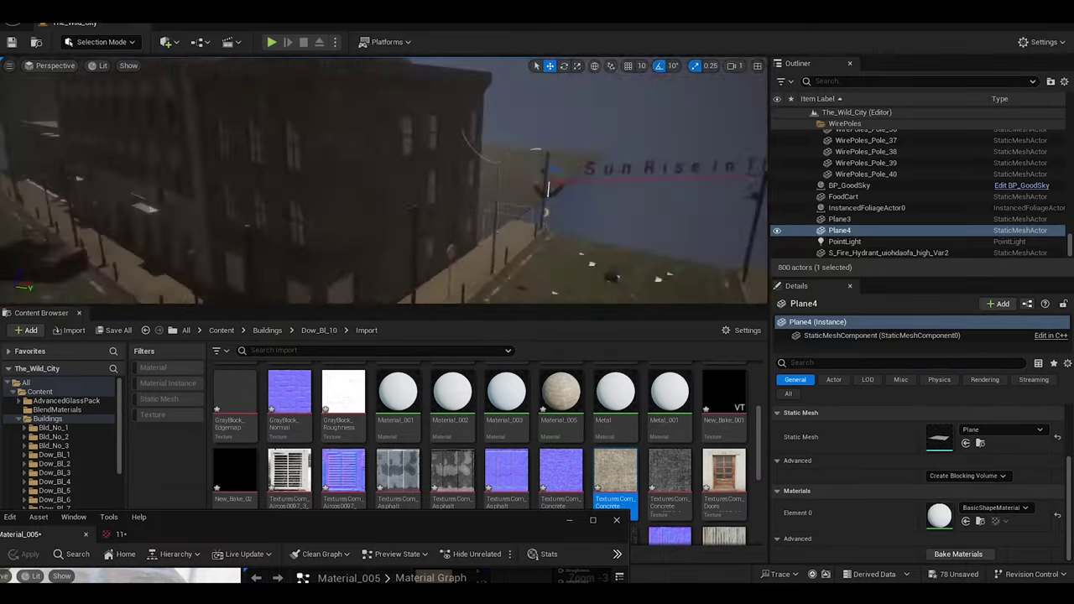
right_drag(394, 163, 405, 161)
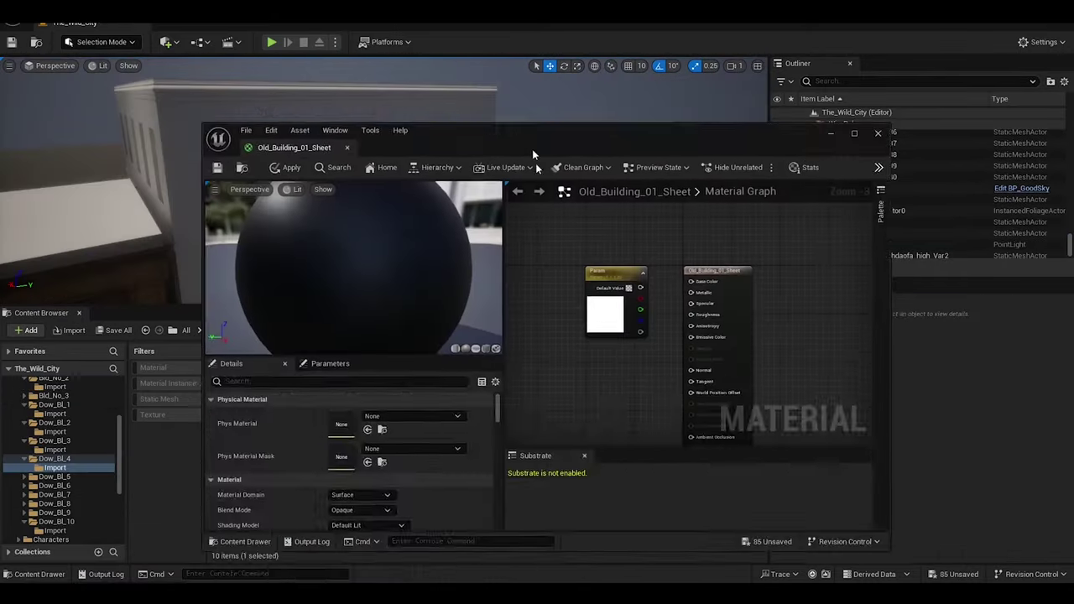
Add four textures to the Old_Building_01_Sheet material graph and wire them into Base Color and other inputs
mouse_move(535, 143)
mouse_down()
mouse_move(505, 383)
mouse_move(786, 101)
mouse_up()
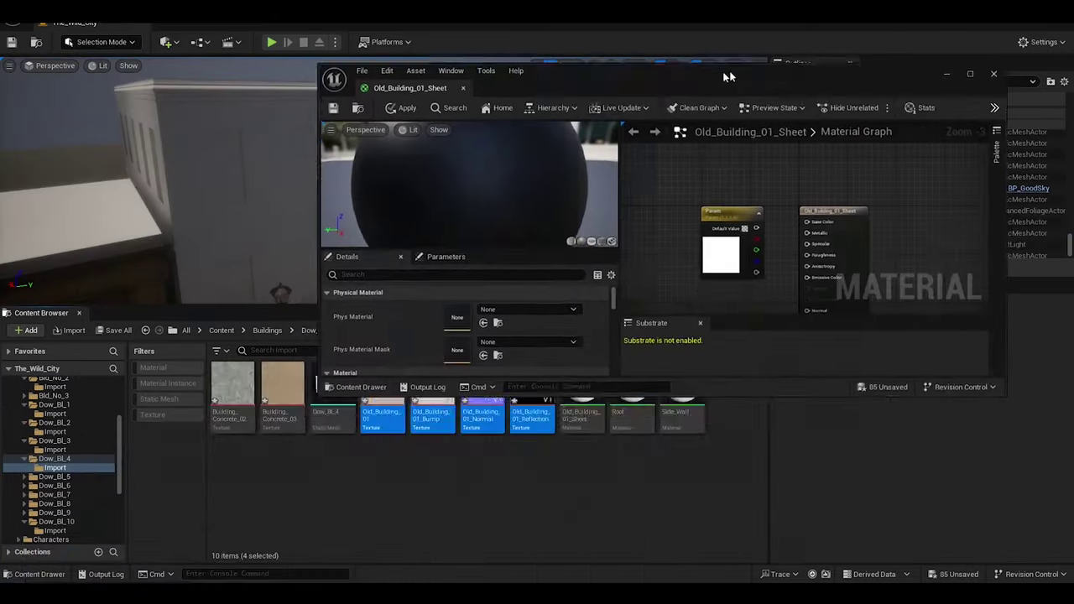
drag(482, 419, 713, 252)
drag(627, 305, 781, 179)
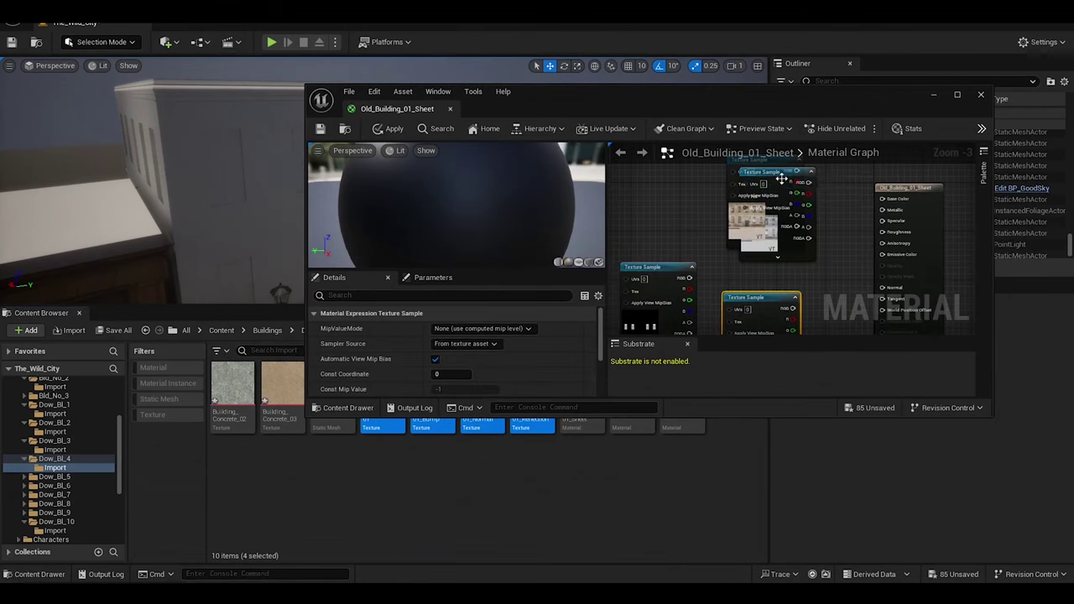
drag(841, 199, 882, 198)
right_drag(881, 197, 789, 207)
right_drag(671, 252, 738, 255)
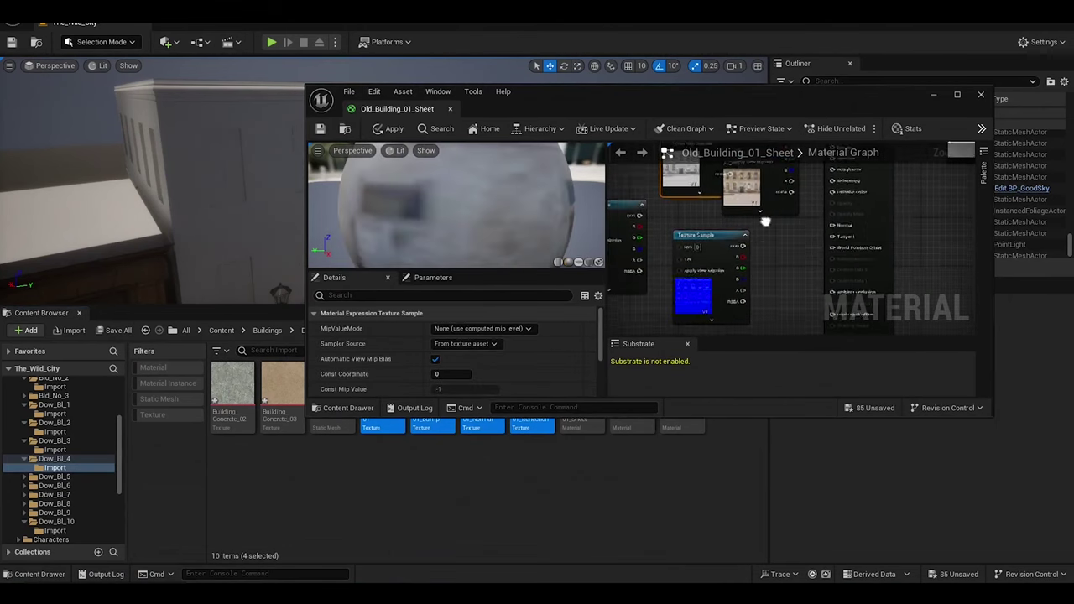
drag(814, 223, 855, 254)
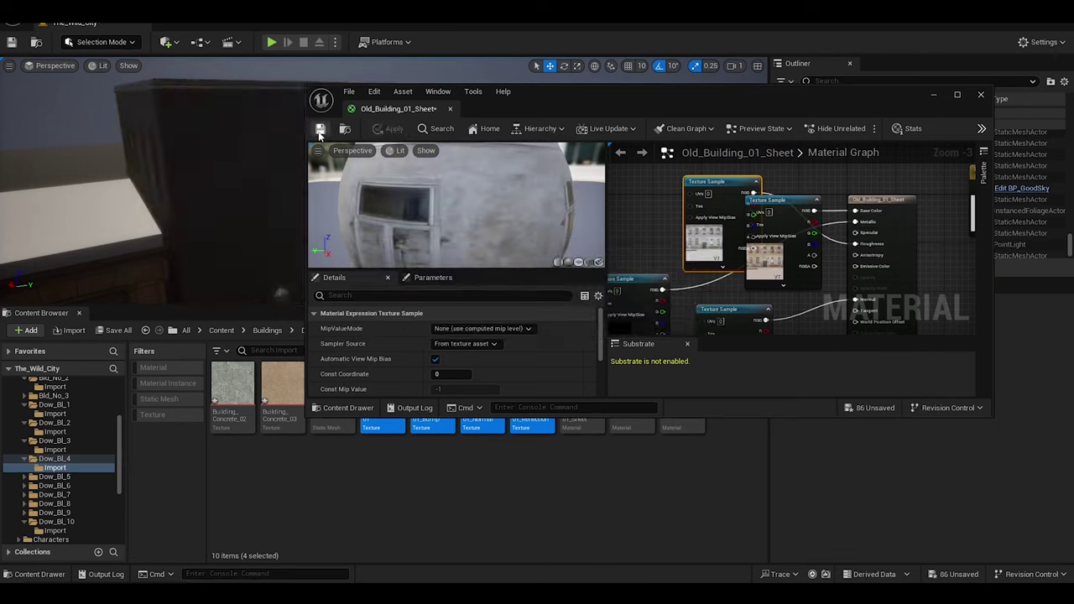
right_drag(533, 217, 534, 217)
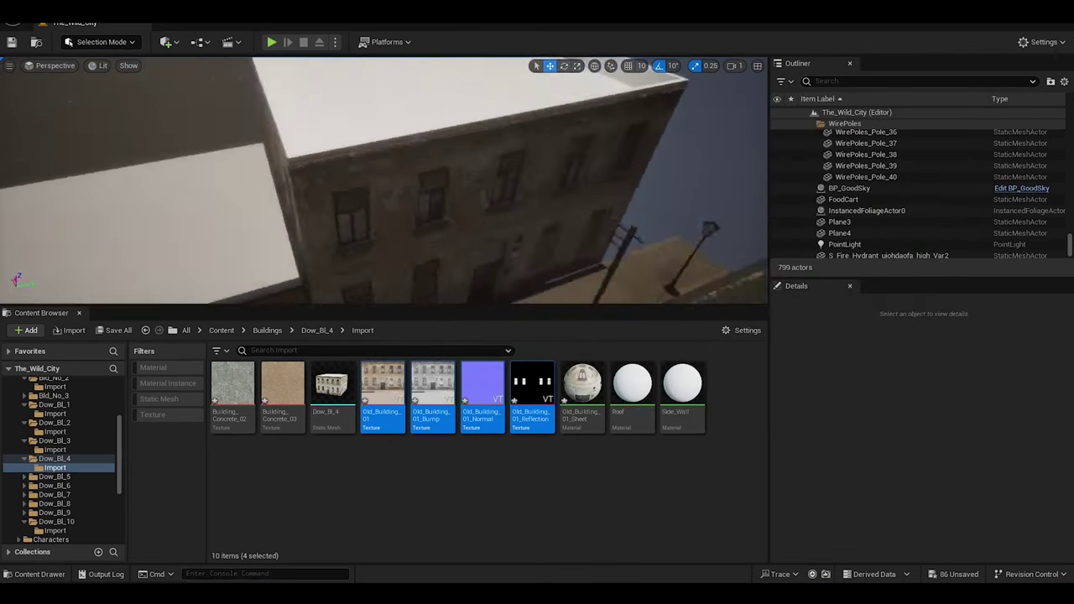
Add Building_Concrete_02 to the Roof material and Building_Concrete_03 to Side_Wall, saving both
double_click(632, 398)
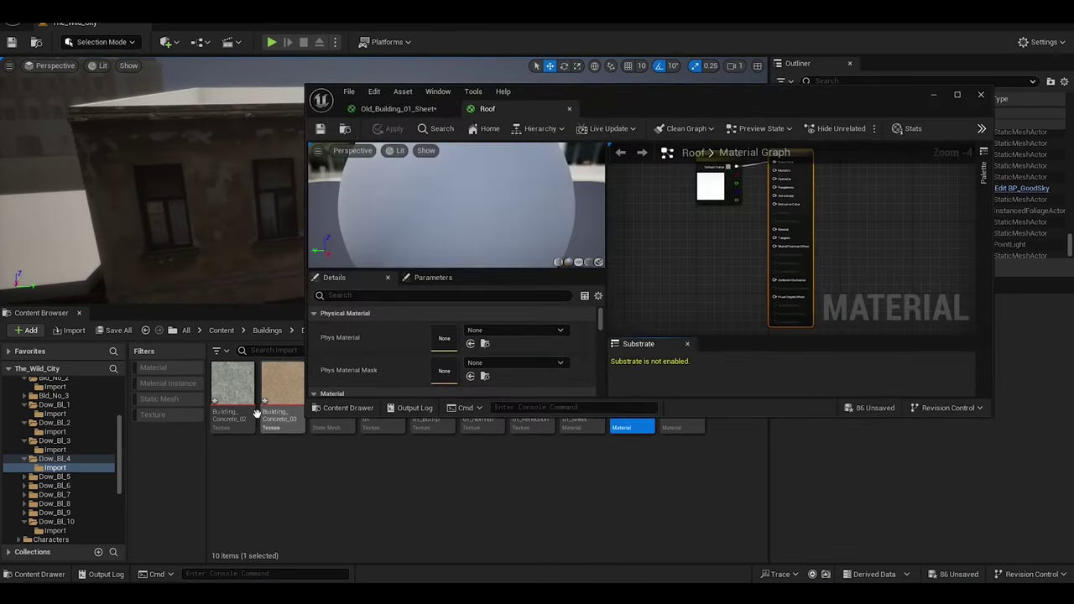
mouse_move(232, 386)
mouse_down()
mouse_move(679, 308)
mouse_move(773, 201)
mouse_up()
click(387, 128)
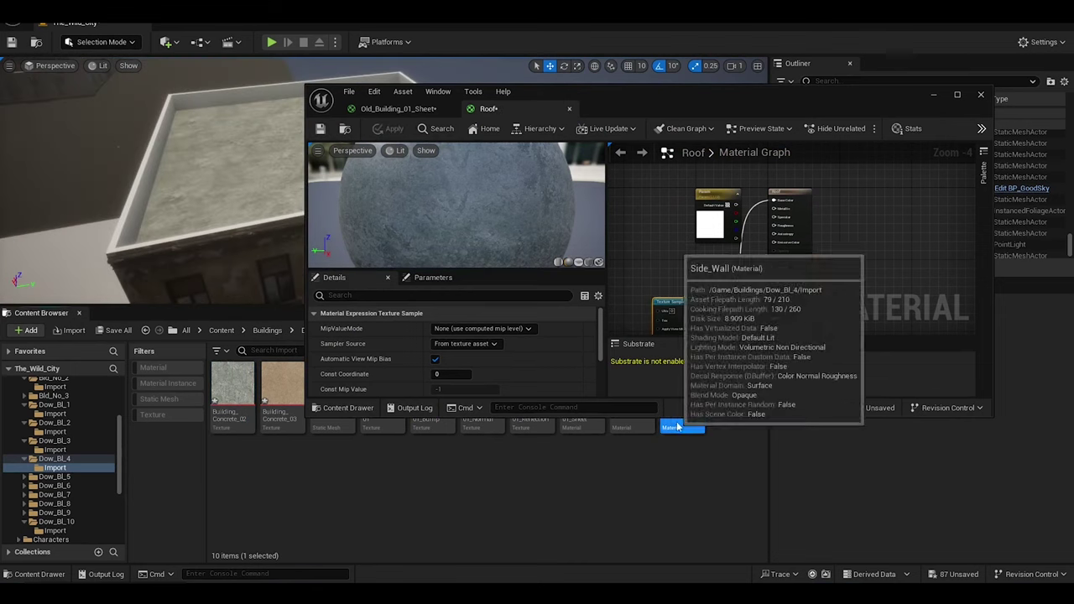
double_click(677, 427)
drag(282, 386, 675, 280)
click(319, 128)
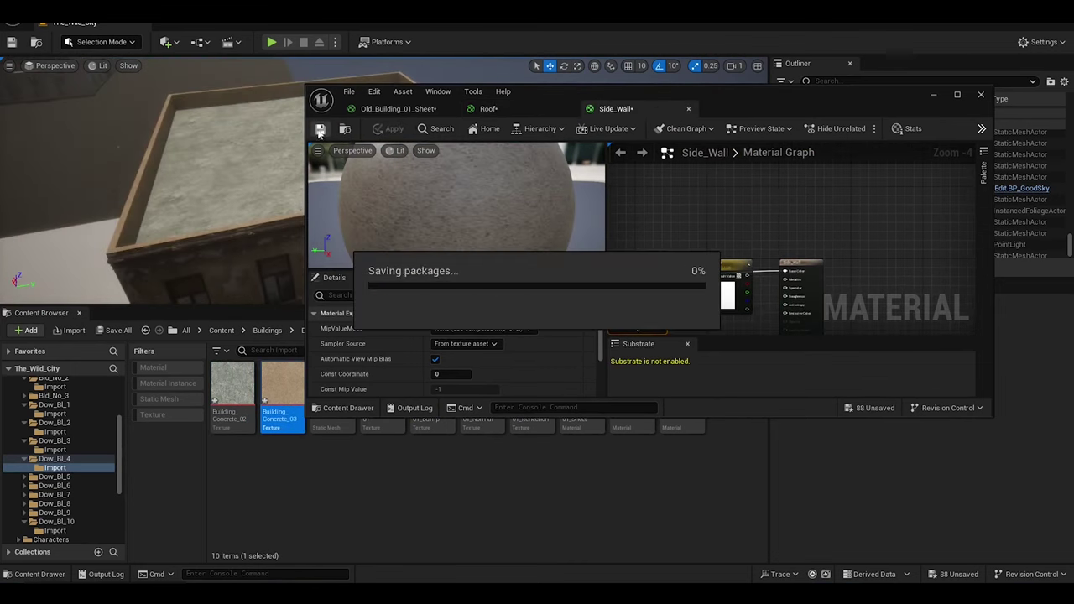
click(980, 94)
Fly down the city street, select and frame Dow_Bl_7, and view its roof from above
right_drag(539, 211, 539, 210)
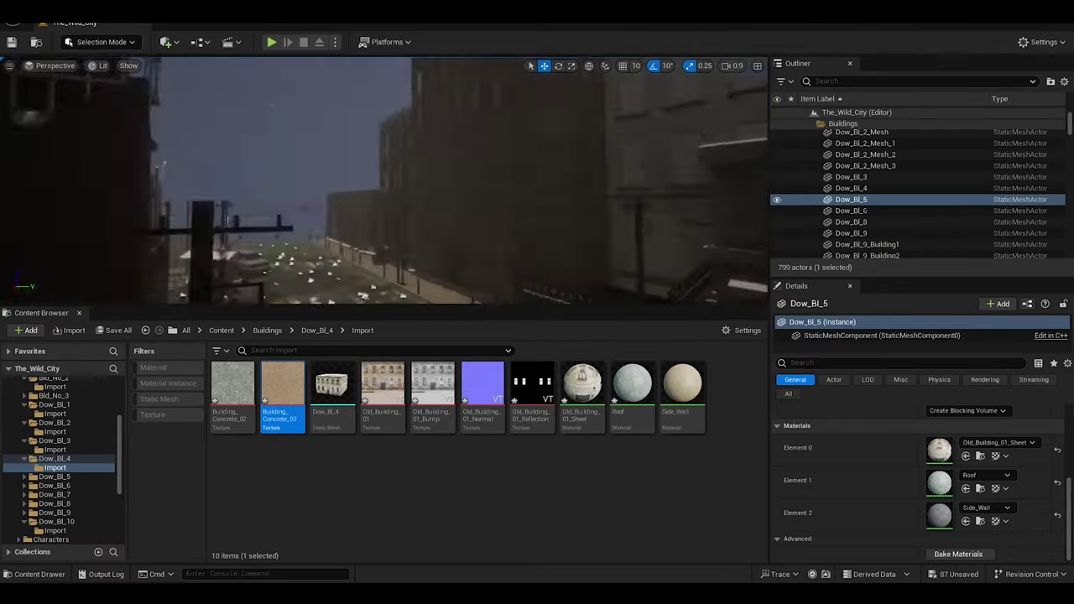
right_drag(410, 175, 411, 175)
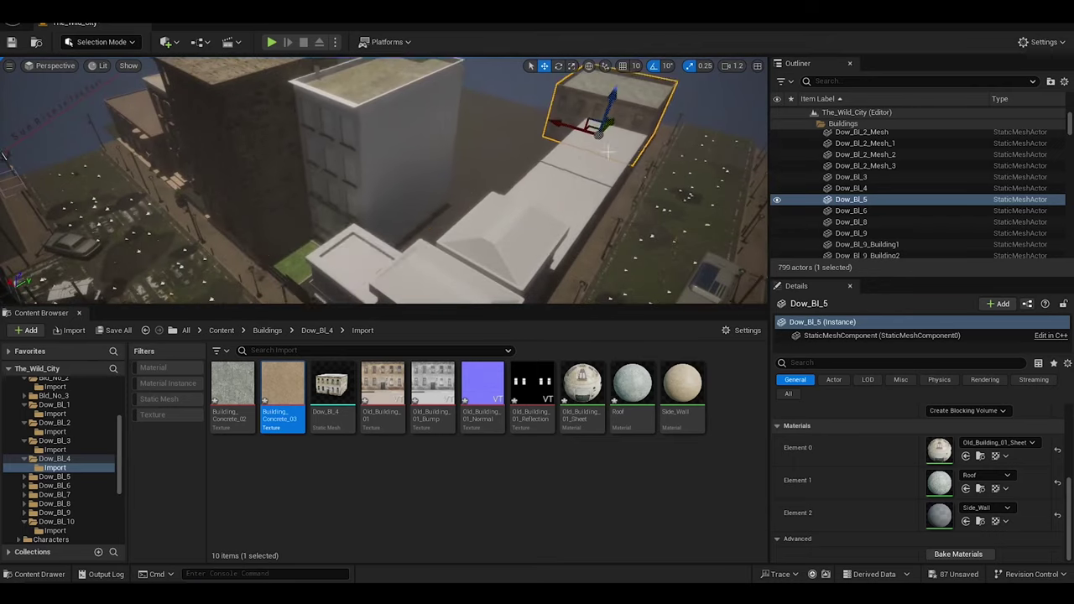
click(347, 156)
click(546, 163)
key(f)
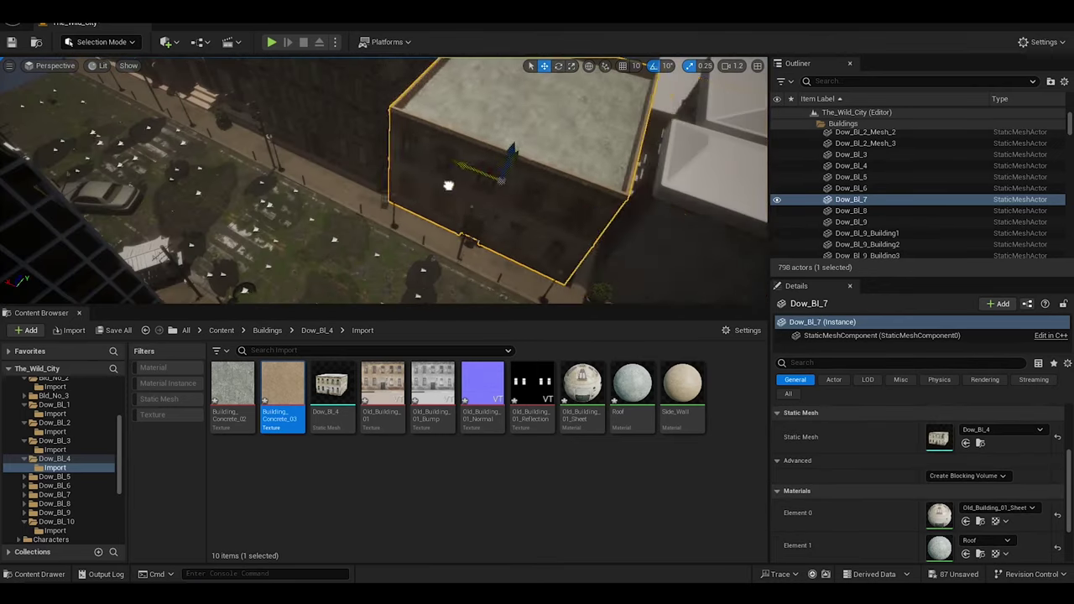
key(e)
key(w)
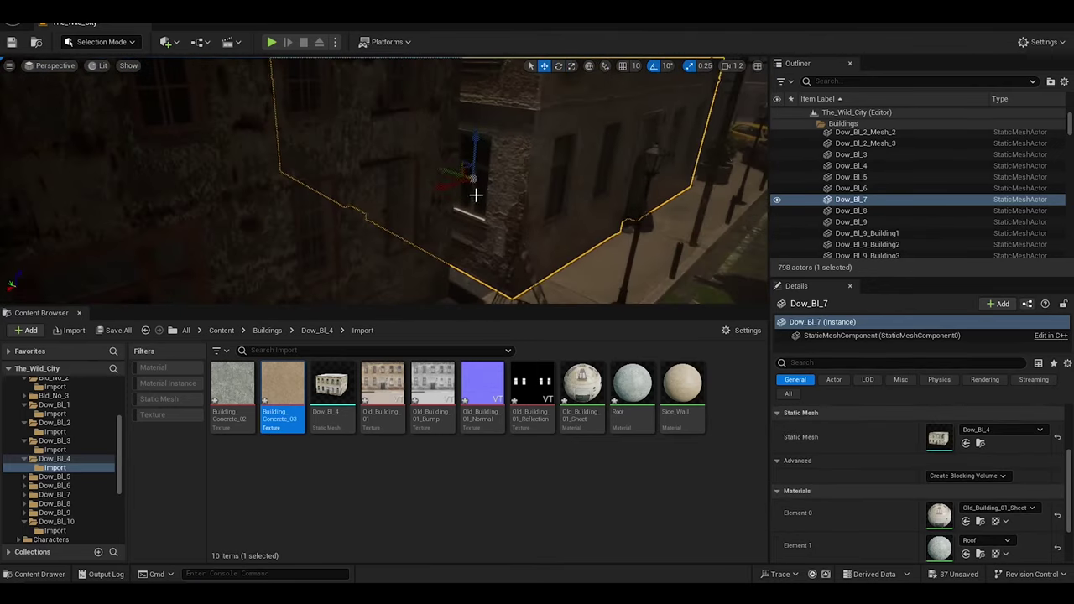
right_drag(420, 184, 333, 100)
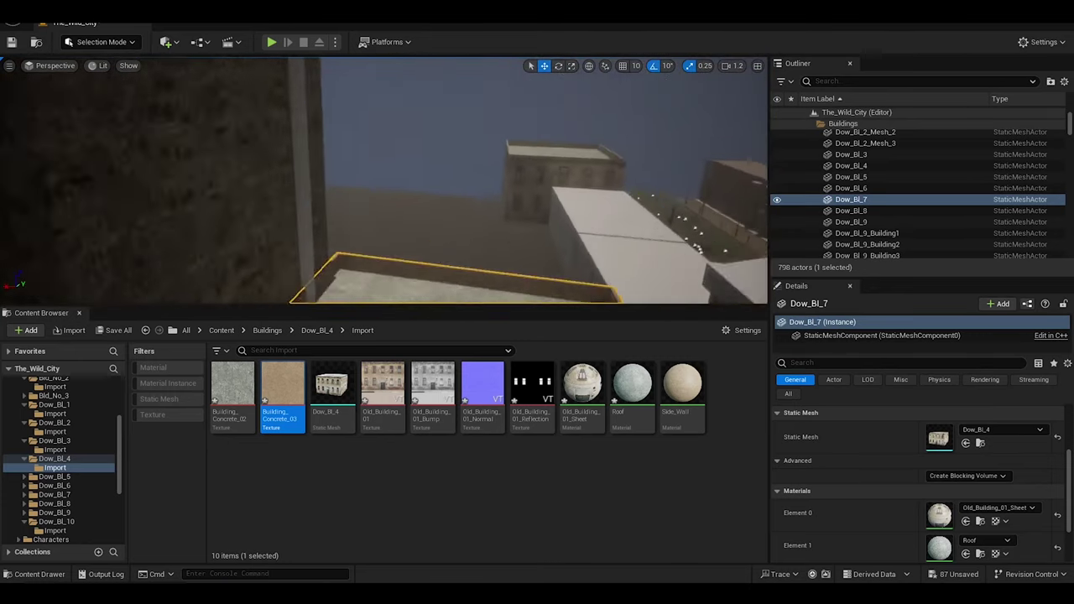
Select the Plane4 box, then delete two unwanted buildings from the level
click(342, 206)
key(r)
mouse_move(342, 206)
right_down()
mouse_move(272, 242)
mouse_move(391, 213)
mouse_move(443, 235)
right_up()
click(443, 235)
key(Delete)
click(473, 228)
key(Delete)
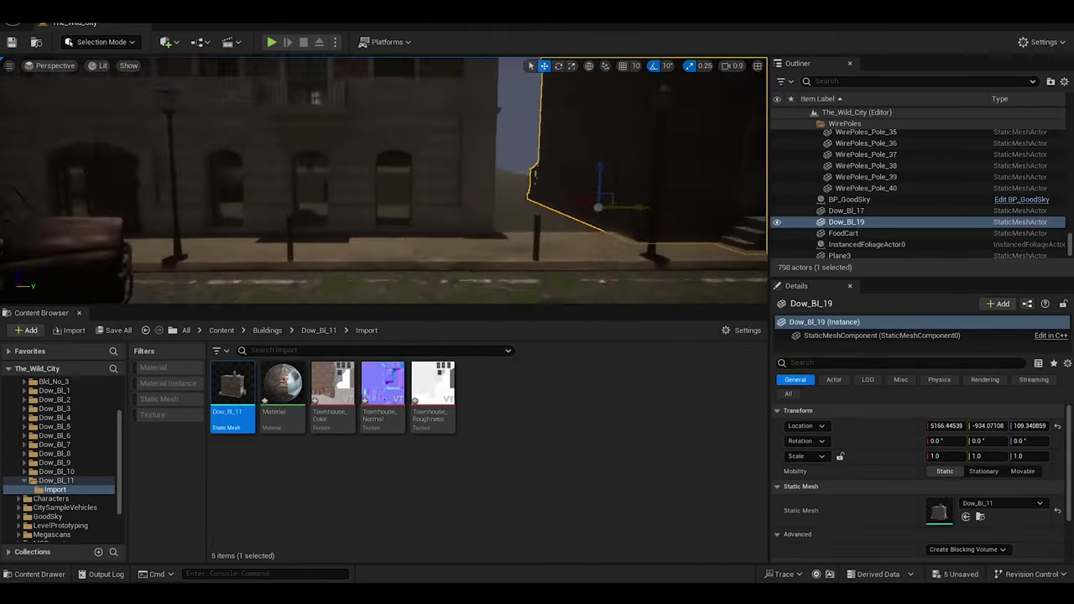
Frame Dow_Bl_19, slide it along the street and rotate it to -180 degrees
key(f)
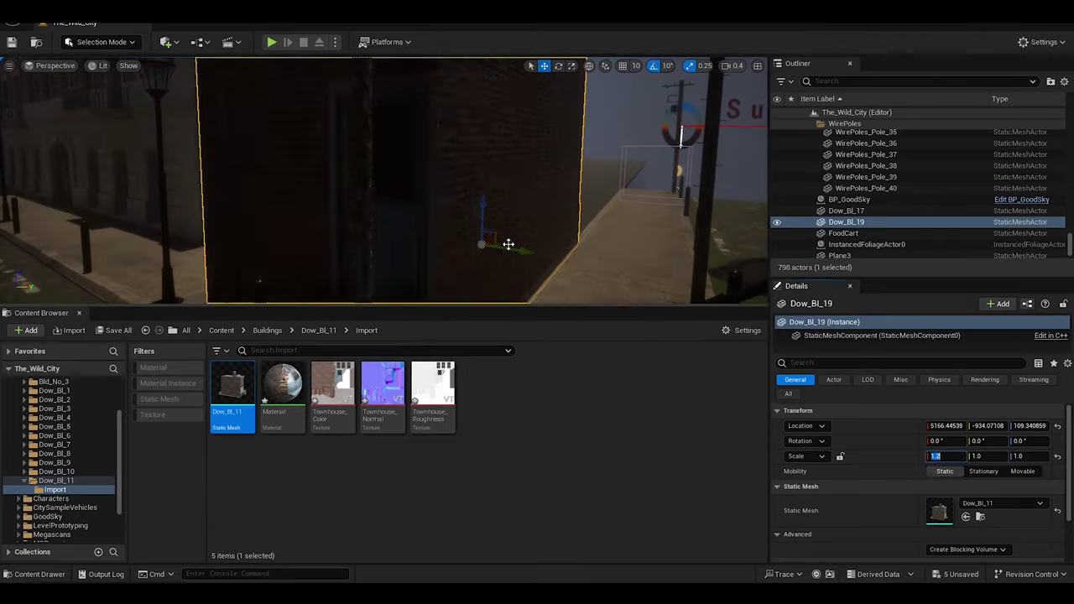
drag(507, 244, 539, 192)
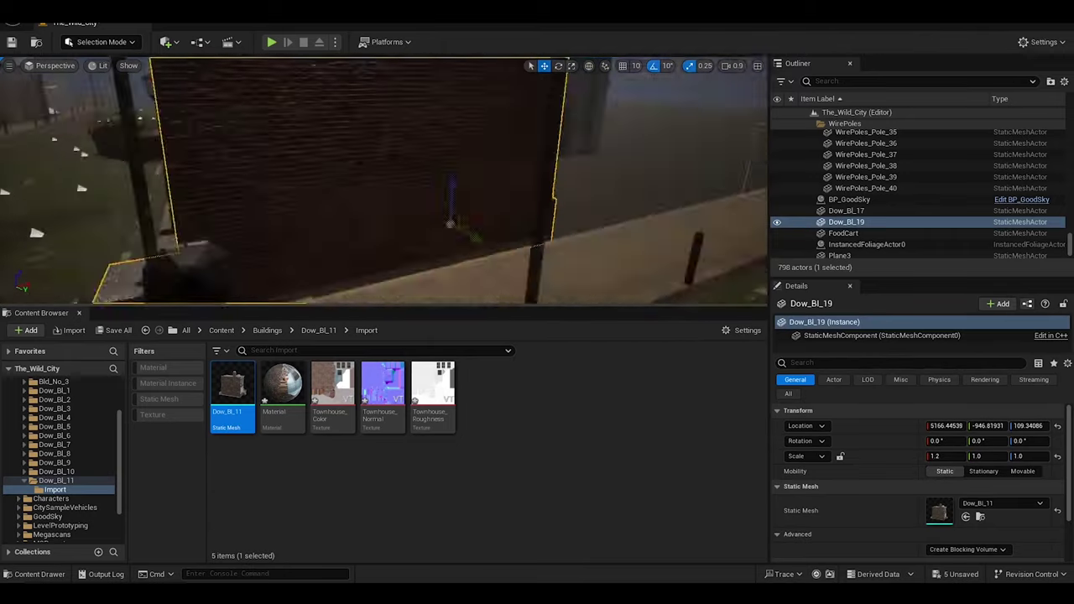
key(e)
drag(697, 212, 654, 208)
key(Return)
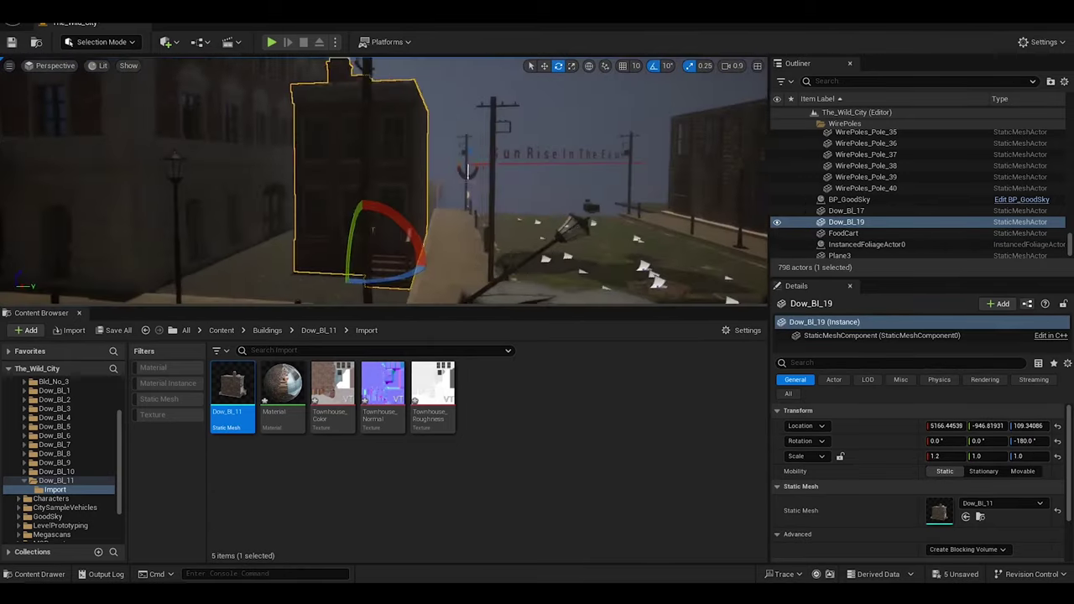
key(w)
mouse_move(410, 189)
right_down()
mouse_move(443, 265)
mouse_move(413, 293)
right_up()
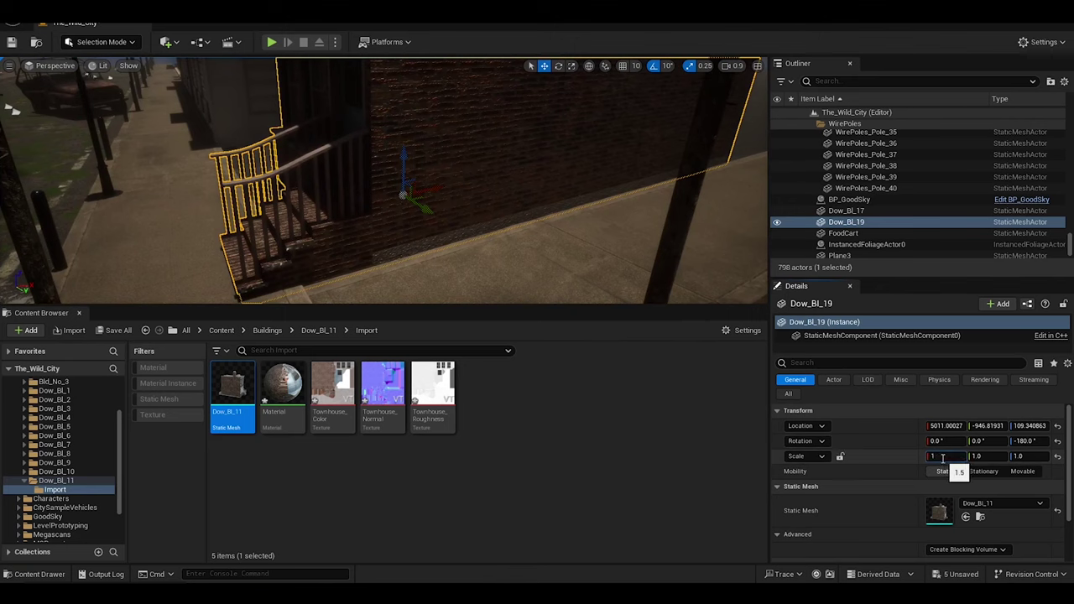
Scale Dow_Bl_19 uniformly to 2.0, then select the nearby Dow_Bl_13 building
text(2)
key(Return)
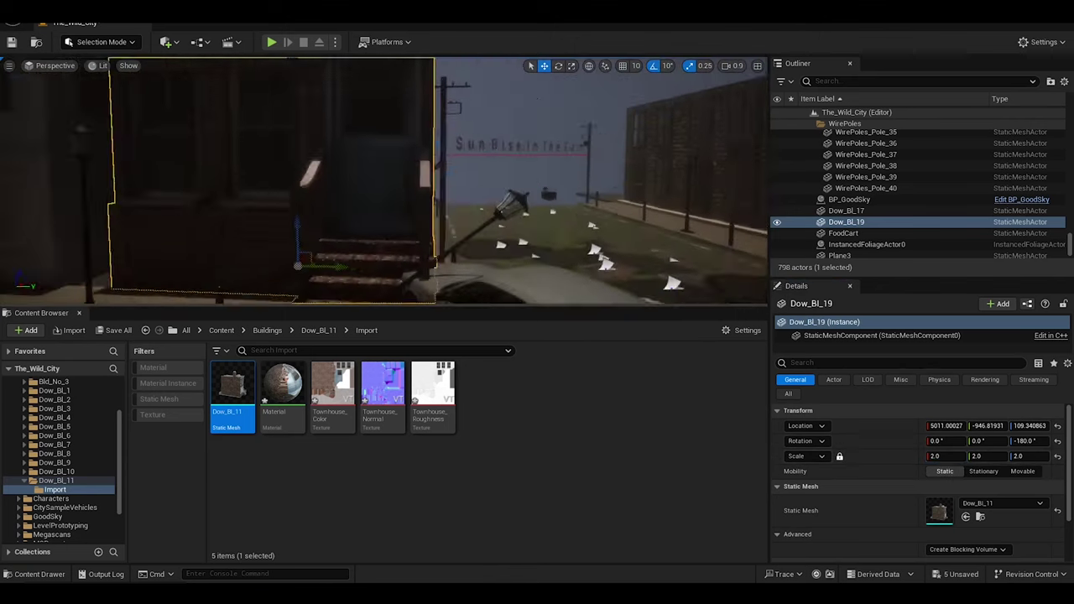
mouse_move(372, 218)
right_down()
mouse_move(275, 173)
mouse_move(356, 123)
mouse_move(409, 178)
right_up()
click(408, 179)
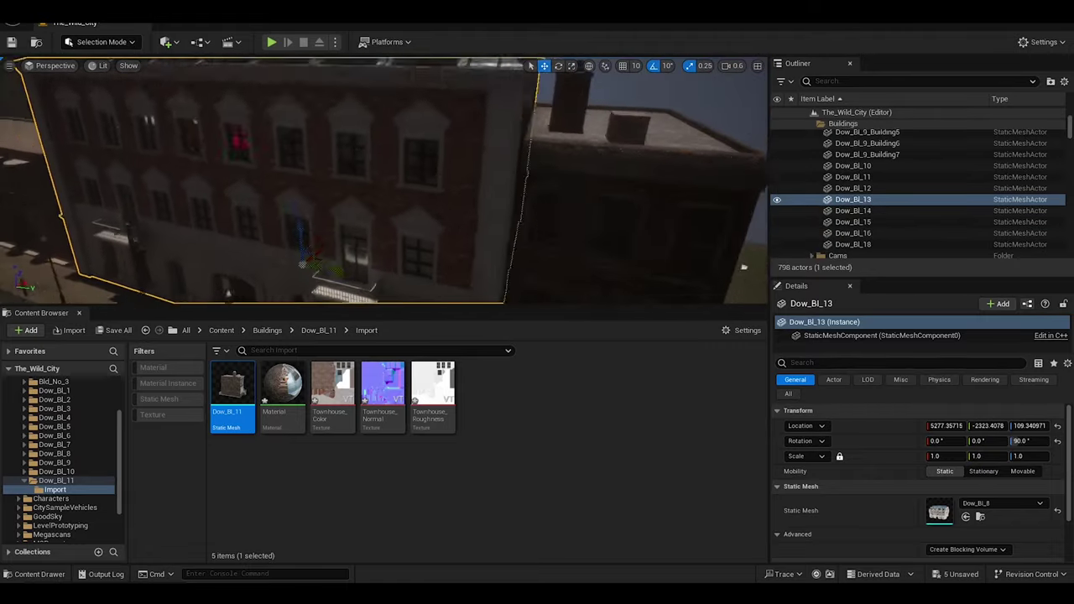
right_drag(412, 241, 367, 245)
click(367, 245)
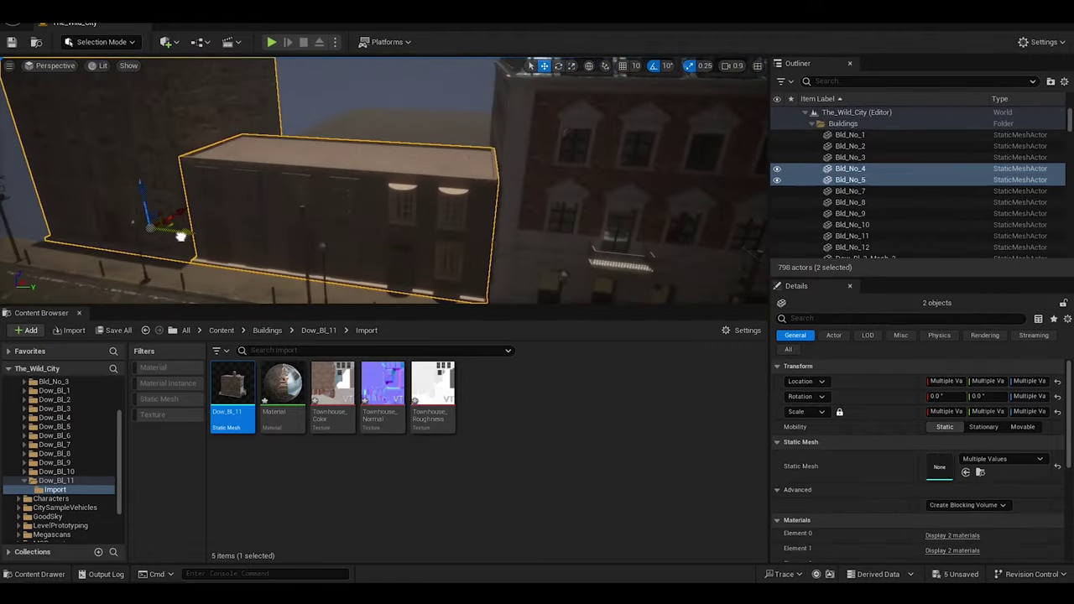
right_drag(180, 236, 160, 221)
click(432, 197)
key(e)
drag(193, 186, 277, 172)
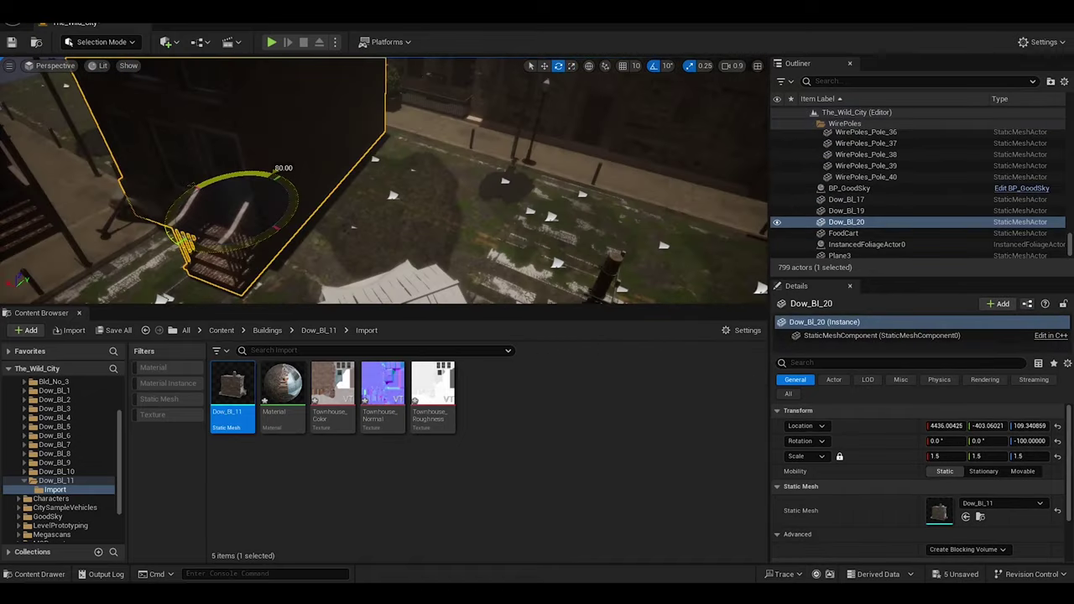
key(w)
right_drag(377, 184, 763, 241)
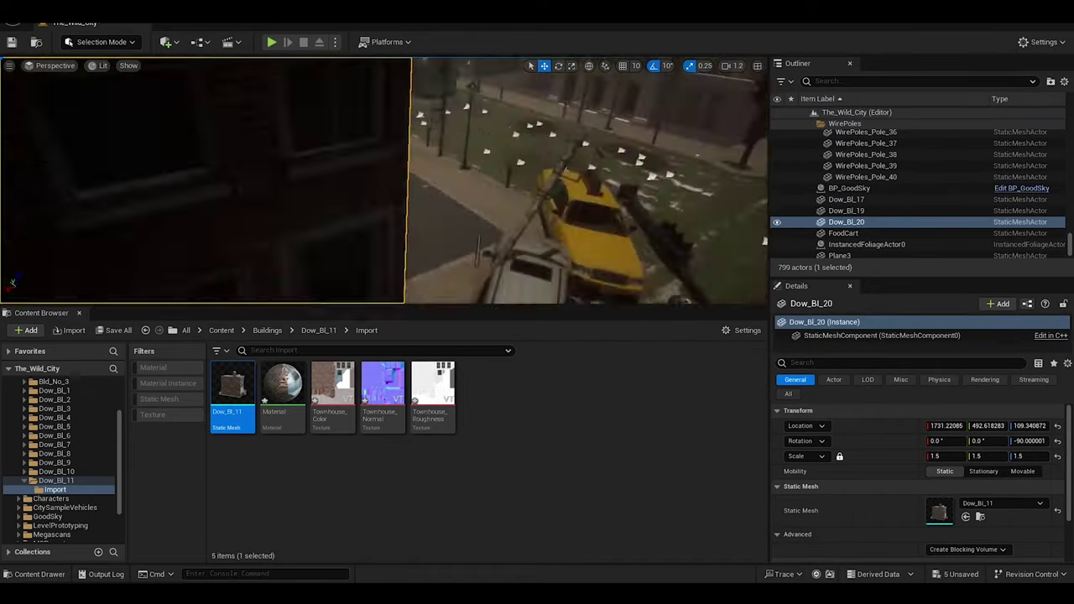
mouse_move(764, 240)
shift+mouse_down()
mouse_move(538, 168)
mouse_move(487, 188)
shift+mouse_up()
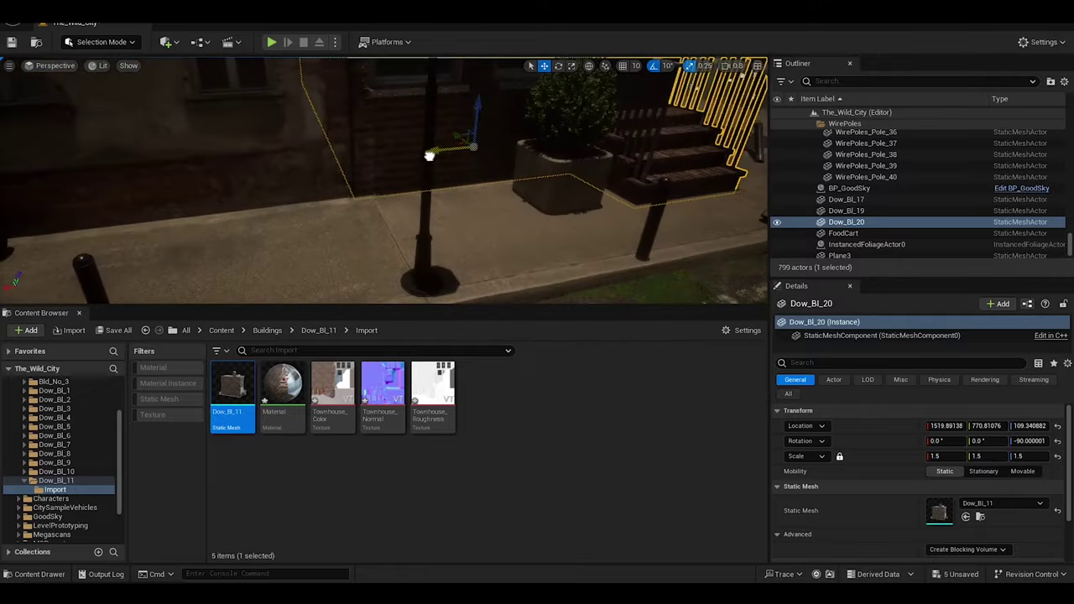
shift+drag(429, 156, 431, 156)
right_drag(431, 156, 431, 156)
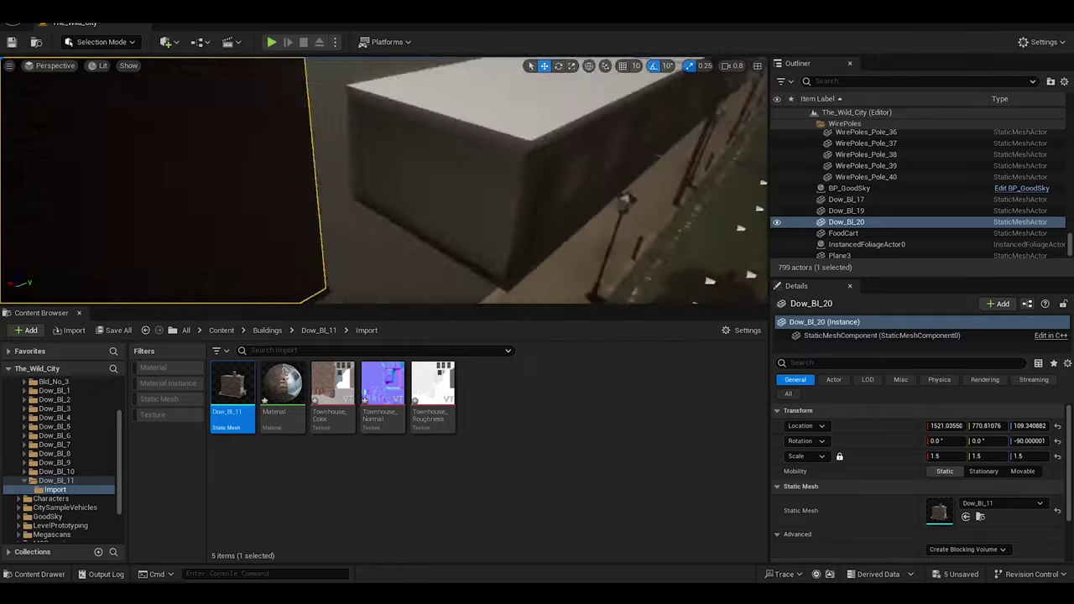
key(f)
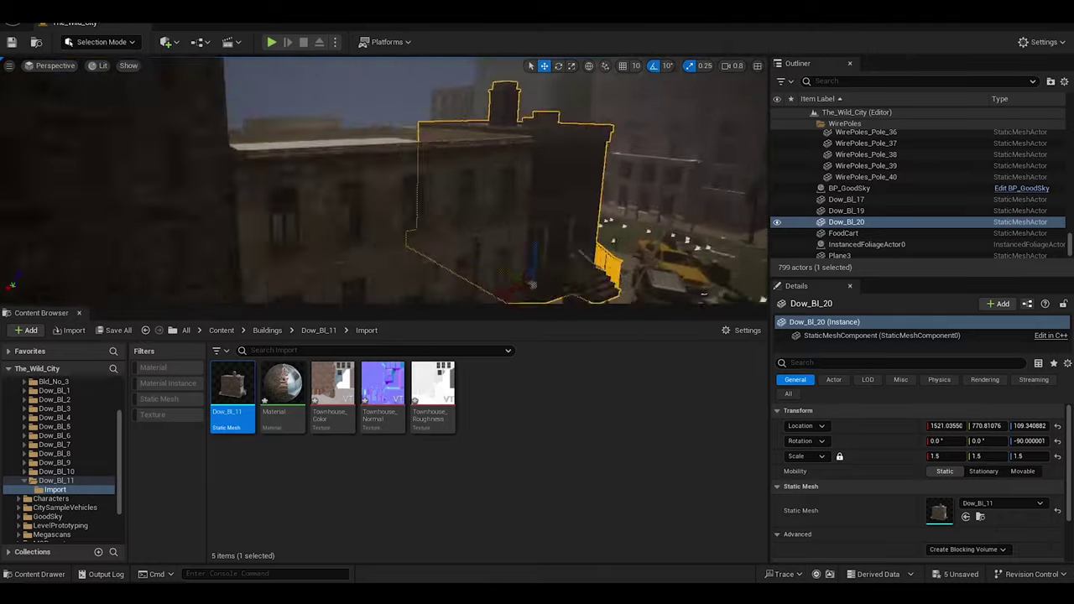
right_drag(431, 156, 431, 156)
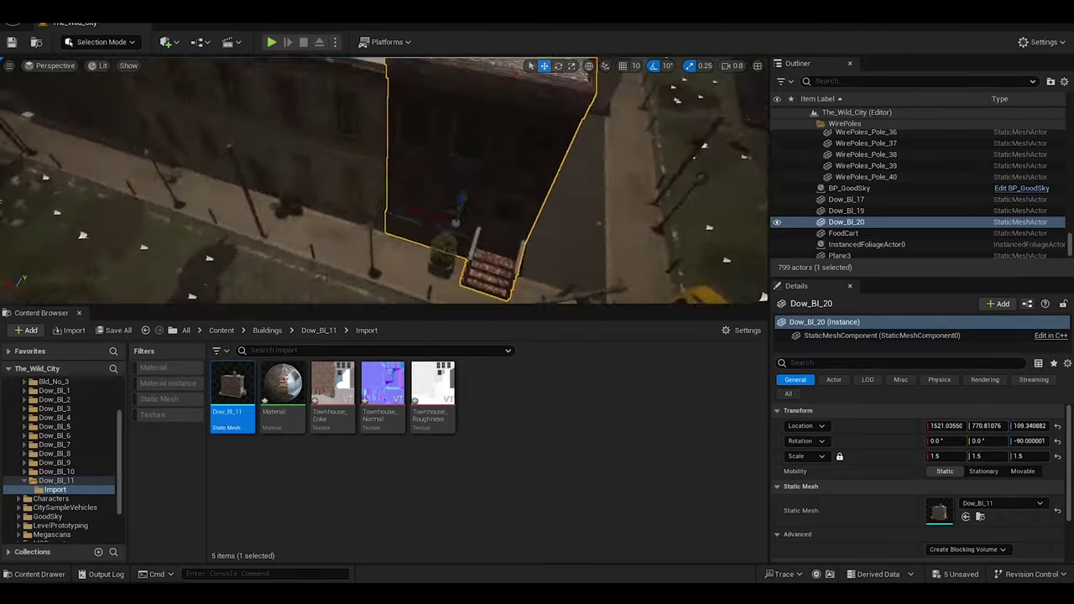
right_drag(359, 115, 359, 114)
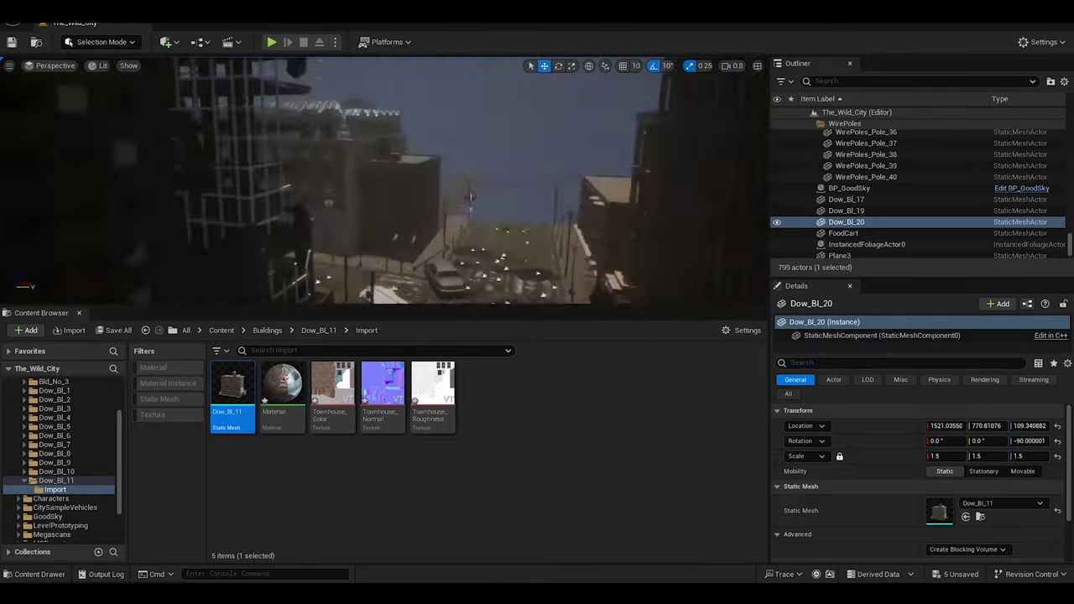
right_drag(350, 294, 349, 294)
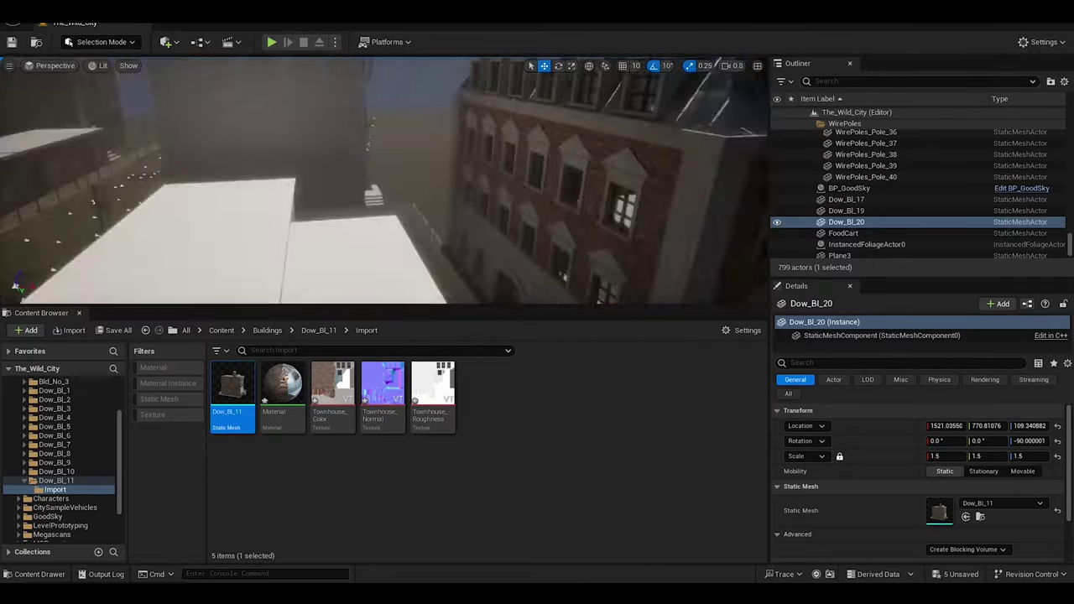
key(Delete)
Make and delete copies of Dow_Bl_3 and Dow_Bl_7, then select Dow_Bl_9_Building3
click(537, 151)
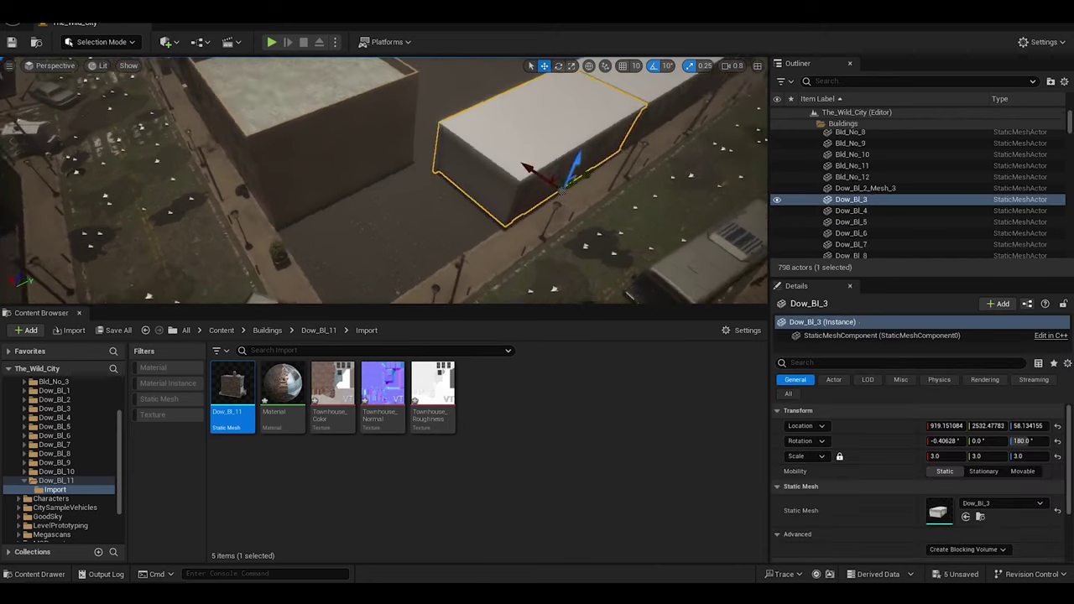
right_drag(450, 250, 450, 249)
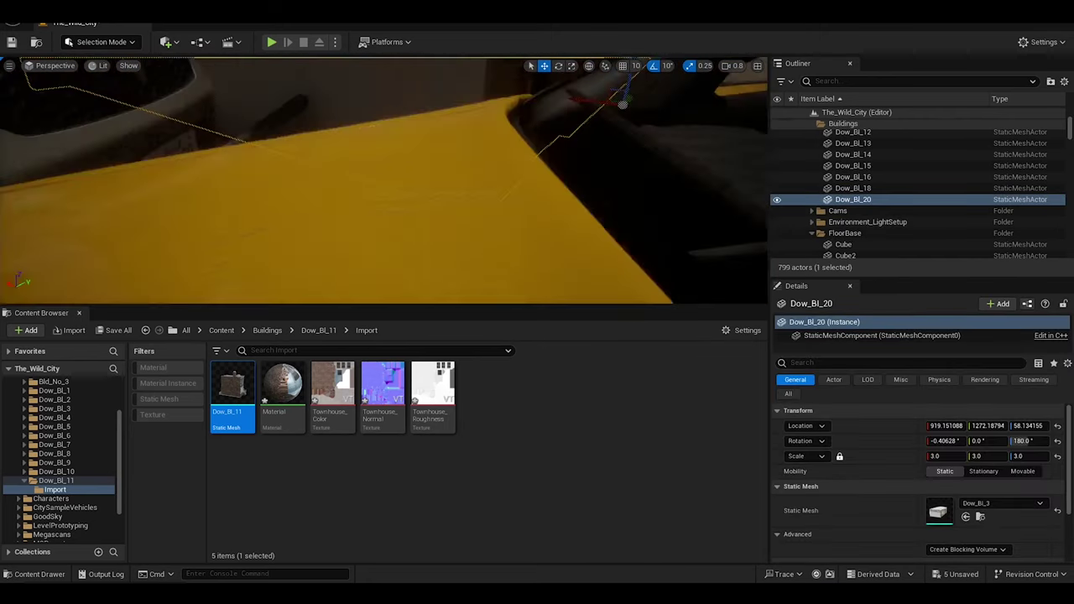
key(Delete)
click(308, 184)
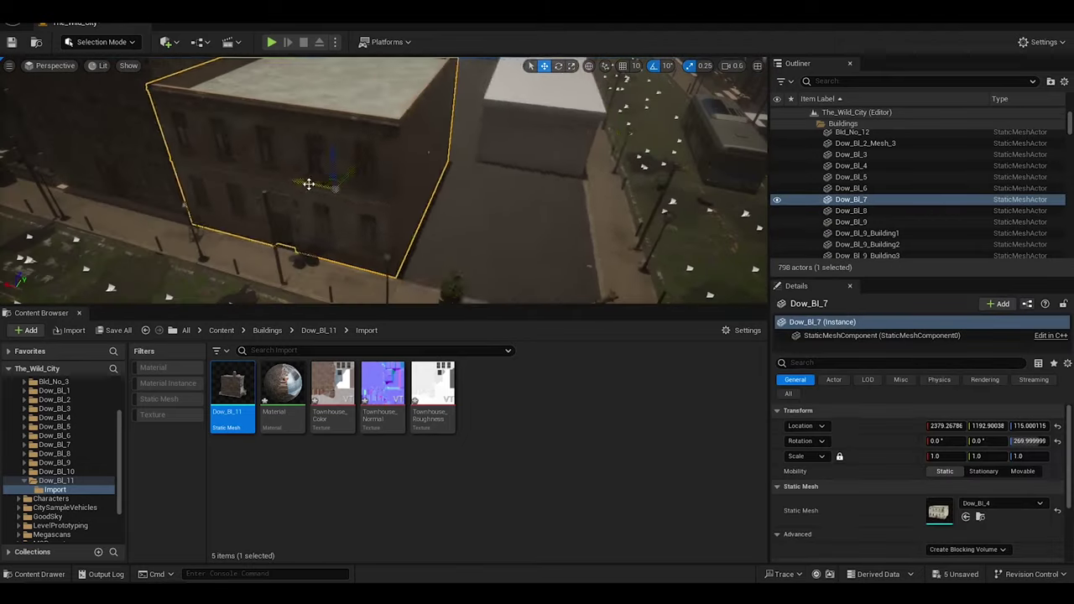
shift+drag(284, 173, 561, 252)
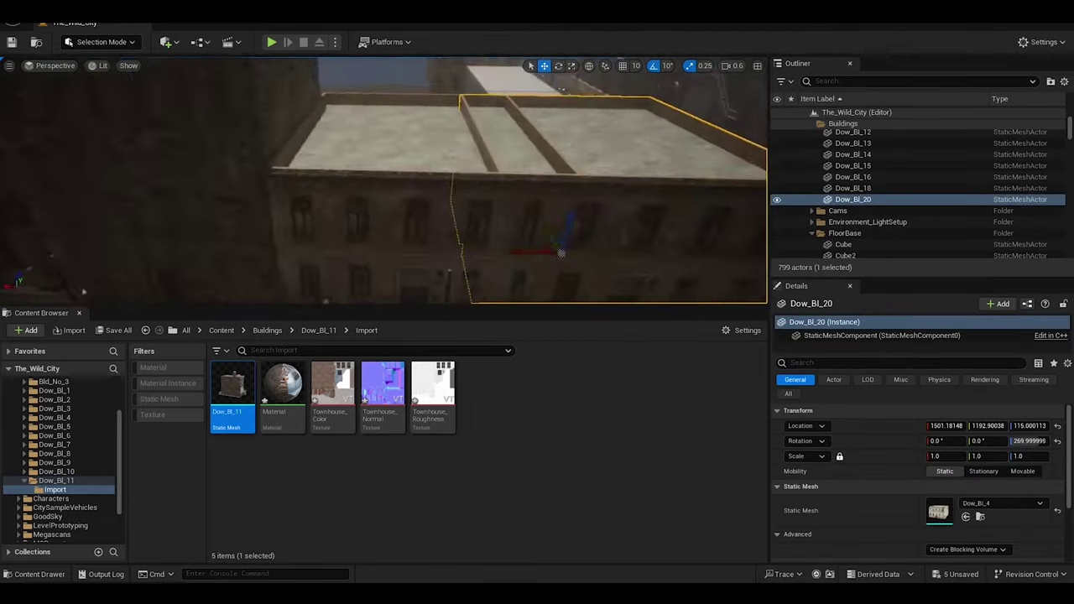
key(Delete)
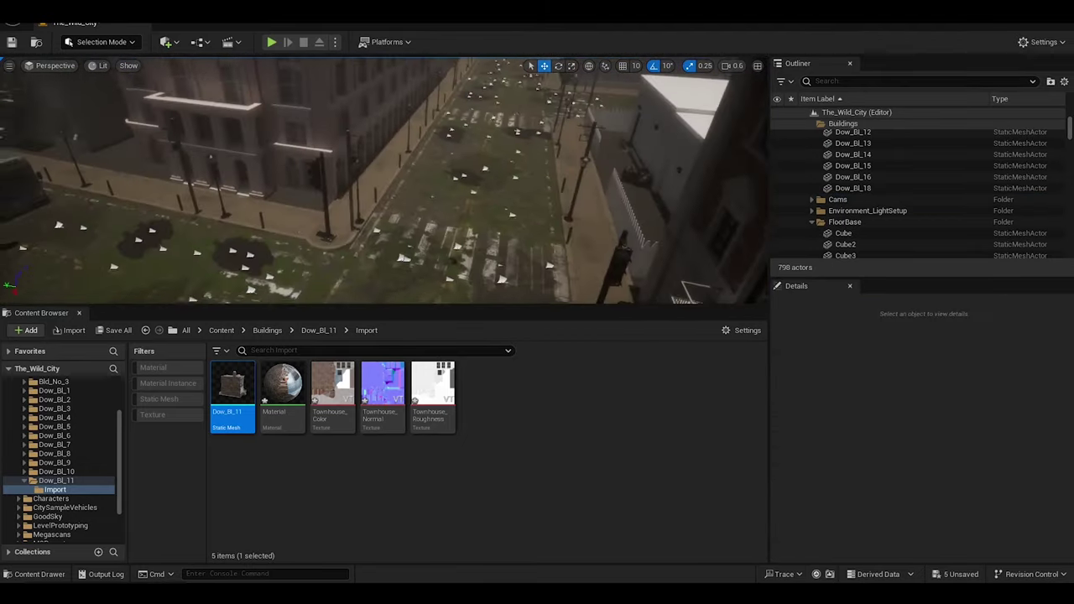
right_drag(384, 181, 276, 181)
click(587, 210)
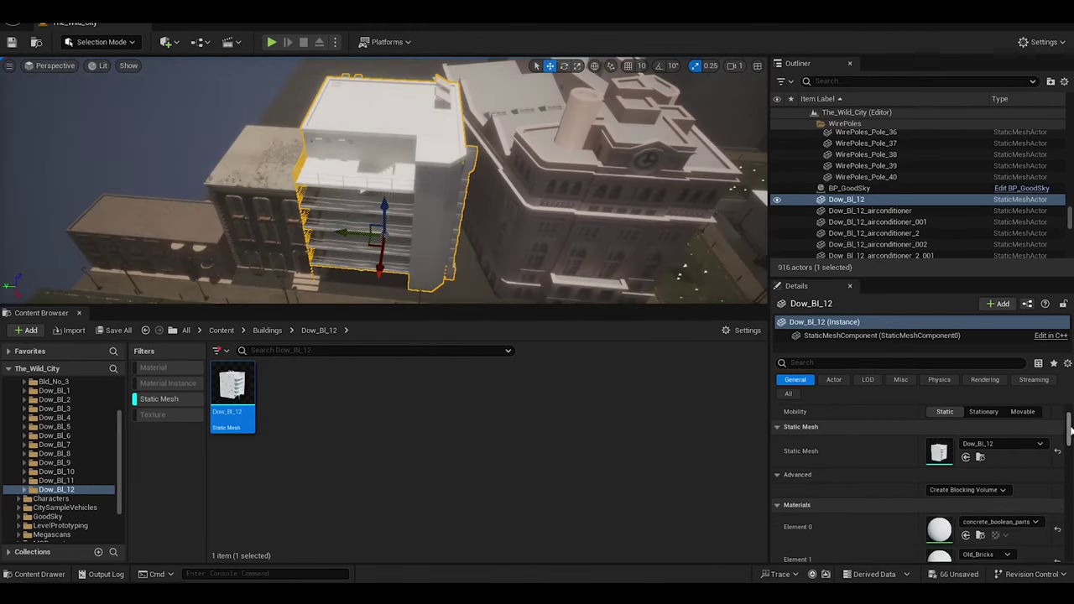
Scale Dow_Bl_12 to 0.95 on X, Y and Z, then reselect it
scroll(1070, 430, up, 2)
click(935, 455)
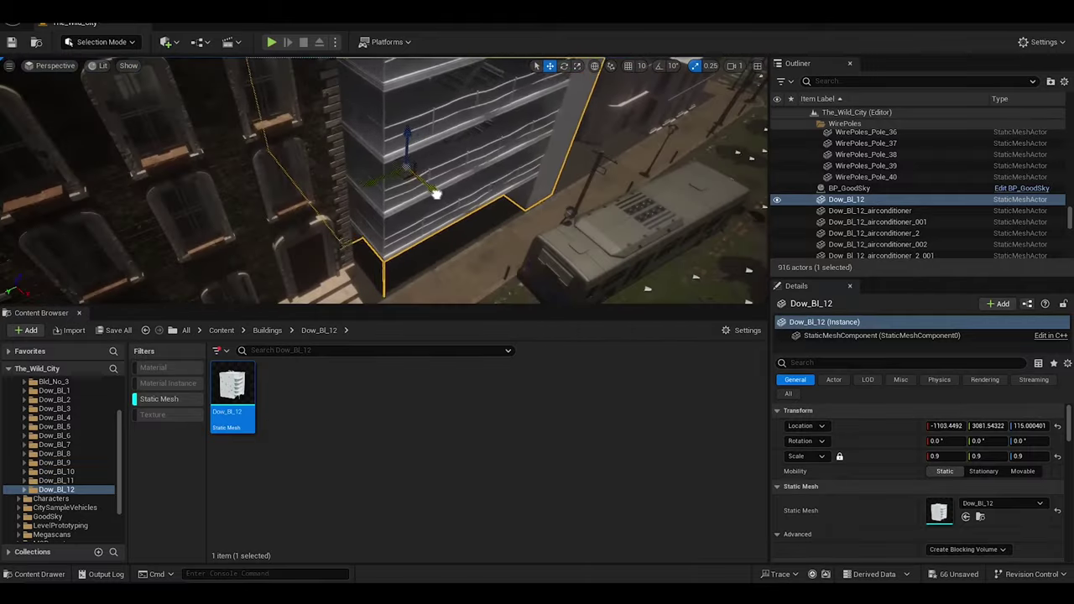
drag(436, 194, 378, 191)
text(5)
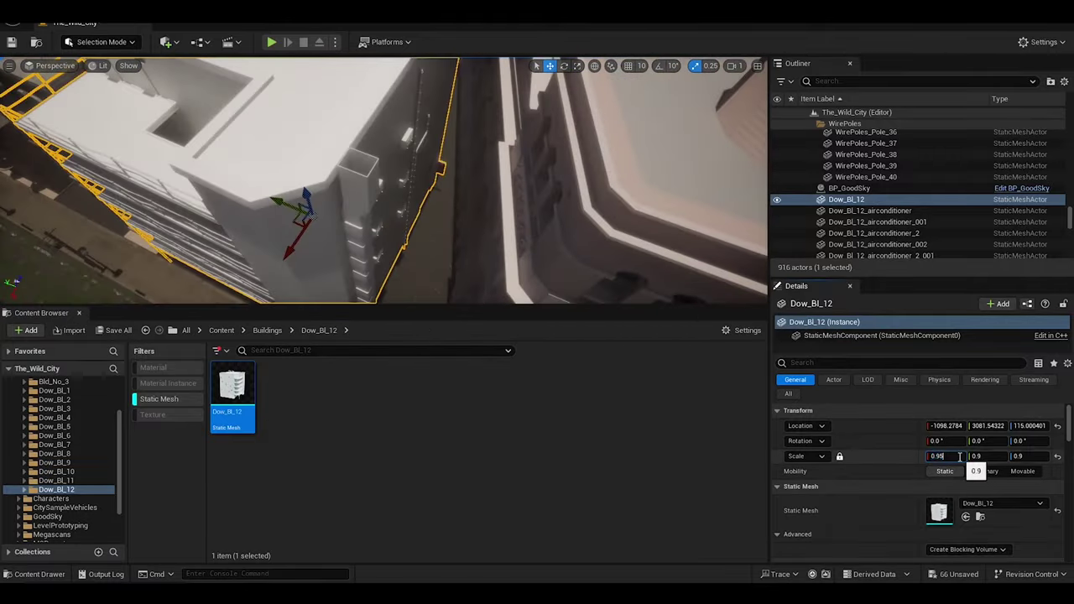
key(Return)
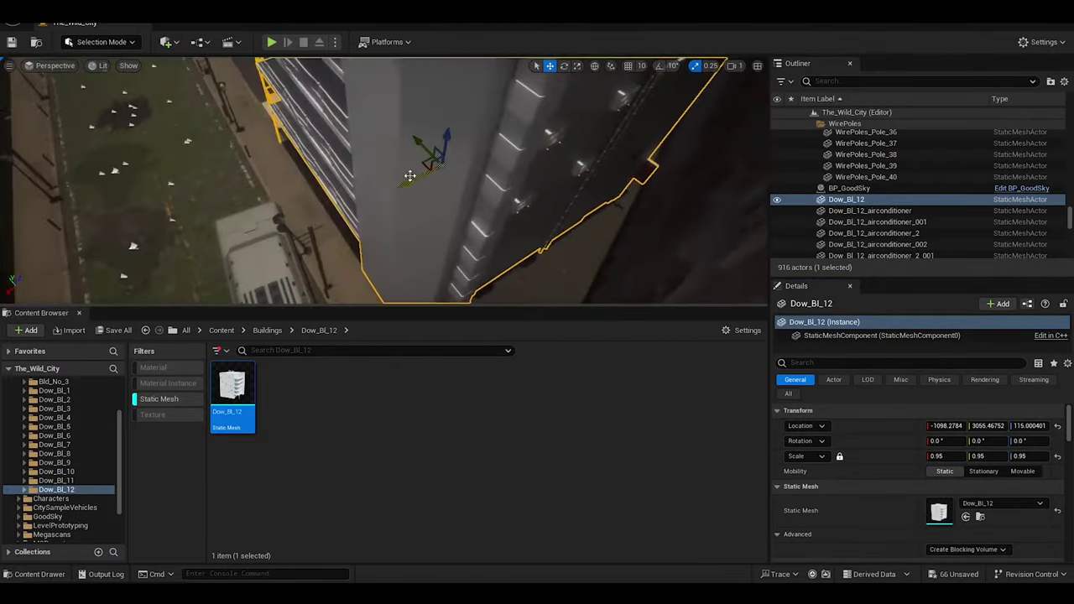
click(482, 224)
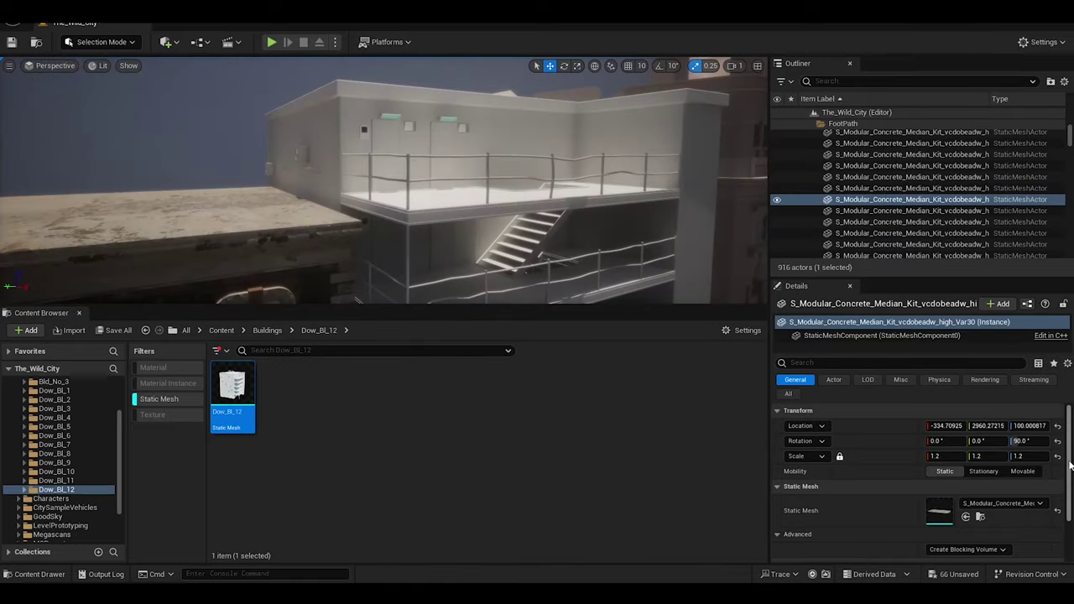
click(483, 223)
scroll(923, 482, up, 2)
Give the Clay_Gray material a darker colour and close the material editor
double_click(938, 505)
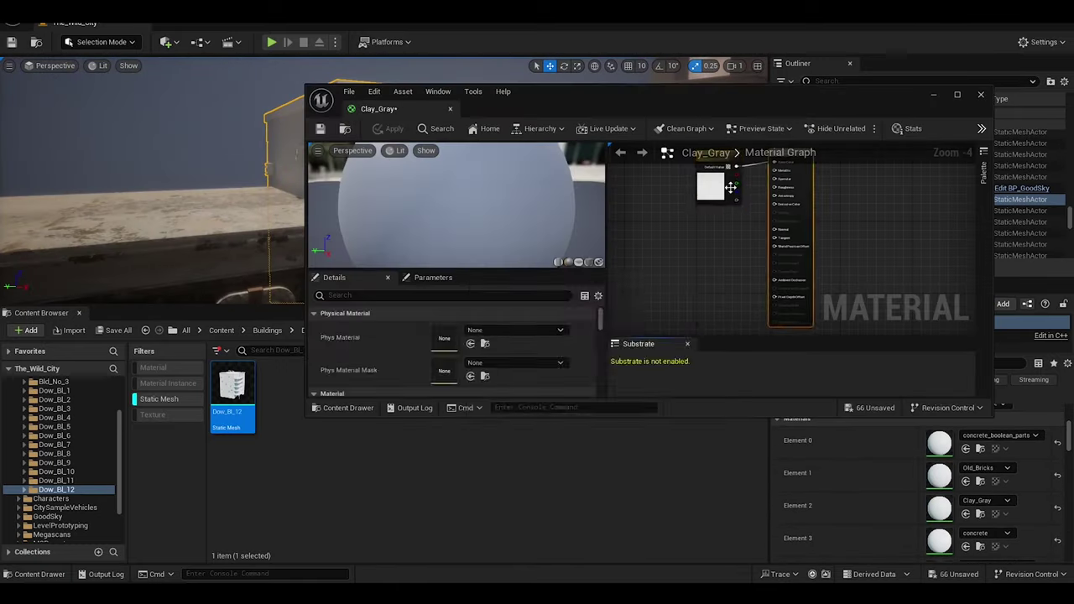
click(448, 358)
click(627, 564)
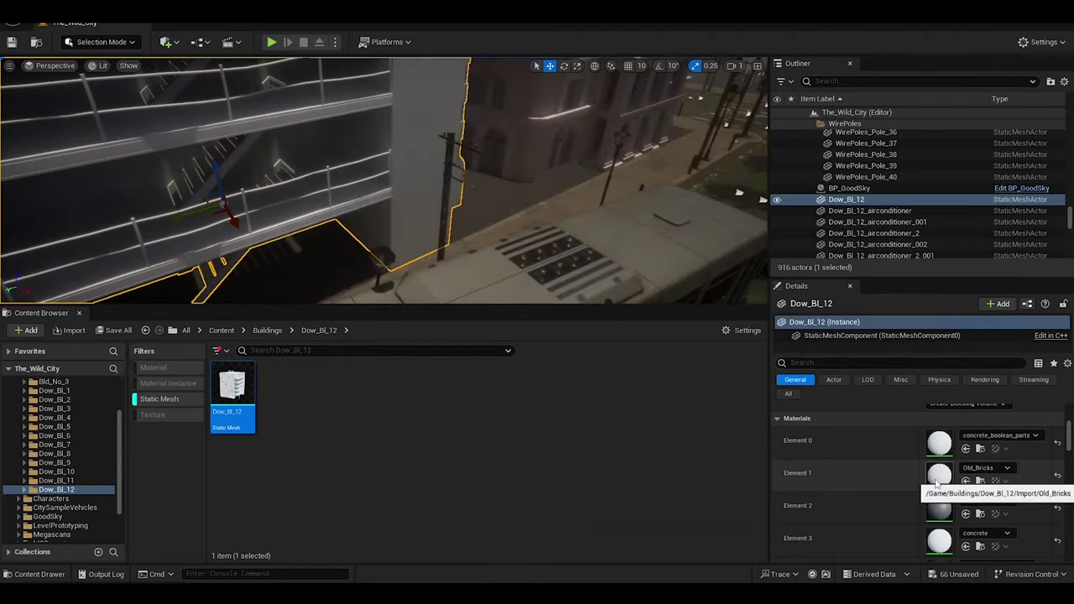
double_click(938, 472)
click(933, 93)
List the Megascans Surfaces material instances, then launch Quixel Bridge
scroll(59, 461, down, 3)
click(52, 483)
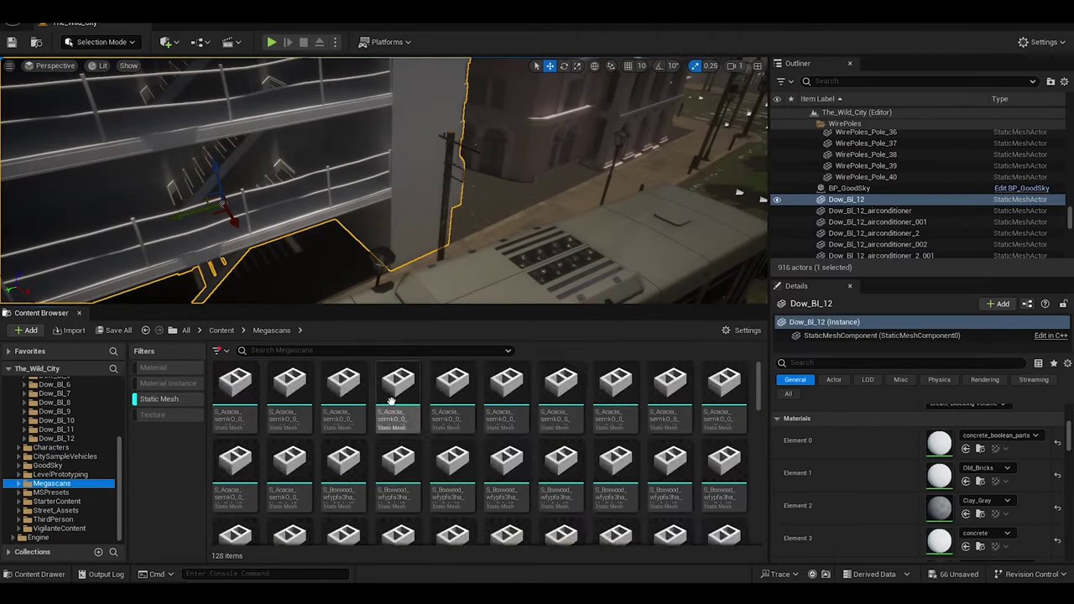
click(159, 399)
double_click(383, 384)
click(168, 383)
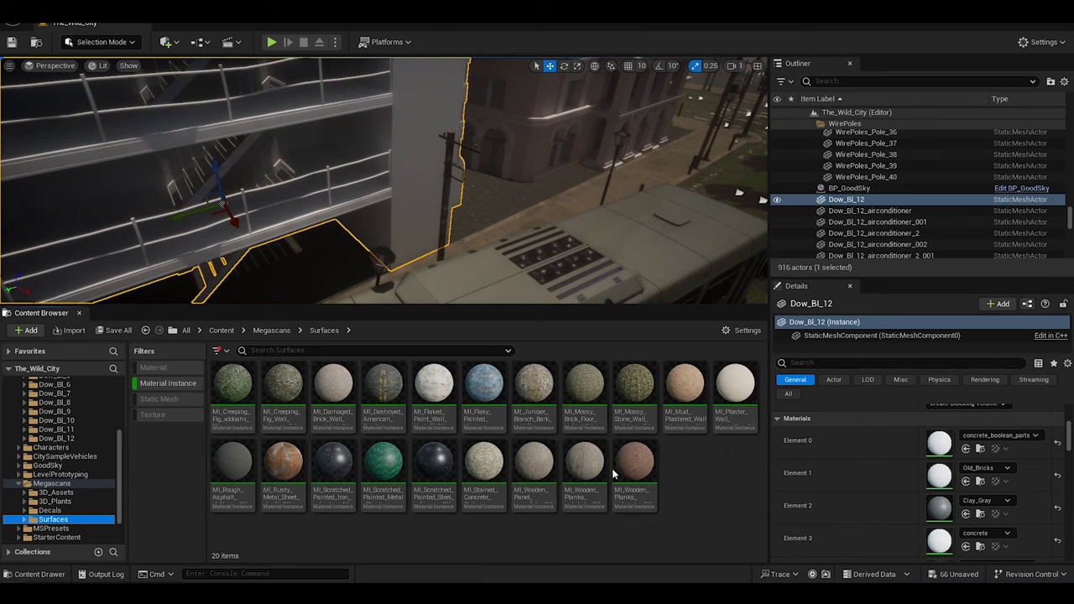
click(33, 23)
Launch Quixel Bridge and search for 'old bricks' surfaces
click(268, 130)
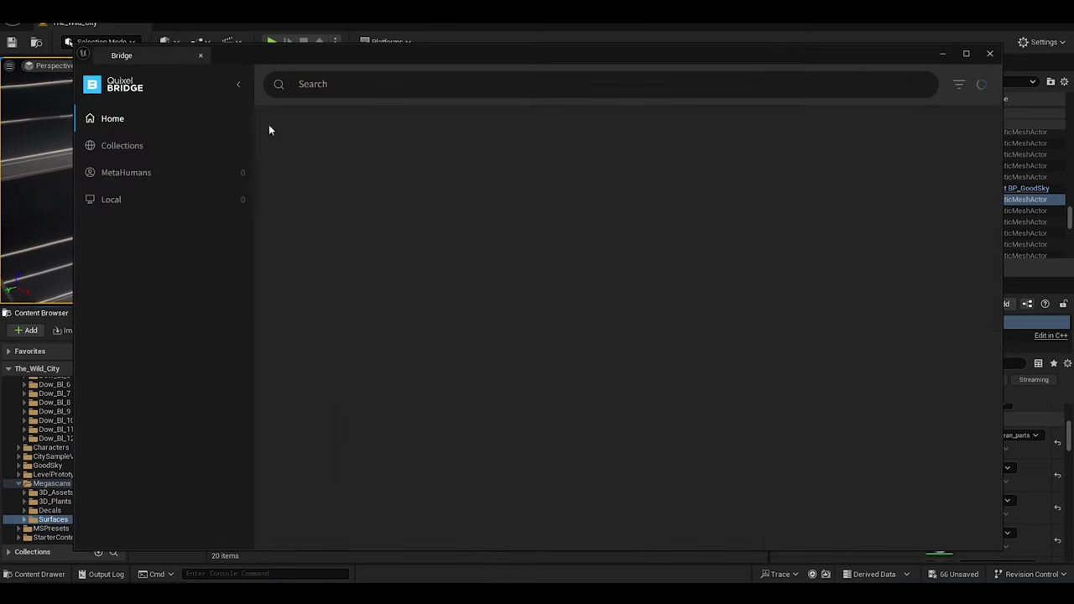
click(335, 84)
text(old bricks)
key(Return)
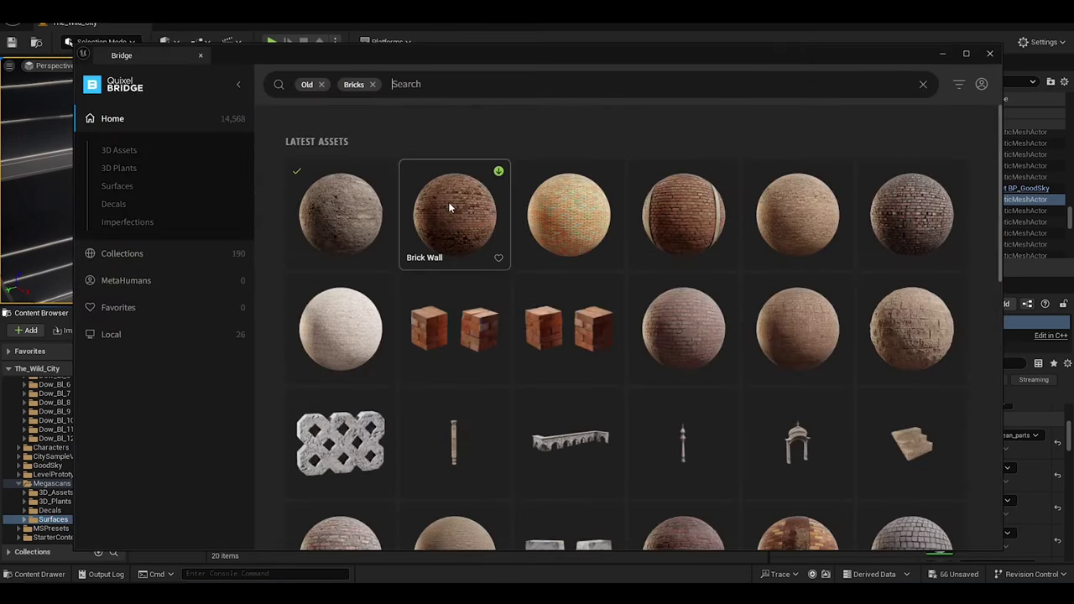
Inspect the brick wall results and pick Rough Brick Wall
click(450, 207)
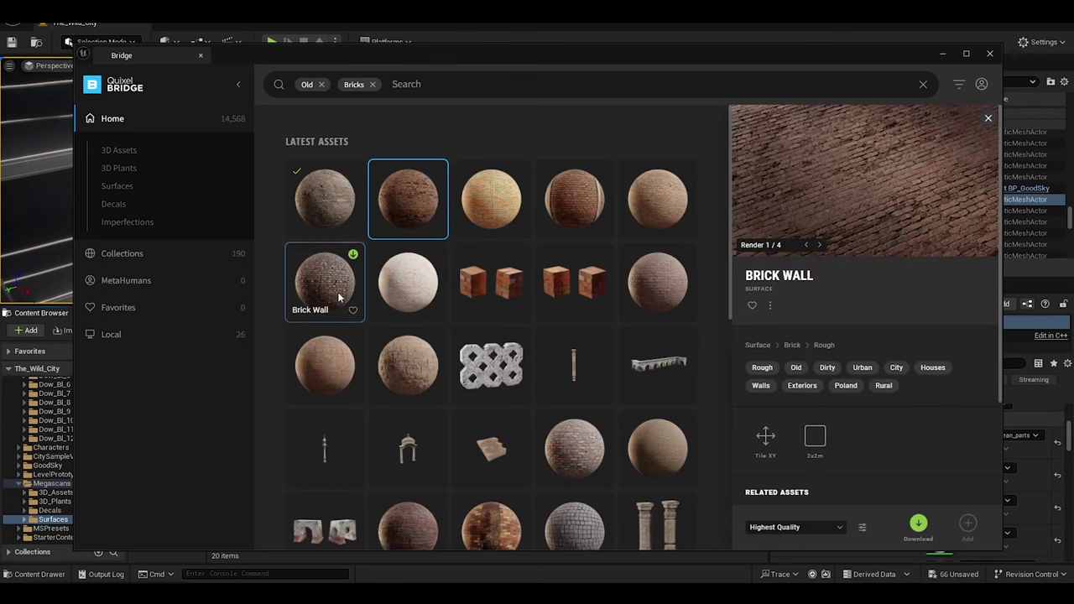
scroll(724, 242, down, 4)
click(408, 192)
scroll(407, 192, down, 2)
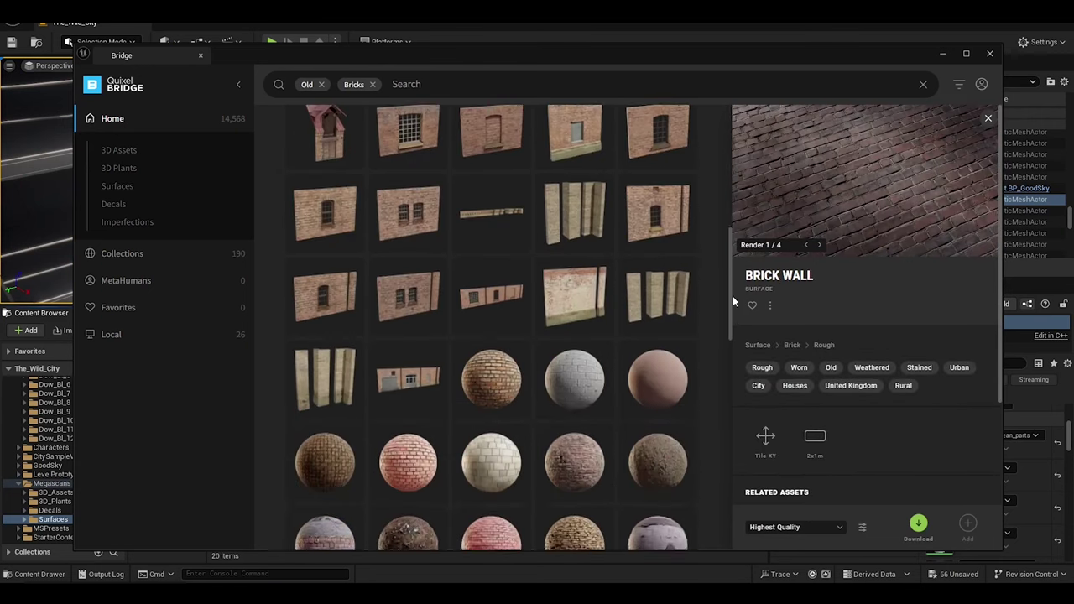
scroll(574, 371, down, 1)
click(574, 371)
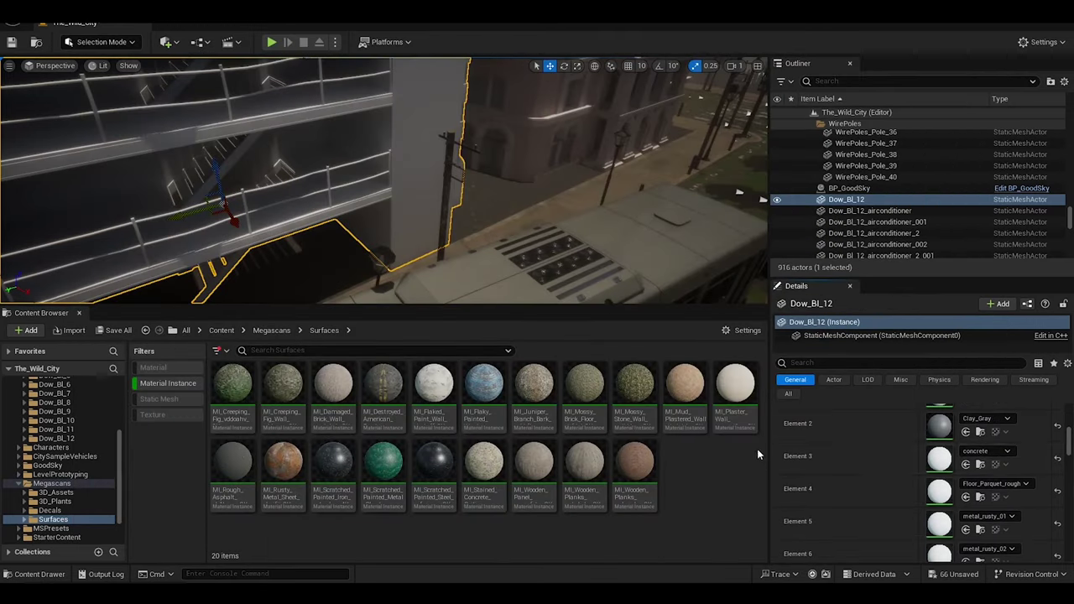
Assign stained concrete, juniper bark and rusty metal sheet materials to Elements 3, 5 and 6
drag(484, 468, 359, 251)
scroll(873, 499, down, 1)
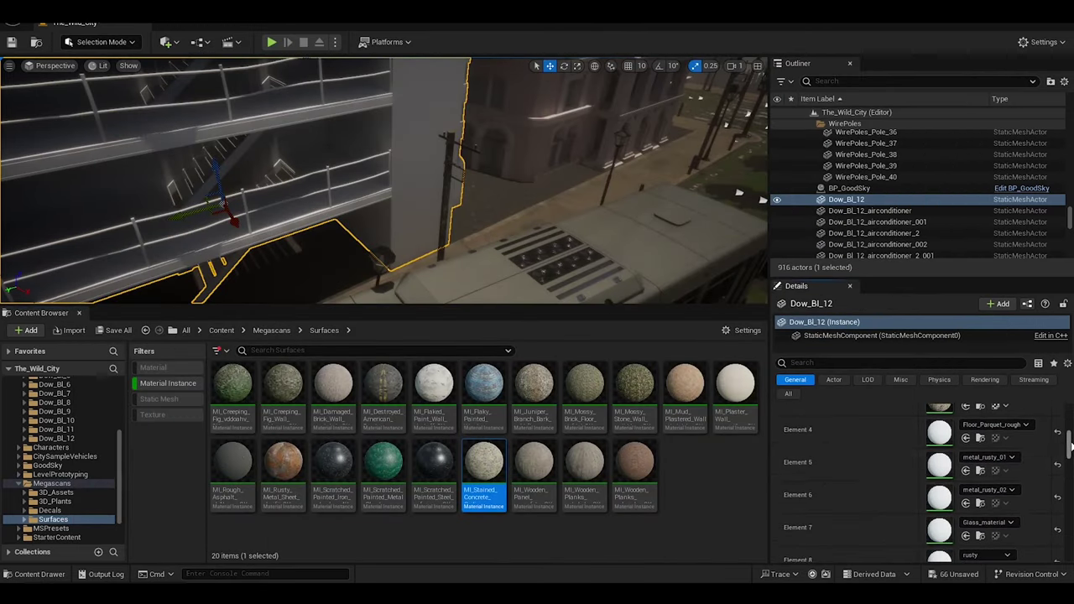
drag(533, 386, 940, 464)
scroll(1068, 459, down, 1)
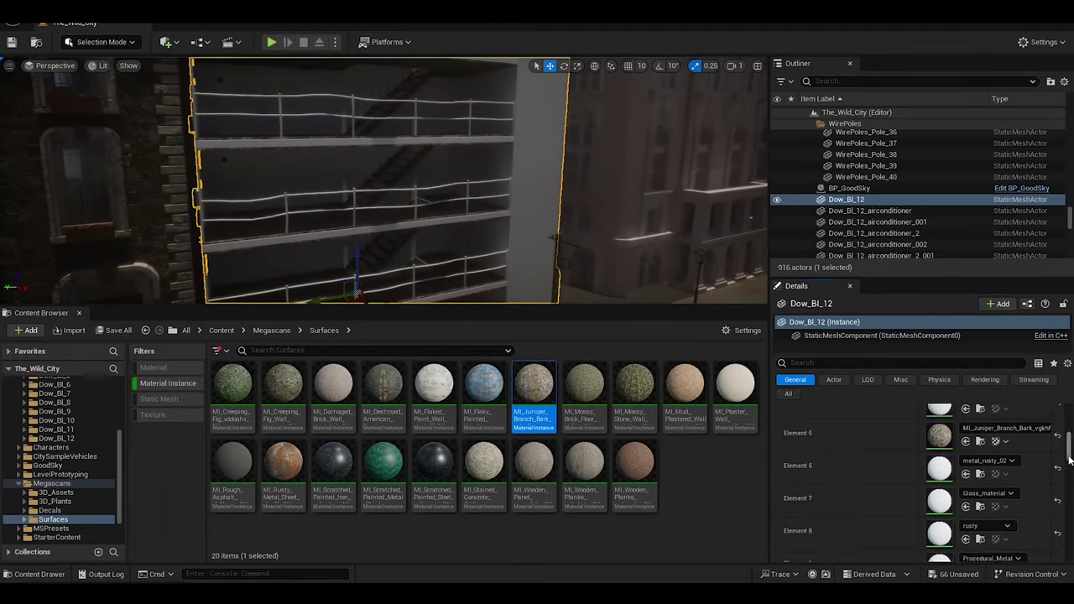
drag(283, 465, 939, 470)
Put M_Glass_Acrylic from the AdvancedGlassPack folder on Element 7
scroll(922, 487, up, 5)
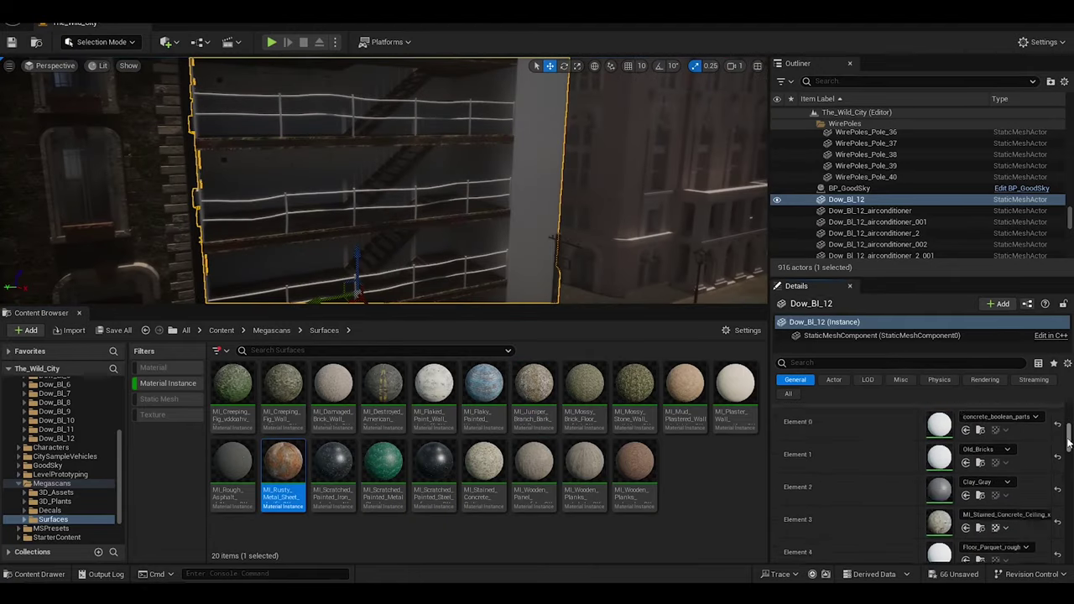
scroll(59, 461, up, 5)
click(71, 401)
scroll(1070, 461, down, 2)
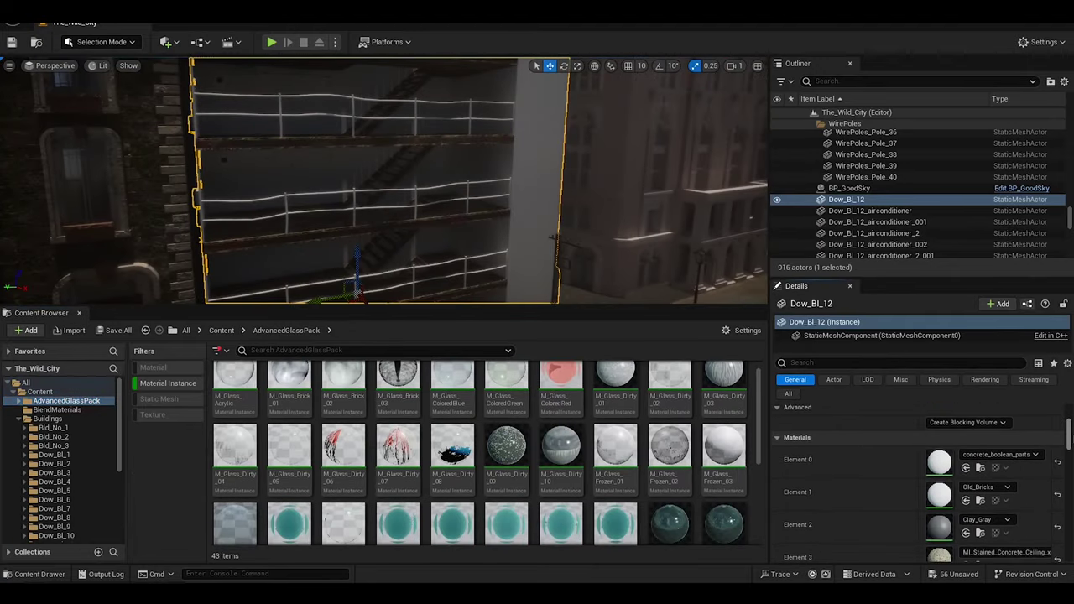
scroll(1070, 460, down, 4)
drag(341, 383, 939, 473)
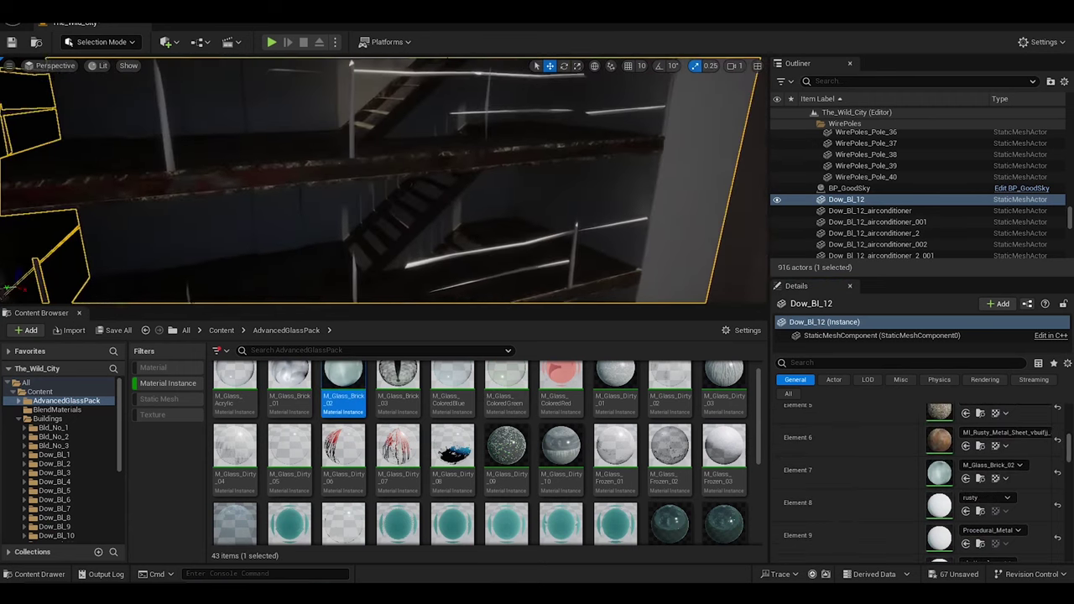
click(235, 385)
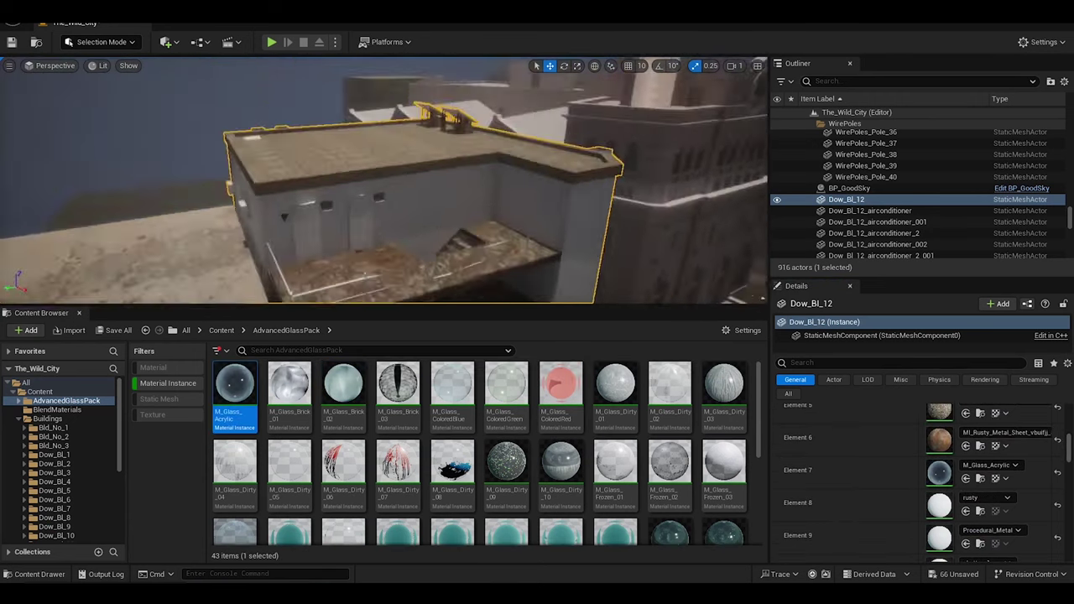
right_drag(403, 185, 426, 189)
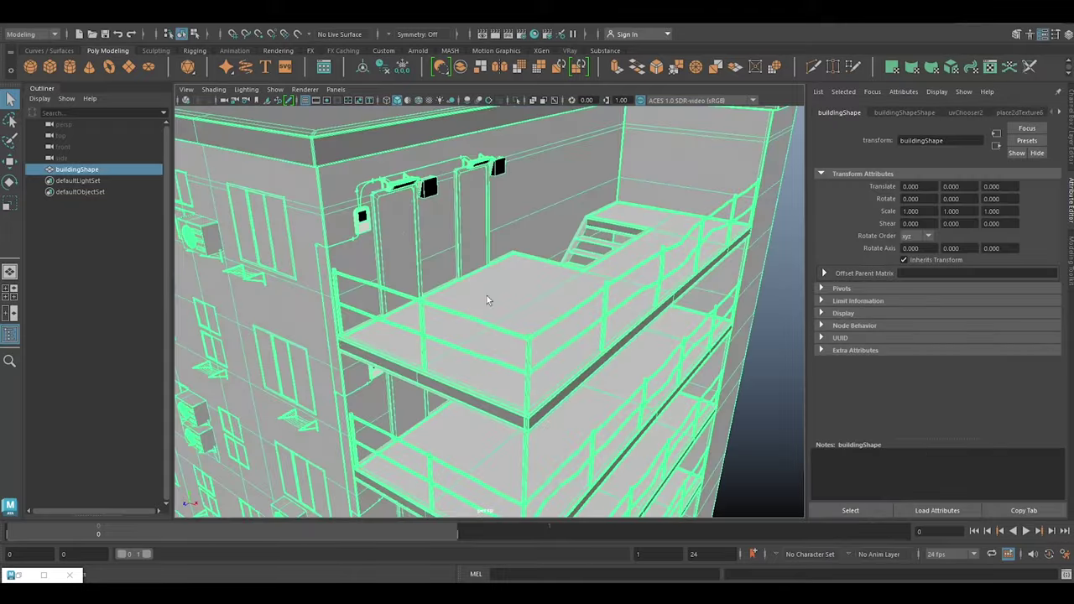
click(394, 545)
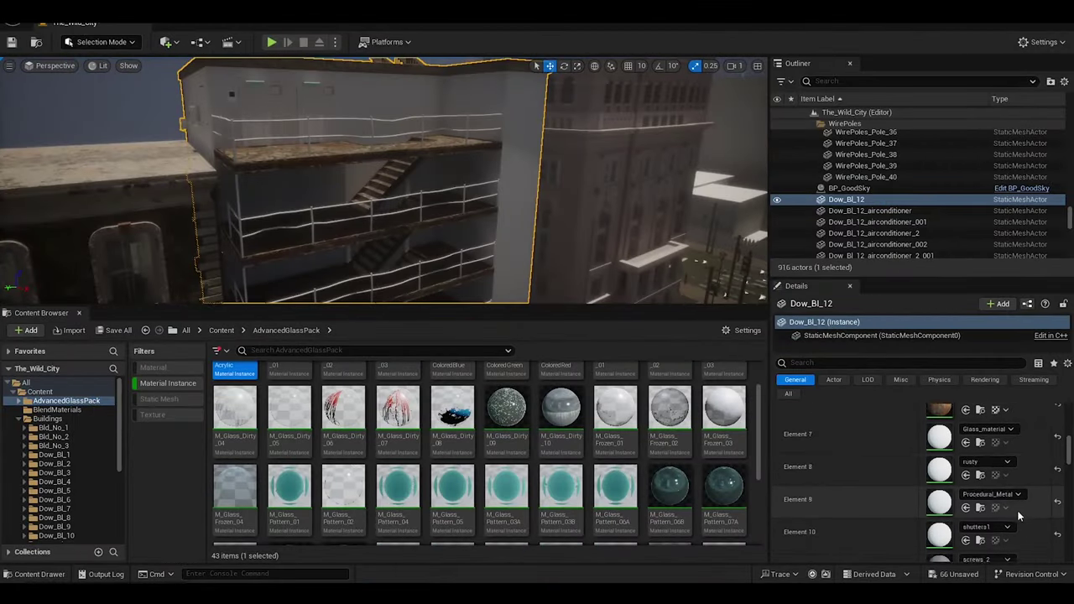
Scroll the Materials list, reopen Megascans > Surfaces, and bring Quixel Bridge back up
scroll(1019, 516, down, 5)
scroll(948, 480, down, 10)
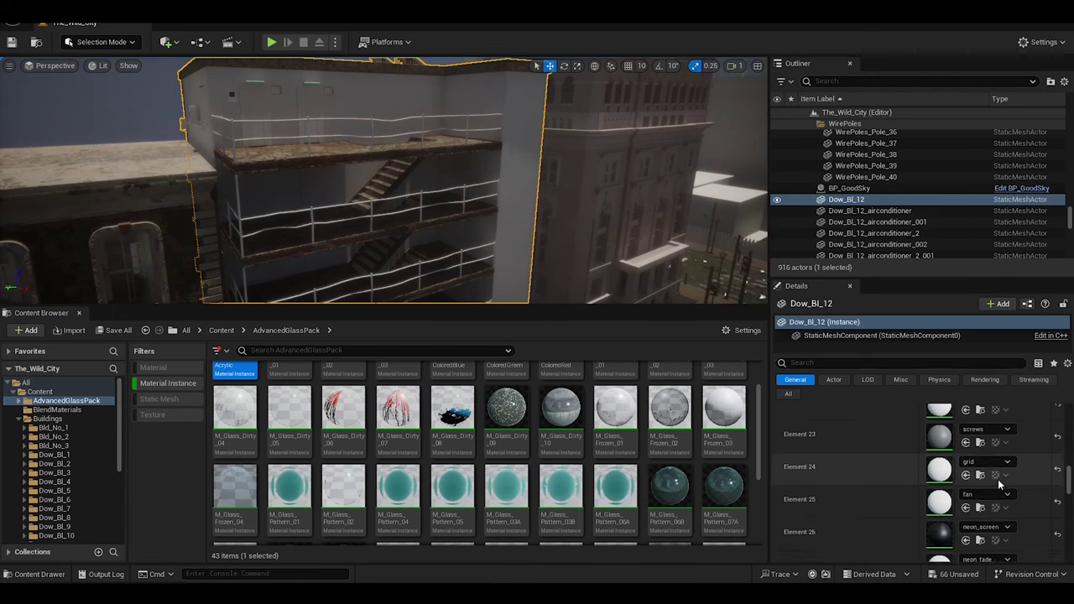
click(52, 509)
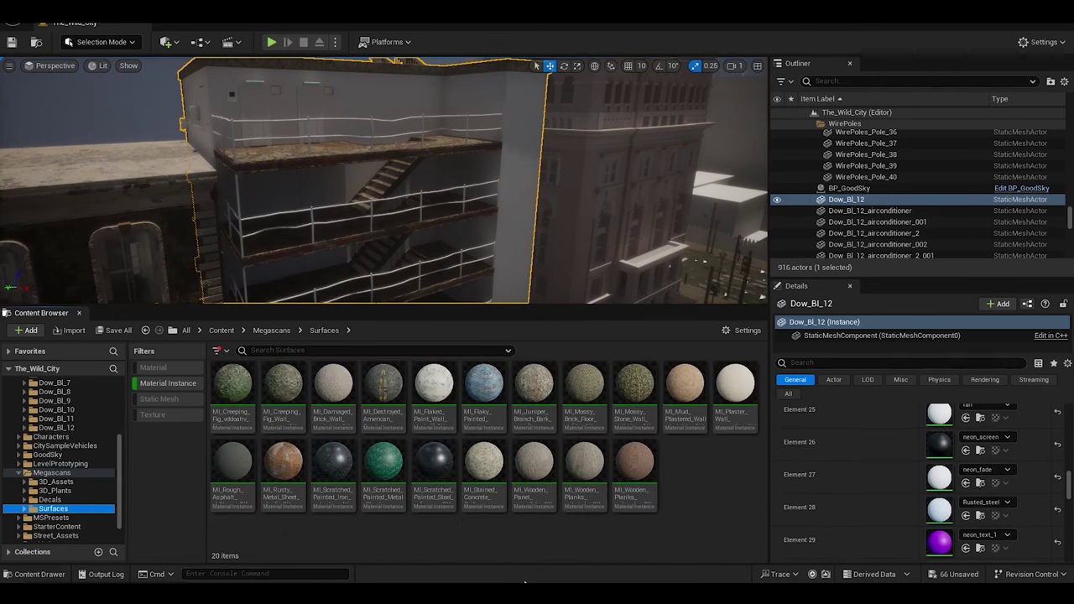
scroll(1069, 501, down, 4)
mouse_move(1068, 513)
mouse_down()
mouse_move(1069, 545)
mouse_move(1069, 433)
mouse_up()
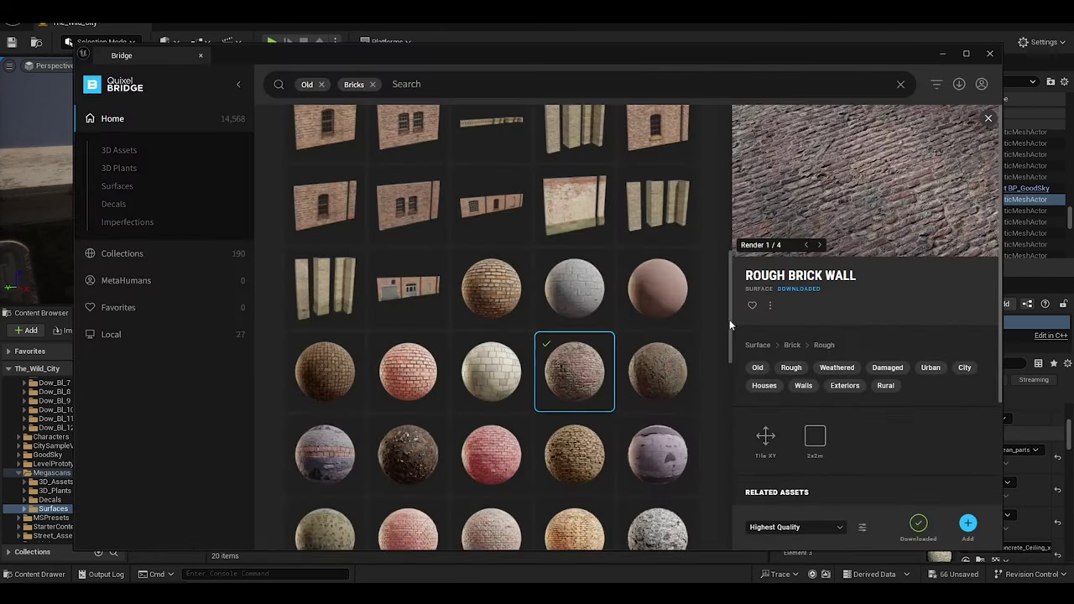
Clear the search tags and browse Surfaces > Concrete filtered to damaged surfaces
click(324, 84)
click(323, 85)
text(Old conce)
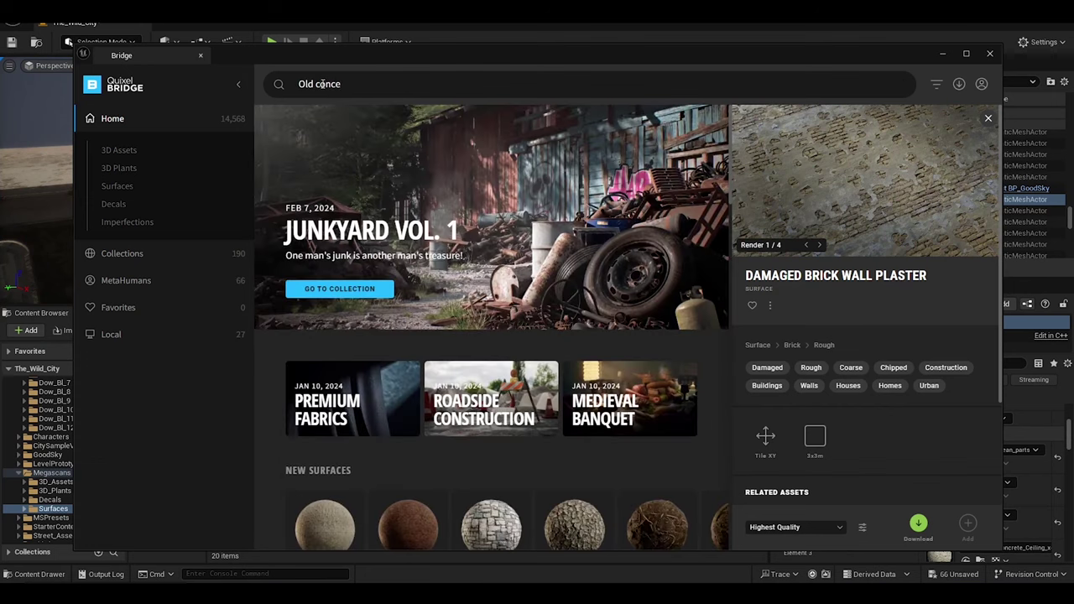
key(Return)
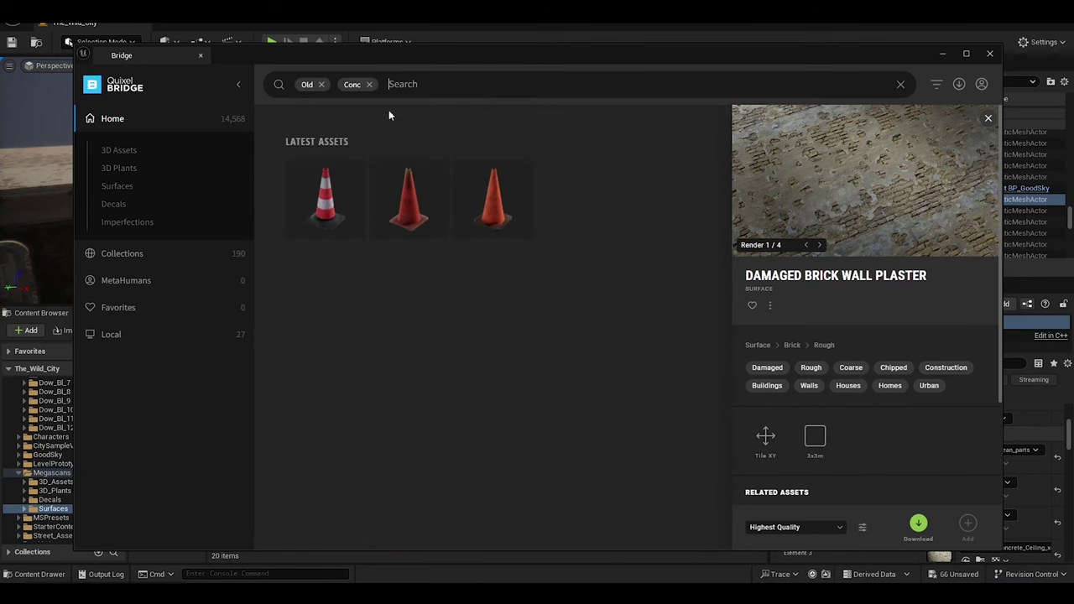
click(116, 186)
click(592, 297)
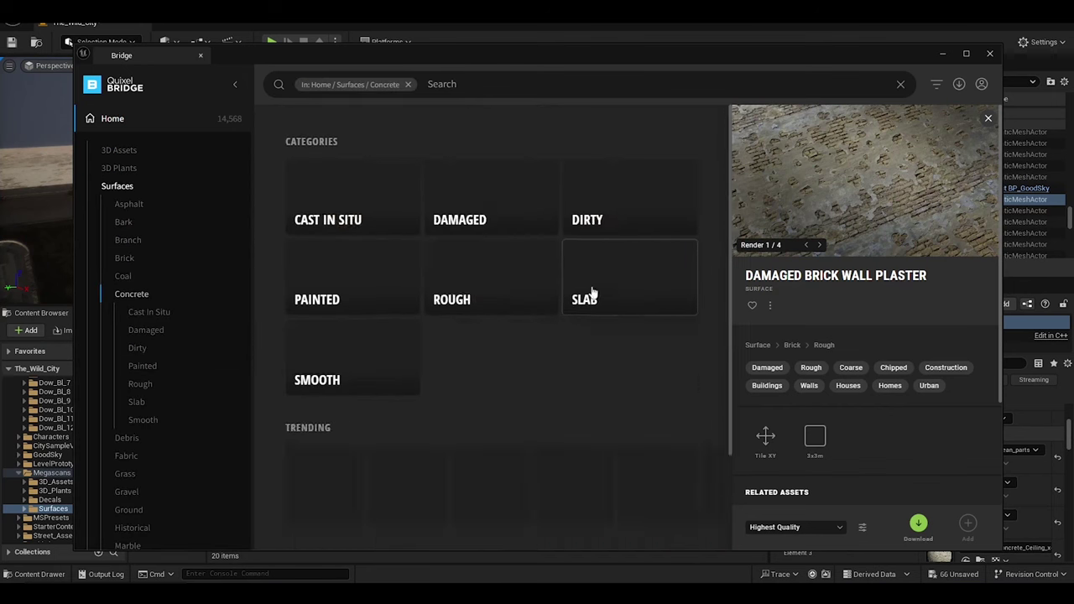
click(457, 216)
Download Damaged Concrete Floor and add Rough Brick Wall and the other selected assets to the project
click(324, 196)
click(796, 526)
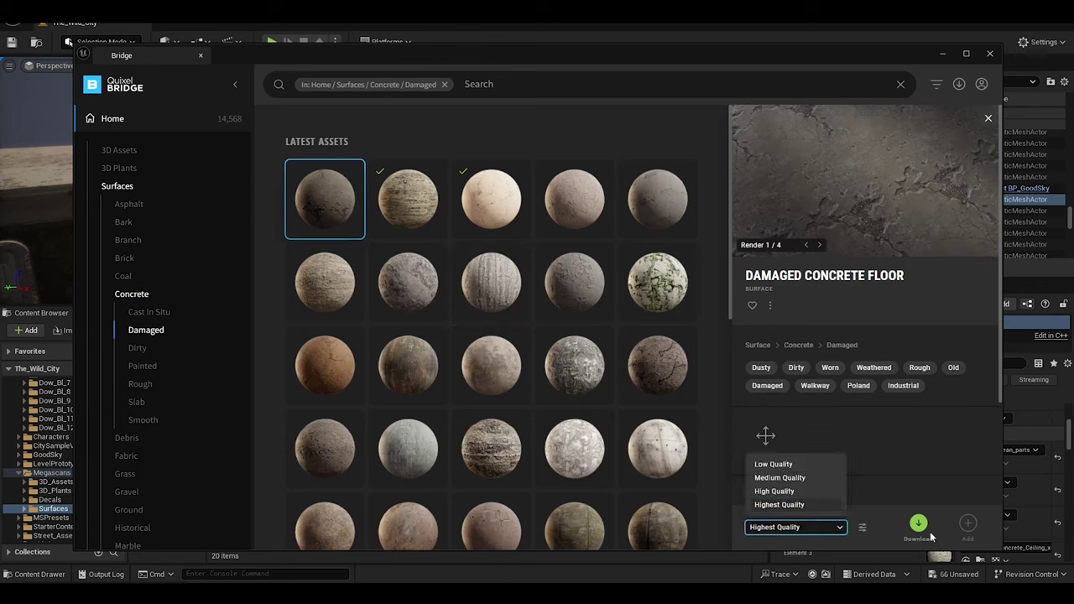
click(917, 522)
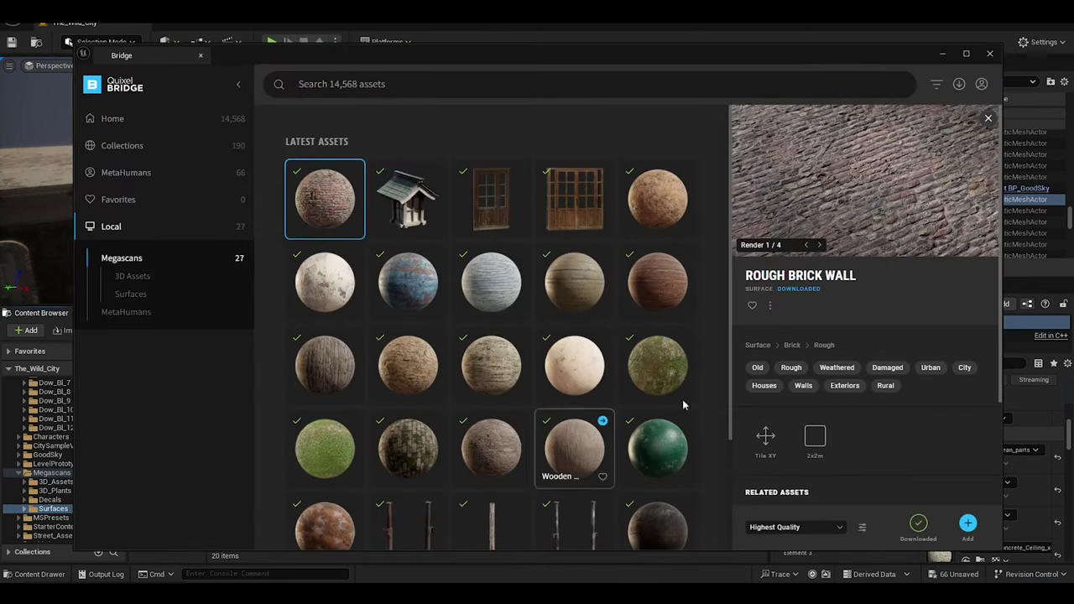
shift+click(573, 199)
click(967, 523)
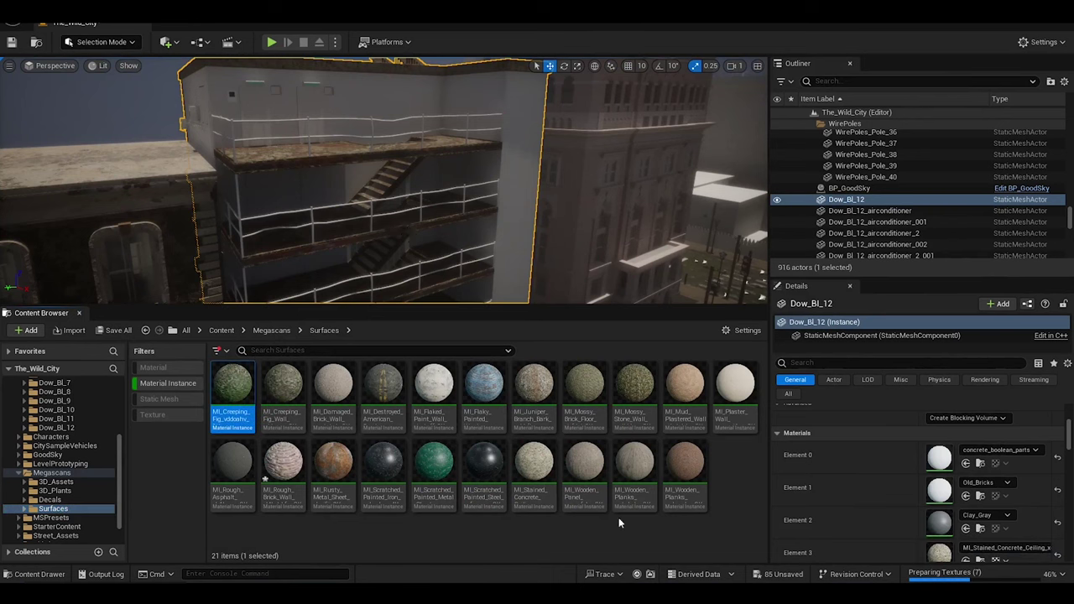
Assign MI_Rough_Brick_Wall to Element 1 and set its tiling to 2.0 by 2.0
click(685, 466)
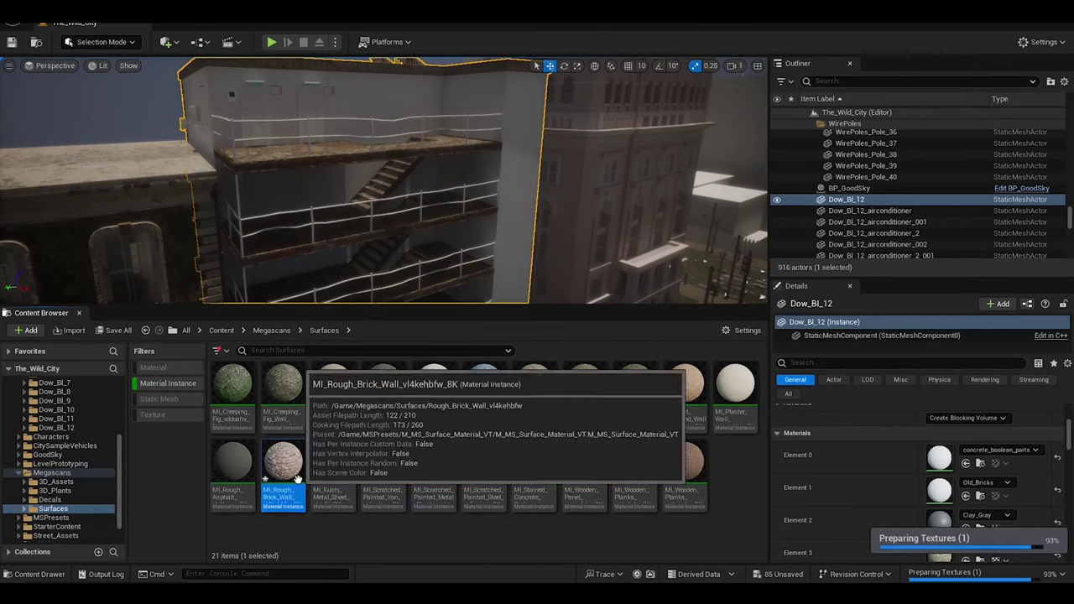
double_click(282, 466)
drag(283, 466, 613, 205)
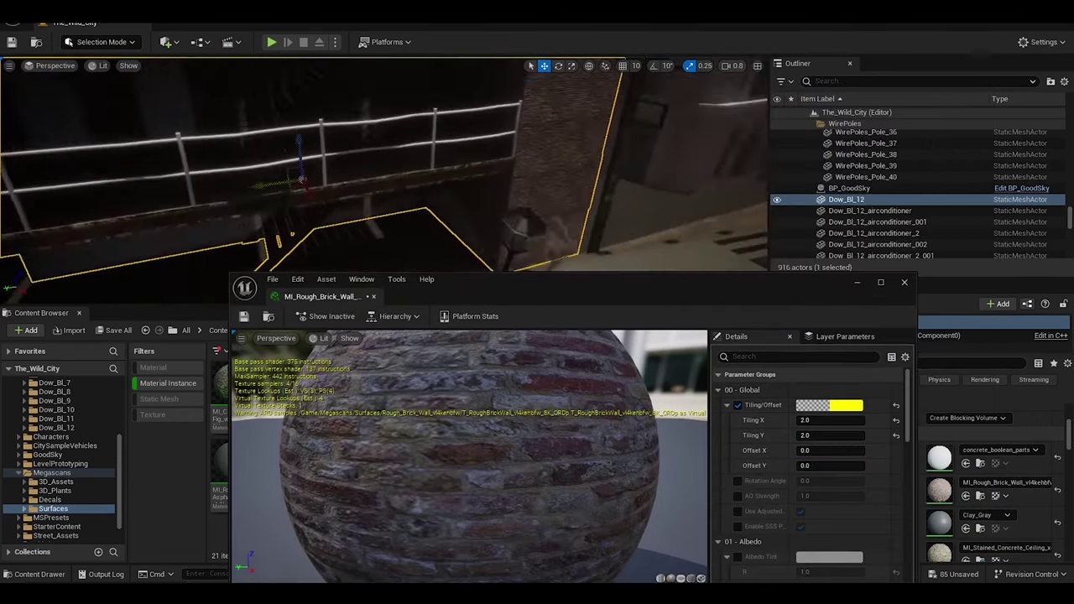
right_drag(626, 277, 626, 277)
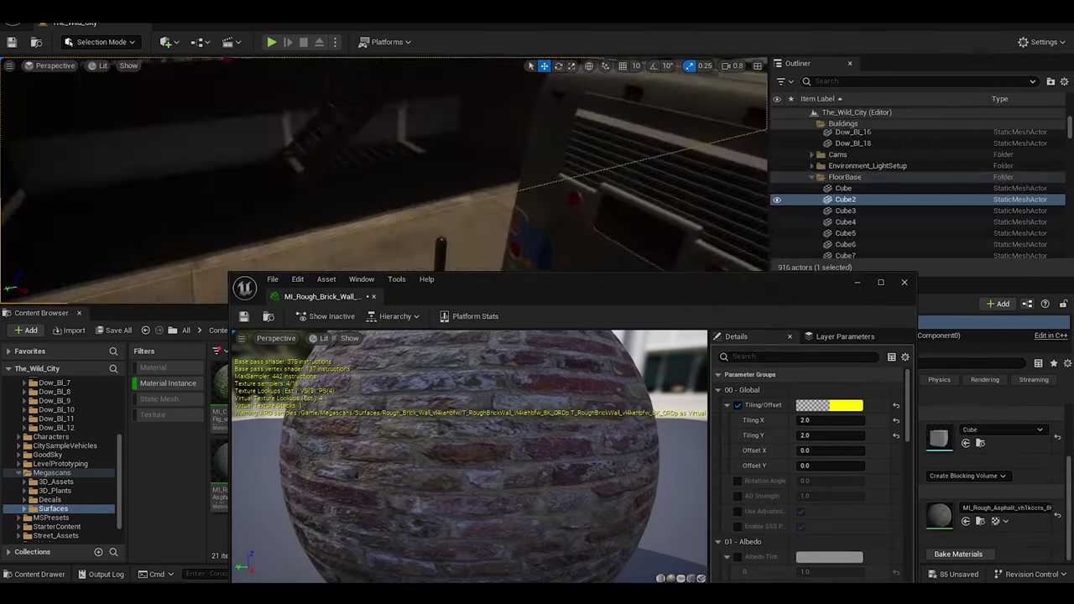
drag(801, 288, 801, 299)
Close the brick wall material editor and apply MI_Rusty_Metal_Sheet to Element 53
click(641, 338)
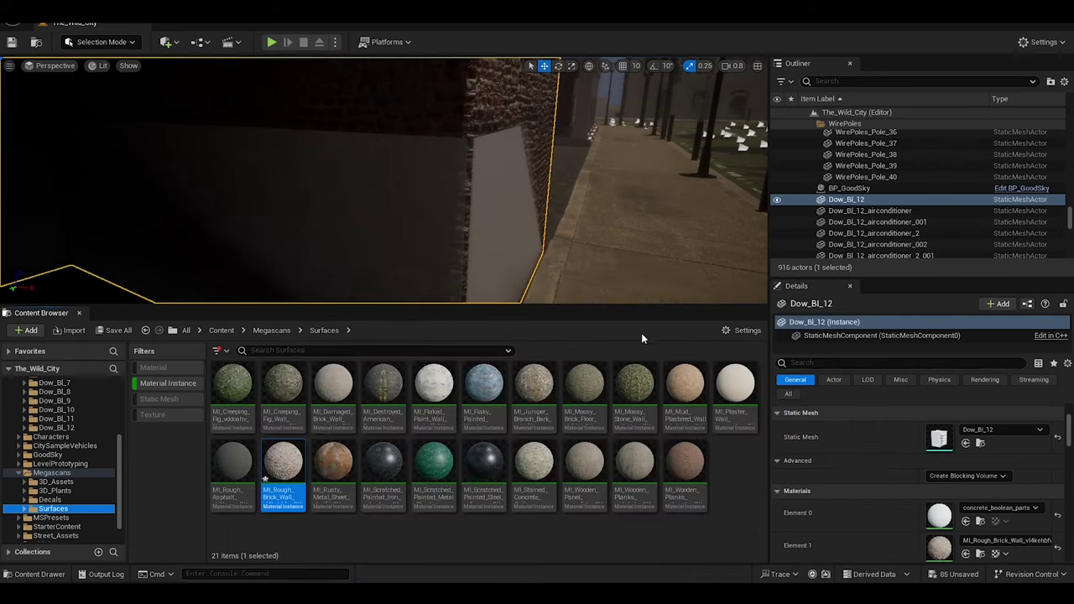
scroll(824, 503, down, 5)
scroll(825, 503, down, 2)
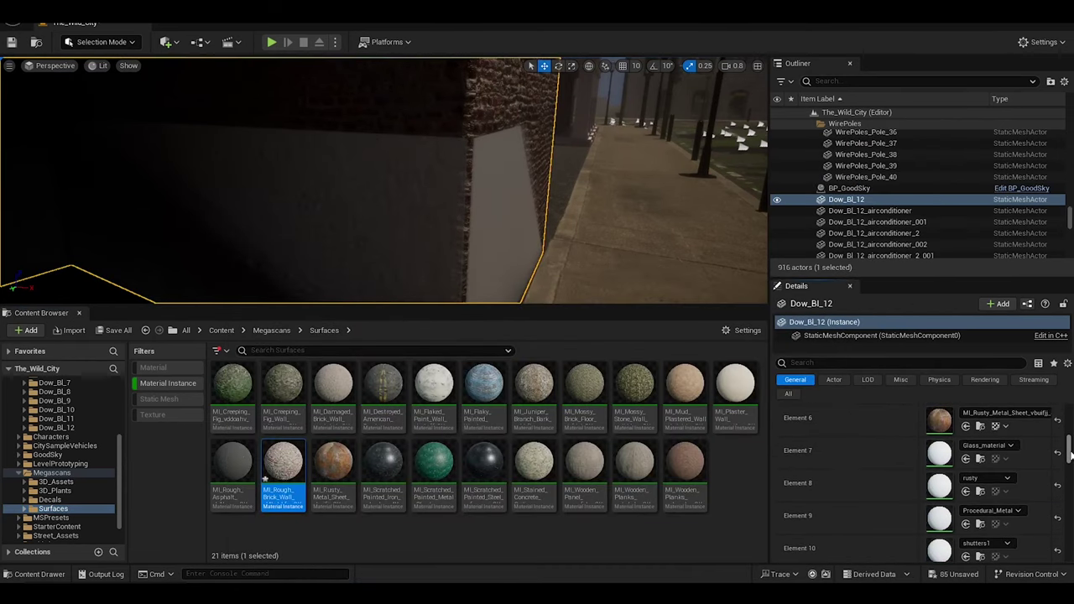
scroll(825, 503, down, 2)
scroll(824, 503, down, 2)
scroll(923, 482, down, 8)
scroll(923, 482, down, 8)
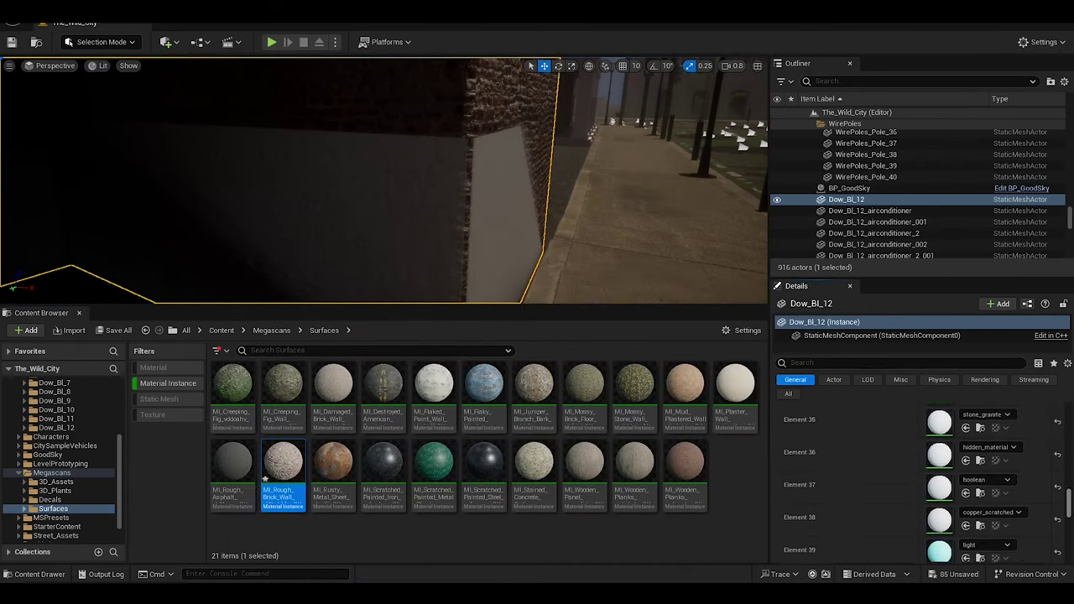
scroll(922, 482, down, 9)
scroll(922, 482, down, 9)
scroll(922, 482, down, 4)
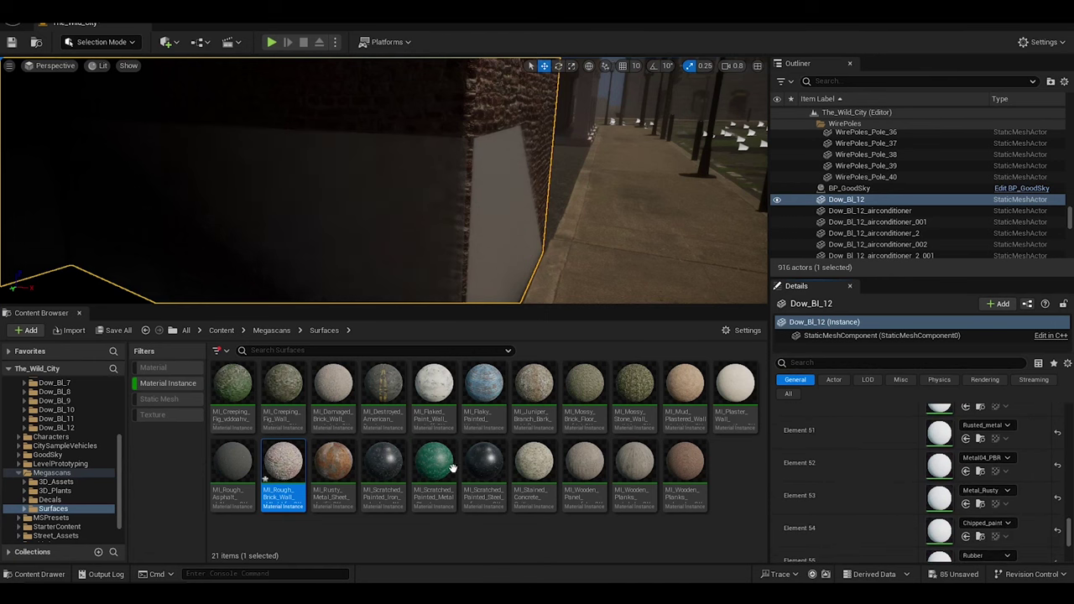
mouse_move(333, 465)
mouse_down()
mouse_move(921, 461)
mouse_move(940, 491)
mouse_up()
Select the rough brick wall and rusty metal sheet assets, then frame Dow_BL_12
click(283, 463)
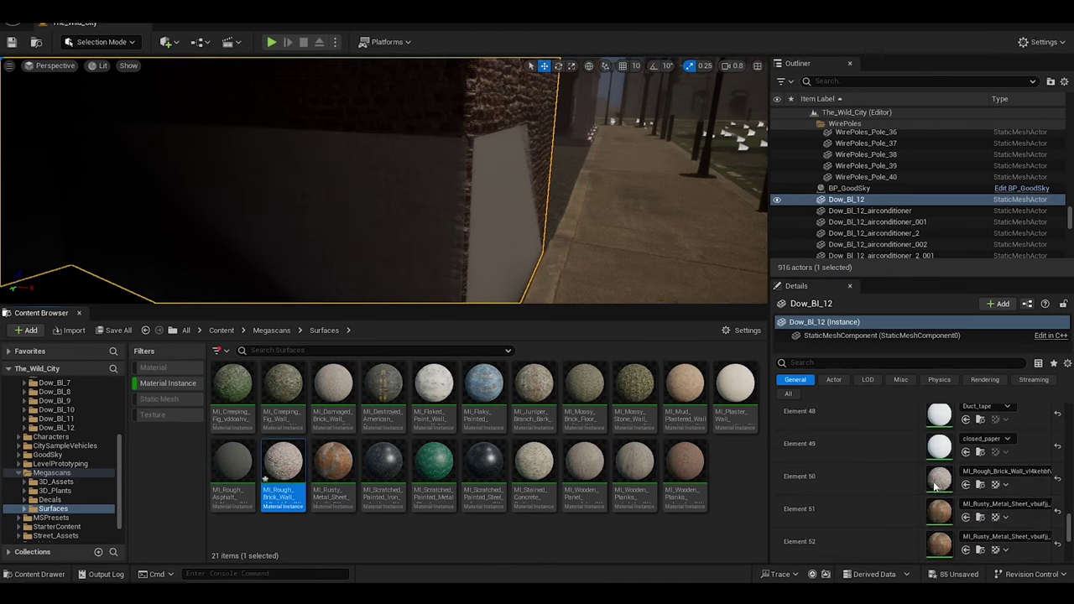
scroll(922, 486, down, 3)
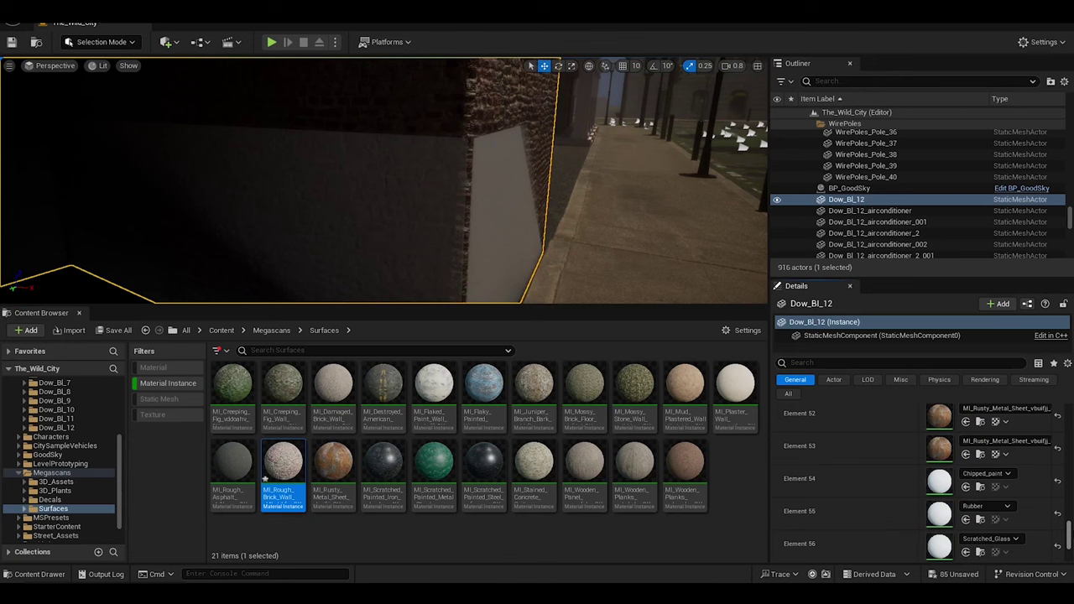
scroll(923, 482, up, 3)
scroll(923, 482, up, 3)
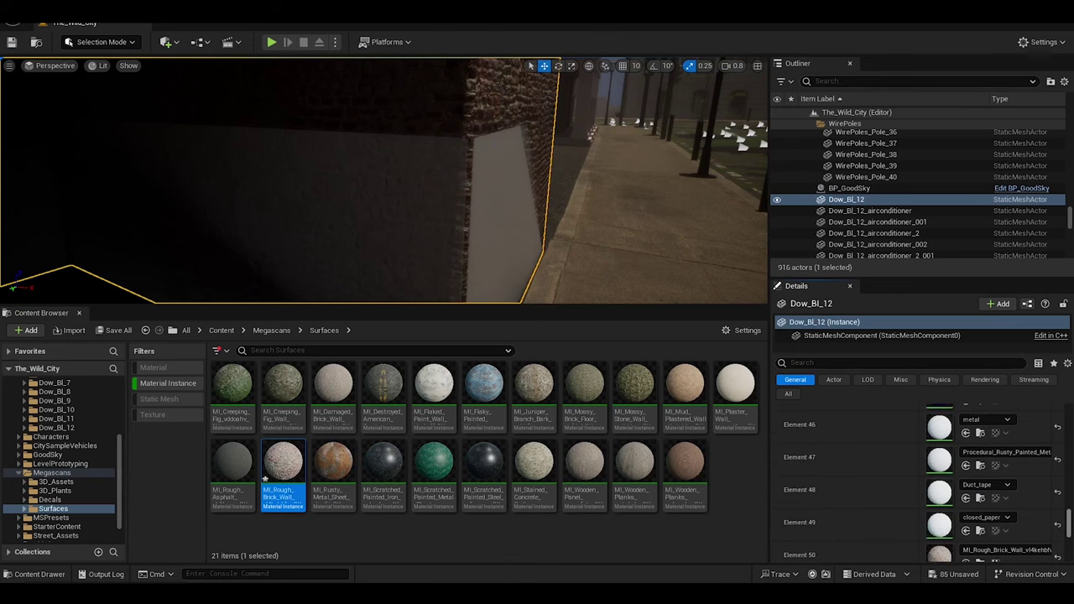
click(341, 464)
scroll(1069, 521, up, 3)
scroll(1069, 511, up, 3)
key(f)
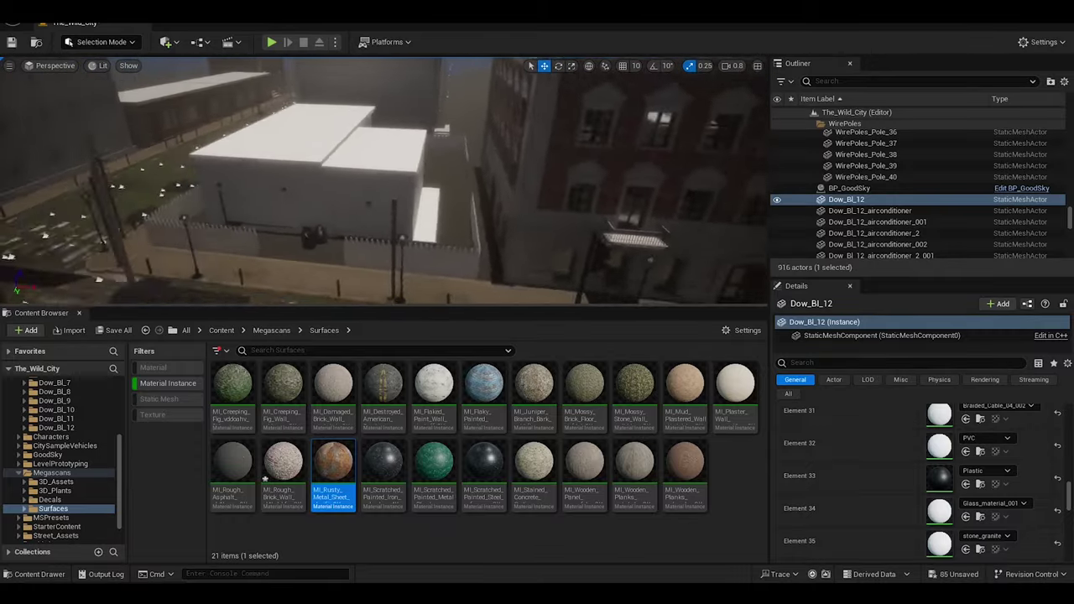
Select Dow_BL_11 and set its scale to 1.07 on X, Y and Z
click(470, 209)
scroll(1069, 475, up, 1)
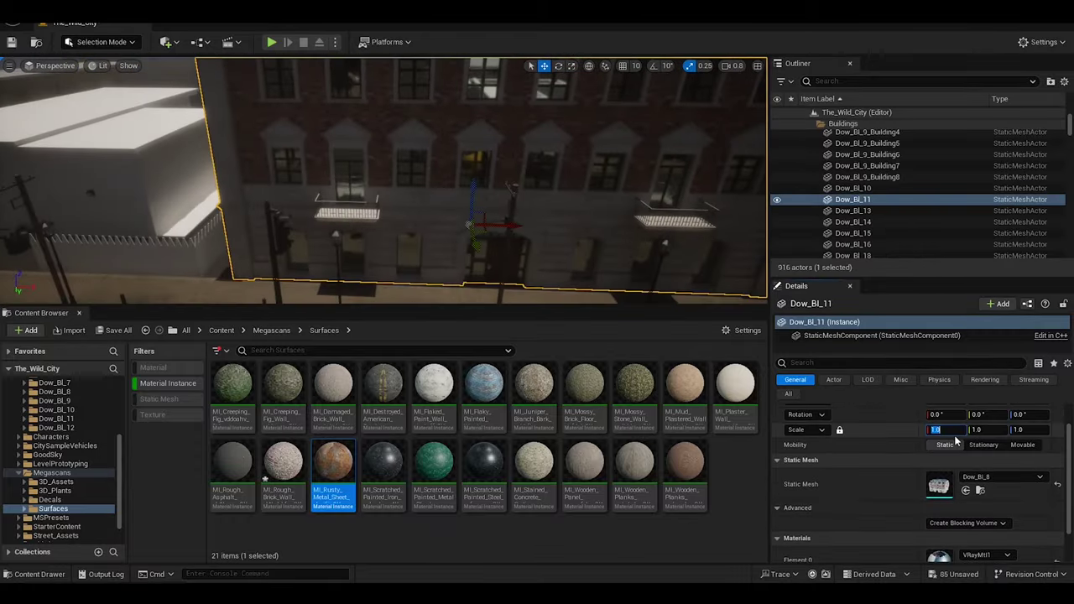
alt+drag(503, 185, 581, 174)
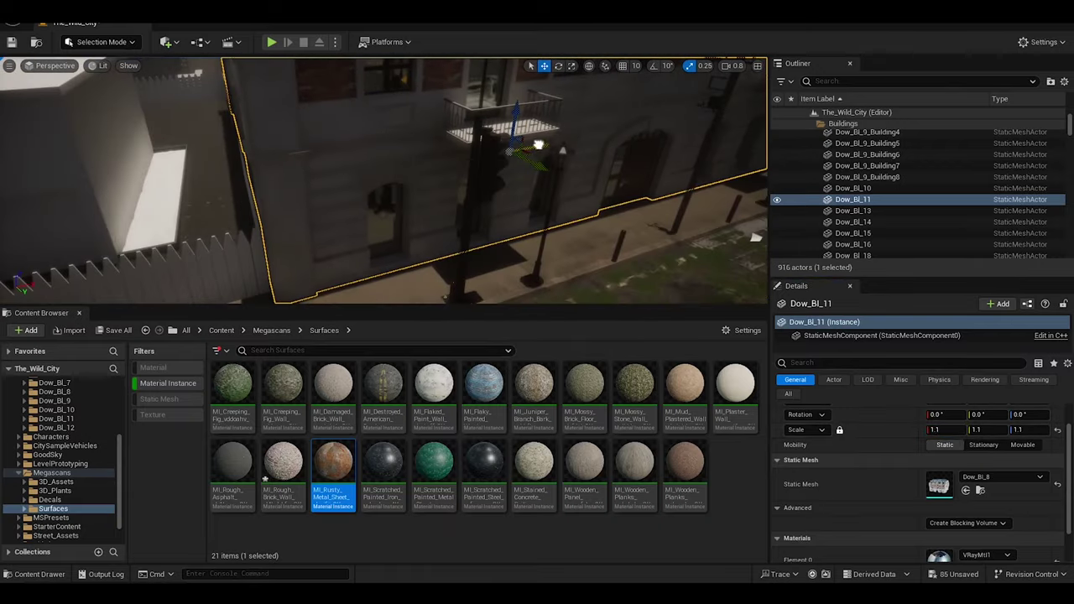
mouse_move(537, 144)
alt+mouse_down()
mouse_move(588, 168)
mouse_move(607, 157)
alt+mouse_up()
click(945, 429)
text(1.07)
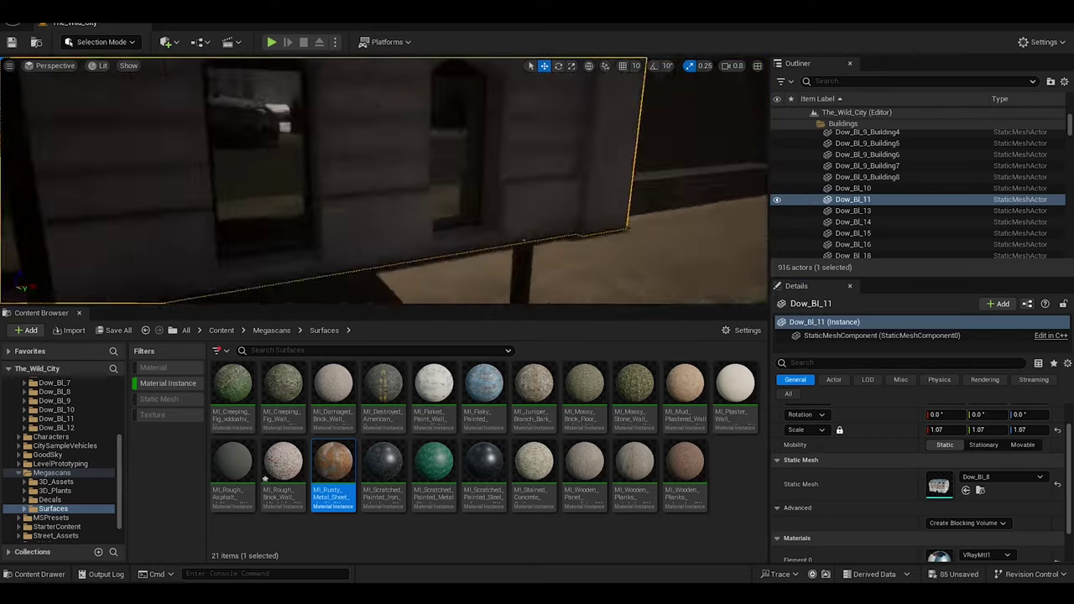
alt+drag(270, 192, 285, 190)
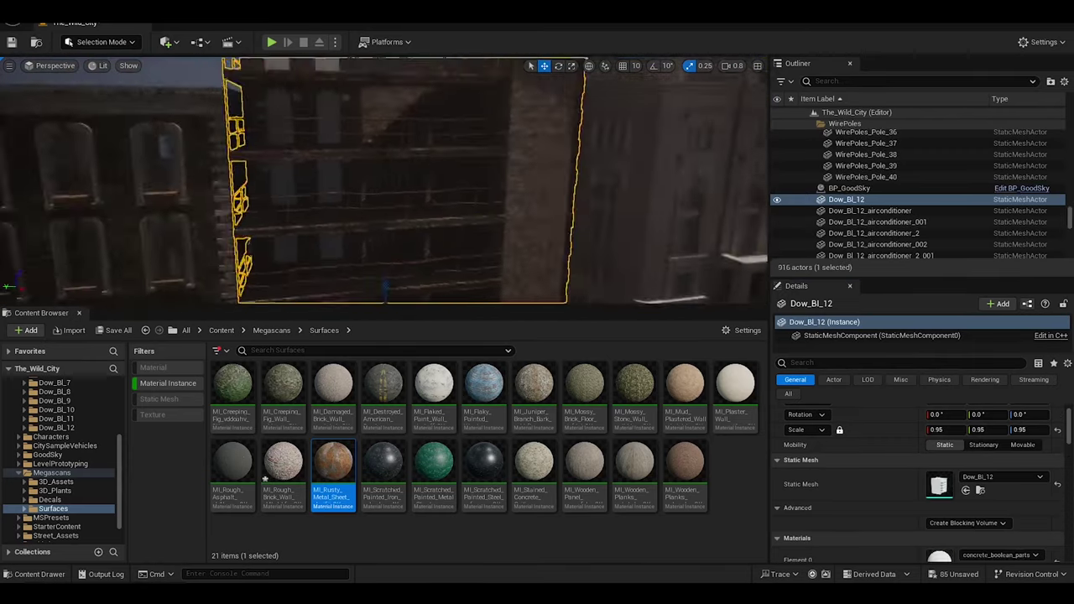
Assign the asphalt pothole material from Megascans Decals to Element 14
scroll(1043, 470, down, 5)
click(979, 474)
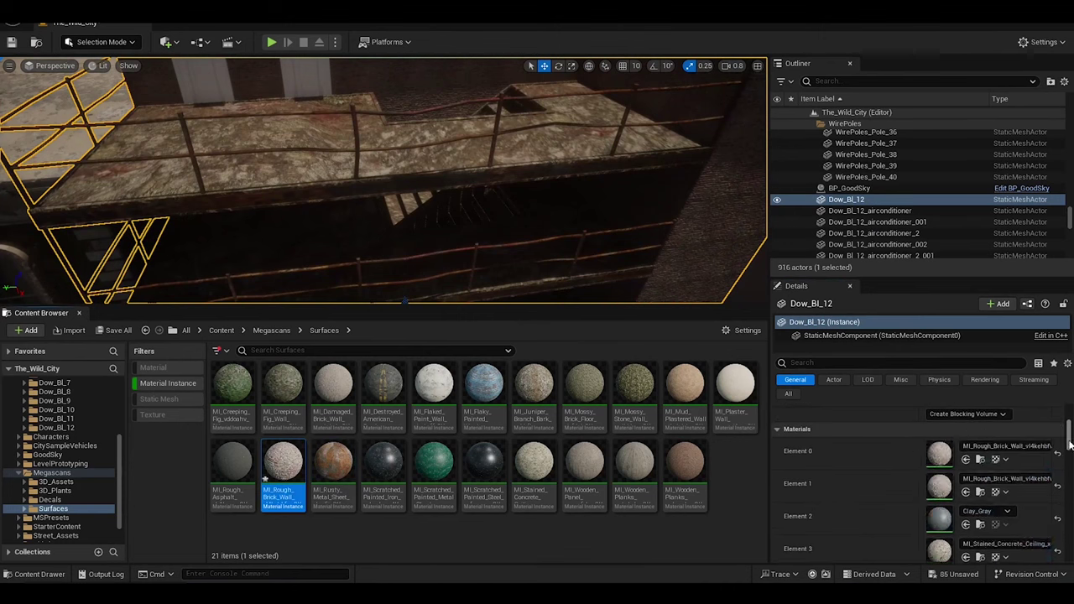
click(542, 475)
scroll(1071, 448, down, 1)
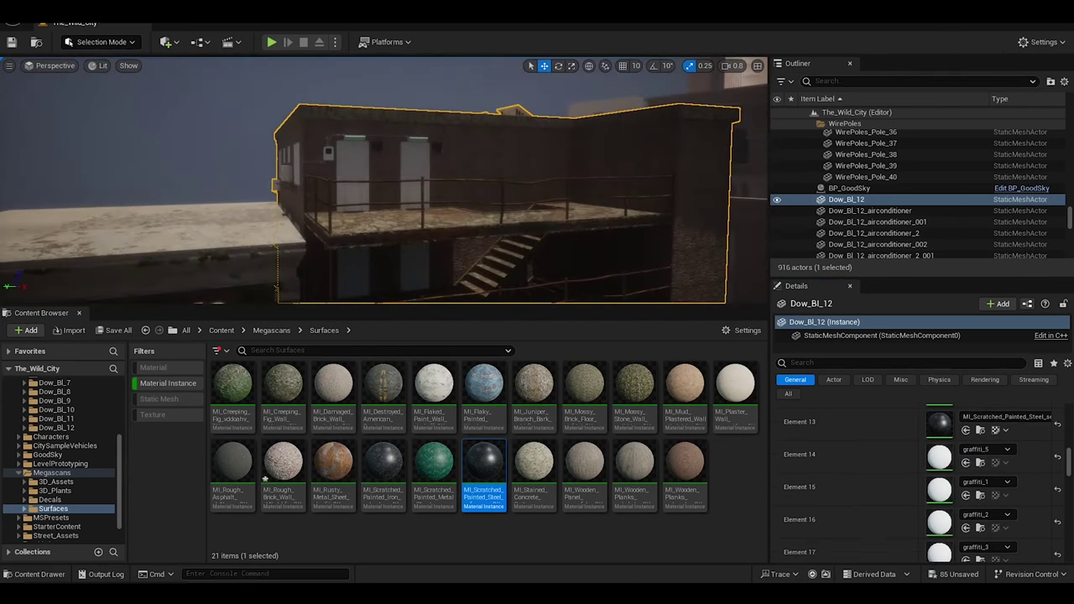
click(50, 499)
drag(233, 390, 939, 476)
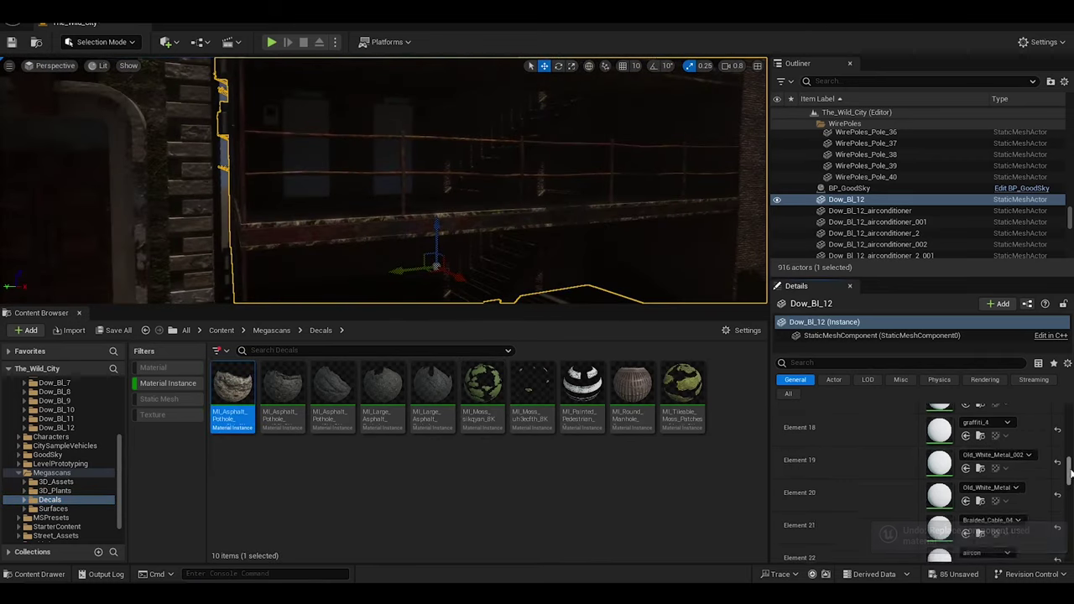
Apply scratched painted steel and rusty metal sheet materials to the metal slots
click(761, 199)
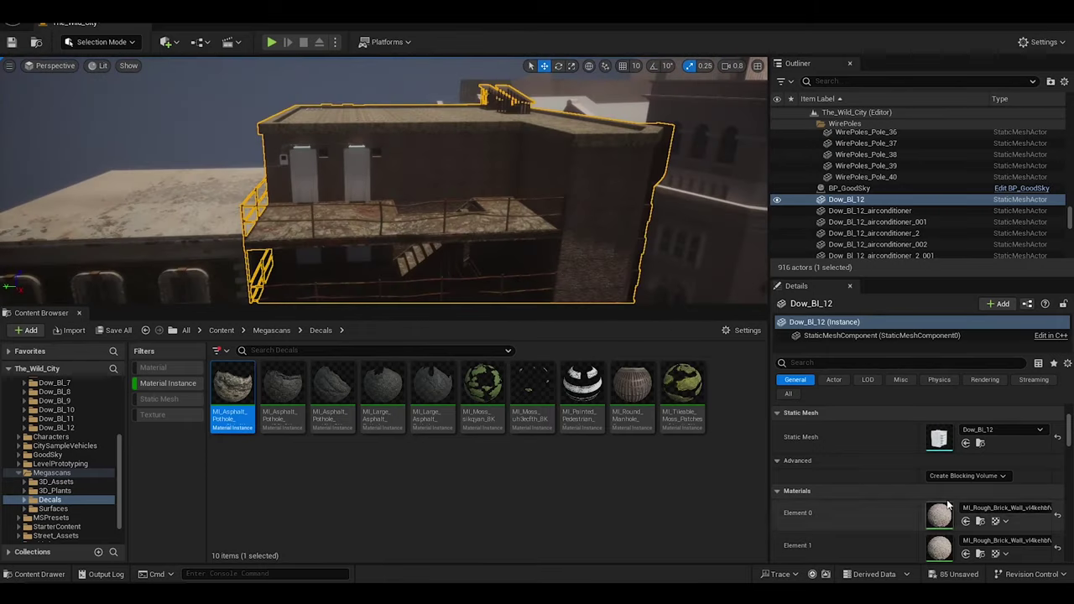
scroll(1070, 485, down, 5)
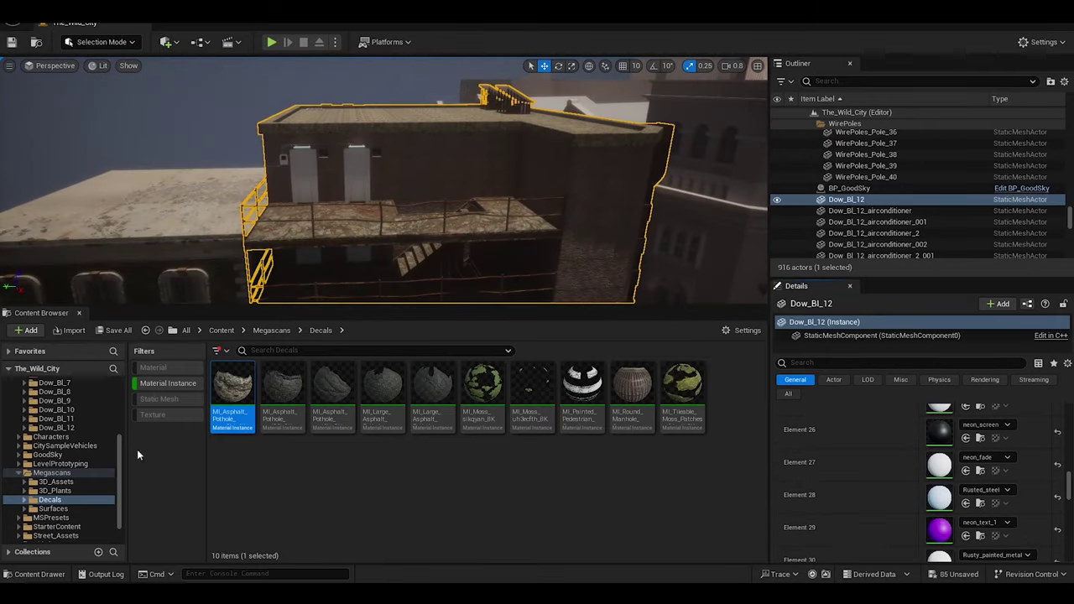
key(Down)
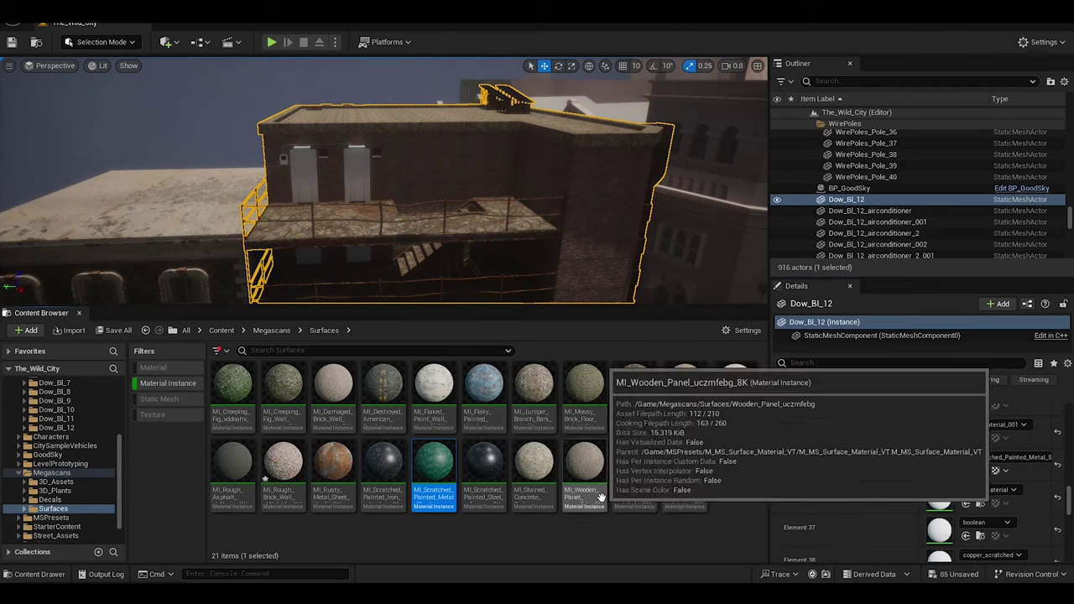
click(365, 460)
scroll(1068, 504, down, 5)
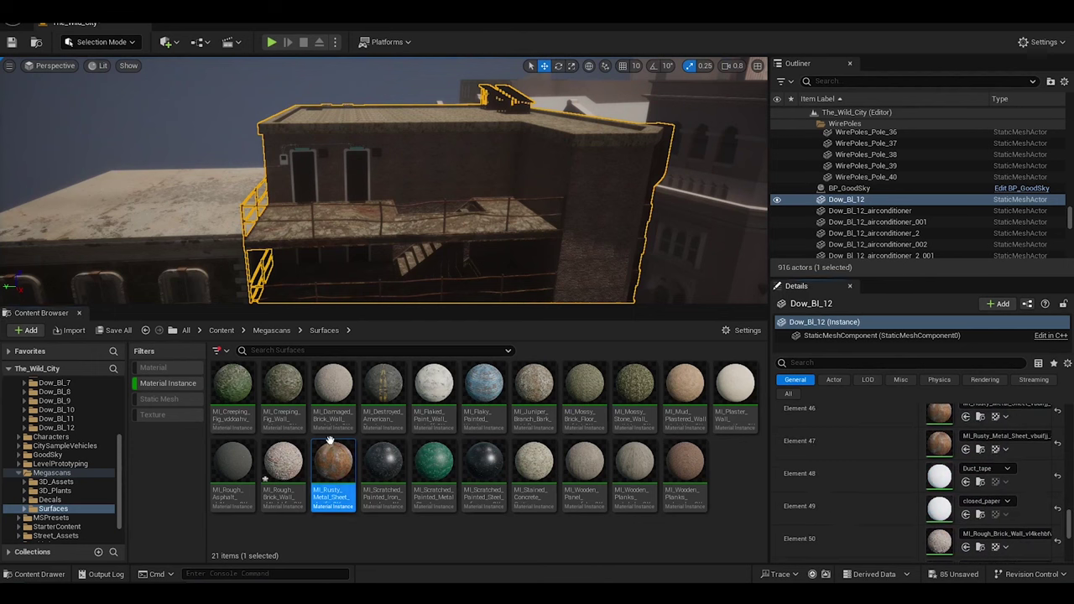
drag(330, 442, 1005, 537)
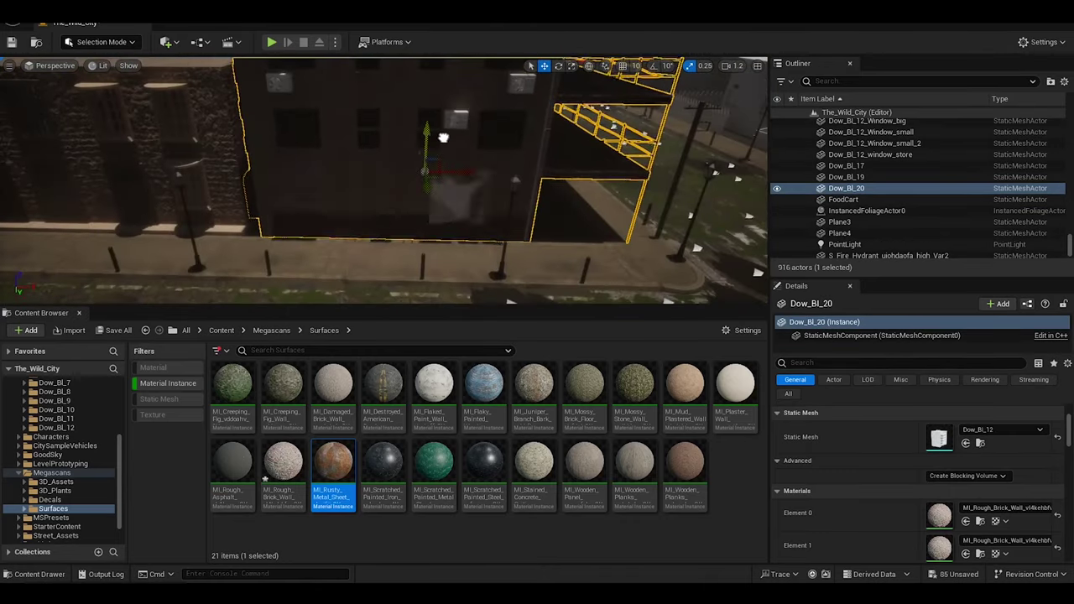
Shift Dow_BL_20 along its Y axis and frame it in the view
key(e)
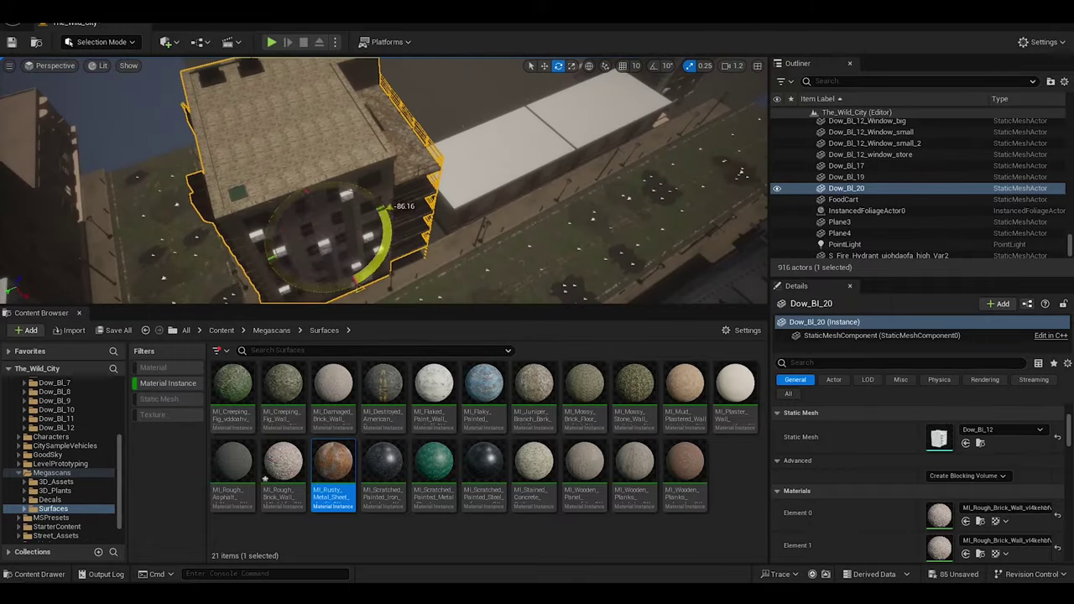
key(w)
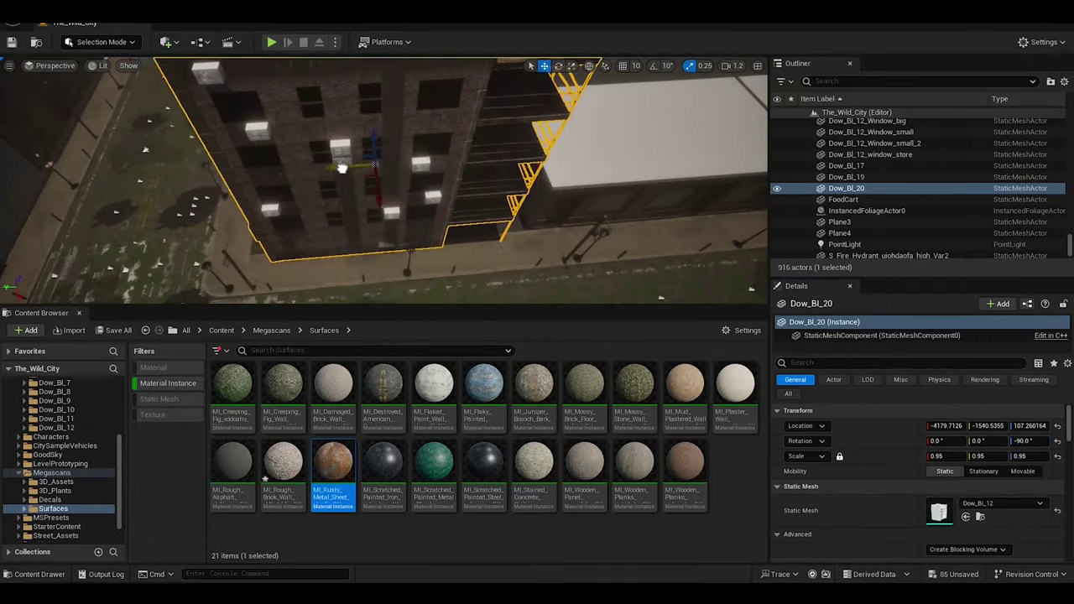
drag(342, 167, 331, 167)
key(f)
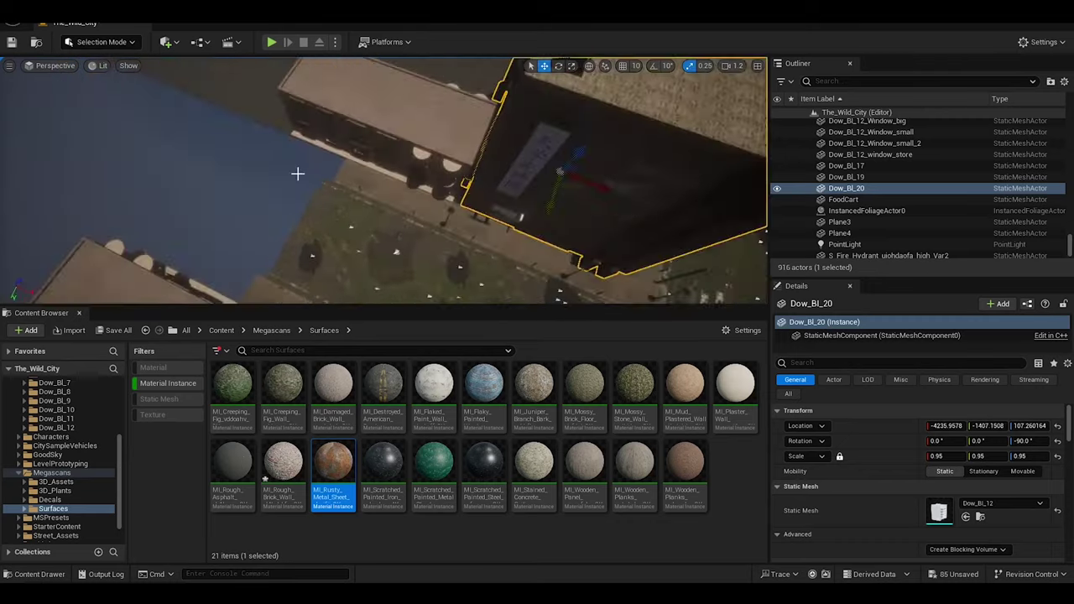
middle_drag(297, 173, 406, 172)
Place the 1.5-scale Dow_BL_21 along the street, checking nearby buildings and the road plane
click(407, 172)
click(477, 285)
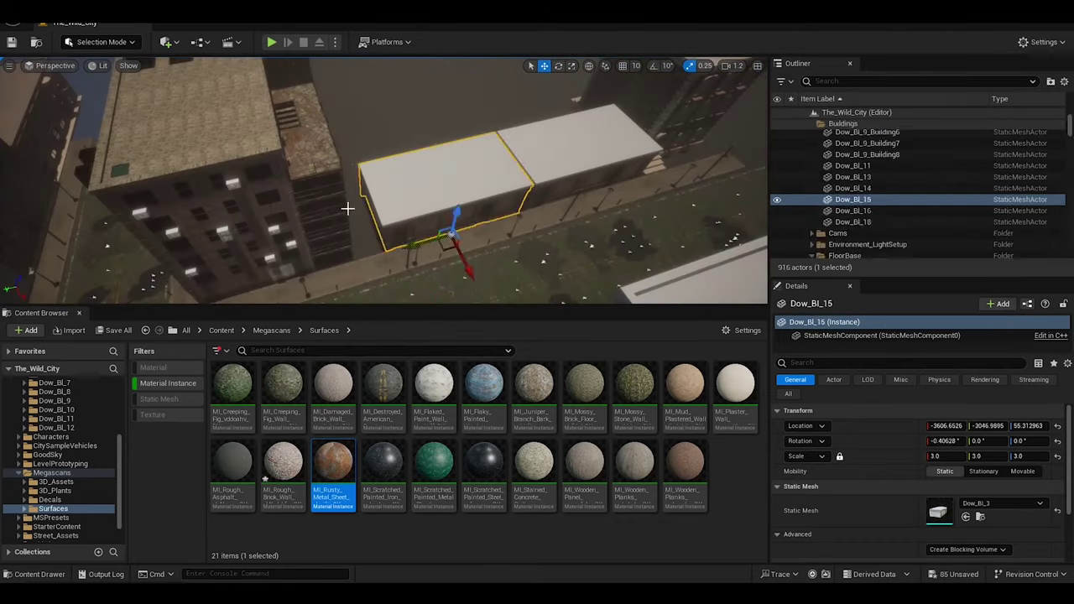
click(616, 147)
click(223, 134)
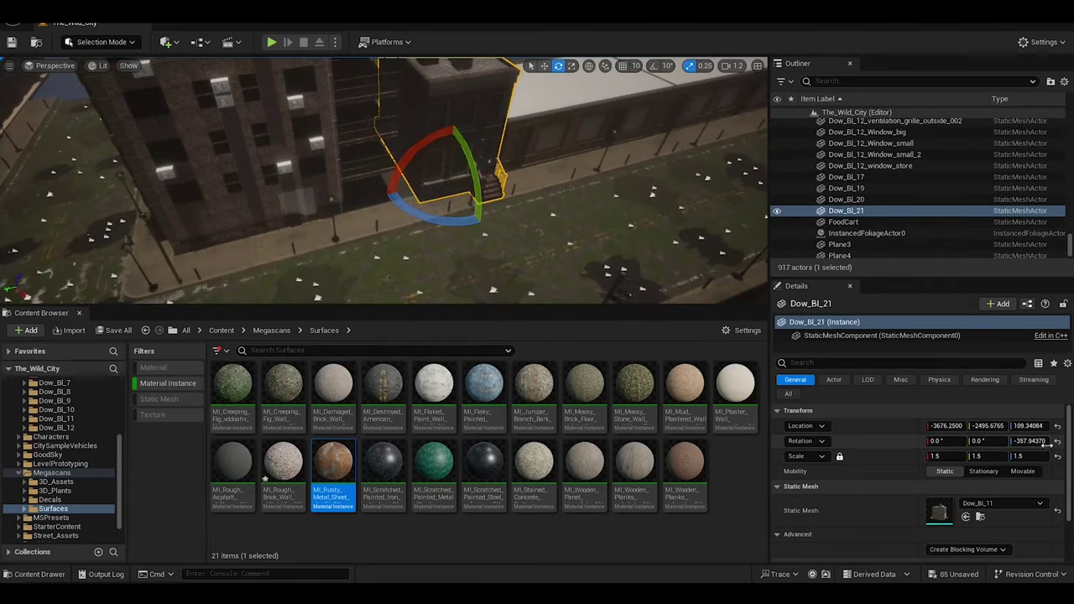
text(360)
right_drag(409, 289, 394, 276)
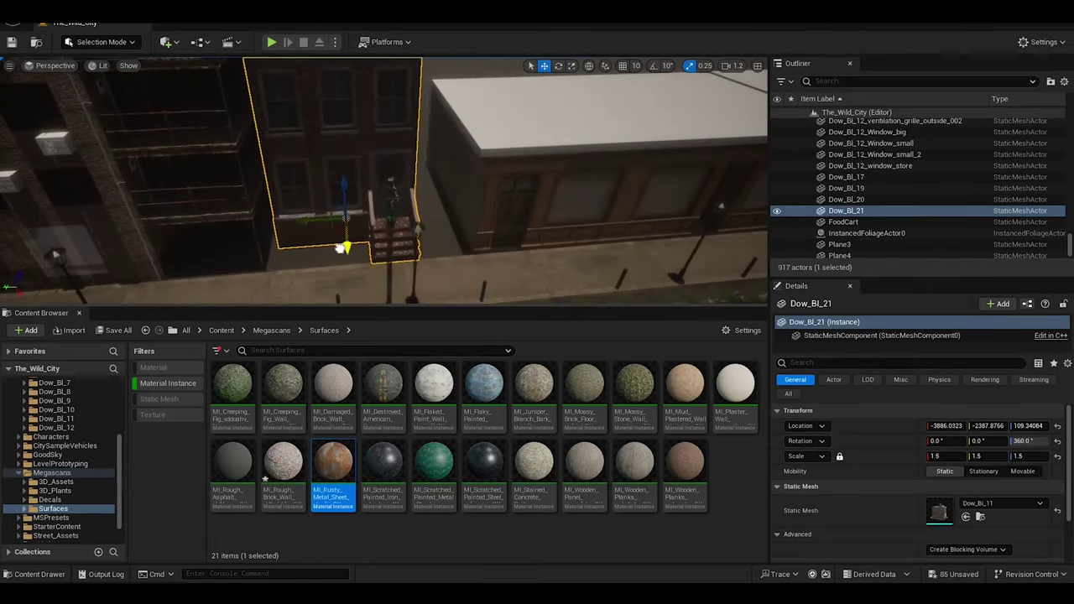
click(479, 187)
key(f)
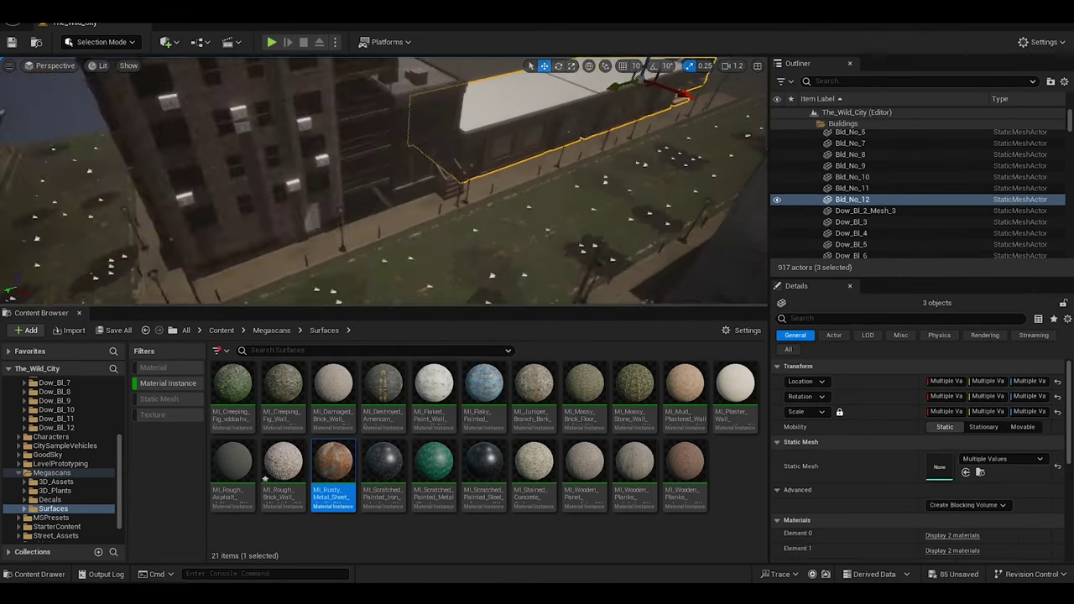
click(386, 277)
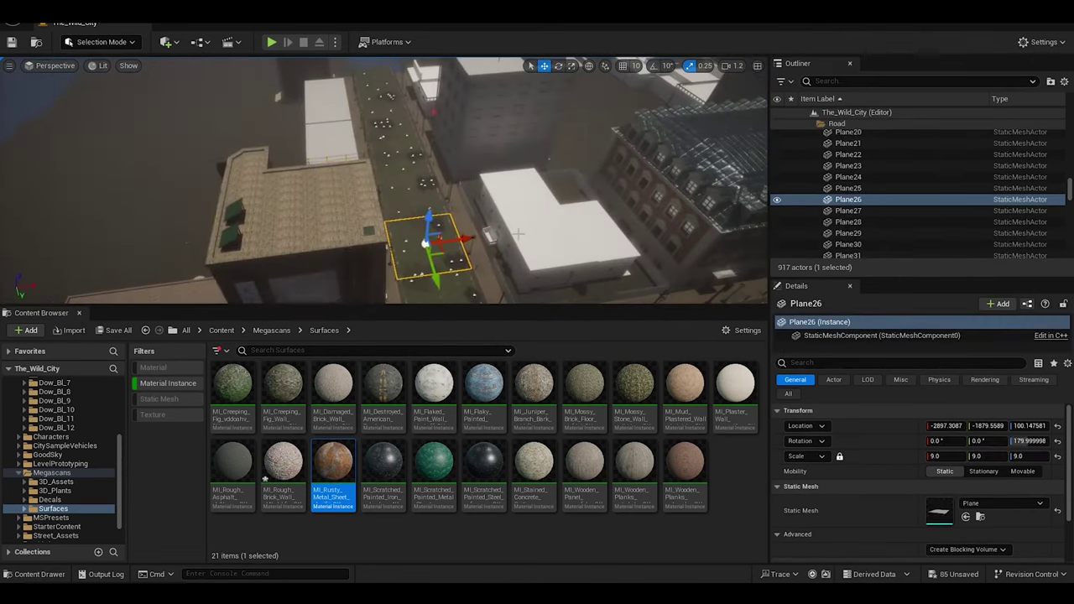
click(324, 192)
Frame Dow_Bl_22 and shift it to X −1533.47
key(f)
key(ctrl+z)
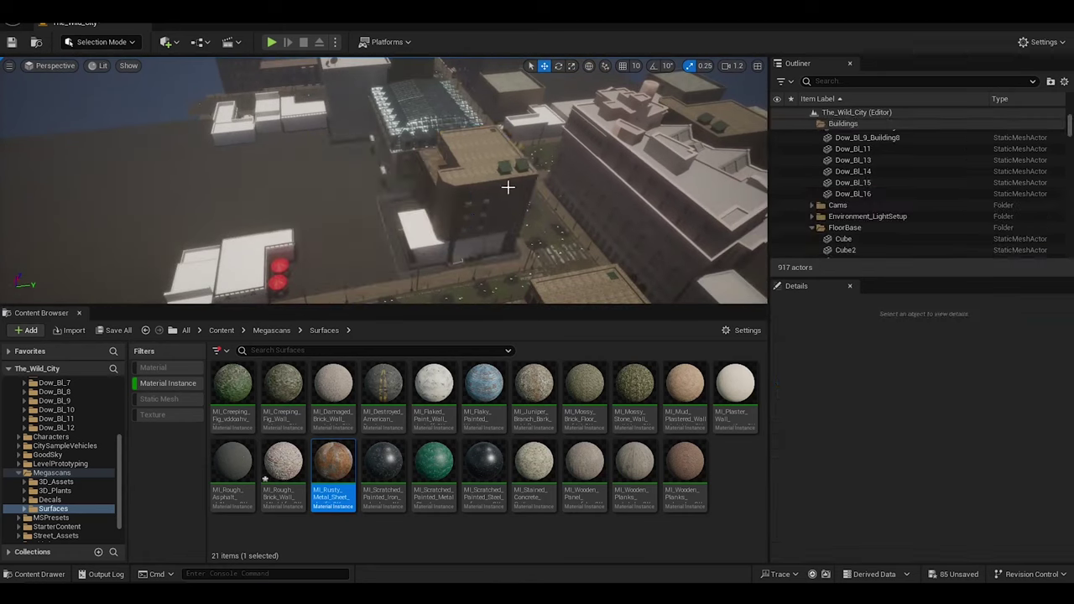
key(e)
key(w)
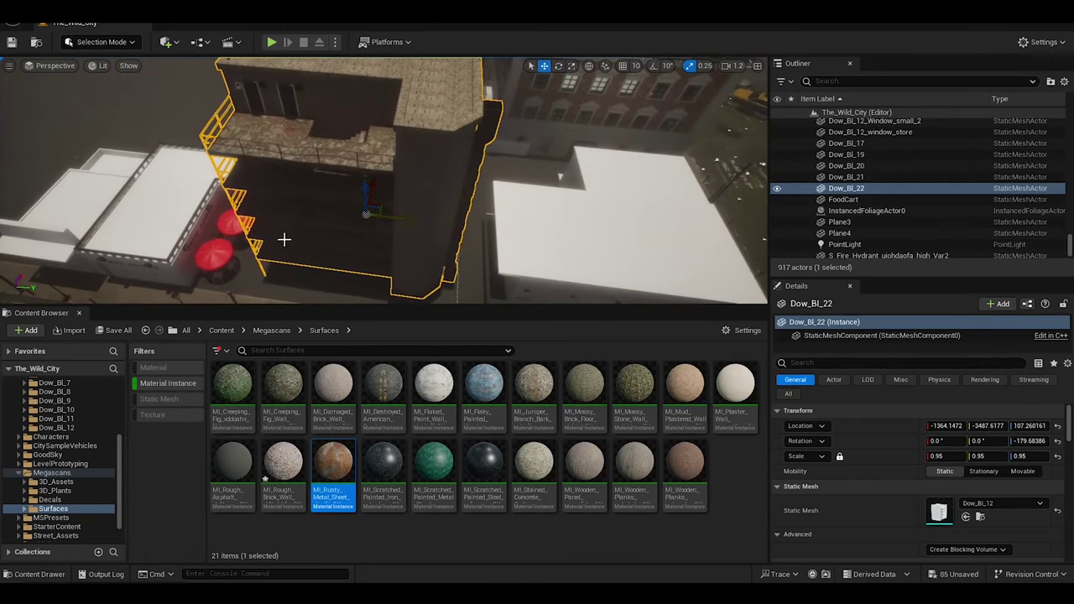
mouse_move(283, 238)
shift+mouse_down()
mouse_move(380, 178)
mouse_move(472, 218)
shift+mouse_up()
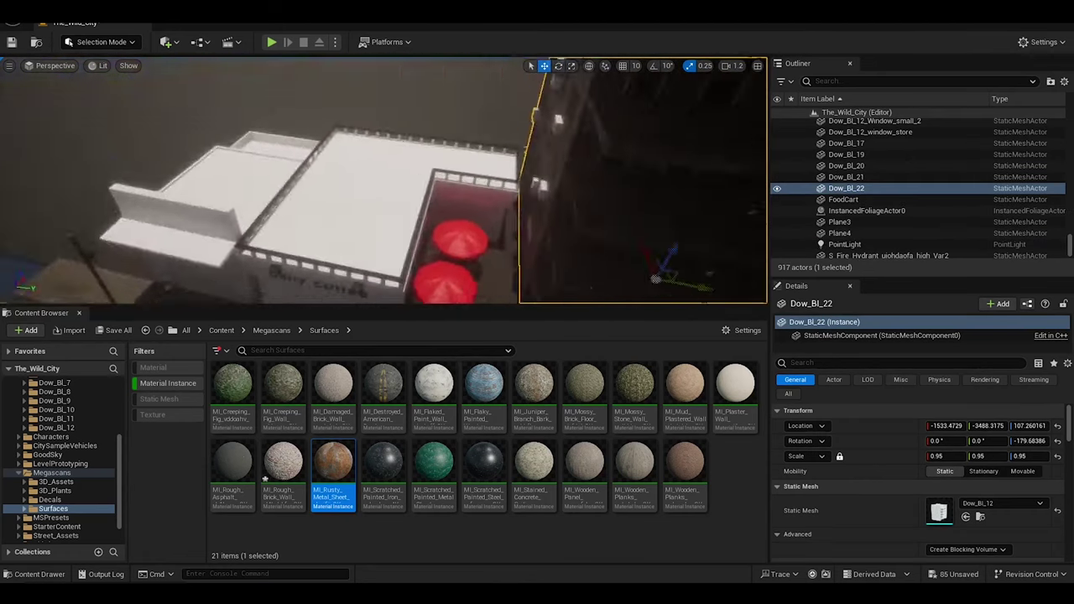
Inspect Dow_Bl_9_Building6 and Building7, then list the 62 materials in Dow_Bl_12's Import folder
click(266, 215)
key(f)
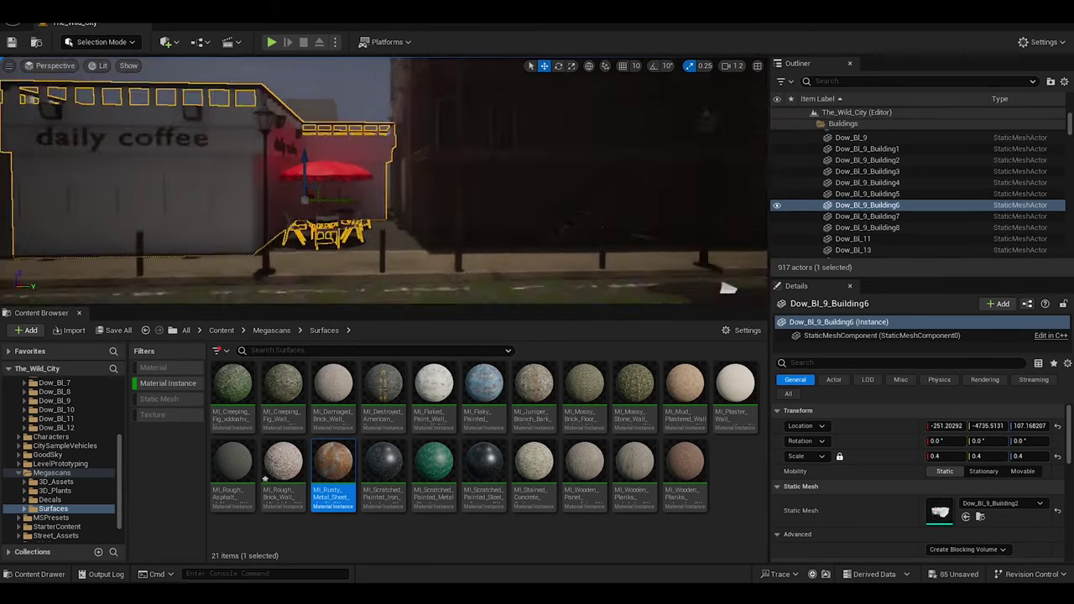
right_click(422, 206)
mouse_move(553, 269)
key(Escape)
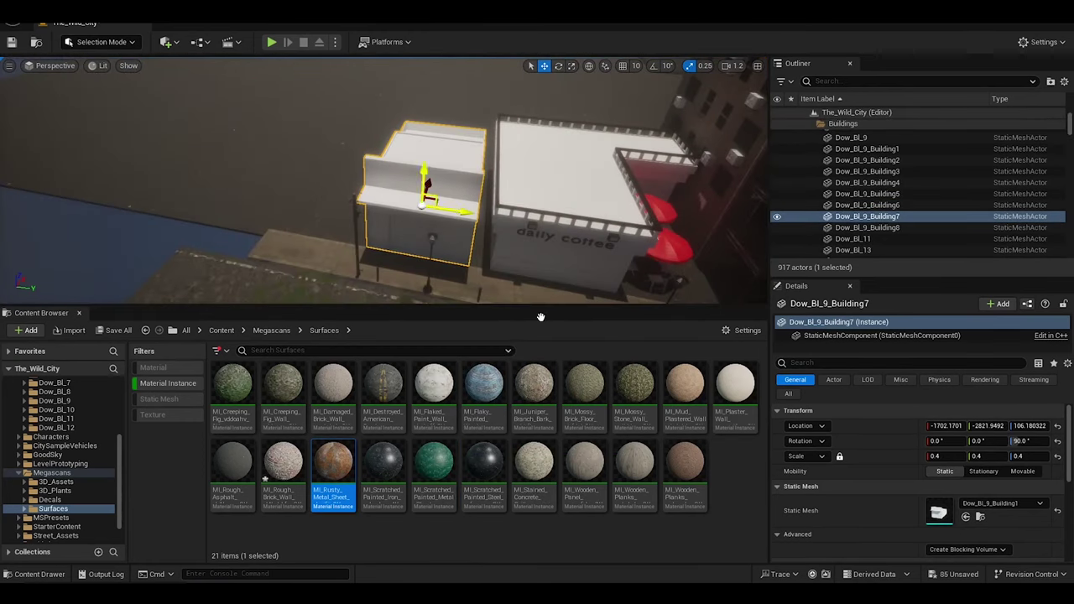
right_drag(462, 211, 500, 210)
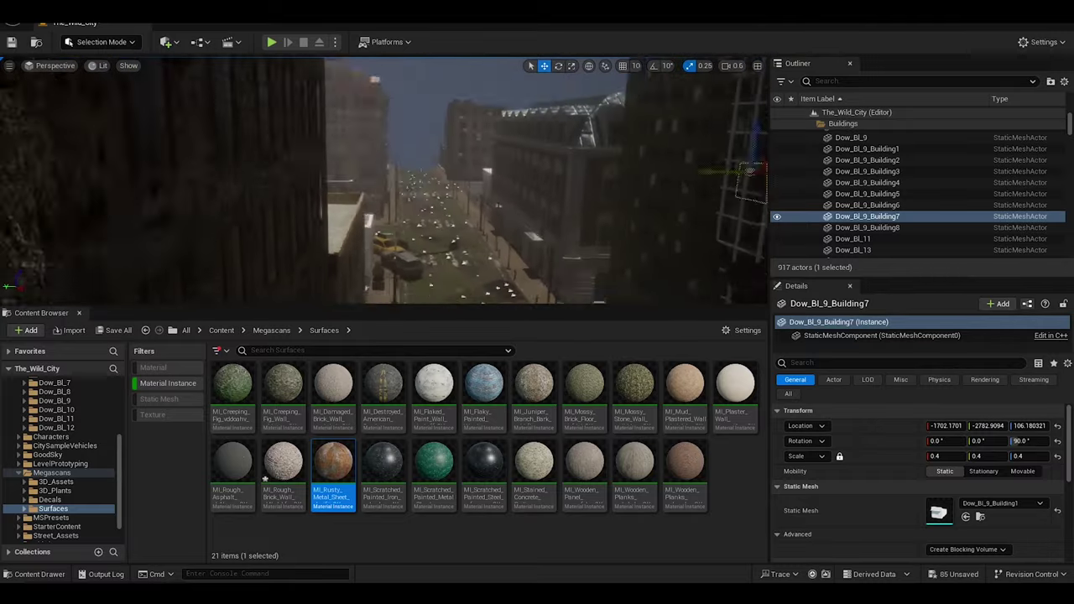
click(56, 427)
Browse the Content Browser to the Dow_Bl_9 Assets folder
click(80, 456)
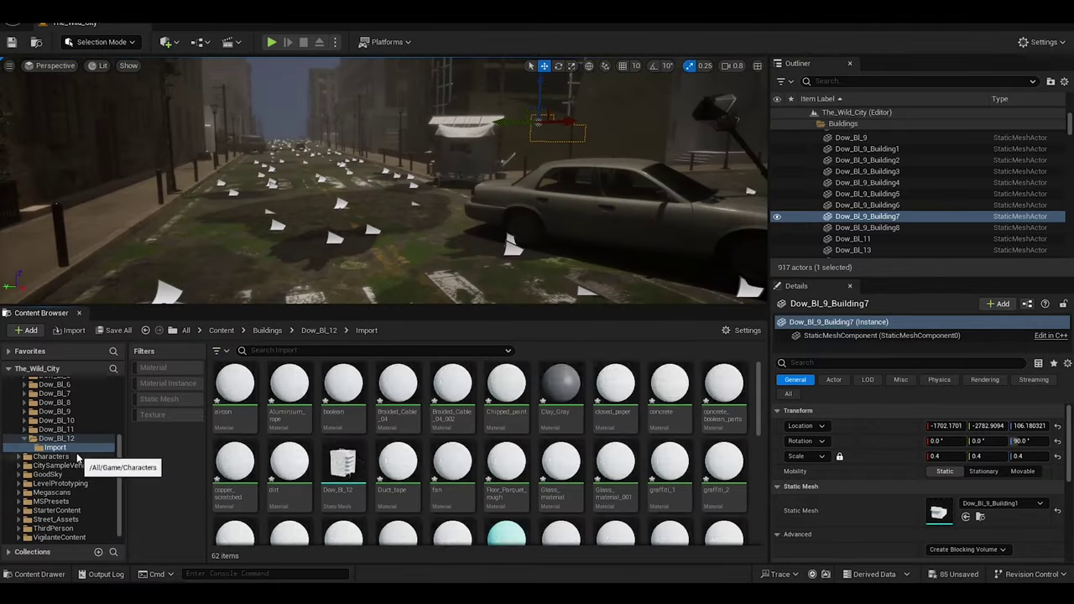
click(86, 421)
click(53, 411)
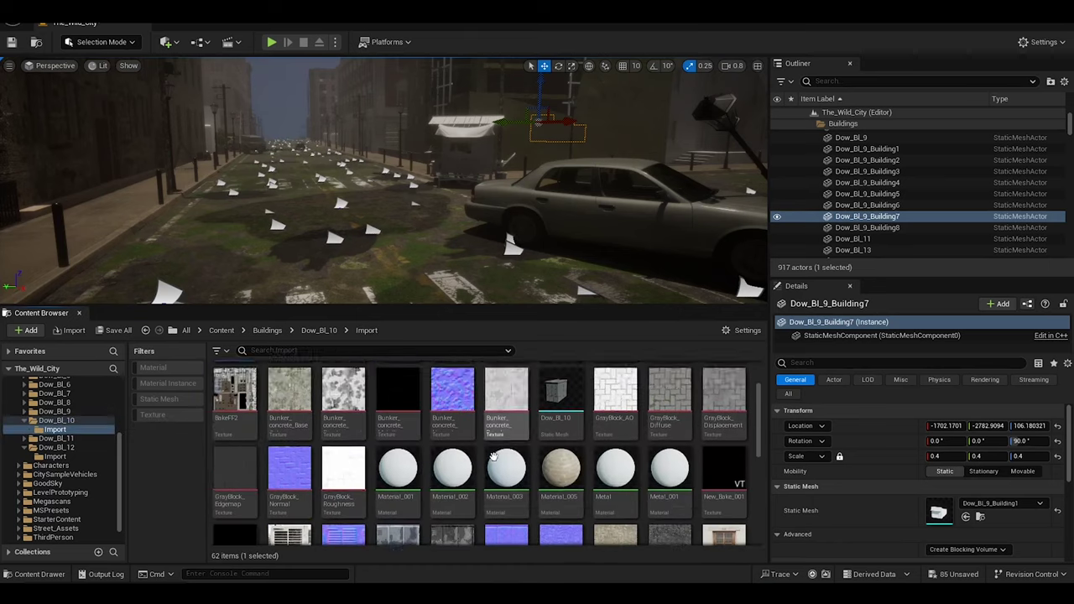
double_click(233, 382)
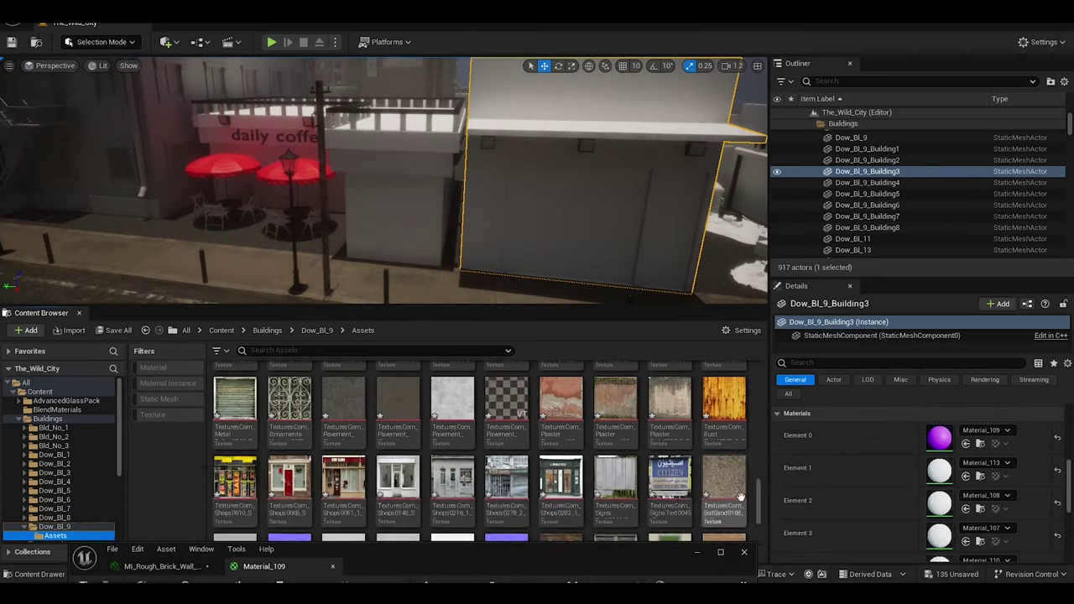
Add the Ornaments texture to Material_109's graph and connect it
drag(753, 470, 758, 507)
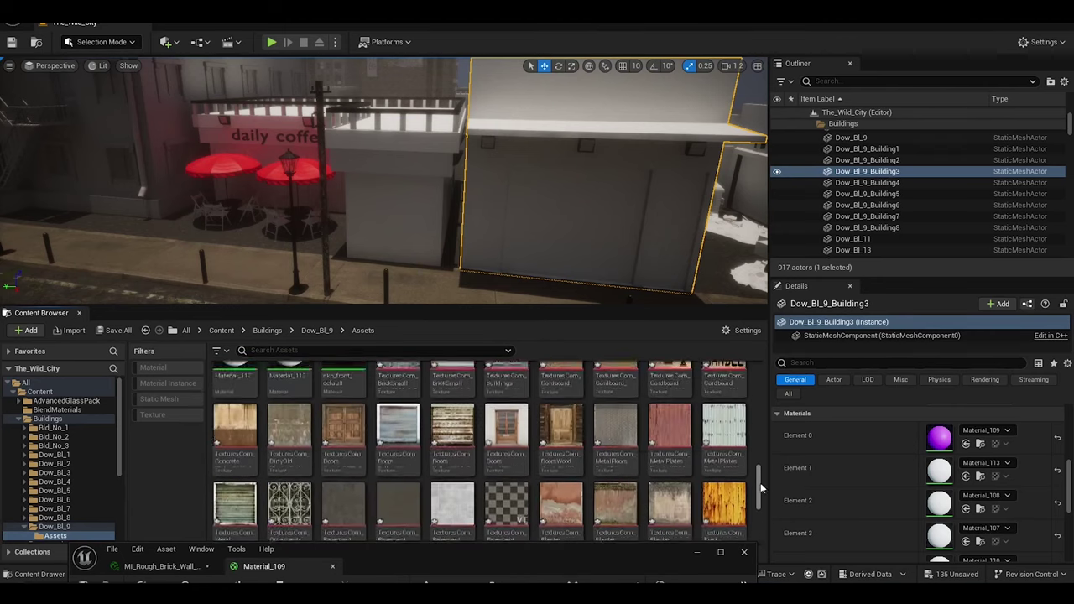
drag(758, 508, 758, 497)
drag(289, 422, 364, 537)
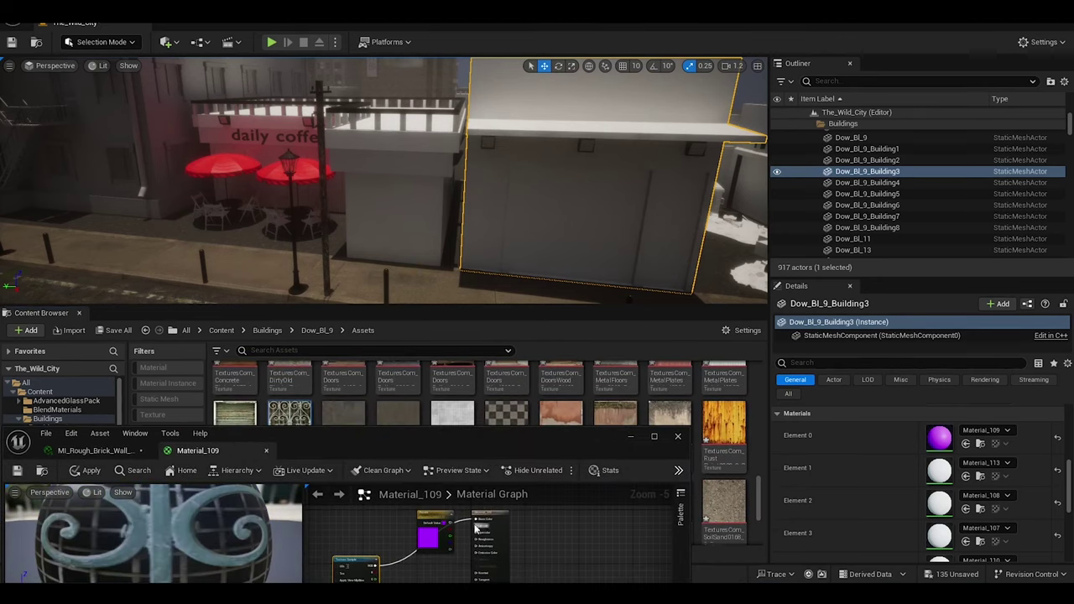
drag(474, 527, 474, 529)
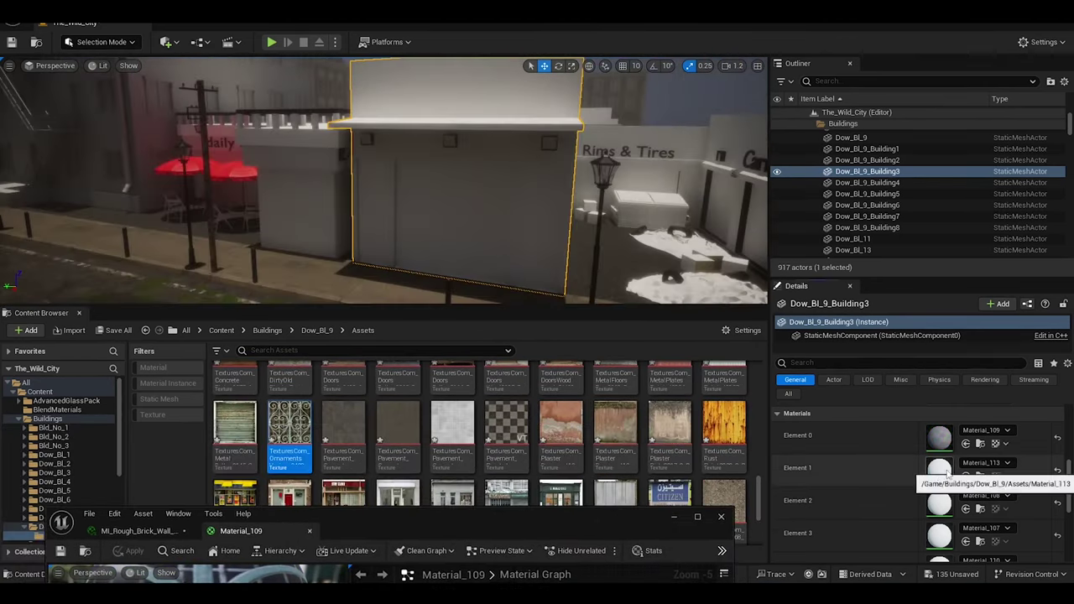
Recolour Material_113 blue
double_click(939, 470)
click(603, 484)
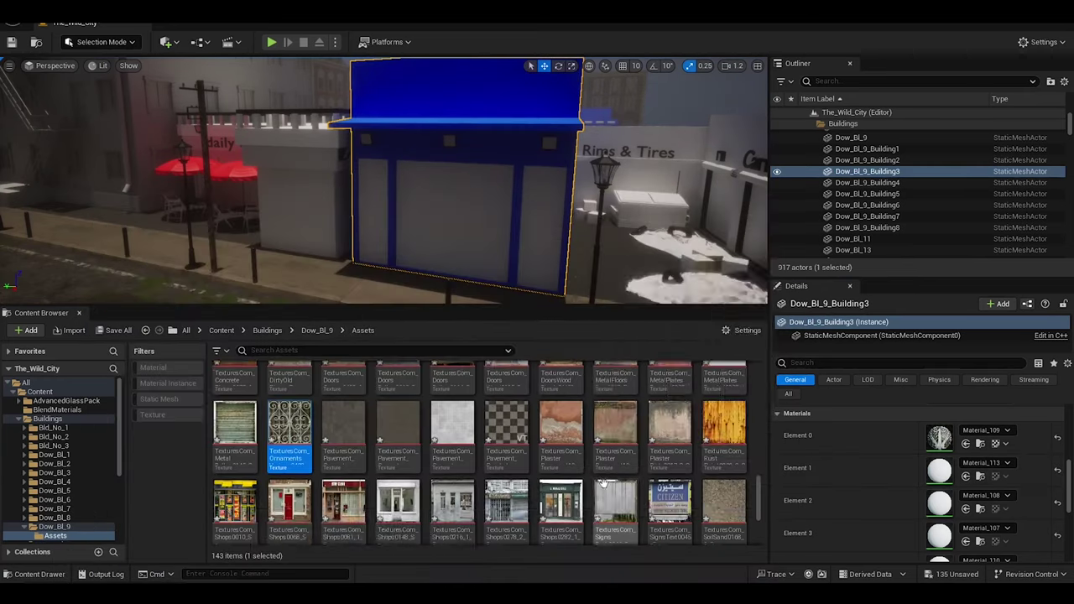
scroll(603, 484, up, 3)
scroll(758, 486, down, 1)
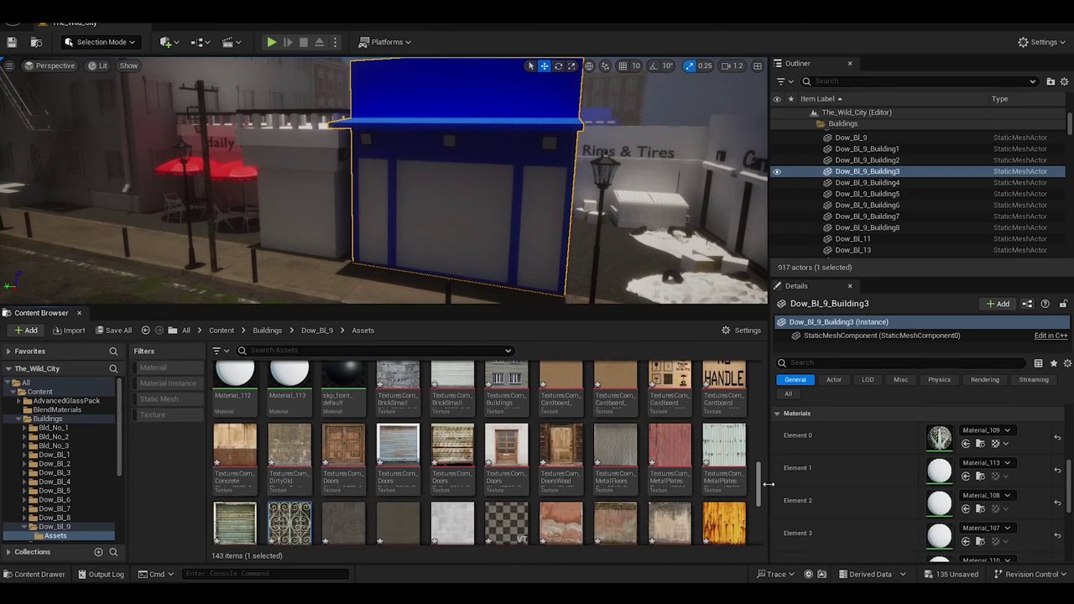
scroll(765, 482, up, 1)
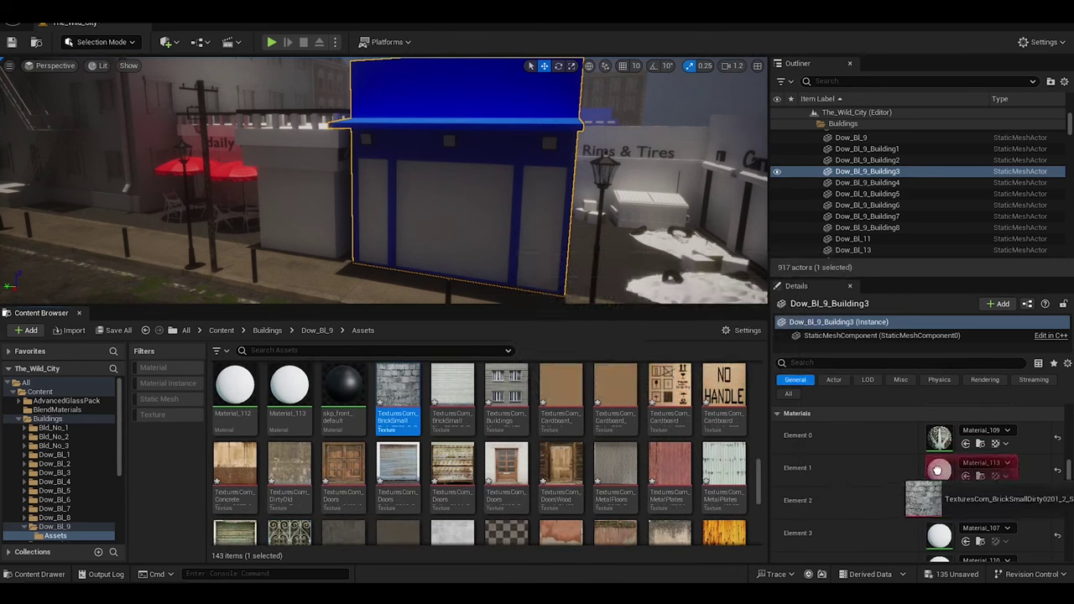
double_click(939, 469)
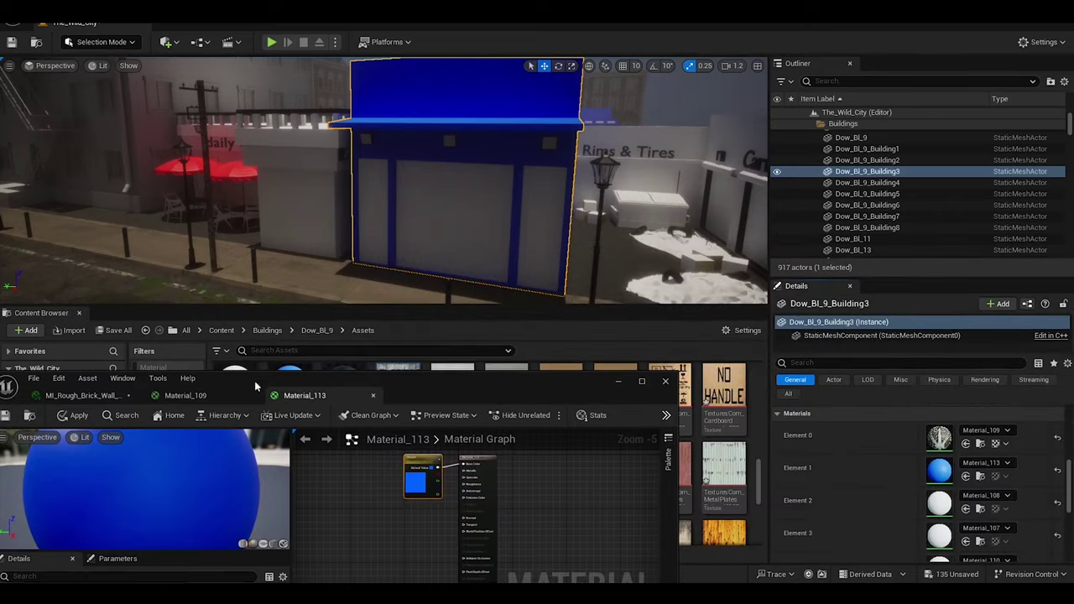
Close the Material_108 and Material_113 editors and head toward the Megascans folders
drag(256, 385, 540, 479)
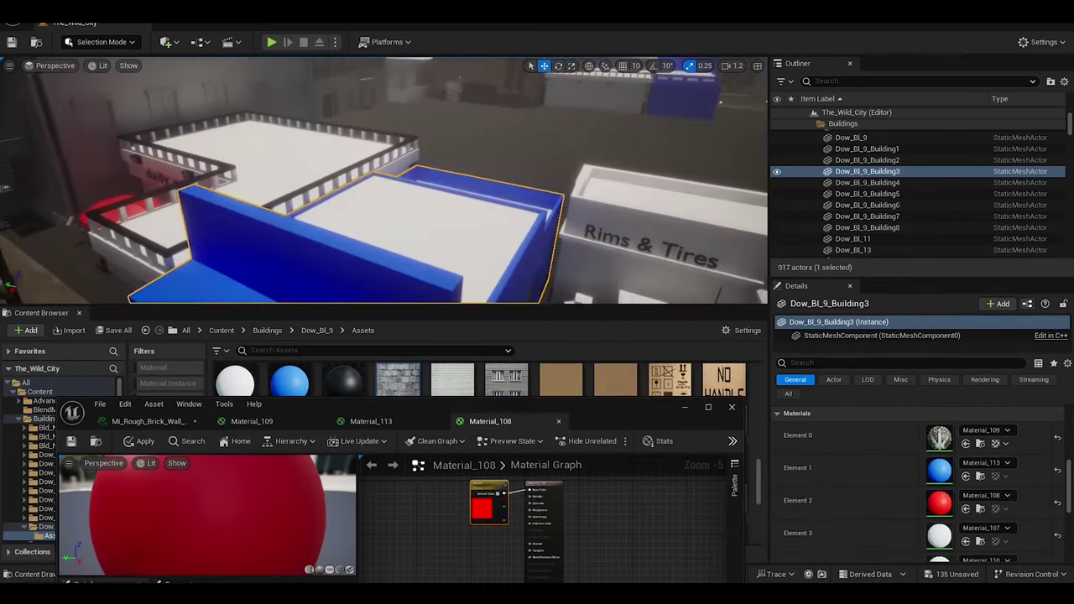
click(558, 422)
click(439, 421)
click(684, 409)
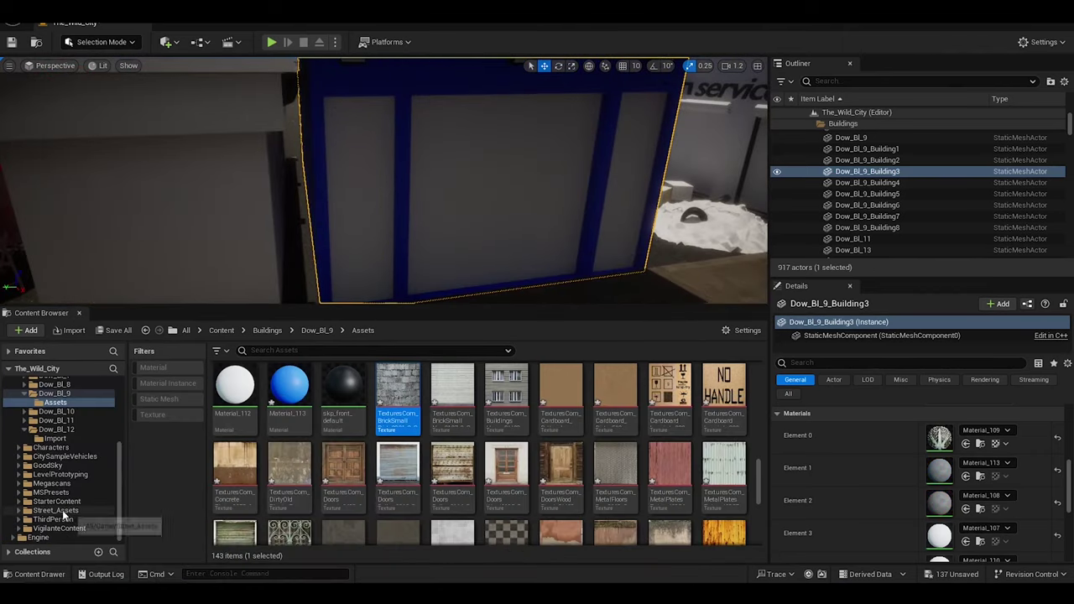
click(53, 519)
Try plaster, rough brick, wooden planks and damaged brick on Element 1, keeping MI_Mud_Plastered_Wall
scroll(79, 503, down, 2)
click(55, 483)
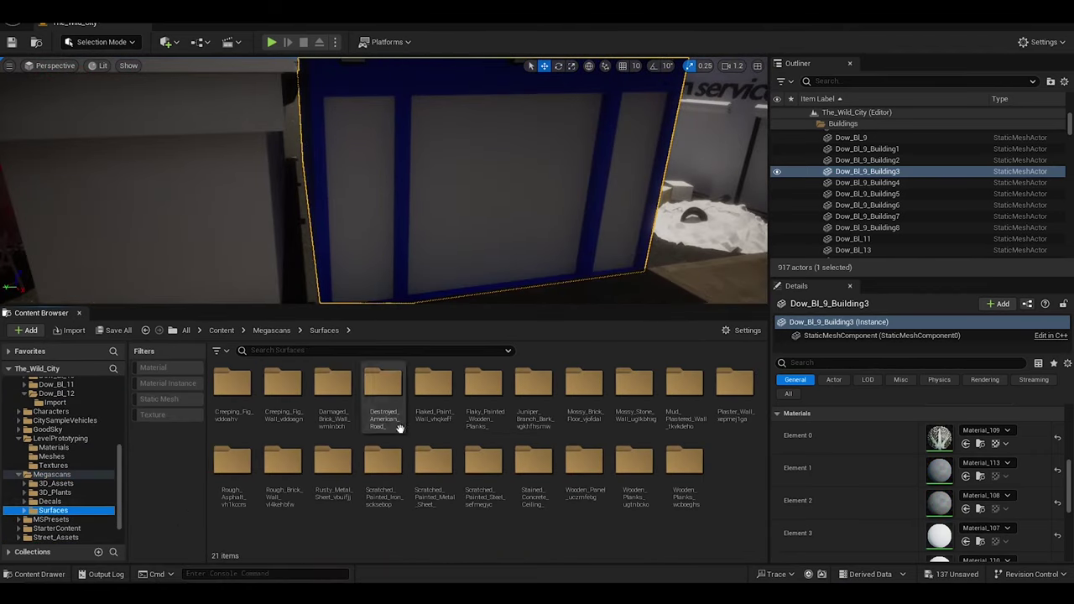
click(53, 510)
click(735, 394)
click(966, 476)
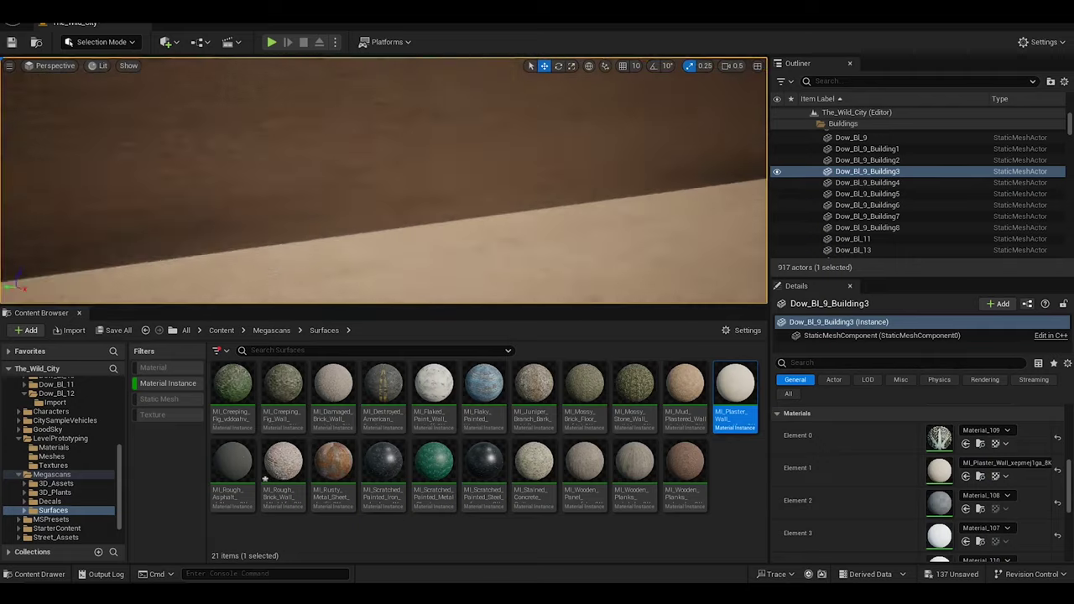
click(282, 470)
click(966, 475)
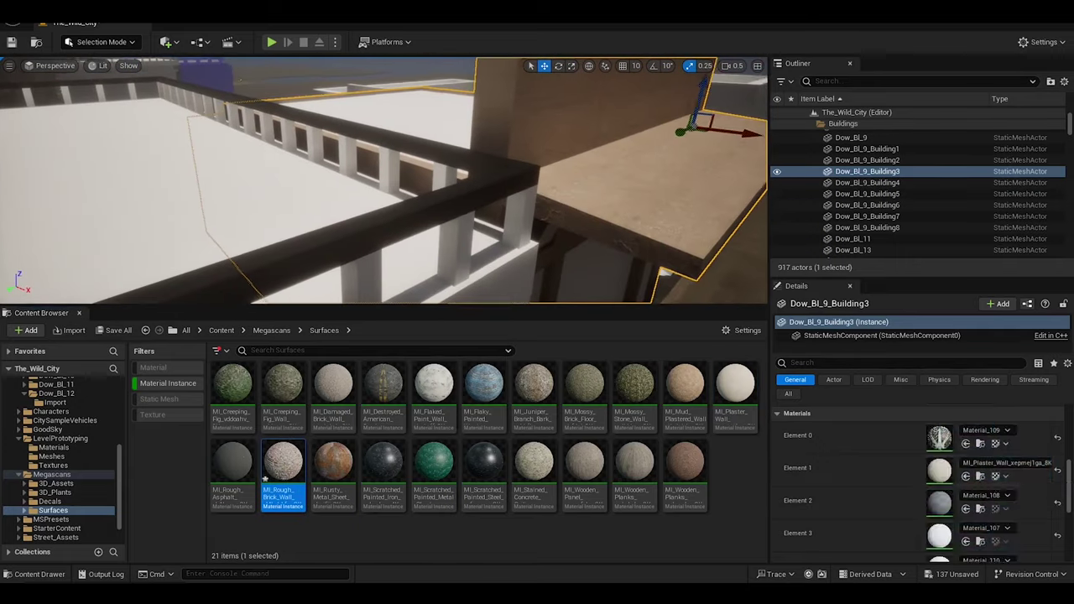
click(698, 470)
click(966, 476)
drag(941, 488, 940, 482)
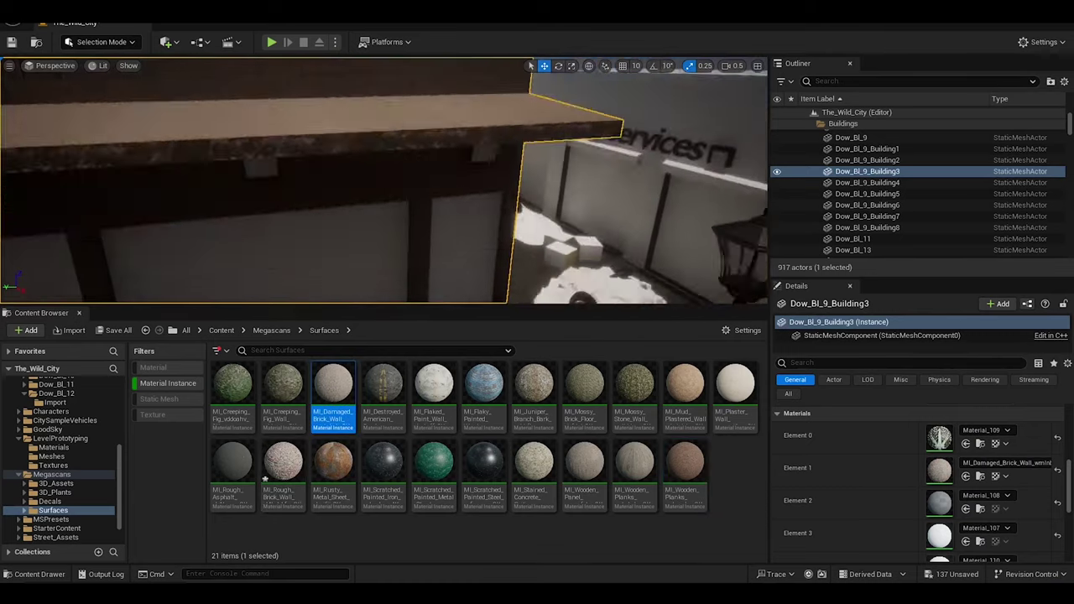
drag(685, 386, 939, 471)
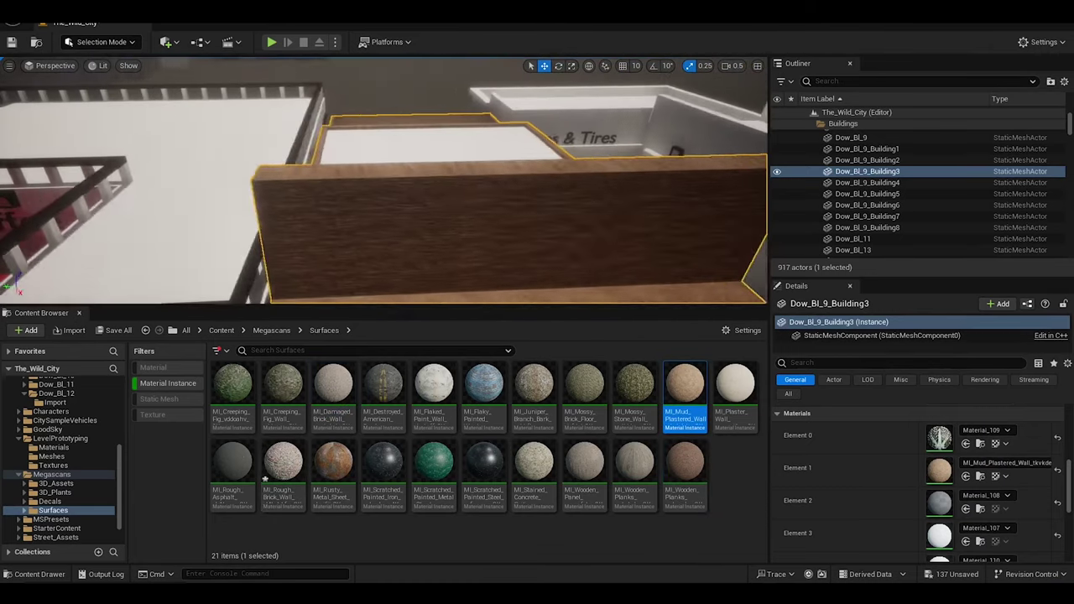
Set Element 4's Material_110 colour to orange
scroll(1059, 507, down, 3)
scroll(1062, 510, down, 1)
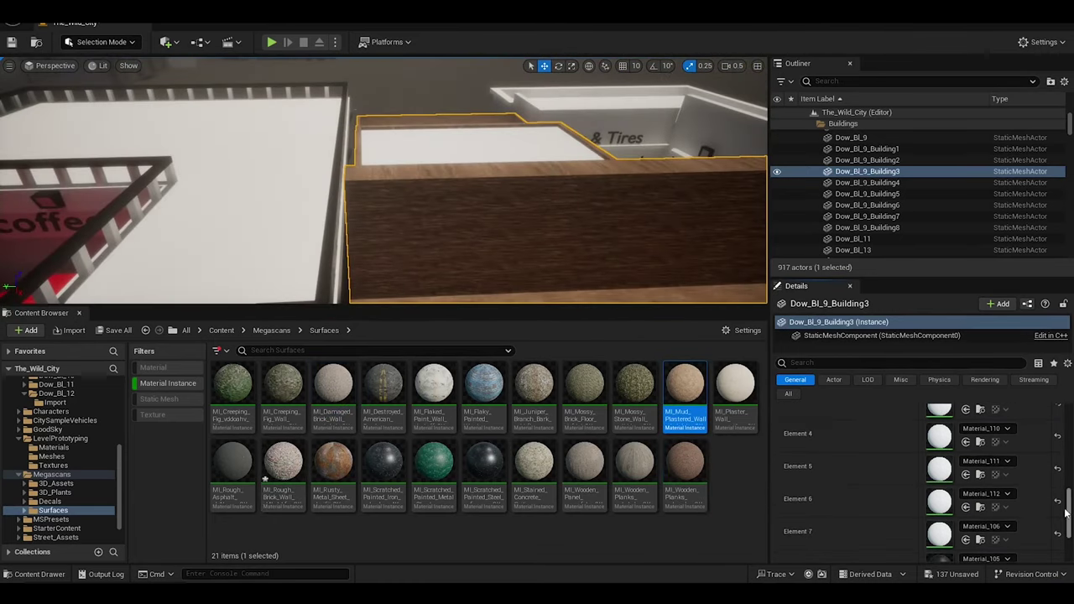
double_click(940, 436)
click(348, 467)
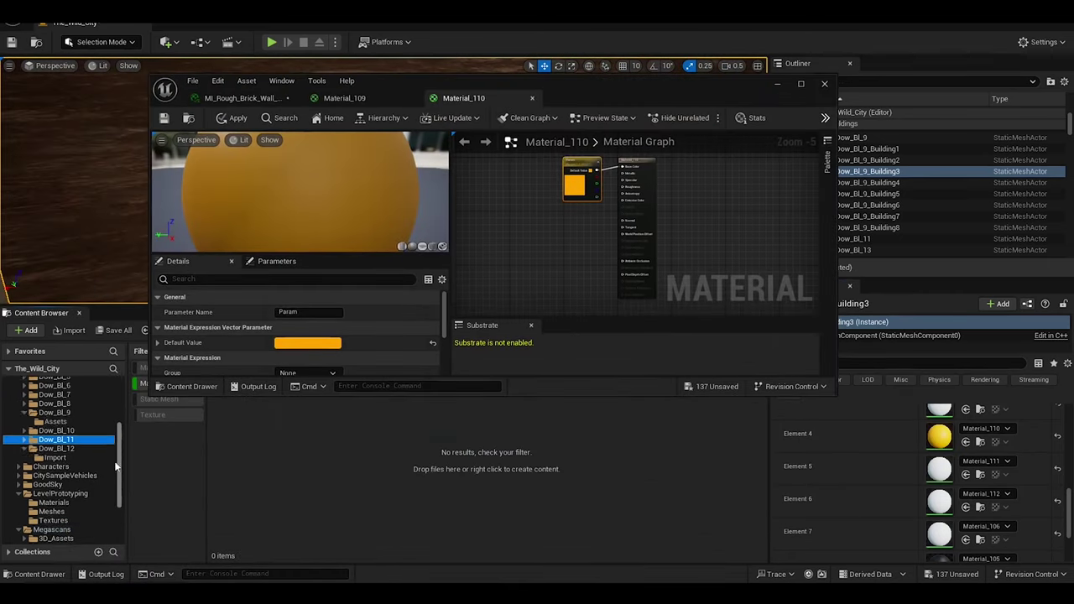
Move the material editor aside and browse to the Dow_Bl_9 Assets folder
scroll(115, 467, up, 2)
click(55, 450)
drag(375, 93, 380, 39)
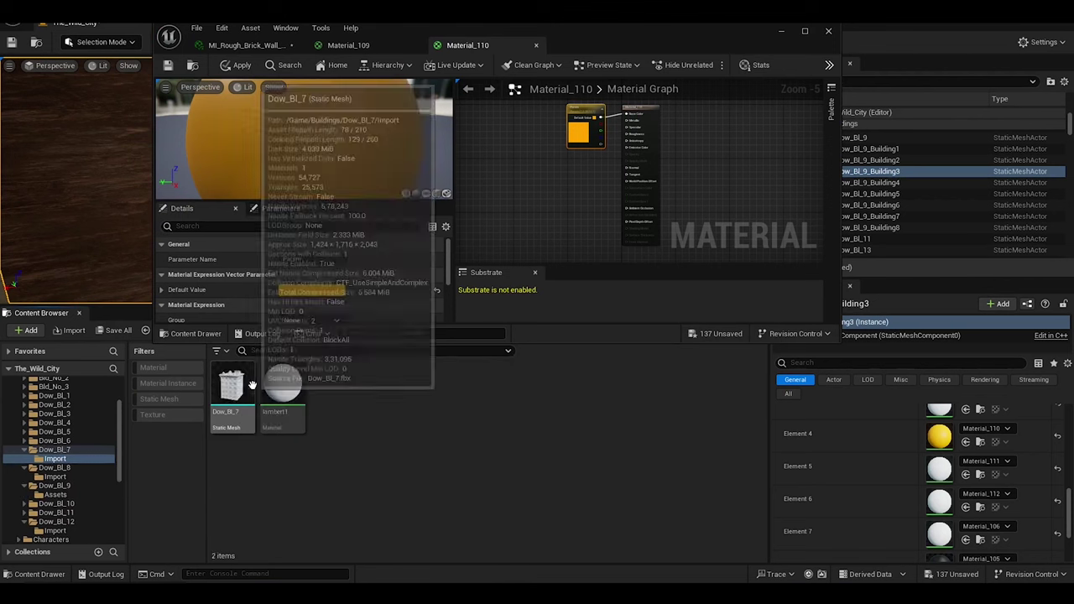
click(59, 477)
click(55, 494)
click(55, 503)
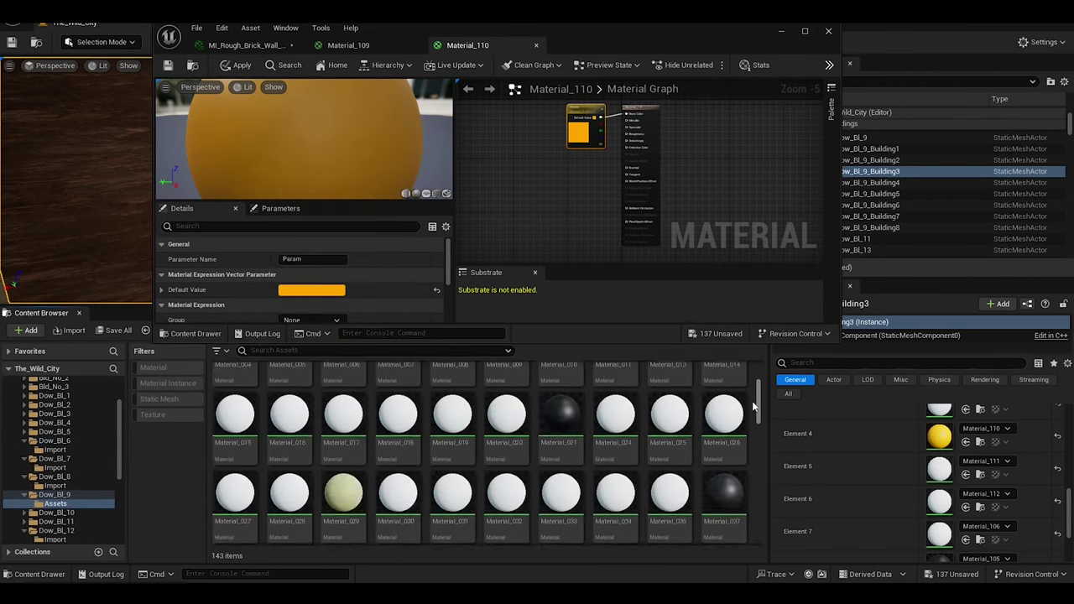
scroll(486, 453, down, 10)
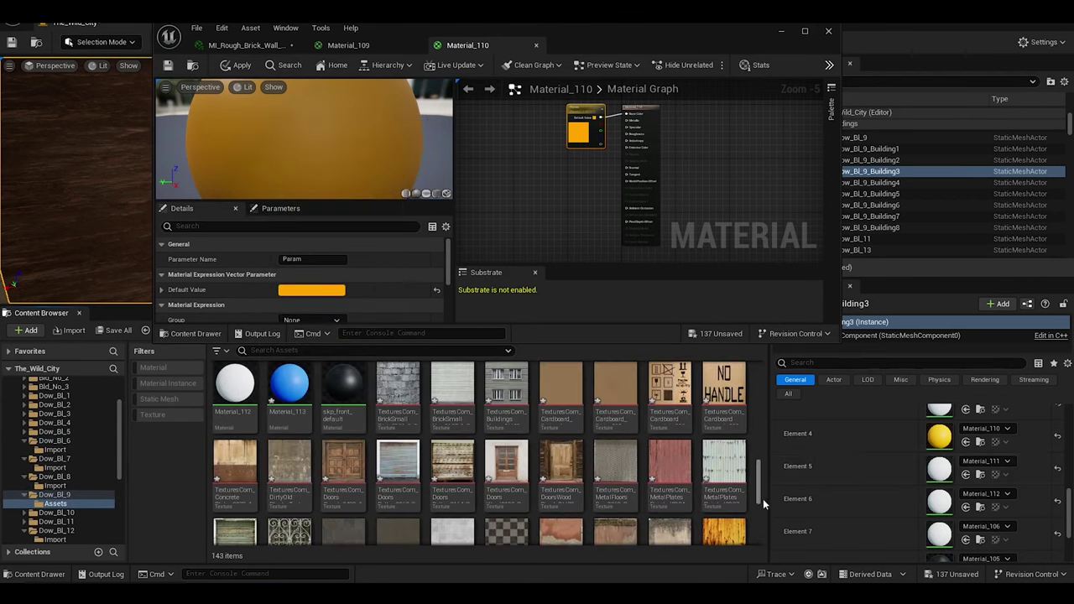
Bring a wood texture into Material_110's graph and wire it to Base Color
drag(518, 199, 624, 115)
drag(582, 39, 563, 316)
right_drag(472, 160, 402, 168)
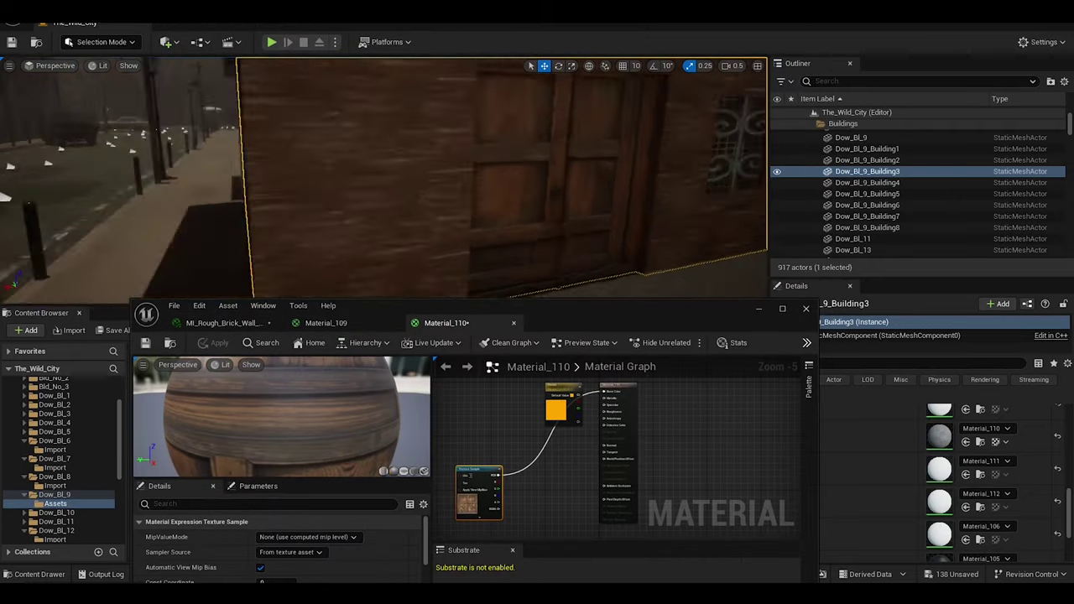
mouse_move(563, 317)
mouse_down()
mouse_move(540, 88)
mouse_move(549, 106)
mouse_up()
scroll(520, 461, down, 2)
scroll(294, 495, down, 2)
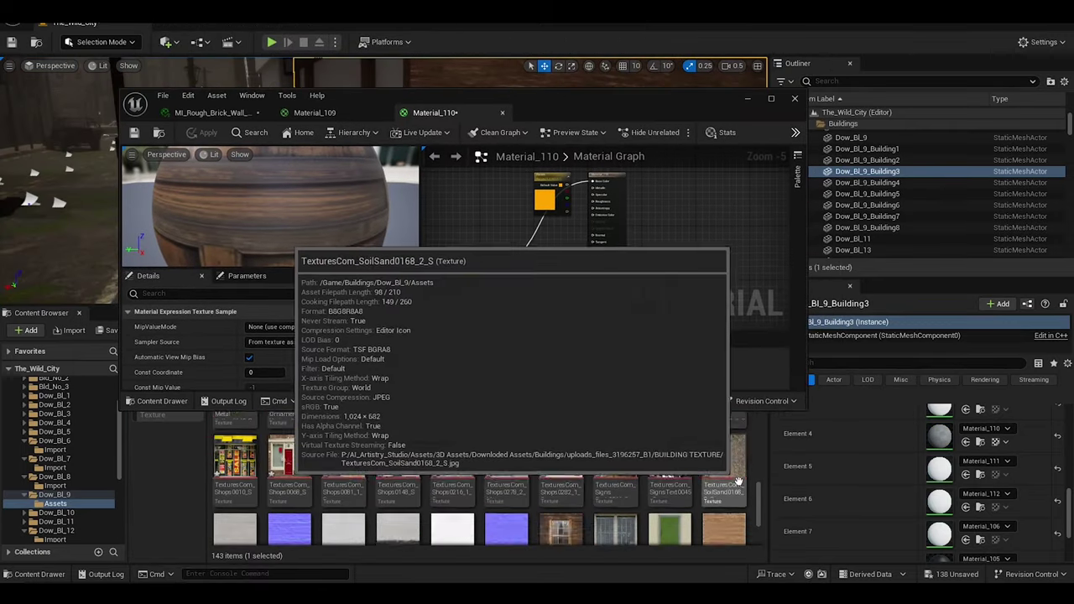
scroll(621, 463, down, 2)
scroll(504, 478, up, 5)
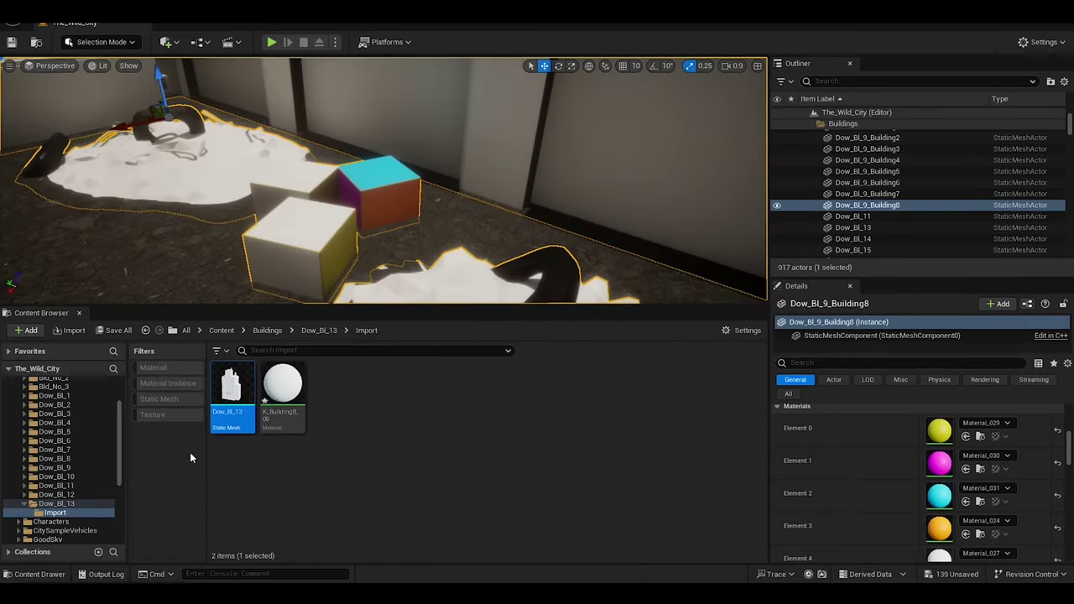
Open Dow_Bl_9 Assets, inspect Materials 030, 031 and 024, then close their editors
click(55, 476)
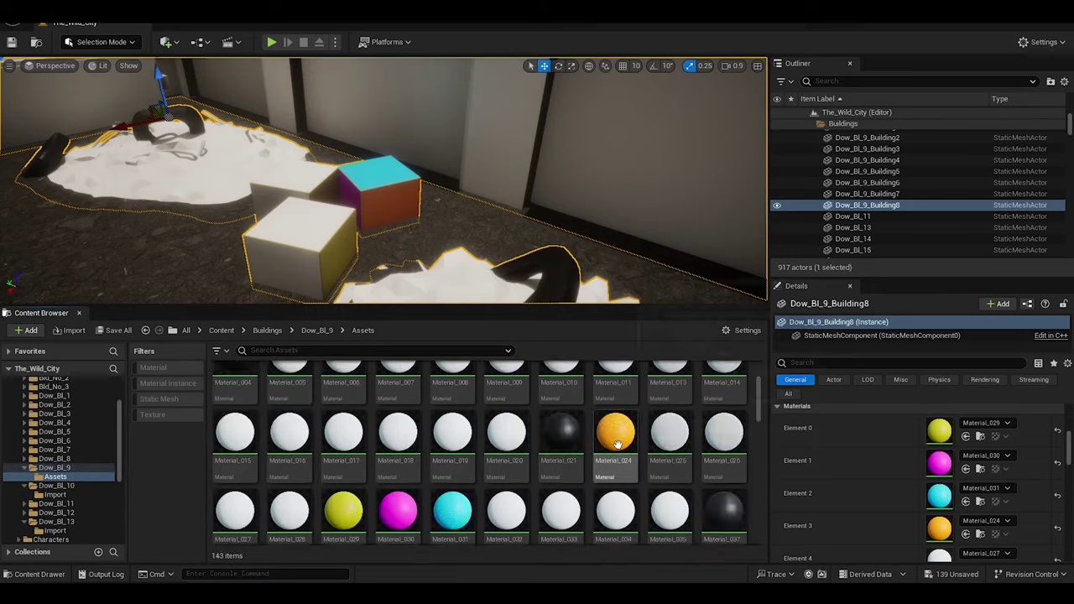
right_click(616, 398)
drag(537, 478, 760, 474)
scroll(760, 476, down, 1)
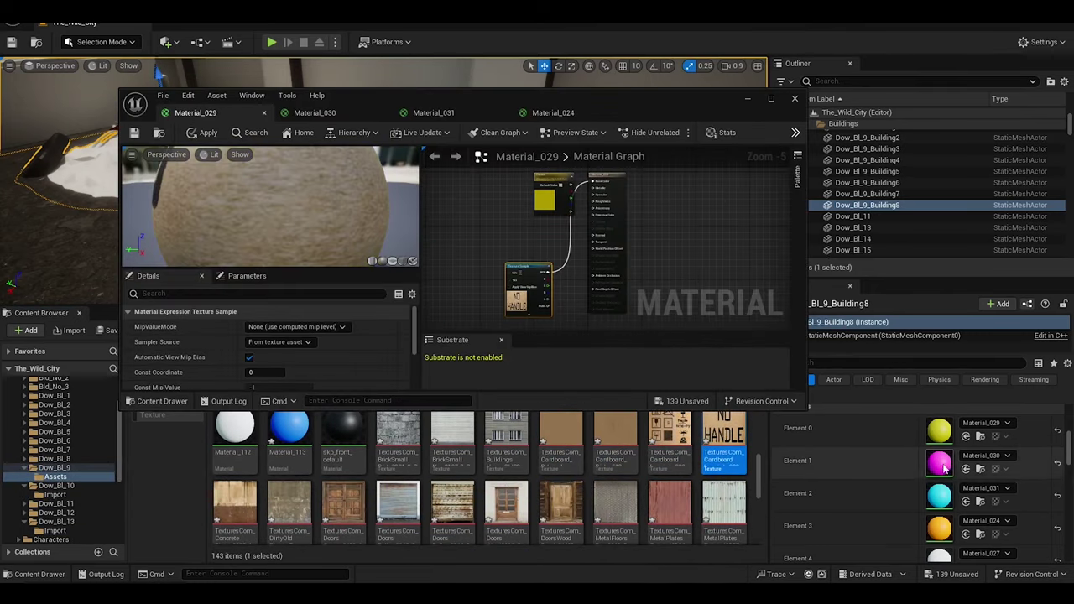
double_click(940, 459)
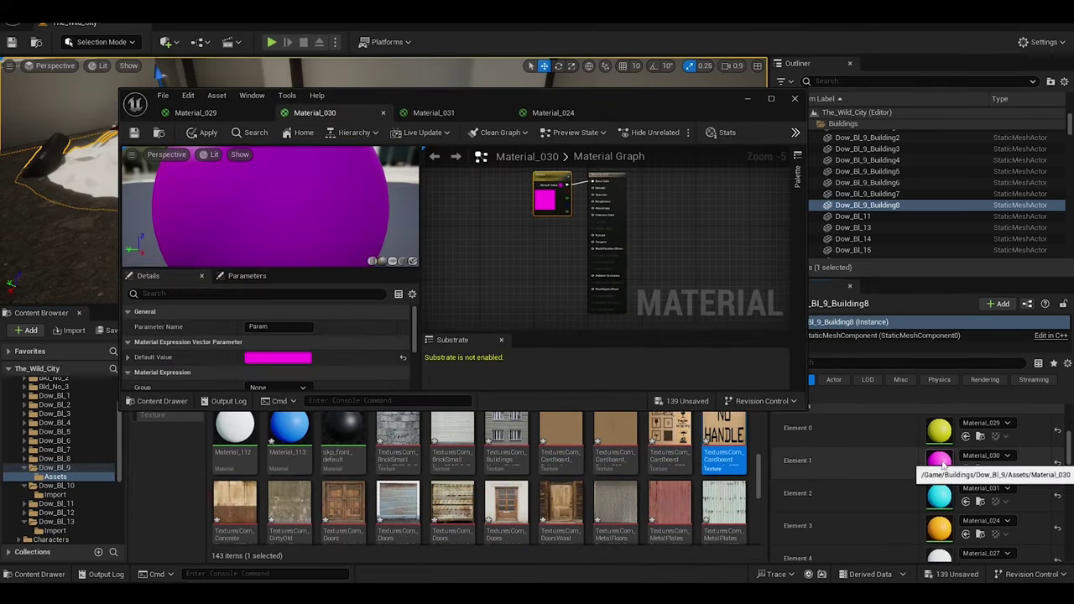
double_click(939, 493)
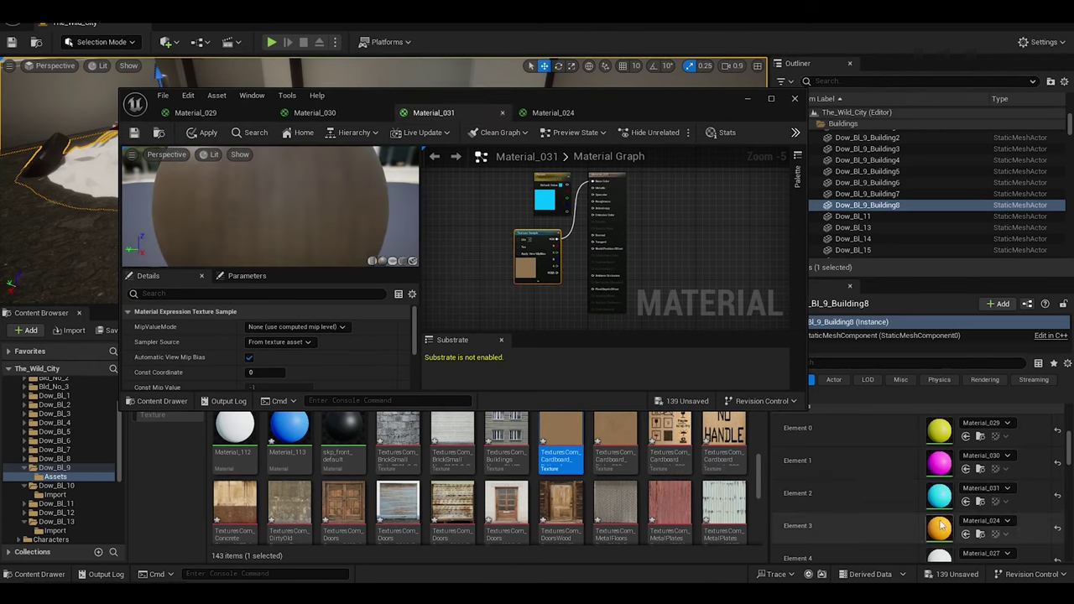
double_click(939, 526)
click(249, 113)
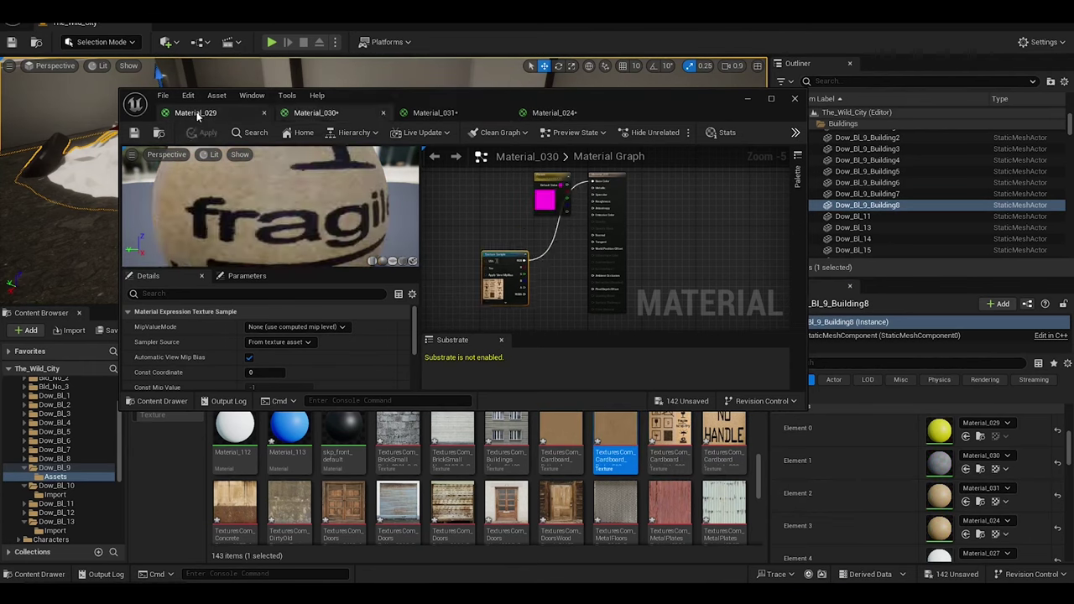
click(248, 112)
click(249, 112)
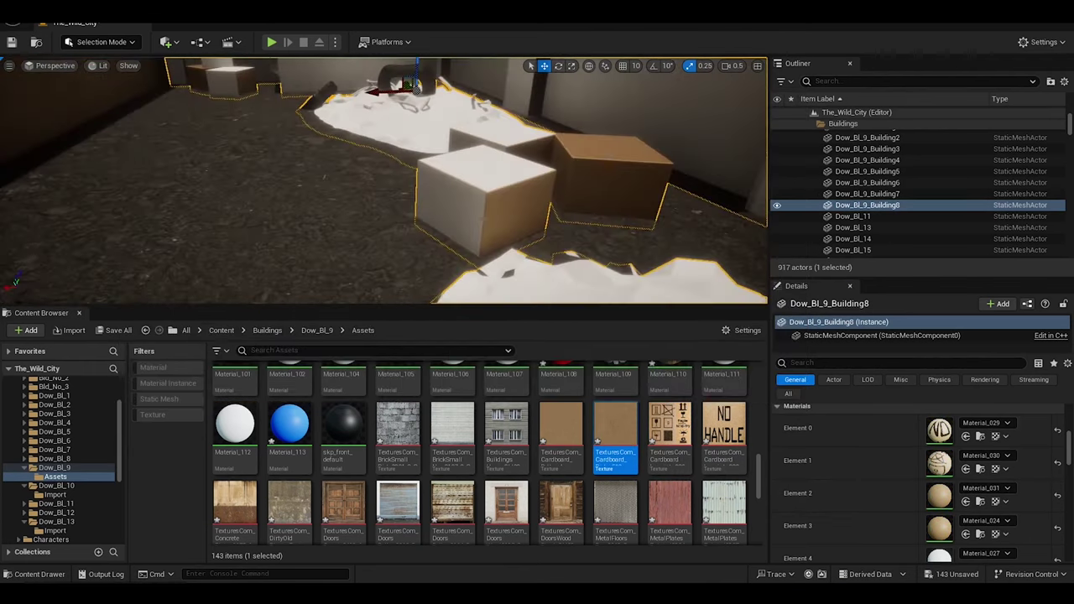
Colour Material_027 cyan and Material_028 blue
scroll(923, 486, down, 2)
double_click(938, 466)
click(552, 193)
click(277, 356)
click(444, 560)
click(795, 98)
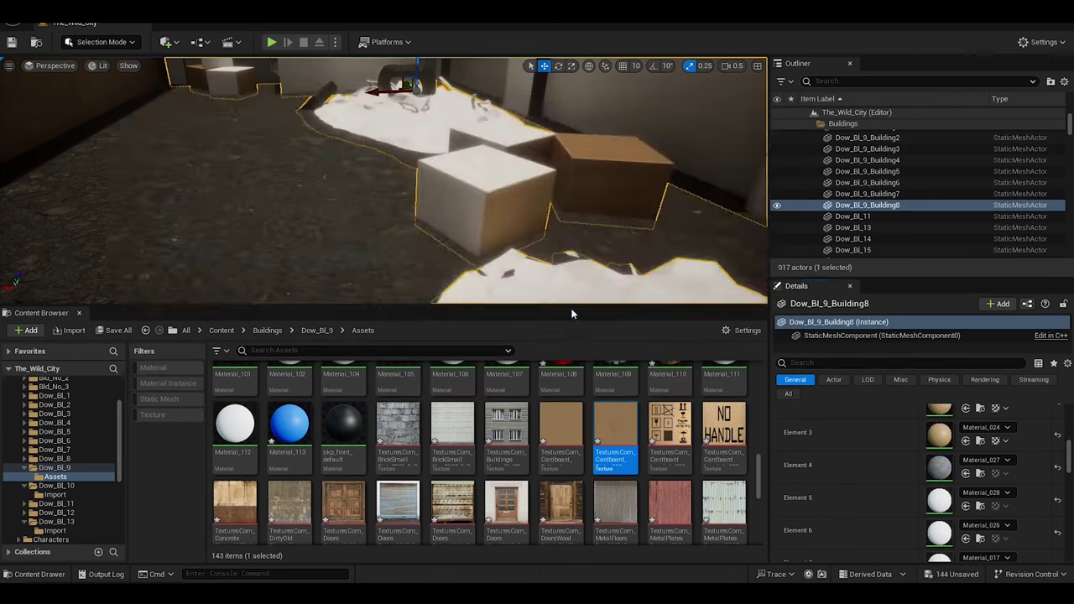
double_click(939, 499)
click(552, 193)
click(277, 356)
click(461, 563)
click(794, 99)
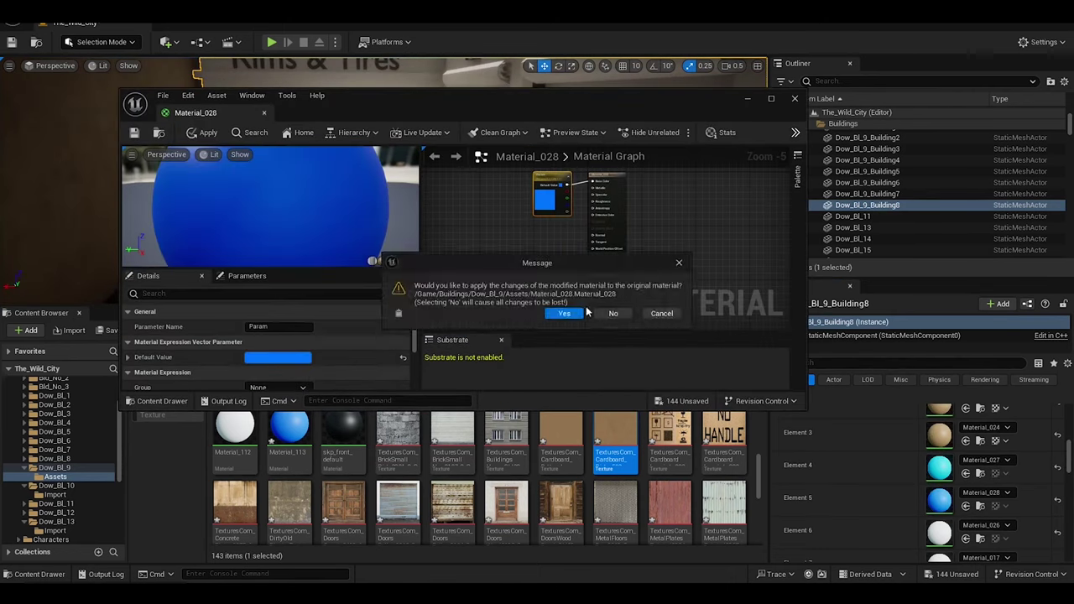
Set Material_026's colour to a red shade
double_click(938, 532)
click(495, 246)
click(277, 357)
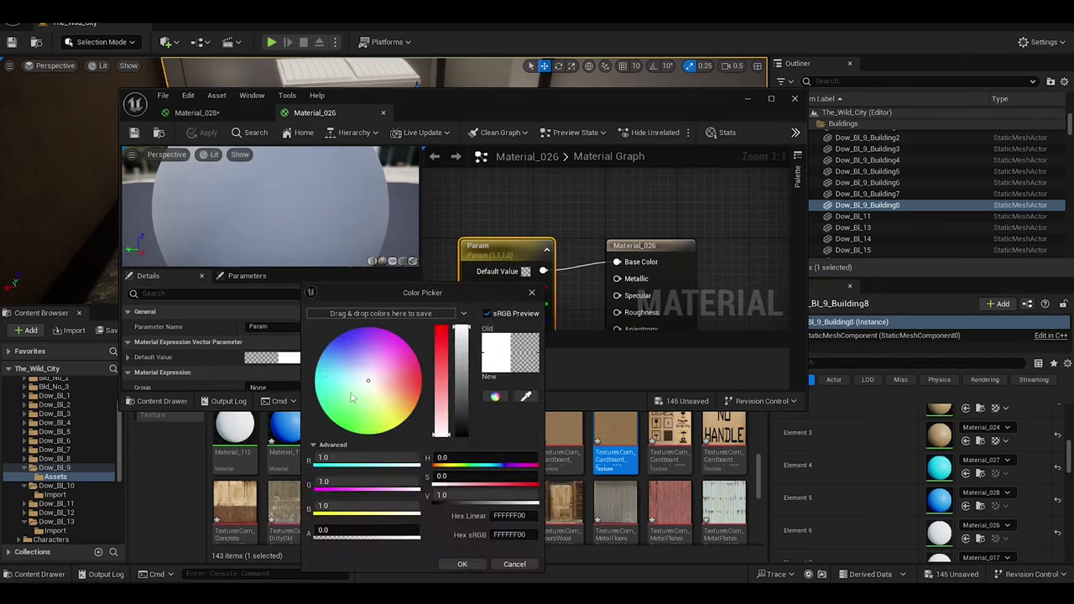
click(424, 360)
click(461, 564)
Add the NO HANDLE texture to Material_028's graph
drag(579, 98, 520, 72)
scroll(482, 470, up, 2)
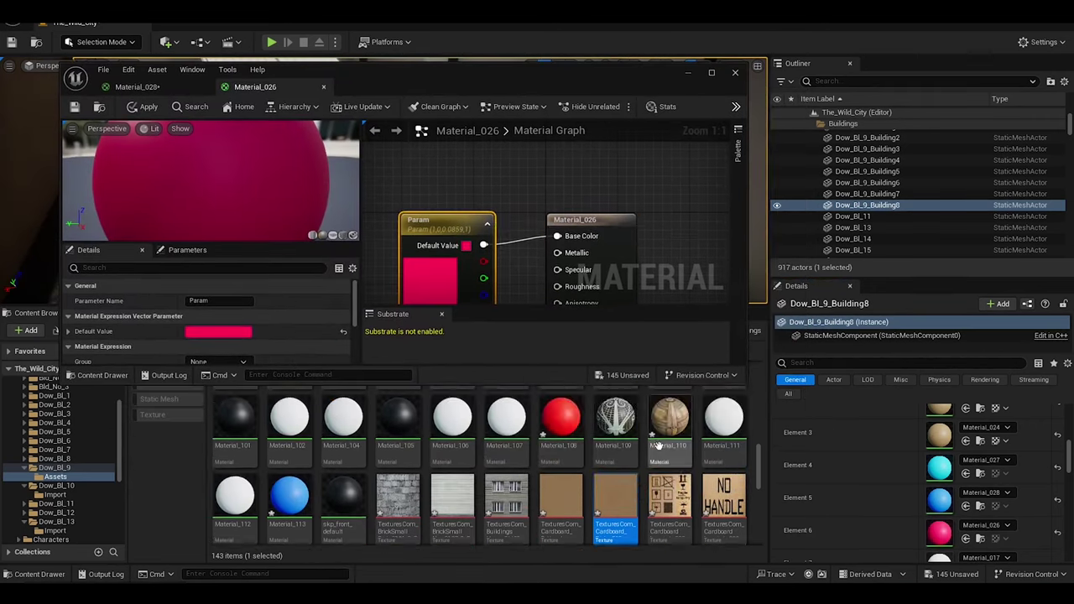
drag(670, 462, 486, 184)
click(127, 84)
drag(723, 466, 444, 239)
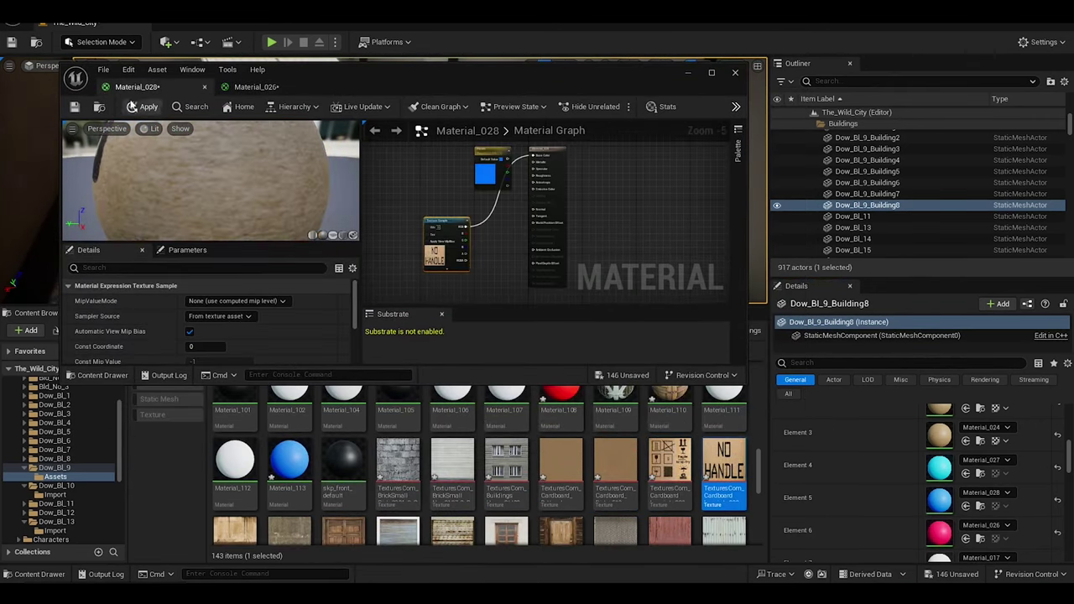
click(735, 72)
Feed the cardboard texture into the base colour of Materials 027 and 026
double_click(939, 466)
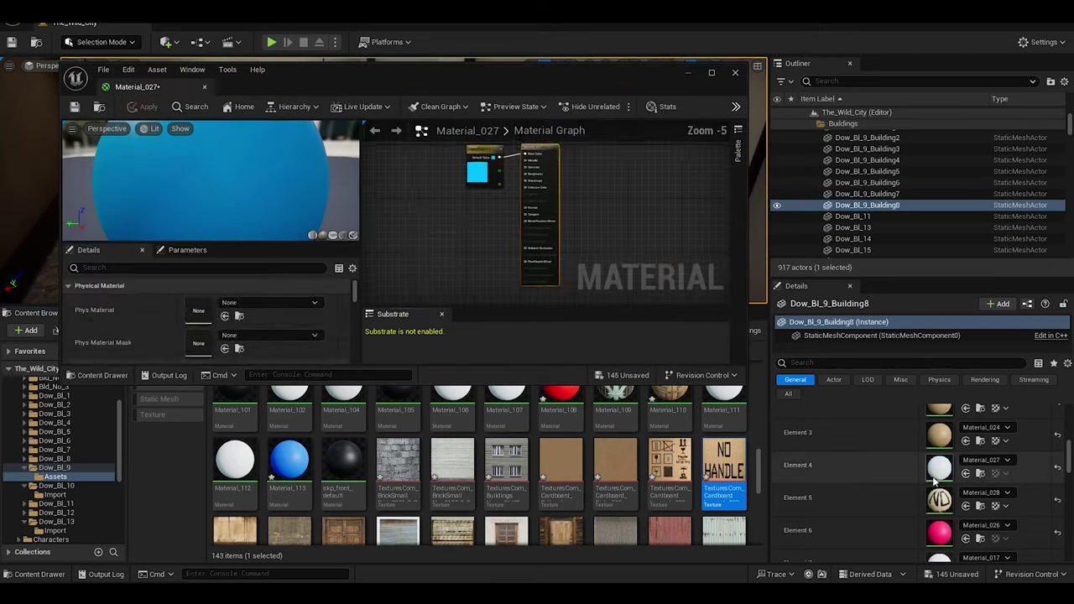
drag(456, 228, 531, 156)
double_click(939, 532)
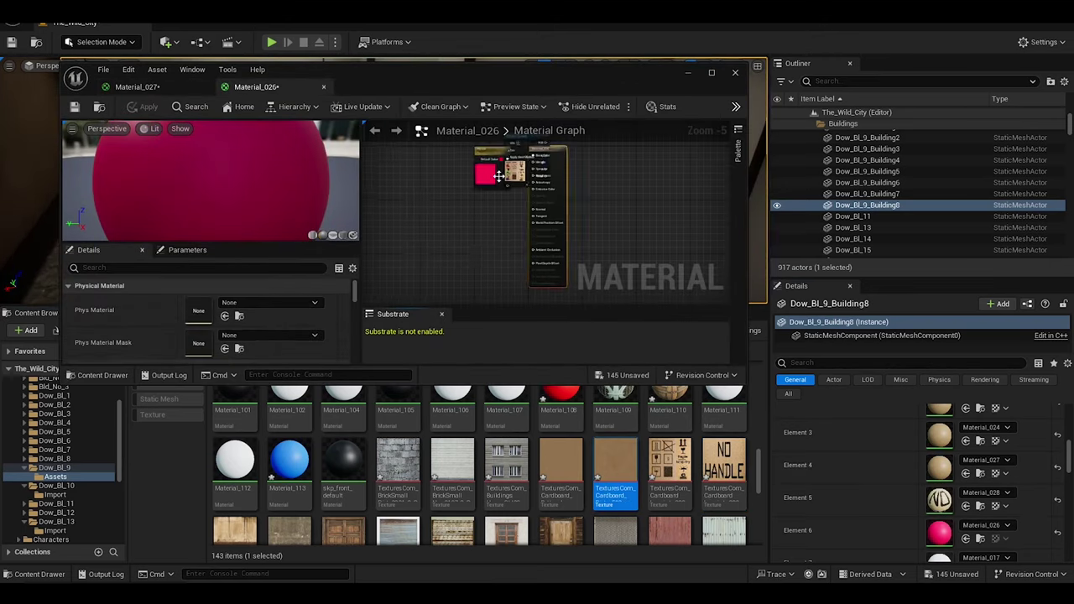
drag(453, 202, 531, 156)
click(735, 72)
Move to the Rims & Tires wall and change Material_017's colour to red
right_drag(377, 184, 394, 181)
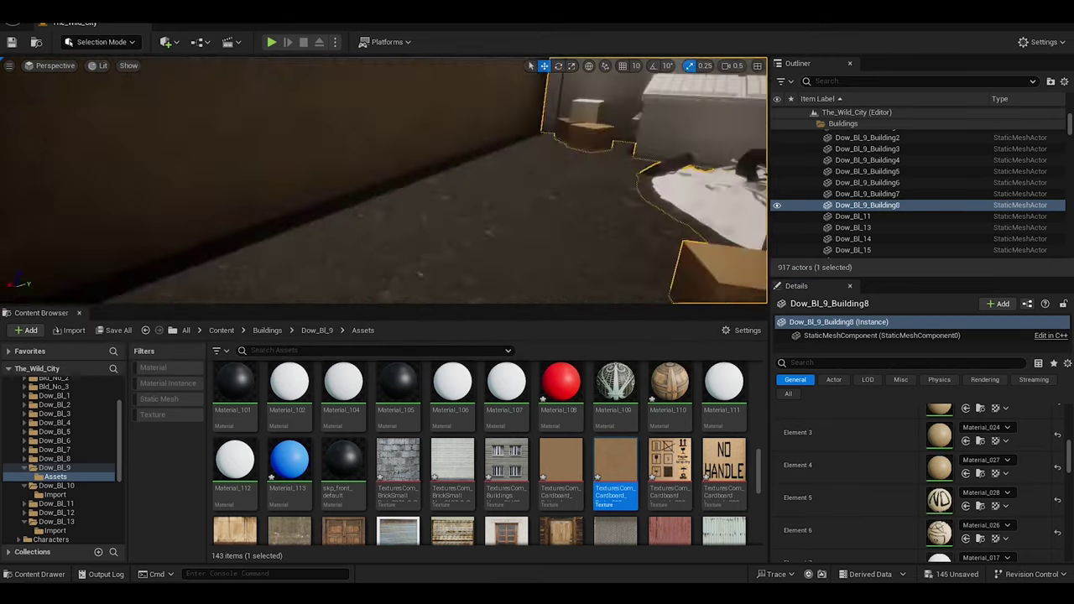
scroll(389, 238, down, 5)
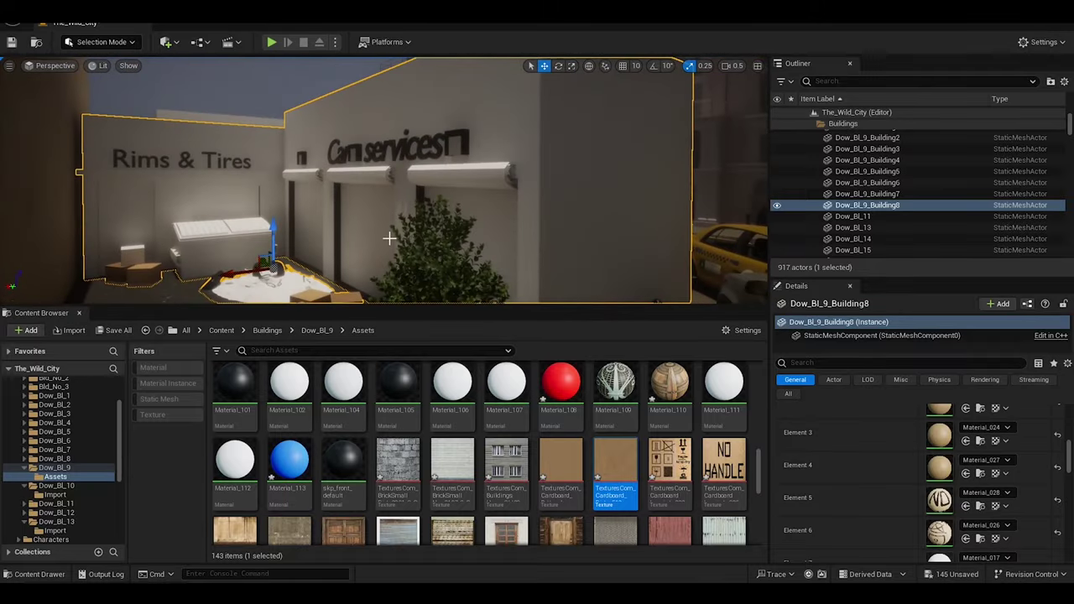
scroll(503, 504, down, 1)
right_drag(386, 185, 395, 201)
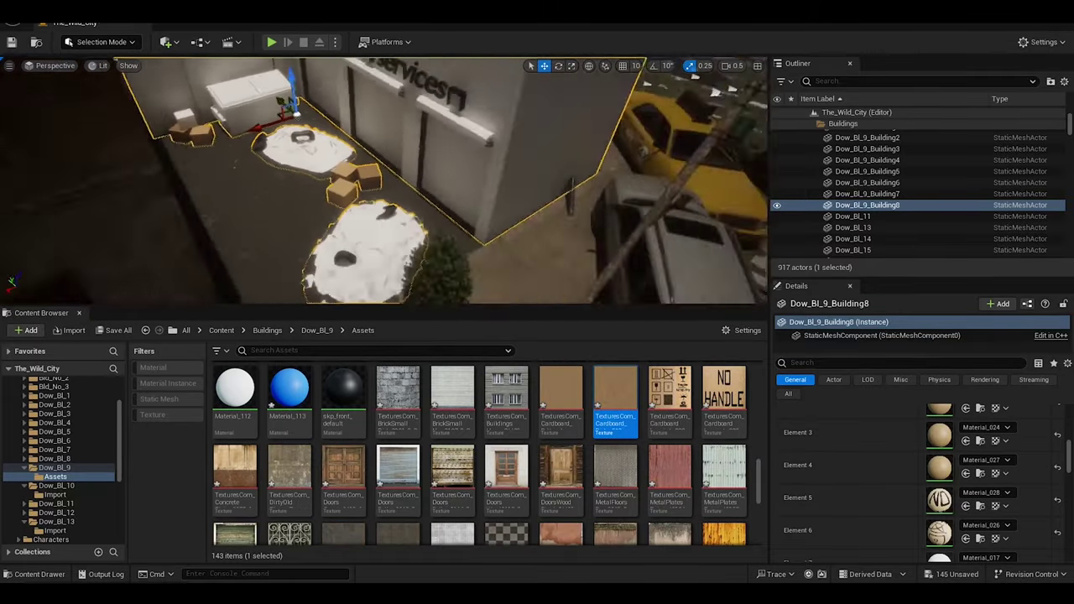
scroll(940, 461, down, 1)
double_click(939, 457)
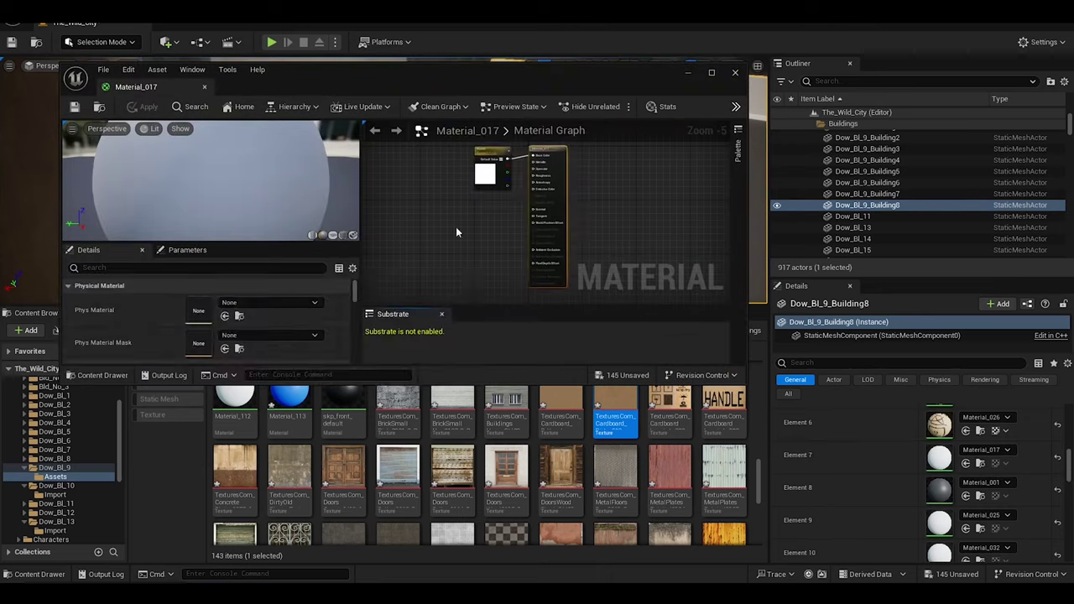
double_click(492, 165)
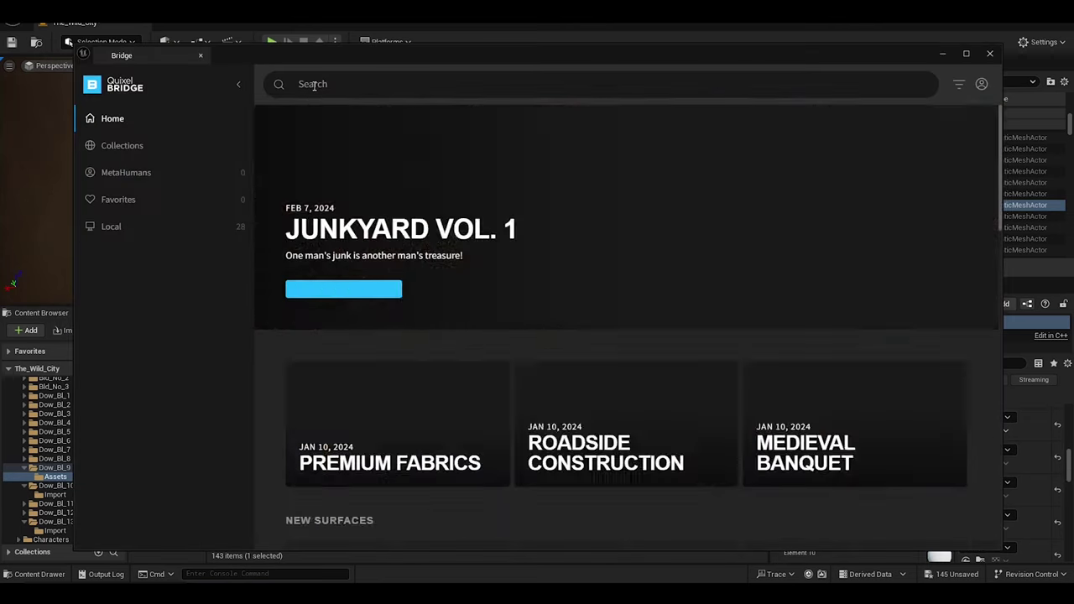
click(314, 85)
text(Shuu)
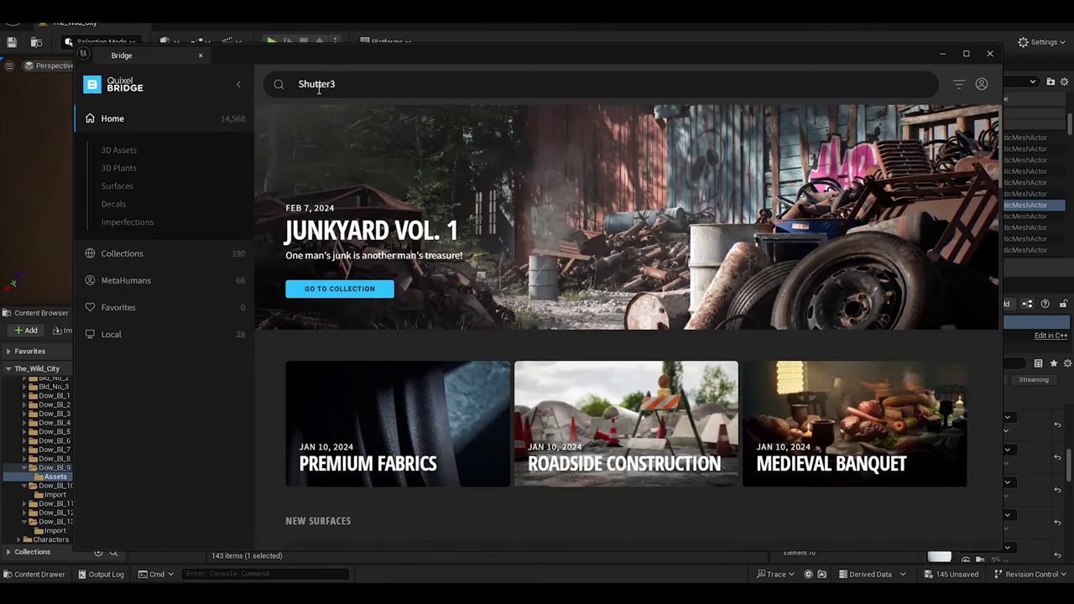
key(Return)
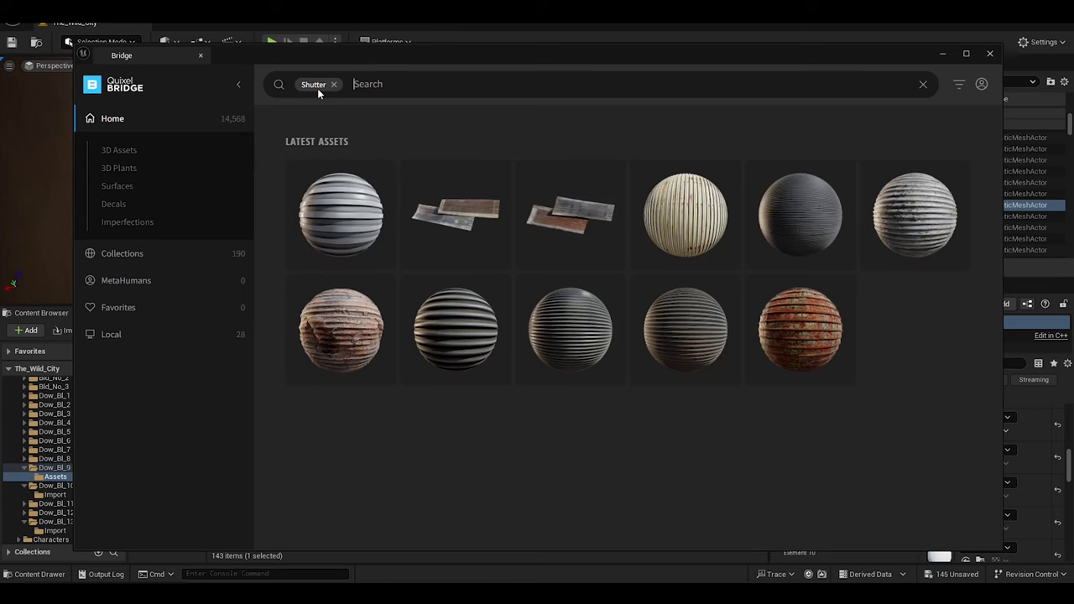
click(458, 319)
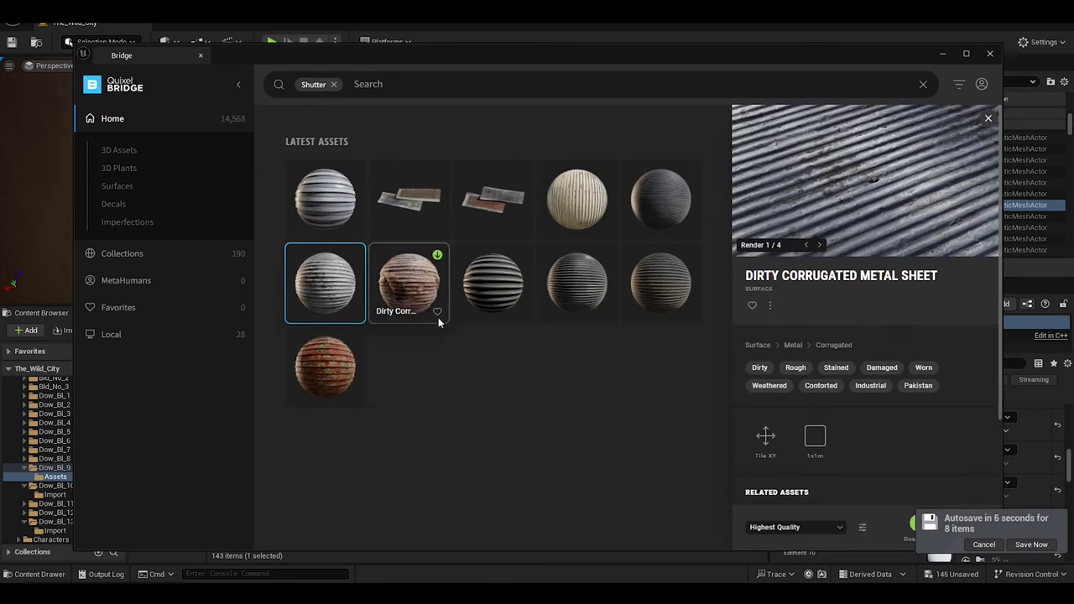
key(Down)
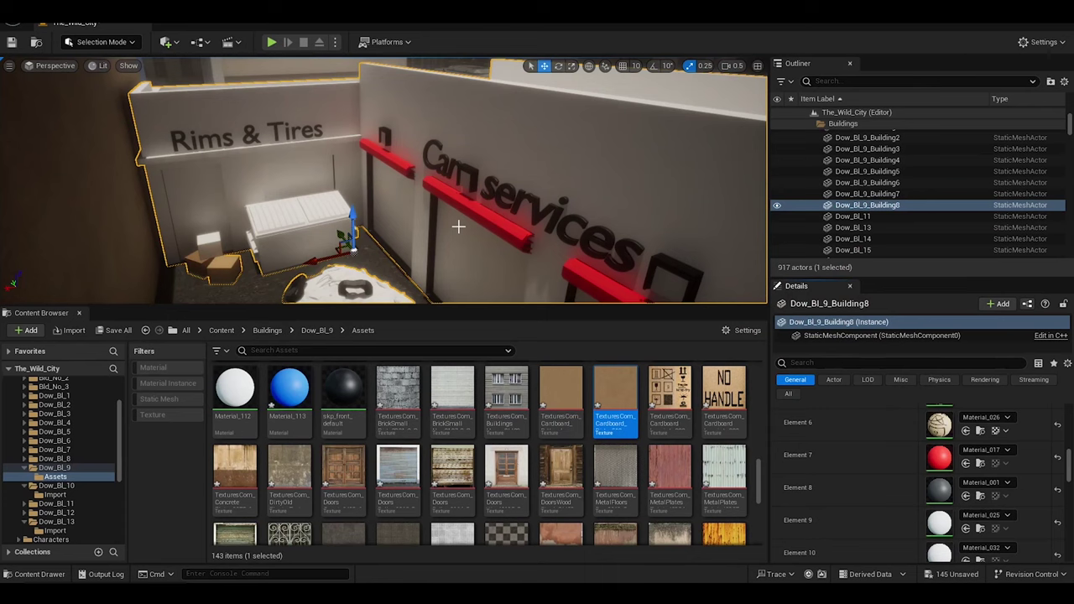
Apply MI_Scratched_Painted_Metal to the dumpster's Element 16
scroll(1028, 521, down, 3)
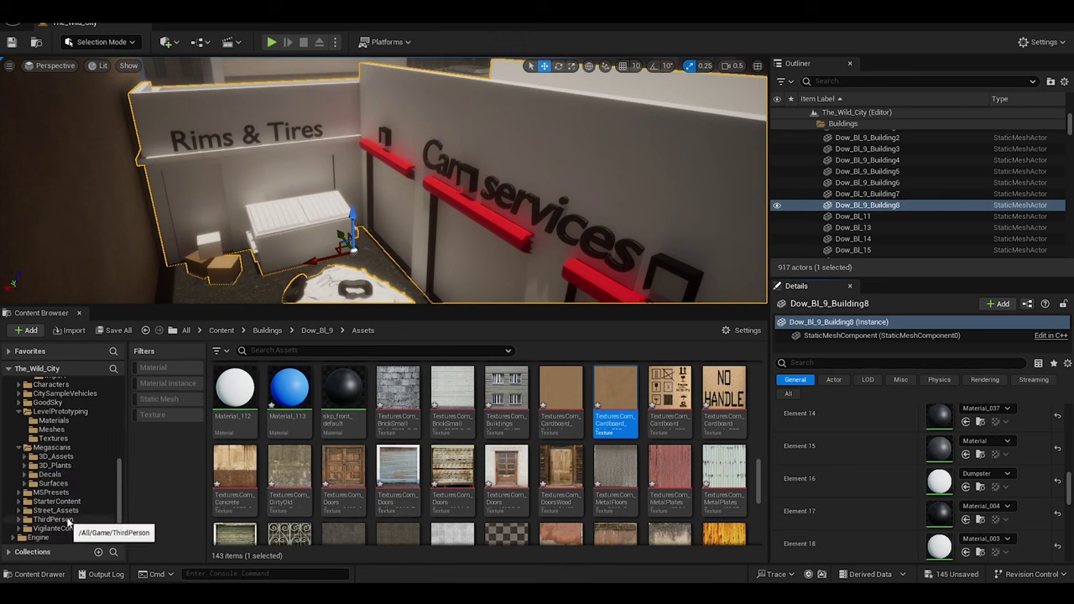
click(53, 483)
drag(506, 465, 933, 477)
right_drag(386, 184, 394, 189)
scroll(1036, 504, down, 5)
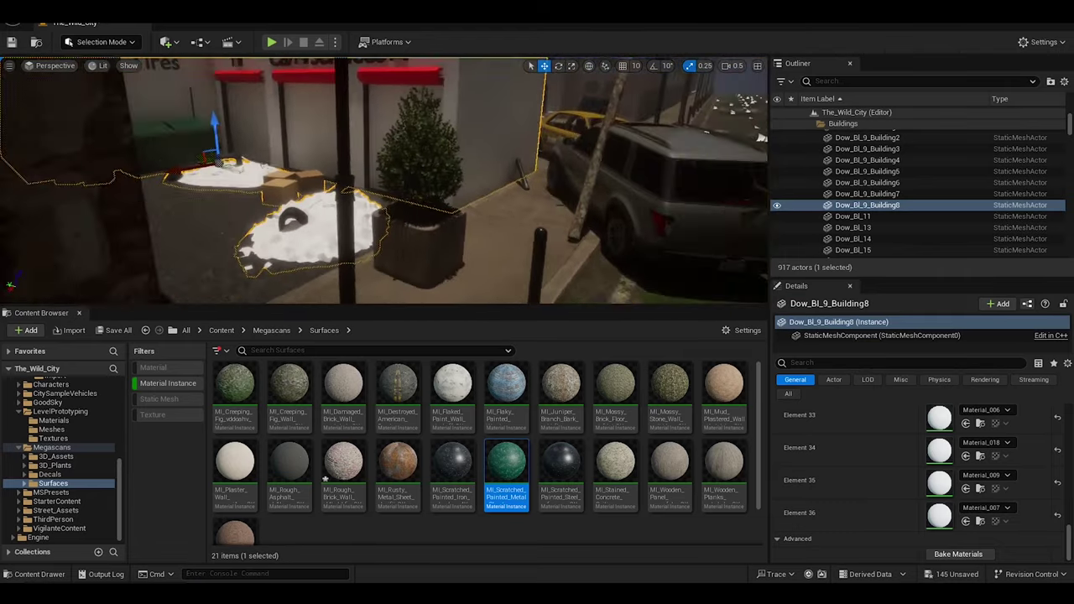
scroll(929, 502, up, 10)
Recolour Material_001 navy and Material_032 mint green, then start a Play test
double_click(937, 480)
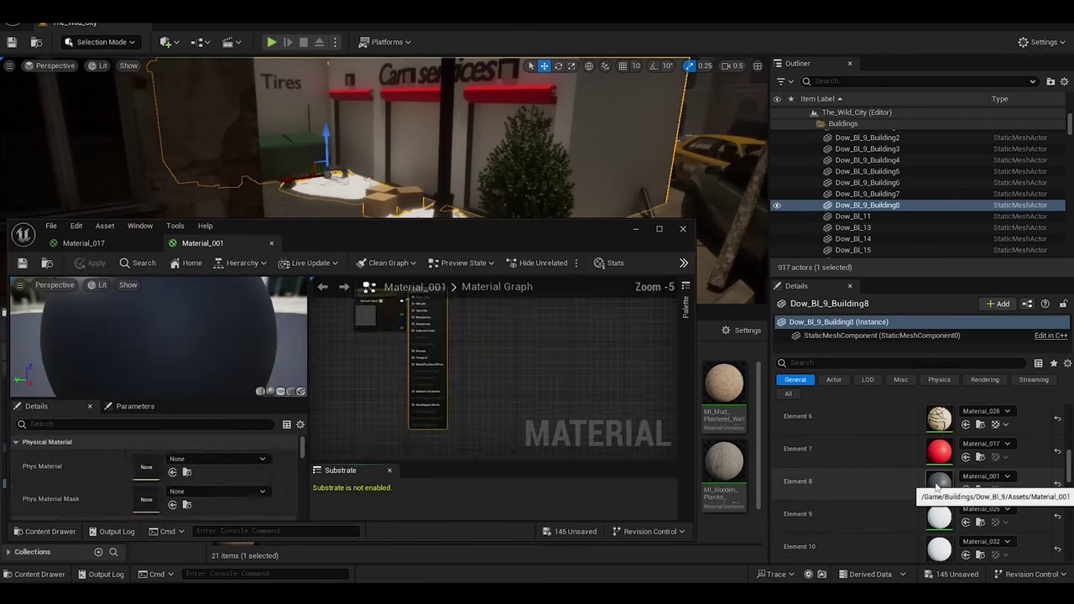
click(149, 487)
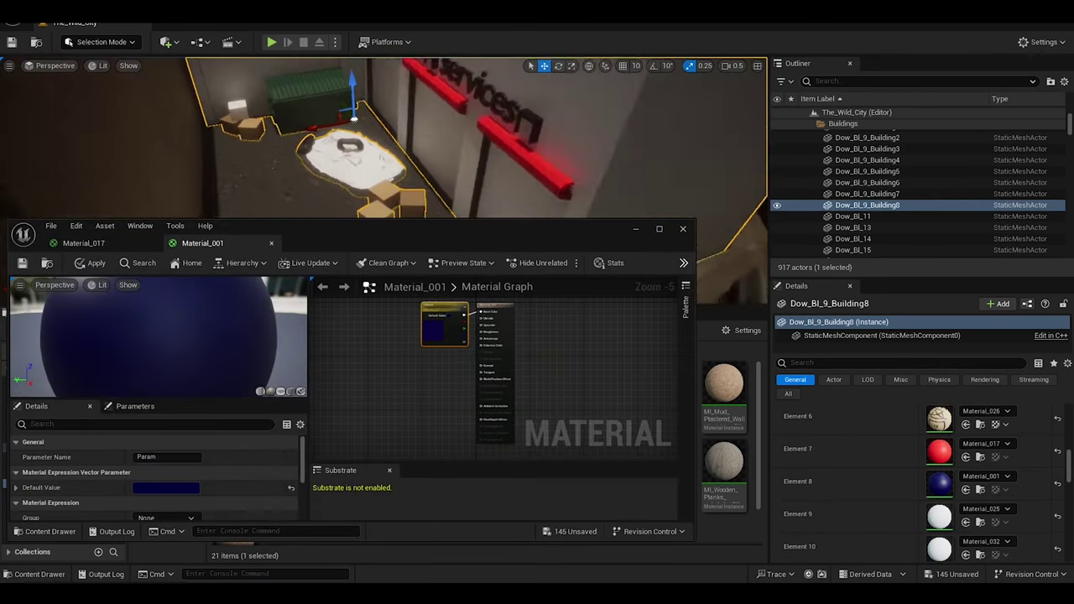
double_click(432, 329)
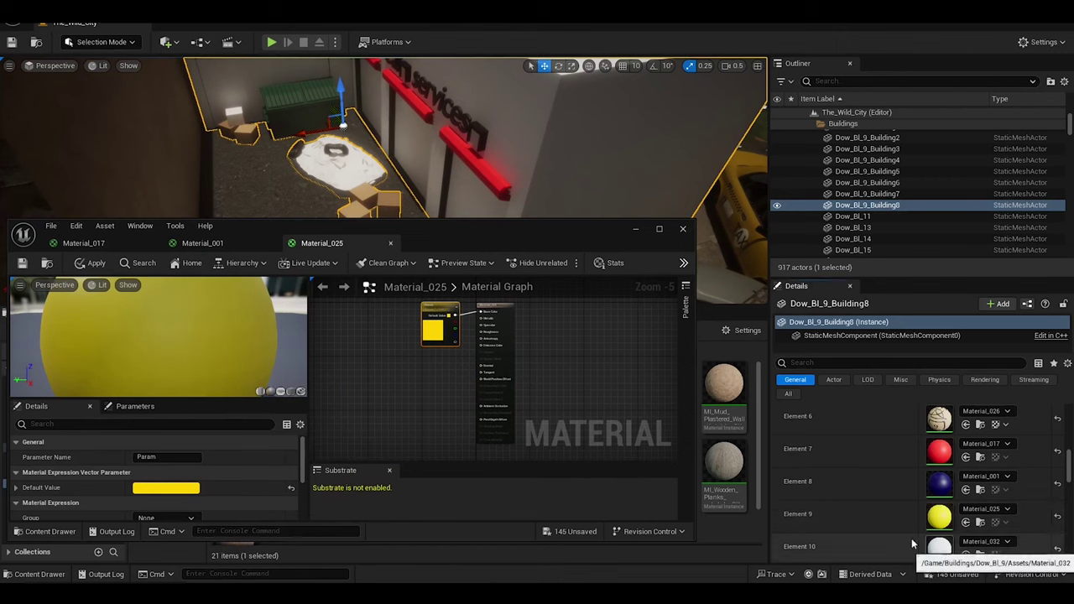
double_click(913, 544)
scroll(302, 466, down, 5)
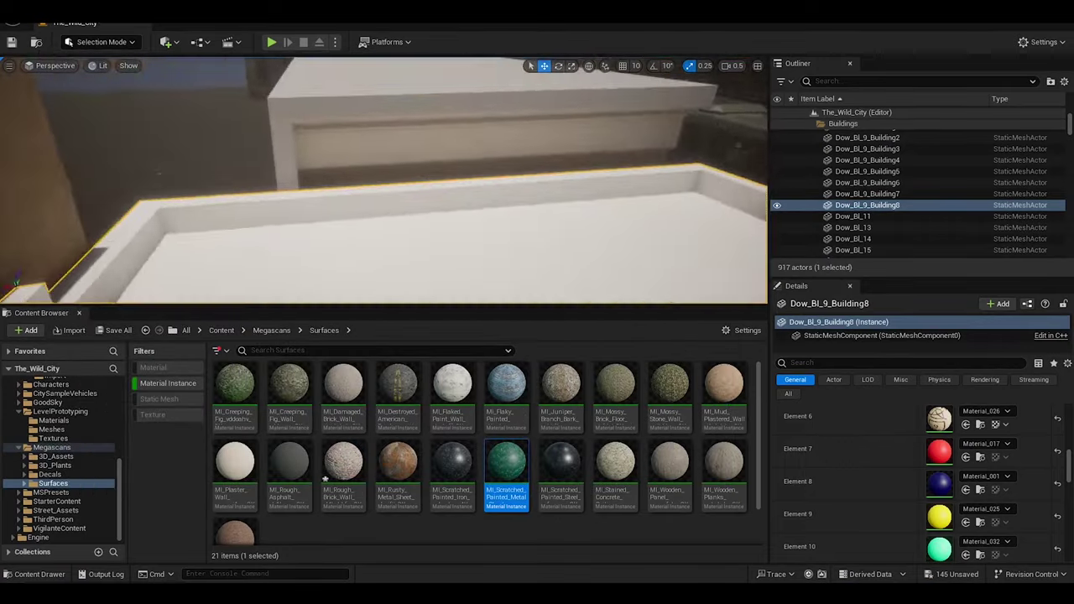
click(272, 43)
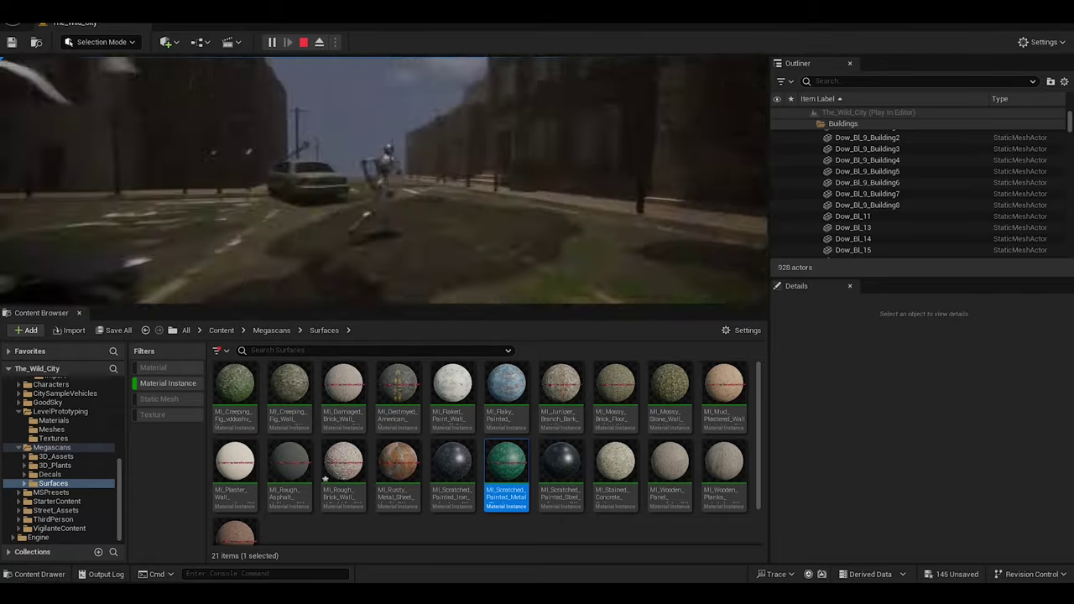
Stop the play test and browse the Buildings folders to Dow_Bl_9's Assets
key(Escape)
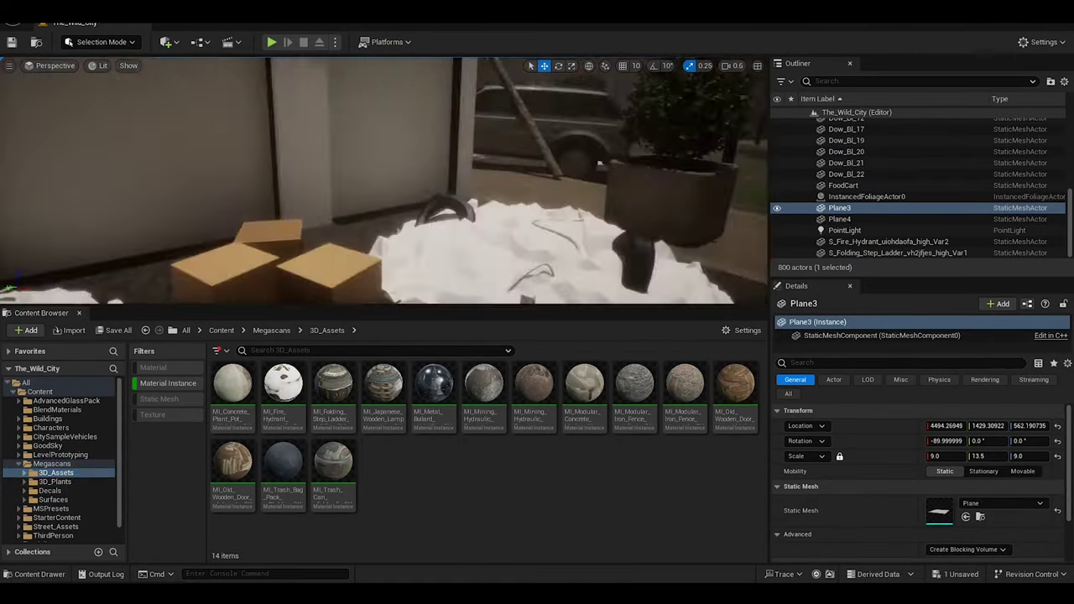
key(s)
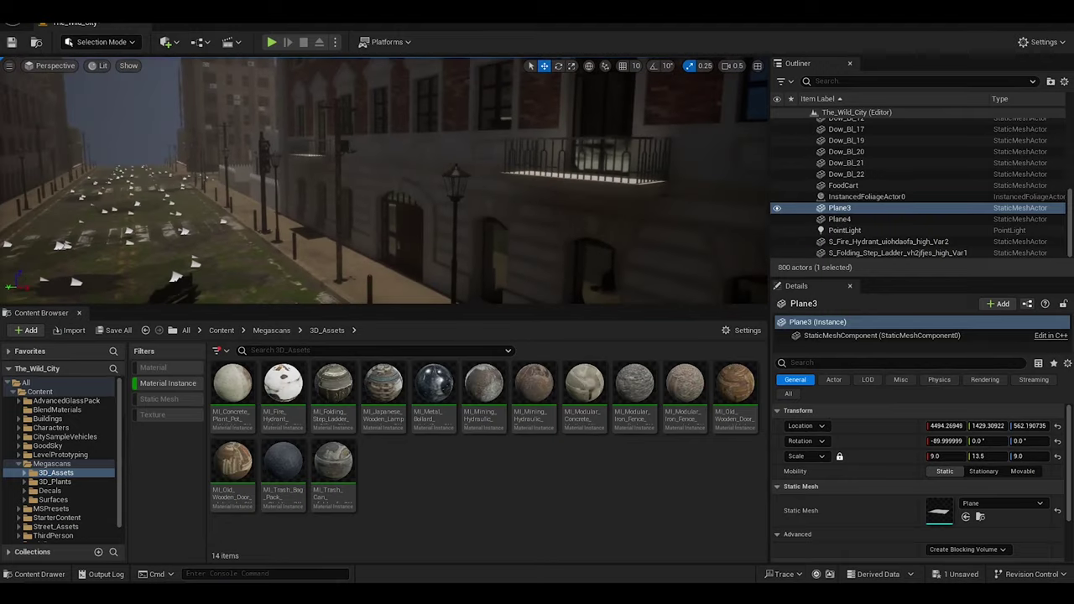
click(21, 418)
scroll(58, 461, down, 3)
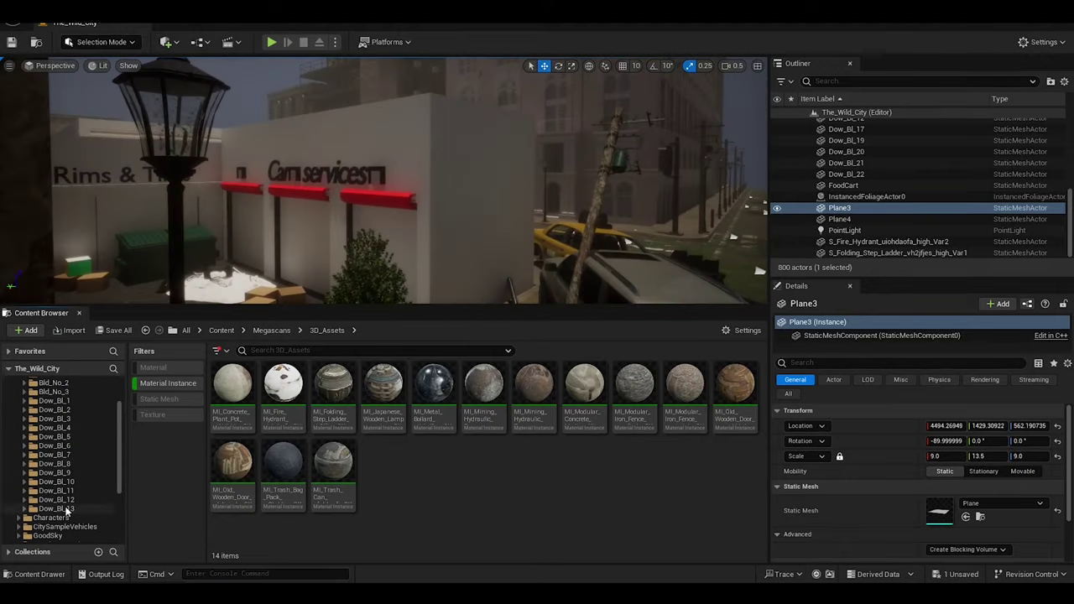
click(55, 503)
double_click(232, 384)
click(23, 500)
click(55, 508)
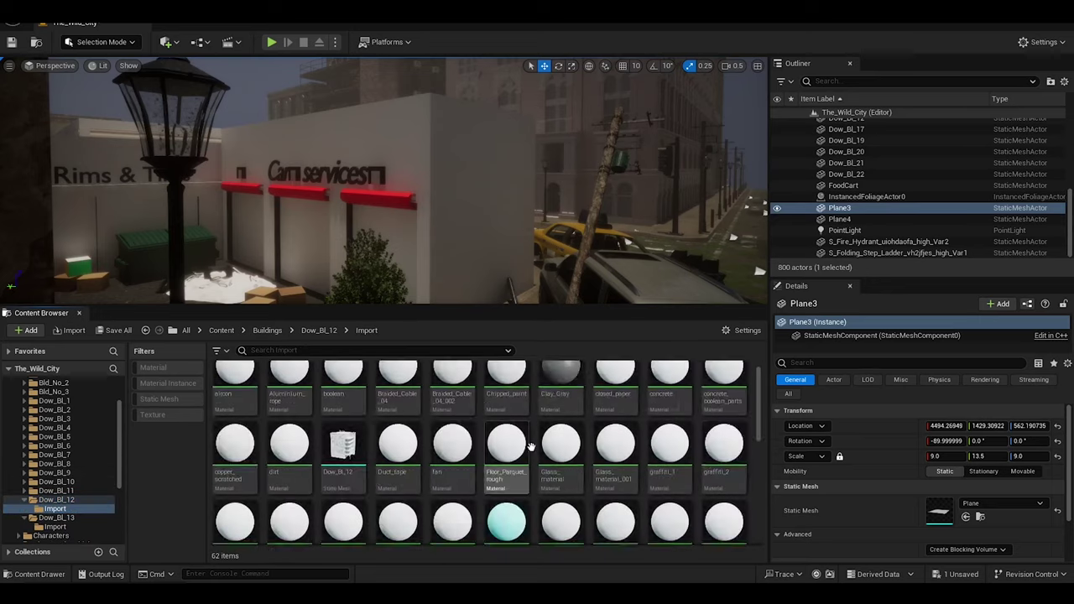
click(56, 491)
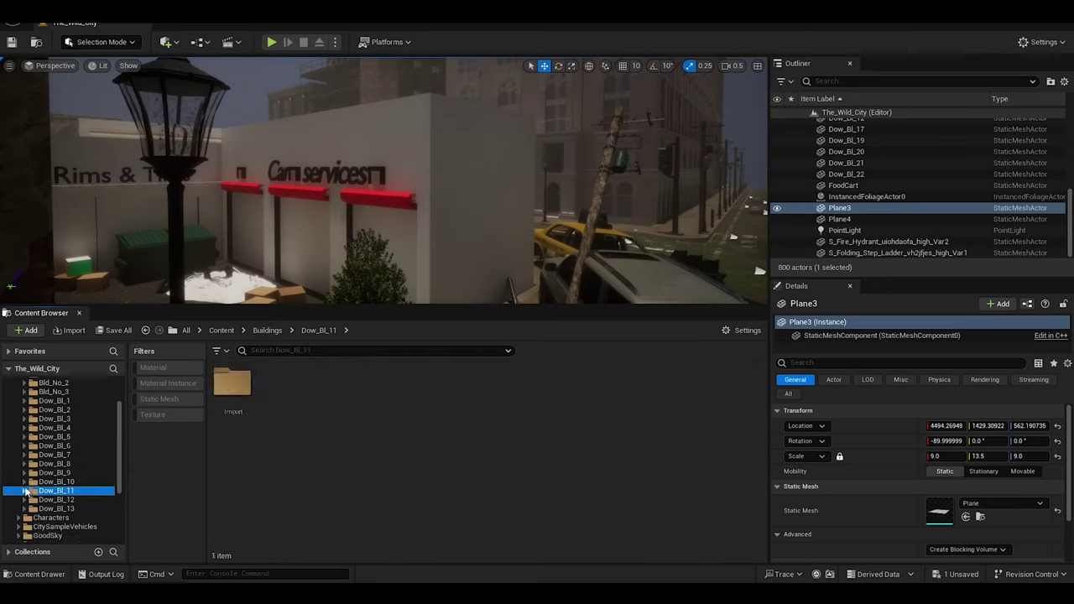
click(55, 481)
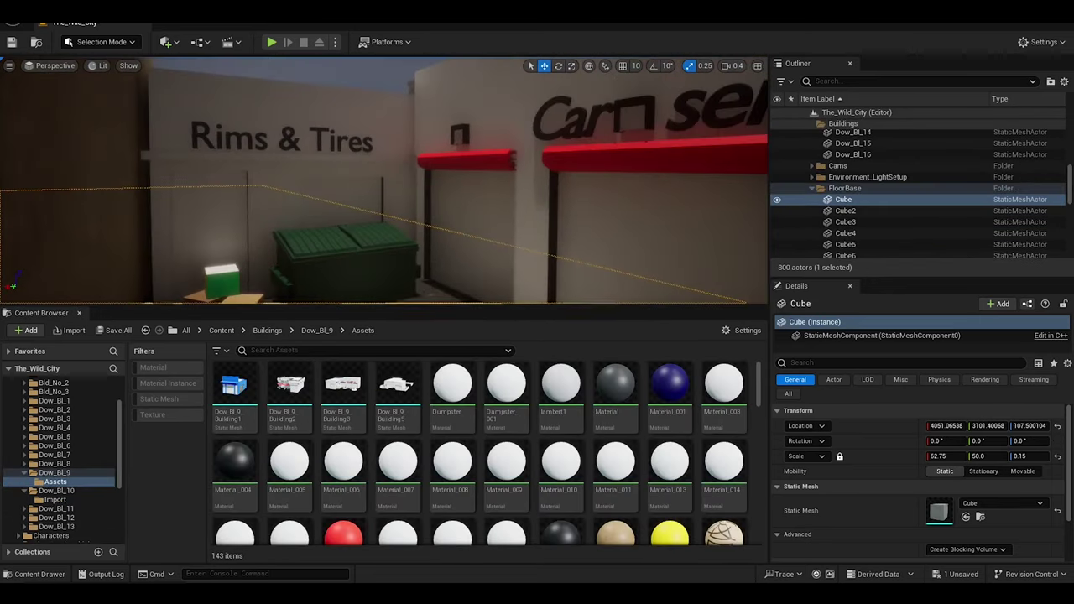
Focus the box and drag the NO HANDLE cardboard and doors textures onto meshes
scroll(478, 453, down, 3)
key(f)
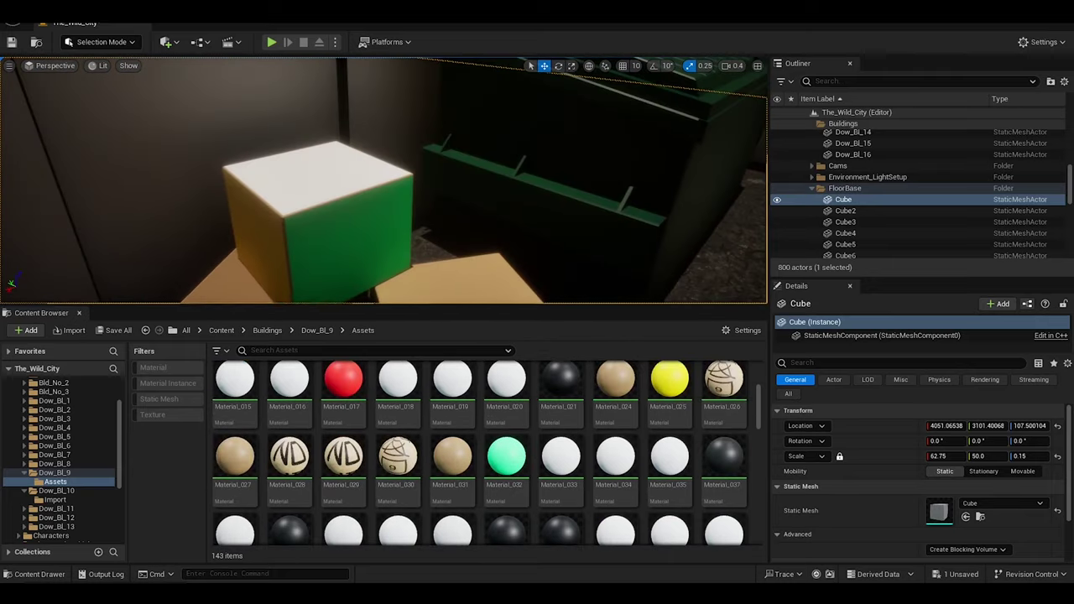
drag(295, 373, 295, 377)
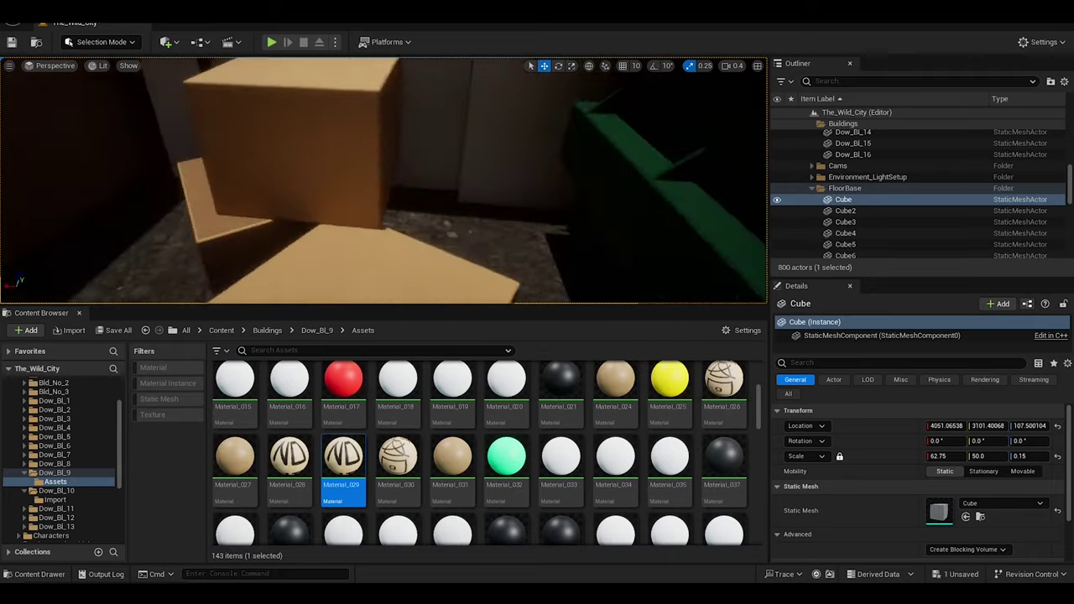
scroll(604, 467, down, 3)
scroll(604, 467, down, 3)
drag(724, 469, 347, 243)
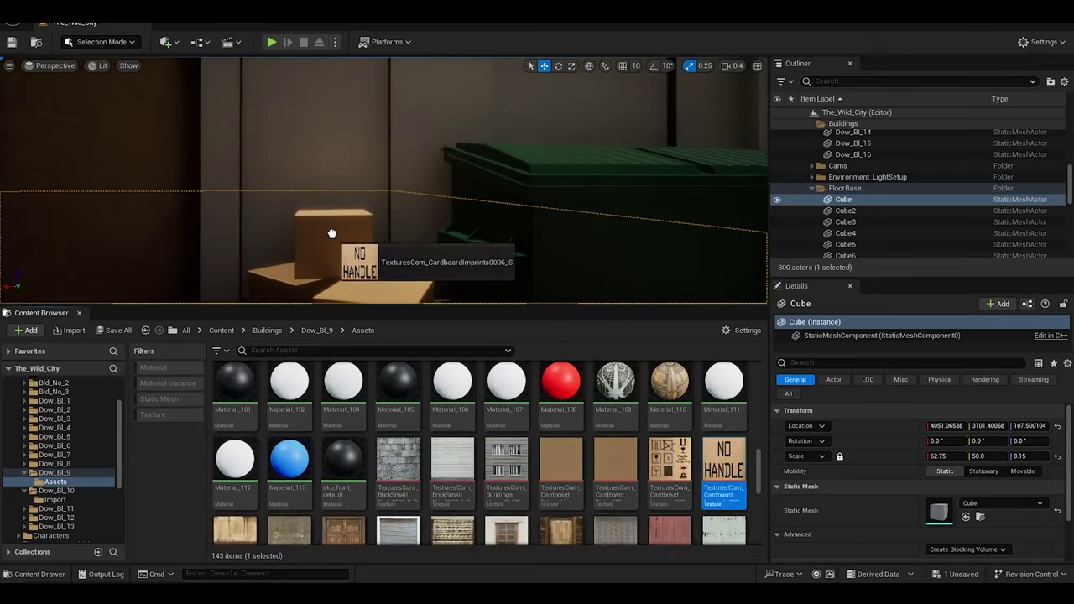
scroll(478, 453, down, 1)
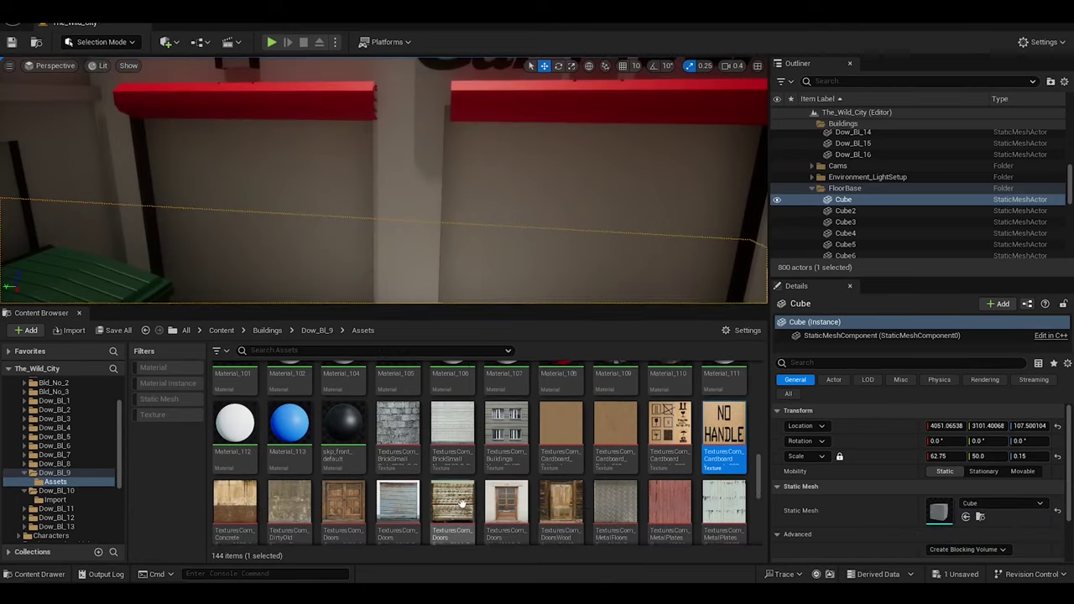
drag(452, 507, 383, 209)
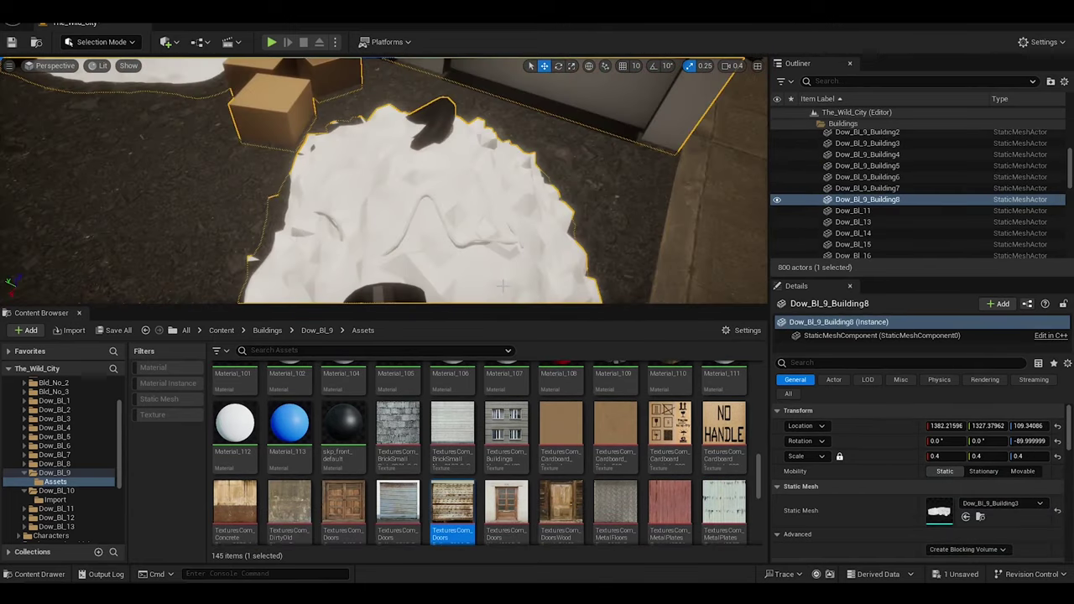
Open Material_033 from Details and set its colour parameter to magenta
scroll(497, 462, down, 1)
double_click(939, 477)
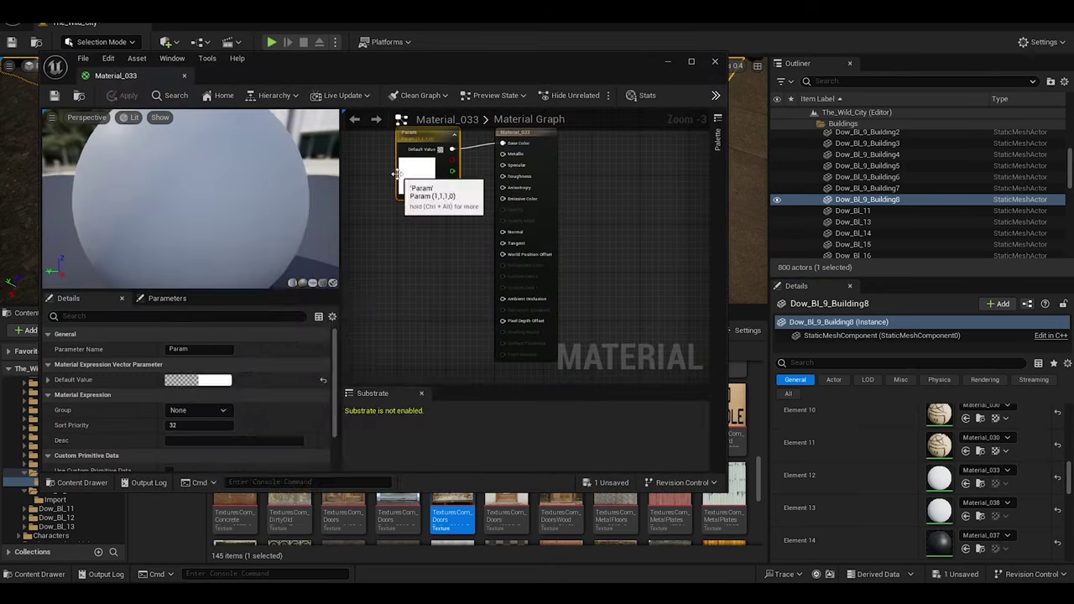
double_click(187, 377)
double_click(939, 477)
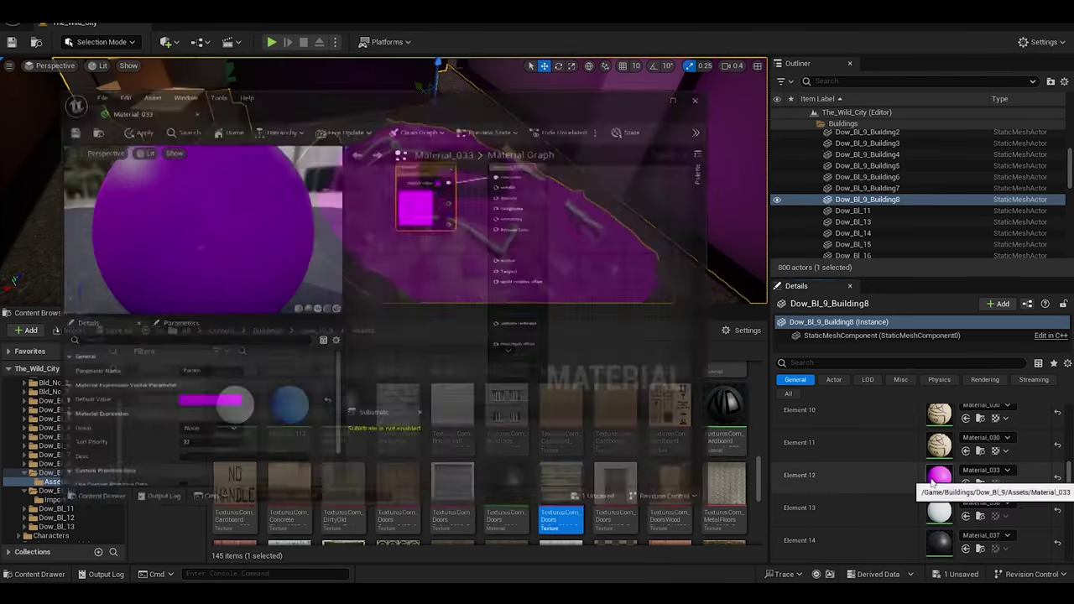
Move the Material_033 editor clear of the viewport and apply its textured graph to the mesh
drag(554, 87, 135, 175)
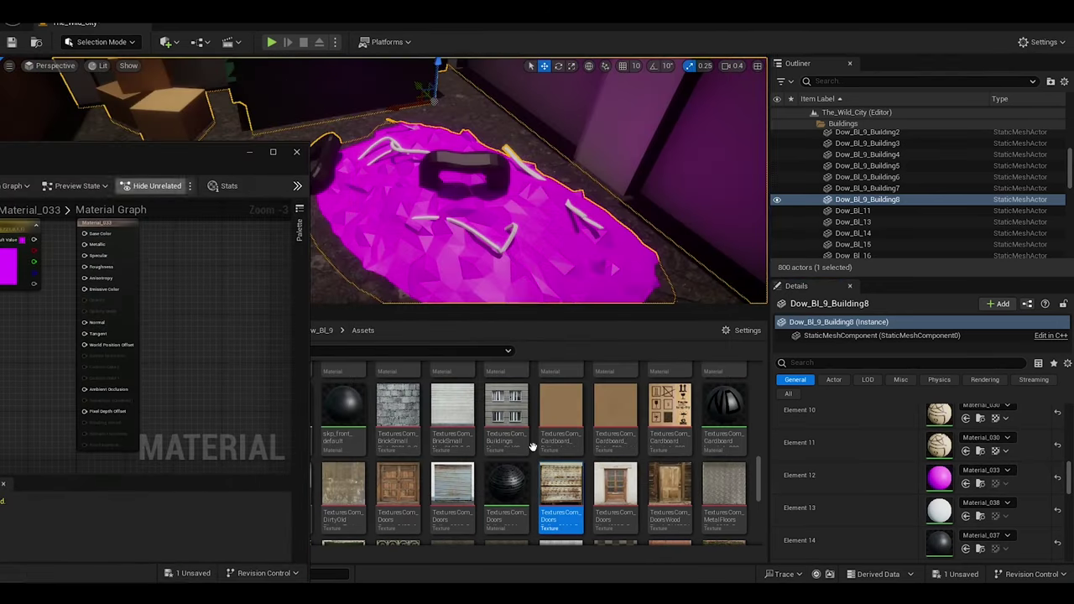
scroll(537, 453, down, 5)
drag(210, 152, 32, 161)
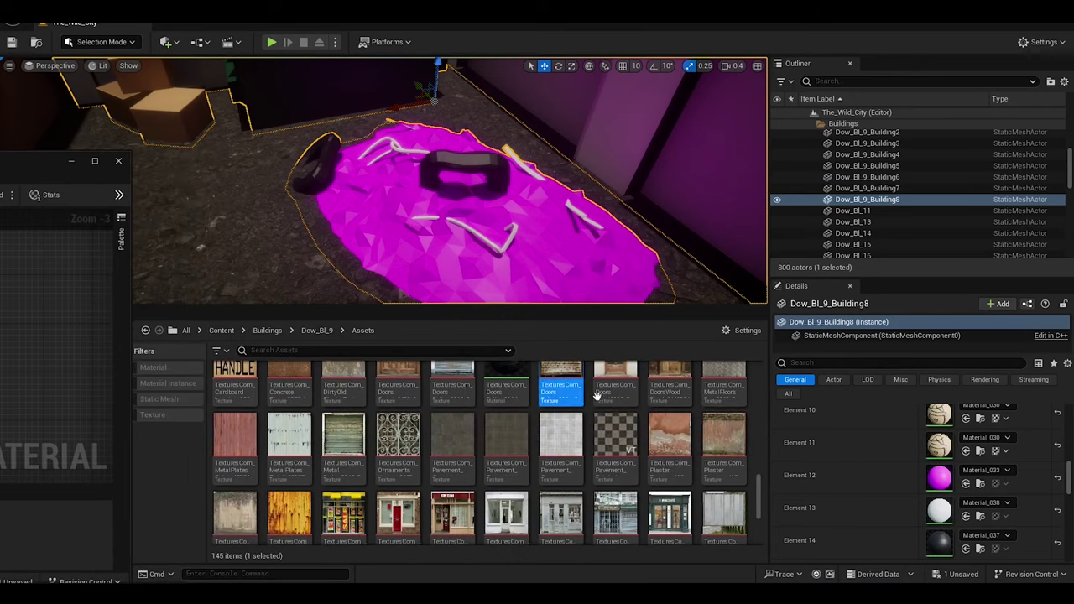
mouse_move(764, 495)
mouse_down()
mouse_move(765, 475)
mouse_move(771, 484)
mouse_move(757, 493)
mouse_up()
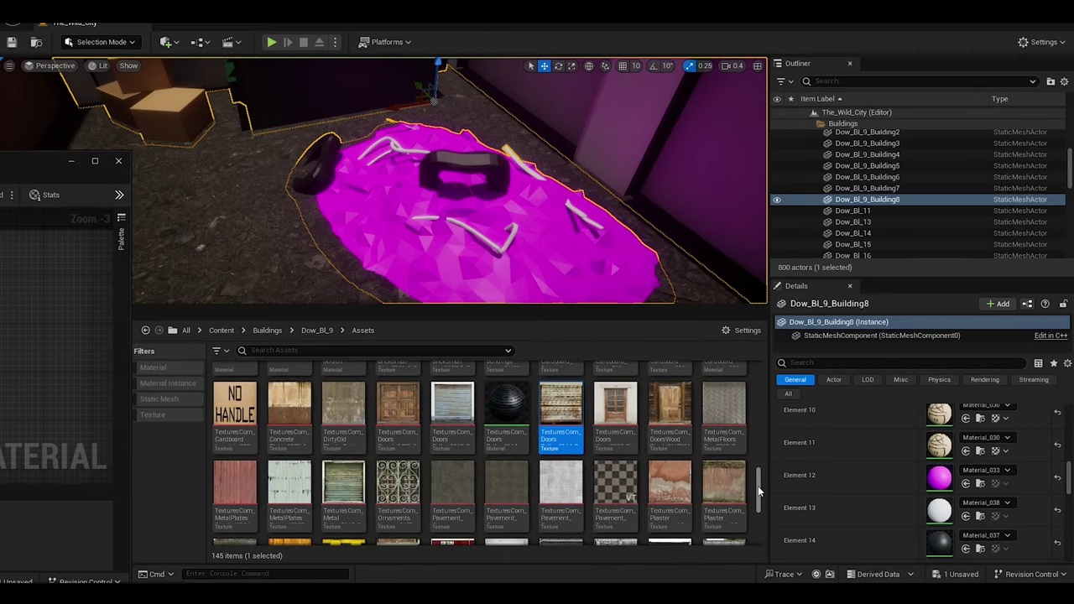
double_click(938, 477)
click(532, 268)
Drop a DoorsRollup texture into Material_017's graph and apply the change
drag(725, 238, 234, 322)
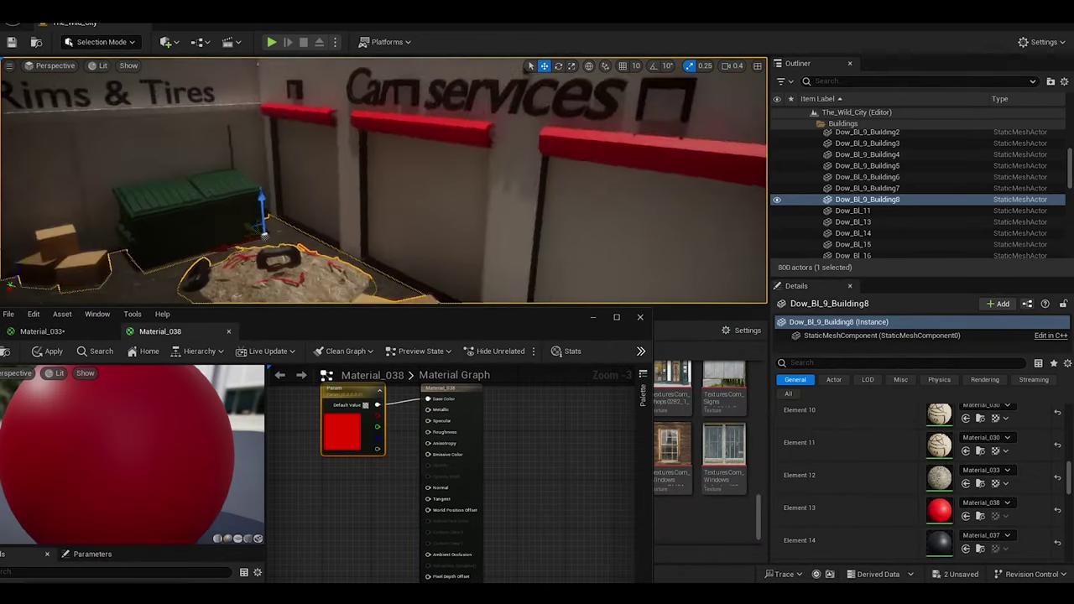
drag(380, 317, 497, 531)
drag(757, 503, 755, 475)
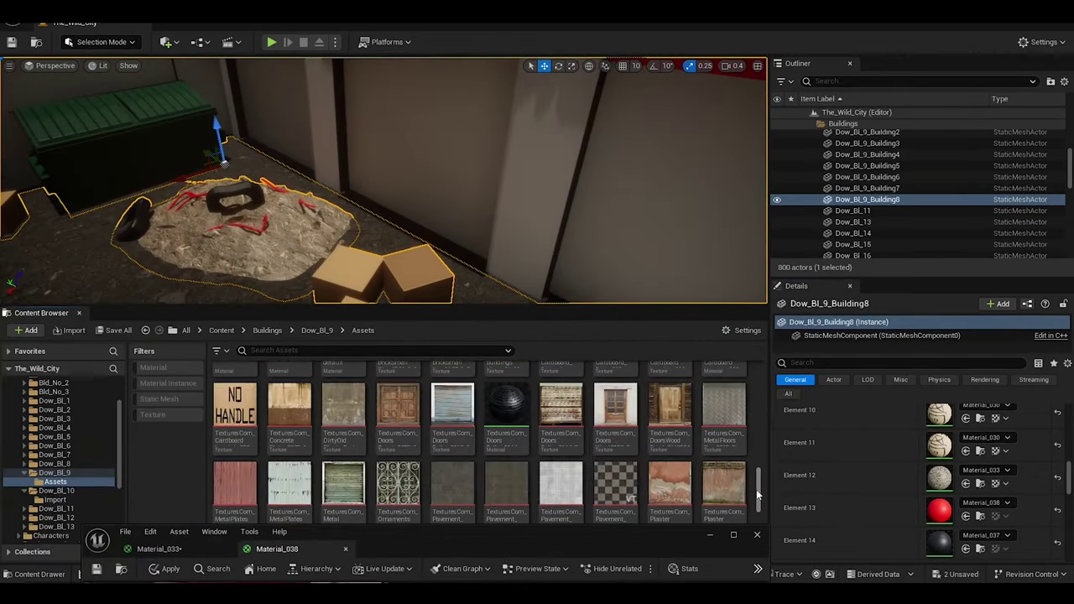
scroll(758, 474, down, 2)
drag(560, 411, 344, 575)
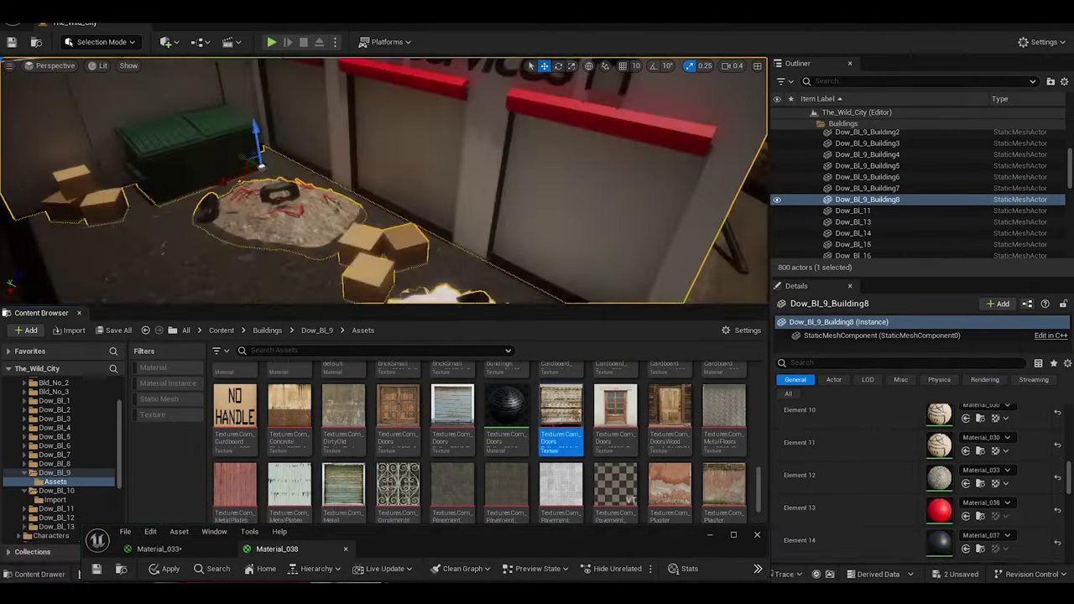
drag(428, 548, 710, 379)
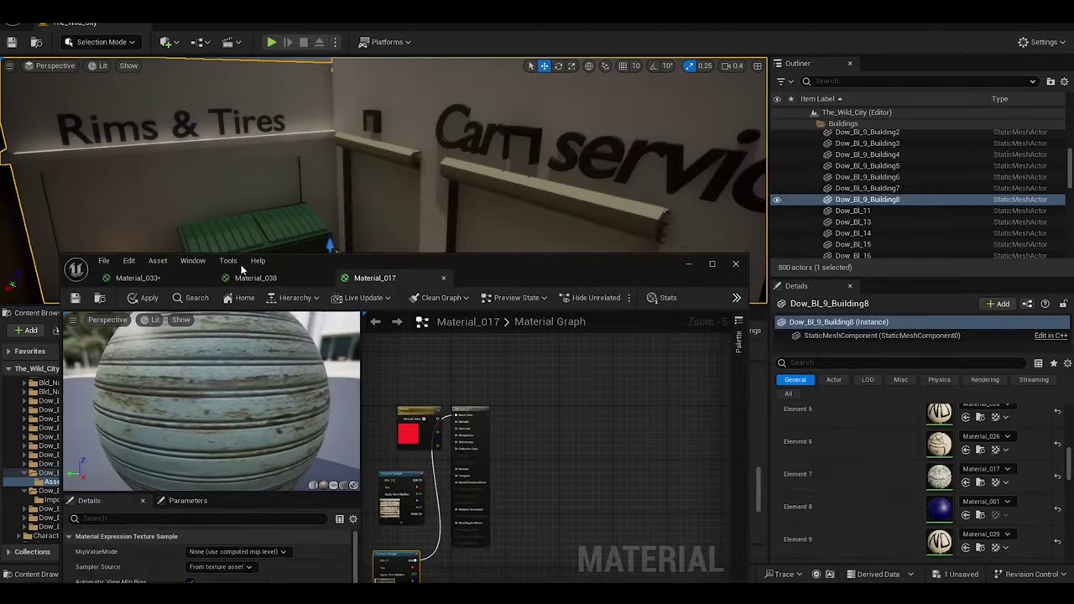
click(145, 298)
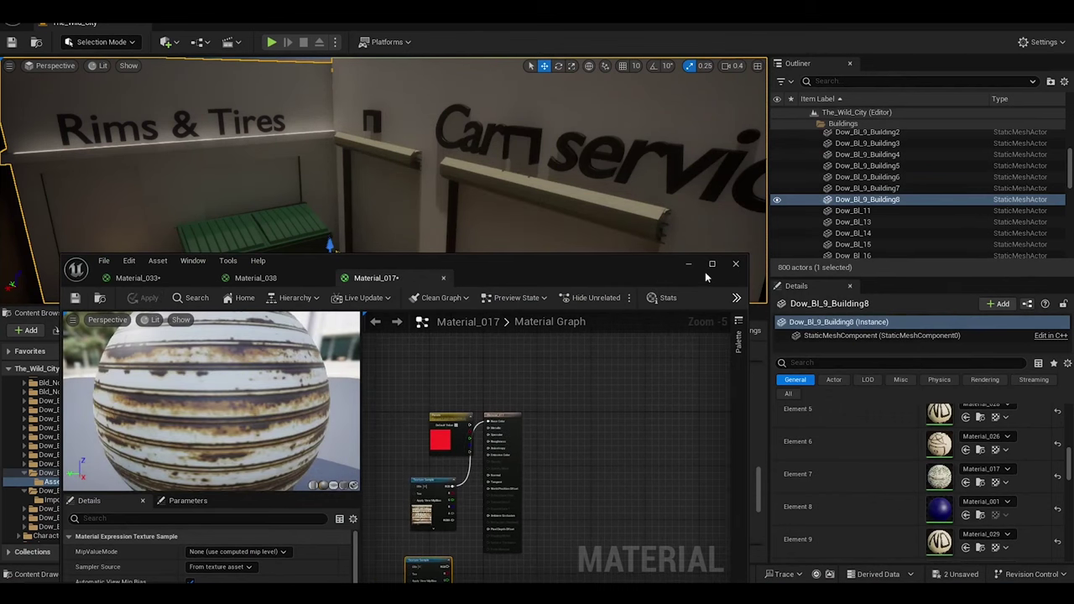
Open Material_037 near the rubble mound and edit its colour parameter node
click(688, 263)
right_drag(378, 184, 394, 181)
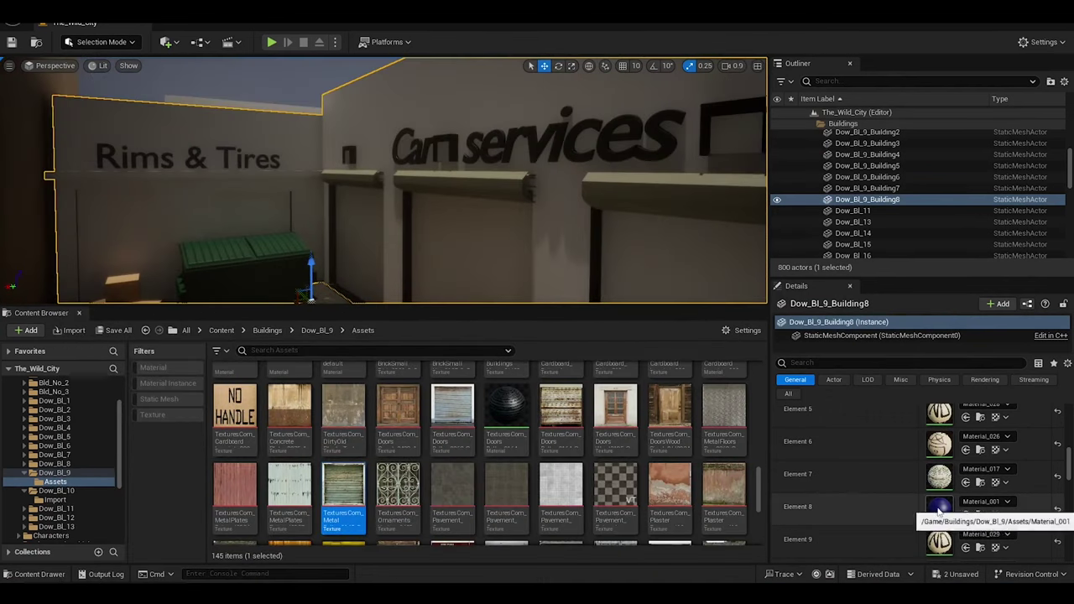
scroll(938, 508, down, 5)
double_click(939, 503)
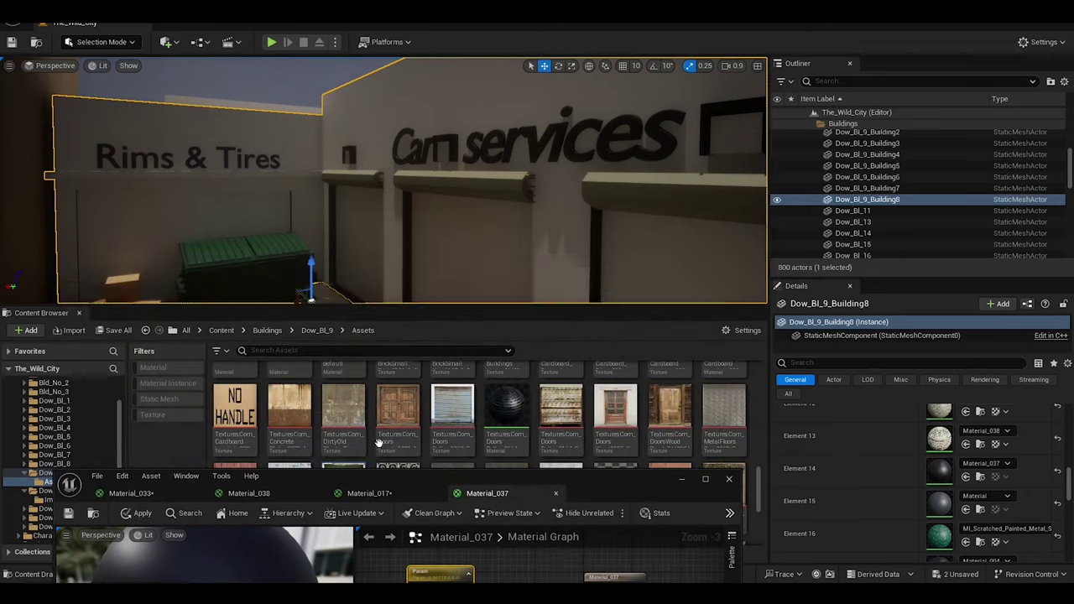
right_drag(377, 210, 394, 201)
drag(587, 476, 579, 322)
scroll(877, 481, down, 1)
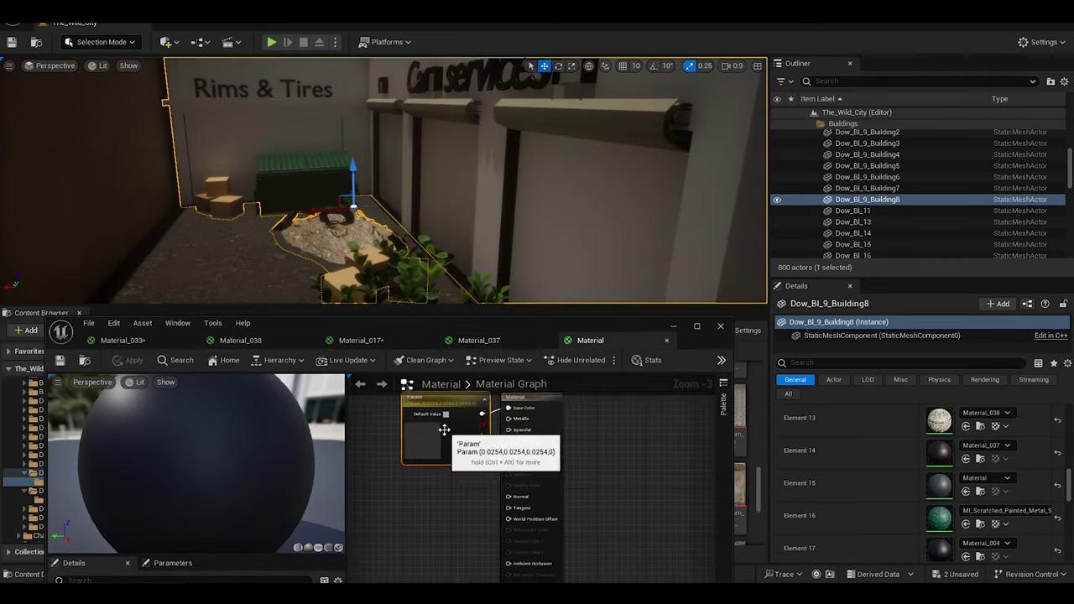
double_click(444, 431)
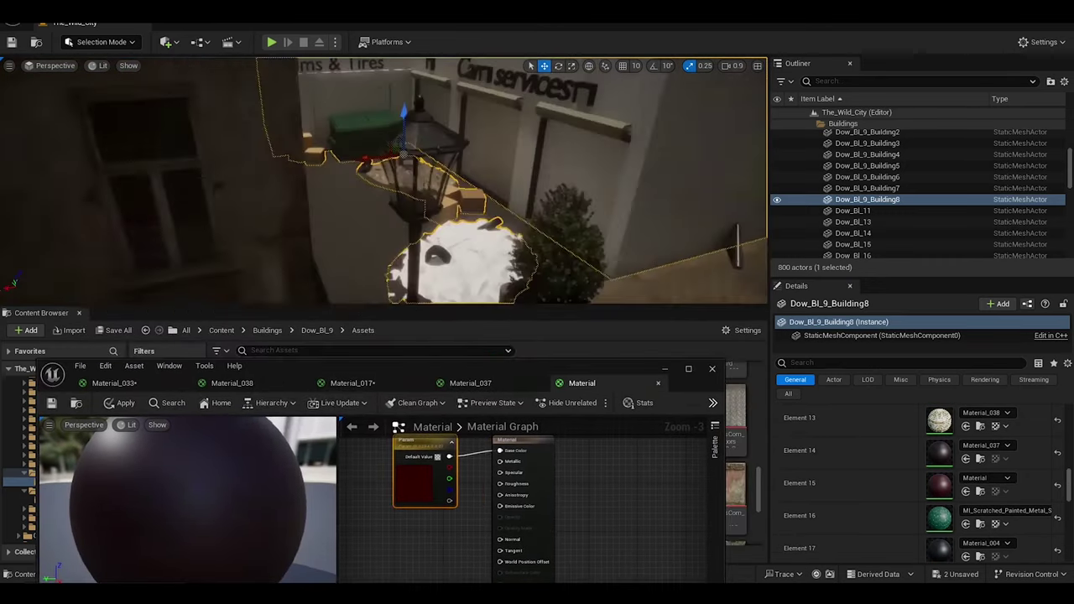
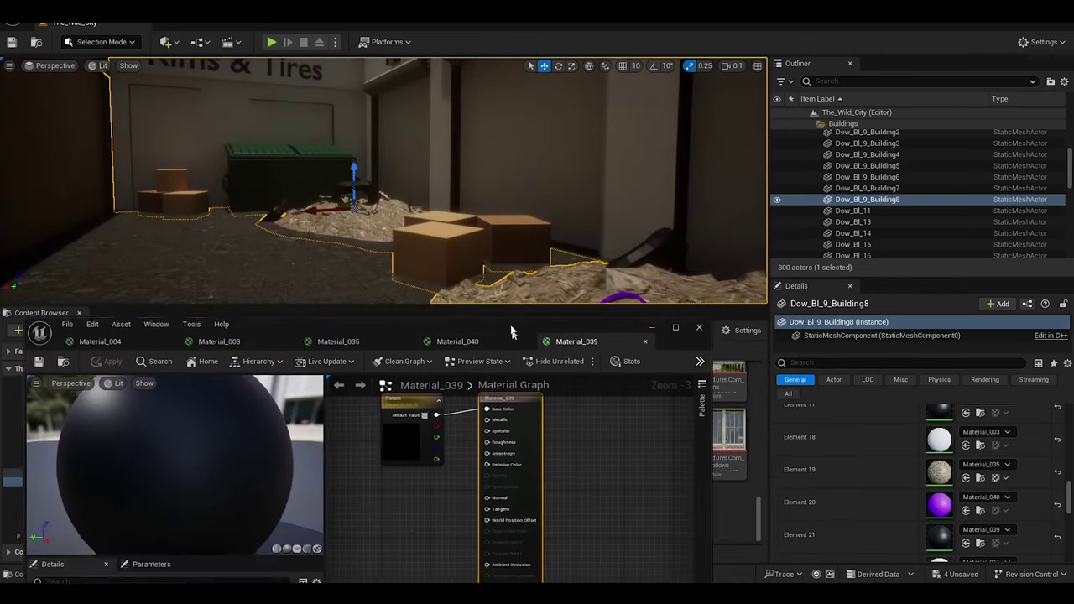
Close the Material_039 editor and recolour Material_011 purple
click(637, 287)
click(559, 311)
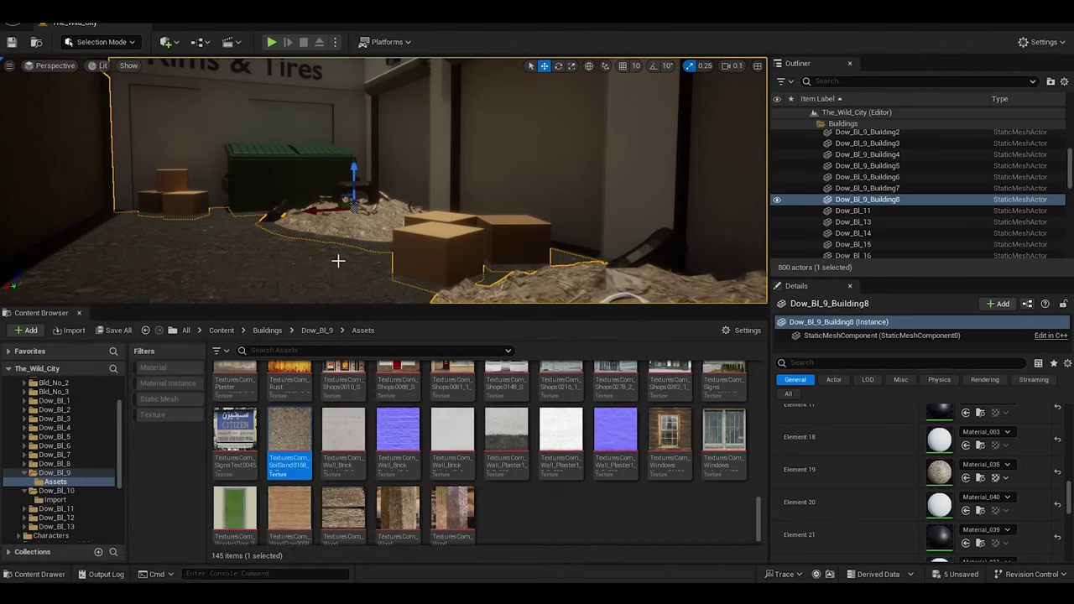
double_click(939, 479)
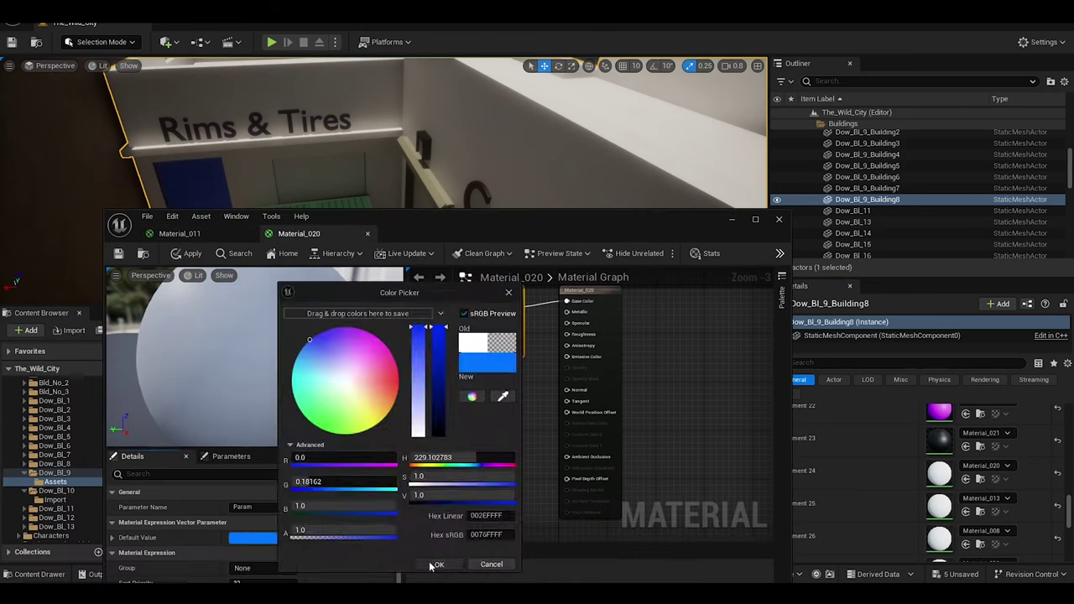
scroll(344, 442, up, 10)
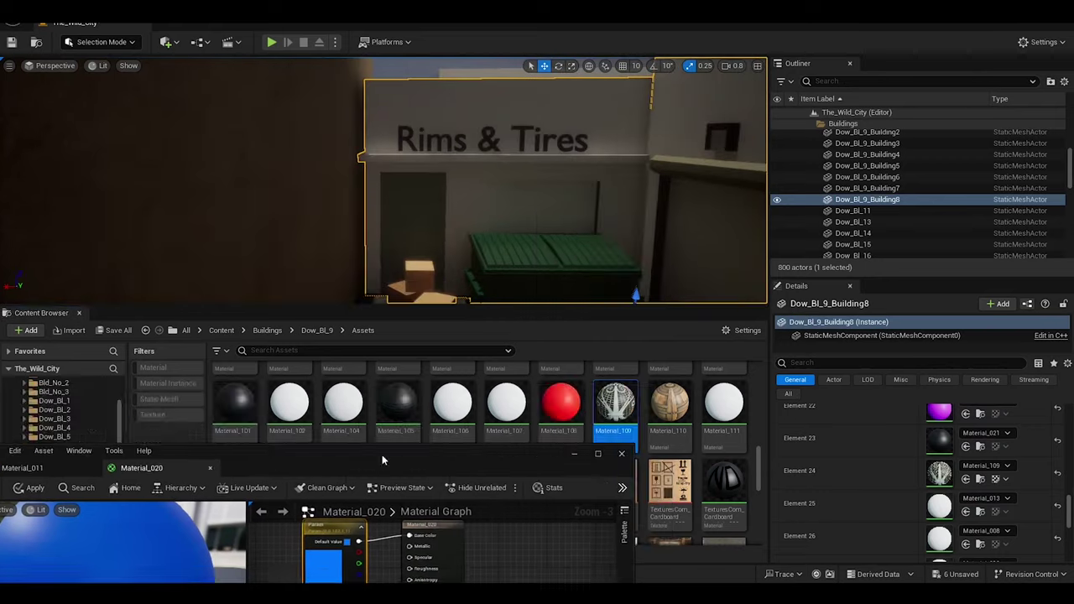
Add the Ornaments texture to Material_020 as a texture sample node
drag(202, 179, 172, 183)
drag(397, 487, 177, 352)
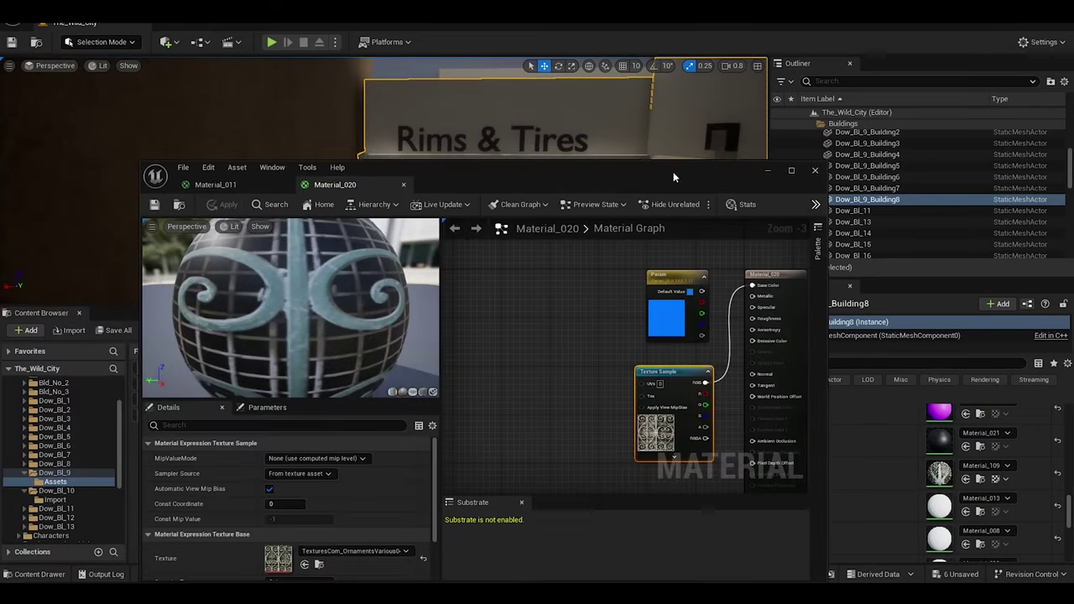
drag(673, 171, 206, 343)
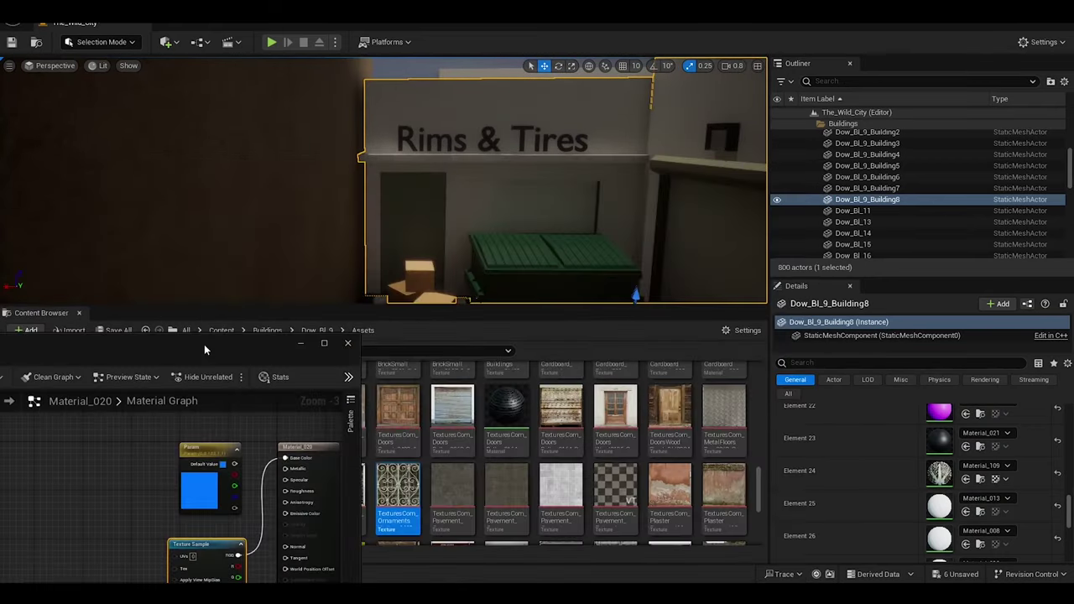
Assign Material_020 to Element 24 and set Material_019 to red
click(992, 467)
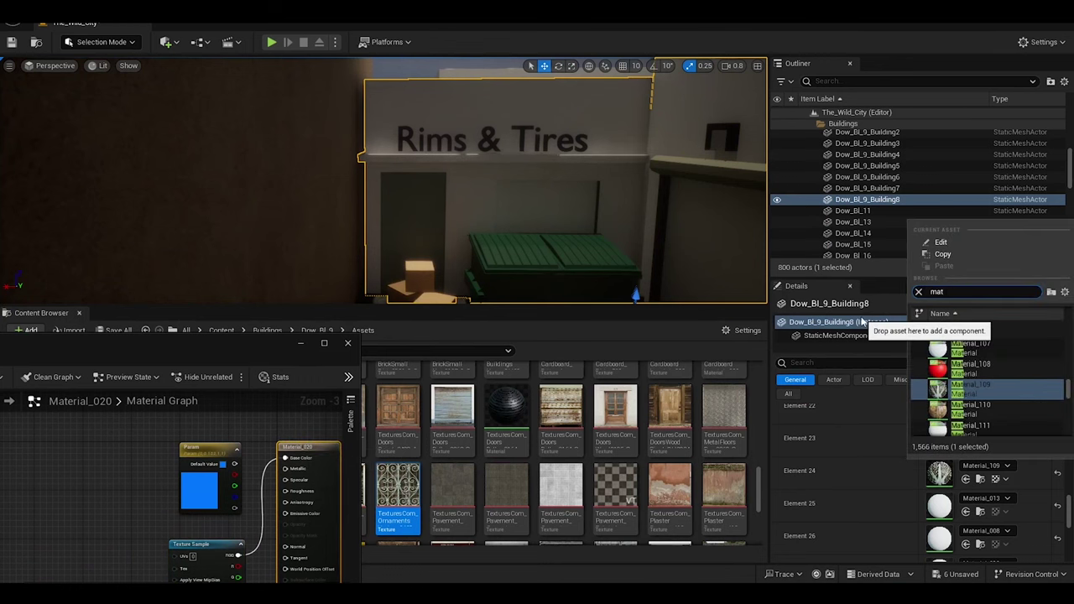
drag(862, 322, 411, 206)
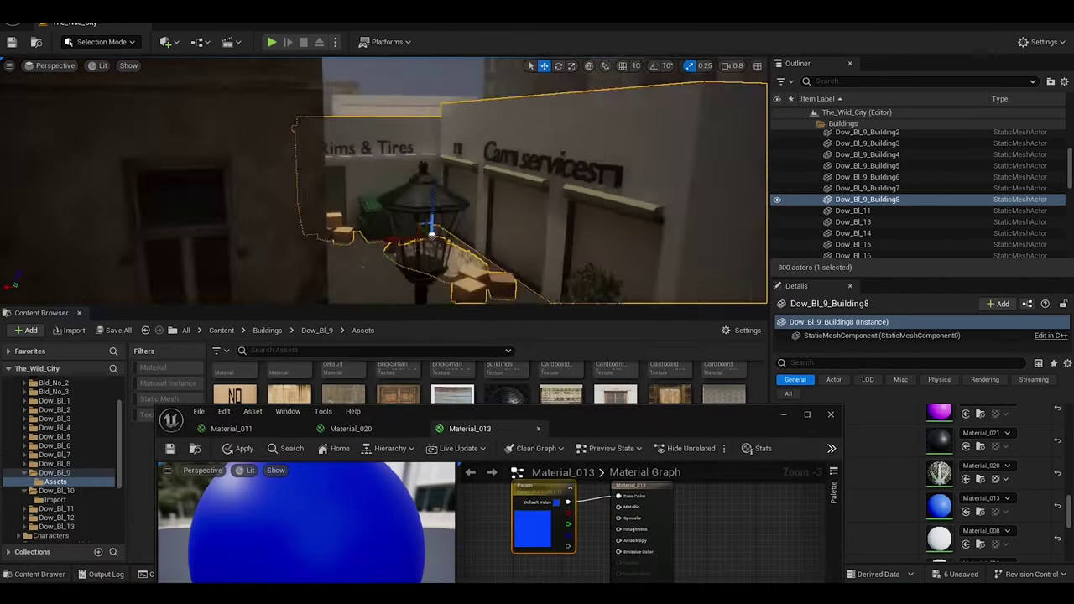
drag(573, 427, 544, 410)
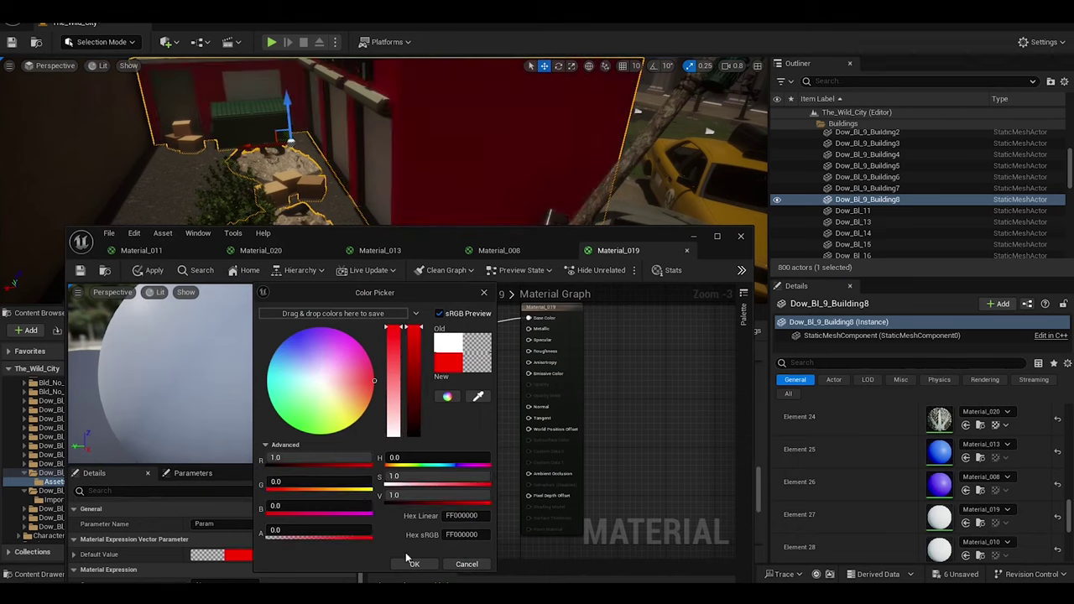
click(411, 562)
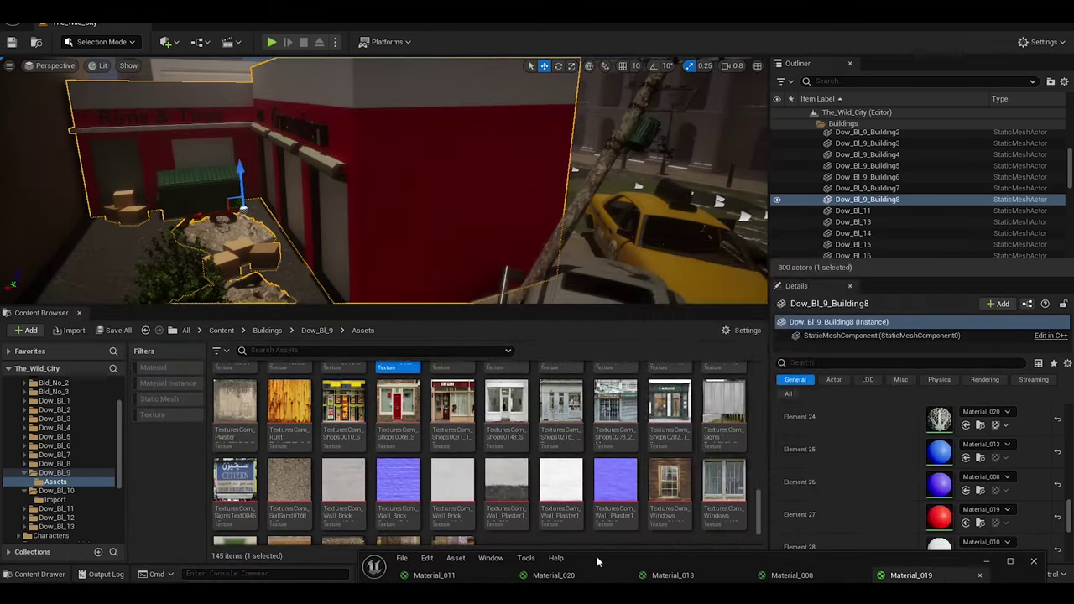
Add the selected Wall_Brick textures to Material_019's graph as texture sample nodes
click(452, 494)
ctrl+click(560, 494)
ctrl+click(506, 494)
ctrl+click(615, 495)
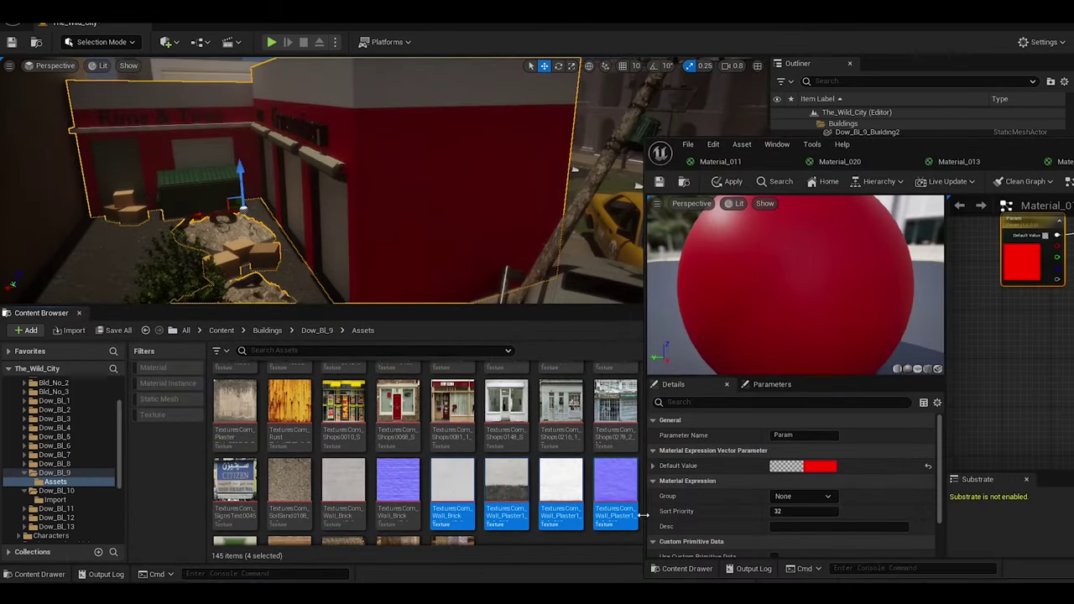
click(345, 493)
drag(899, 154, 713, 133)
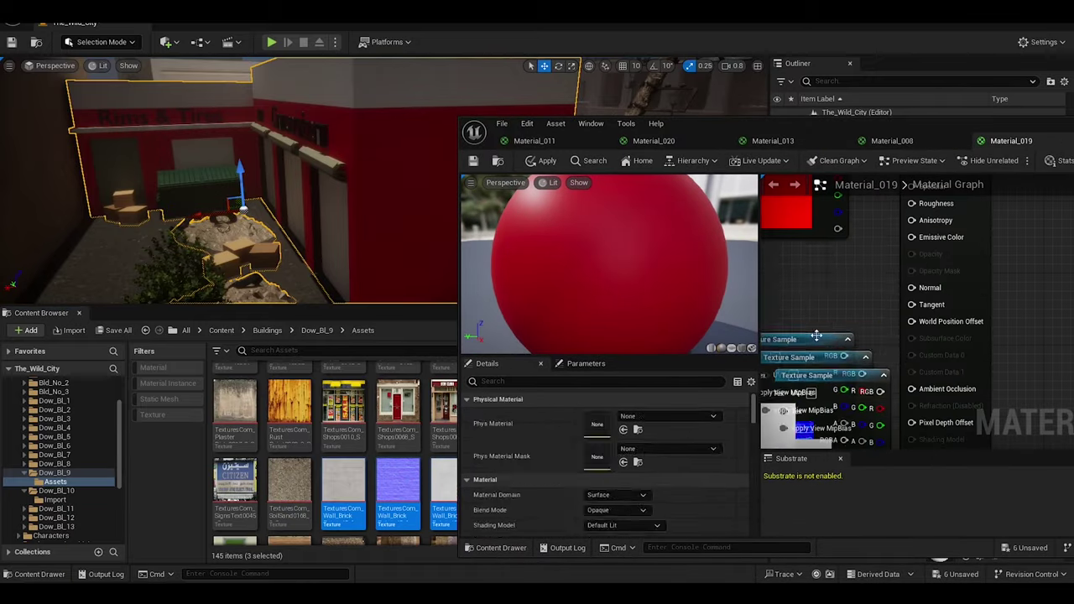
drag(397, 495, 961, 226)
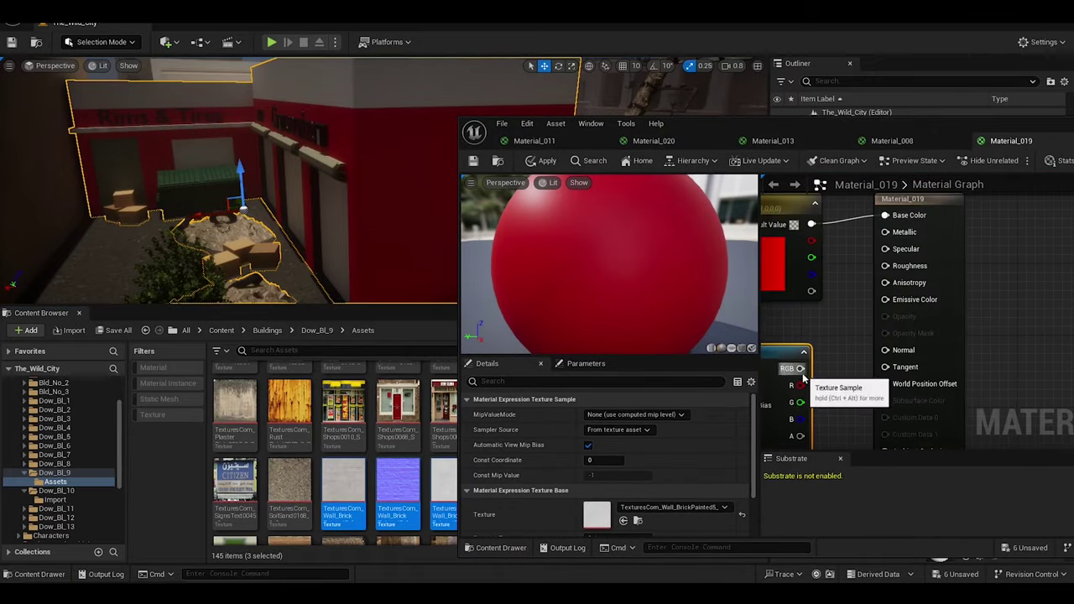
Wire the brick texture into Base Color, tidy the sample nodes, and apply Material_019
drag(907, 290, 928, 201)
scroll(961, 306, down, 3)
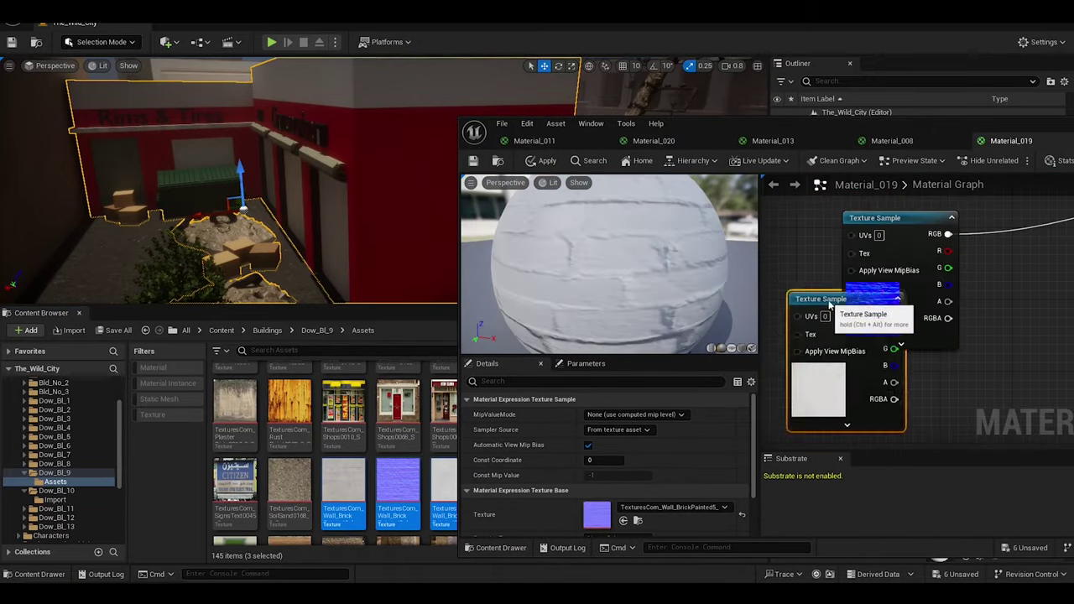
drag(829, 305, 919, 324)
drag(252, 307, 252, 337)
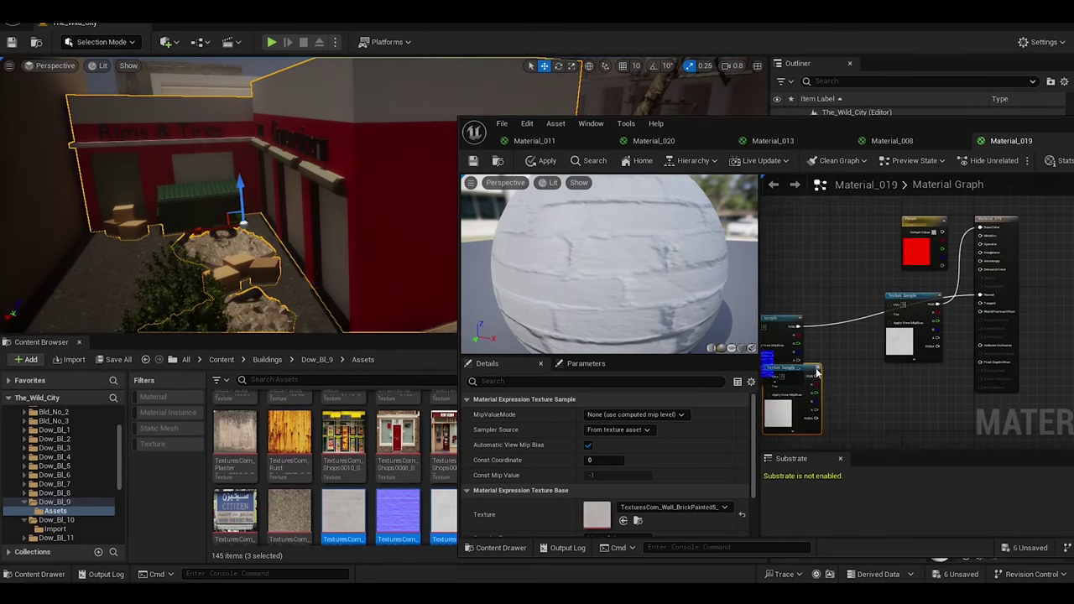
click(538, 161)
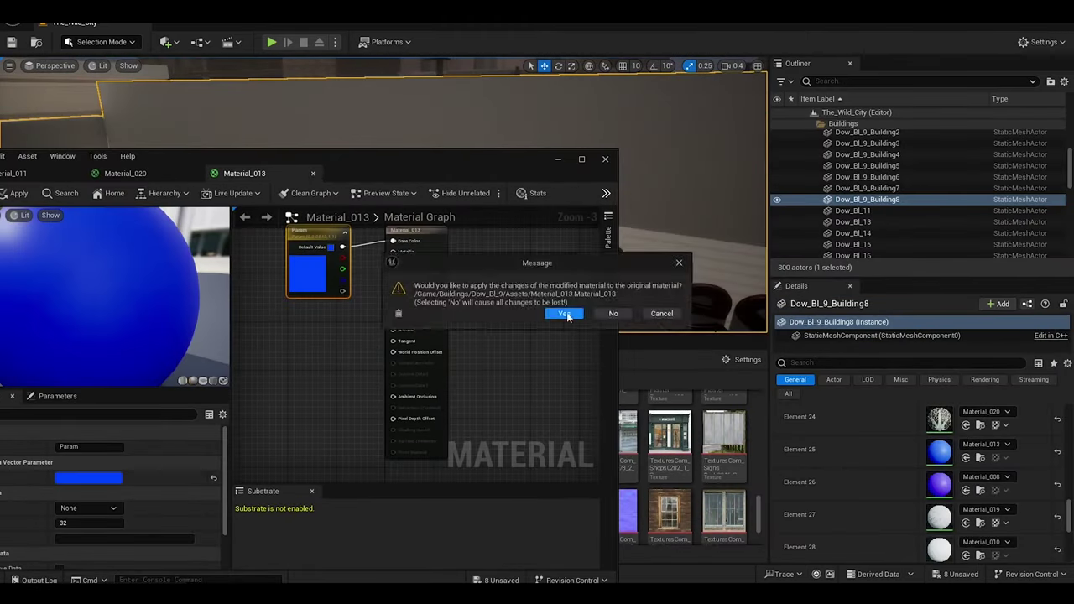
Apply Material_013's blue colour changes and view the Carri services facade
click(565, 314)
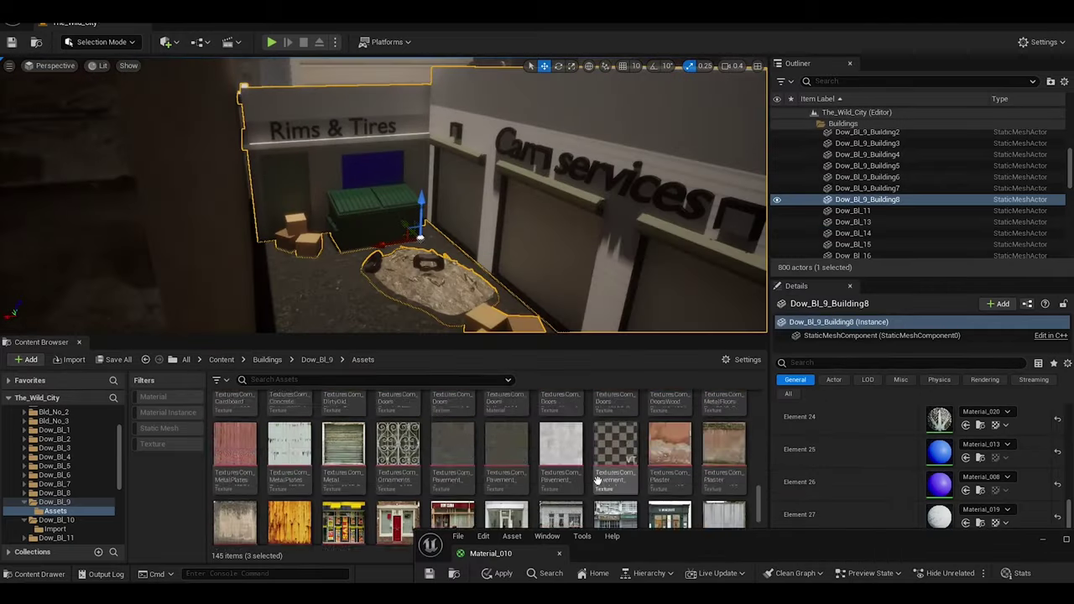
drag(759, 504, 758, 528)
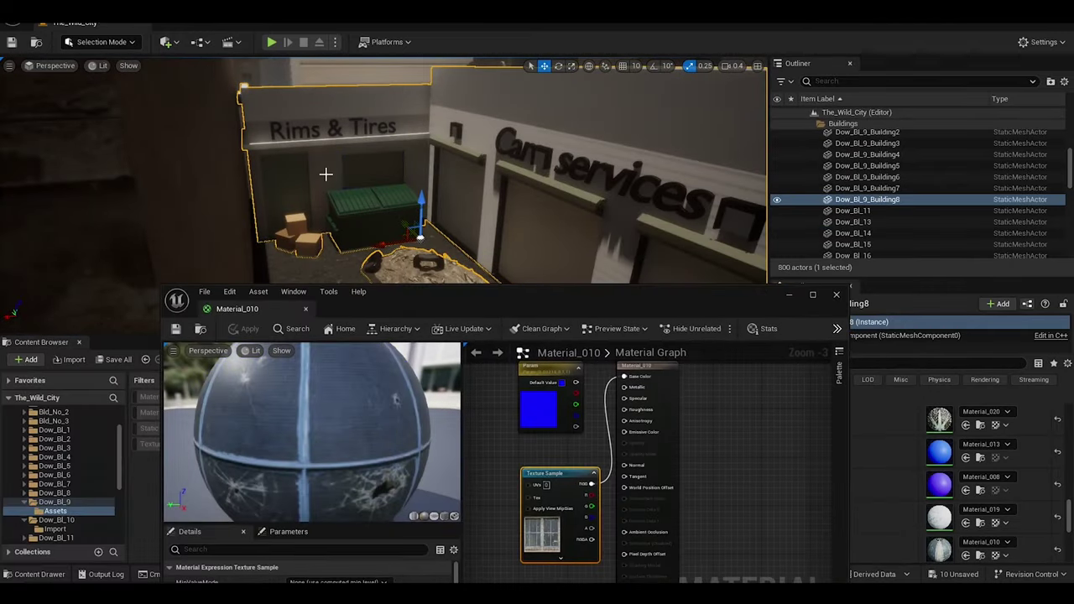
right_drag(326, 174, 251, 176)
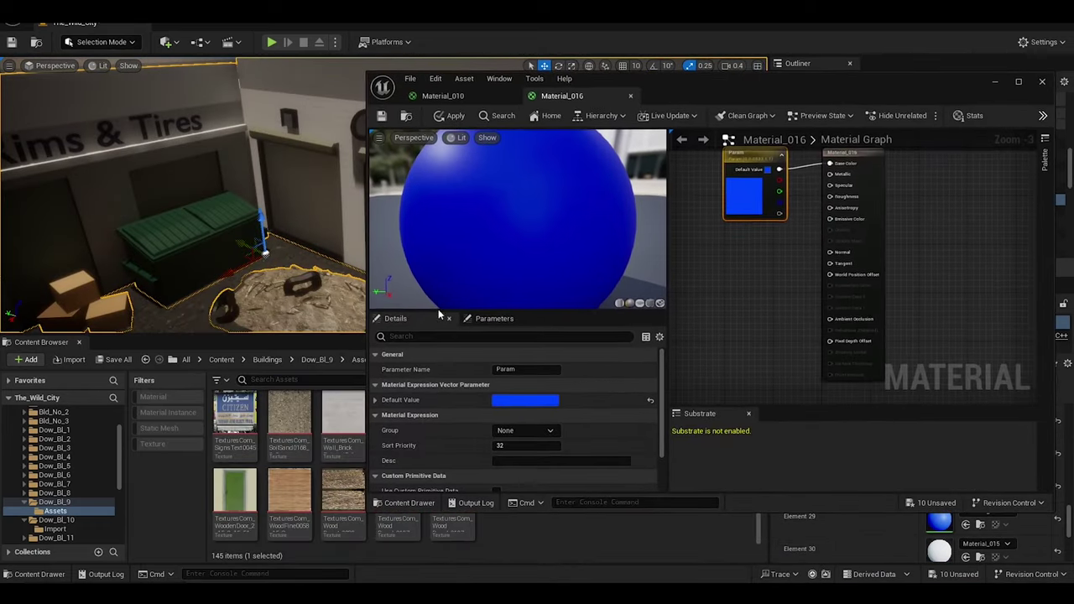
scroll(437, 480, up, 3)
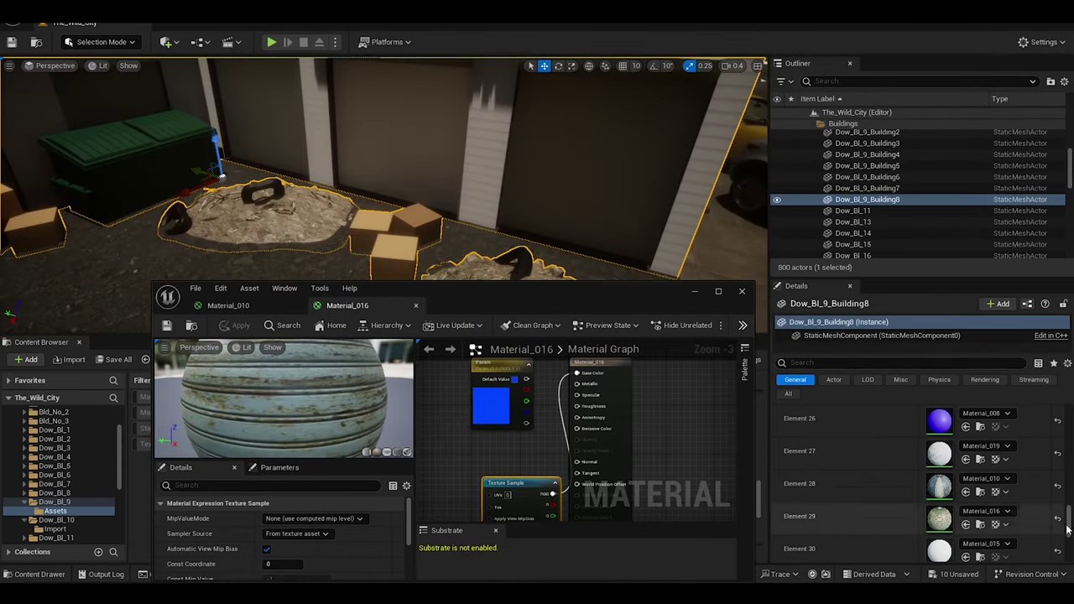
Check Dow_Bl_9_Building3's static mesh, close it, and return to the asset browser
double_click(937, 510)
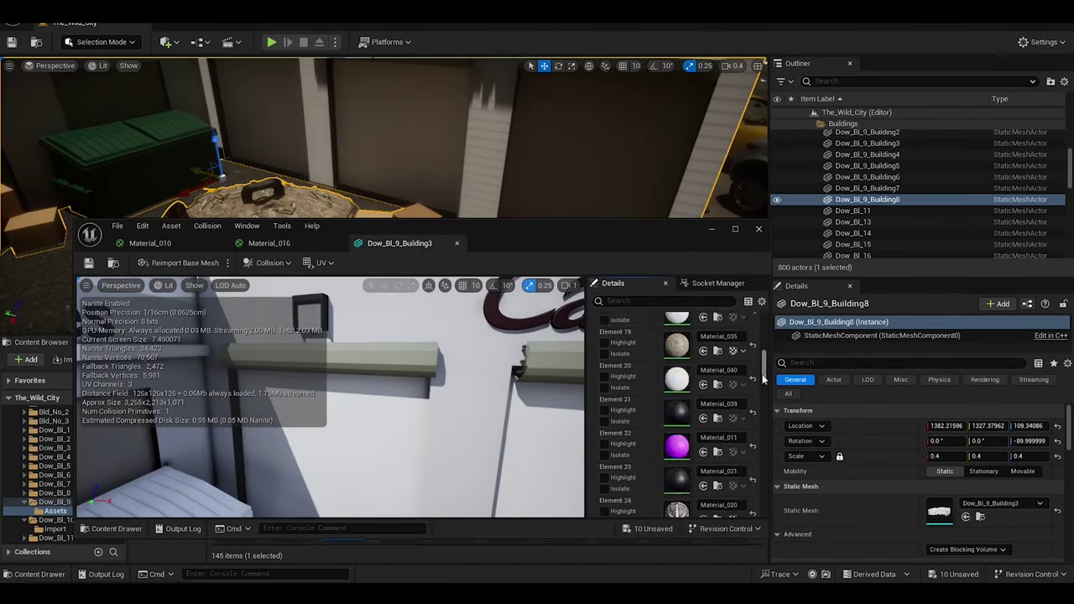
scroll(749, 395, down, 15)
click(615, 302)
text(c)
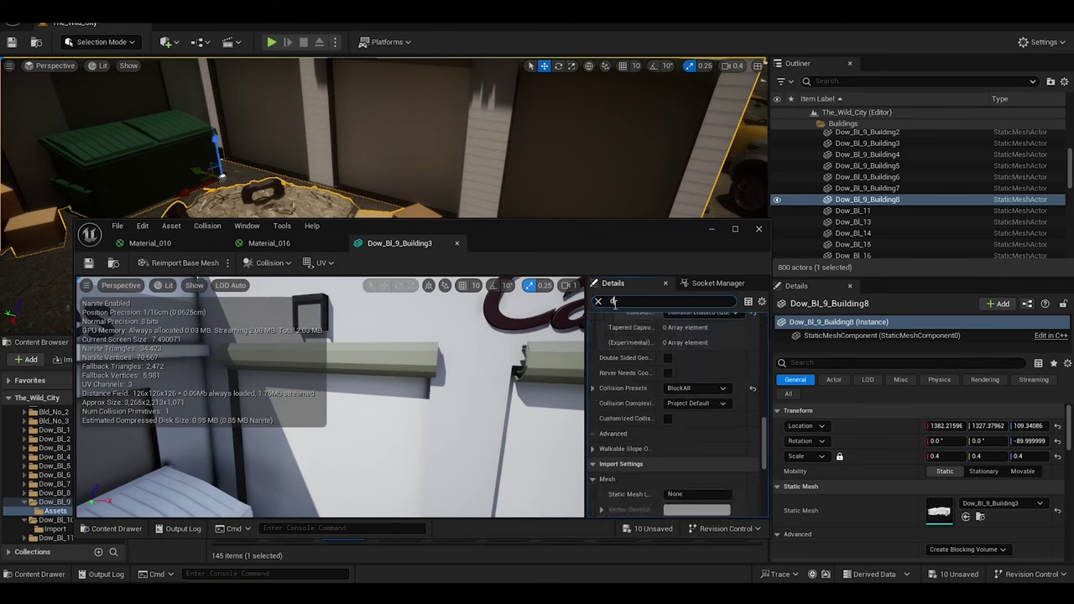
click(456, 243)
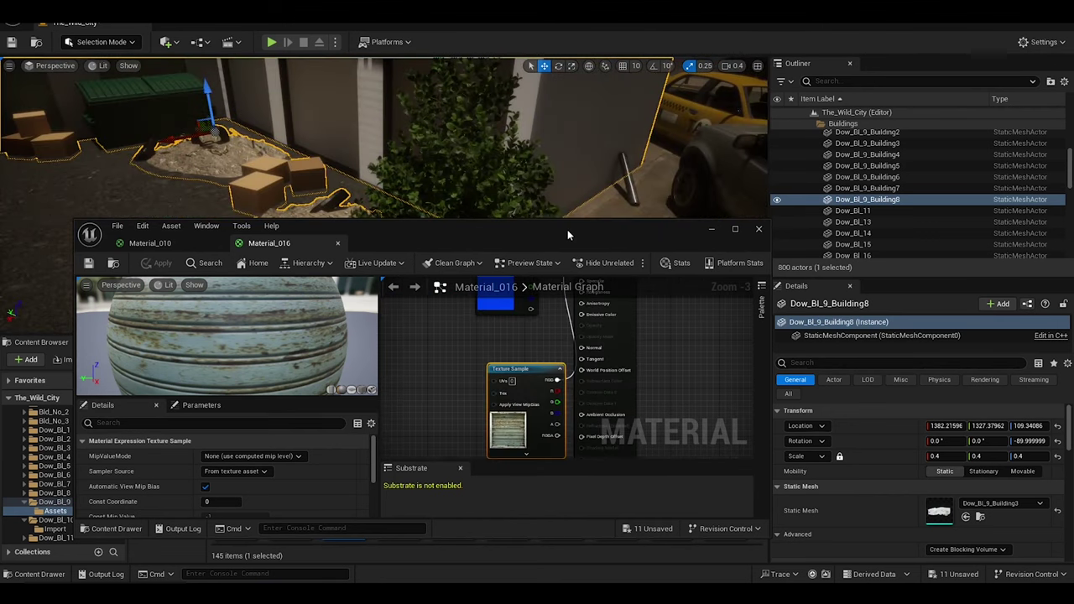
drag(567, 229, 525, 324)
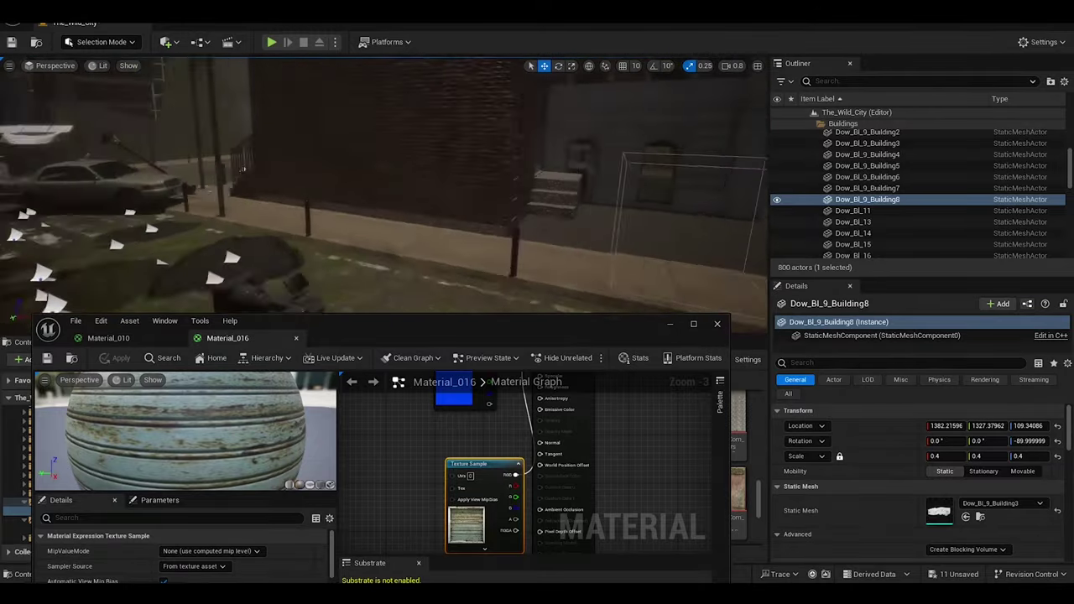
click(55, 502)
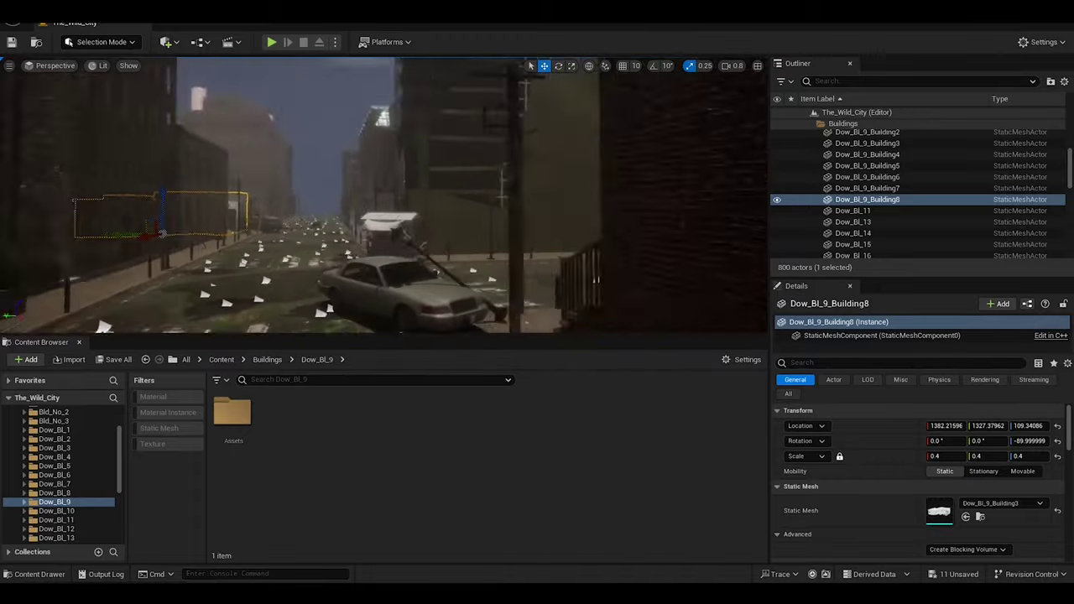
Filter the Content Browser to static meshes and undo the Japanese wooden lamp placement
click(164, 433)
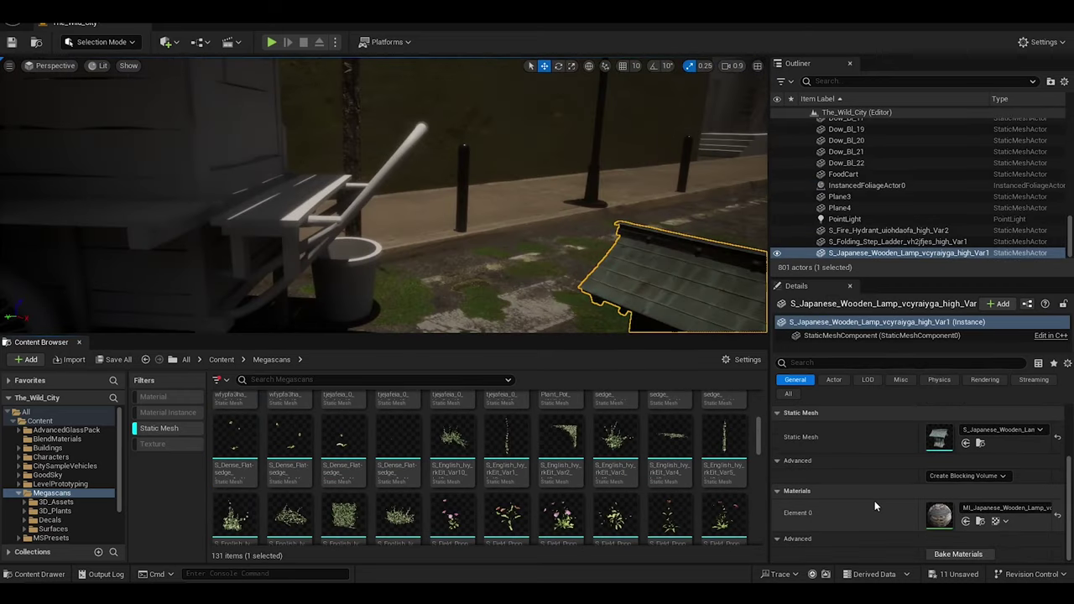
double_click(939, 513)
key(ctrl+z)
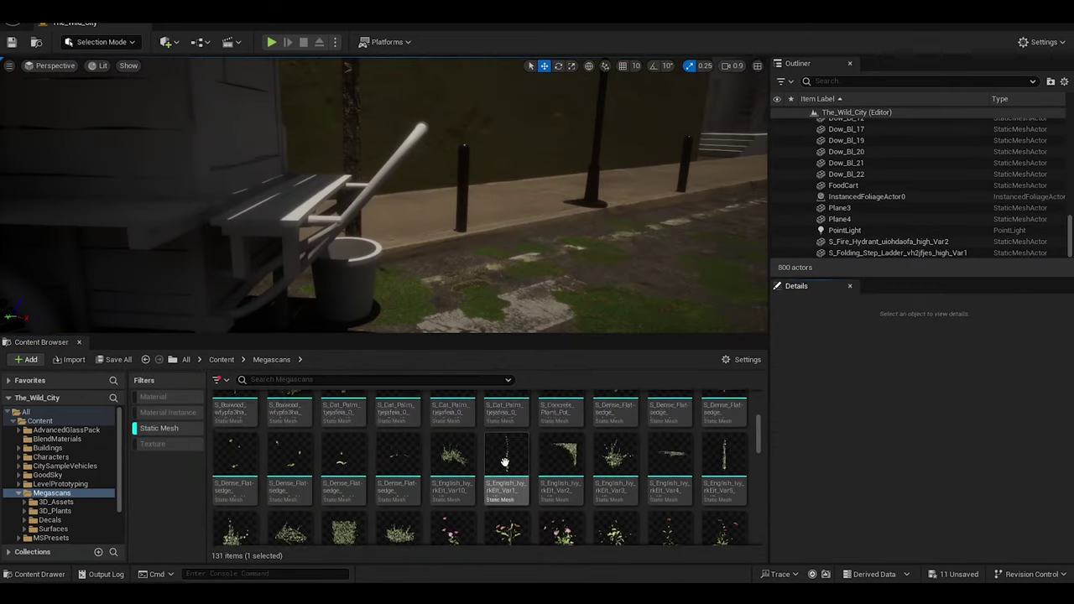
scroll(761, 437, down, 1)
Place the English Ivy Var8 mesh on the wall and fly in close
click(343, 461)
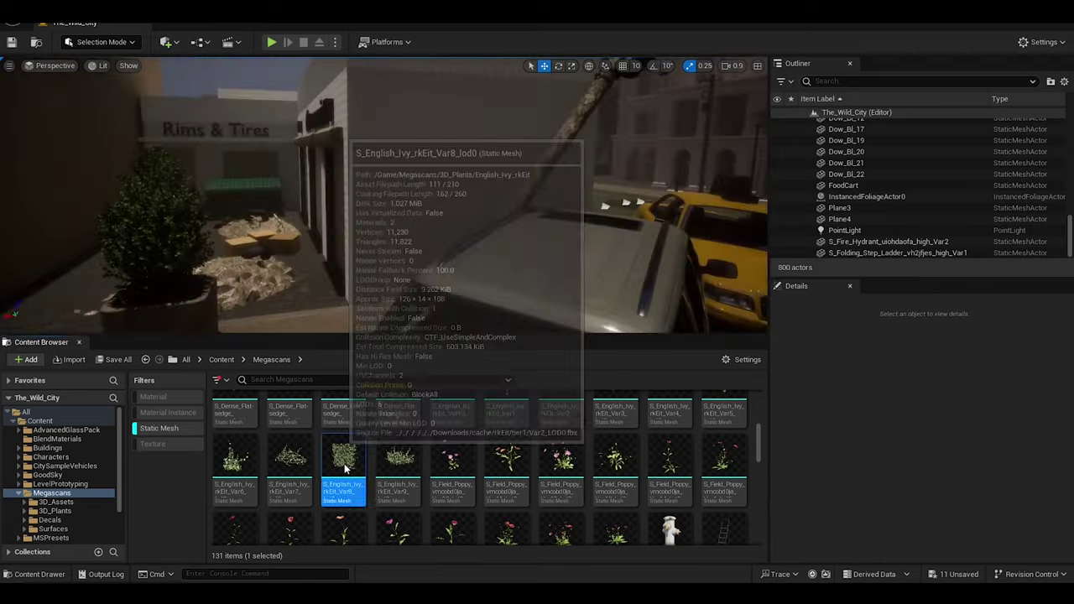
drag(344, 463, 243, 273)
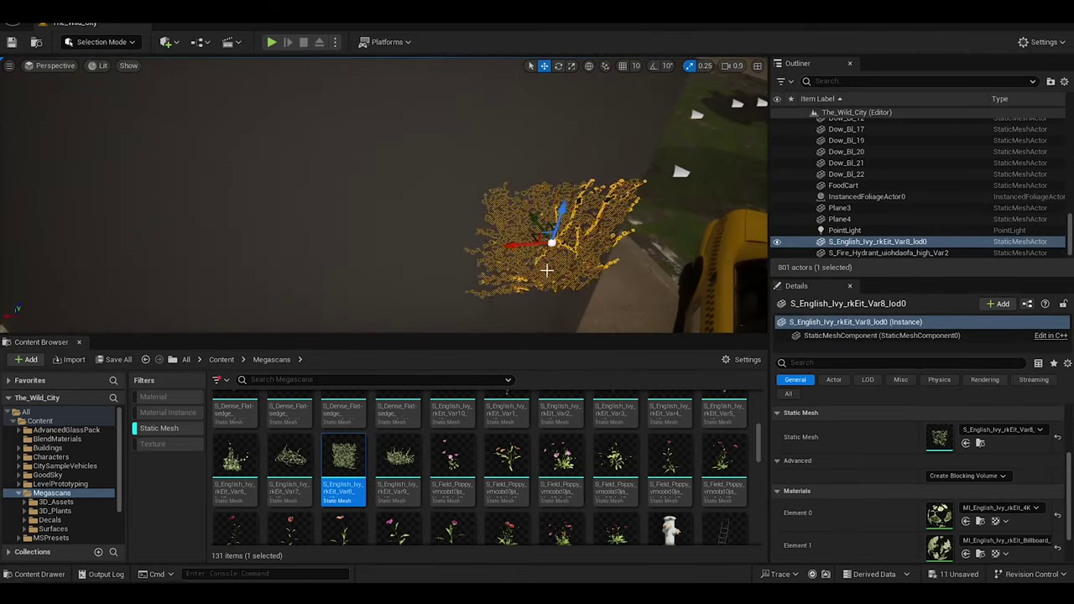
mouse_move(494, 299)
right_down()
mouse_move(366, 145)
mouse_move(736, 235)
right_up()
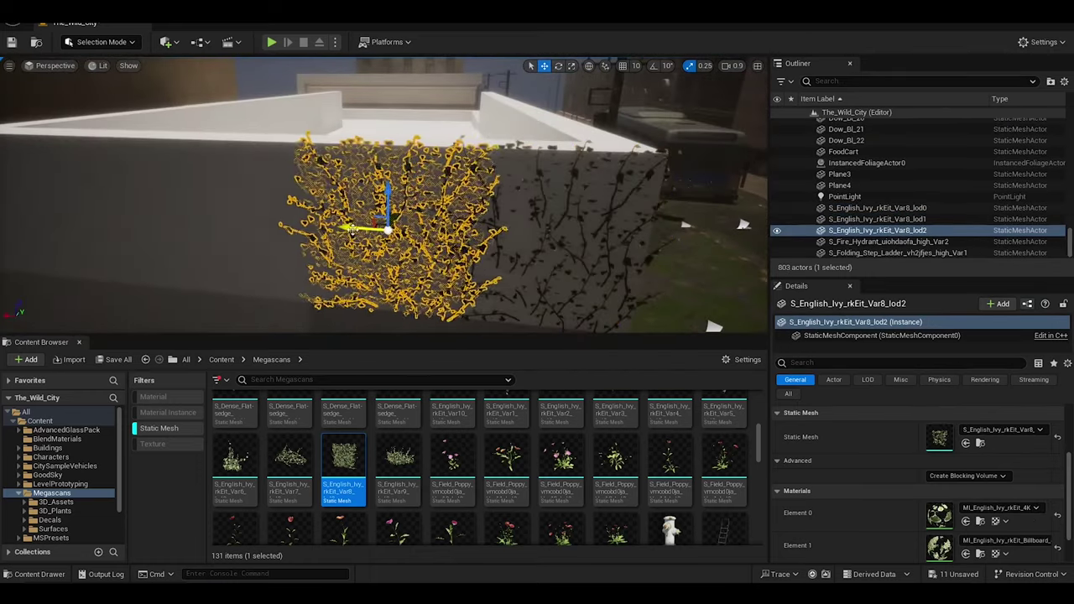
right_drag(352, 228, 431, 270)
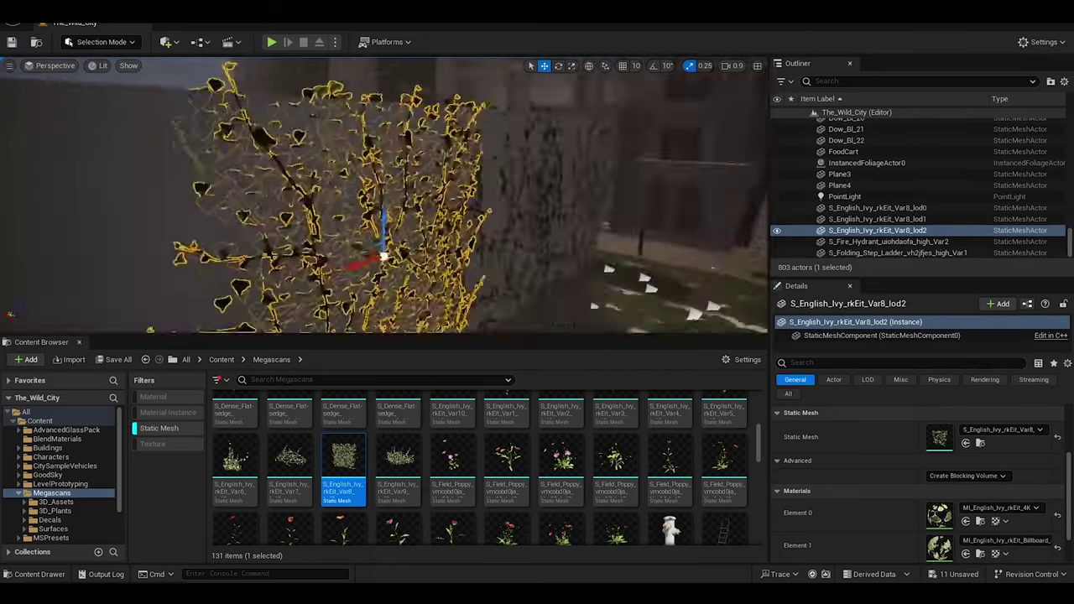
right_drag(432, 269, 431, 269)
Delete the large ivy patch, restore it with Ctrl+Z, and inspect the wall
click(431, 269)
click(419, 268)
key(Delete)
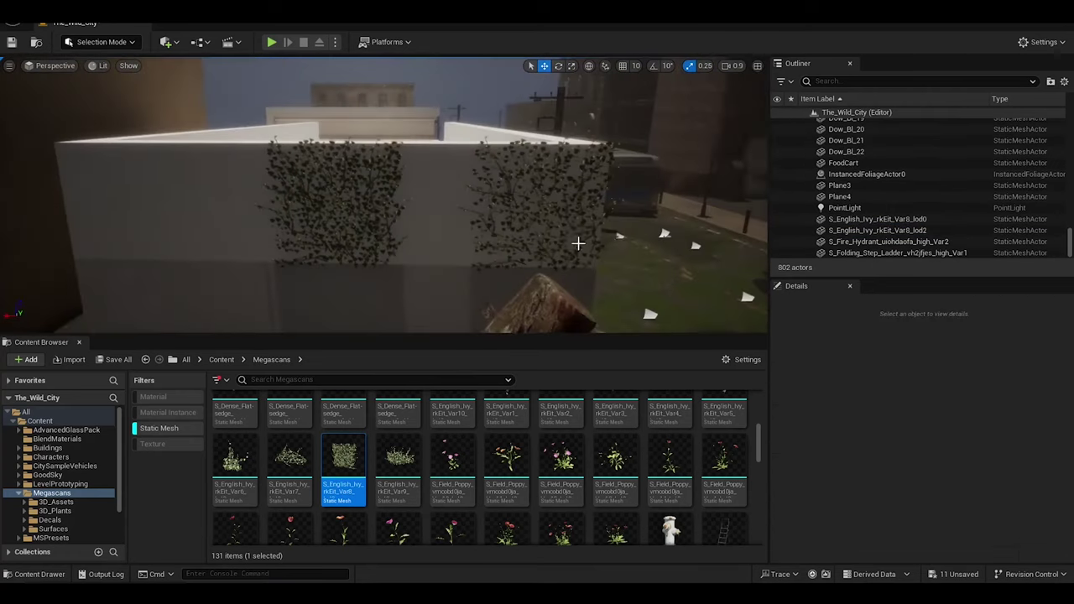
click(539, 220)
click(348, 187)
key(Delete)
click(387, 106)
key(ctrl+z)
key(ctrl+z)
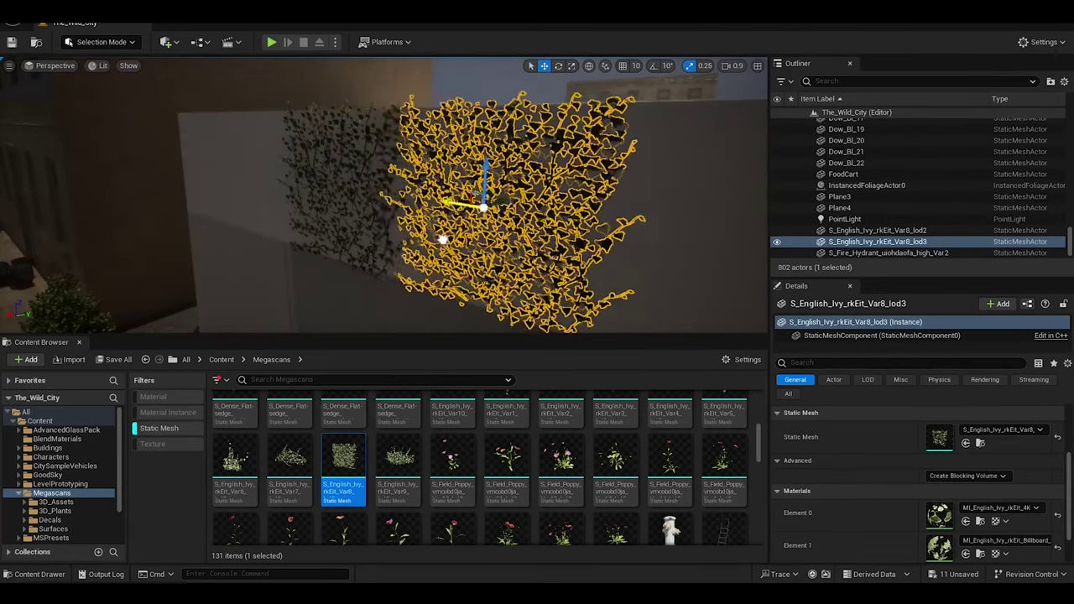
right_drag(386, 105, 378, 229)
click(619, 270)
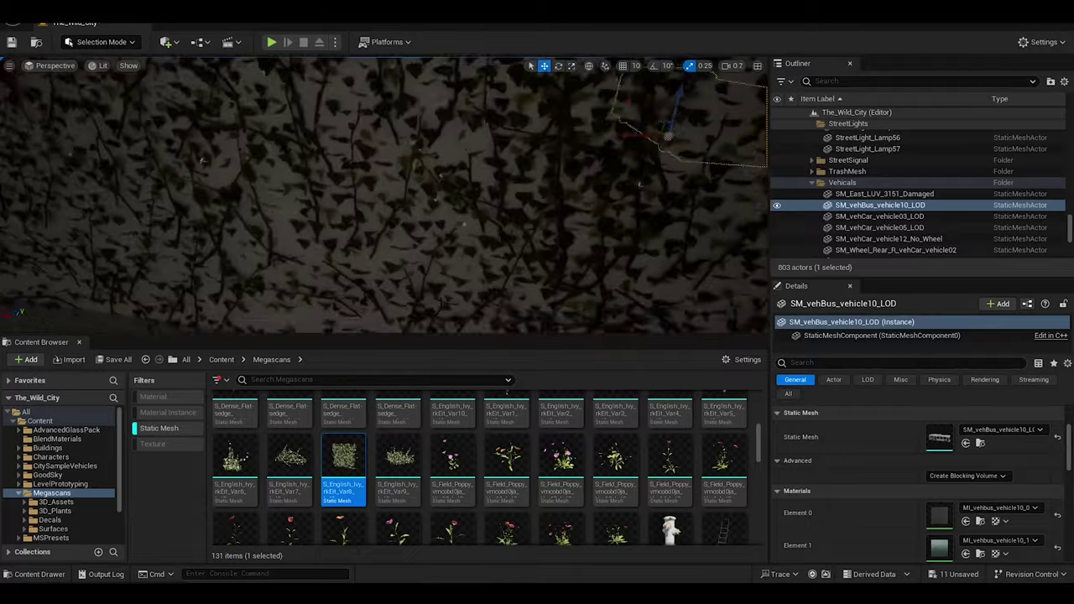
right_drag(619, 270, 489, 194)
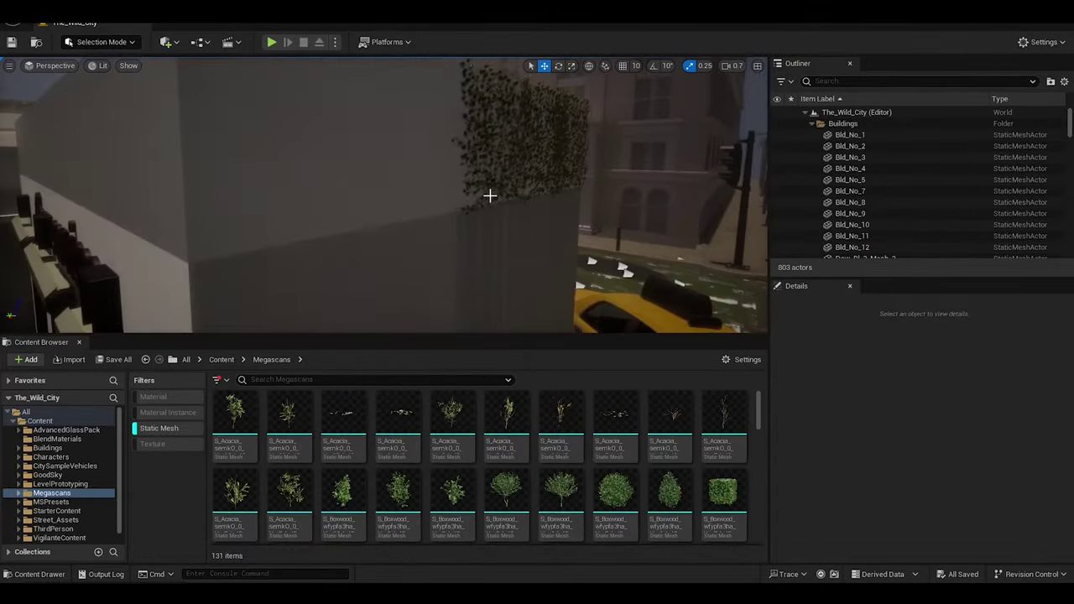
Parent the six Dow_Bl buildings through Dow_Bl_22 under Cube in the Outliner
click(489, 194)
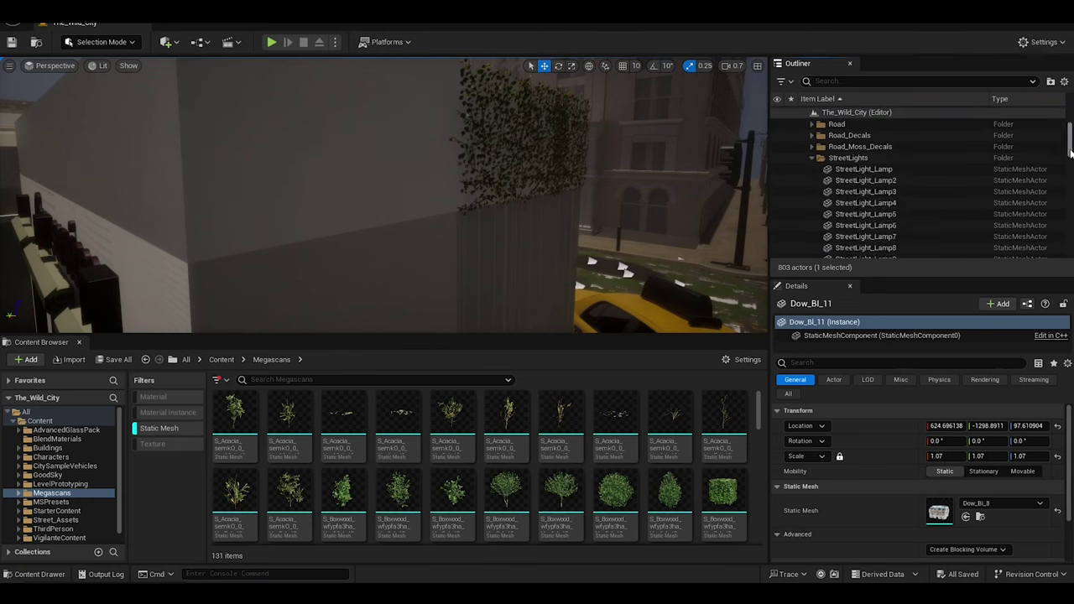
scroll(923, 193, down, 10)
click(846, 181)
shift+click(845, 252)
scroll(854, 160, down, 1)
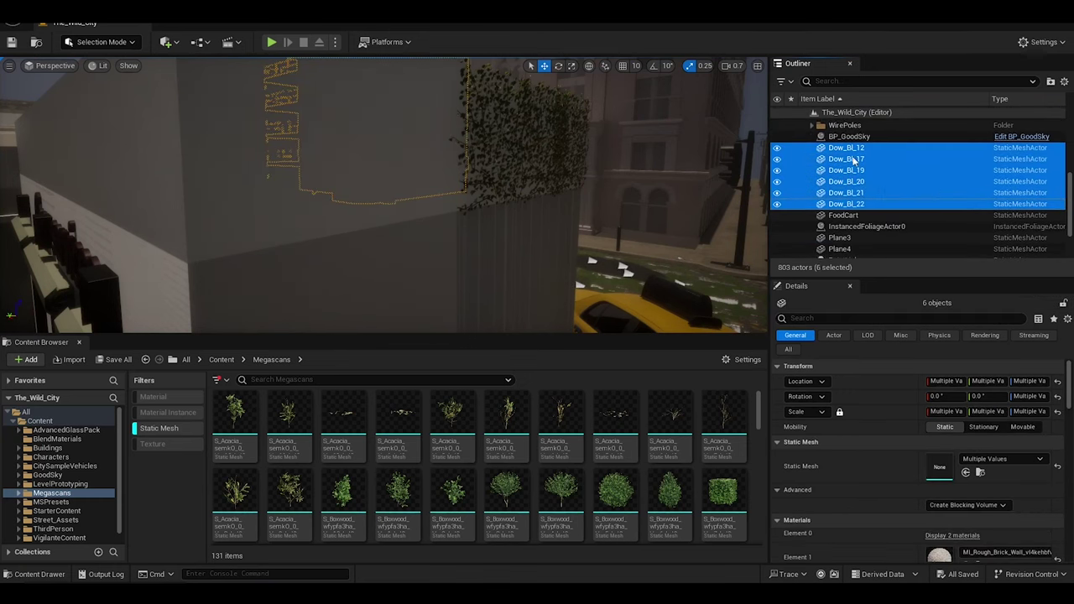
drag(854, 160, 856, 170)
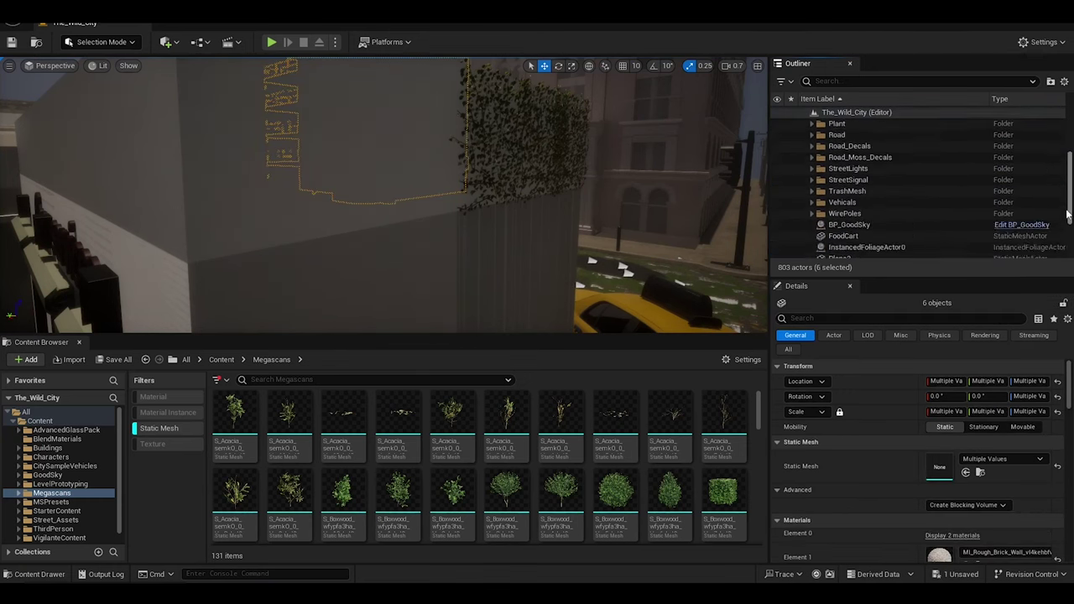
Put the fire hydrant and folding ladder into a new folder
scroll(923, 192, down, 3)
double_click(887, 242)
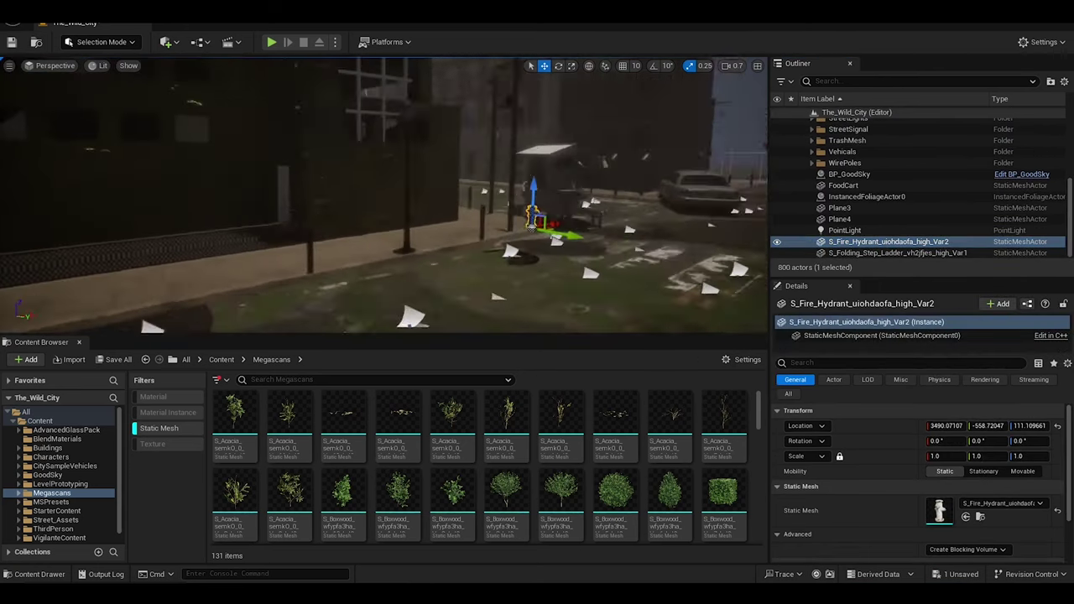
double_click(897, 253)
ctrl+click(887, 241)
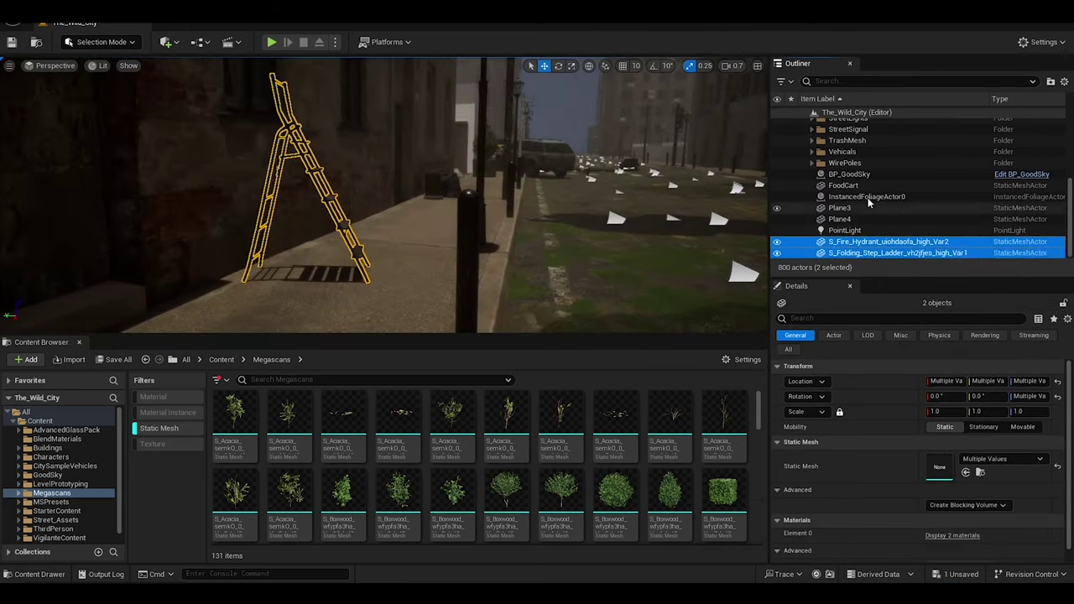
click(1050, 81)
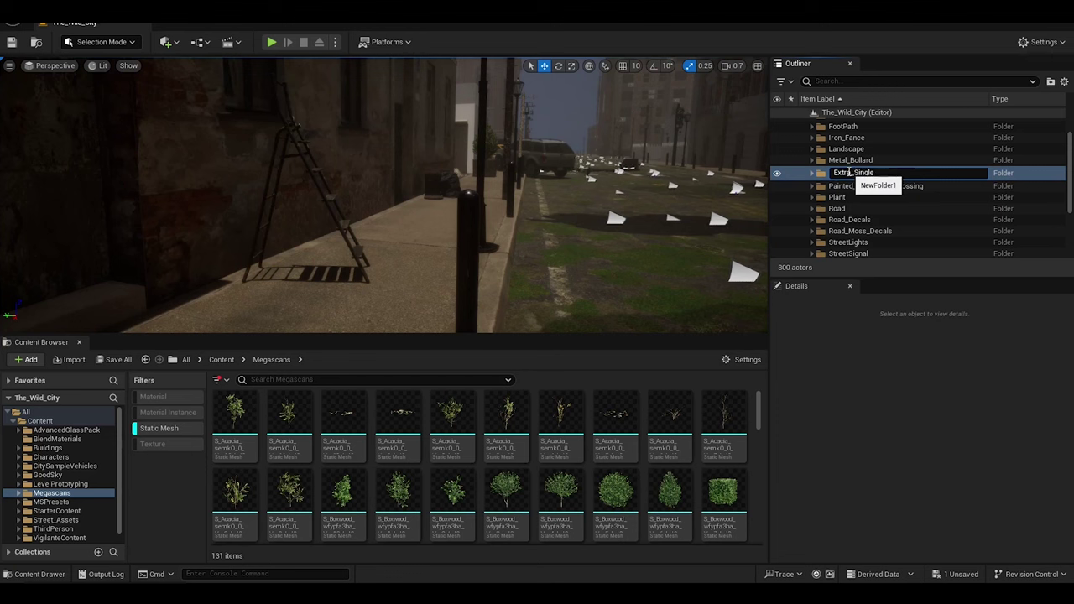
Add Plane3 and Plane4, rename the props folder, and file FoodCart under it
double_click(843, 238)
ctrl+click(843, 244)
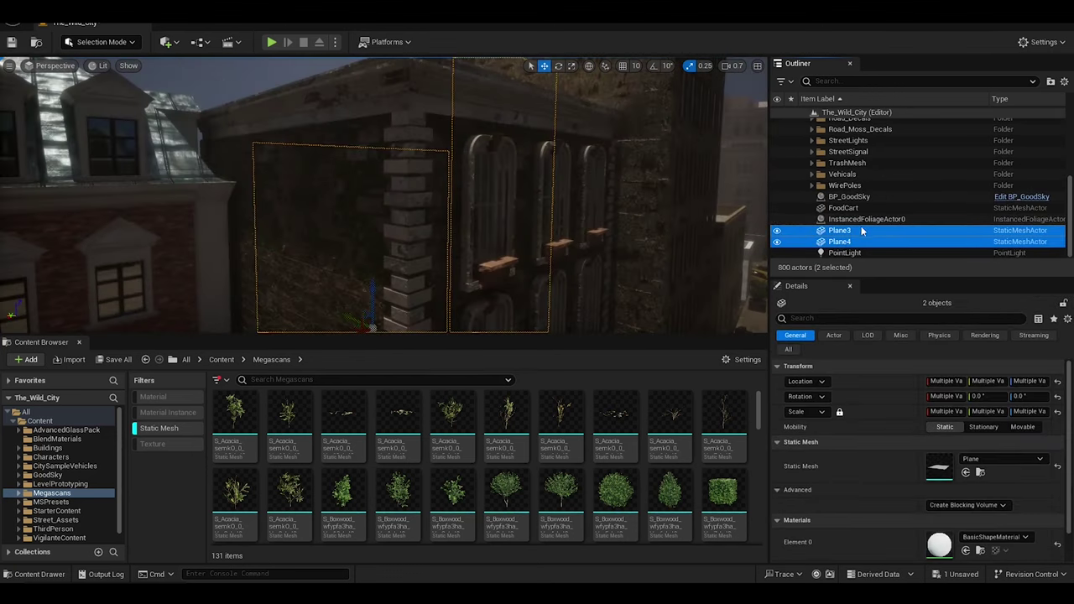
double_click(854, 172)
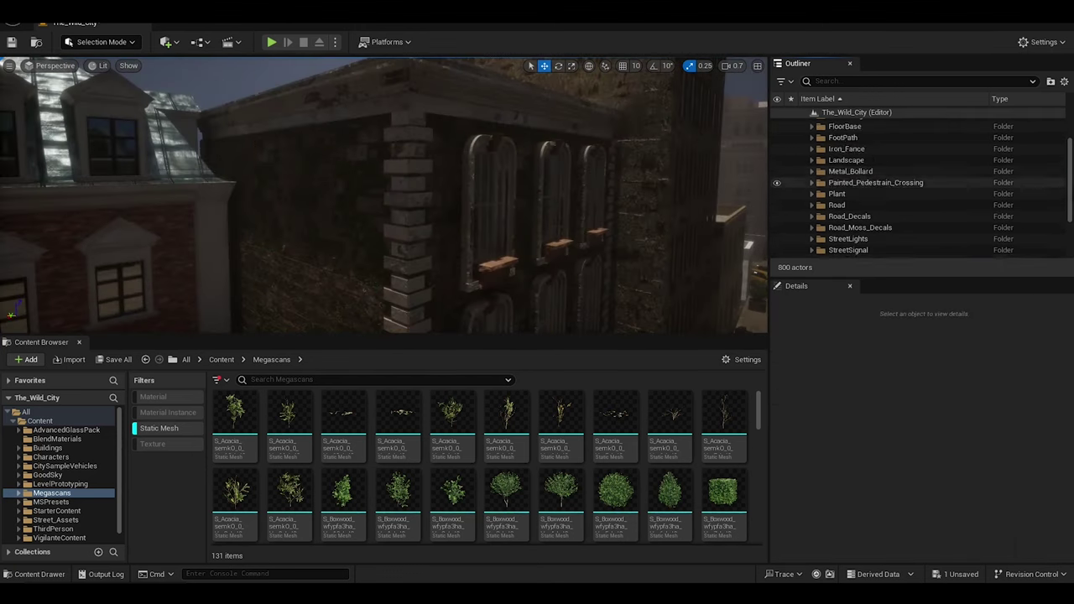
scroll(865, 224, down, 3)
click(865, 222)
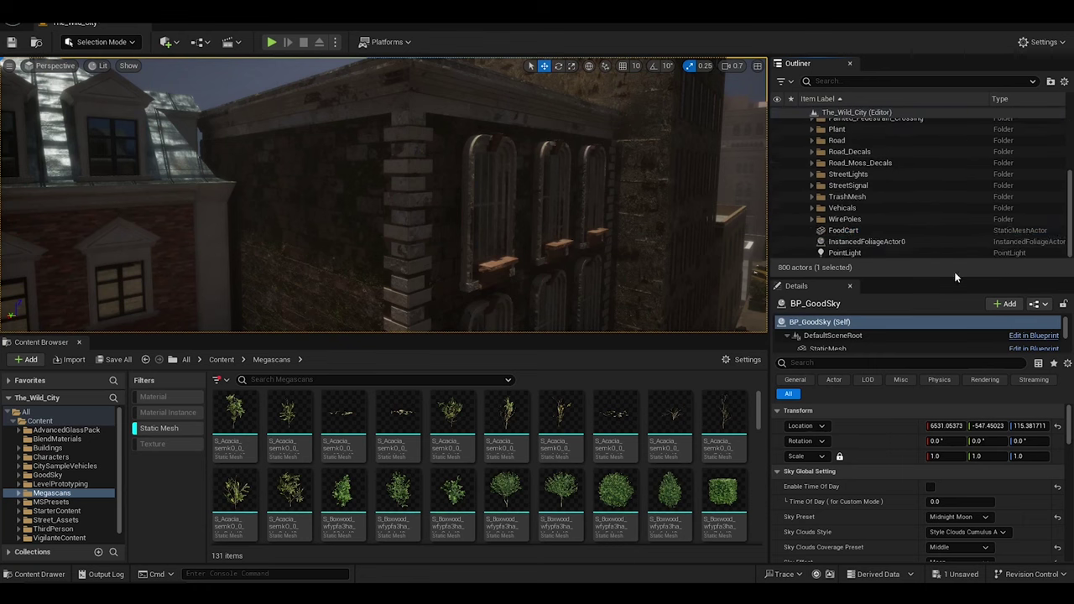
click(881, 232)
click(847, 120)
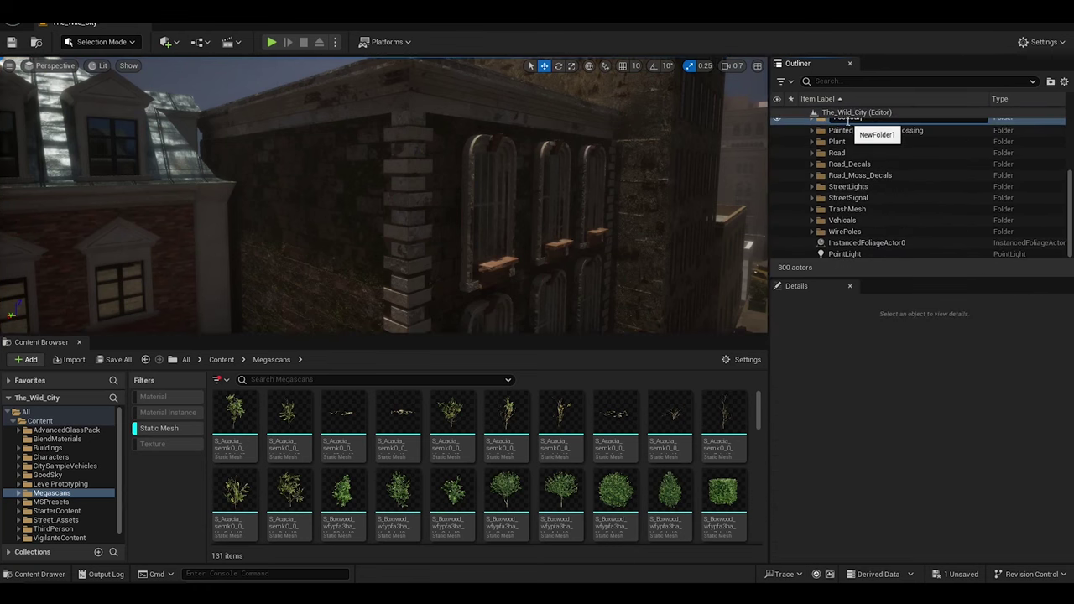
right_drag(677, 227, 677, 226)
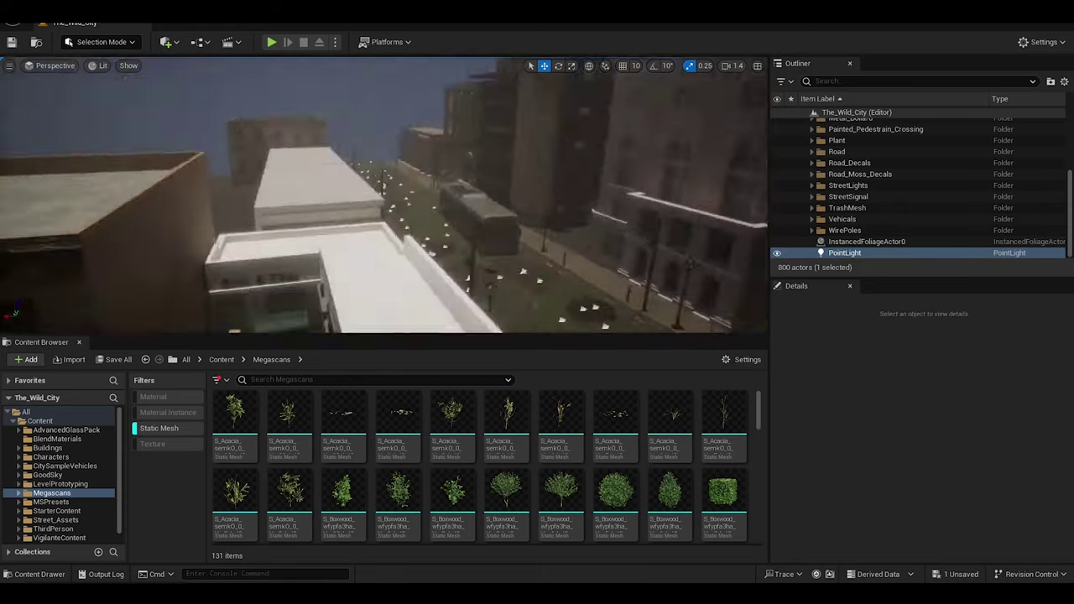
Fly to the garage building, open Quixel Bridge, and search local assets for 'conc'
right_drag(522, 232, 521, 232)
double_click(866, 241)
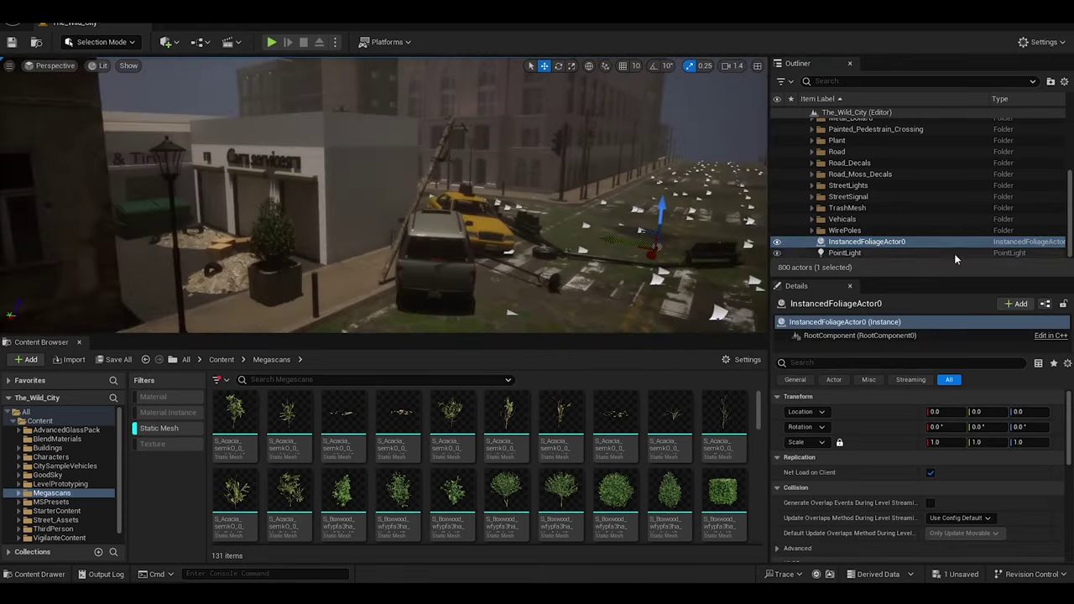
right_drag(667, 225, 667, 224)
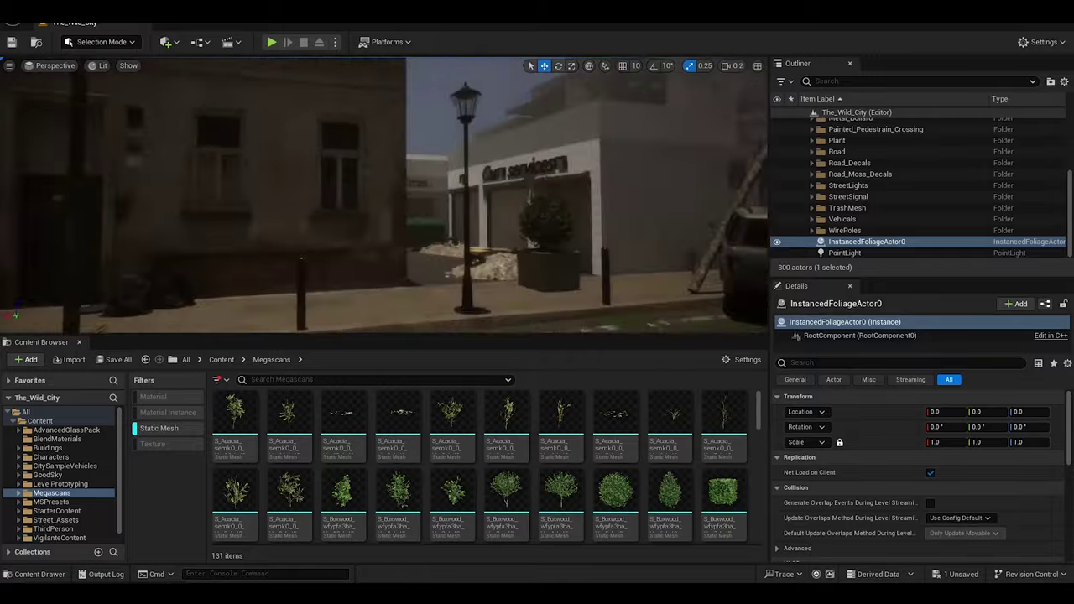
click(13, 22)
click(161, 331)
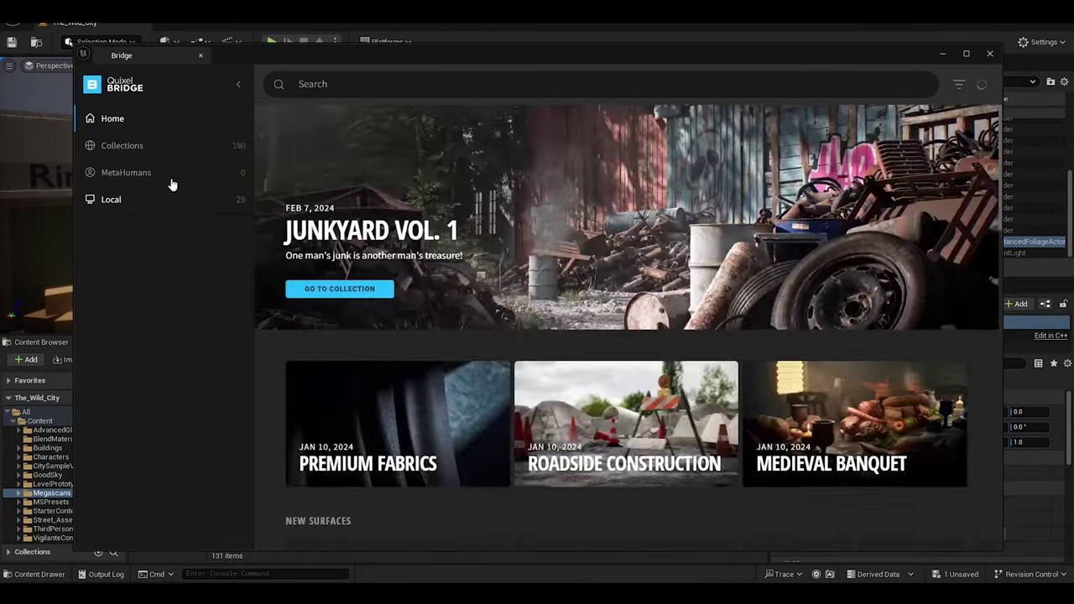
click(111, 199)
click(335, 84)
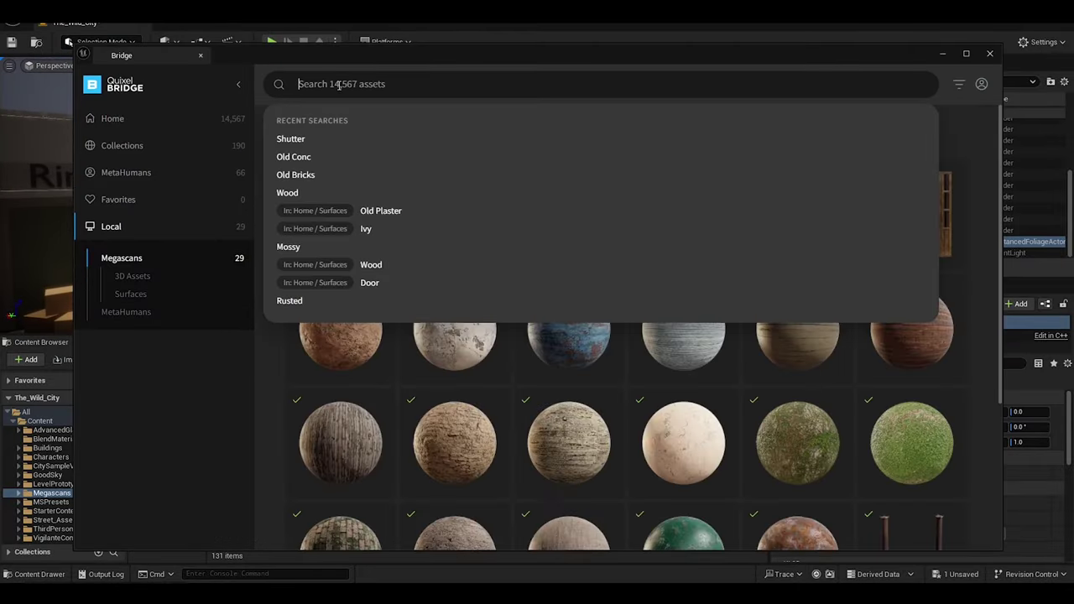
text(conc)
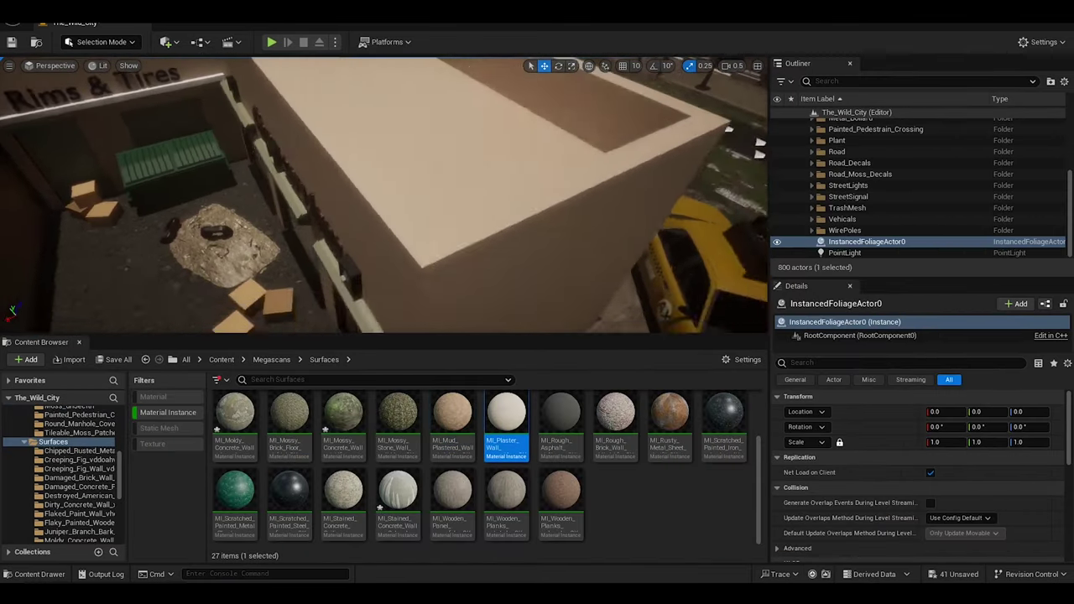
Browse rusty metal, M_Glass_Brick_01 and chipped rusted metal materials, then select the garage building
click(669, 419)
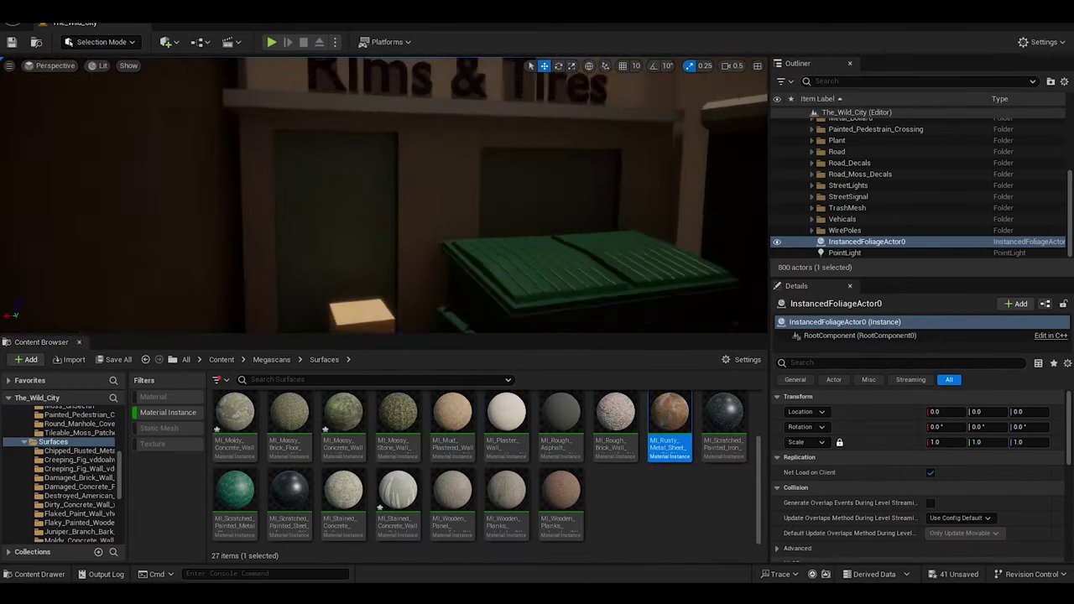
click(73, 430)
click(289, 429)
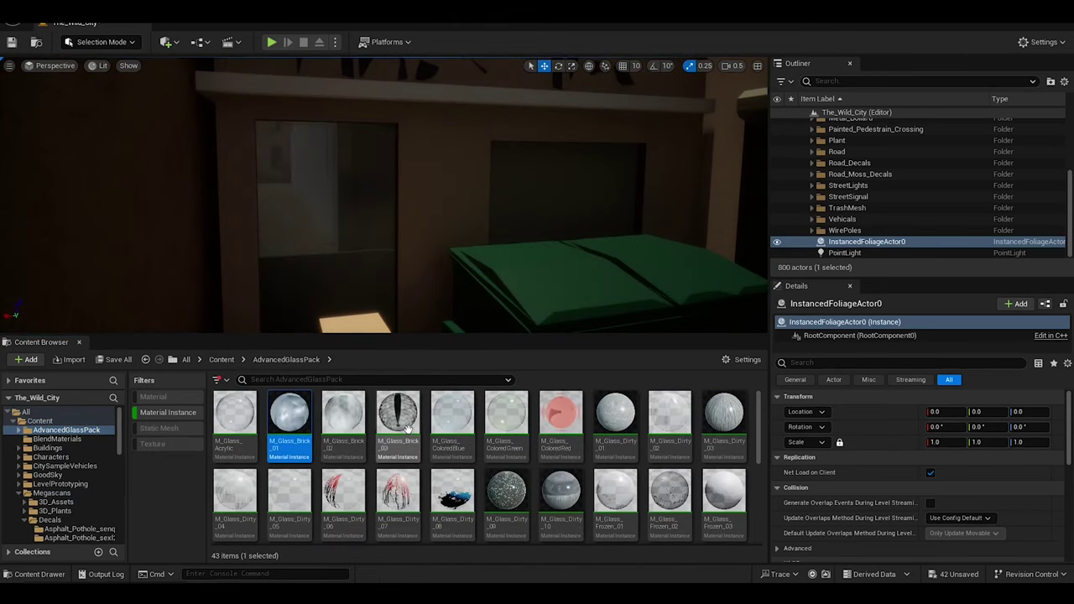
right_drag(546, 213, 546, 213)
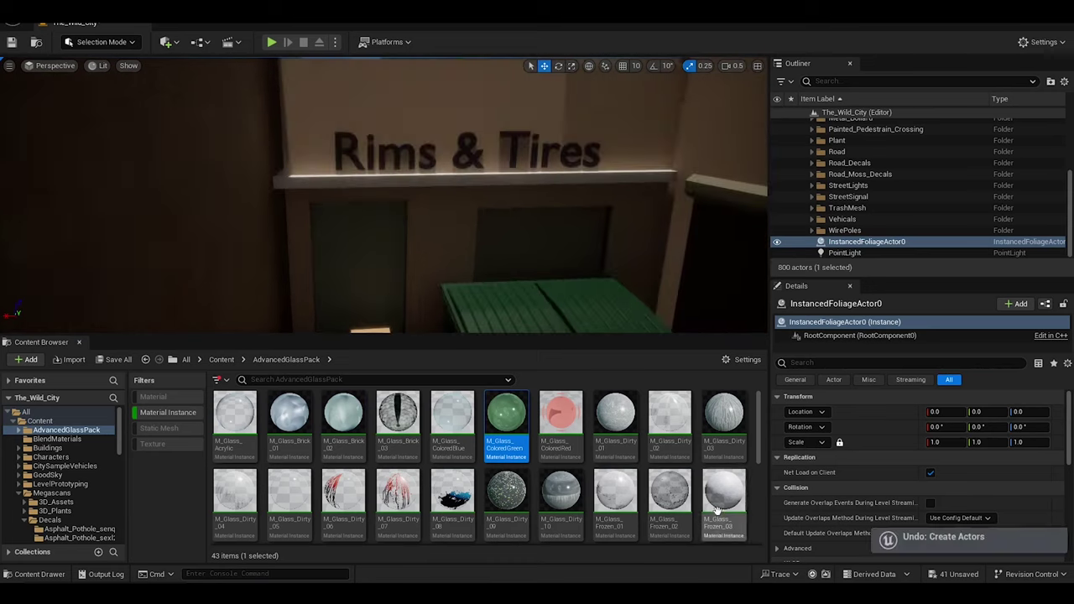
click(52, 492)
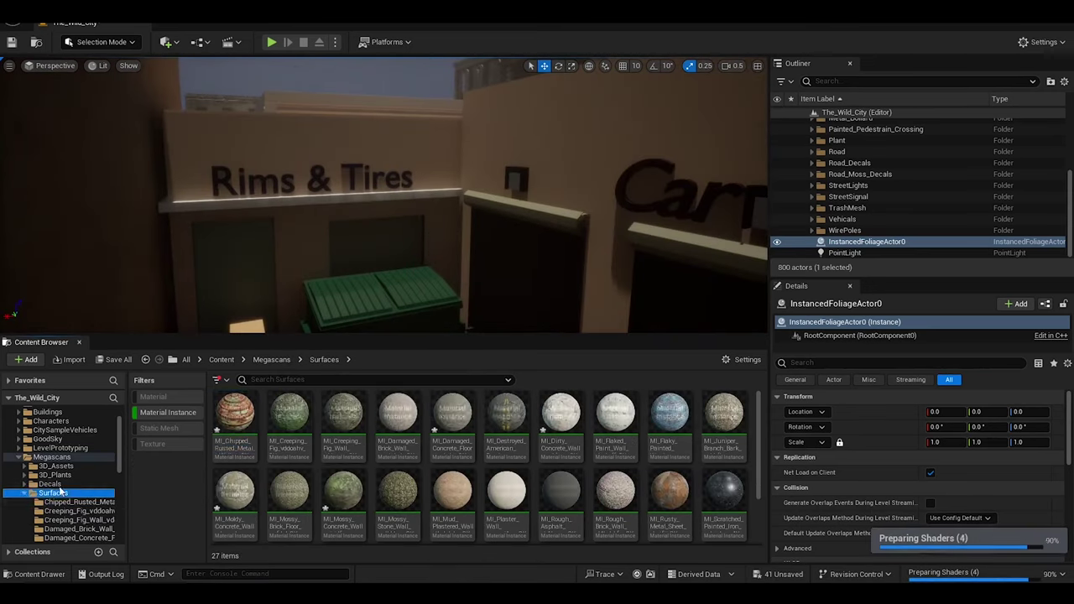
click(235, 413)
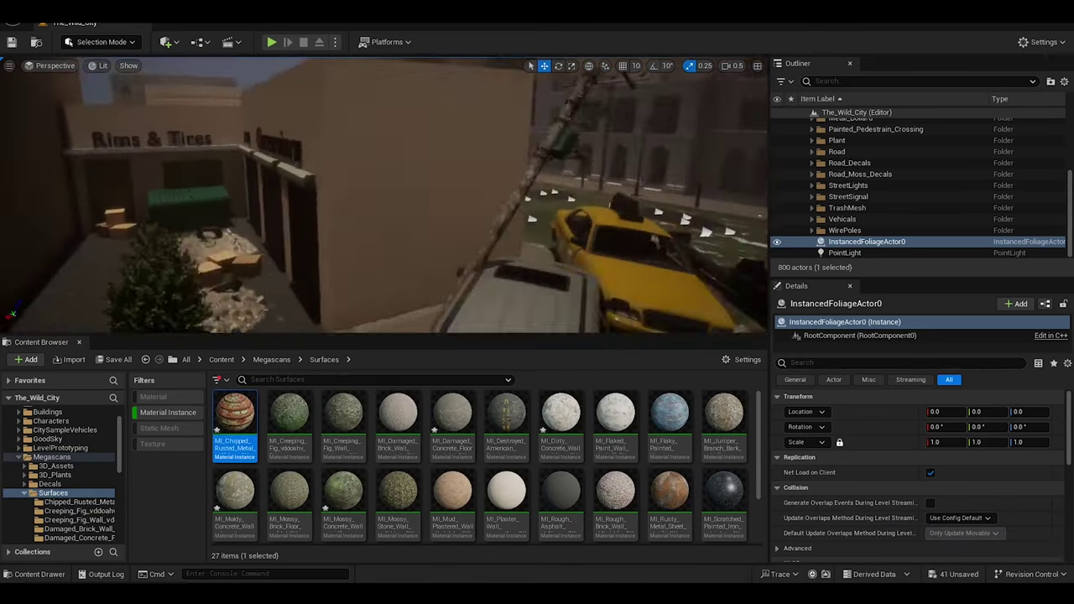
click(377, 210)
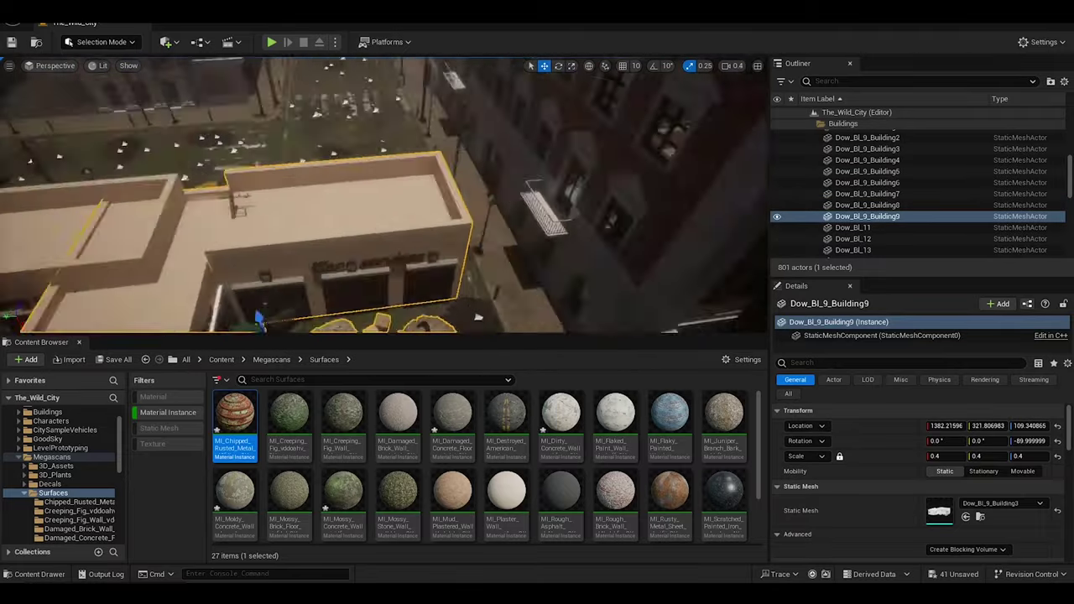
Rise to an aerial view, toggle rotate and move gizmos, and undo the last change
right_drag(320, 249, 320, 249)
key(e)
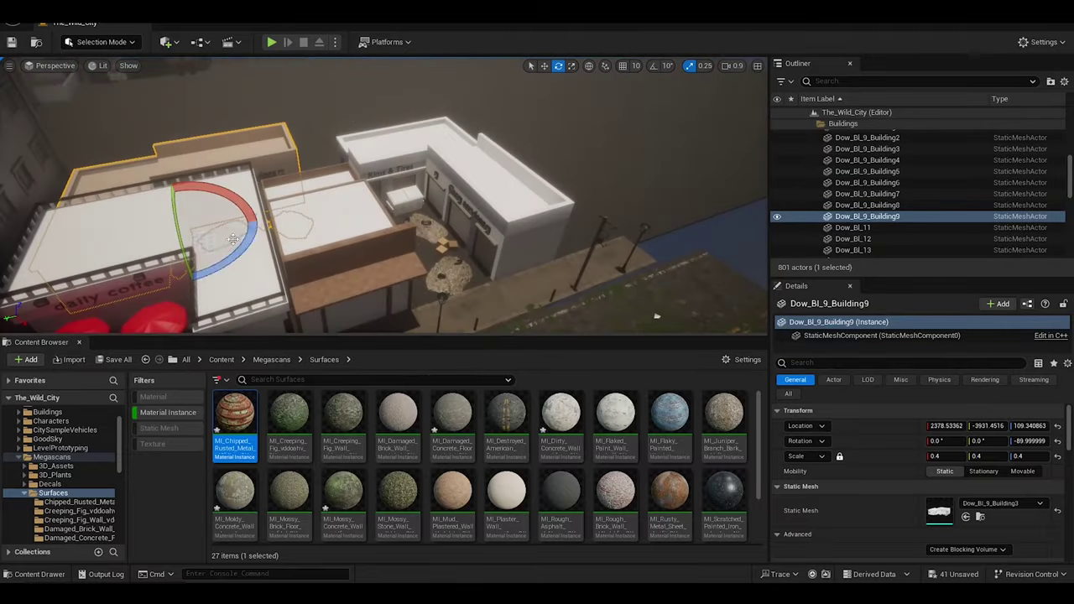
key(w)
key(ctrl+z)
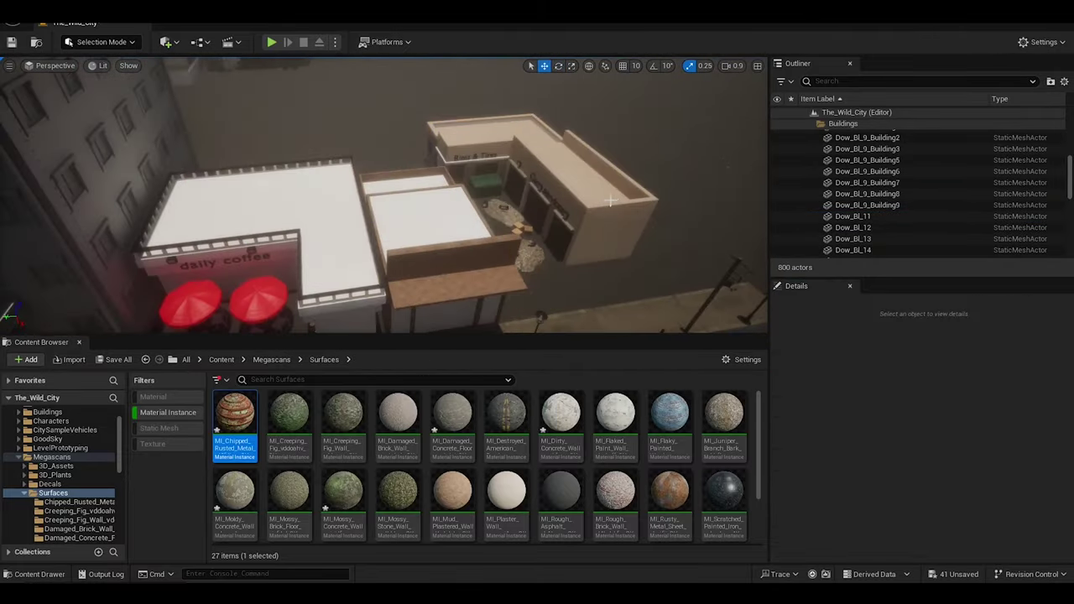
right_drag(394, 155, 125, 180)
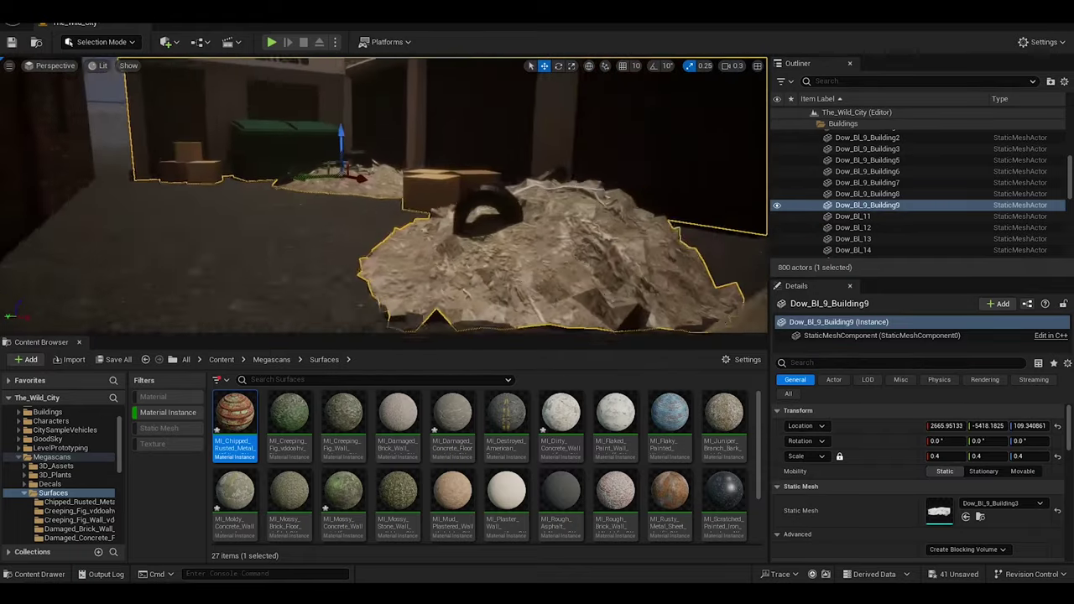
Apply the rough brick wall material to the selected building's facade
right_drag(430, 195, 403, 252)
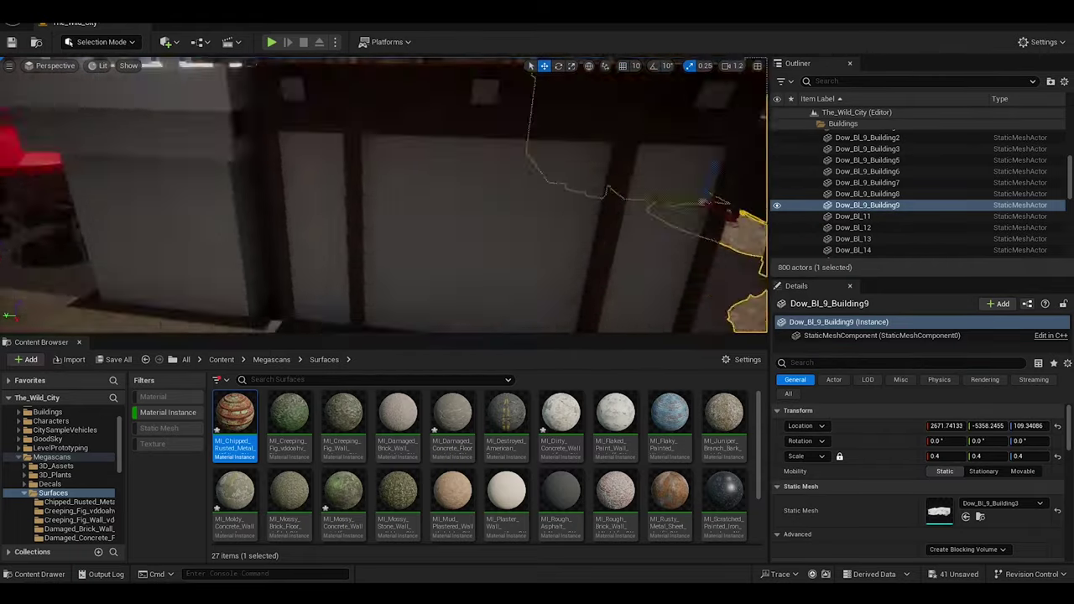
scroll(504, 470, down, 1)
drag(615, 474, 394, 311)
right_drag(394, 311, 369, 302)
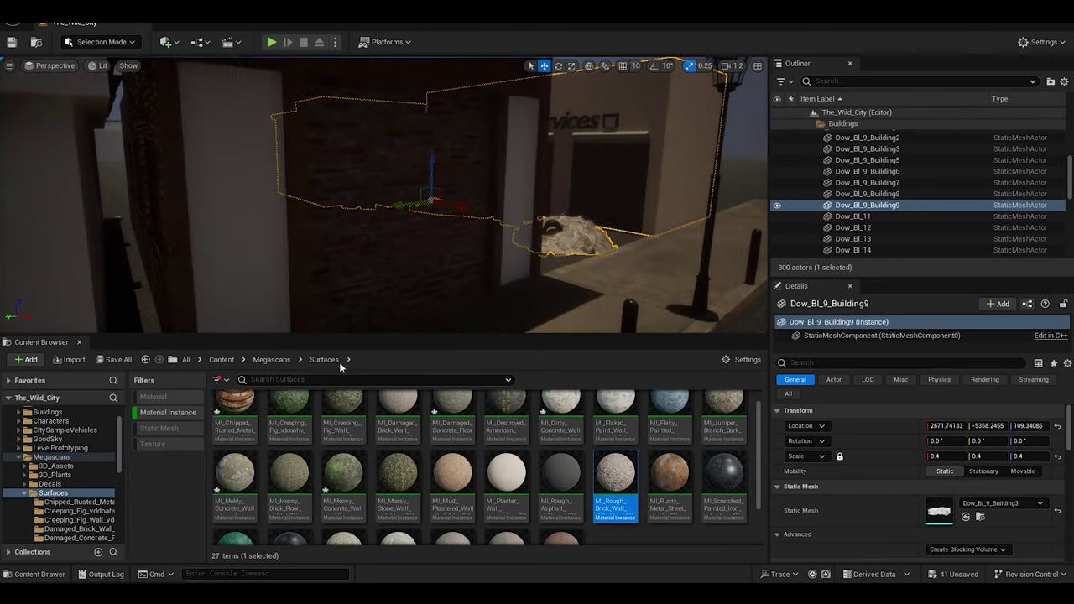
scroll(352, 470, down, 1)
right_drag(400, 251, 360, 278)
Pick the stained concrete surface material and select Dow_Bl_9_Building3
click(343, 495)
right_drag(331, 180, 330, 179)
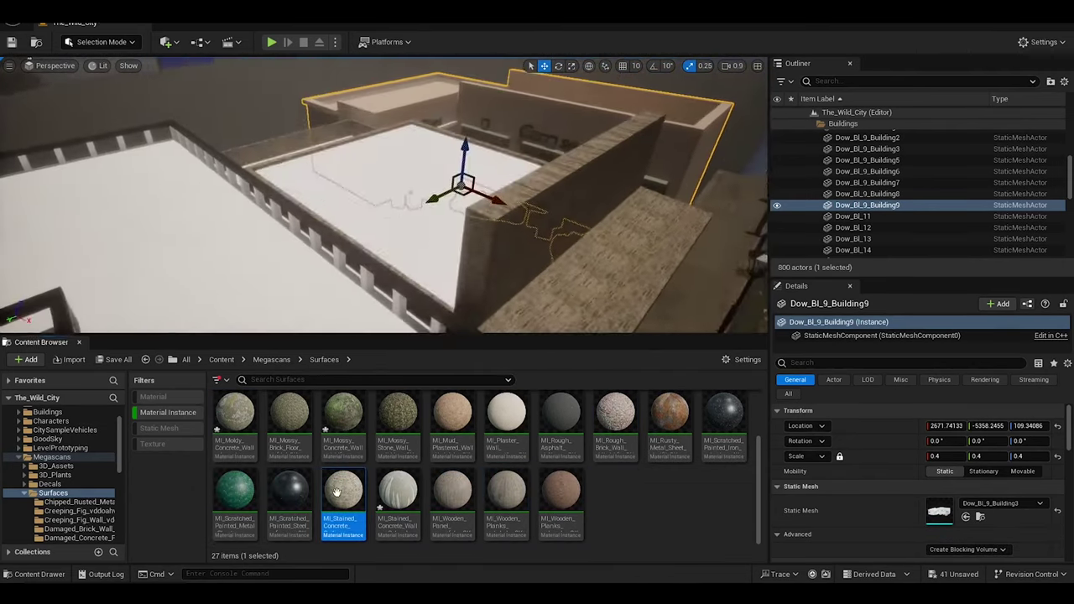
right_drag(361, 252, 335, 235)
click(256, 270)
Open the building's context menu, then duplicate it and undo the duplicate
right_click(352, 223)
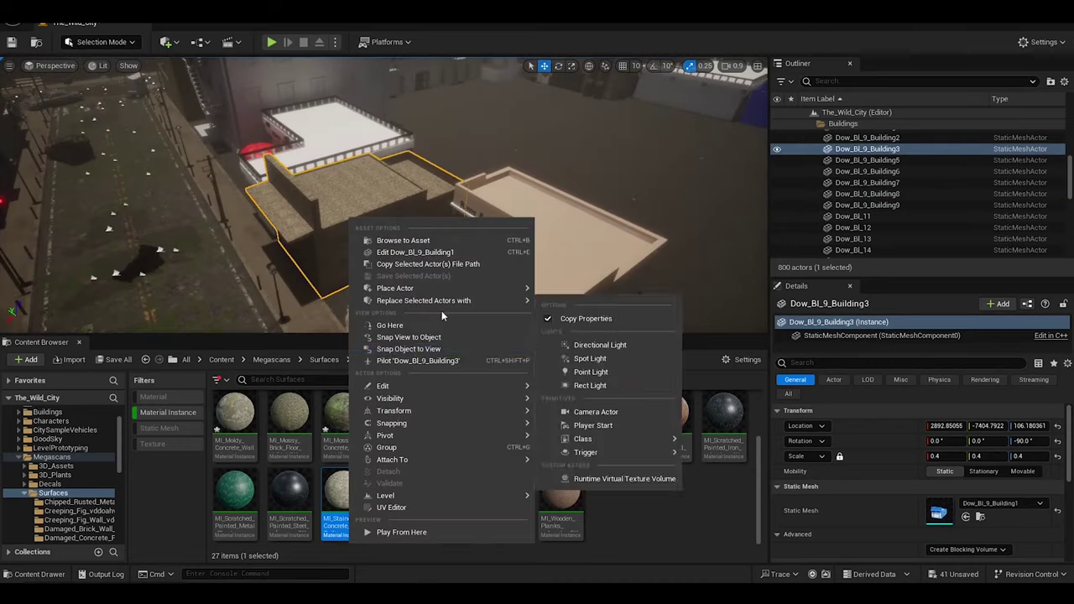
click(570, 425)
key(ctrl+d)
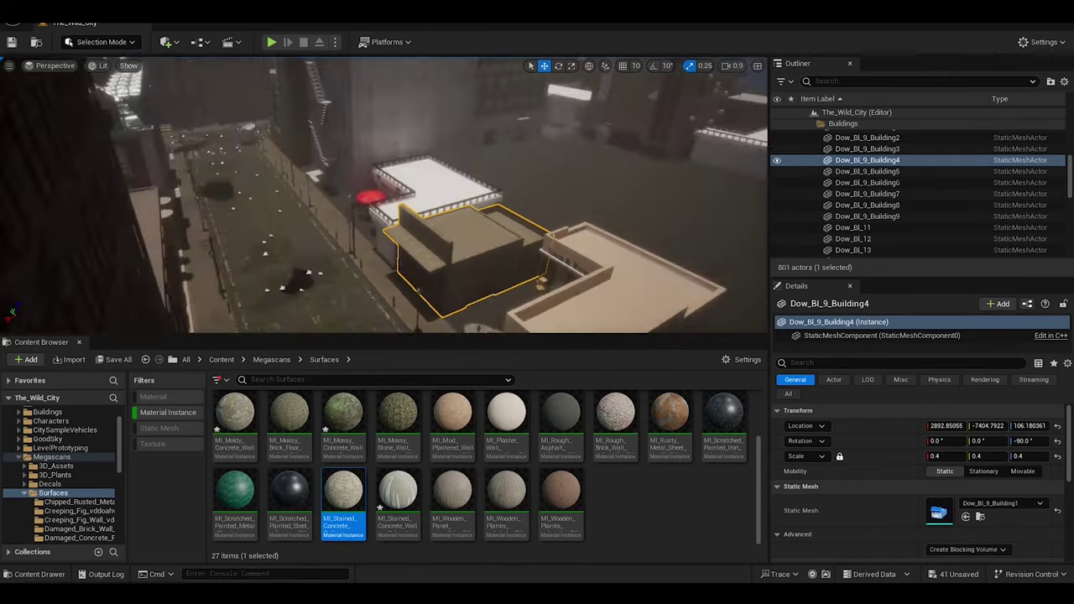
right_drag(378, 209, 335, 252)
key(ctrl+z)
Set the building's pivot offset at the clicked point, trial a move, and undo it
right_click(284, 262)
mouse_move(319, 475)
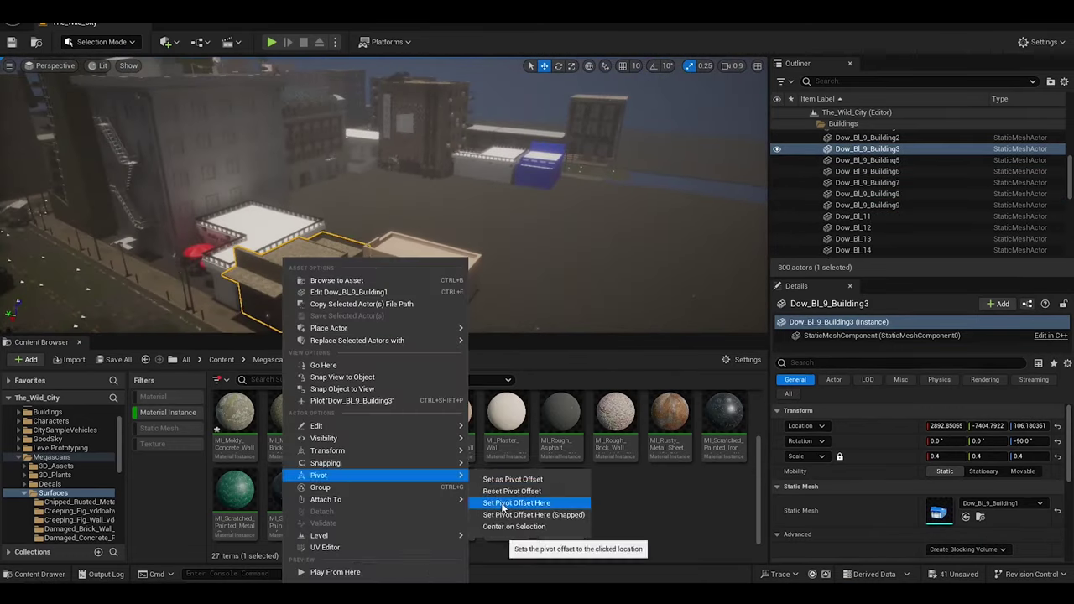
click(504, 502)
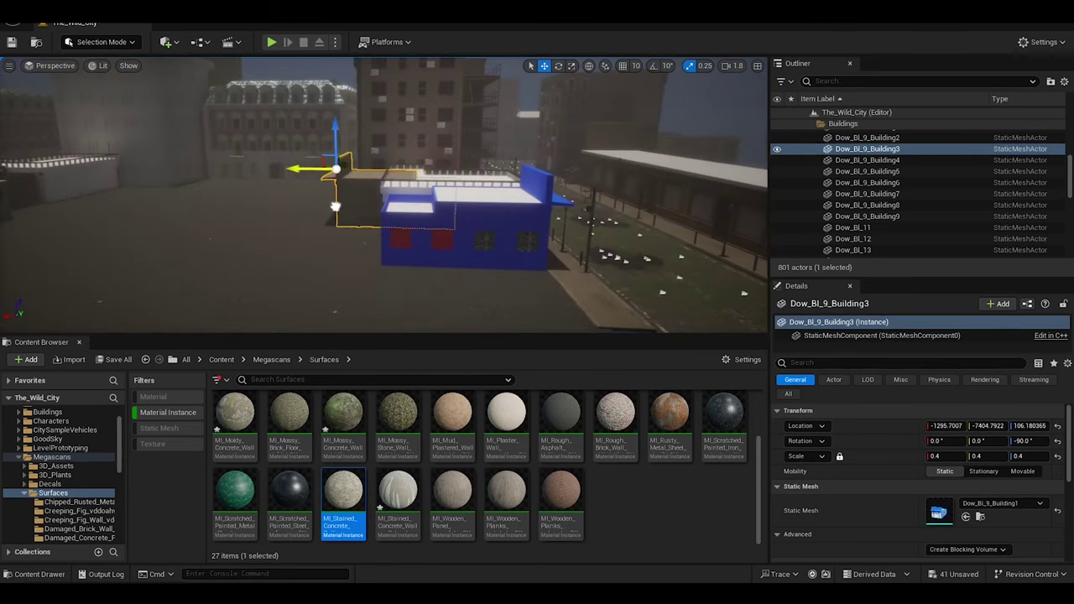
right_drag(335, 206, 352, 274)
key(ctrl+z)
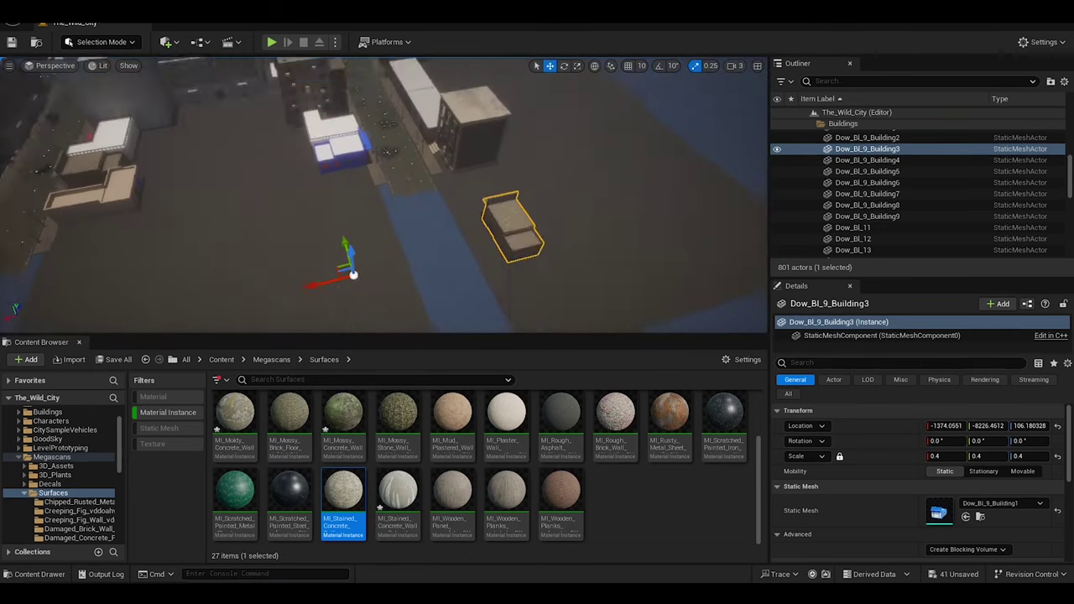
Set the pivot offset at the building's corner and rotate it 90°
right_click(503, 202)
mouse_move(637, 414)
click(737, 441)
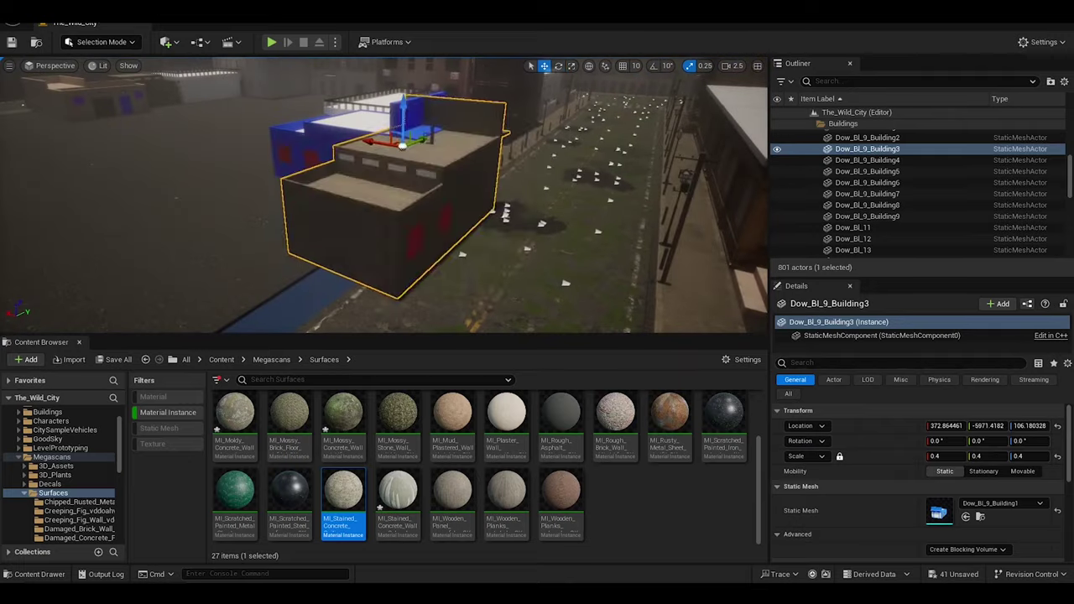
text(90)
key(Return)
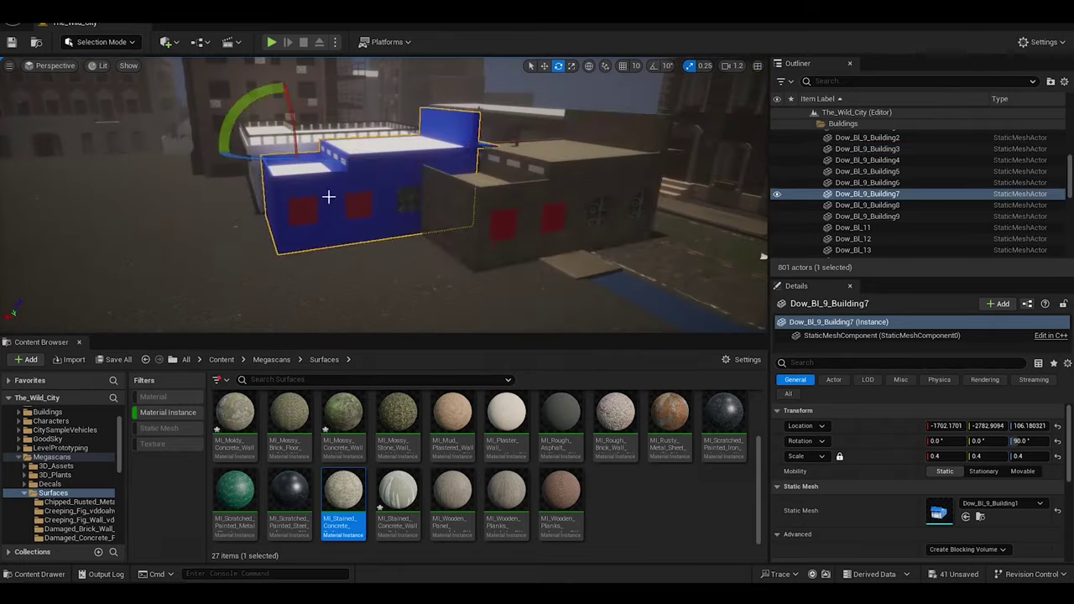
Reset the pivot and slide the building along the street beside the footpath
right_click(520, 199)
mouse_move(642, 397)
click(751, 437)
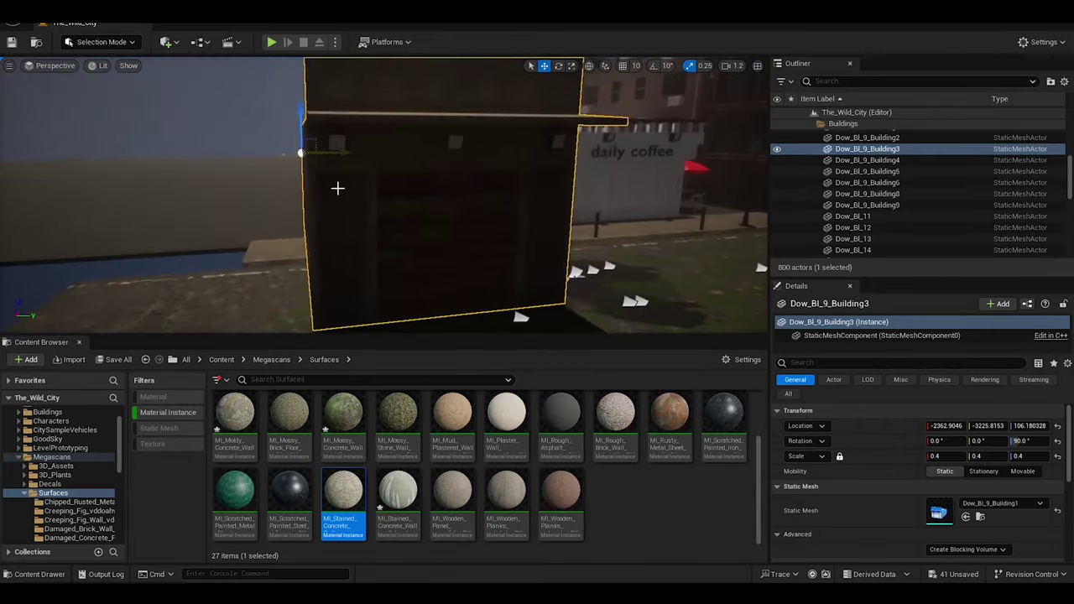
right_drag(336, 187, 491, 169)
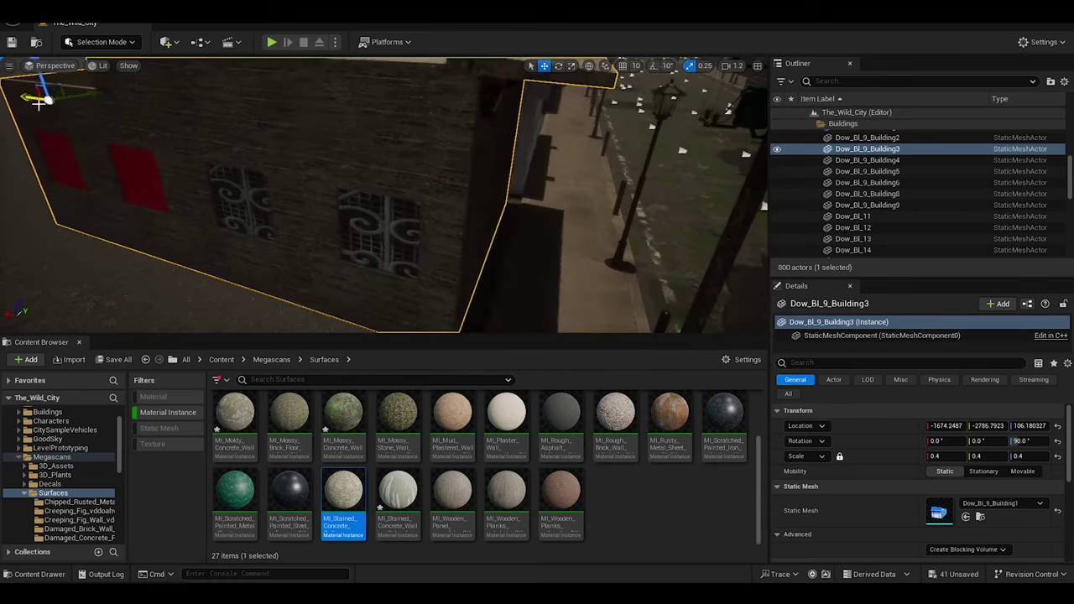
mouse_move(490, 169)
shift+mouse_down()
mouse_move(167, 178)
mouse_move(653, 196)
shift+mouse_up()
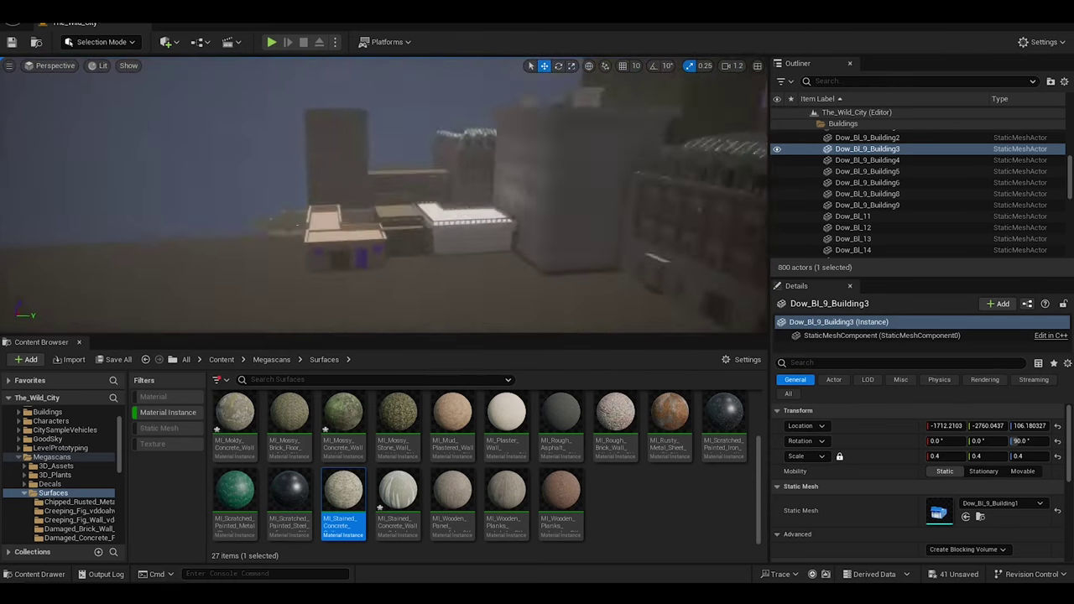
right_drag(669, 198, 520, 201)
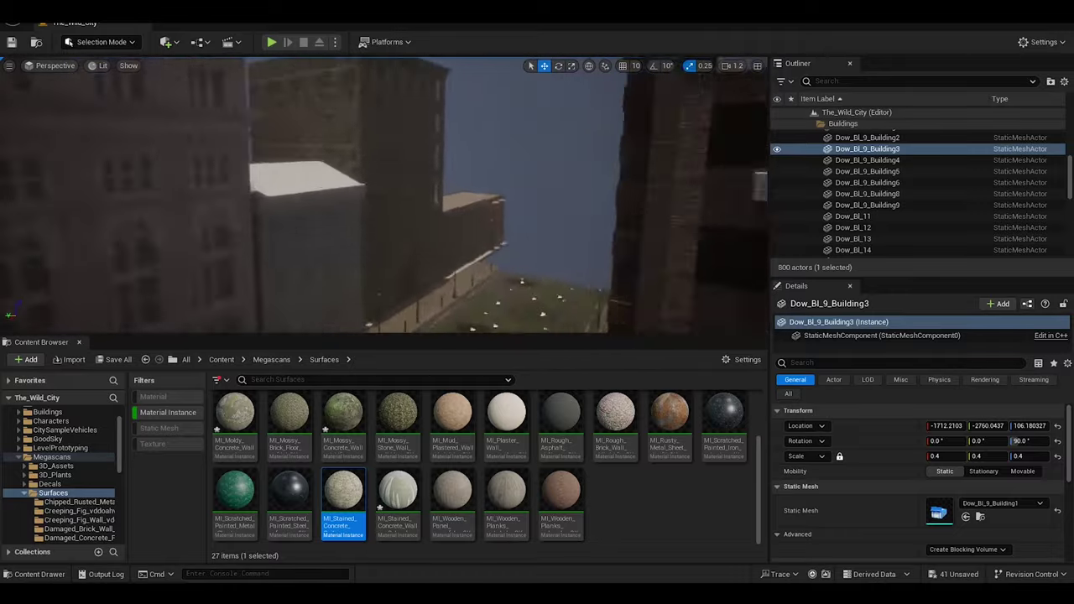
mouse_move(386, 195)
right_down()
mouse_move(398, 159)
mouse_move(394, 167)
right_up()
Delete and restore Dow_Bl_23, then move it further along the street
key(Delete)
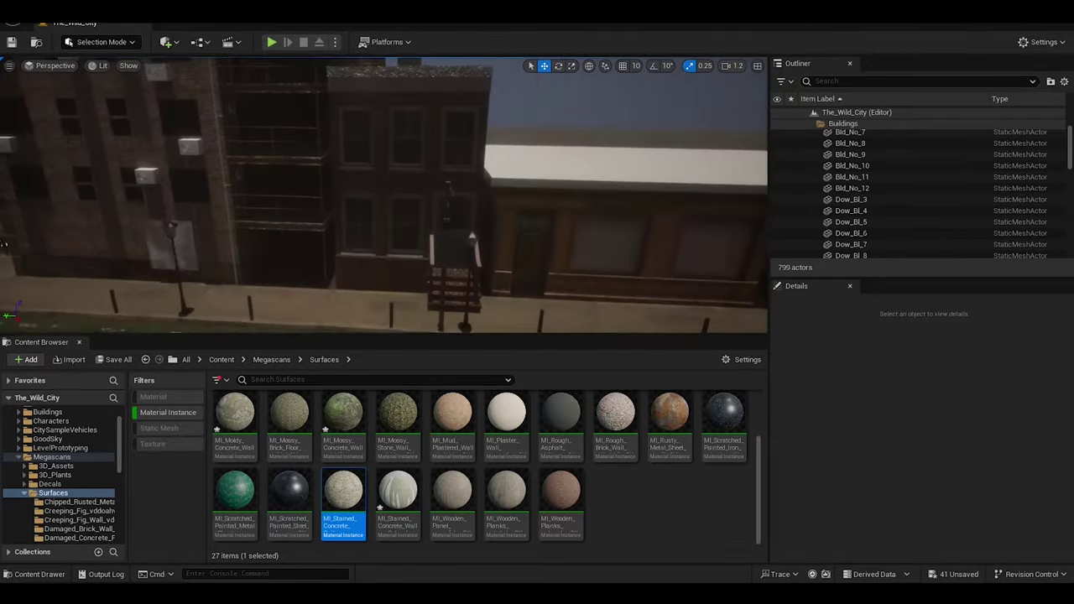
key(ctrl+z)
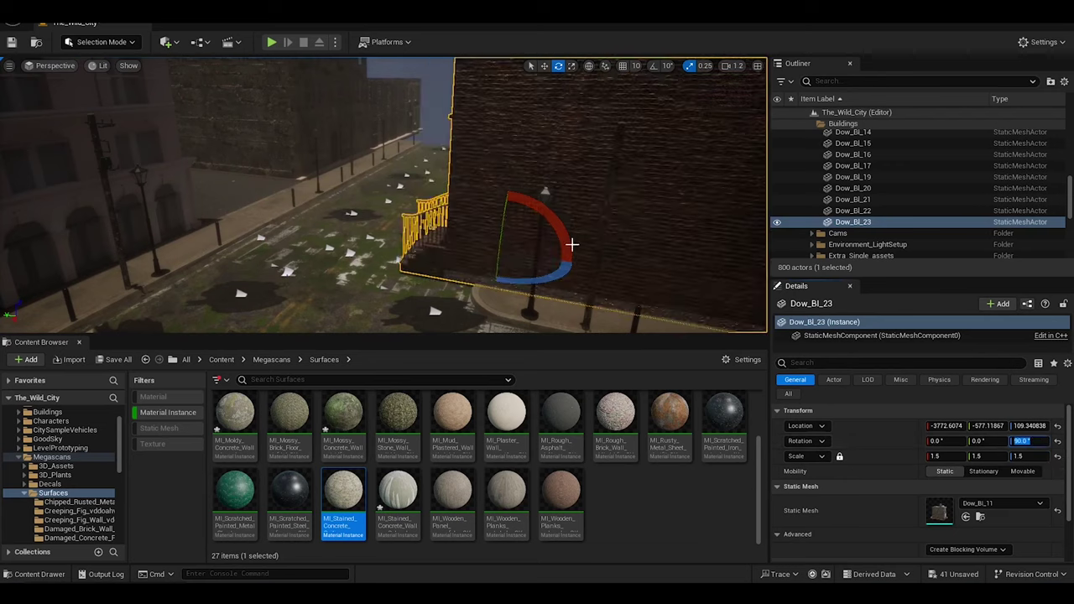
key(w)
right_drag(571, 244, 571, 244)
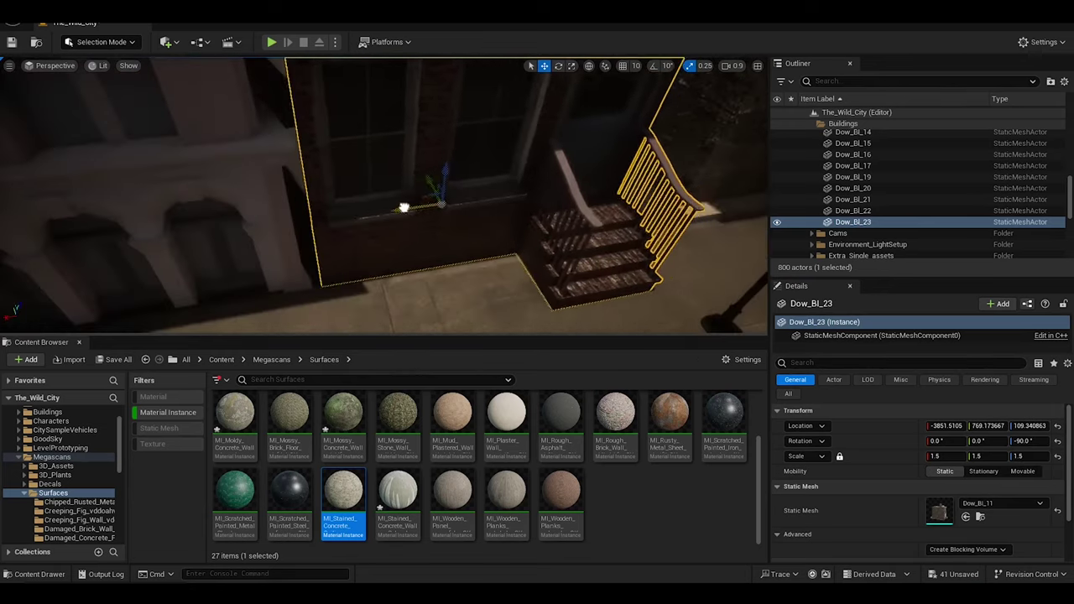
Select Bld_No_7, Dow_Bl_12 and Cube3, then pick the wooden planks surface material
right_drag(404, 208, 404, 207)
click(501, 234)
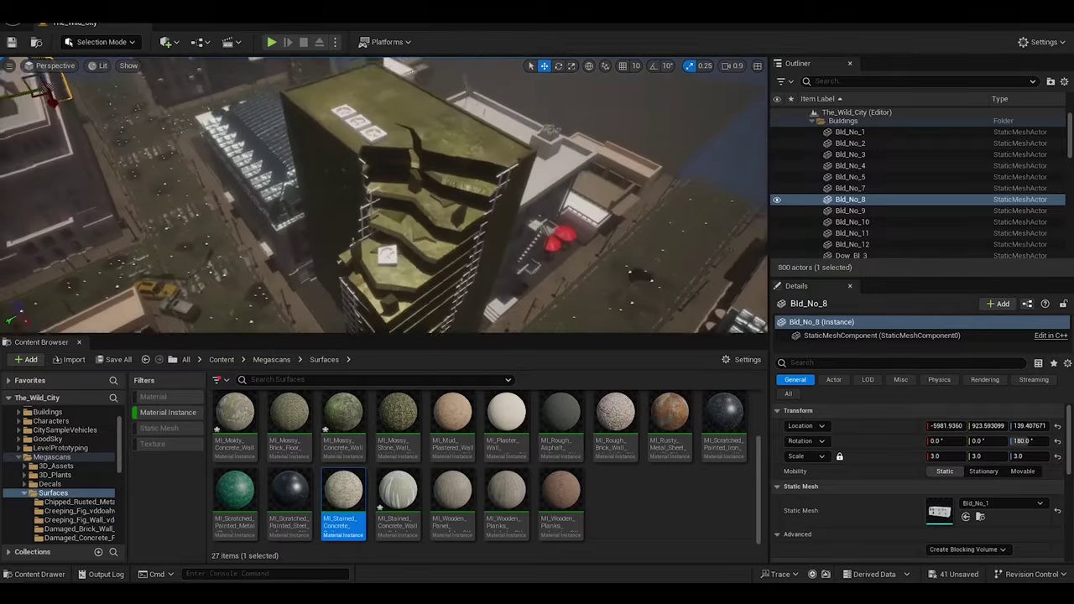
click(67, 134)
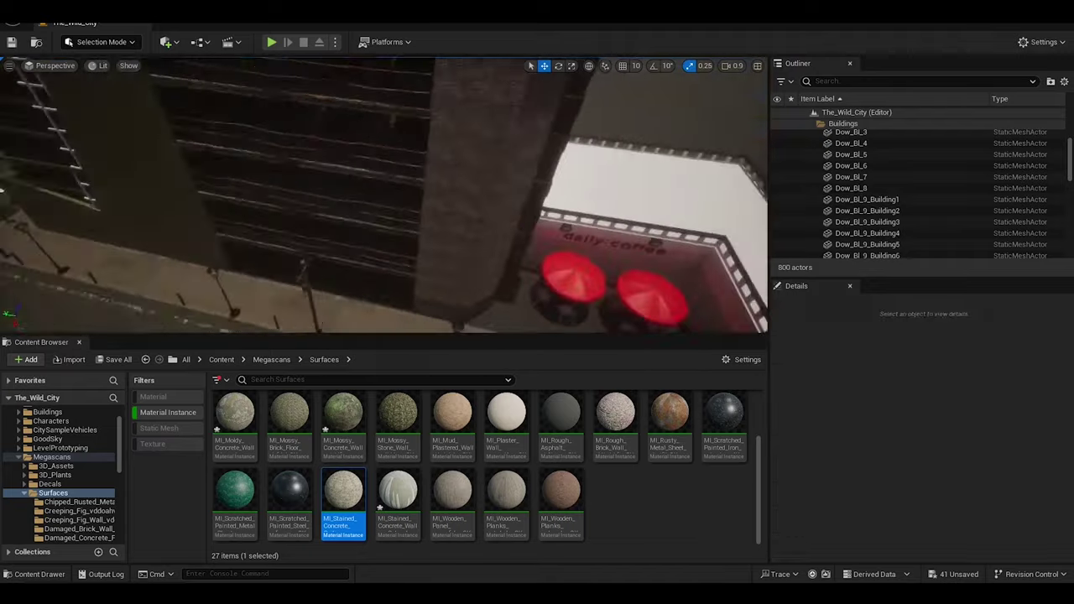
click(377, 246)
click(377, 246)
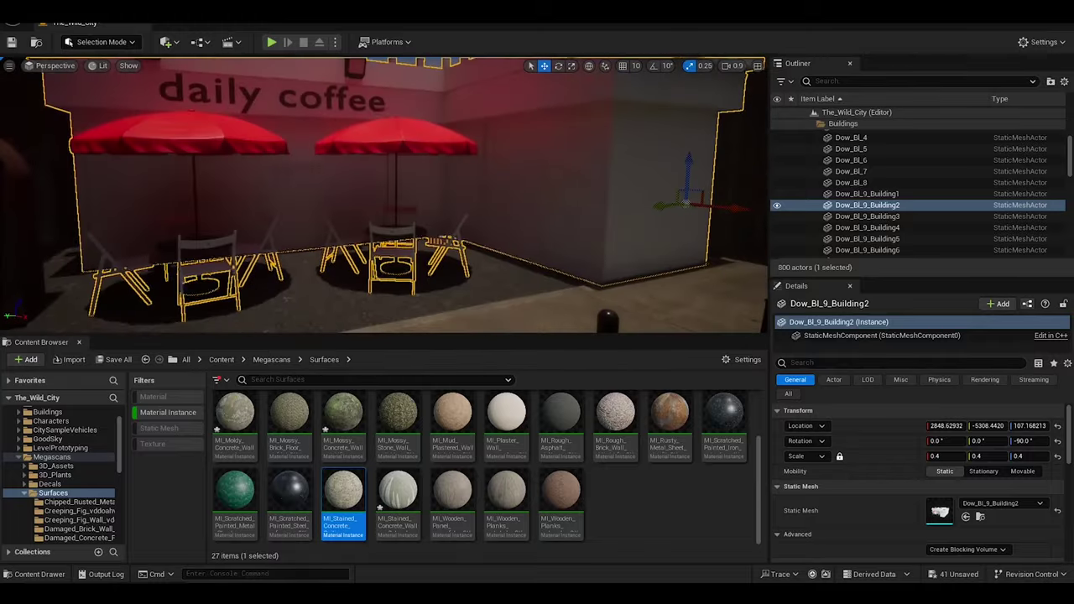
scroll(552, 467, up, 1)
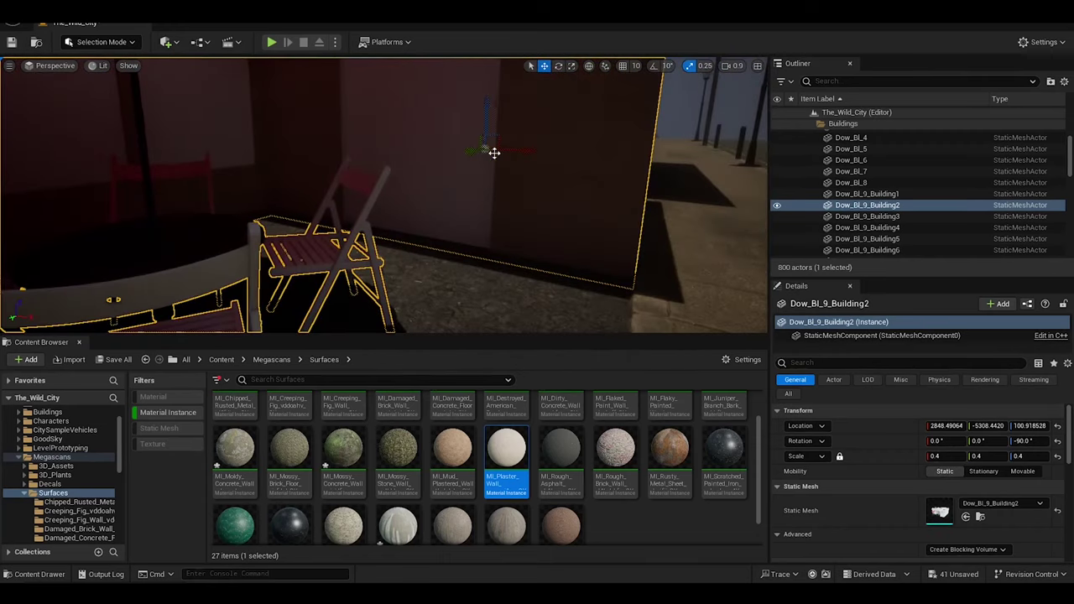
right_drag(746, 144, 632, 100)
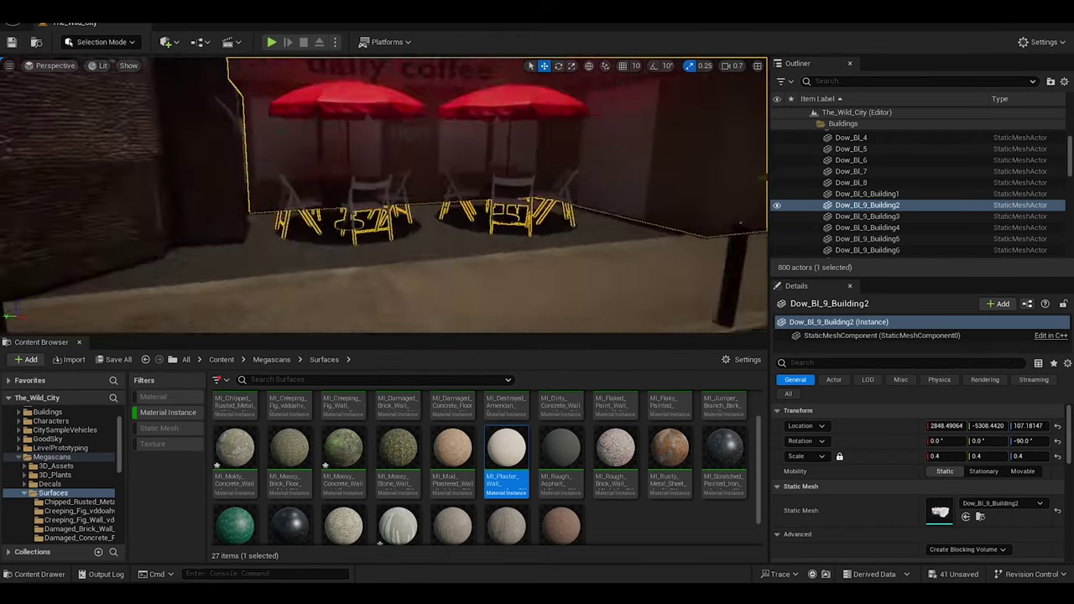
click(506, 524)
Browse the stained concrete and dirty concrete wall materials
right_drag(396, 277, 396, 249)
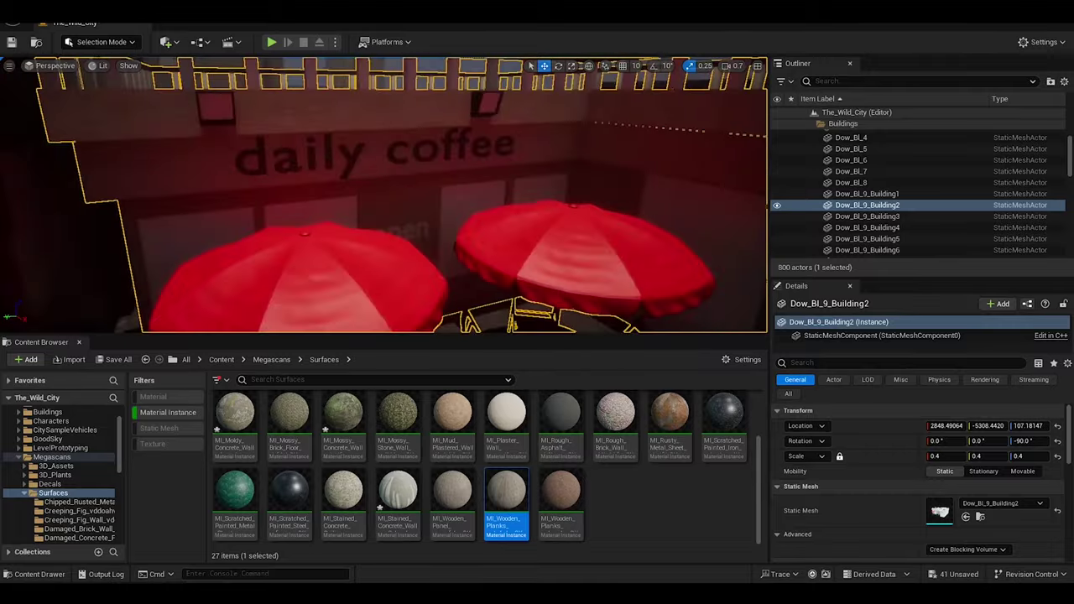
scroll(398, 503, up, 2)
scroll(397, 503, down, 1)
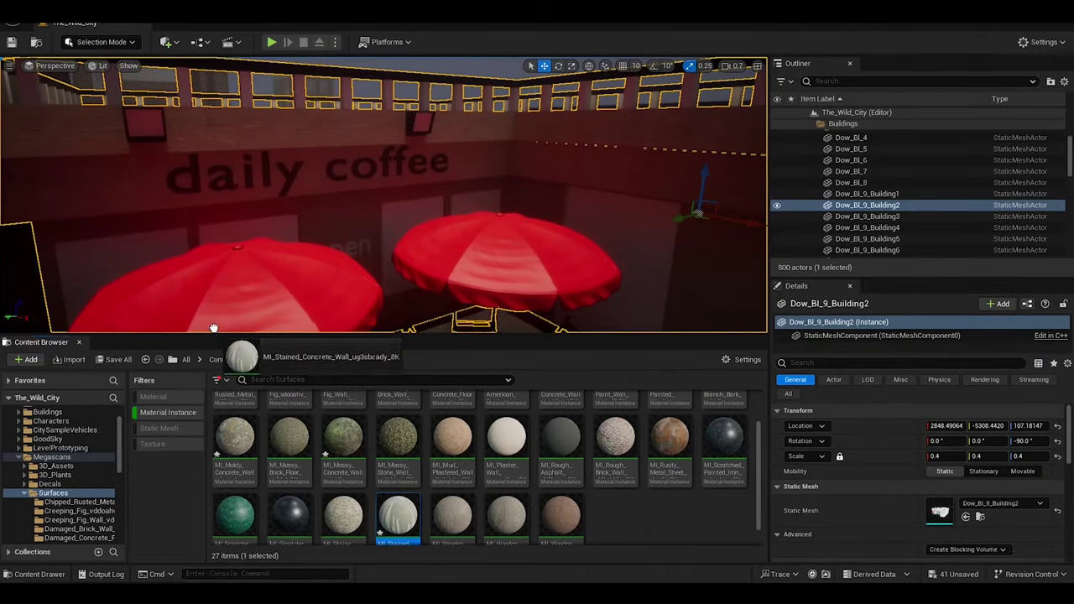
click(397, 508)
right_drag(371, 249, 371, 249)
scroll(663, 417, up, 2)
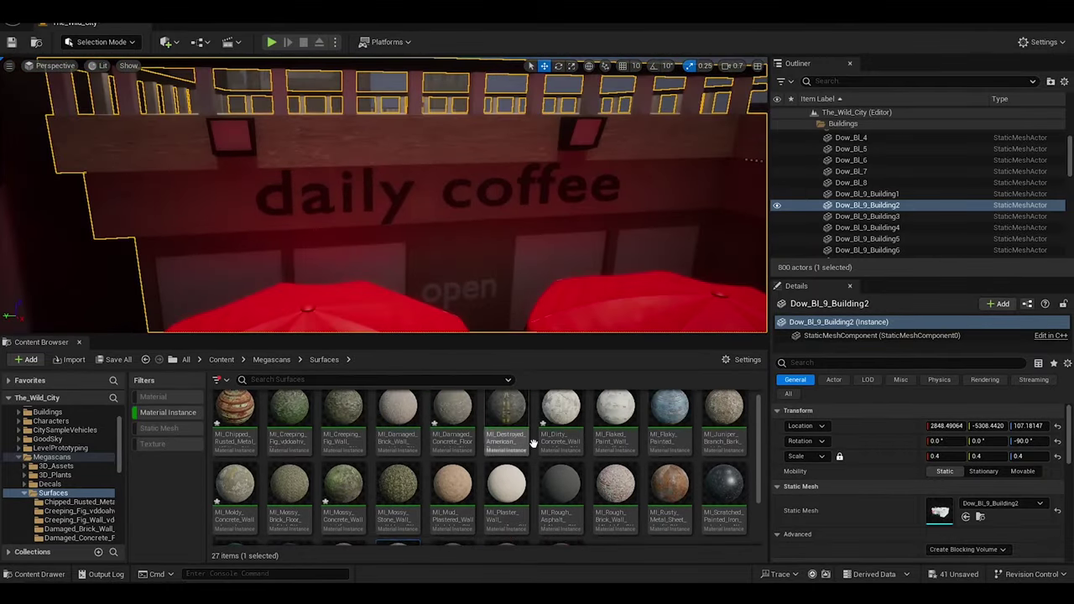
click(560, 411)
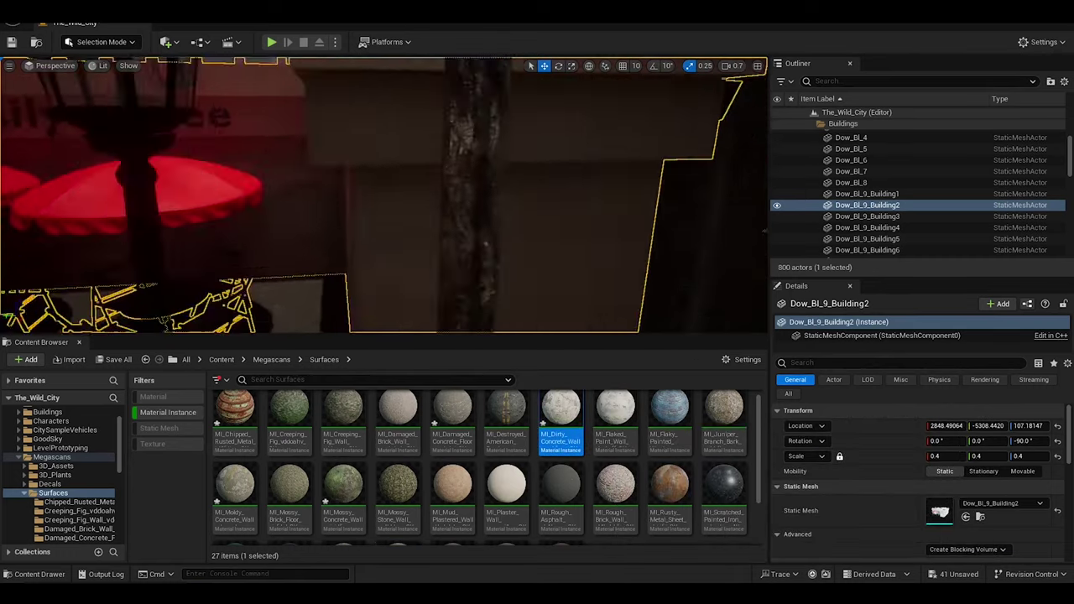
Try the AdvancedGlassPack glass pattern, undo its placement, and select M_Glass_Pattern_03B
scroll(98, 445, up, 2)
click(67, 430)
drag(615, 474, 371, 240)
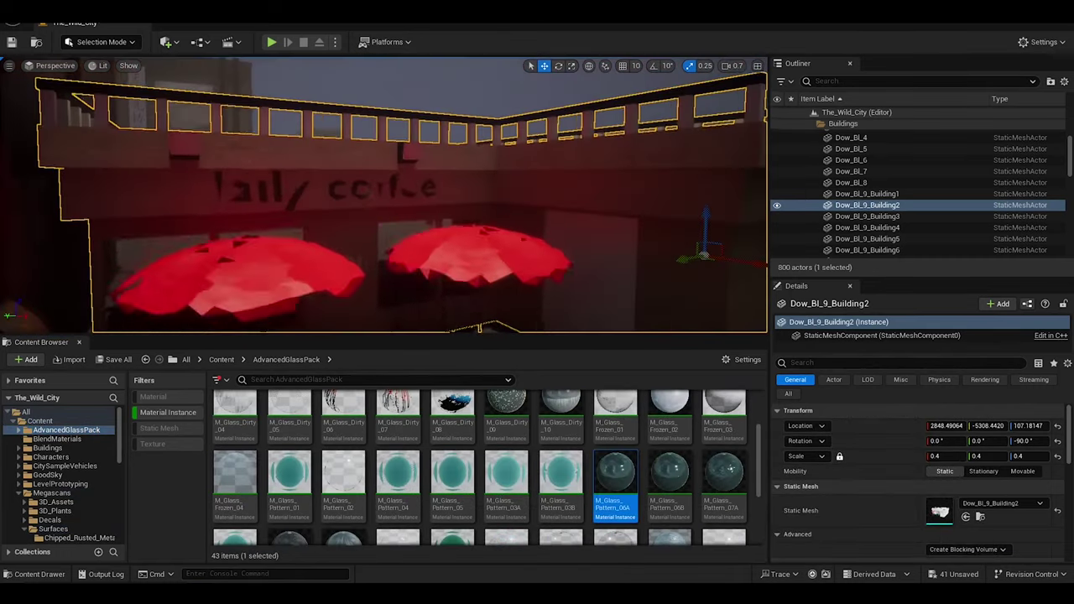
key(ctrl+z)
click(561, 474)
right_drag(426, 208, 427, 209)
scroll(923, 470, down, 2)
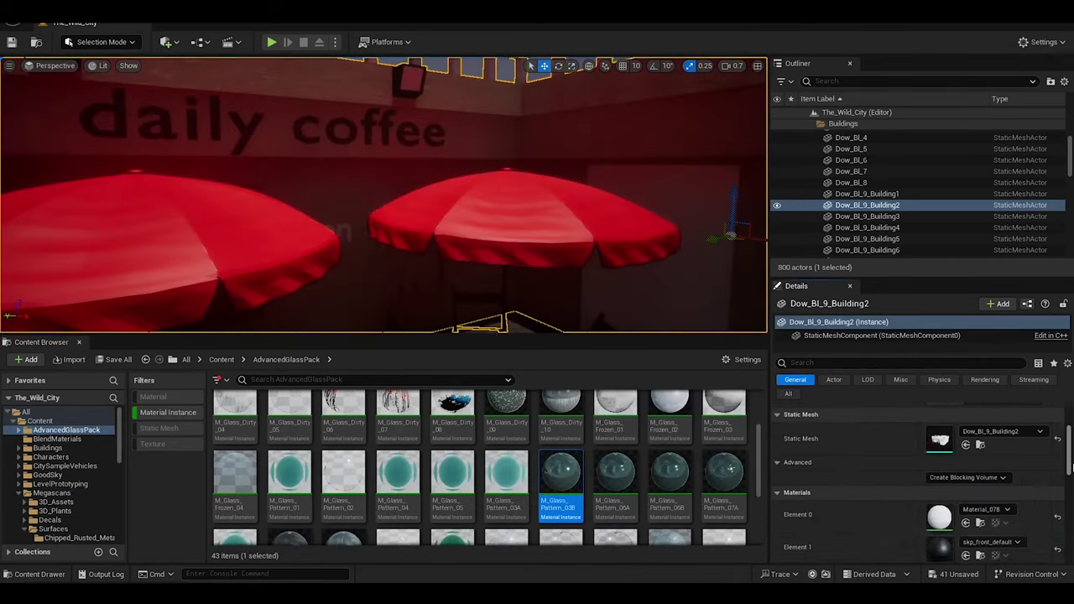
click(998, 474)
scroll(922, 469, down, 10)
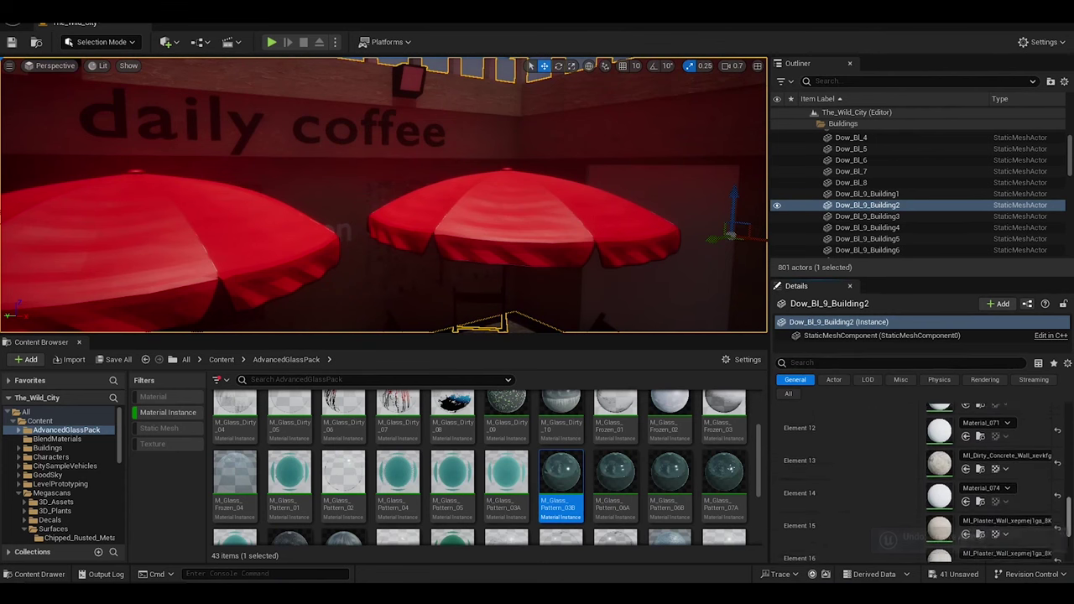
Change Material_076's default colour to blue and apply it to the original material
double_click(939, 493)
click(192, 579)
click(252, 403)
click(364, 565)
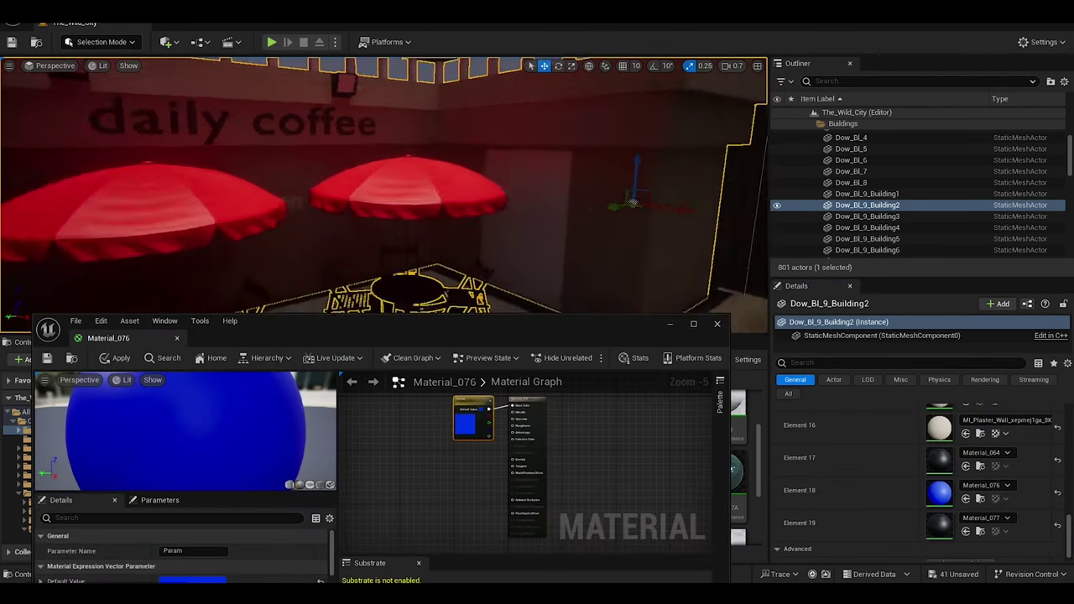
scroll(377, 185, down, 3)
scroll(923, 470, up, 2)
scroll(327, 251, up, 3)
click(716, 323)
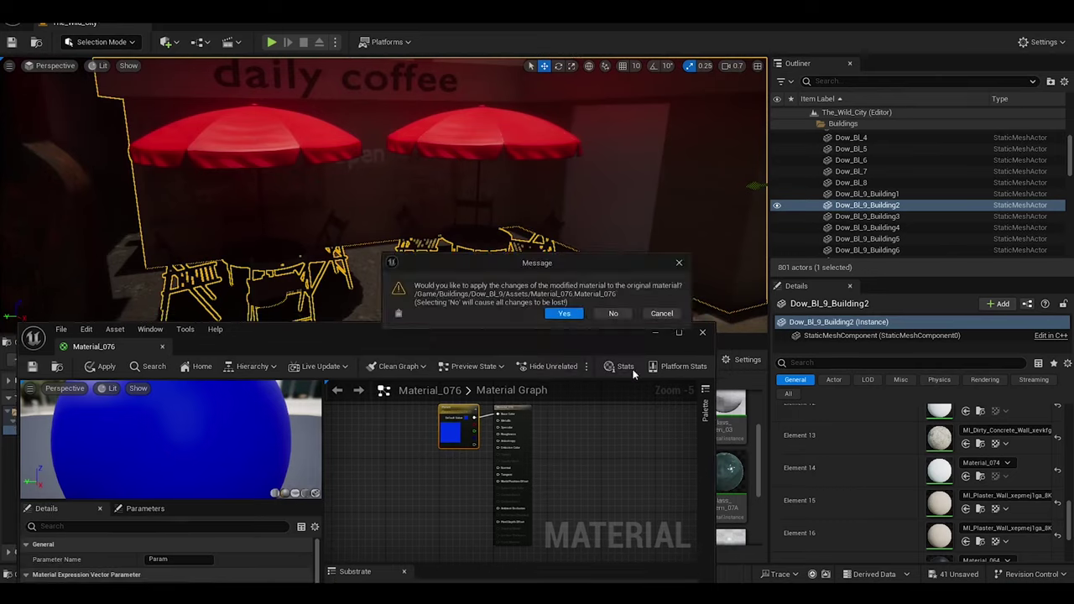
click(563, 311)
Drag MI_Flaky_Painted onto the coffee building for its Element 13 surface
scroll(563, 488, up, 2)
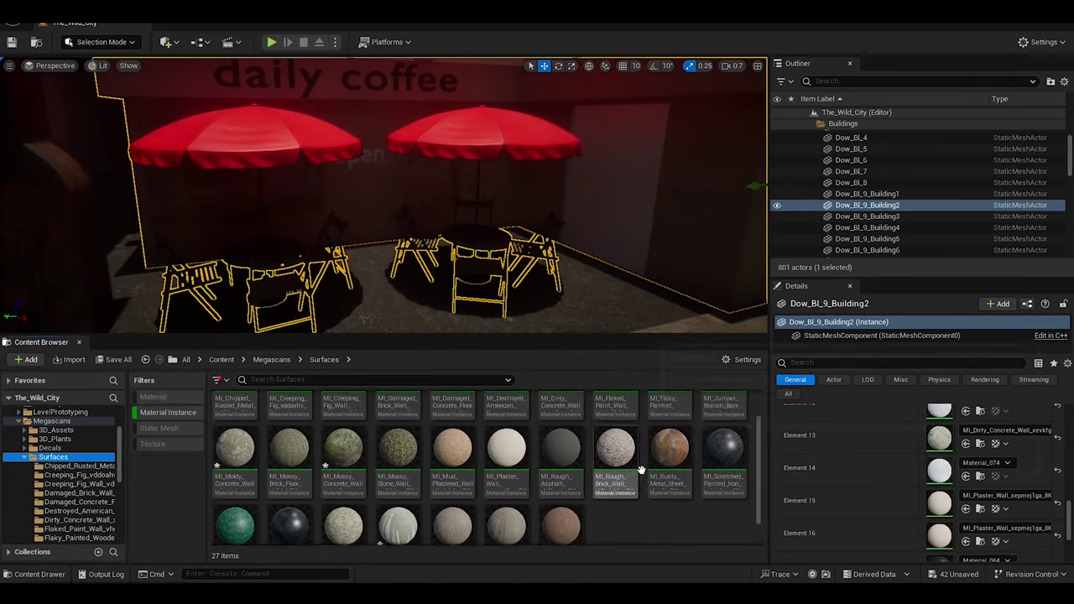
drag(669, 415, 412, 170)
scroll(397, 192, down, 3)
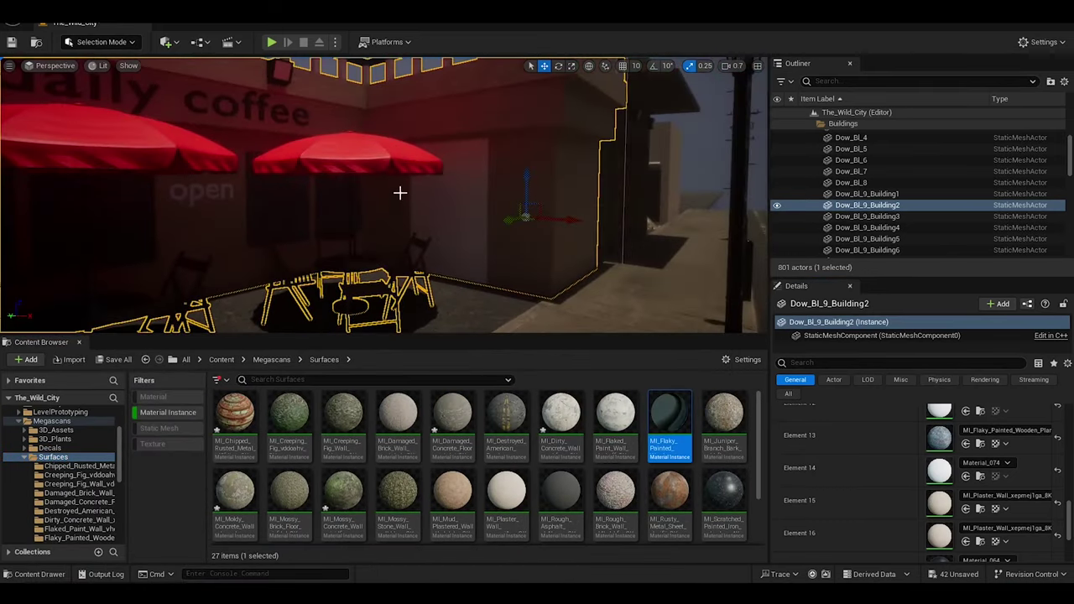
scroll(397, 192, down, 3)
click(88, 11)
Open Quixel Bridge and search the library for Glass
click(164, 331)
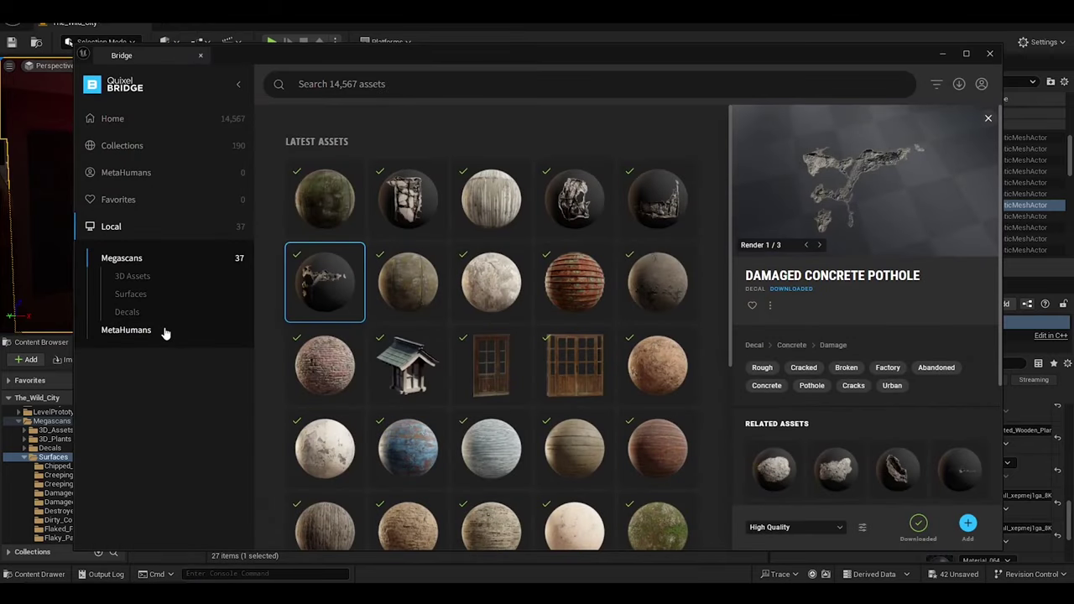
scroll(436, 336, down, 3)
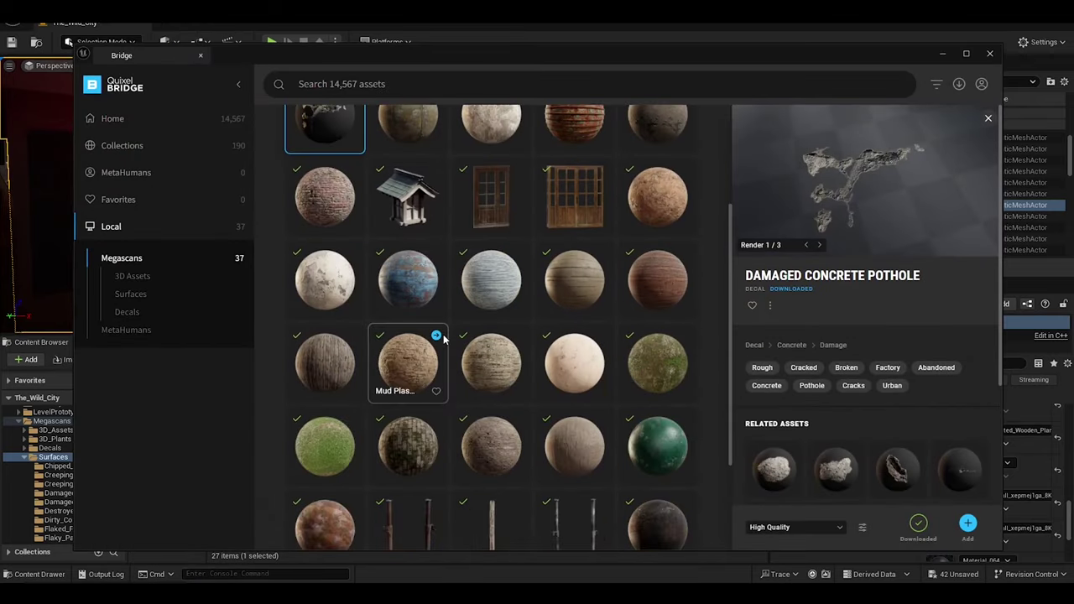
scroll(436, 335, up, 2)
click(325, 84)
text(Glass)
key(Return)
click(325, 85)
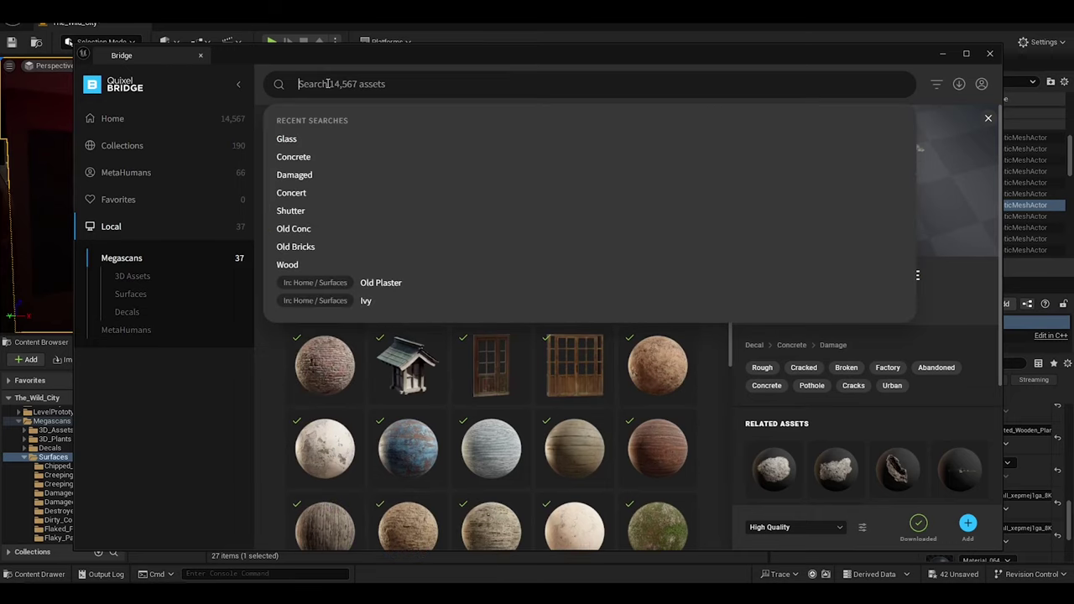
text(Glass)
key(Return)
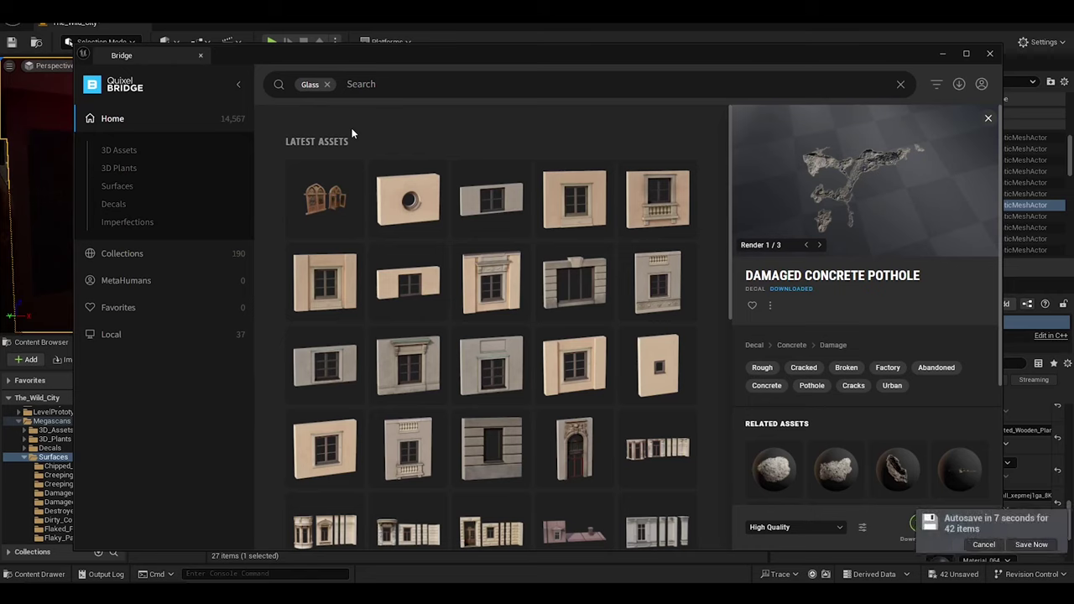
Set Decorative Wooden Window to Nanite quality, then view the Modular Building Door asset
click(324, 200)
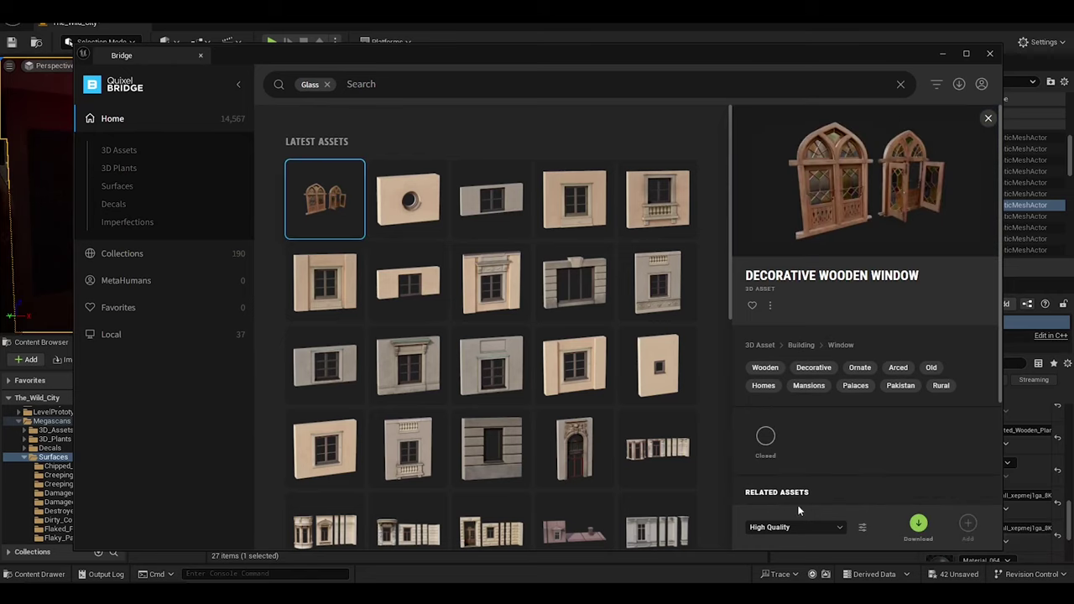
click(764, 504)
scroll(532, 410, down, 10)
click(407, 415)
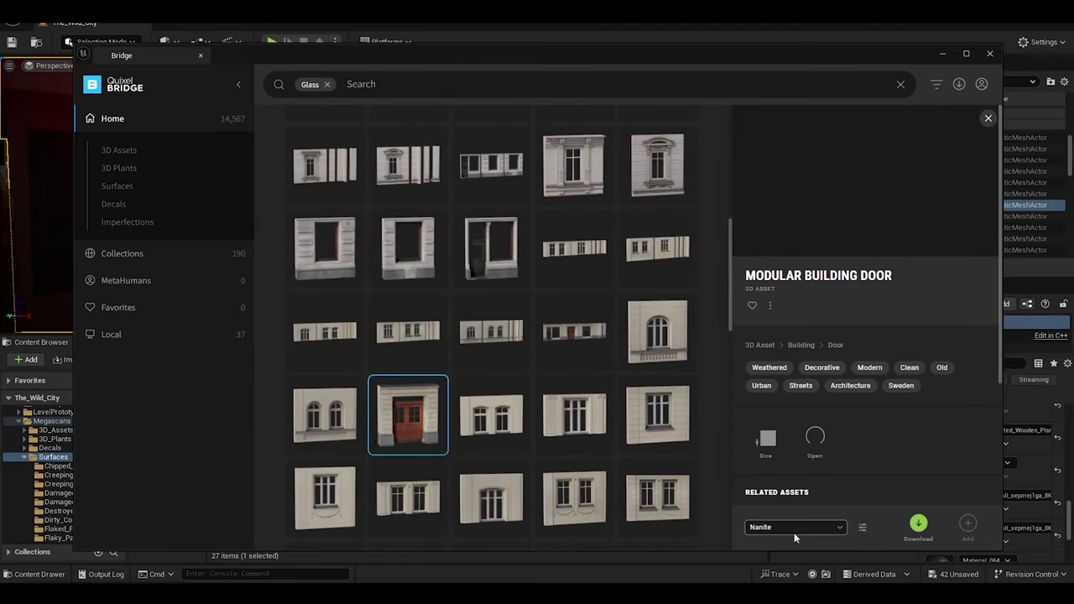
scroll(497, 452, down, 3)
scroll(496, 452, up, 3)
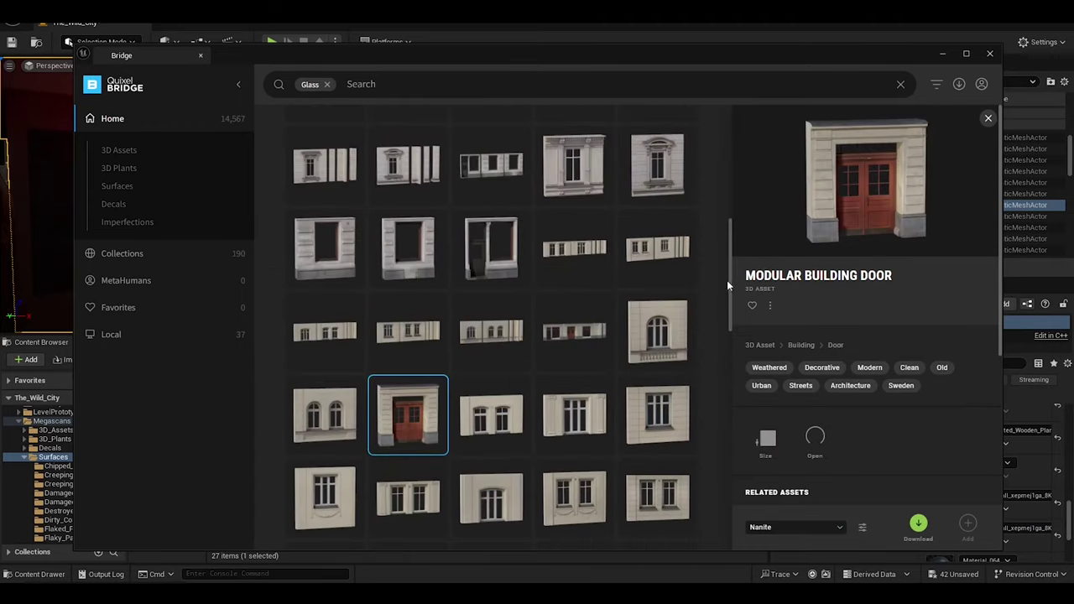
mouse_move(726, 280)
mouse_down()
mouse_move(731, 481)
mouse_move(729, 177)
mouse_up()
Clear the Glass filter and go to the 3D Assets categories in Collections
click(900, 84)
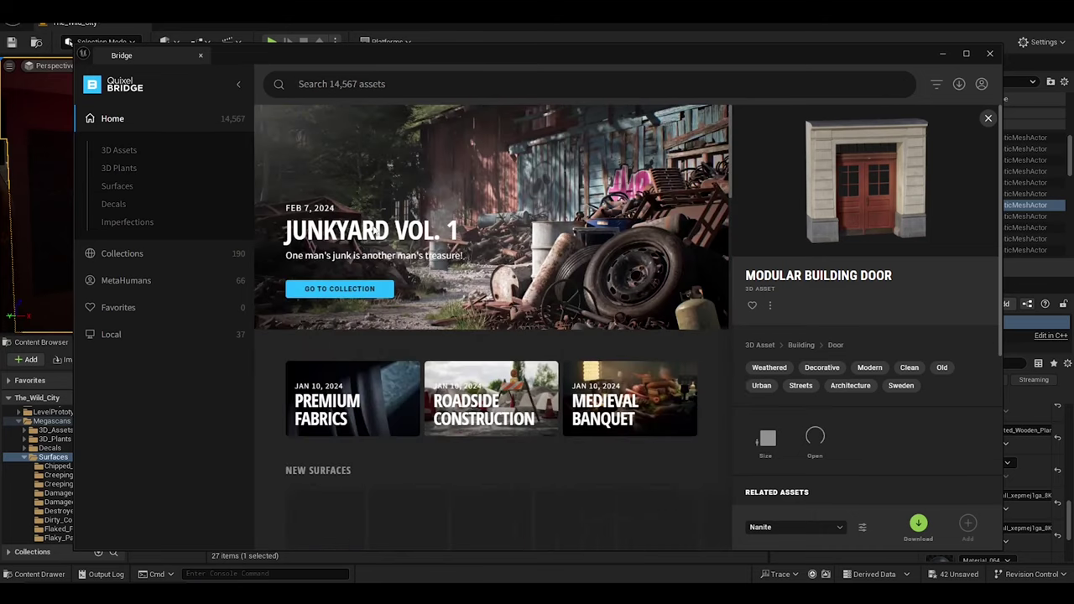
click(122, 254)
scroll(732, 141, down, 3)
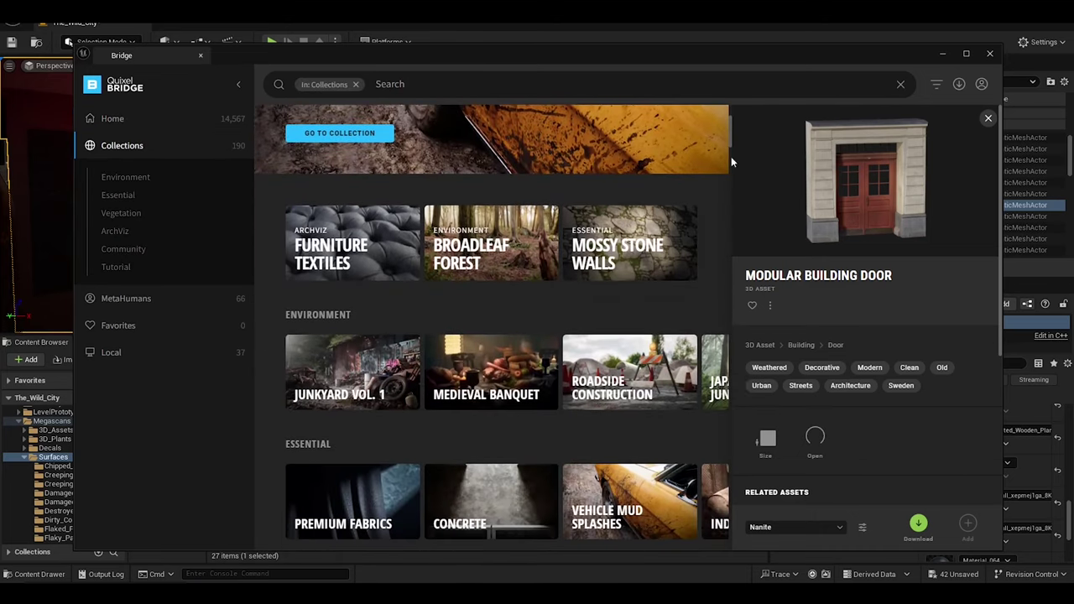
scroll(731, 156, down, 2)
click(168, 219)
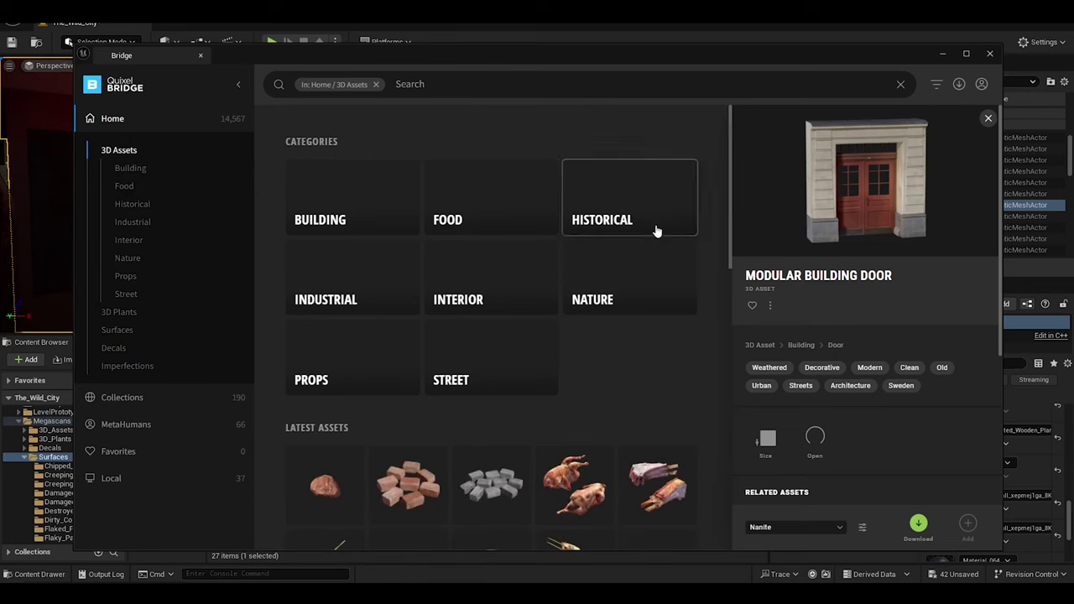
Look through the Nature category, then open the Props category
click(650, 268)
drag(729, 184, 736, 479)
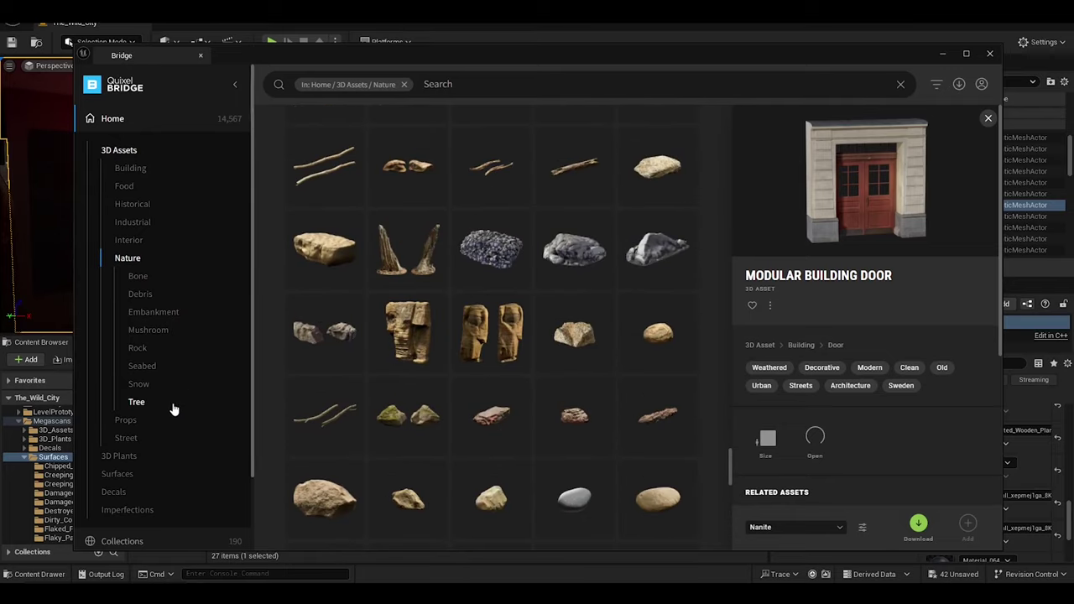
click(126, 421)
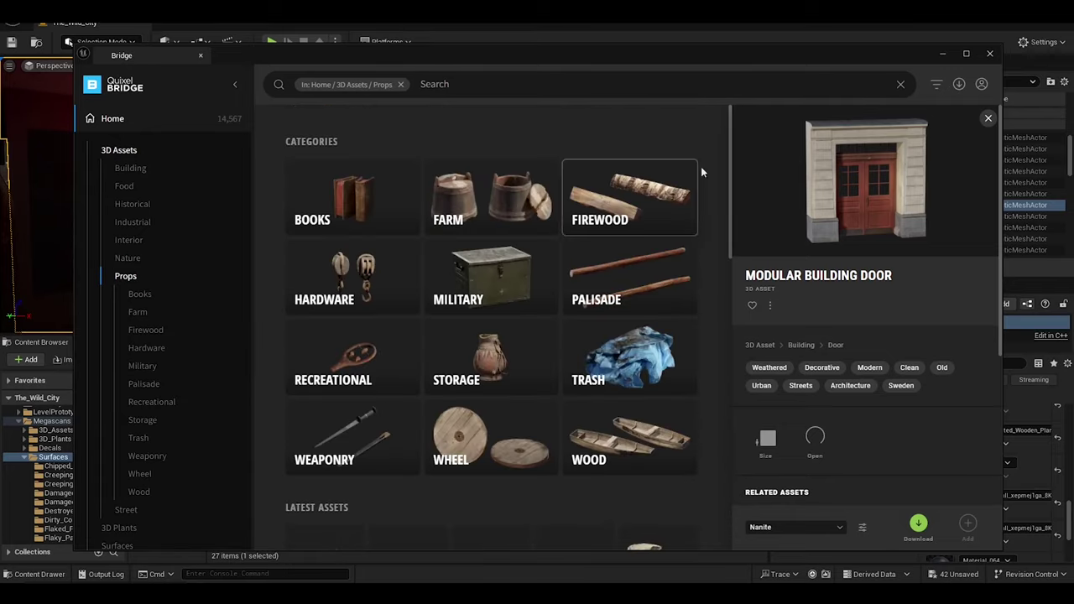
scroll(729, 190, down, 3)
drag(730, 167, 734, 503)
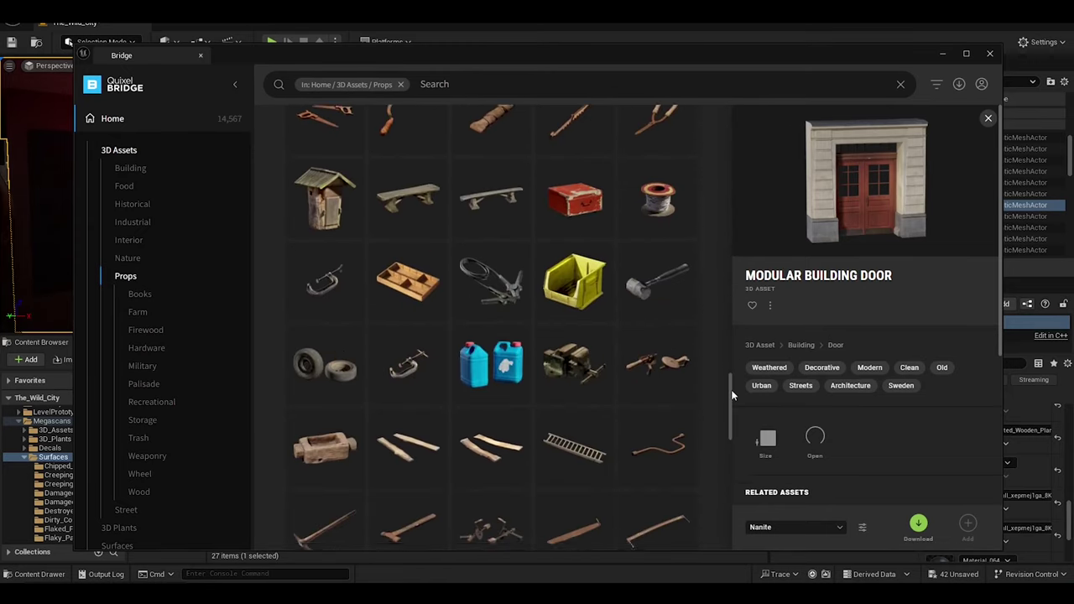
Download the Worn Football and Wrinkled Tarp props
scroll(512, 287, down, 2)
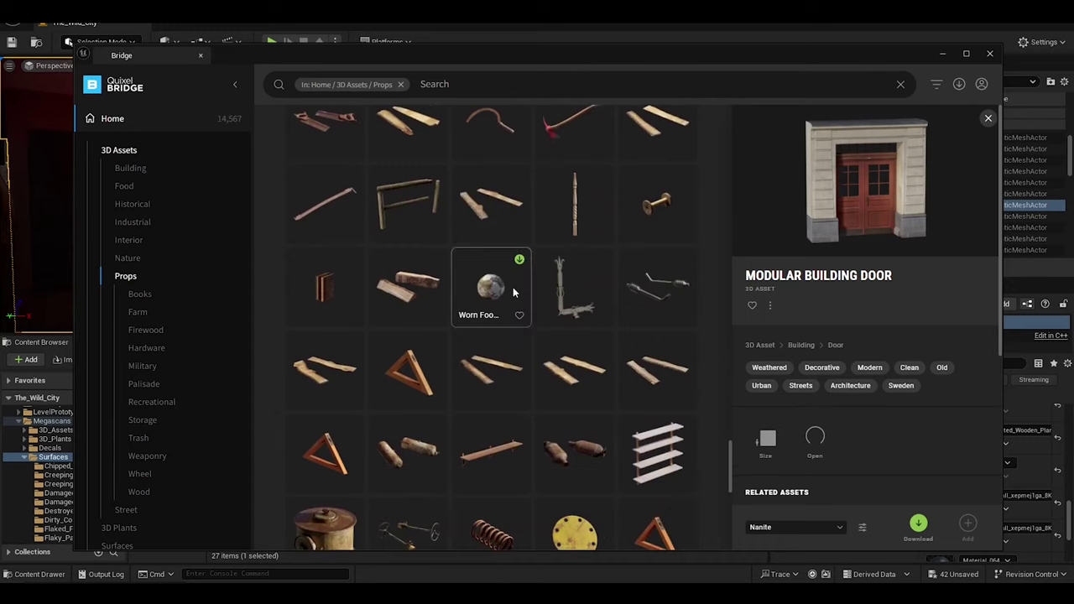
click(513, 287)
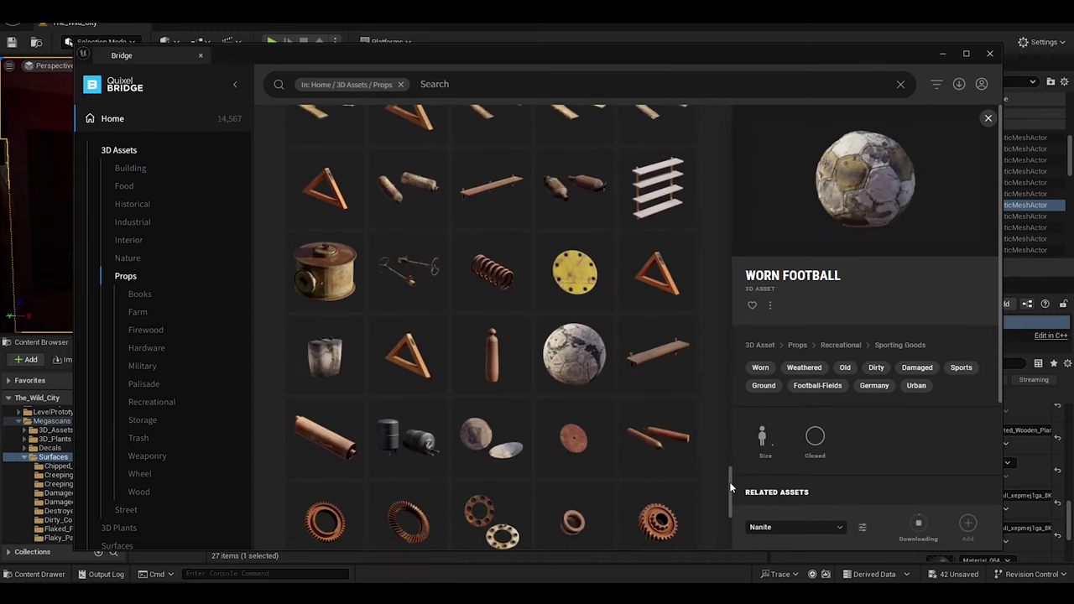
scroll(722, 462, down, 1)
scroll(732, 434, down, 8)
scroll(735, 480, down, 9)
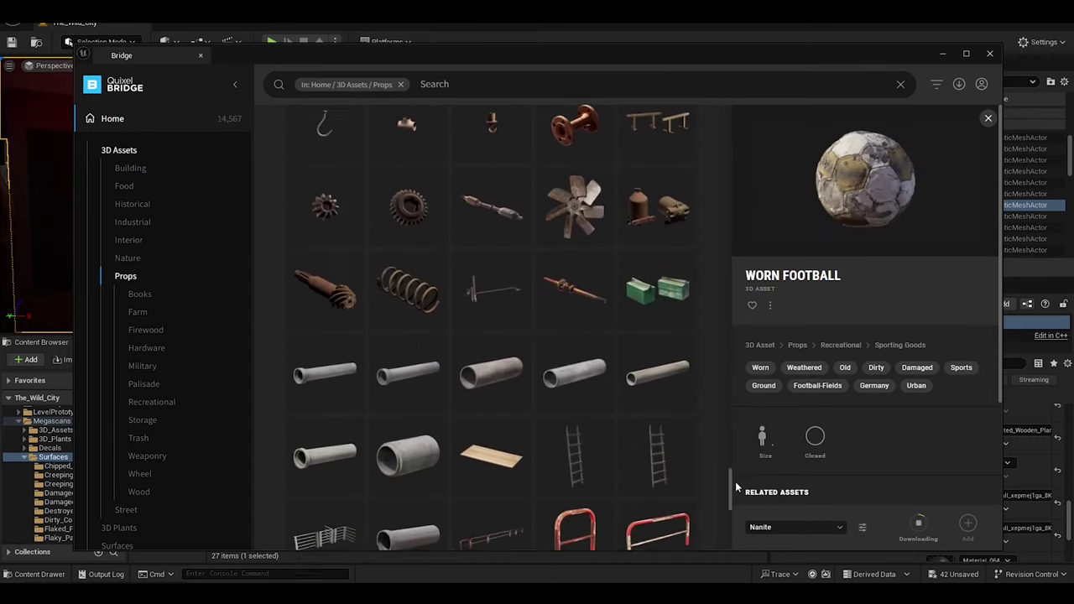
scroll(738, 504, down, 6)
click(498, 419)
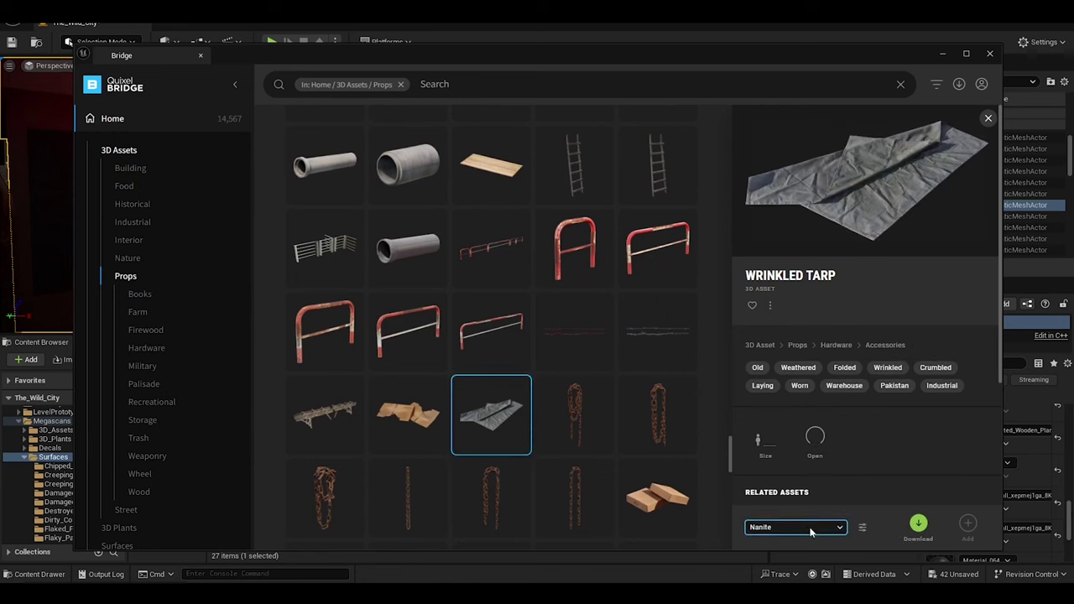
scroll(733, 467, down, 5)
scroll(733, 467, down, 3)
scroll(736, 482, down, 6)
scroll(742, 496, down, 2)
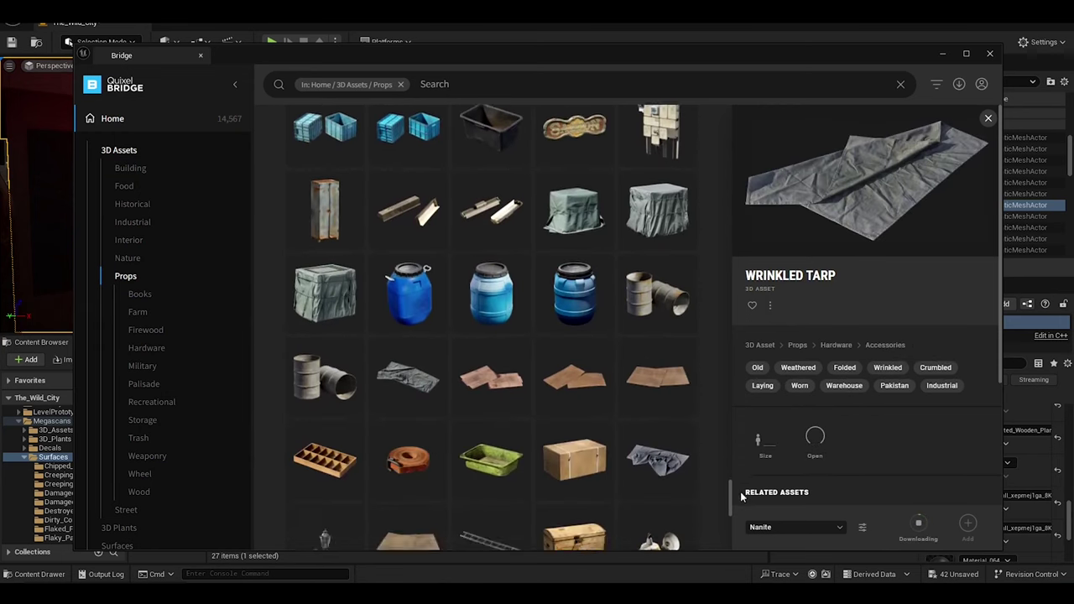
scroll(730, 500, down, 3)
scroll(730, 495, down, 1)
scroll(729, 475, down, 2)
scroll(731, 495, down, 2)
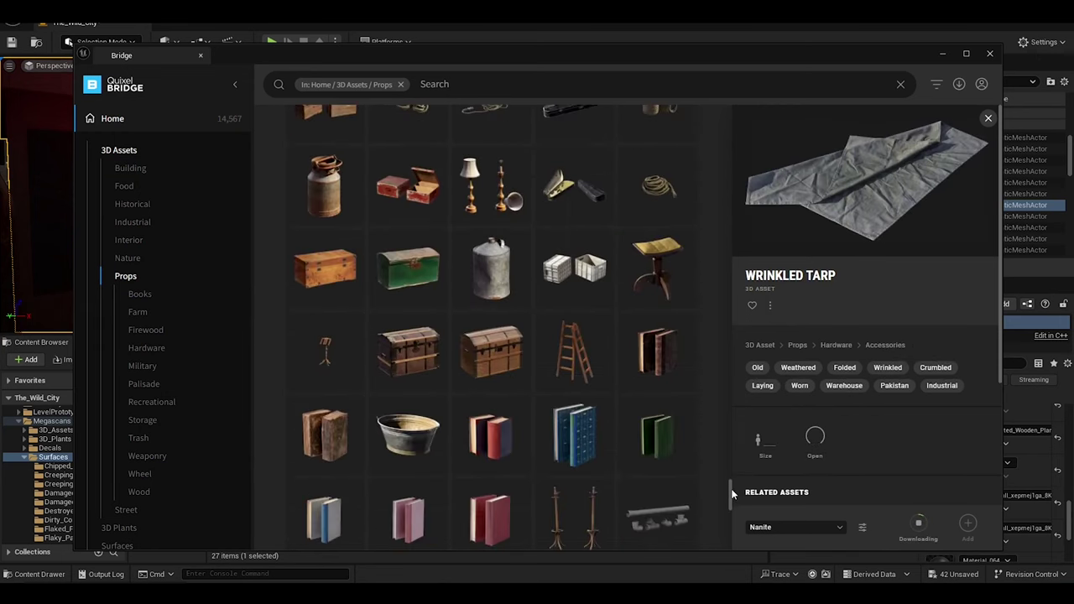
scroll(733, 507, down, 4)
scroll(730, 474, down, 3)
scroll(730, 478, down, 3)
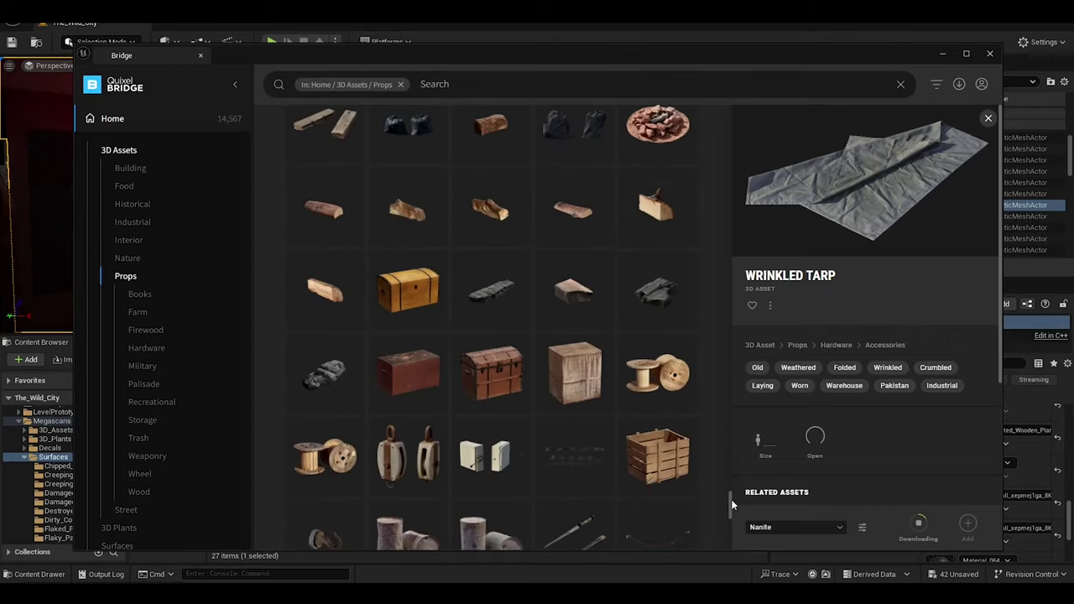
scroll(730, 483, down, 3)
scroll(731, 490, down, 3)
scroll(731, 485, down, 2)
Browse the Horse Manure, Dirty Styrofoam and Wooden Wheel props
click(492, 438)
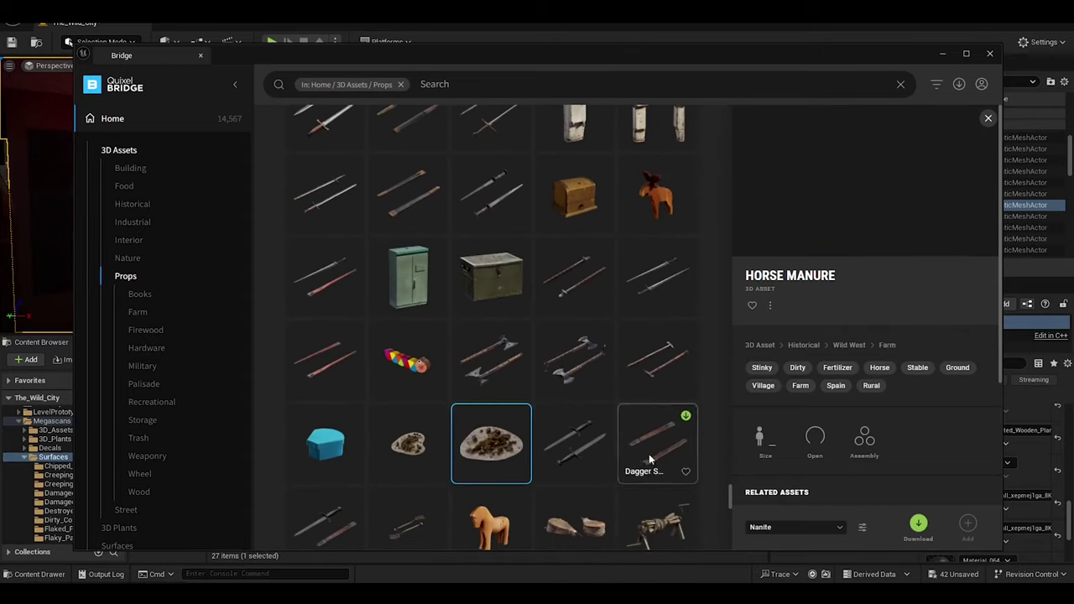
scroll(731, 508, down, 3)
scroll(731, 516, down, 3)
scroll(731, 515, down, 2)
scroll(729, 491, down, 1)
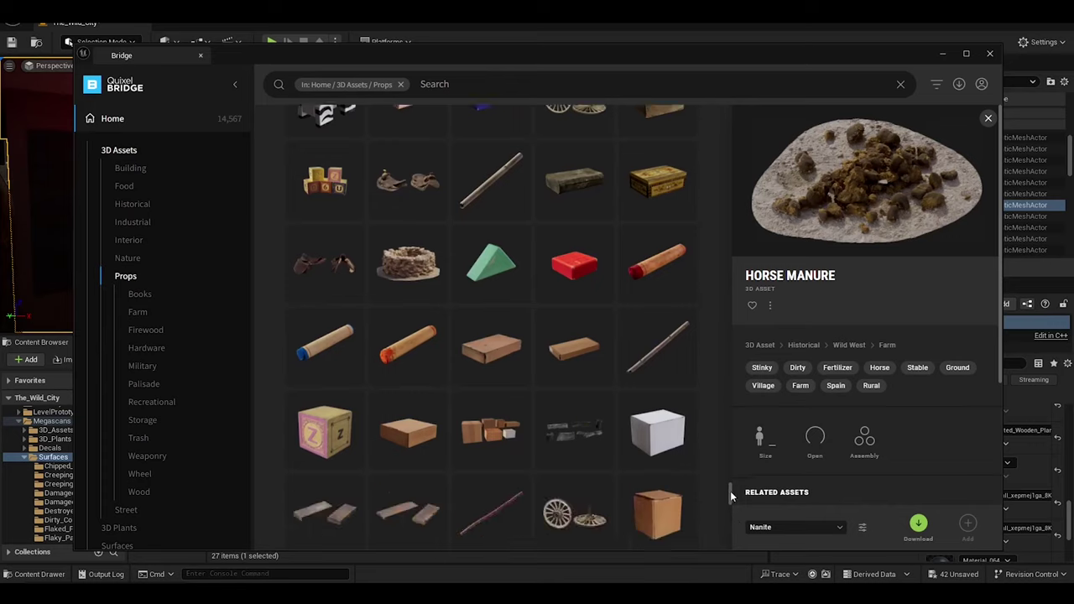
scroll(734, 502, down, 3)
scroll(738, 514, down, 3)
scroll(734, 516, down, 2)
scroll(669, 499, down, 3)
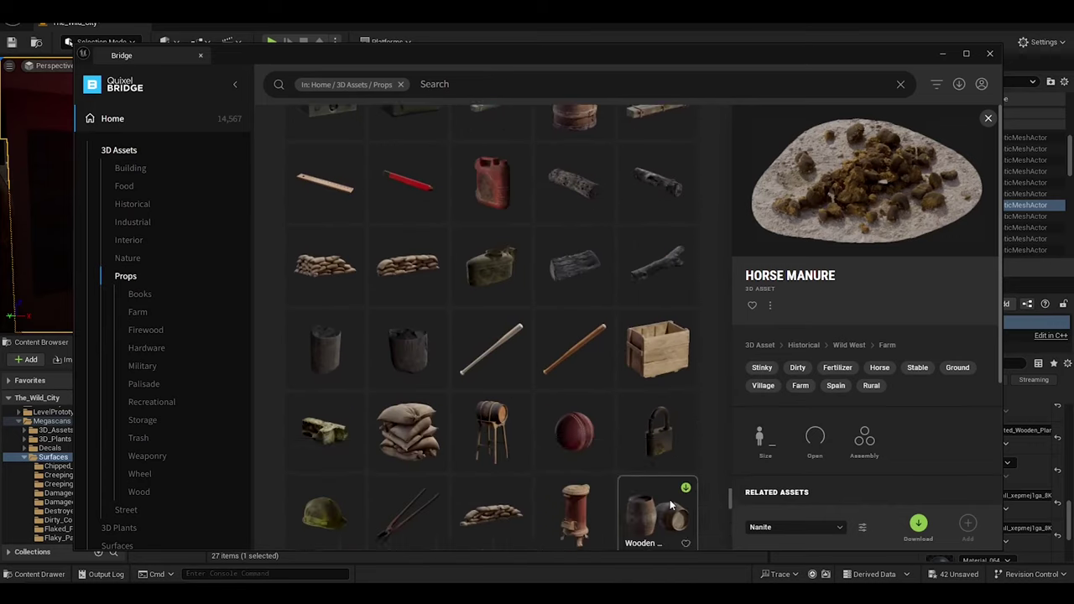
scroll(471, 471, down, 1)
scroll(477, 445, down, 2)
scroll(475, 445, down, 2)
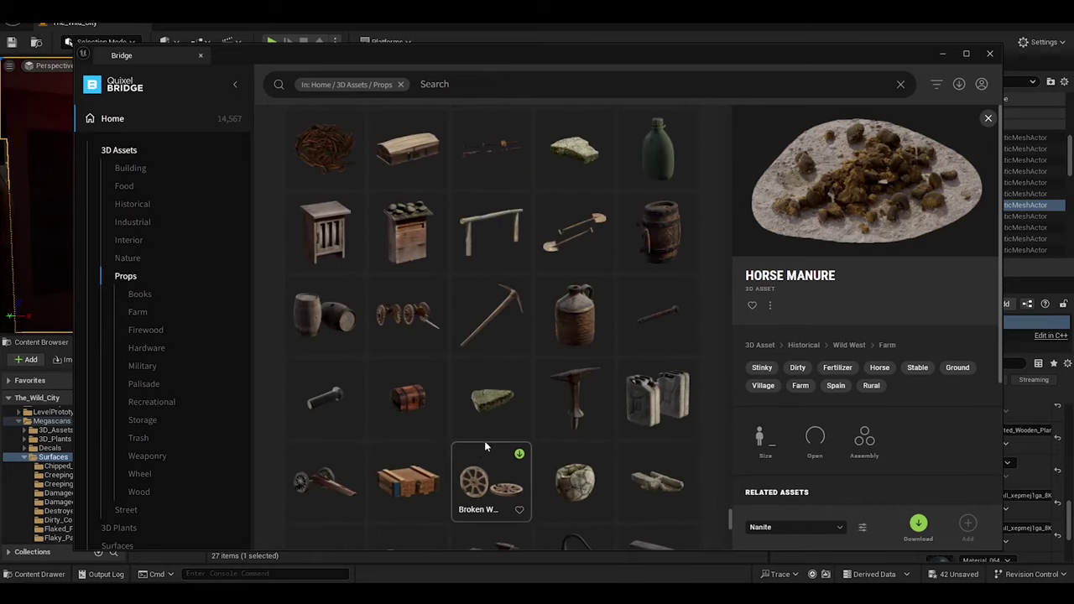
scroll(537, 445, down, 1)
click(657, 432)
scroll(539, 486, down, 3)
scroll(479, 493, down, 2)
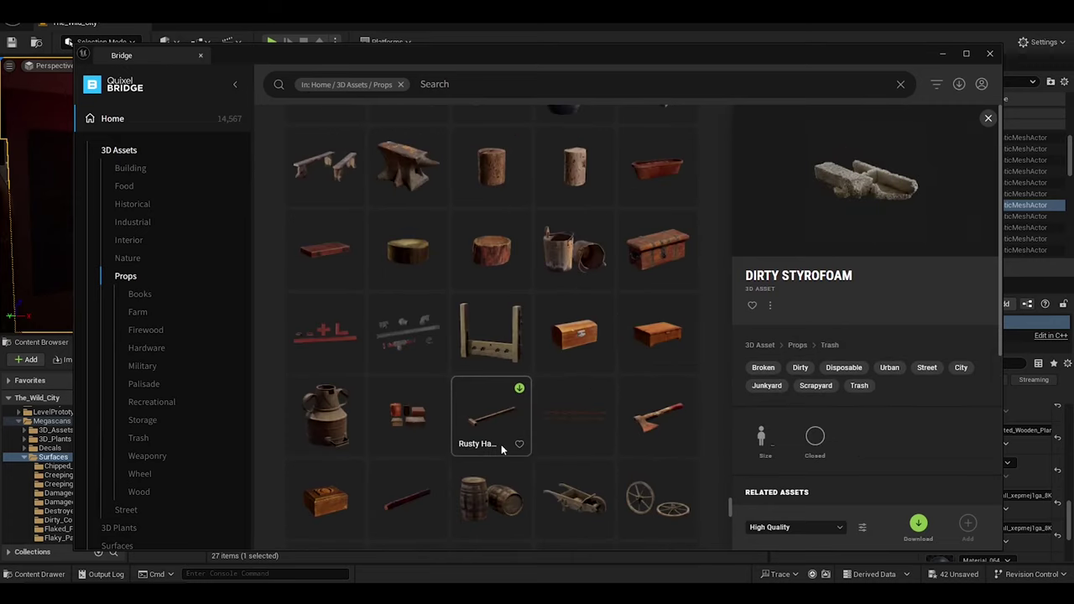
scroll(574, 428, down, 2)
click(651, 317)
scroll(569, 414, down, 3)
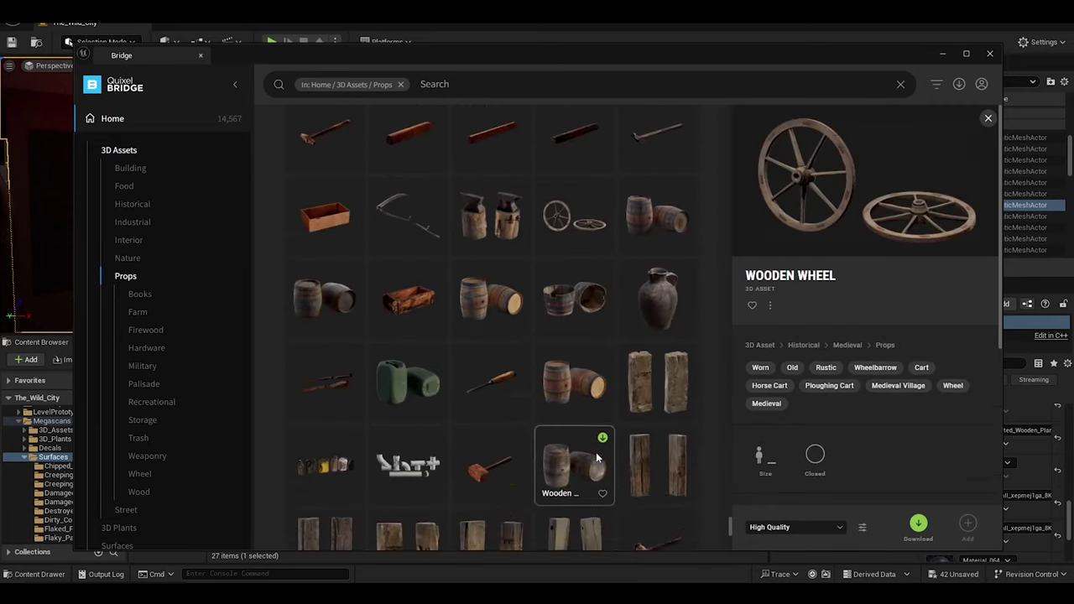
scroll(596, 452, down, 3)
scroll(595, 452, down, 3)
scroll(597, 453, down, 3)
scroll(593, 459, down, 3)
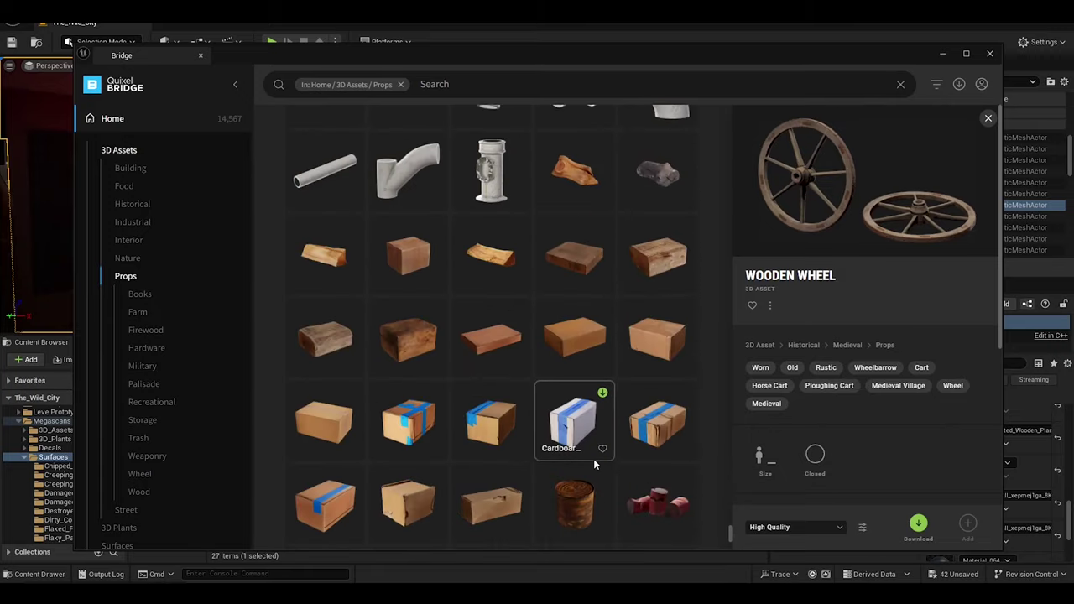
scroll(594, 459, down, 2)
scroll(579, 457, up, 1)
scroll(577, 463, down, 1)
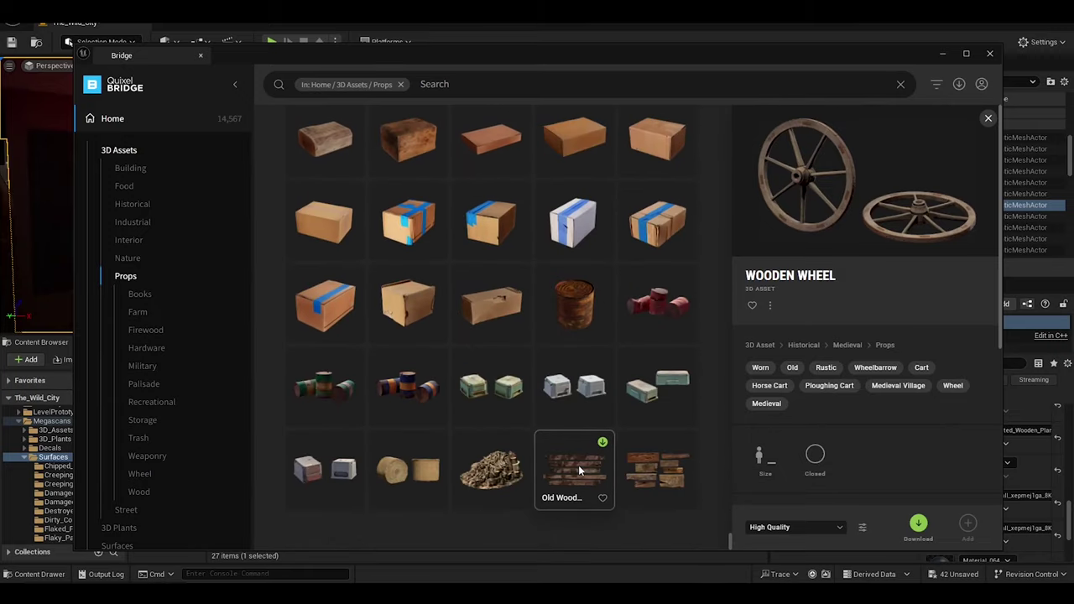
scroll(568, 444, up, 2)
scroll(492, 276, up, 3)
scroll(491, 312, up, 3)
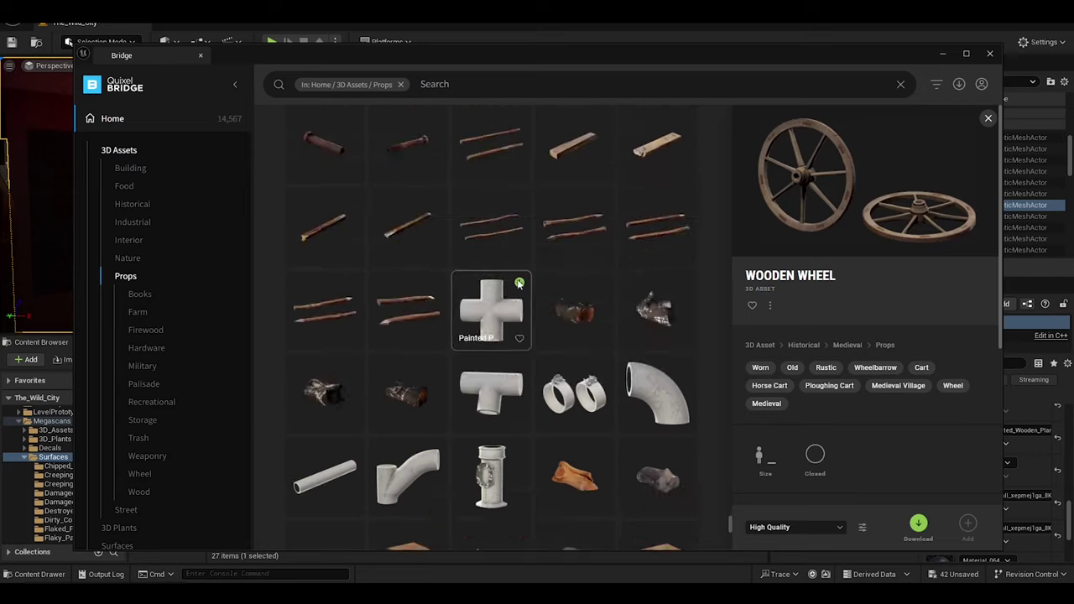
Return to 3D Assets and show the locally downloaded Megascans
click(138, 151)
click(112, 477)
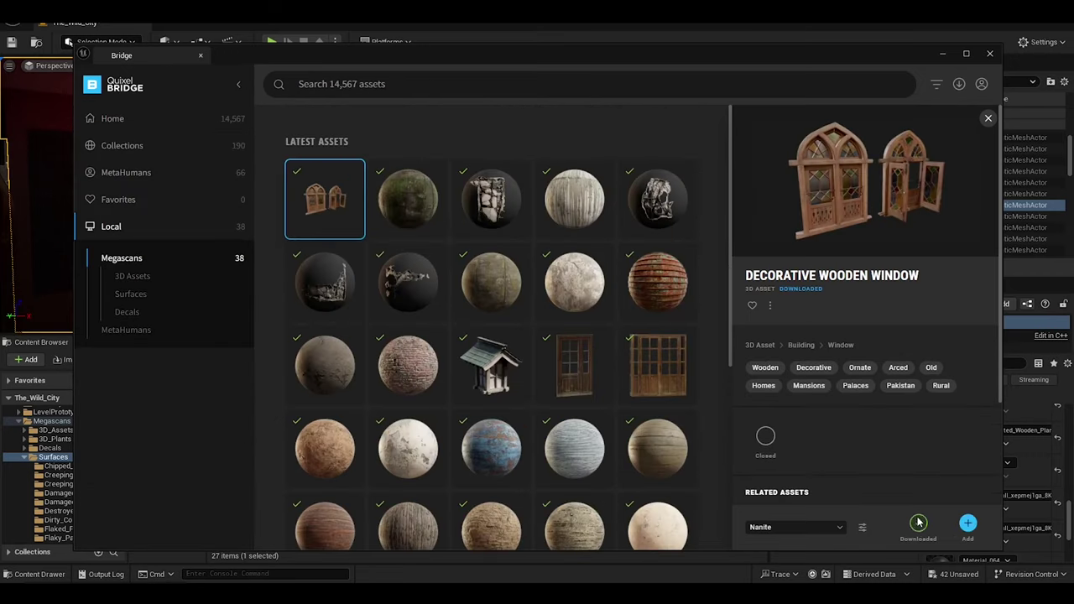
scroll(593, 495, down, 1)
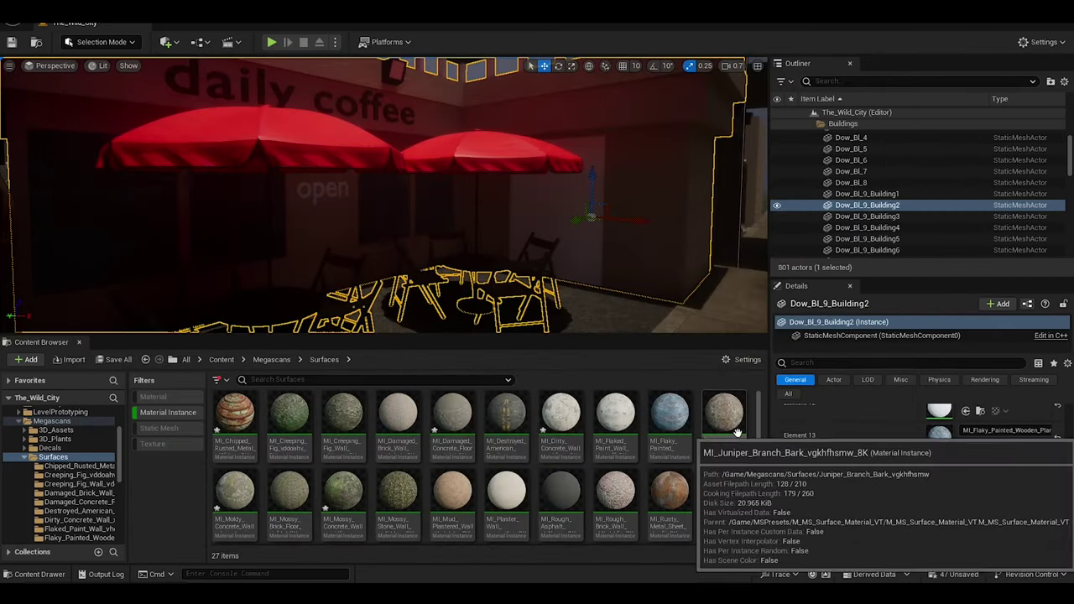
Apply the wooden window, then MI_Old_Wooden_Door, to the building's element 13
click(55, 429)
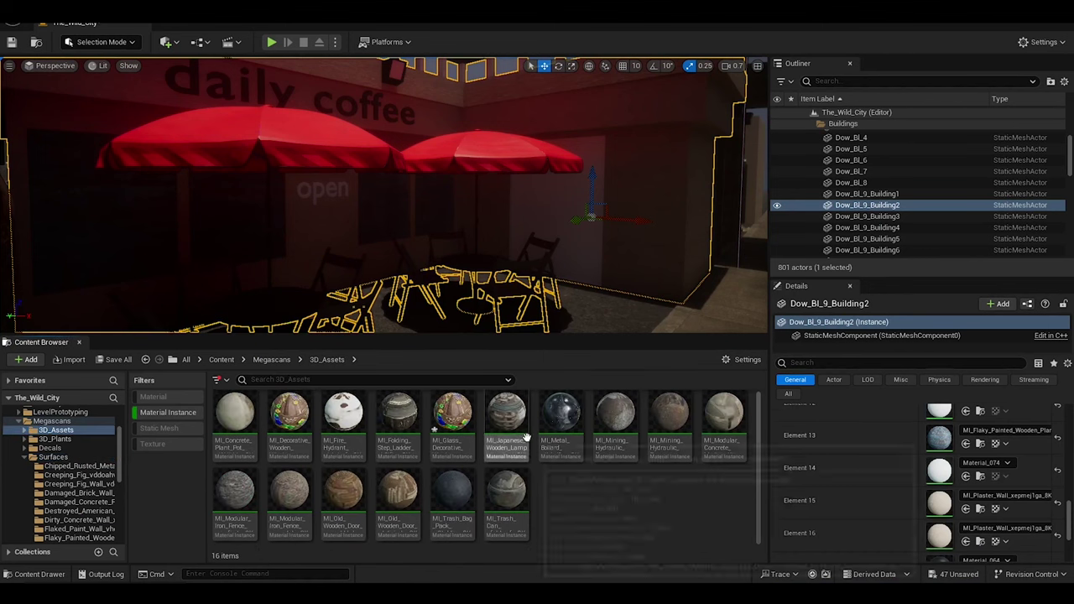
click(472, 421)
right_drag(378, 210, 243, 278)
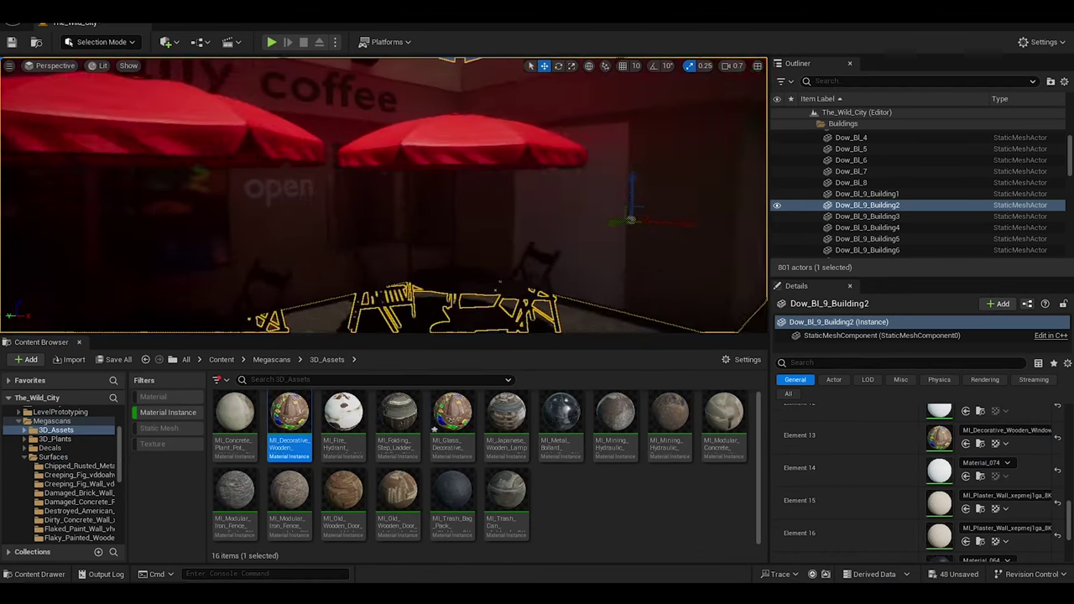
click(615, 423)
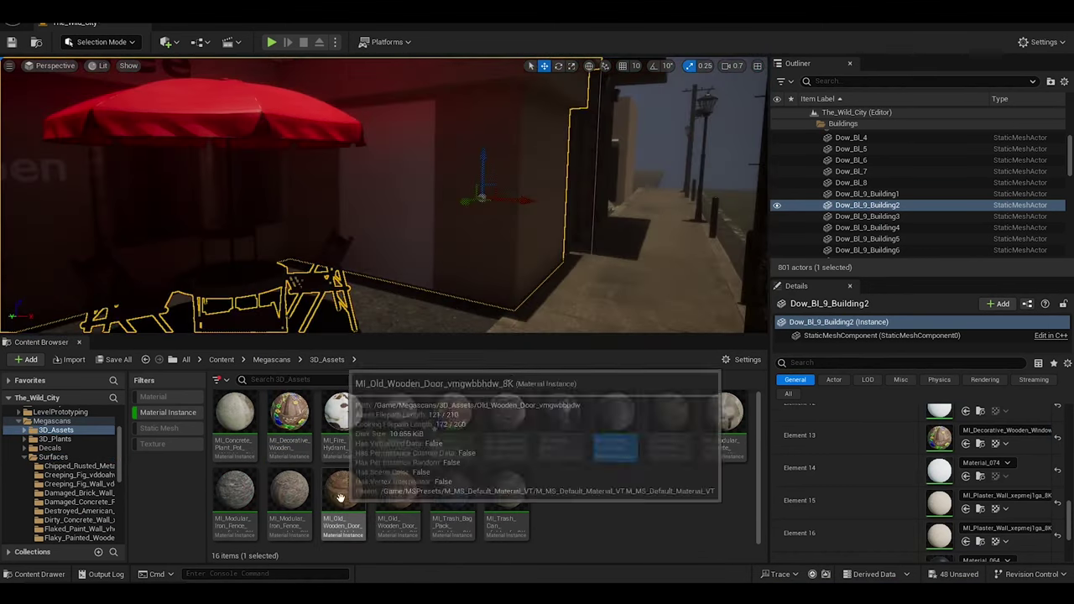
click(343, 503)
drag(343, 503, 336, 311)
Duplicate and rotate the coffee building, then undo the extra copy
right_drag(336, 311, 344, 262)
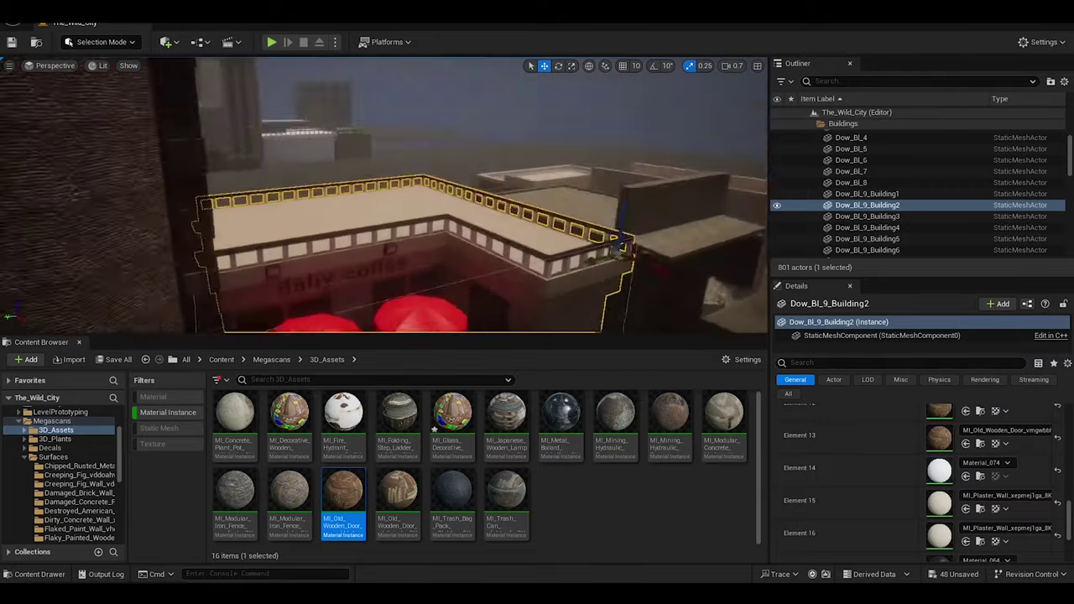
right_click(344, 262)
mouse_move(409, 461)
key(Escape)
key(ctrl+d)
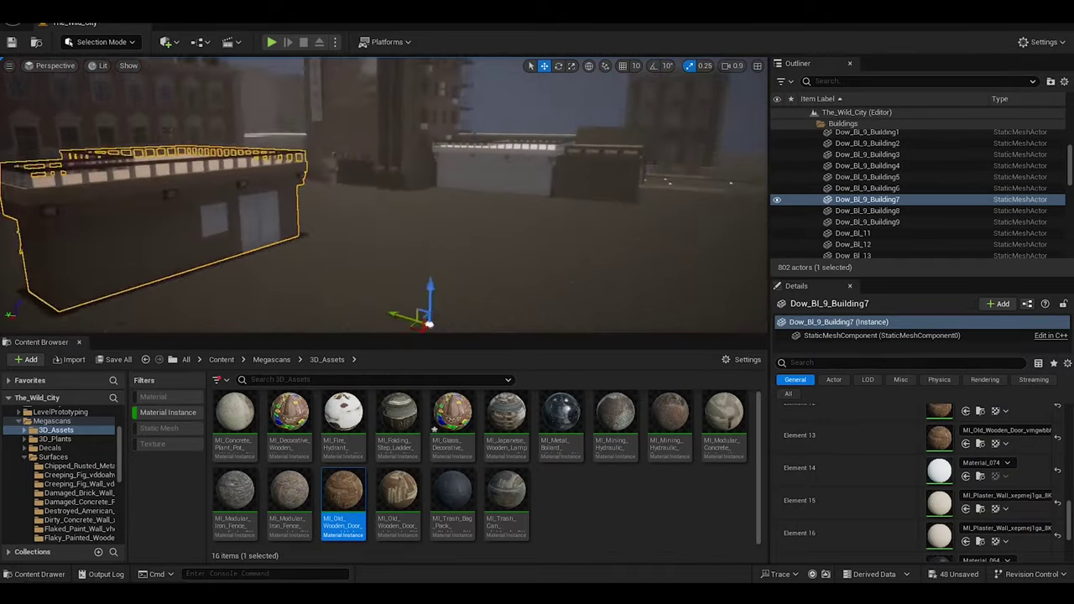
key(e)
mouse_move(384, 195)
right_down()
mouse_move(352, 201)
mouse_move(213, 151)
mouse_move(260, 194)
right_up()
scroll(1049, 499, up, 3)
key(ctrl+z)
Move the coffee building along the street to X -233, Y -4715
key(w)
click(302, 236)
right_drag(302, 236, 403, 178)
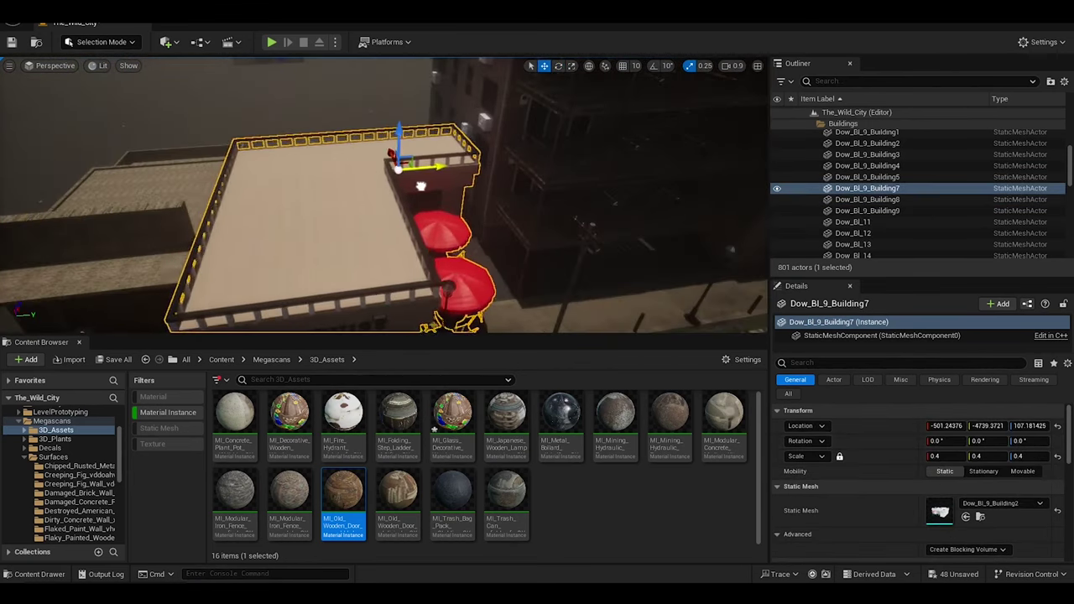
drag(403, 178, 543, 147)
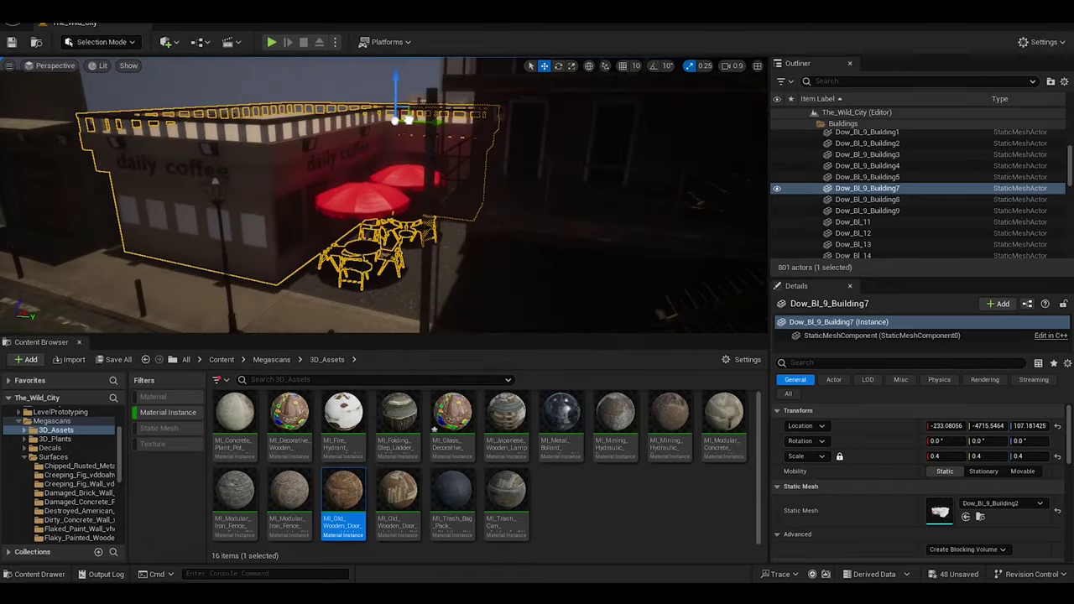
mouse_move(543, 147)
right_down()
mouse_move(444, 168)
mouse_move(97, 474)
right_up()
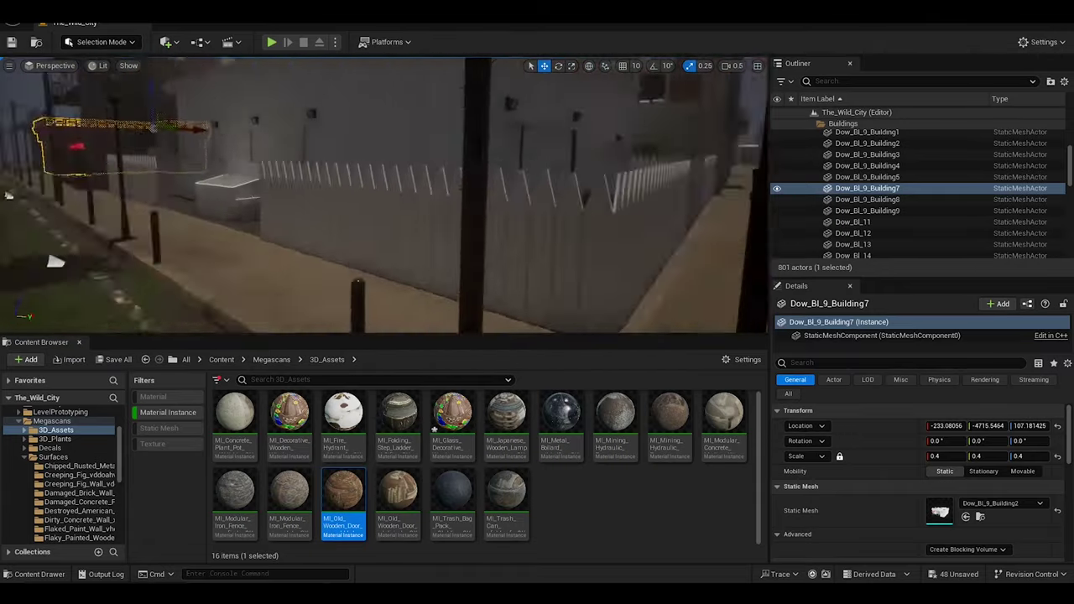
Try the scratched painted metal and rusty metal sheet Megascans surfaces on the alley building's wall
double_click(53, 457)
click(235, 495)
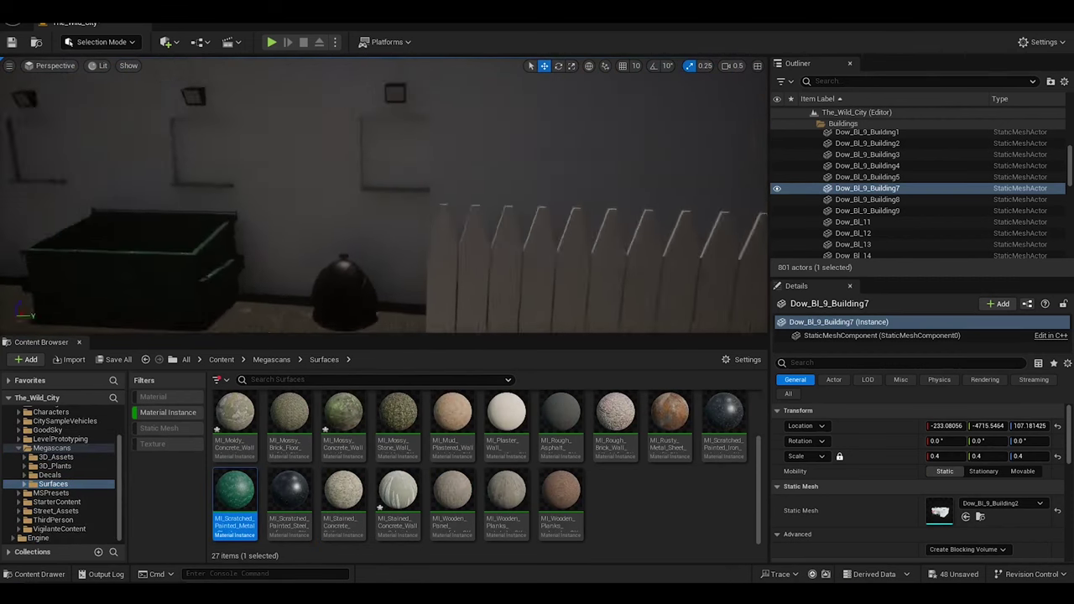
right_drag(695, 224, 695, 225)
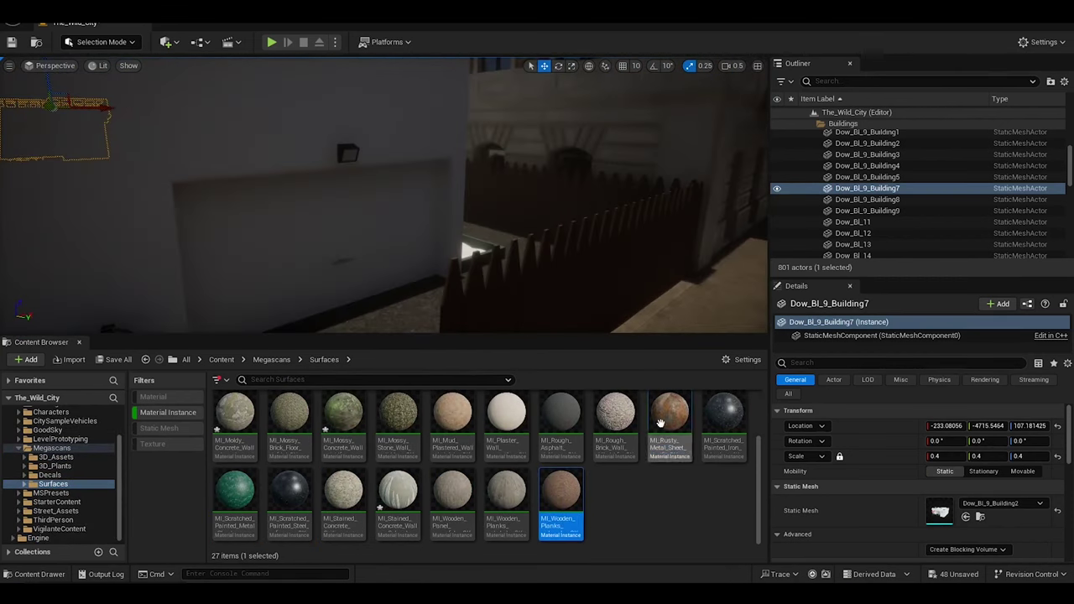
mouse_move(669, 415)
mouse_down()
mouse_move(463, 329)
mouse_move(310, 324)
mouse_up()
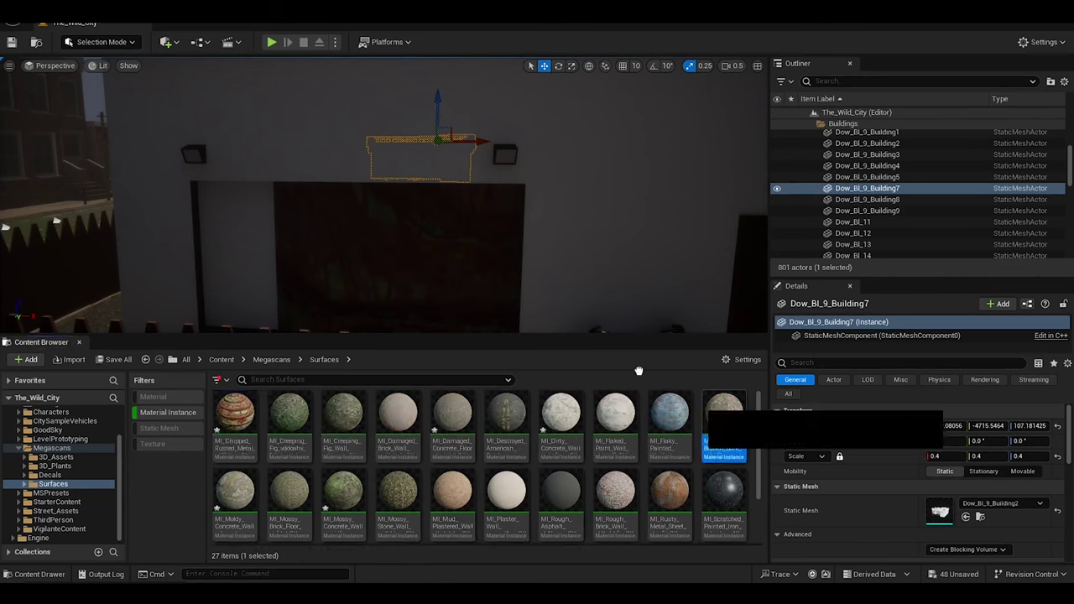
right_drag(353, 319, 352, 319)
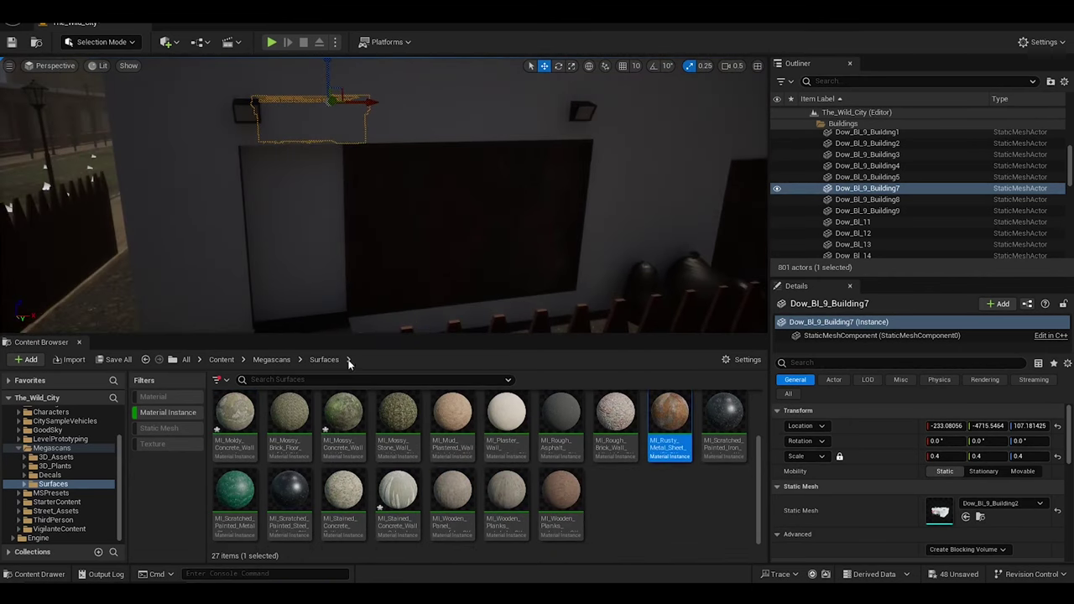
right_drag(292, 252, 341, 237)
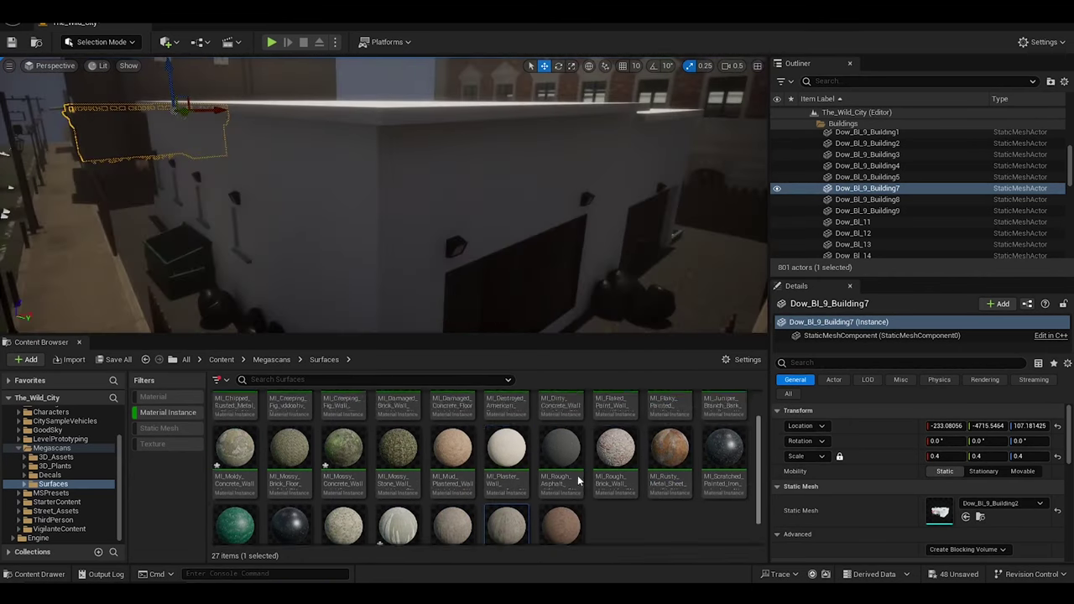
Apply MI_Plaster_Wall to the building, then compare damaged concrete and mud plastered wall materials
drag(506, 411, 336, 210)
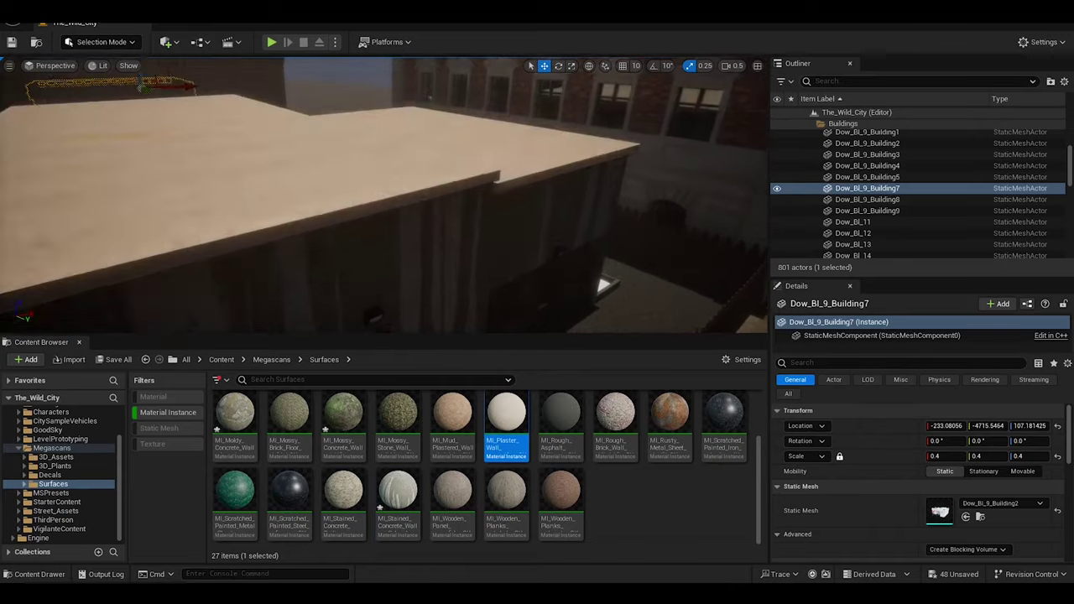
right_drag(336, 209, 336, 209)
scroll(440, 415, up, 2)
click(440, 414)
scroll(567, 476, down, 1)
click(453, 474)
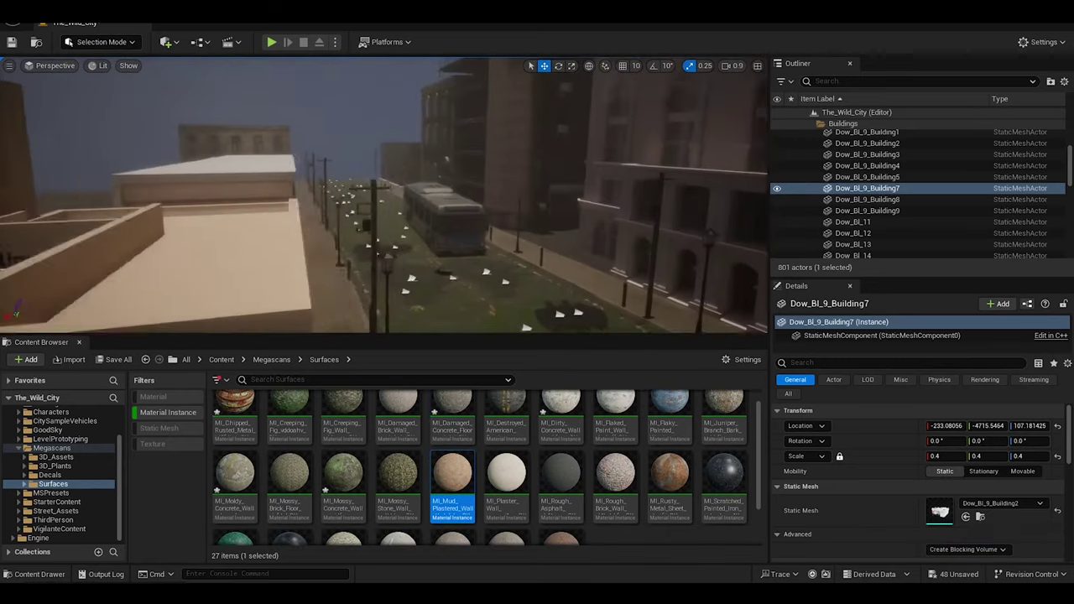
Filter 3D_Assets to Static Mesh assets and try an iron fence in the alley
right_drag(376, 242, 376, 243)
click(55, 456)
click(167, 412)
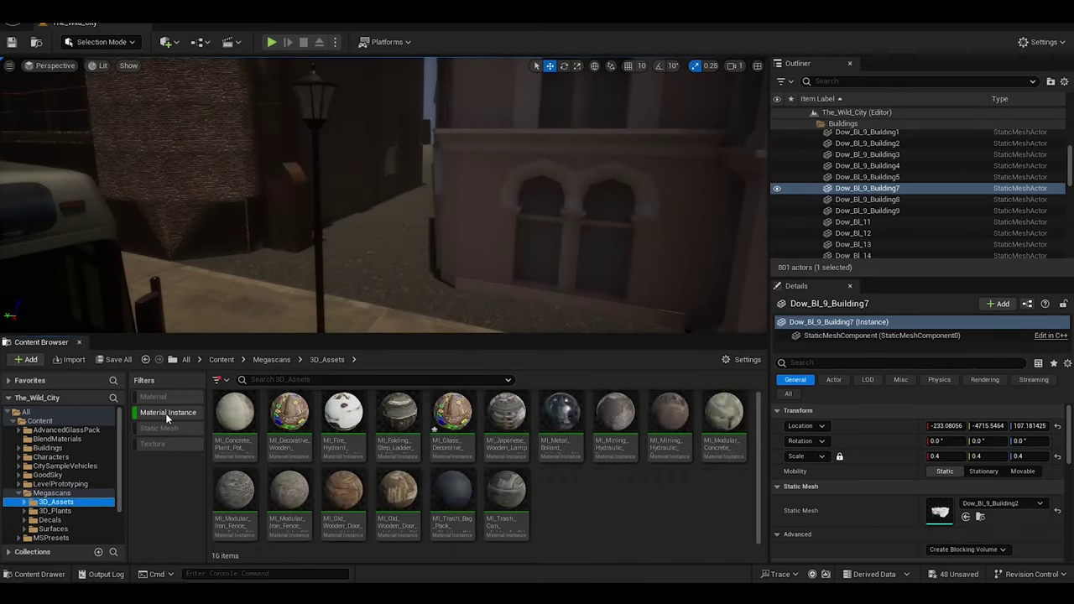
click(159, 428)
drag(343, 495, 678, 381)
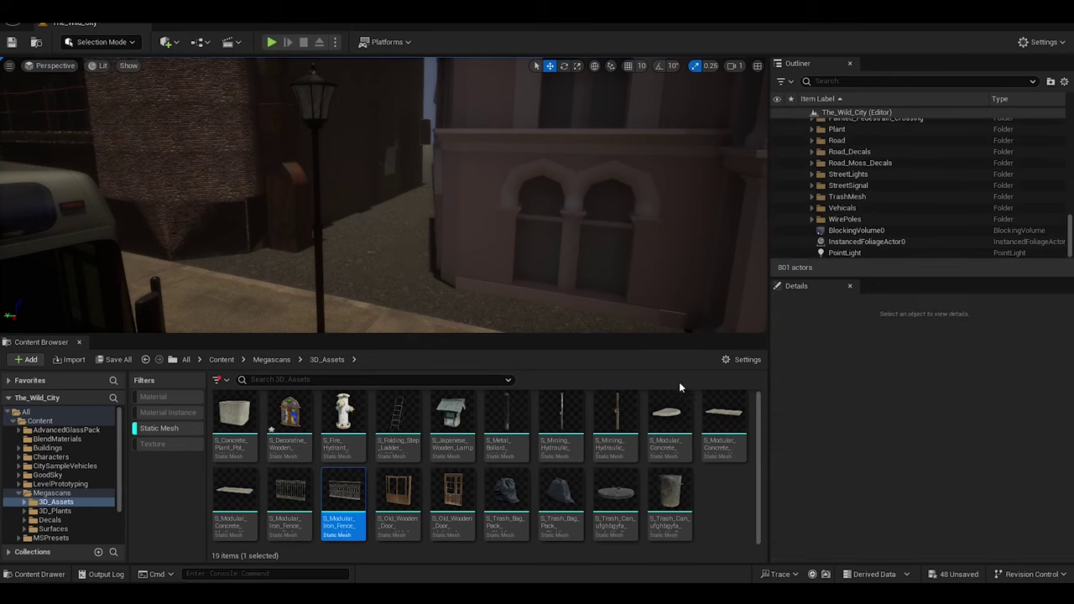
Place a trash can with its lid and several trash bag packs beside the alley lamp post
drag(669, 503, 420, 277)
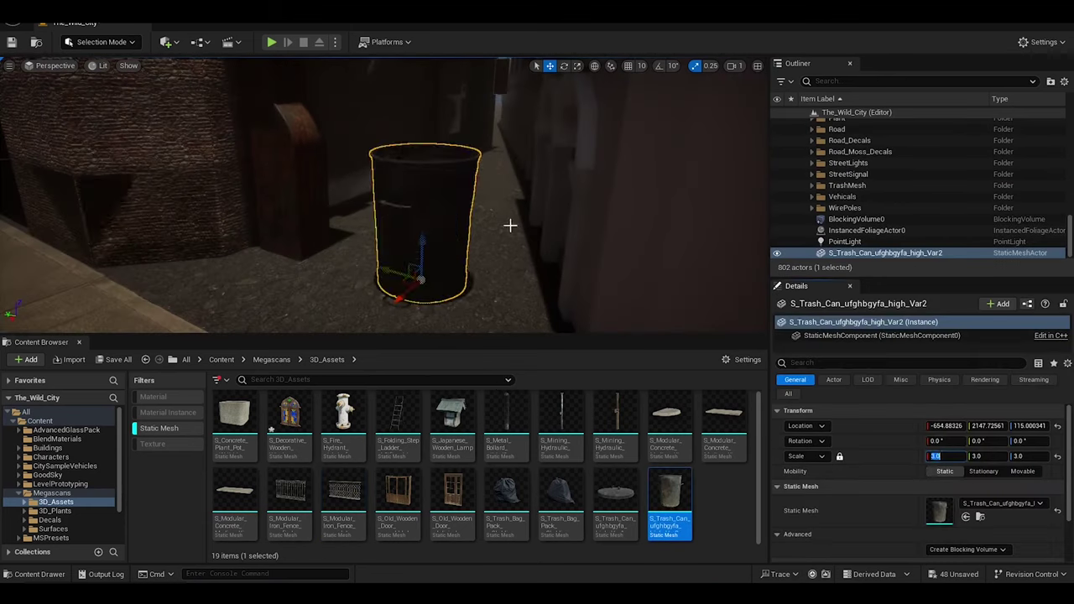
drag(506, 495, 394, 277)
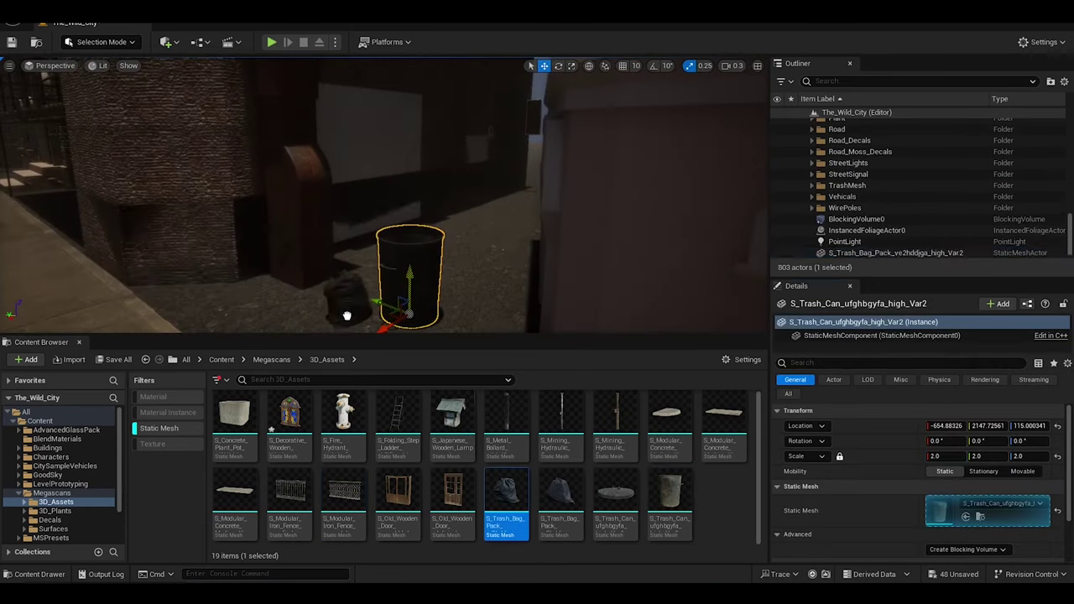
drag(561, 495, 348, 273)
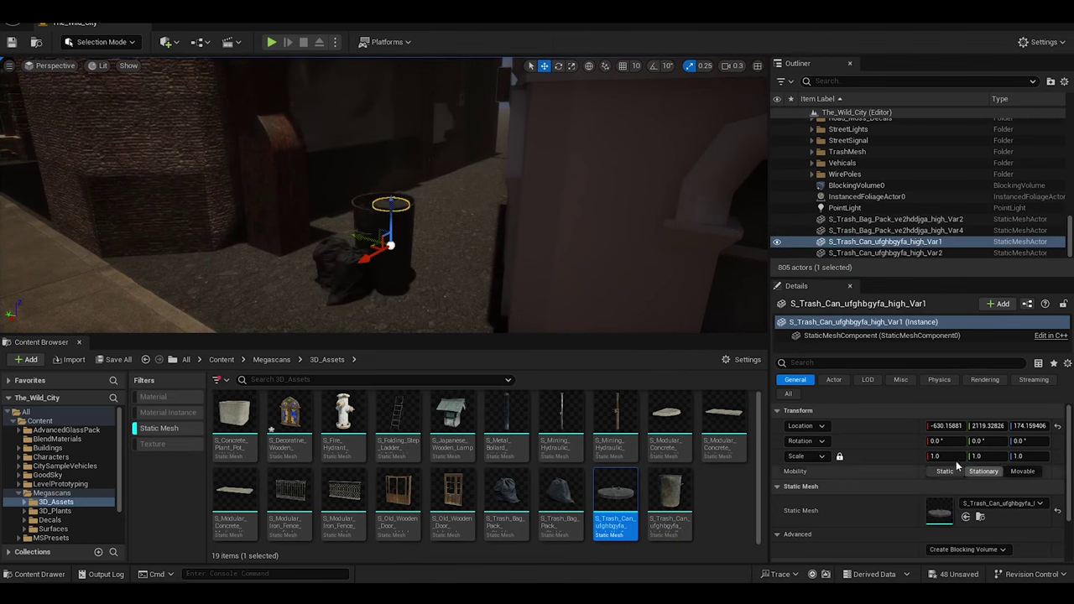
right_click(380, 209)
click(459, 524)
right_drag(430, 283, 430, 283)
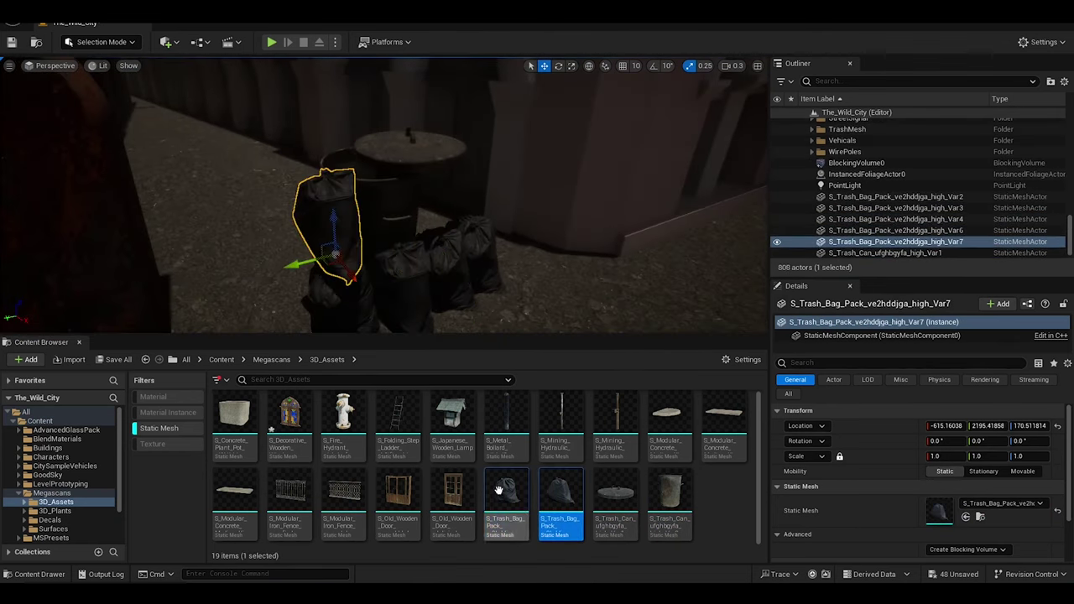
drag(506, 503, 353, 260)
right_drag(352, 260, 322, 484)
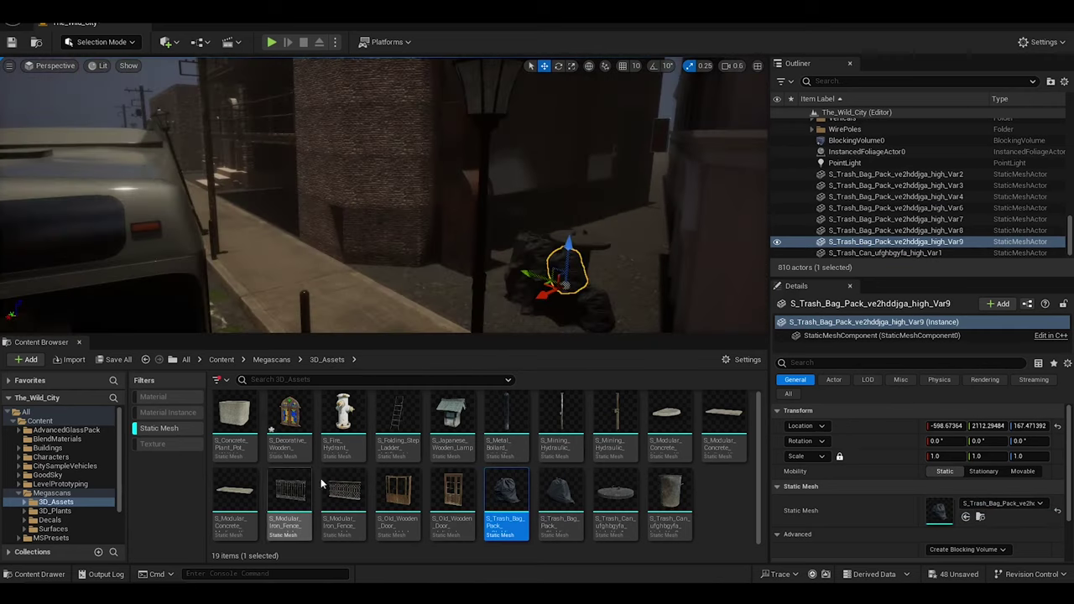
right_drag(604, 319, 598, 351)
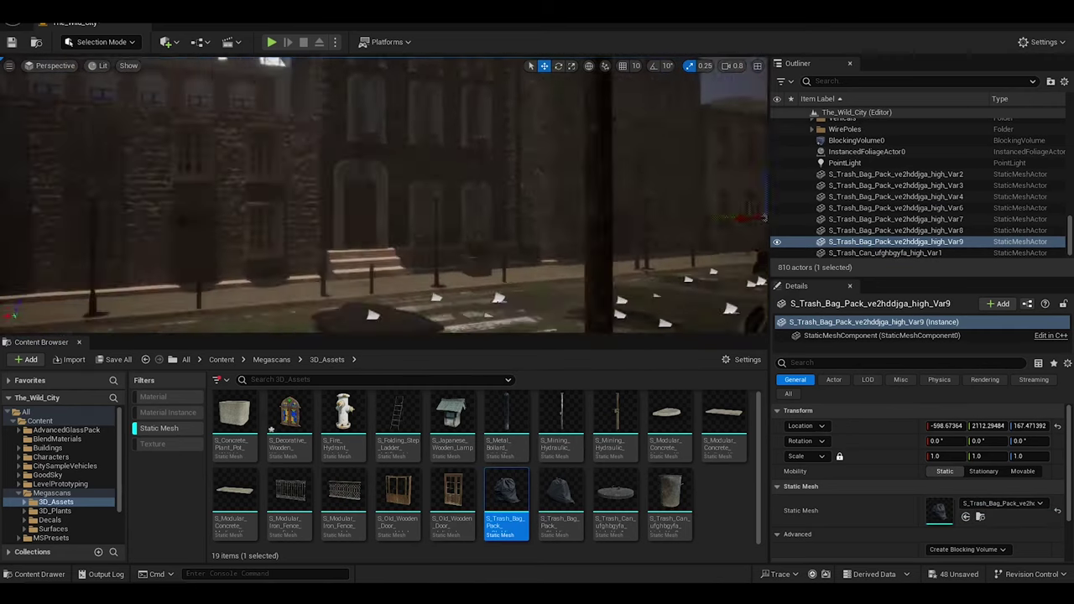
Place a damaged concrete decal on the Rims & Tires building wall, rotated and scaled to 0.6
click(55, 511)
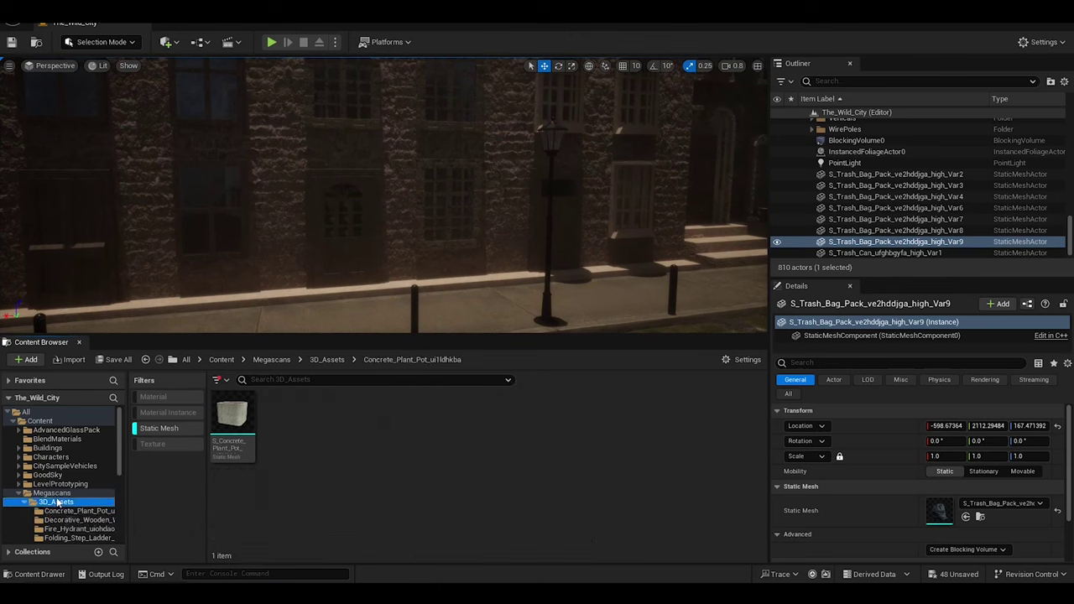
click(50, 520)
right_drag(475, 307, 453, 285)
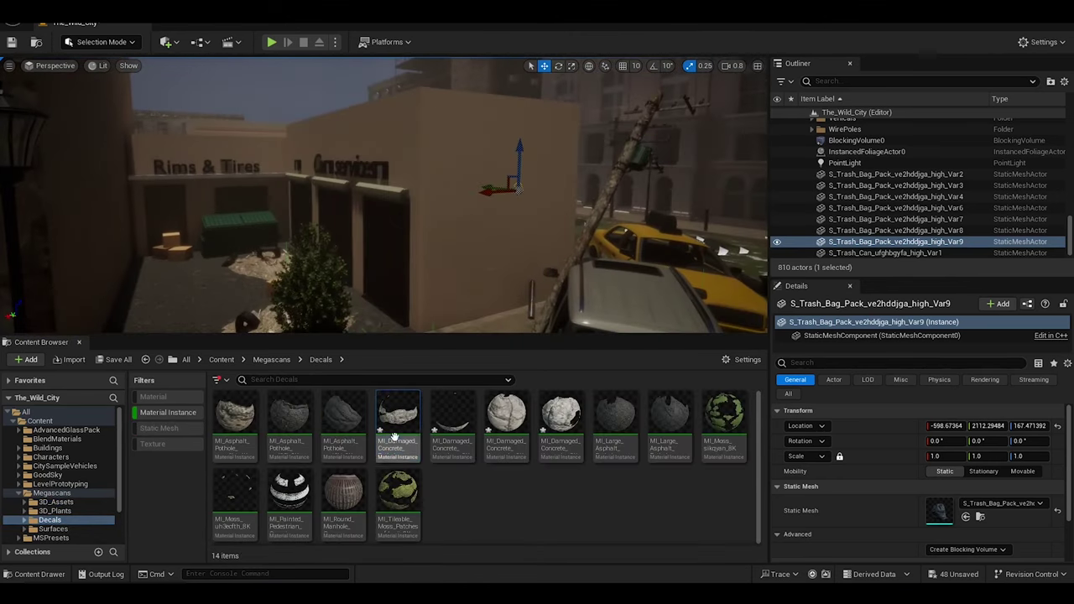
drag(398, 415, 469, 206)
key(e)
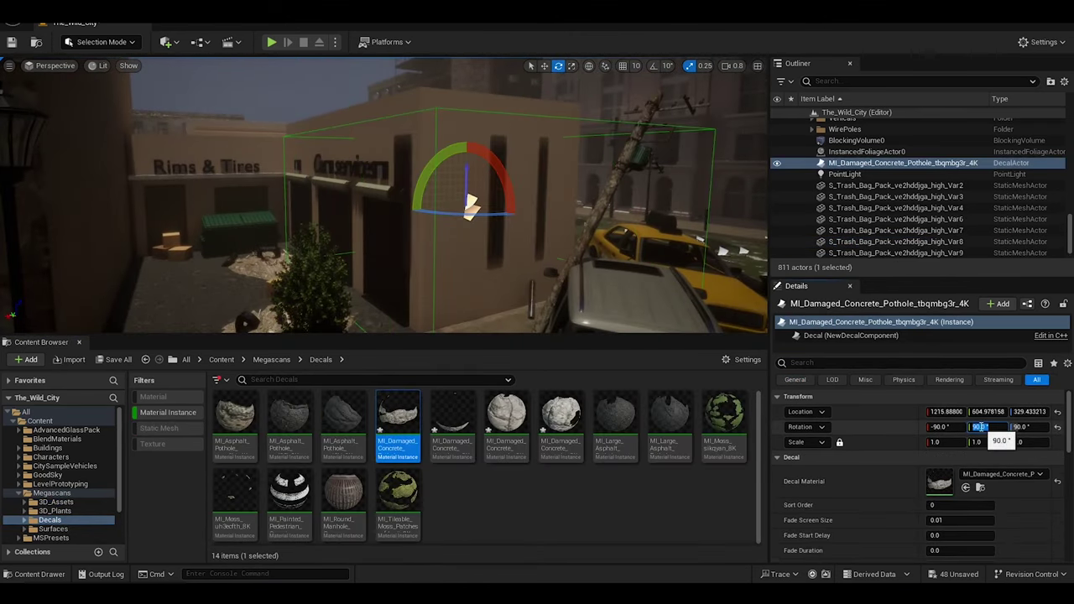
text(0)
right_drag(504, 210, 379, 256)
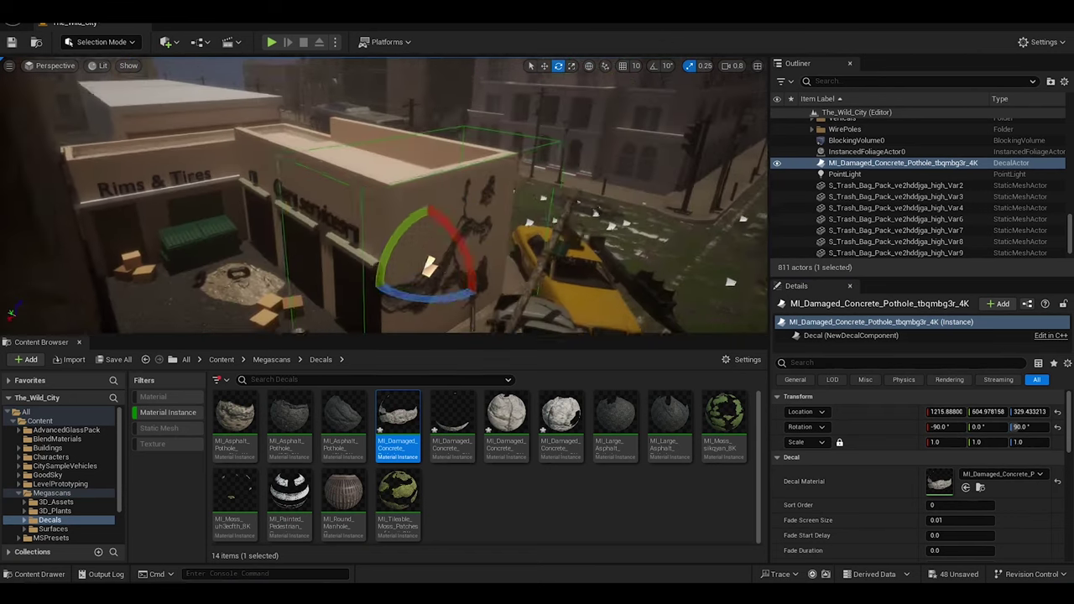
text(w)
text(0.6)
key(Return)
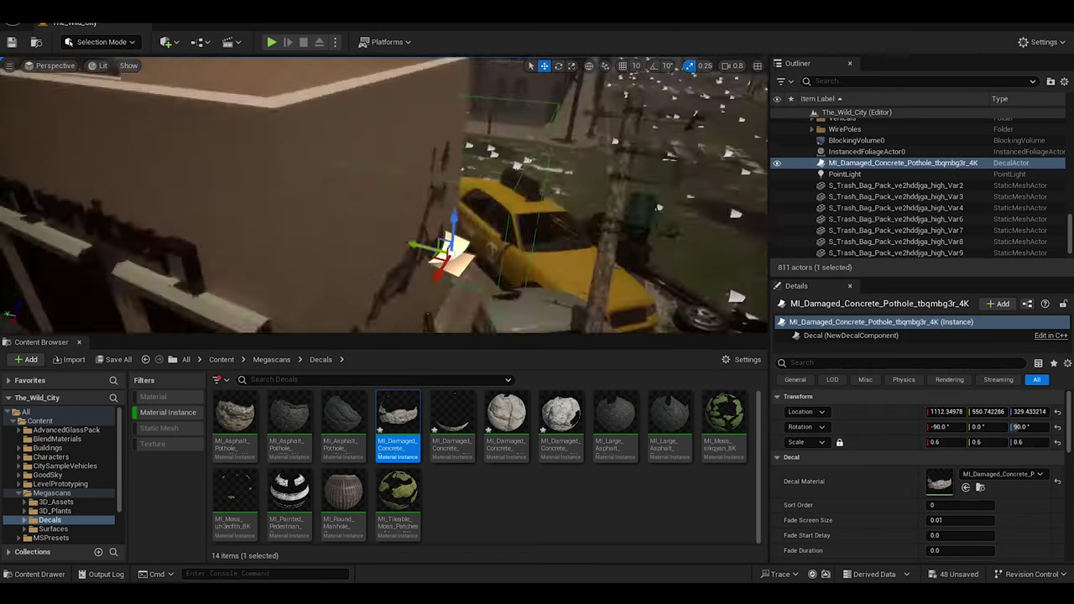
right_drag(386, 193, 343, 206)
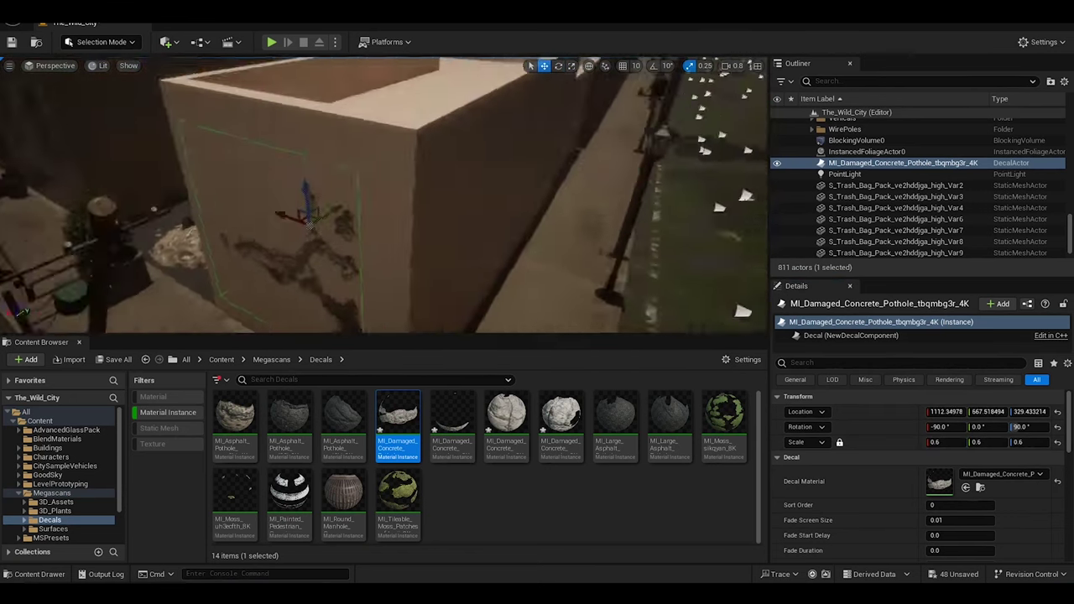
Add a second damaged concrete decal upright on the wall at 0.8 scale
drag(506, 420, 411, 174)
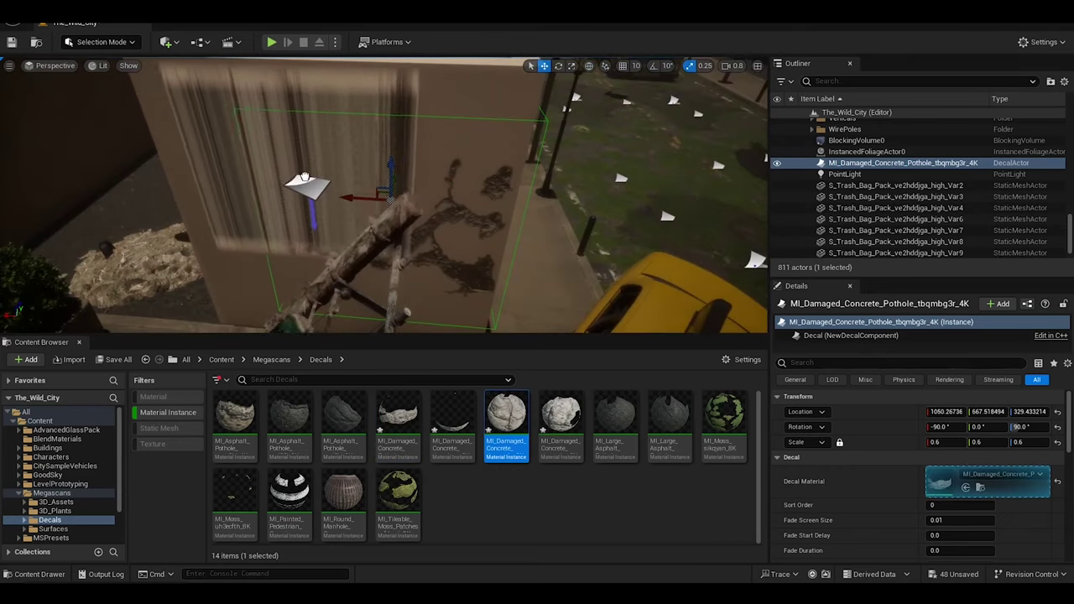
key(e)
right_drag(68, 238, 67, 237)
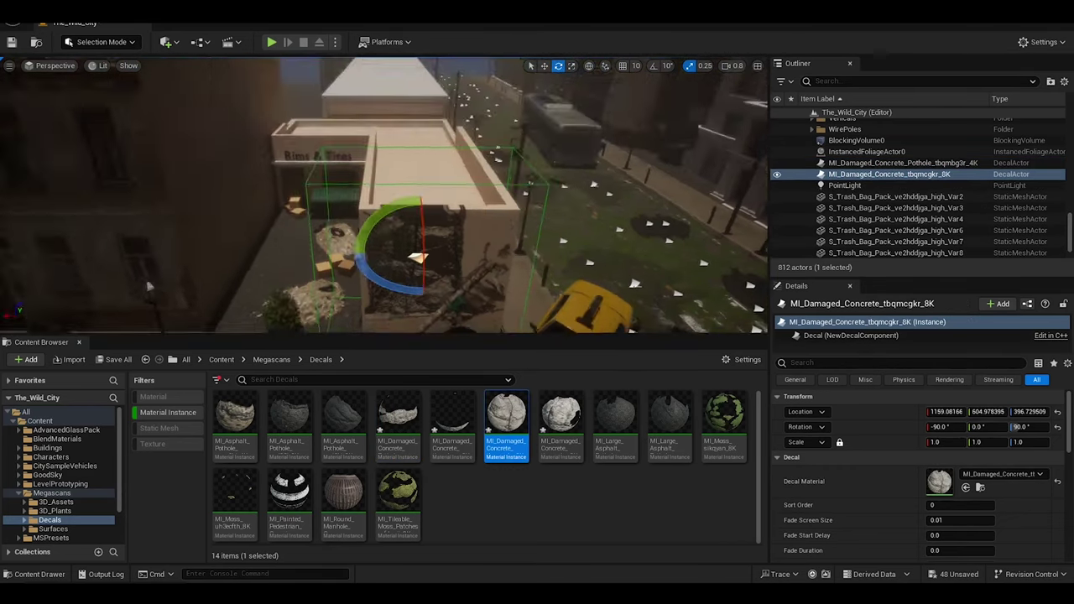
text(w)
text(0.8)
key(Return)
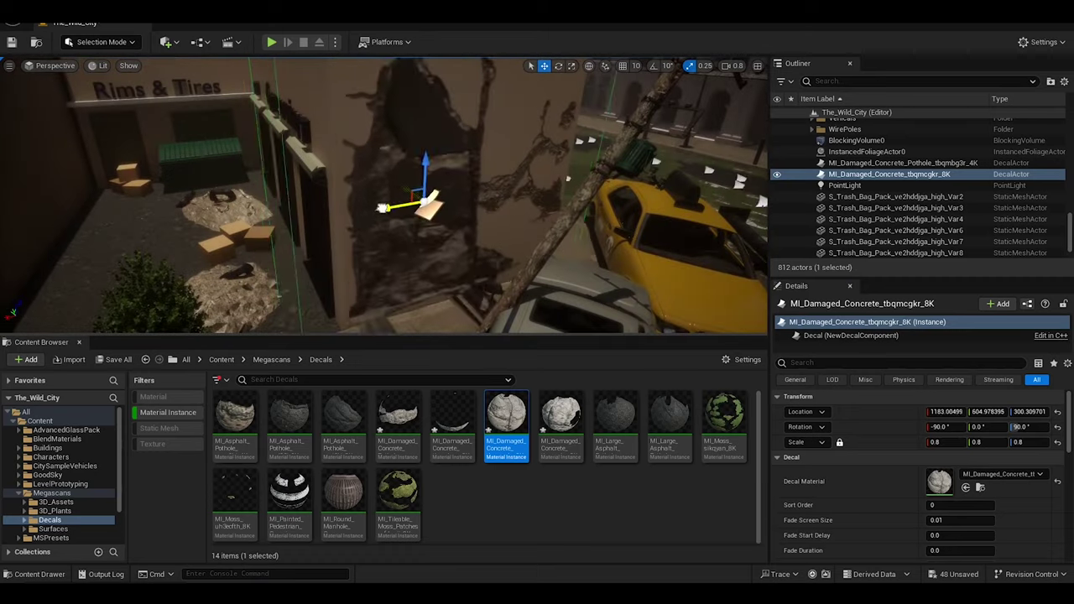
right_drag(414, 149, 414, 149)
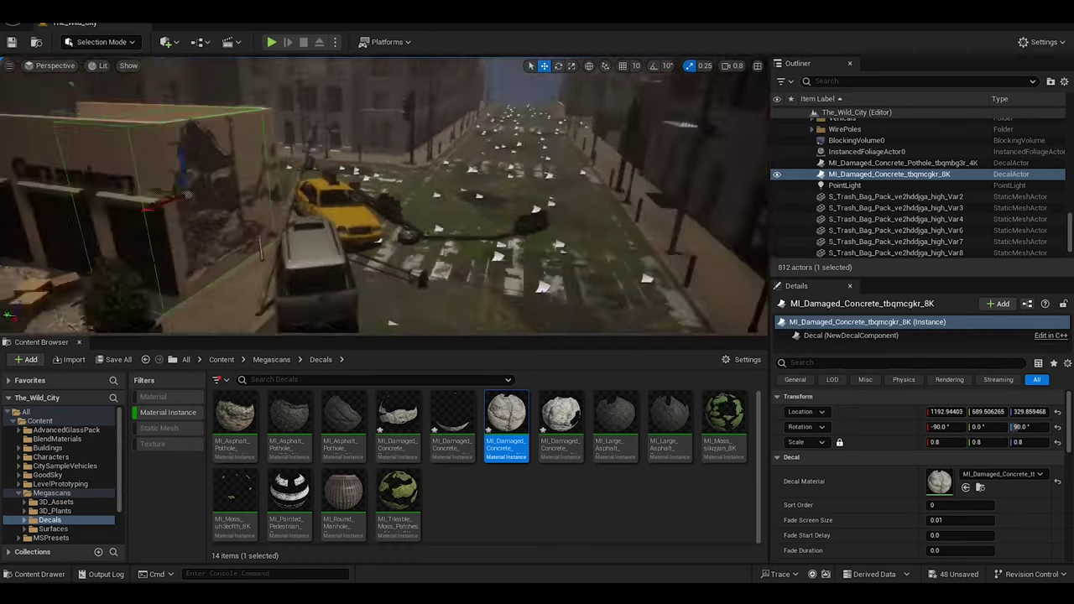
click(483, 253)
right_drag(483, 253, 483, 253)
Add a third damaged concrete decal with zero rotation, scaled to 0.3, and frame it
drag(442, 169, 437, 111)
key(e)
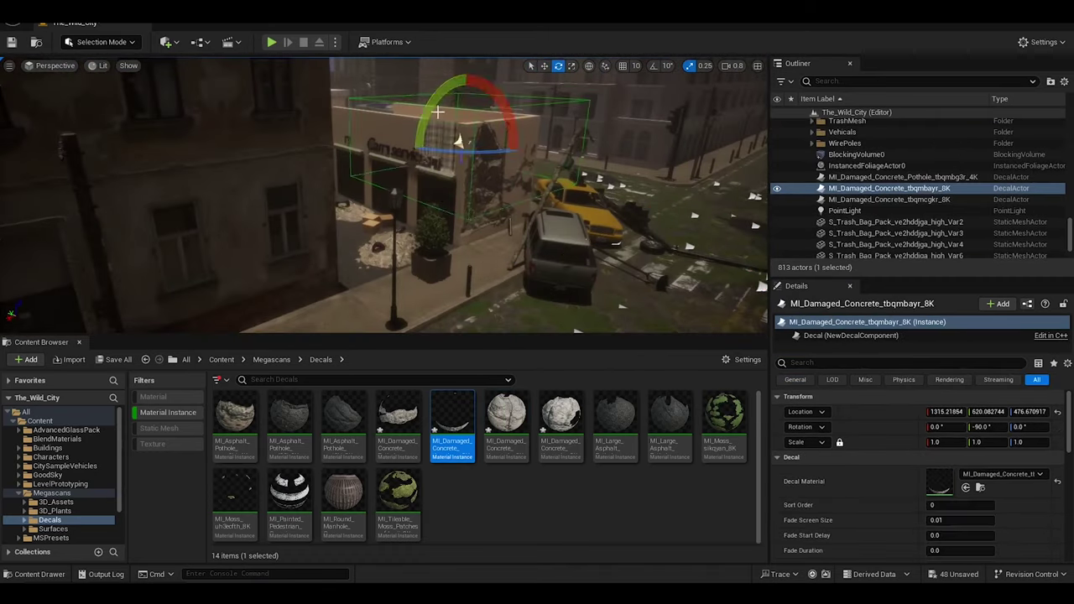
text(0)
key(Return)
key(w)
key(f)
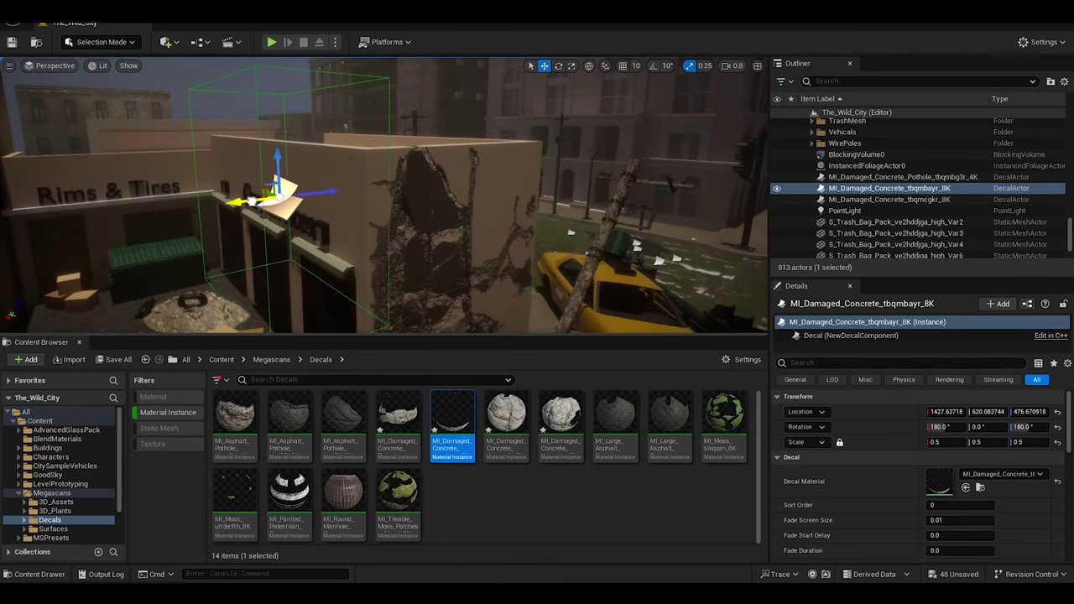
drag(293, 200, 309, 199)
key(f)
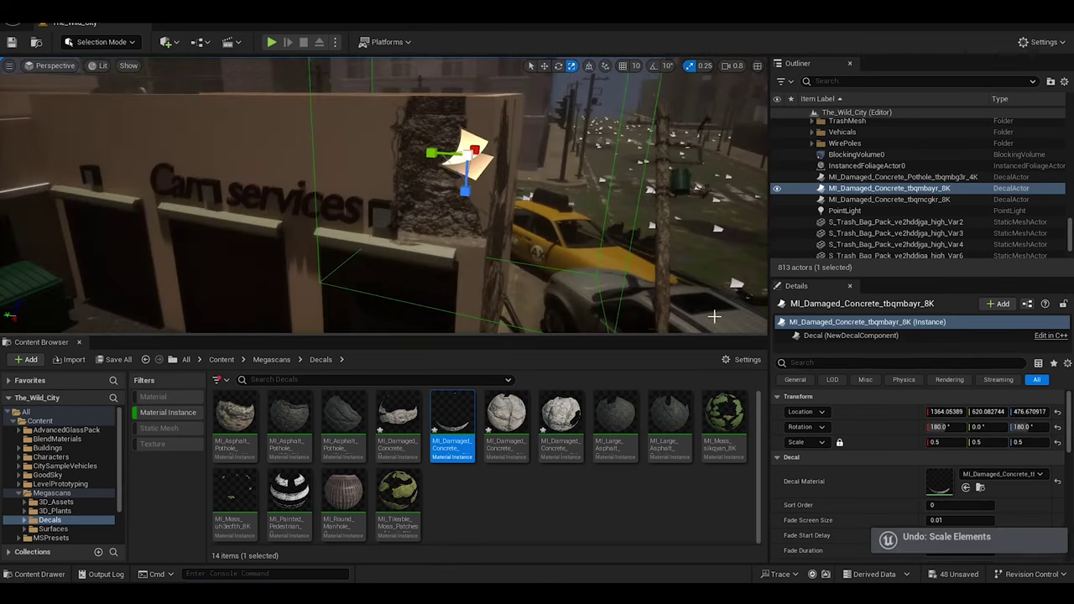
key(ctrl+y)
key(w)
key(f)
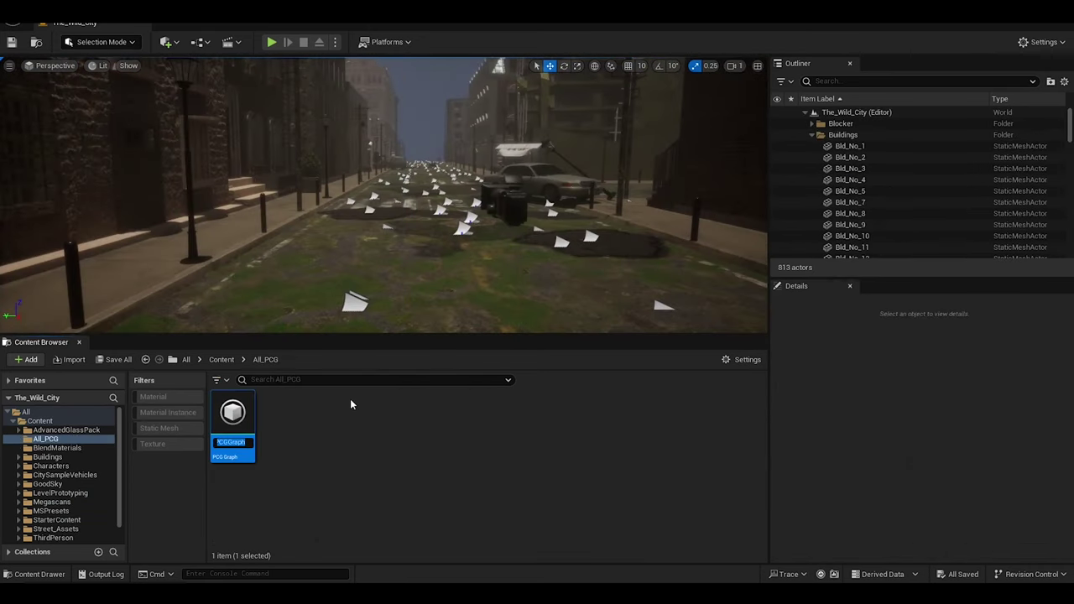
Name the PCG graph Road_Grass_Moss and add a PointFromMesh node inside it
text(Road_)
text(Grass_Moss)
click(263, 428)
double_click(232, 416)
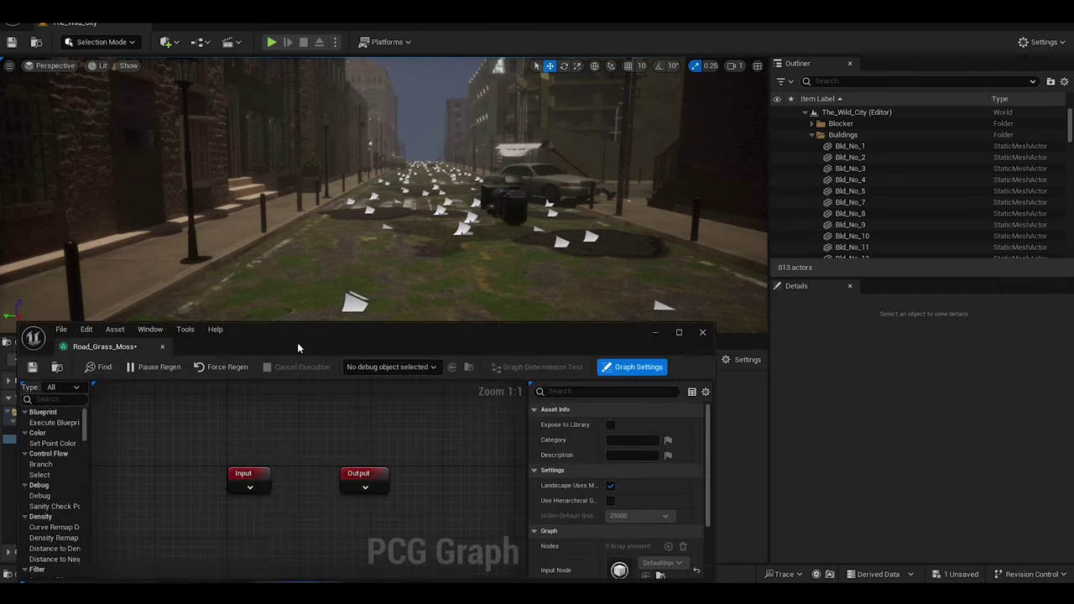
right_click(350, 387)
text(mesh)
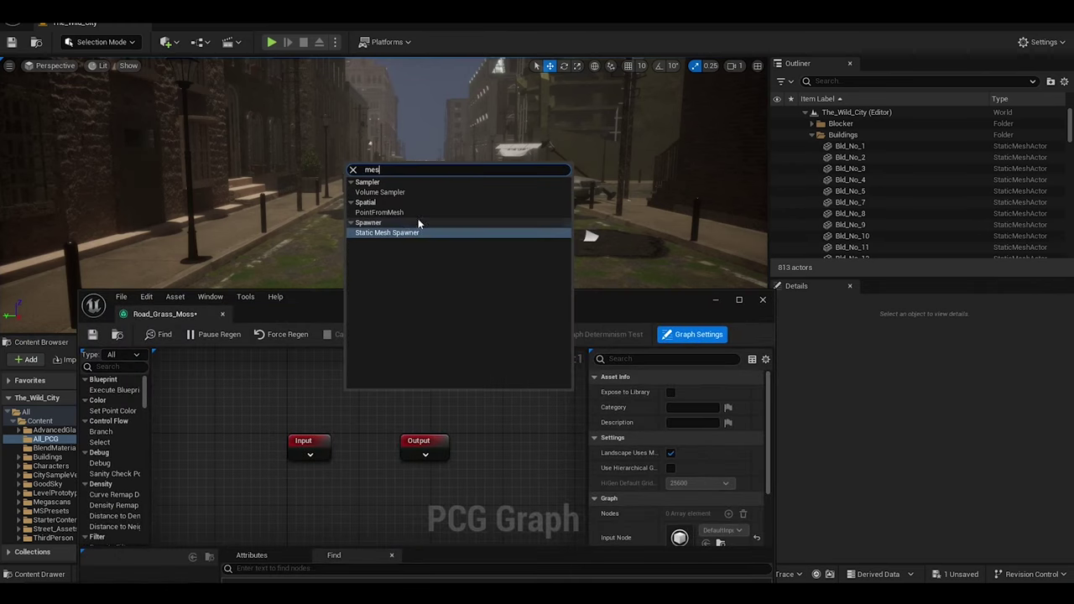
click(418, 219)
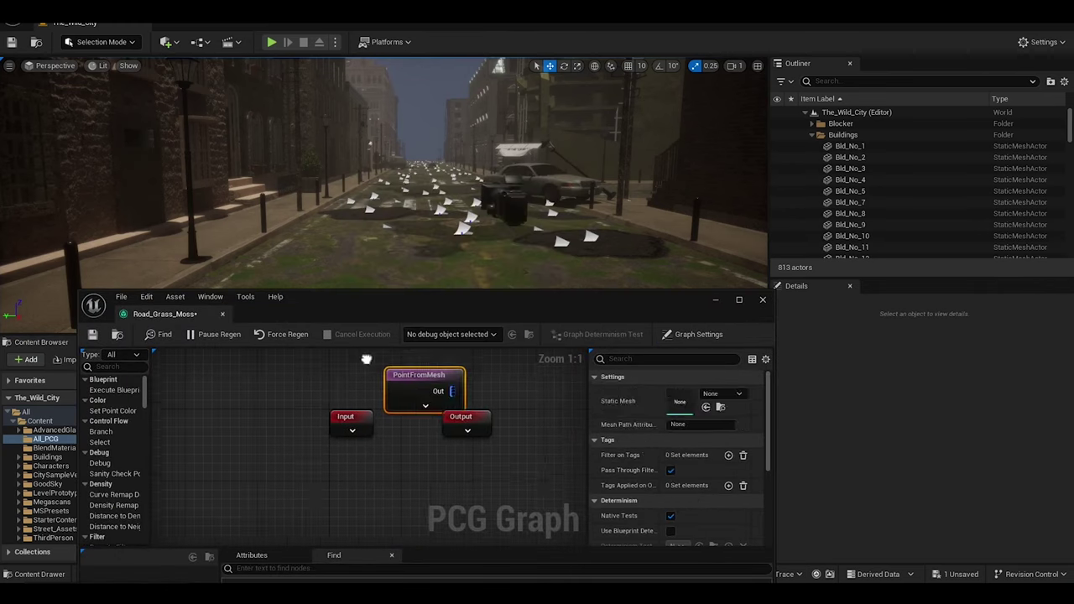
Select road Plane2 and locate its Plane mesh asset in the Content Browser
right_click(385, 423)
text(s)
text(int)
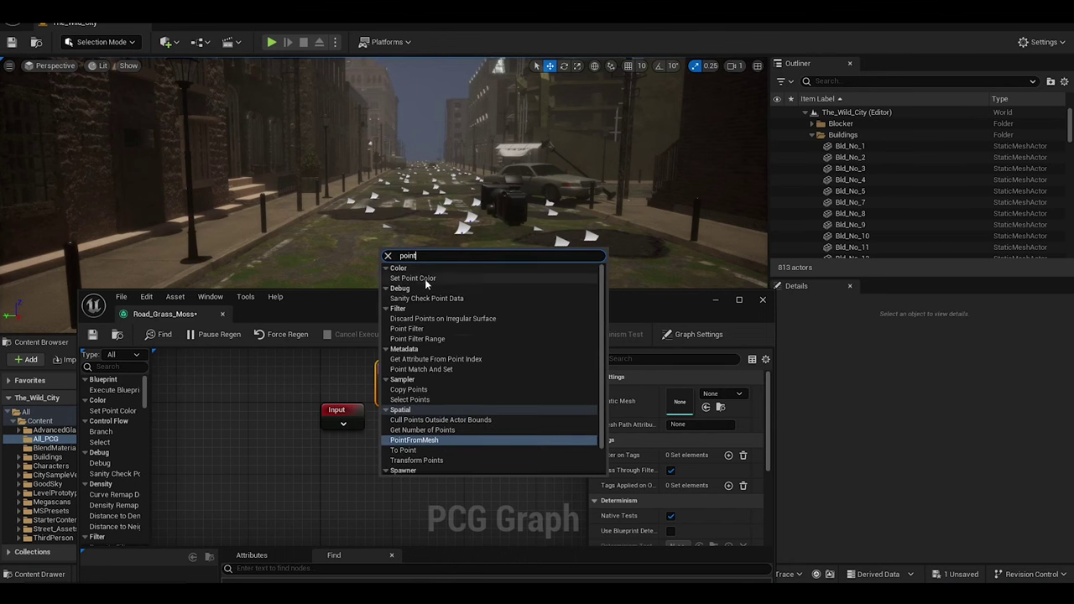
key(Escape)
click(383, 268)
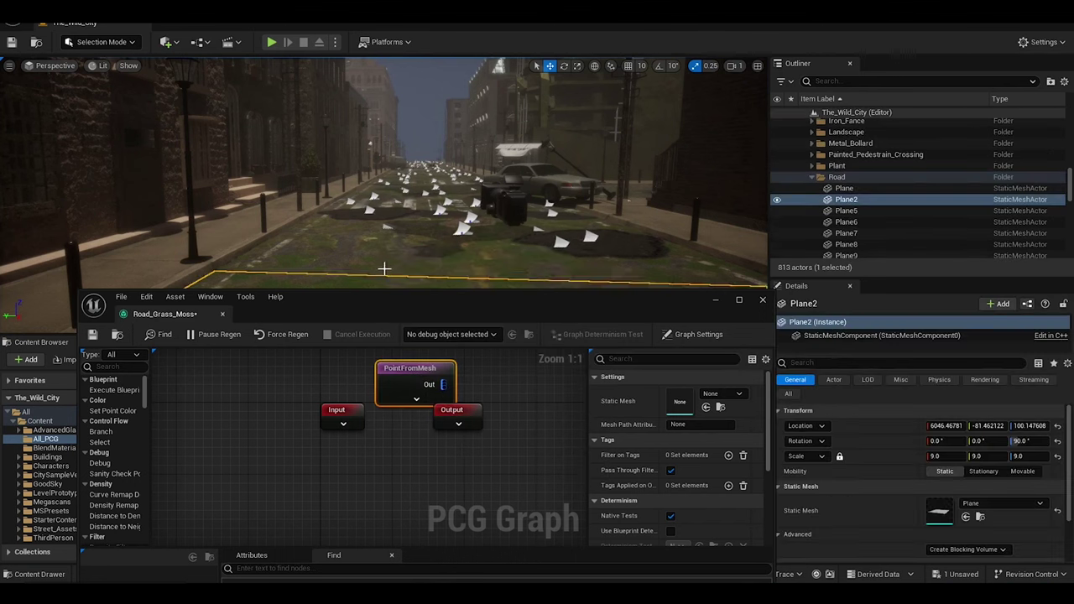
scroll(897, 499, down, 3)
click(980, 481)
drag(473, 323, 430, 473)
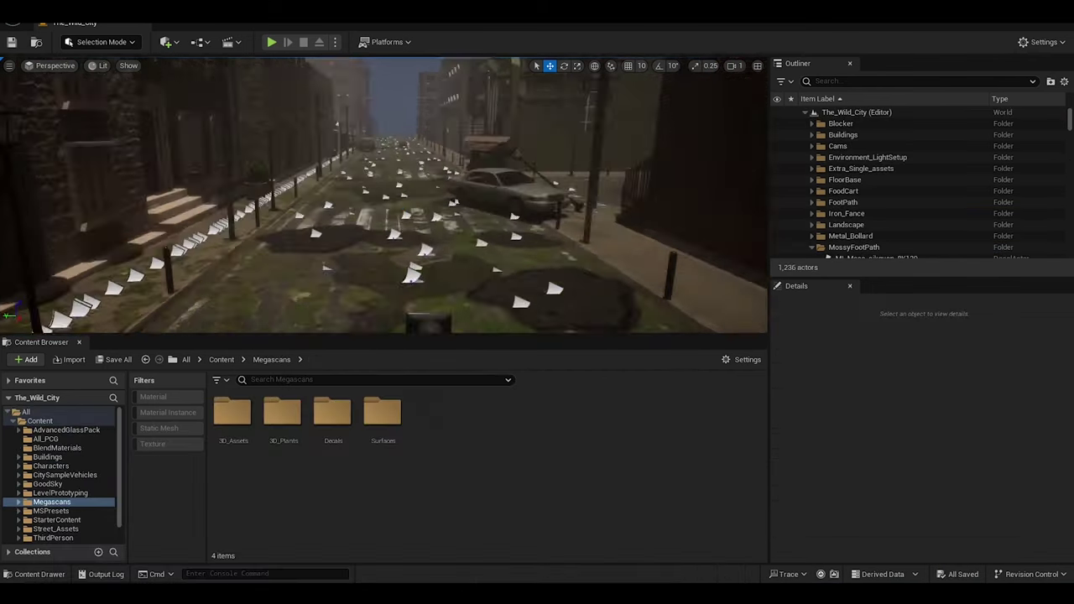
Select and frame the MossyFootPath moss decals along the sidewalk
double_click(885, 212)
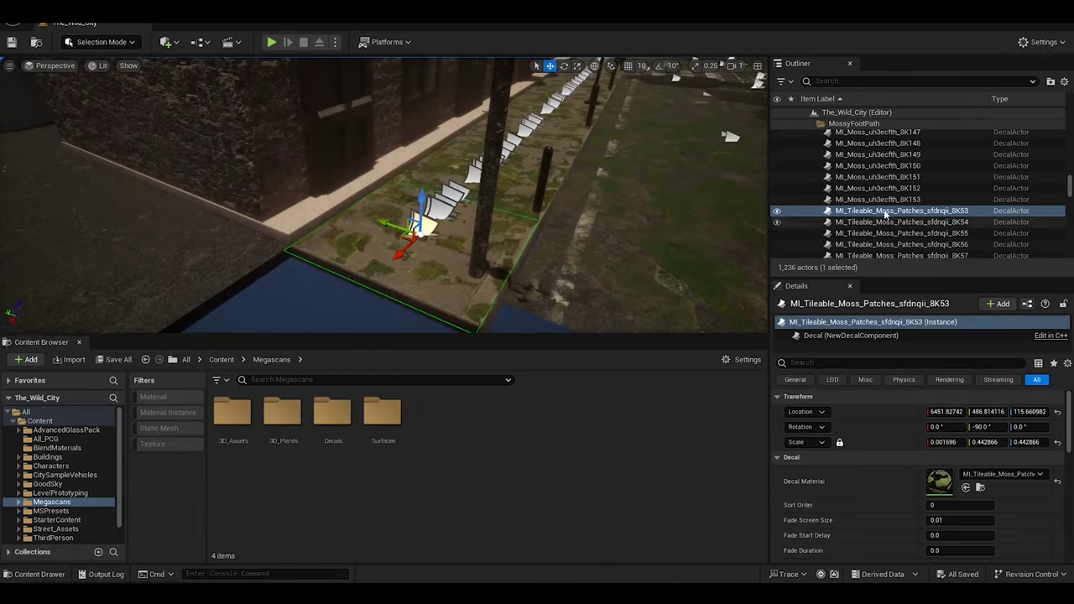
mouse_move(1069, 147)
mouse_down()
mouse_move(1070, 122)
mouse_move(1058, 234)
mouse_up()
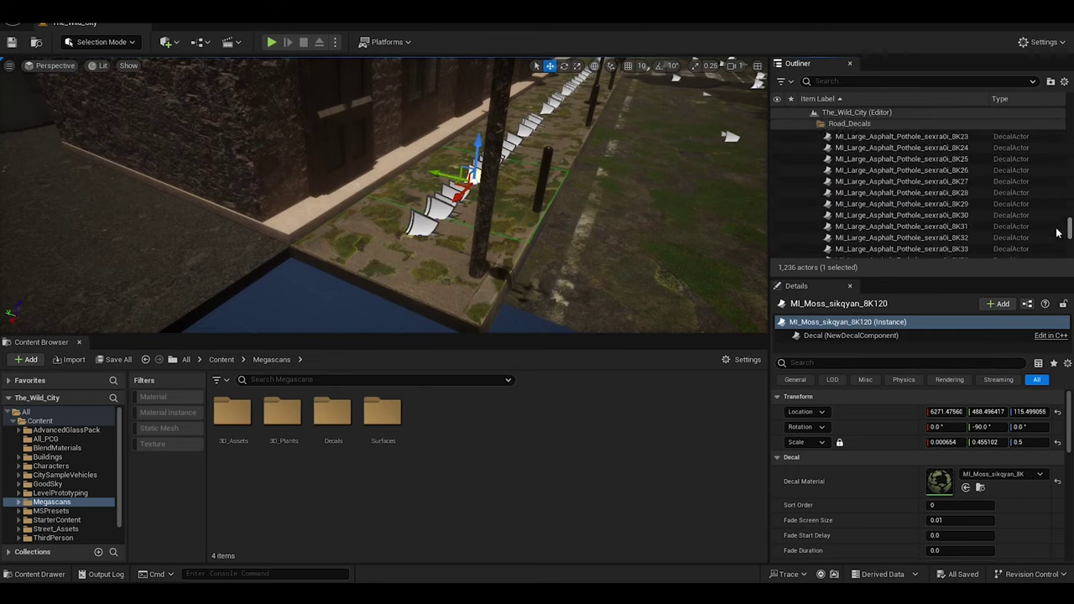
double_click(901, 239)
key(f)
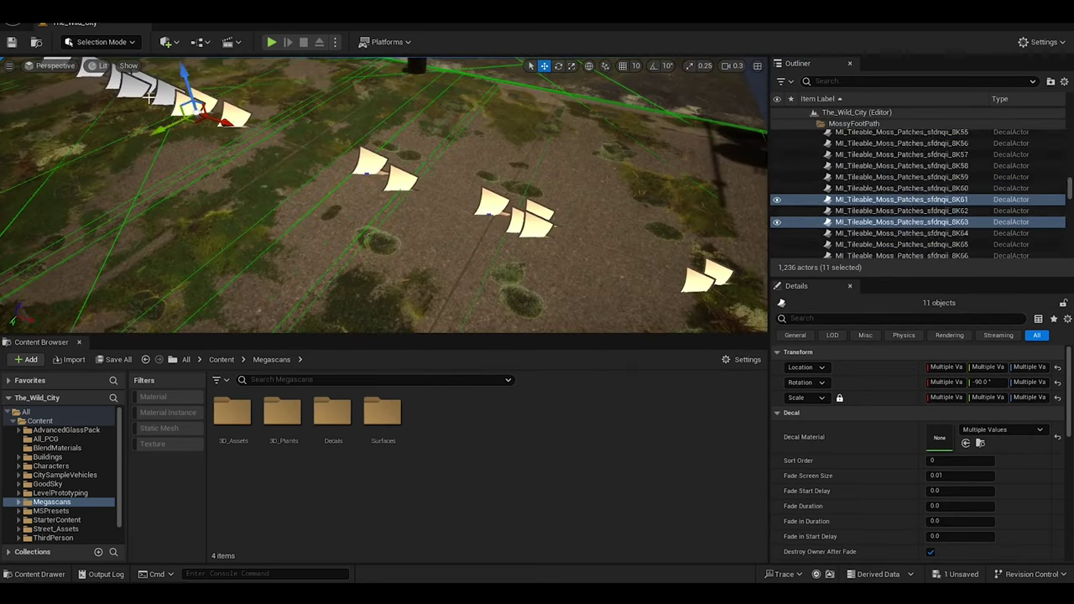
ctrl+click(239, 114)
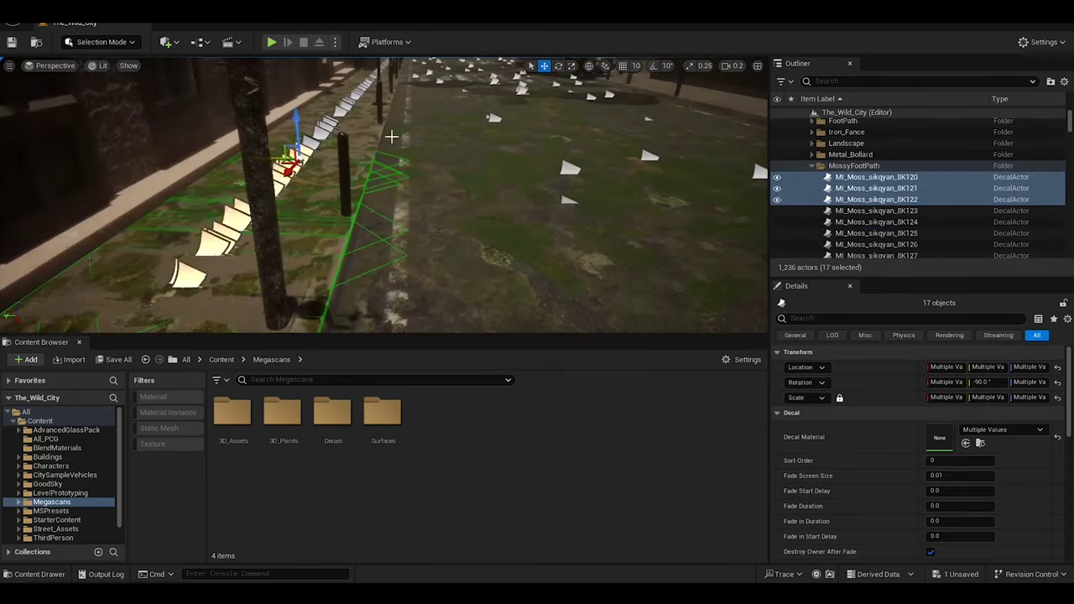
mouse_move(553, 322)
right_down()
mouse_move(252, 295)
mouse_move(298, 314)
right_up()
Pick the uh3ecfth moss decal near the pole and undo accidental duplicates and moves
click(323, 168)
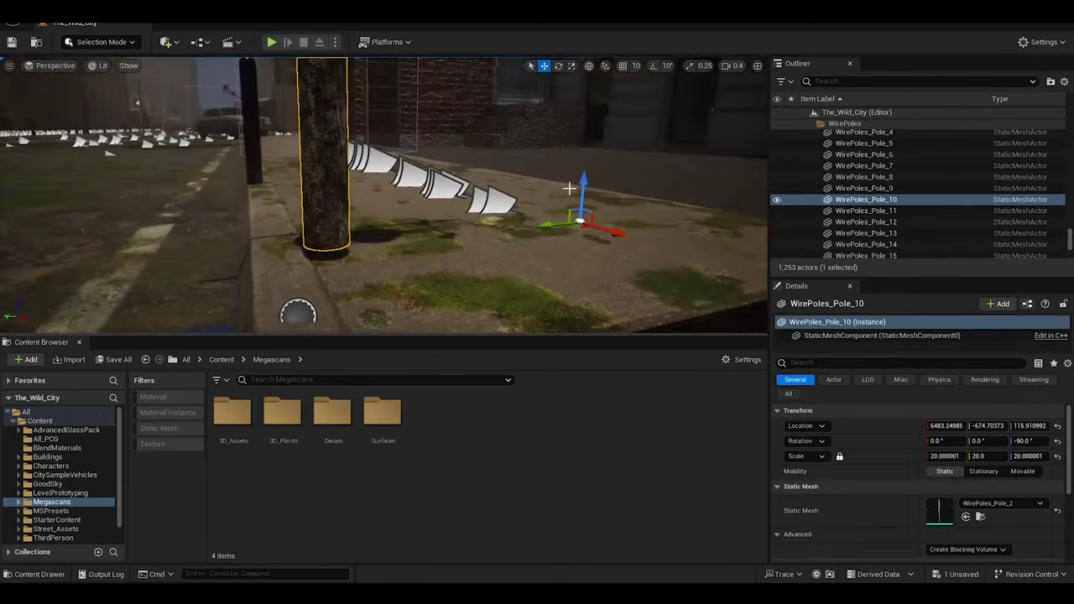
click(537, 310)
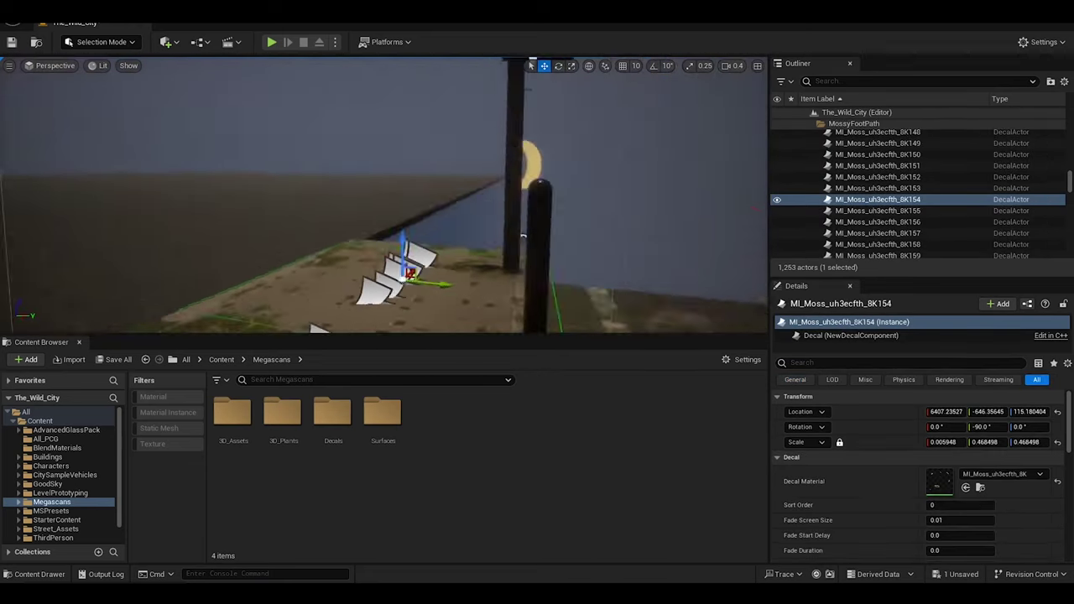
click(462, 171)
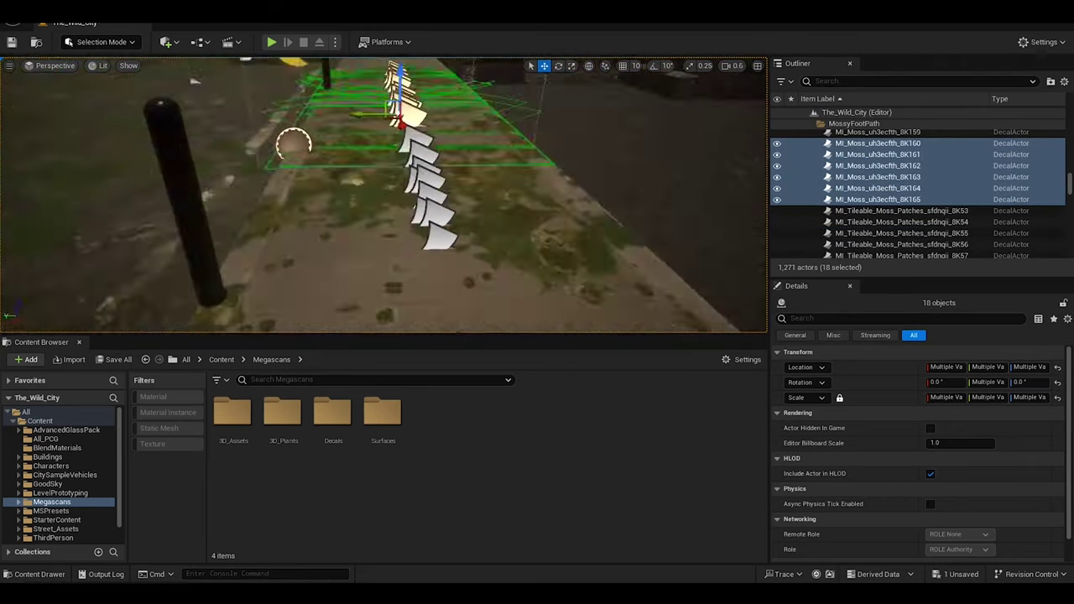
key(ctrl+z)
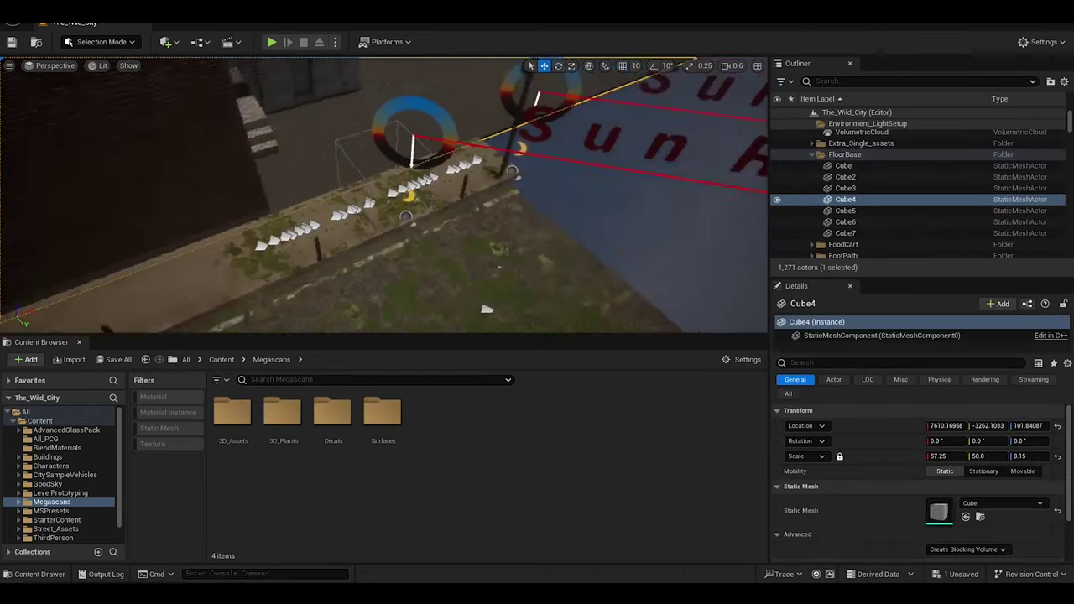
key(ctrl+z)
key(ctrl+z)
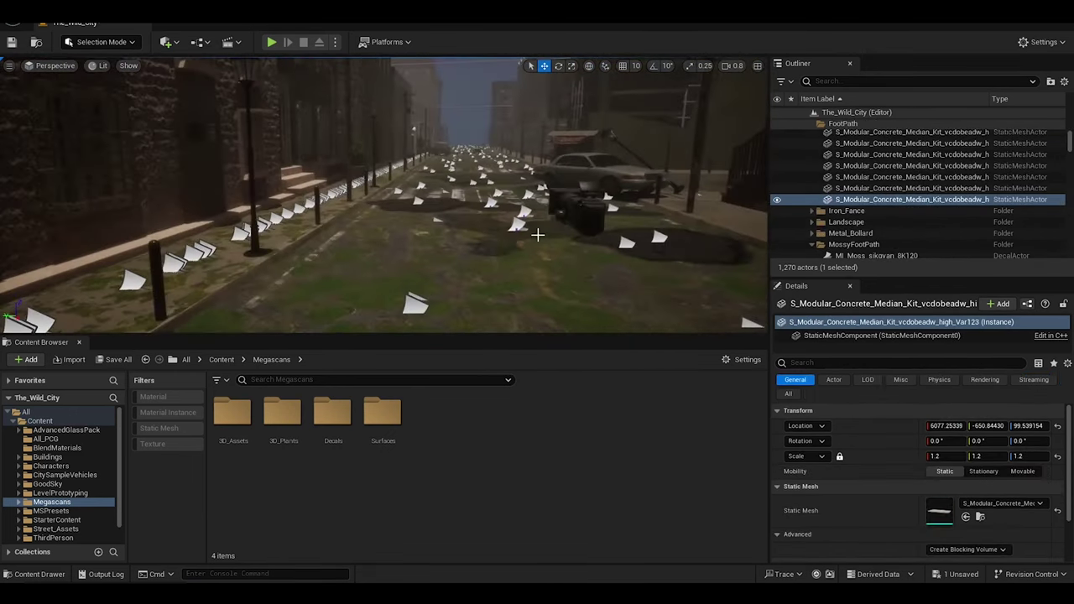
click(128, 65)
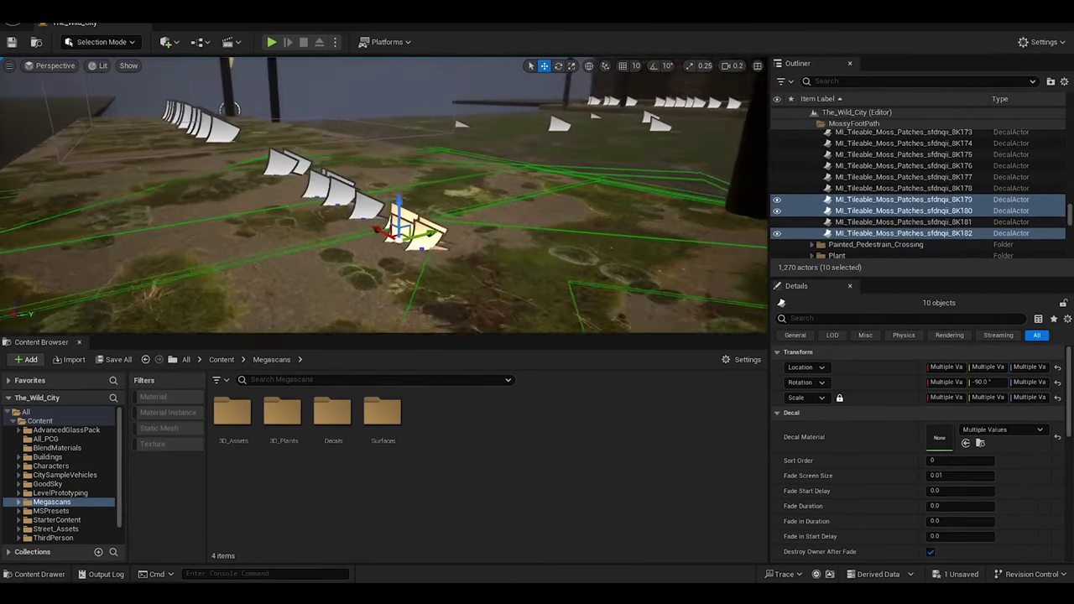
key(ctrl+z)
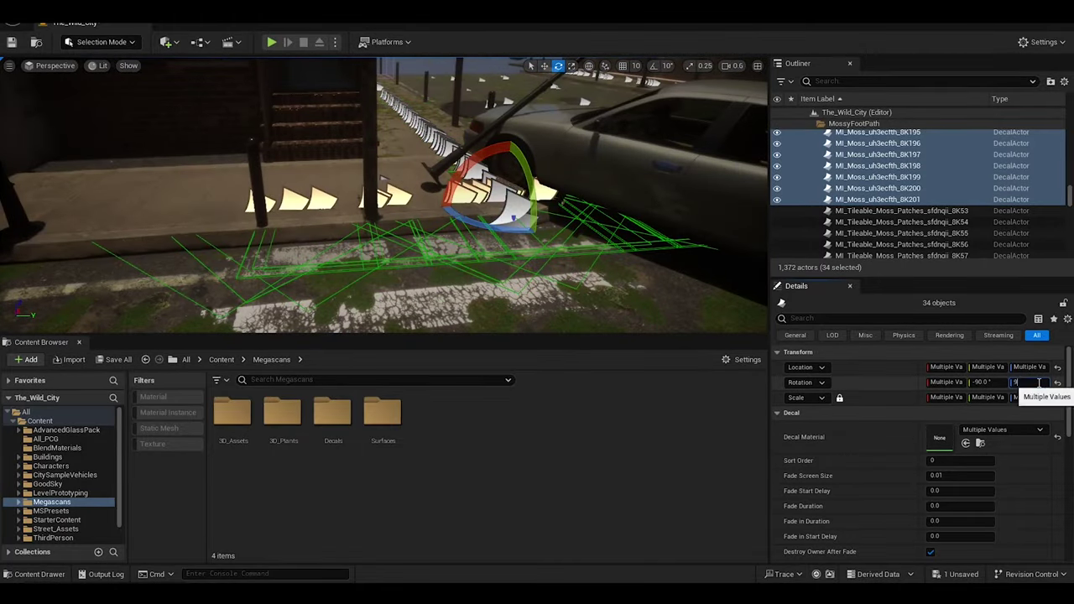
Duplicate the selected moss decals three times with Ctrl+D further along the footpath
right_drag(419, 213, 419, 213)
key(w)
scroll(419, 213, down, 3)
scroll(419, 213, up, 2)
key(ctrl+d)
key(ctrl+d)
scroll(419, 213, up, 1)
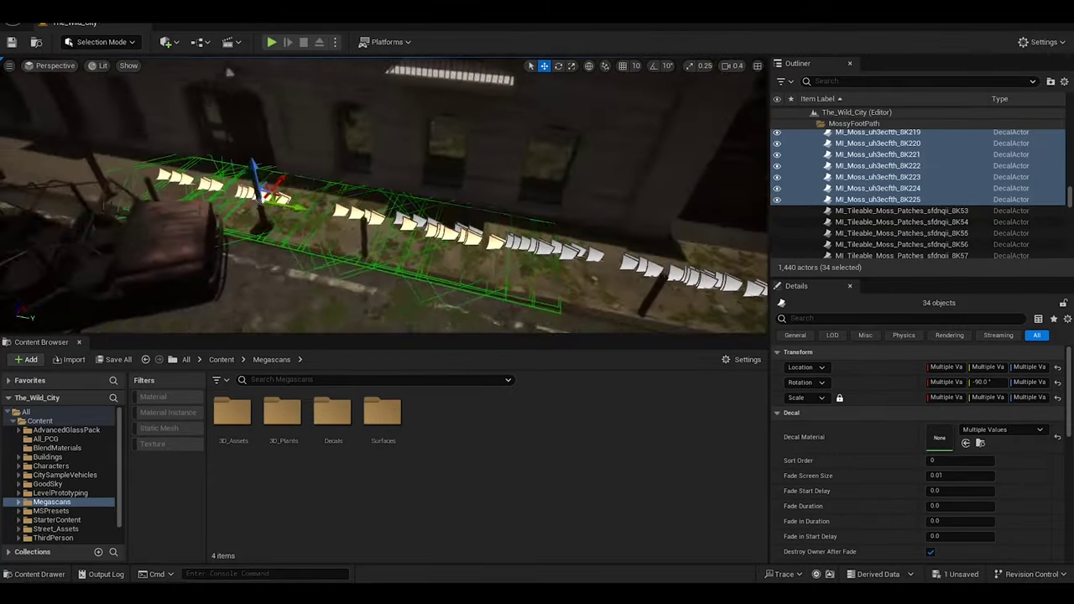
right_drag(317, 243, 317, 244)
scroll(317, 243, up, 2)
key(ctrl+d)
key(ctrl+d)
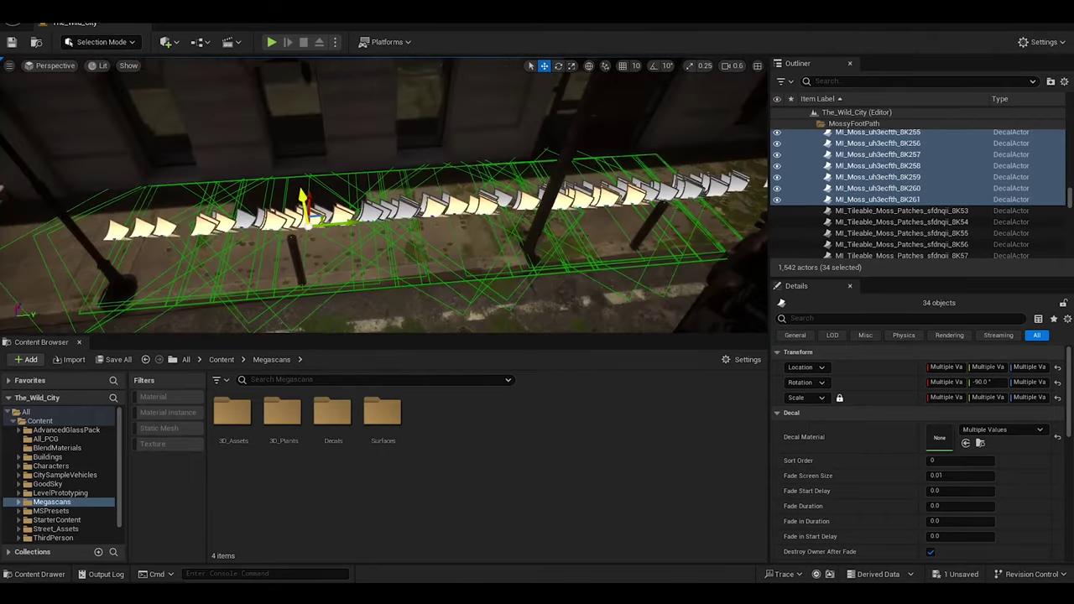
right_drag(183, 180, 183, 181)
key(ctrl+d)
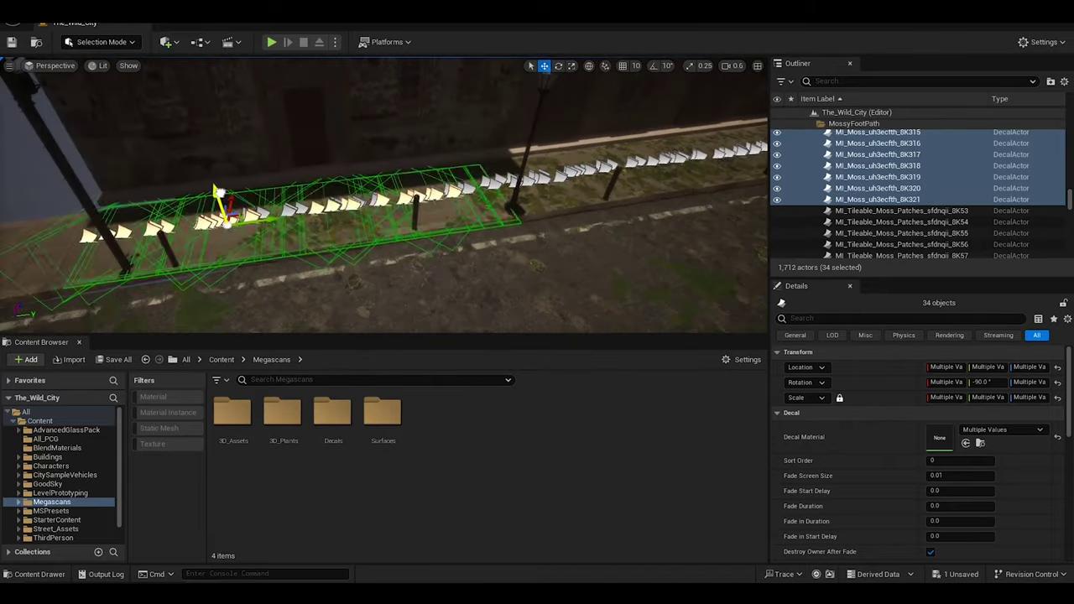
Select the tileable moss decals on the sidewalk and paste a copy
click(527, 276)
right_drag(384, 193, 384, 193)
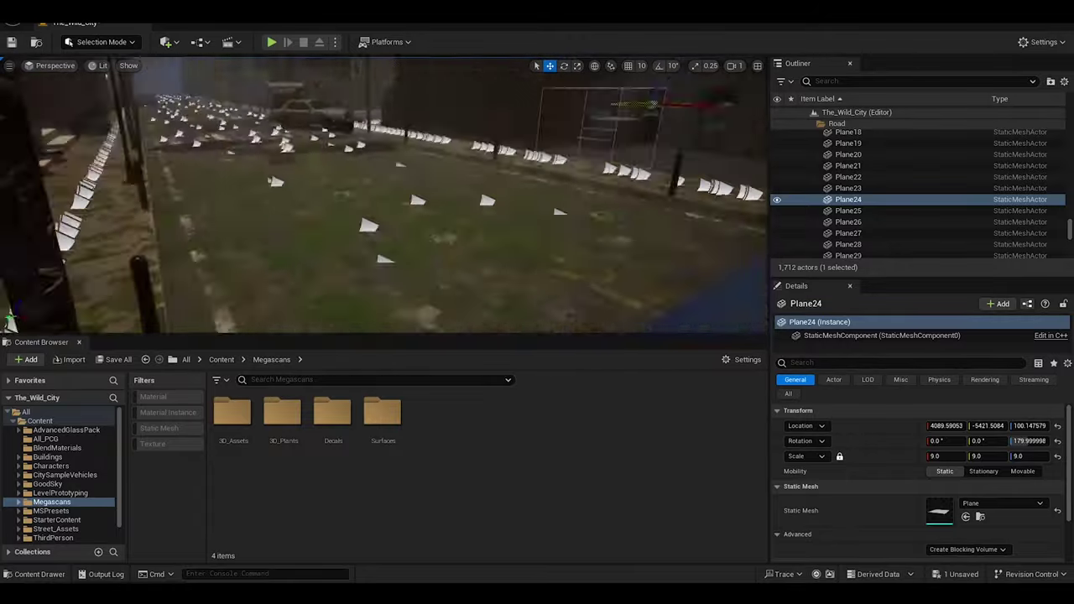
right_drag(338, 252, 338, 252)
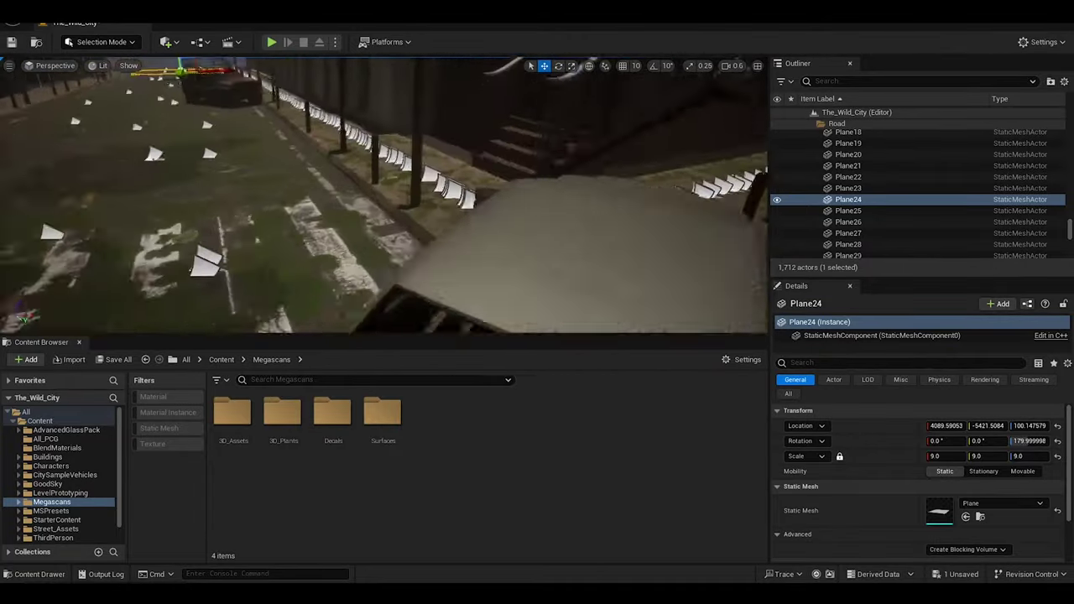
click(444, 251)
right_drag(424, 252, 435, 205)
ctrl+click(435, 205)
key(ctrl+v)
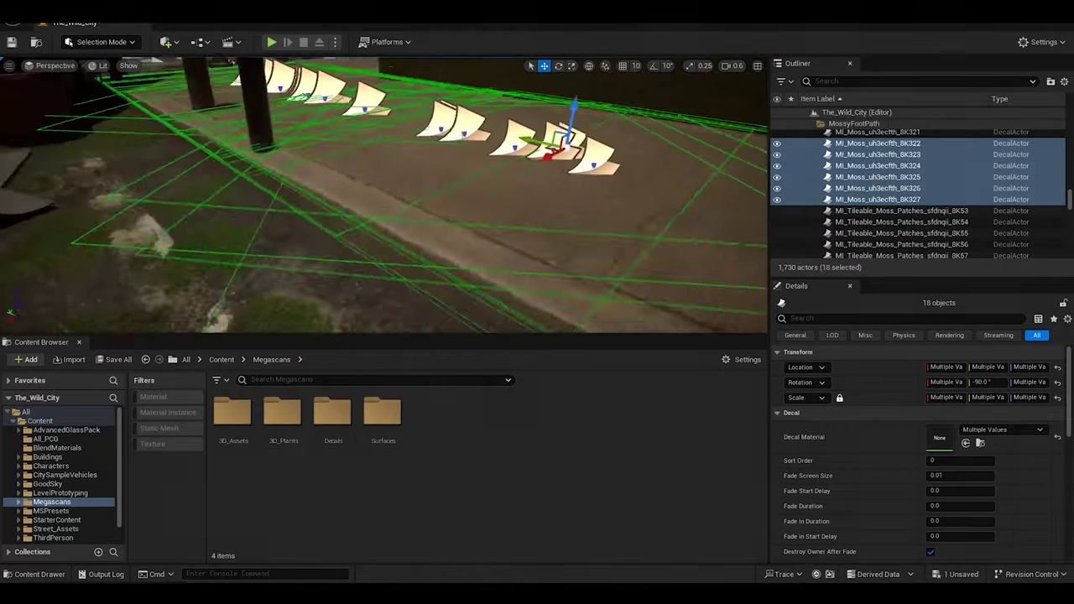
Paste repeated 18-decal copies of the moss row to extend it along the footpath
right_drag(555, 149, 370, 279)
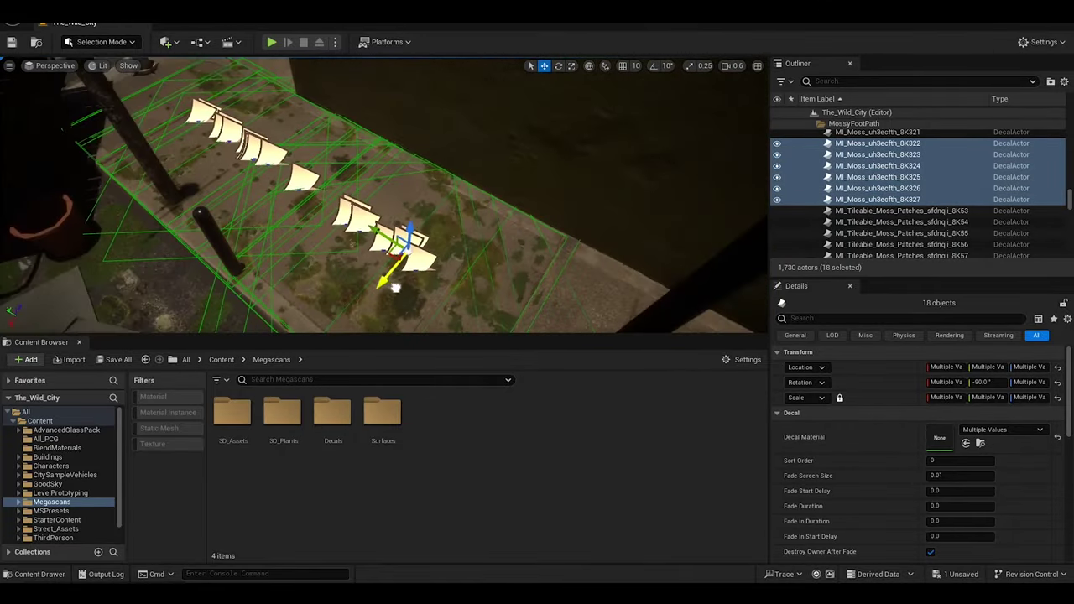
right_drag(384, 194, 384, 195)
key(ctrl+v)
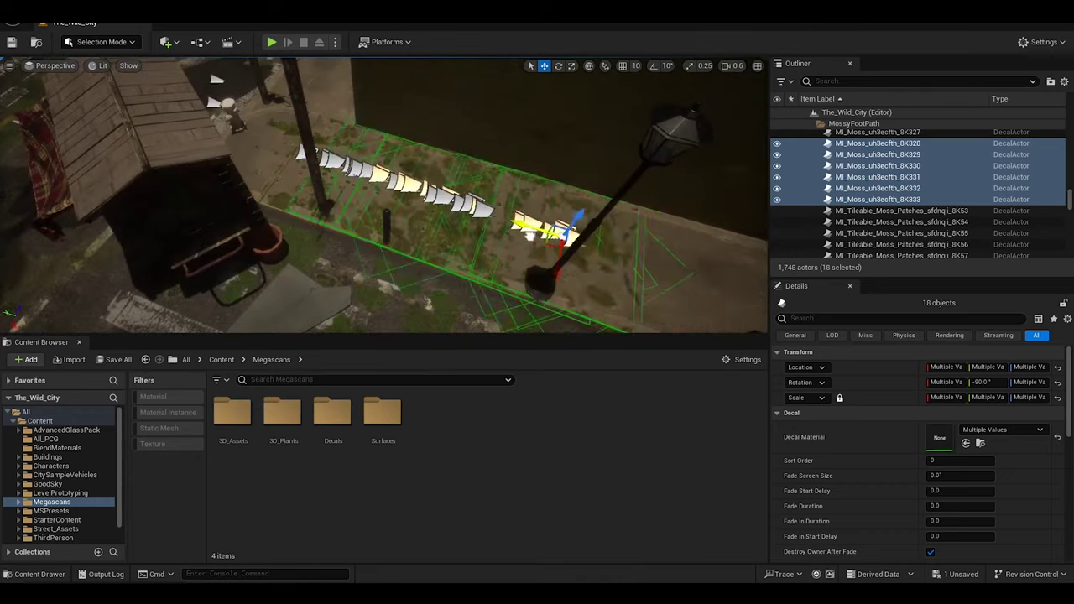
key(ctrl+v)
key(ctrl+v)
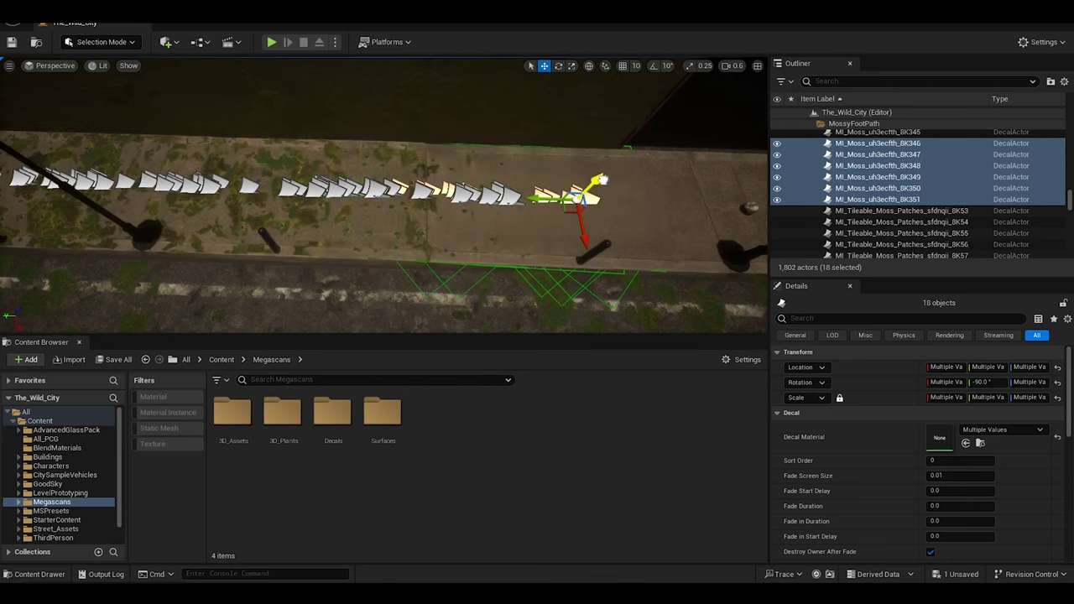
right_drag(361, 205, 361, 205)
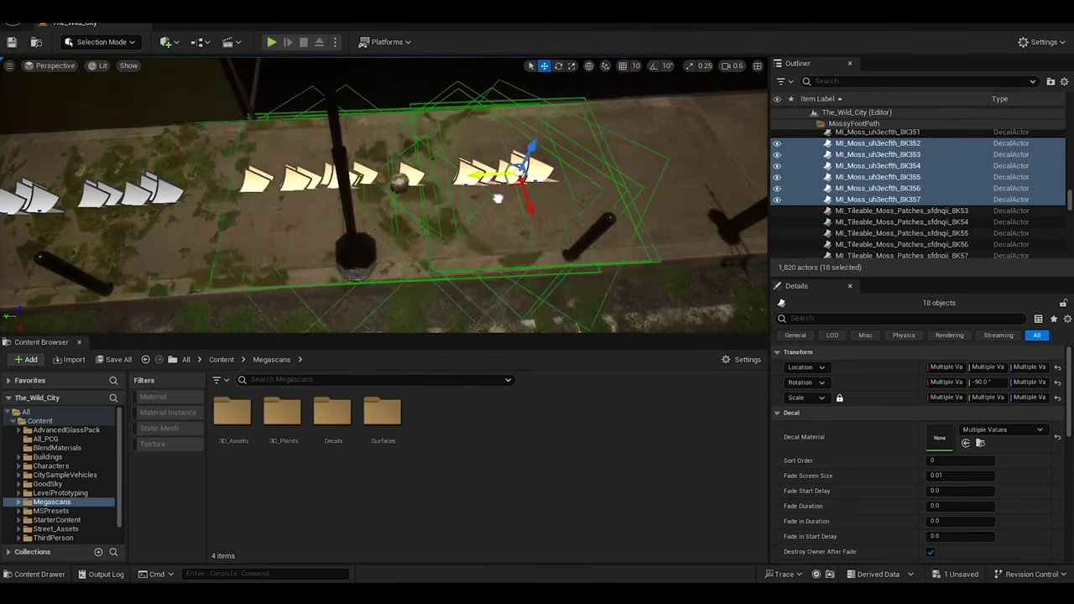
key(ctrl+v)
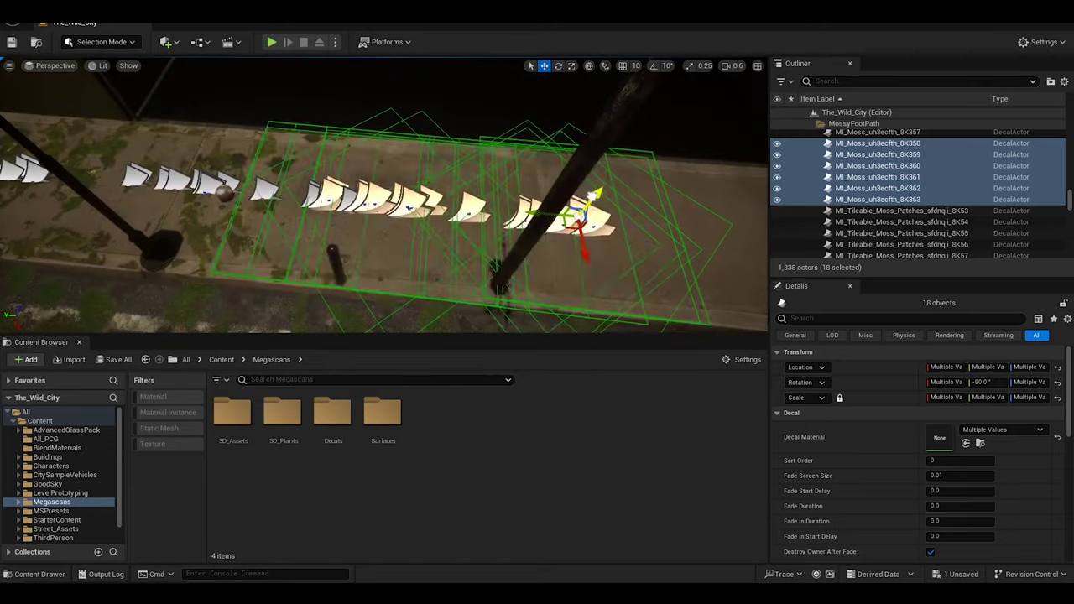
right_drag(407, 260, 408, 259)
key(ctrl+v)
key(ctrl+v)
key(ctrl+v)
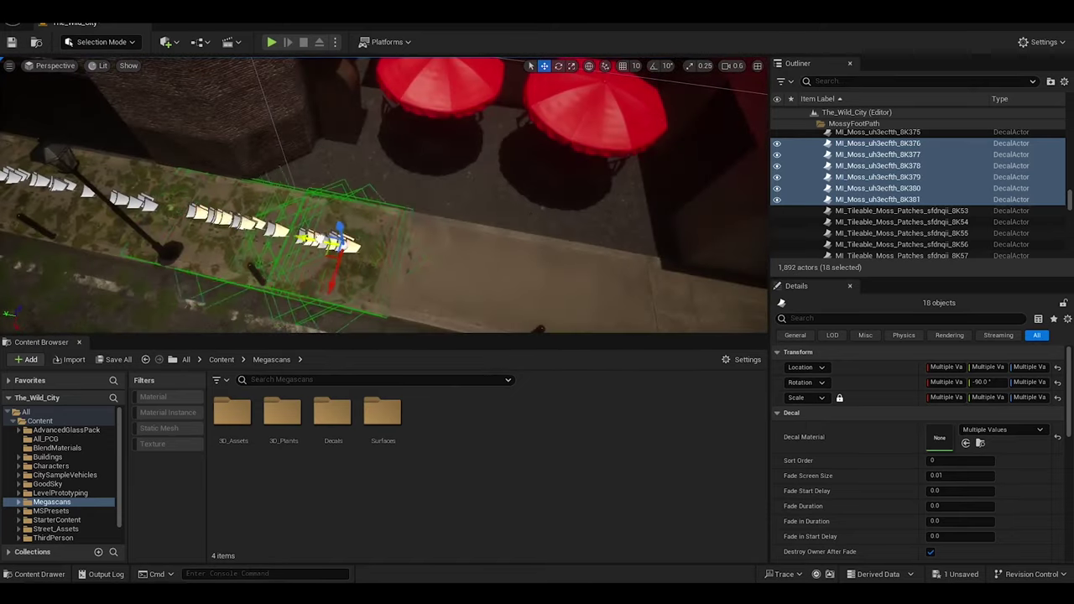
key(ctrl+v)
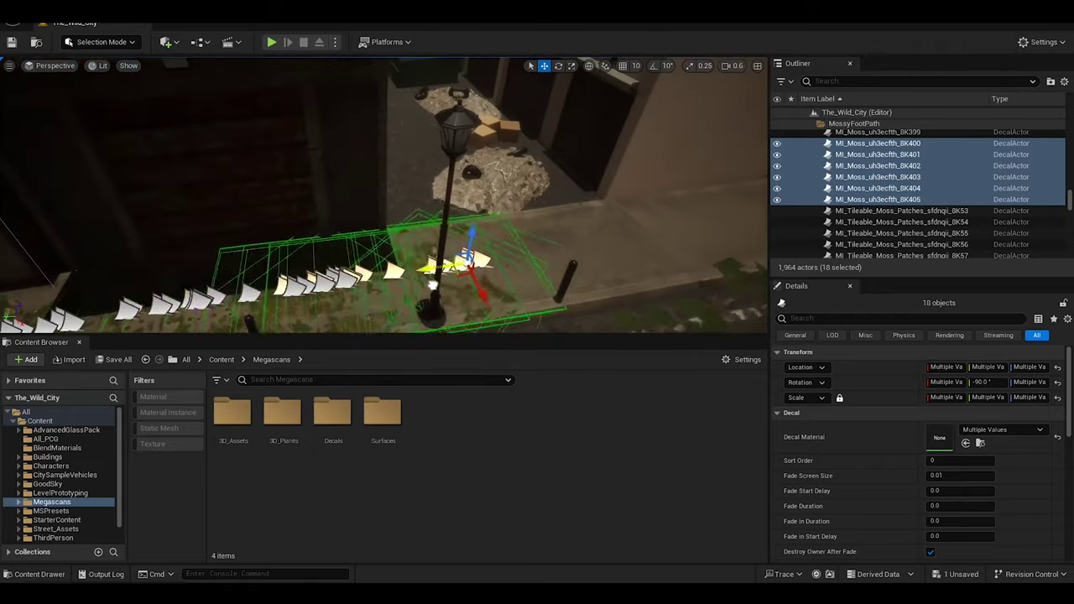
key(ctrl+v)
key(ctrl+v)
key(ctrl+v)
mouse_move(376, 248)
right_down()
mouse_move(348, 206)
mouse_move(422, 232)
right_up()
key(ctrl+v)
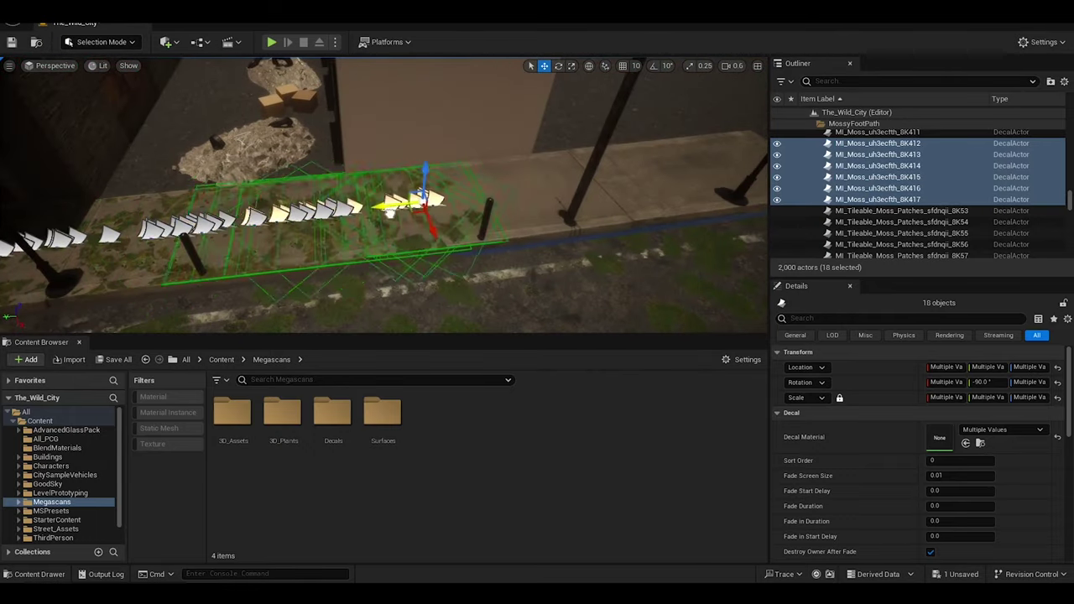
mouse_move(467, 192)
right_down()
mouse_move(487, 177)
mouse_move(559, 182)
right_up()
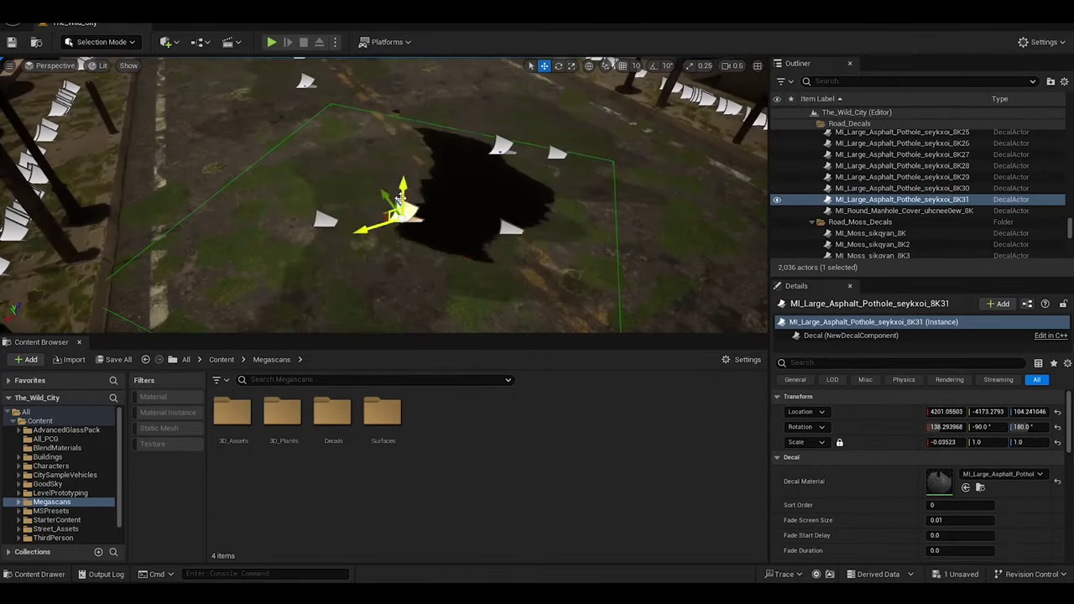
Revert two stray decal moves while checking the moss decals past the fence
right_drag(384, 195, 436, 202)
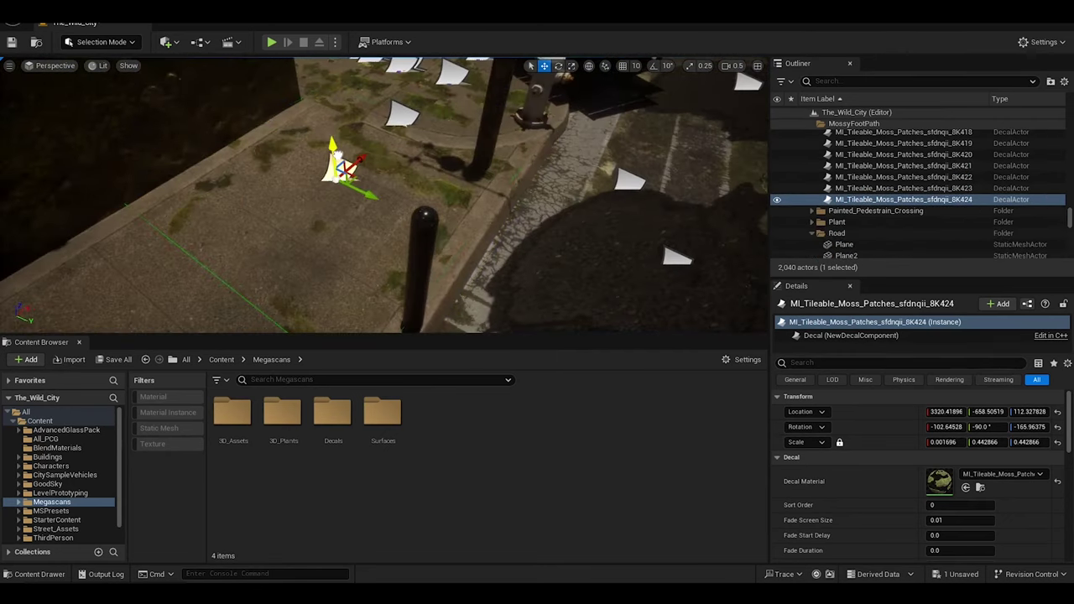
key(ctrl+z)
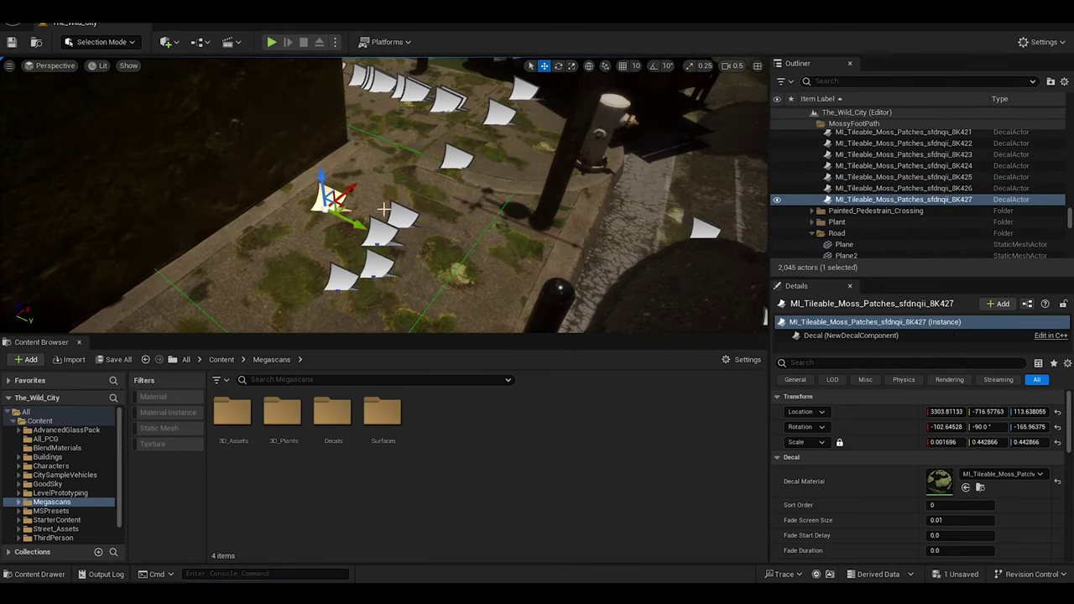
right_drag(430, 267, 473, 256)
key(ctrl+z)
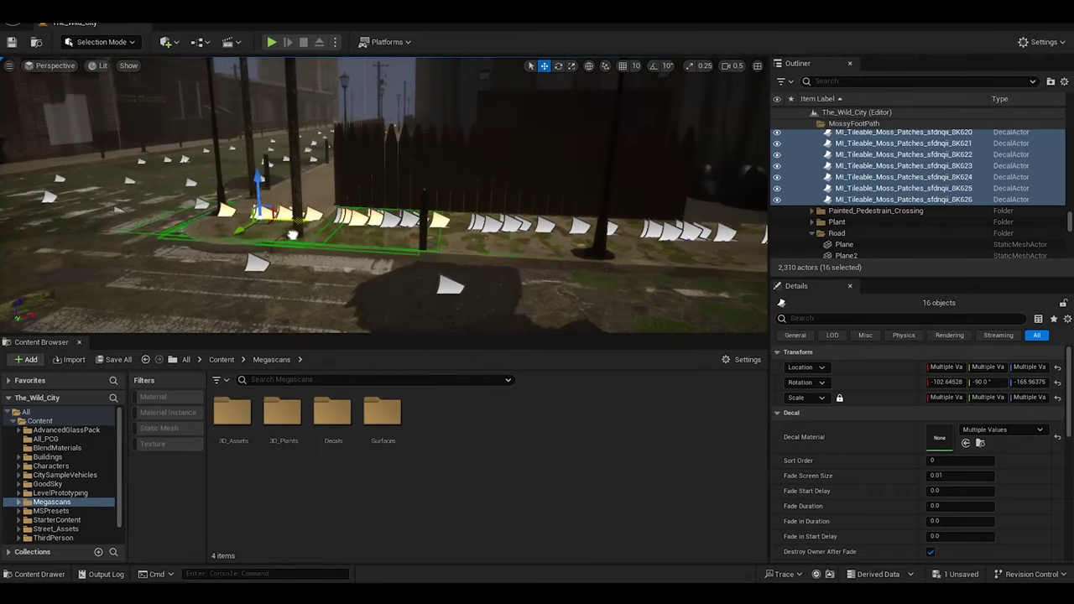
Select several moss decals on the sidewalk and Alt-drag a copy further along the path
click(292, 234)
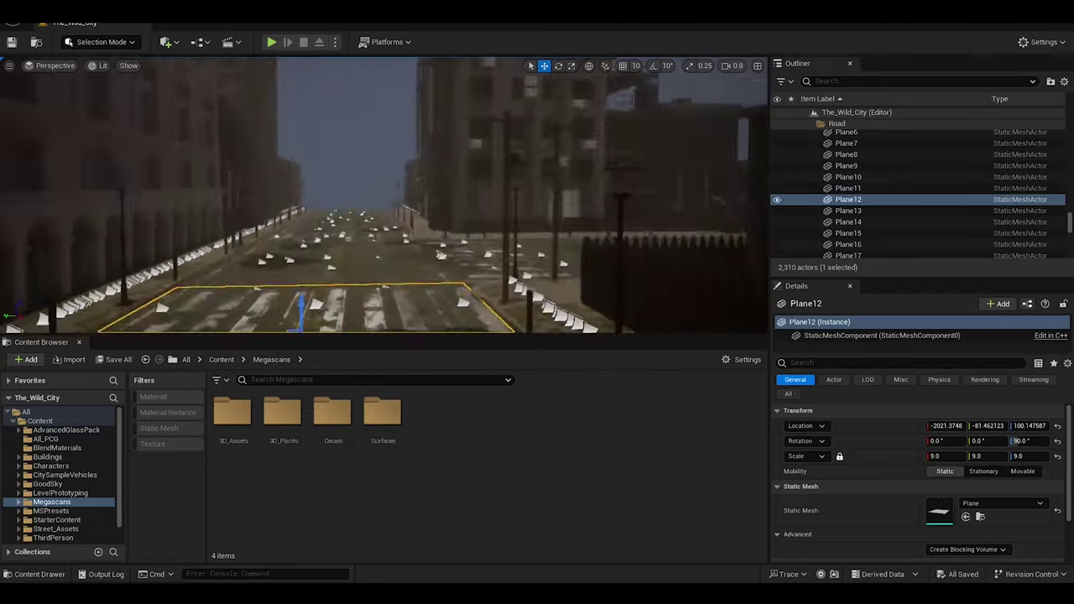
click(457, 250)
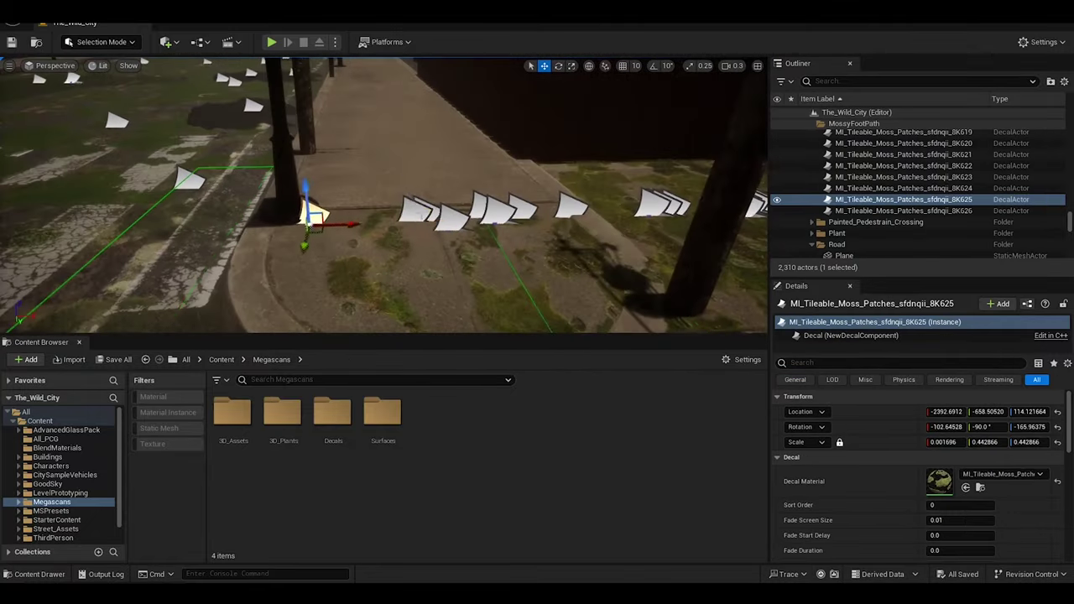
click(671, 205)
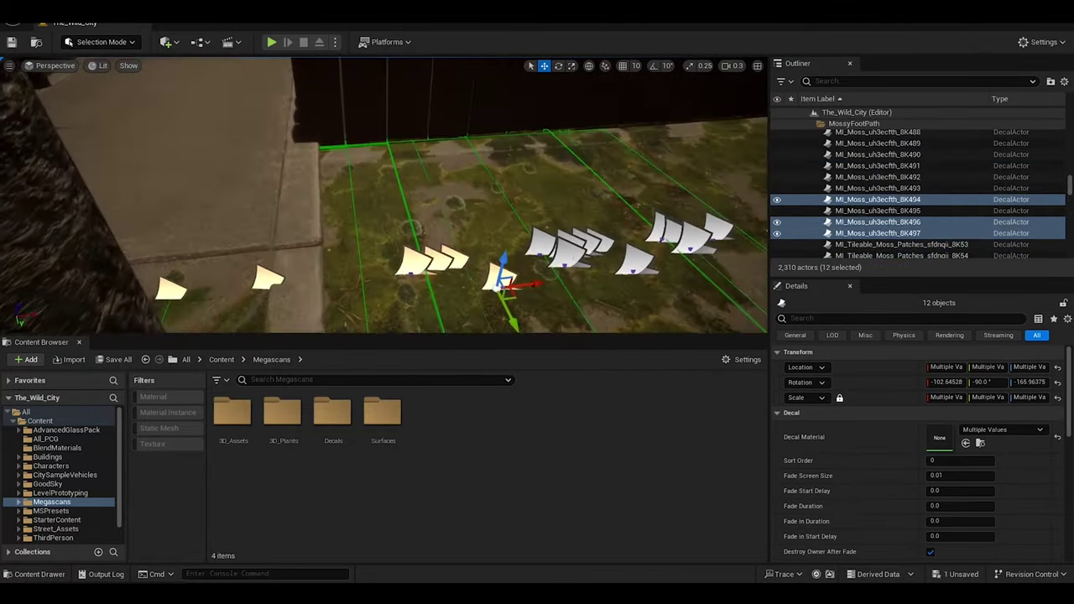
ctrl+click(665, 220)
ctrl+click(666, 216)
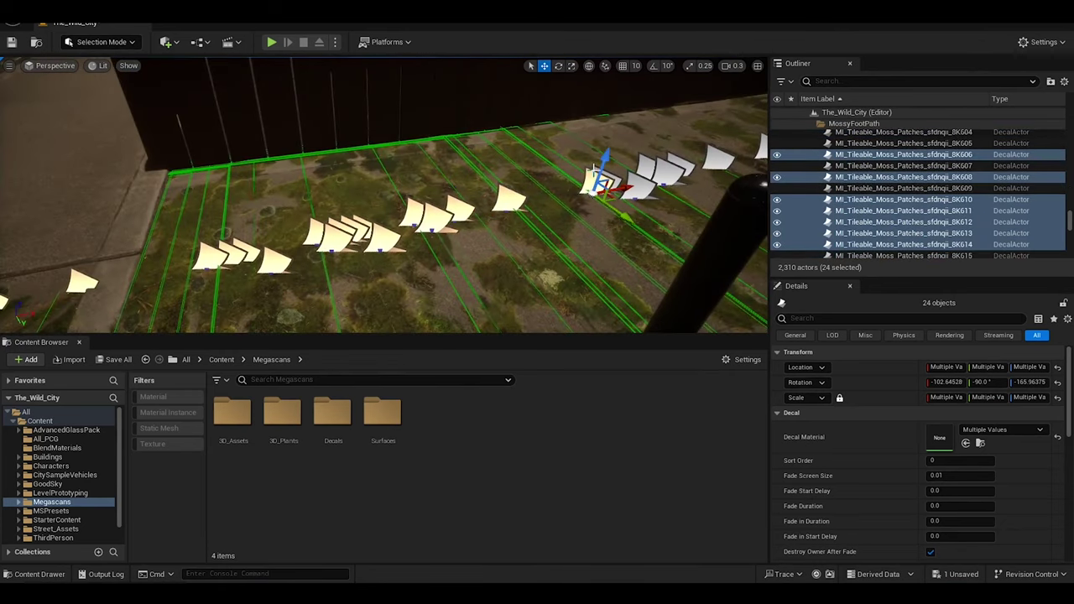
ctrl+click(168, 240)
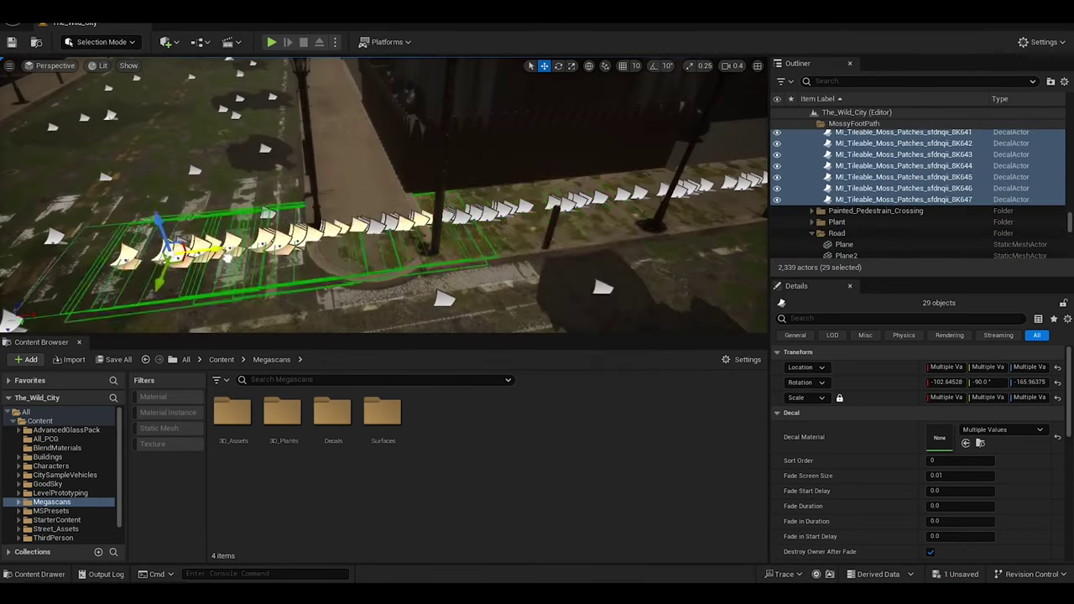
right_drag(154, 282, 118, 148)
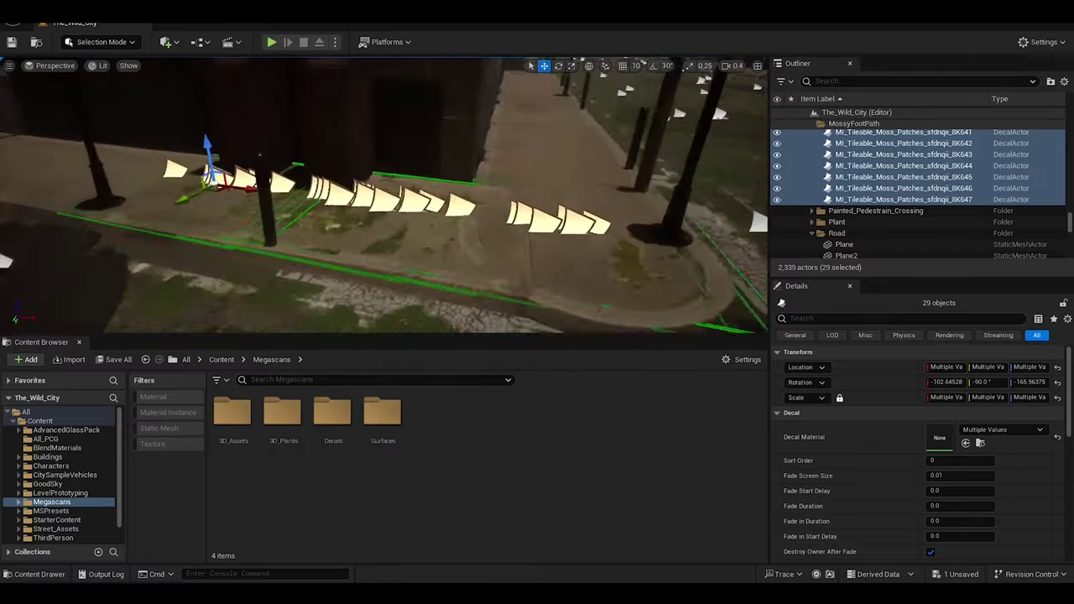
mouse_move(63, 168)
alt+mouse_down()
mouse_move(243, 155)
mouse_move(210, 199)
alt+mouse_up()
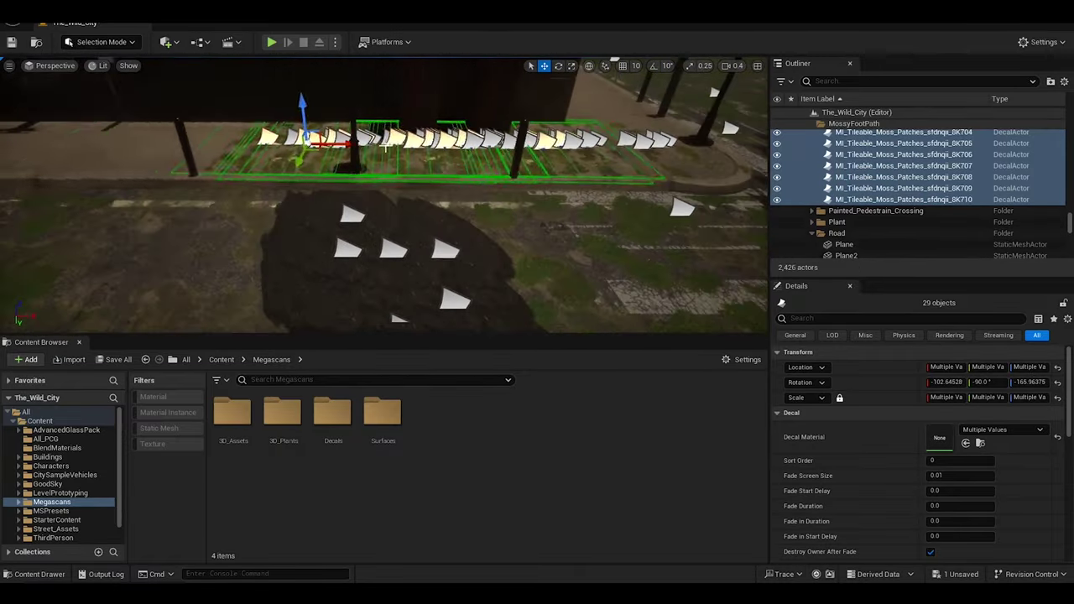
right_drag(376, 291, 376, 291)
Select the moss decal group on the mossy path, dismissing the open-referenced-assets prompt
click(376, 291)
scroll(376, 291, down, 1)
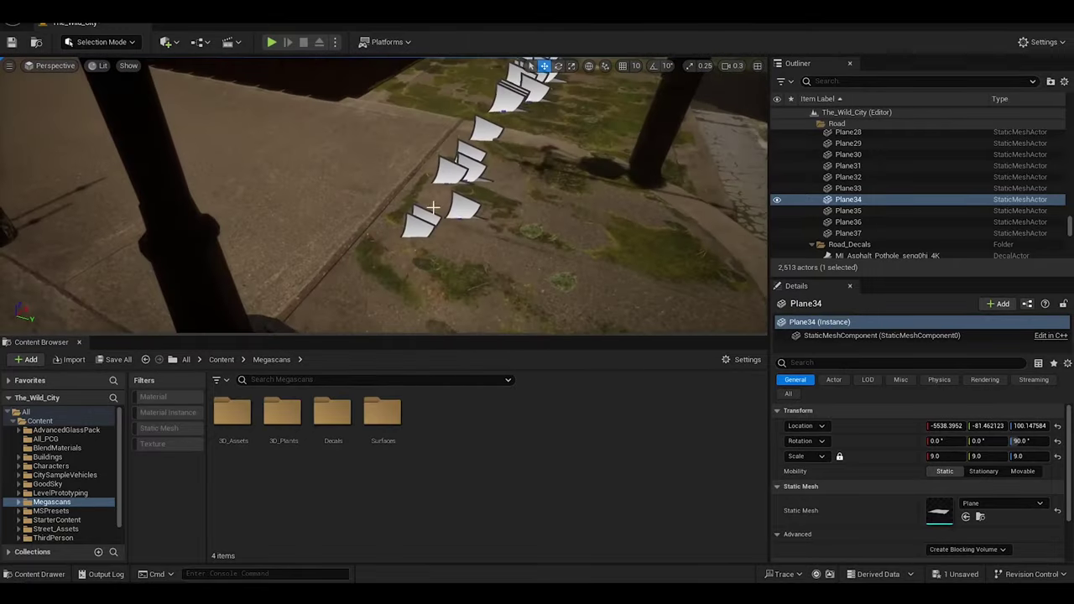
click(442, 162)
scroll(442, 162, down, 2)
right_drag(444, 159, 444, 159)
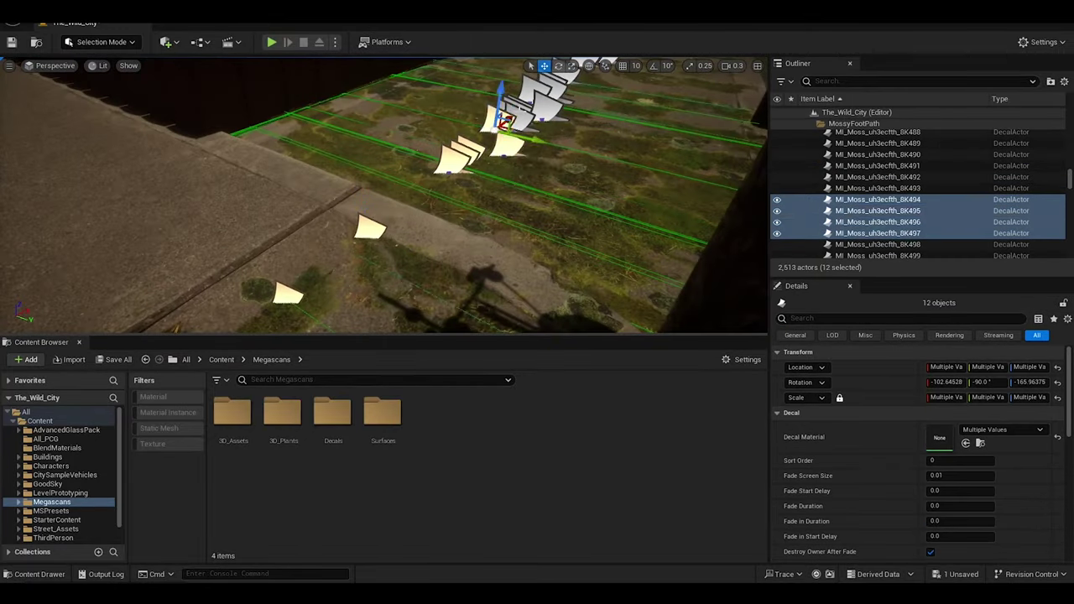
ctrl+click(513, 109)
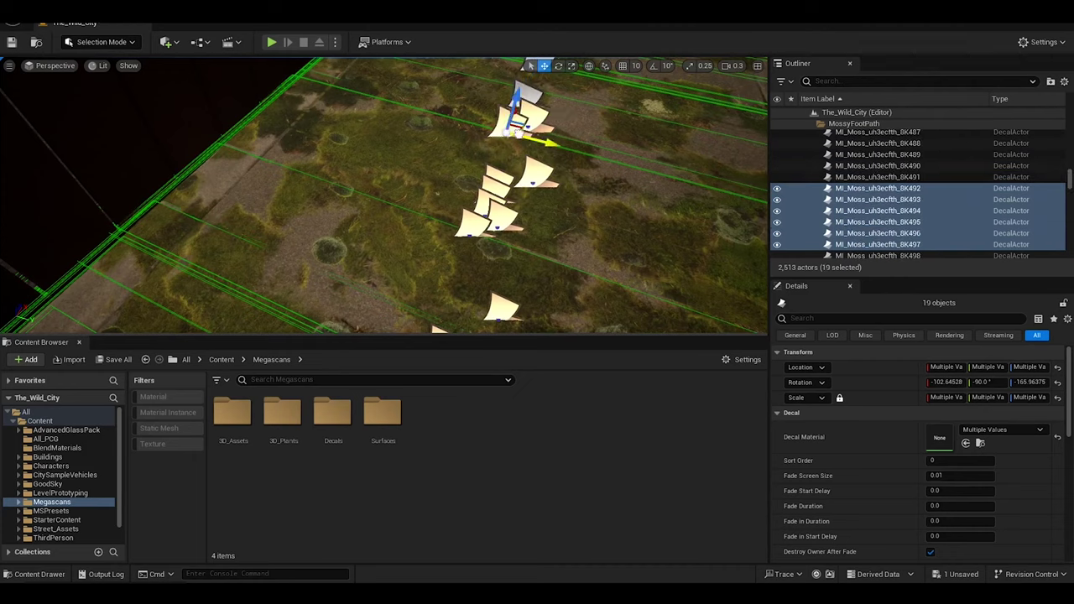
key(ctrl+e)
click(675, 309)
right_drag(425, 181, 425, 181)
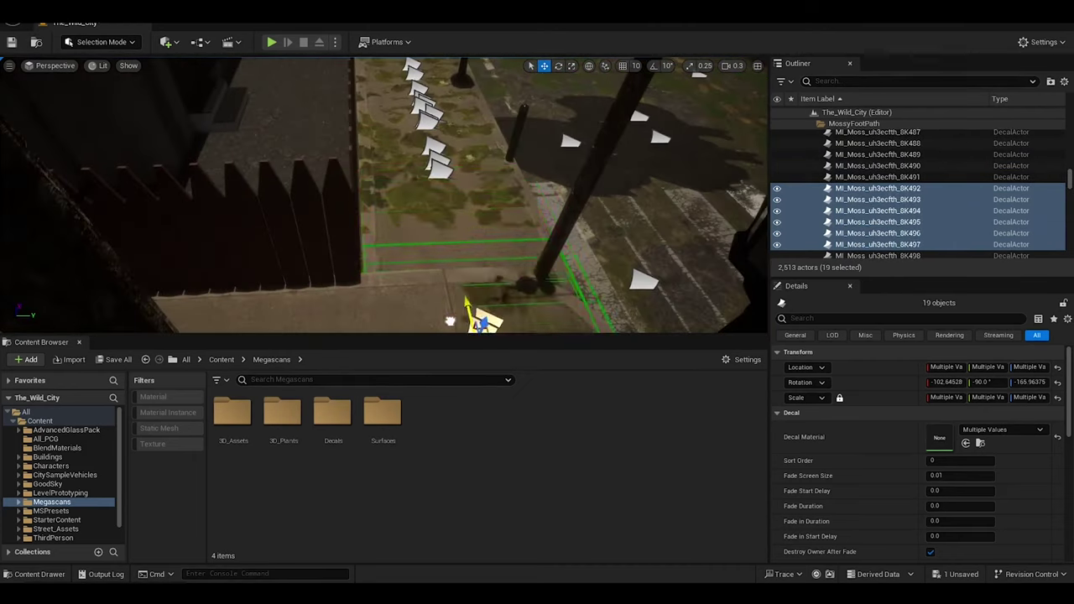
Repeatedly duplicate the 19-decal moss group with Ctrl+D past the lamp posts, reaching 2,760 actors
key(e)
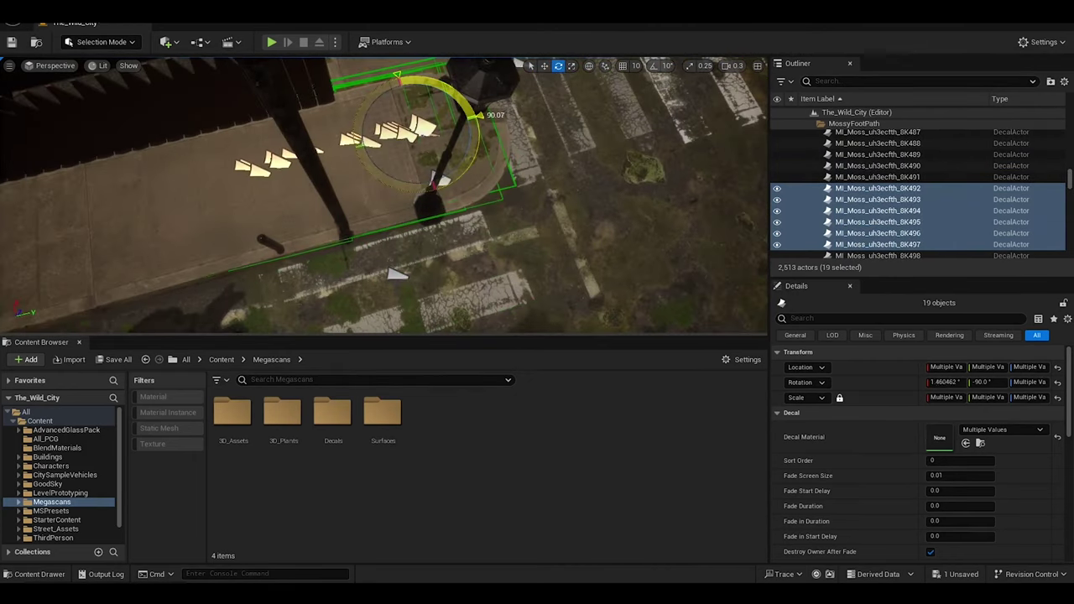
right_drag(475, 116, 475, 115)
key(w)
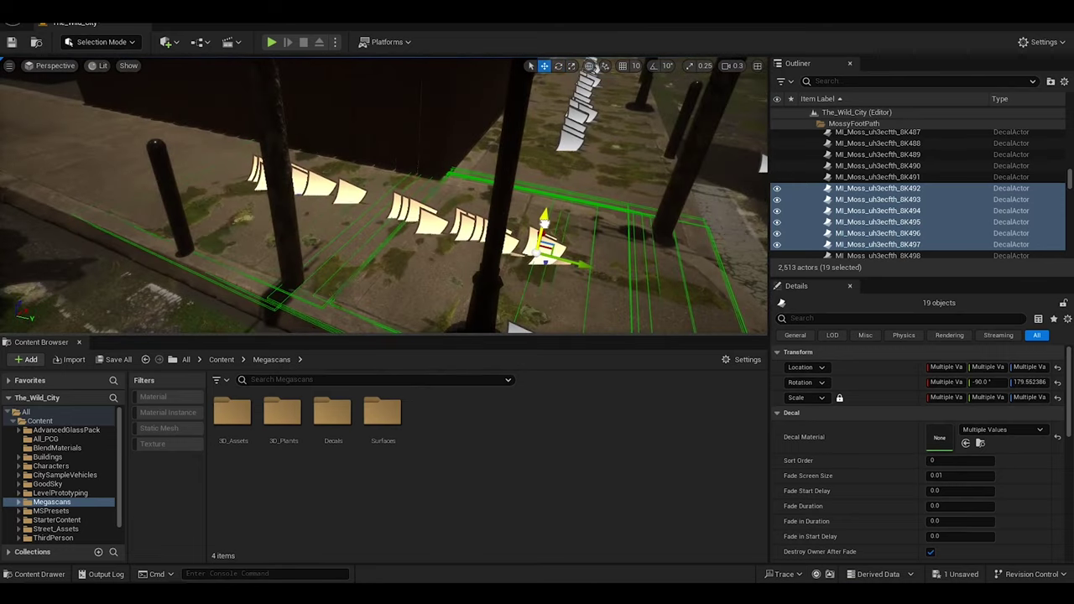
key(ctrl+d)
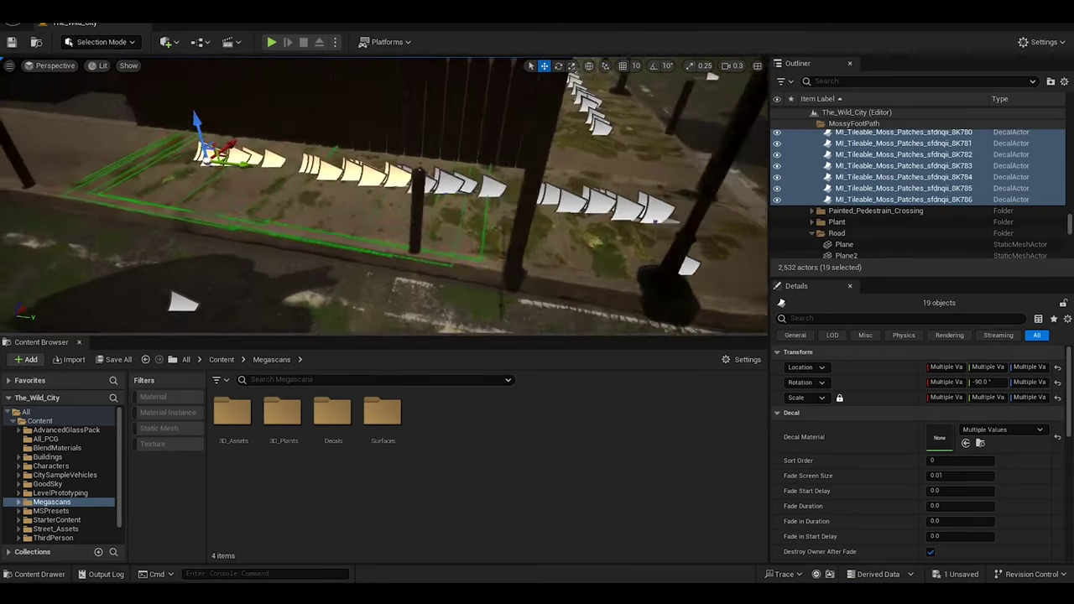
key(ctrl+z)
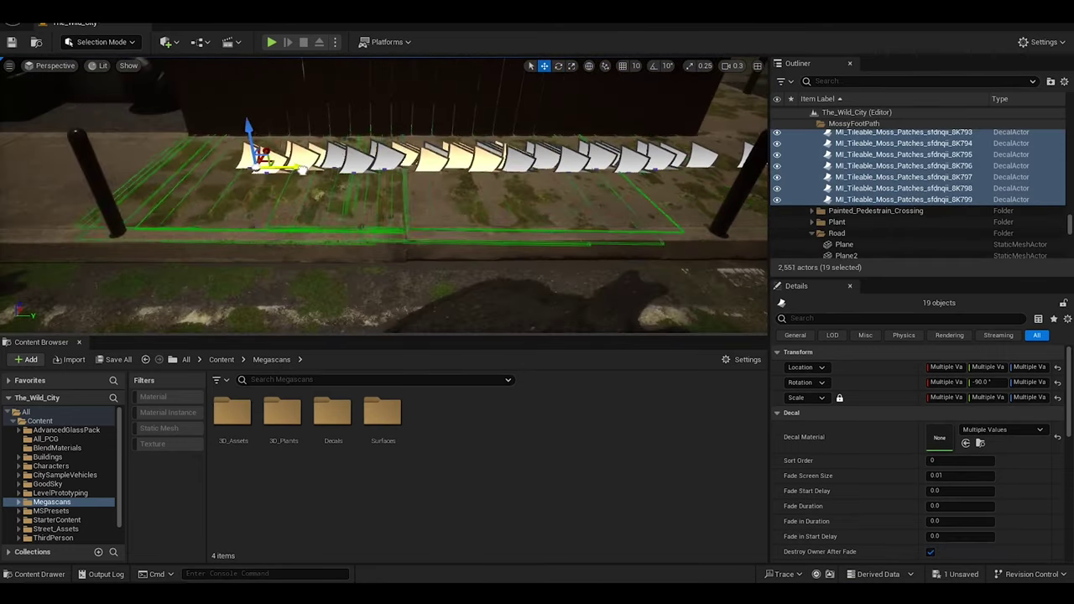
key(ctrl+d)
key(ctrl+d)
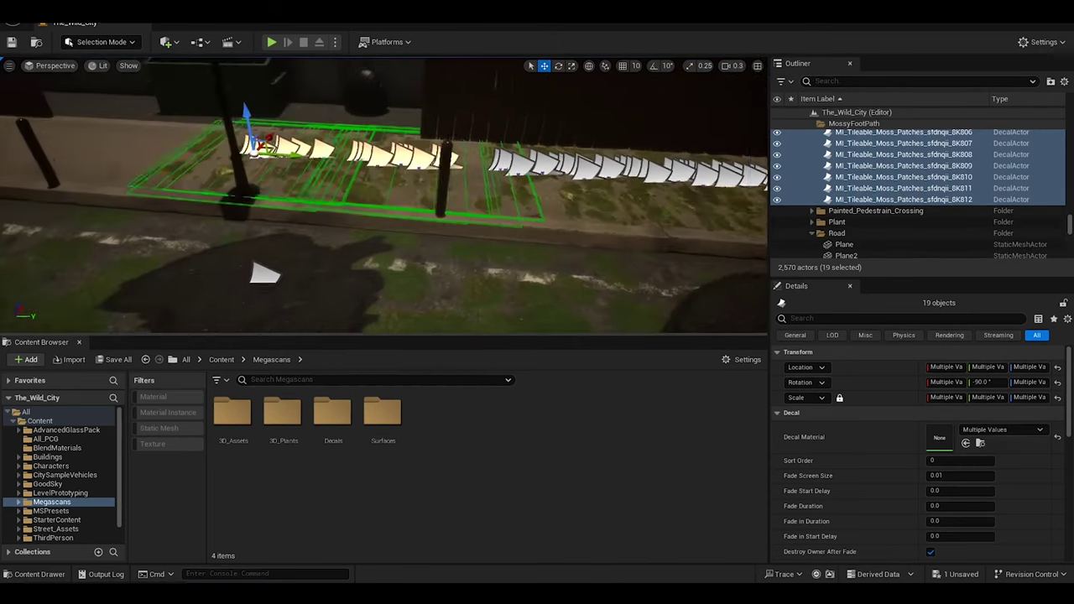
key(ctrl+d)
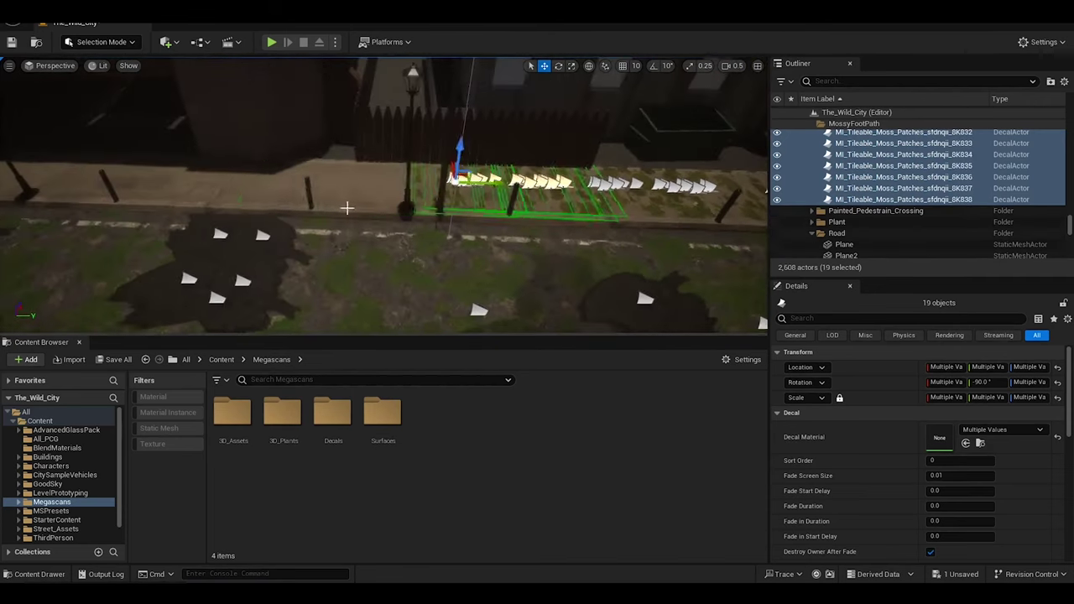
key(ctrl+d)
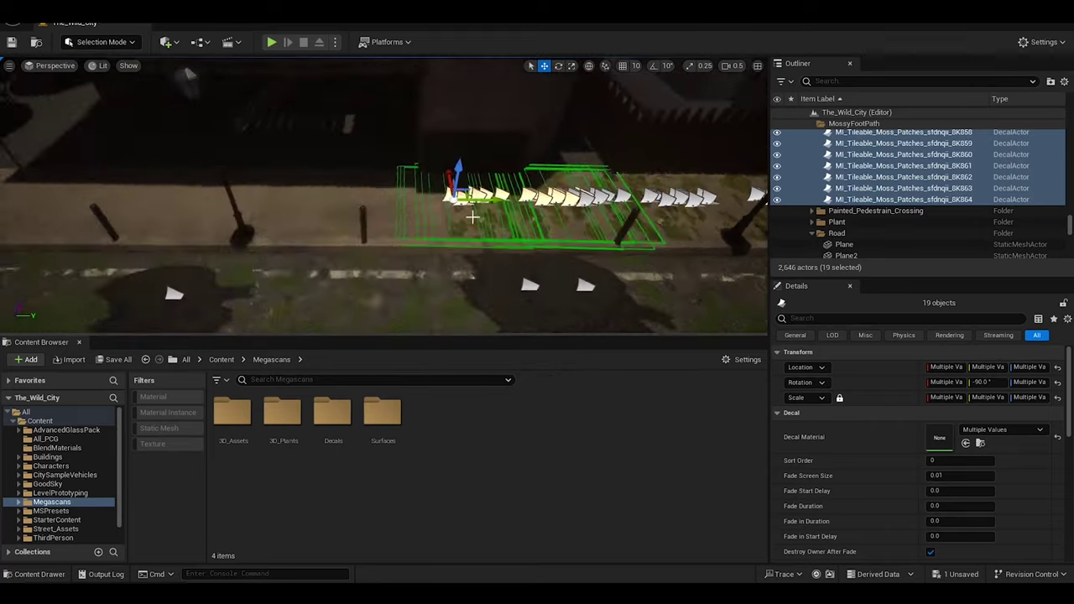
key(ctrl+d)
key(ctrl+d)
key(ctrl+d)
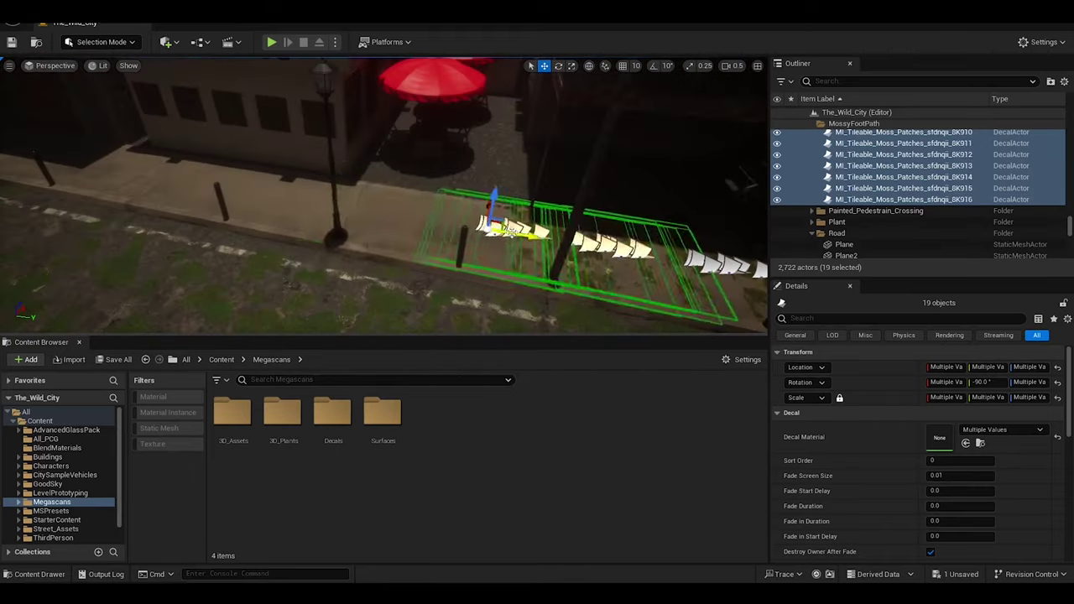
key(ctrl+d)
key(ctrl+d)
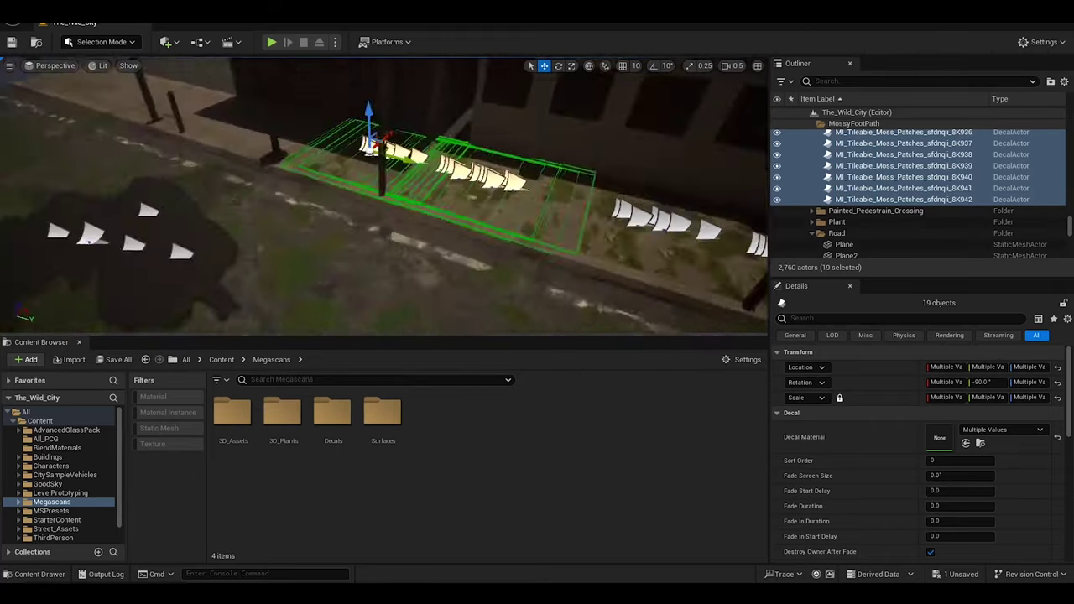
key(ctrl+d)
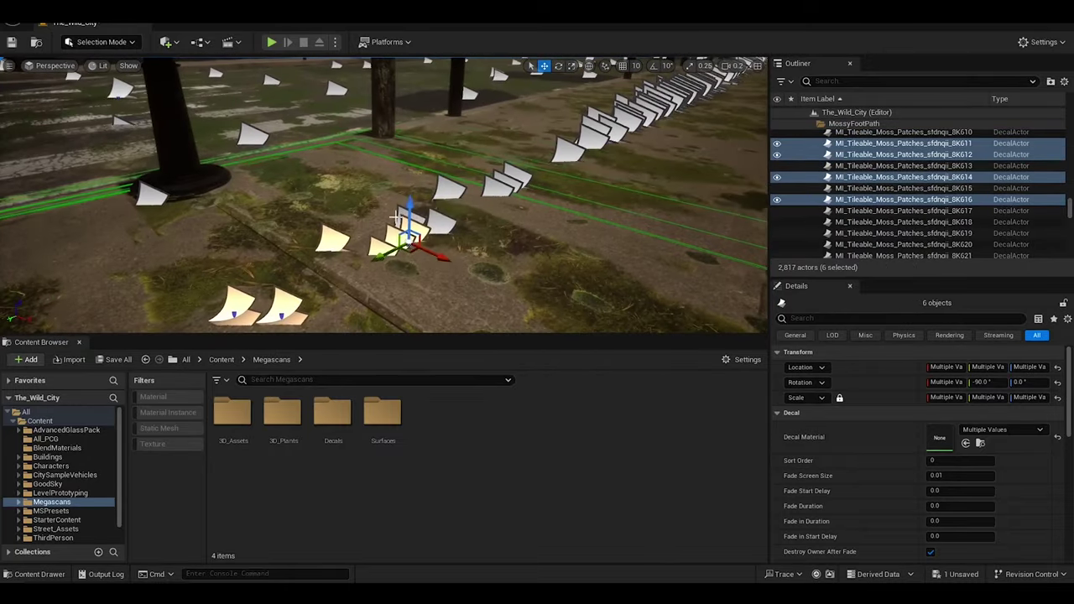
Undo back to the earlier decal selection and duplicate it further along the footpath
key(ctrl+z)
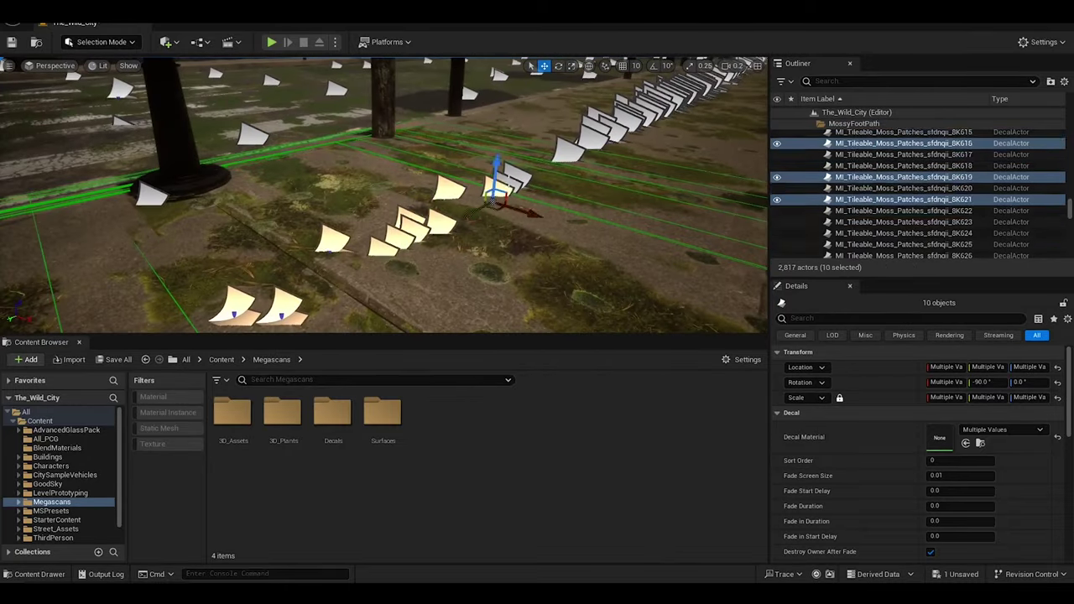
key(ctrl+z)
key(ctrl+z)
key(ctrl+z)
key(ctrl+z)
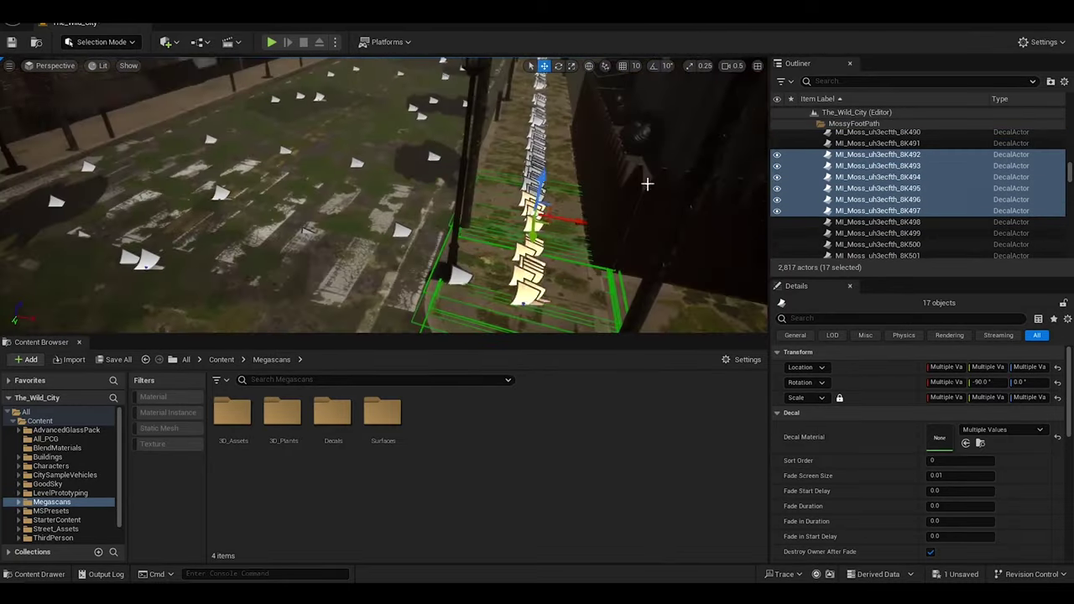
key(ctrl+z)
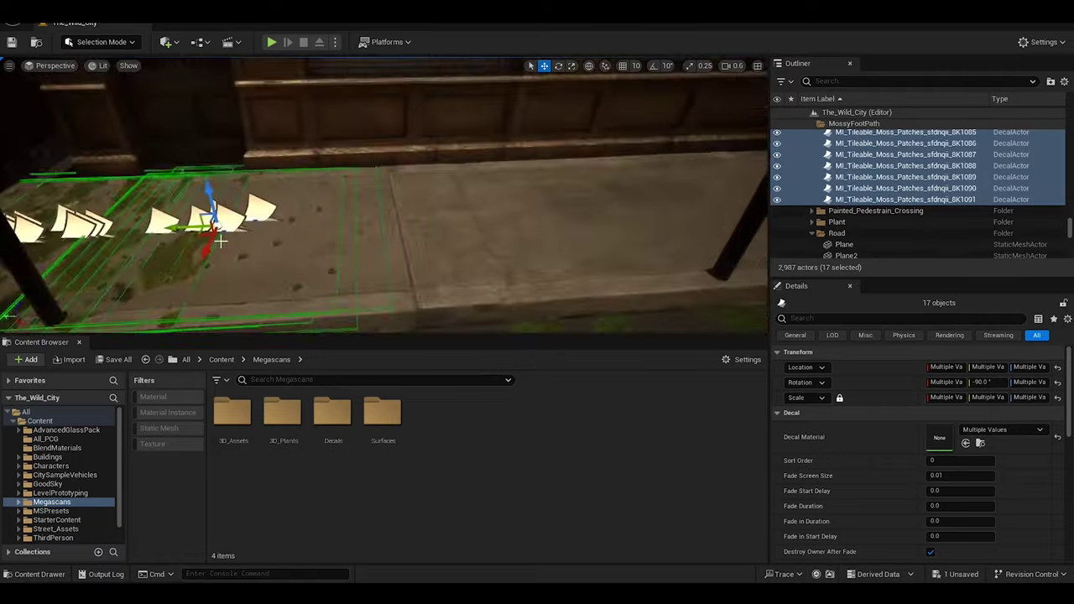
middle_drag(515, 260, 301, 255)
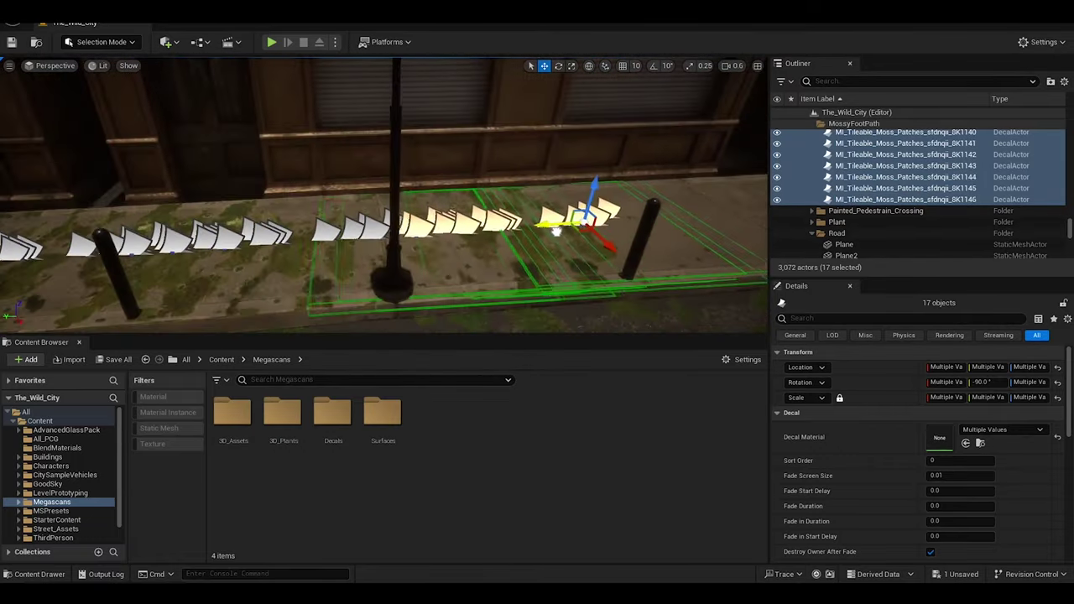
alt+shift+drag(432, 234, 523, 189)
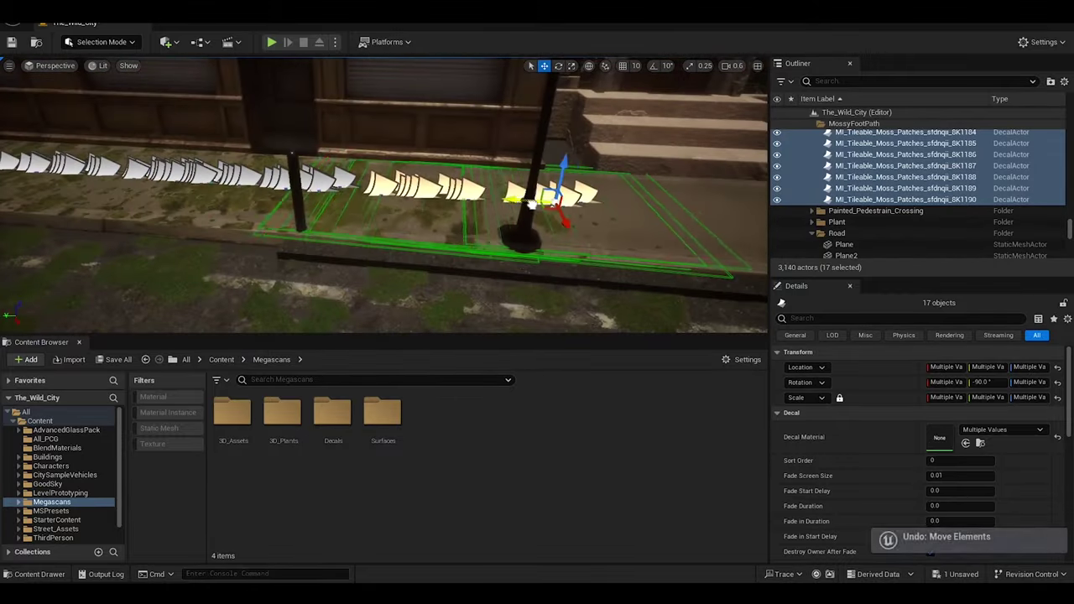
alt+shift+drag(445, 214, 243, 204)
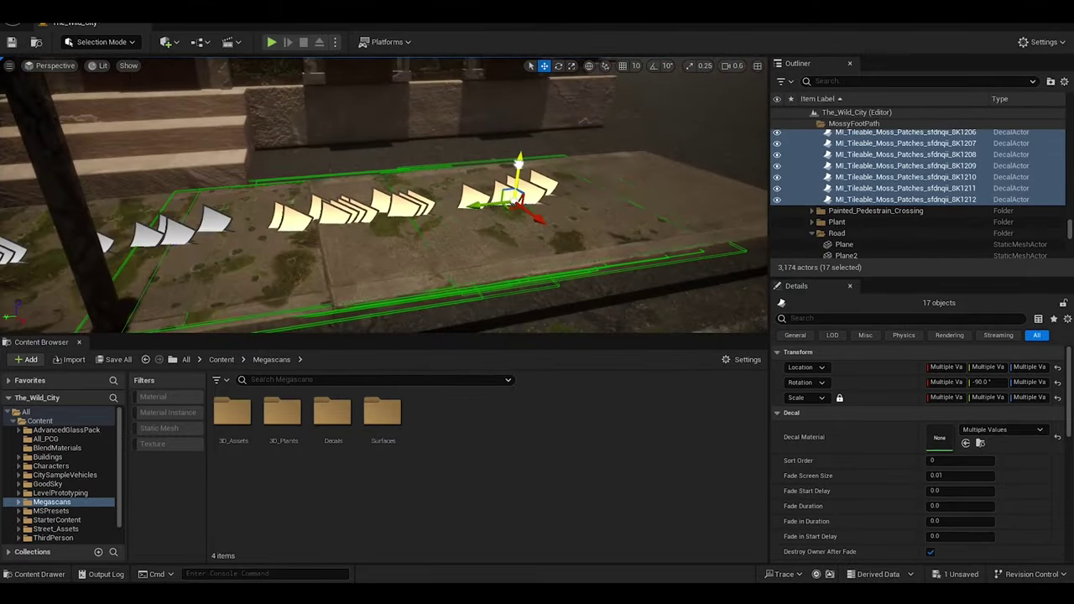
key(f)
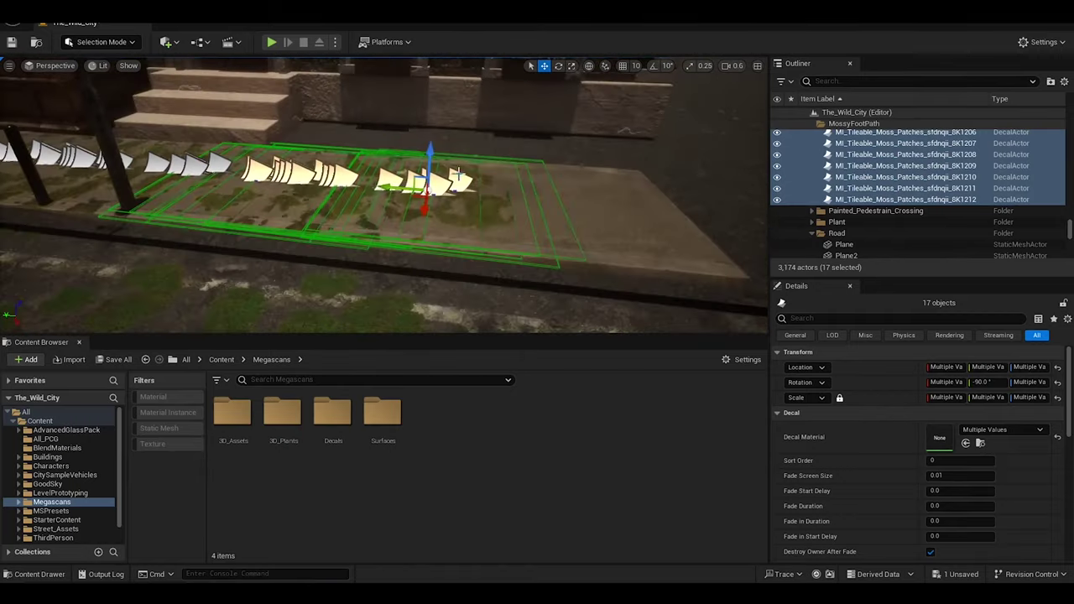
Restore the 19-decal group and extend the moss row around the traffic light corner
right_drag(602, 185, 517, 208)
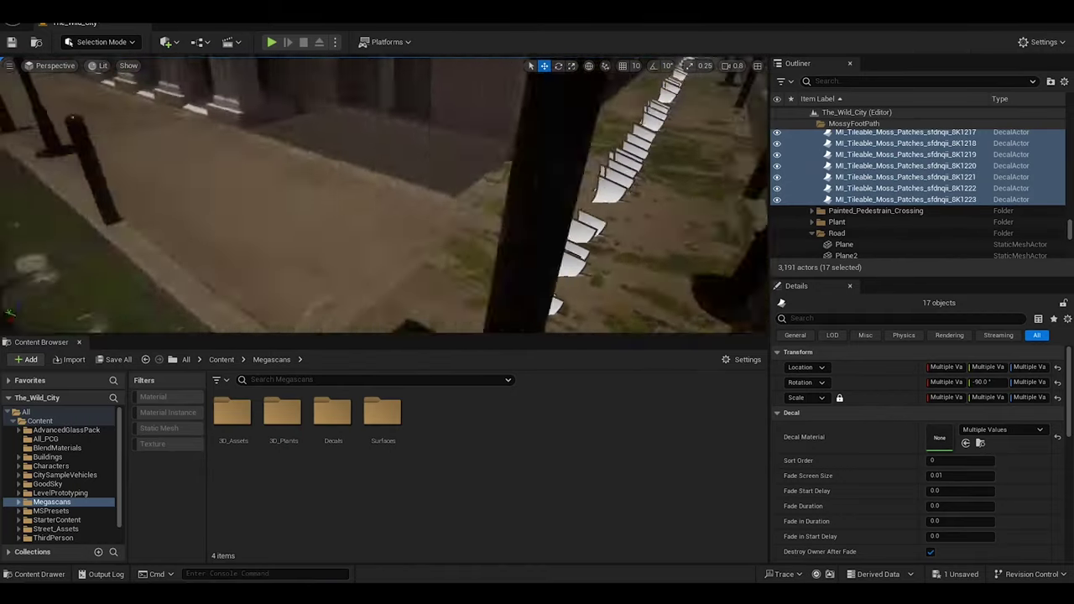
click(419, 215)
right_drag(420, 215, 591, 230)
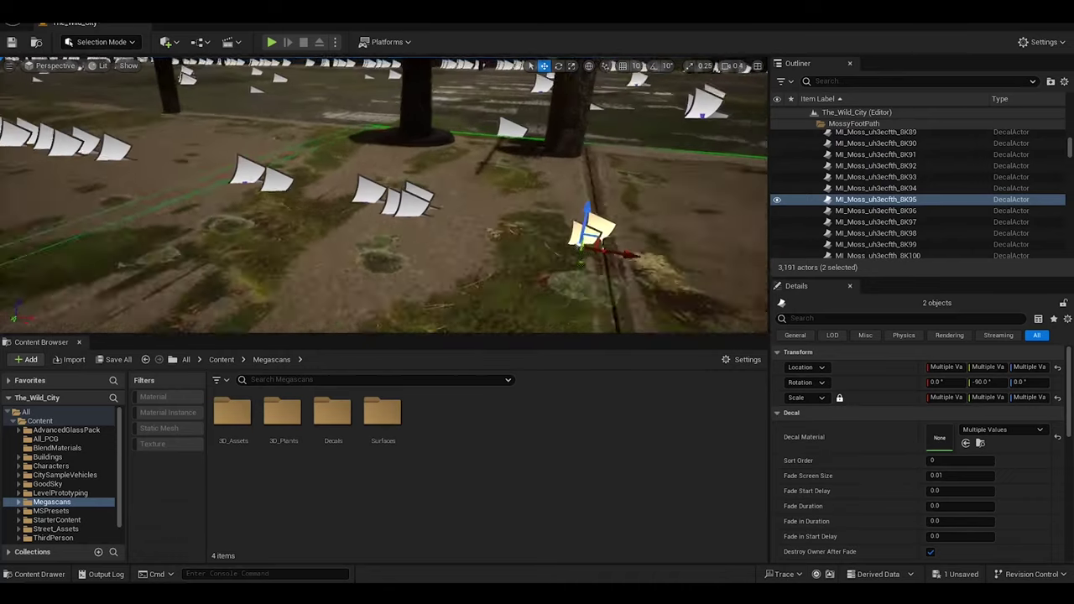
key(ctrl+z)
key(ctrl+z)
key(ctrl+z)
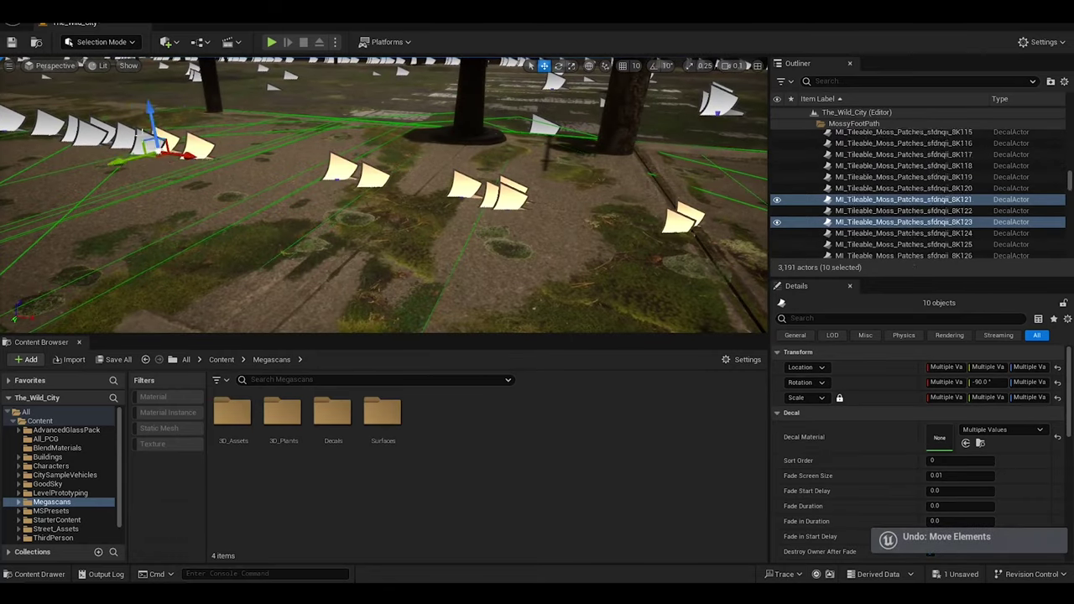
key(ctrl+z)
key(ctrl+z)
right_drag(350, 252, 350, 253)
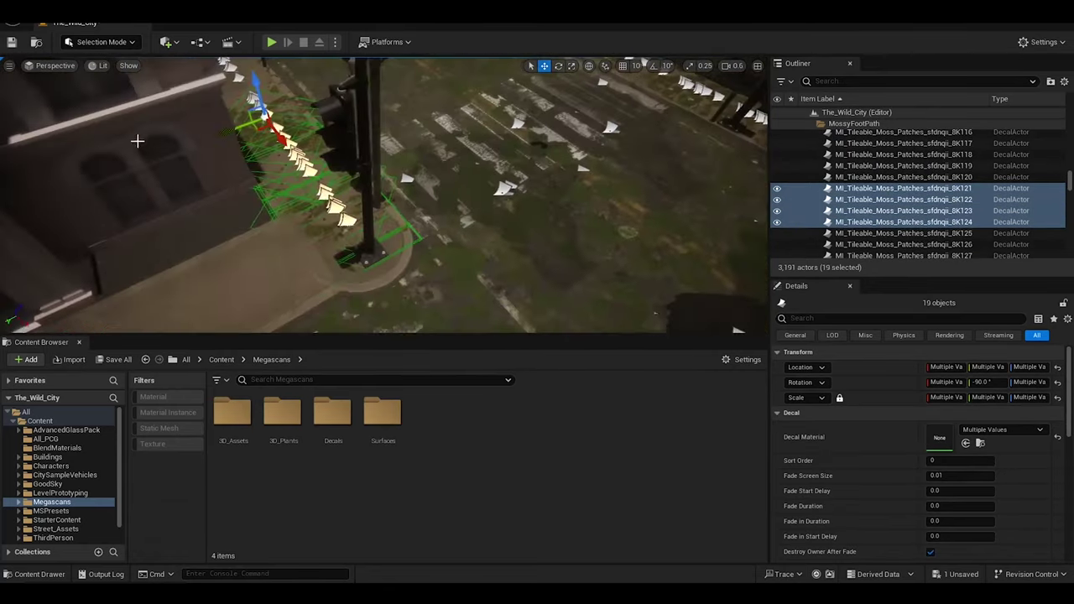
key(ctrl+z)
key(e)
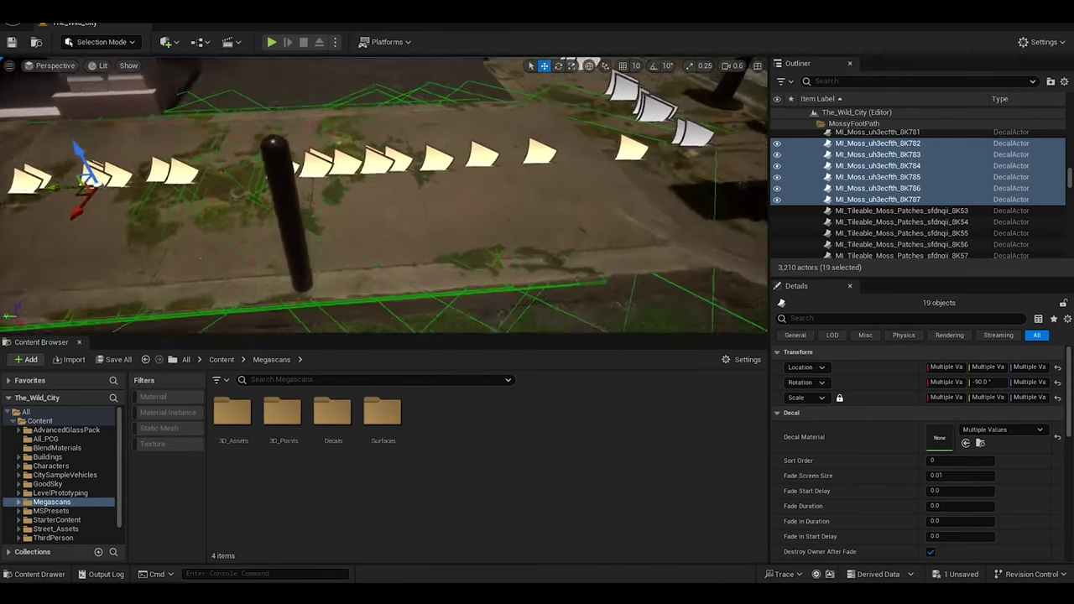
alt+shift+drag(328, 242, 52, 184)
key(ctrl+z)
Undo misplaced moves and place another copy of the moss decal row along the path
key(ctrl+z)
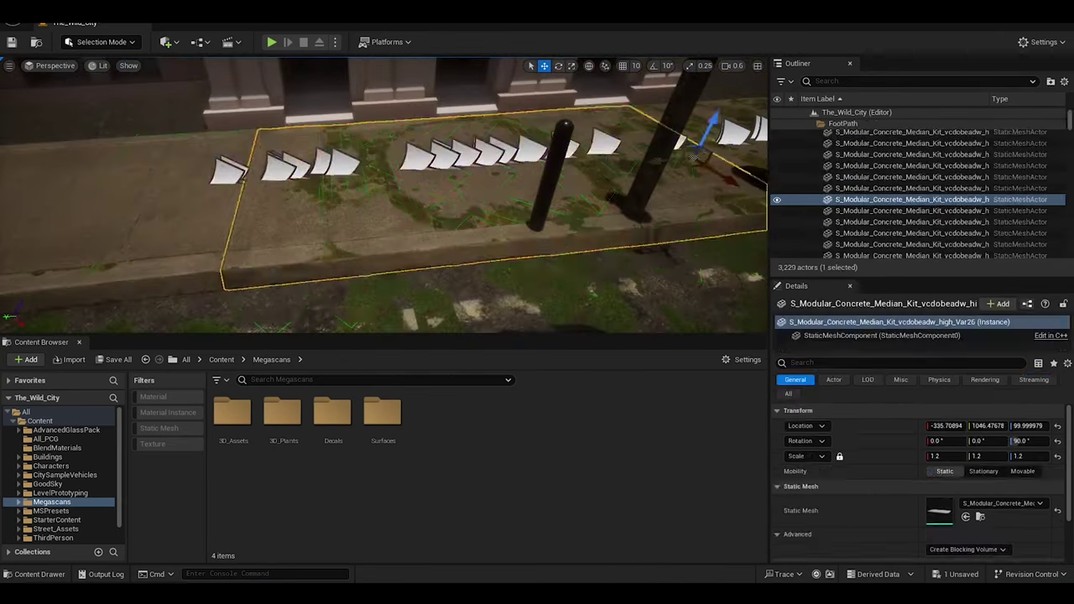
key(ctrl+z)
mouse_move(261, 191)
alt+shift+mouse_down()
mouse_move(380, 160)
mouse_move(277, 260)
mouse_move(204, 225)
alt+shift+mouse_up()
key(ctrl+z)
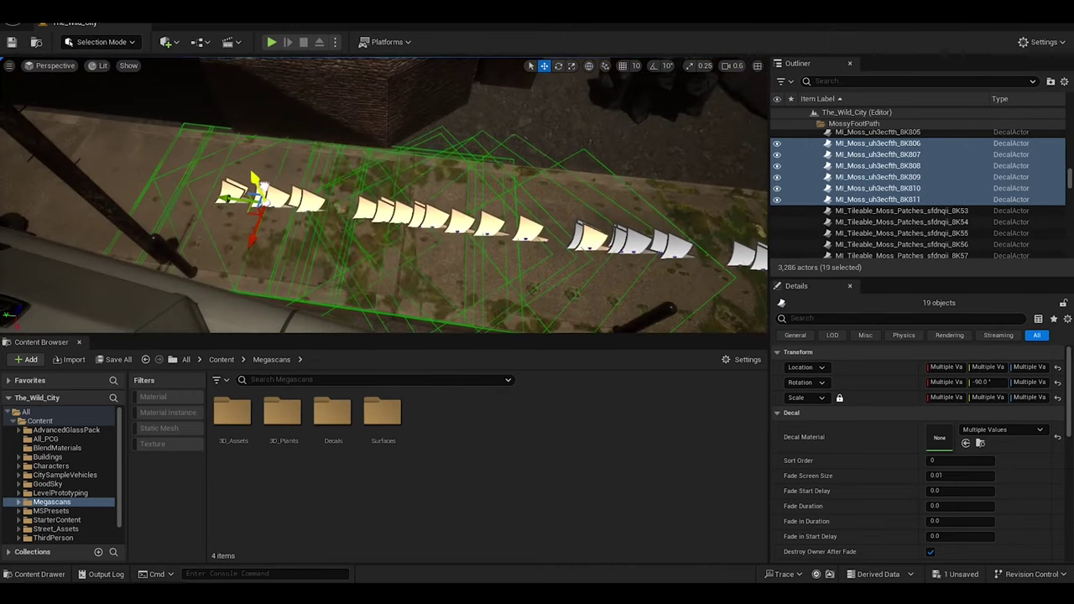
alt+shift+drag(260, 185, 214, 138)
key(ctrl+z)
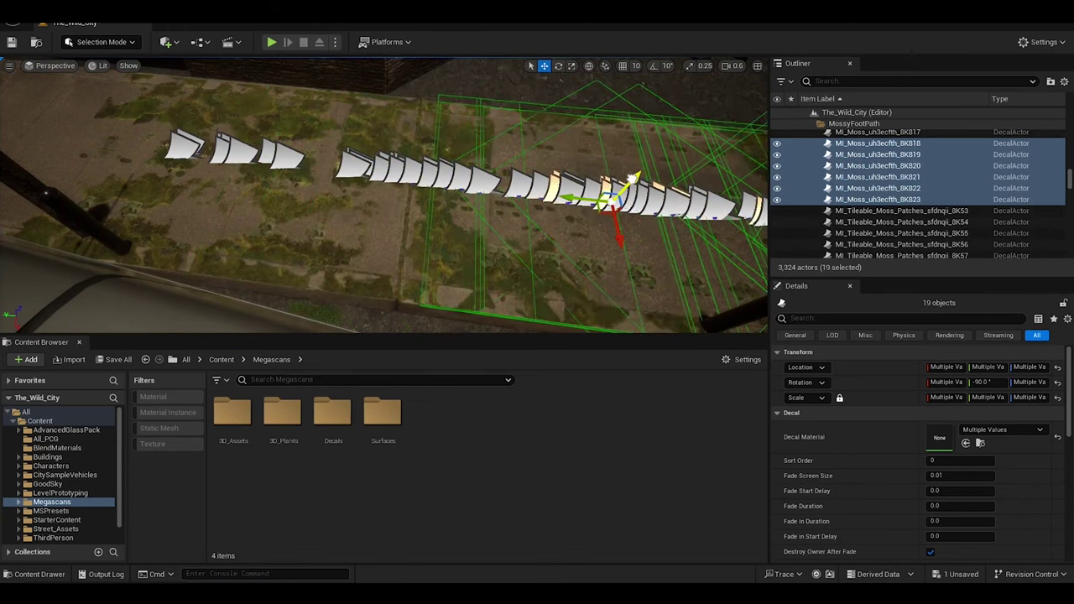
Lay further copies of the 19-decal row along the sidewalk past the lamp post, reaching 3,533 actors
alt+shift+drag(616, 197, 360, 248)
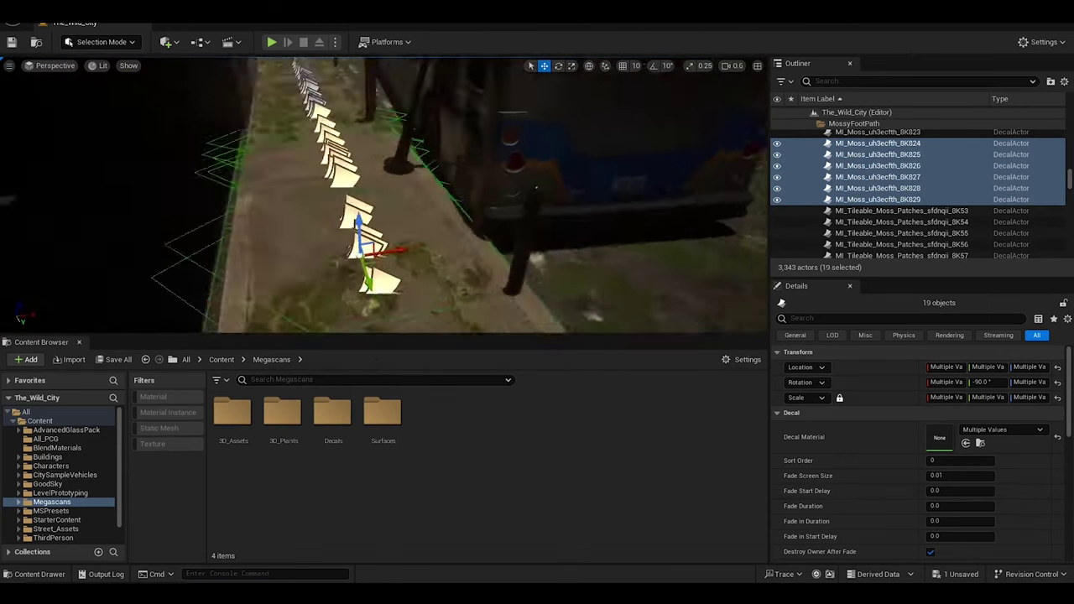
mouse_move(495, 281)
mouse_down()
mouse_move(445, 202)
mouse_move(377, 210)
mouse_up()
key(ctrl+z)
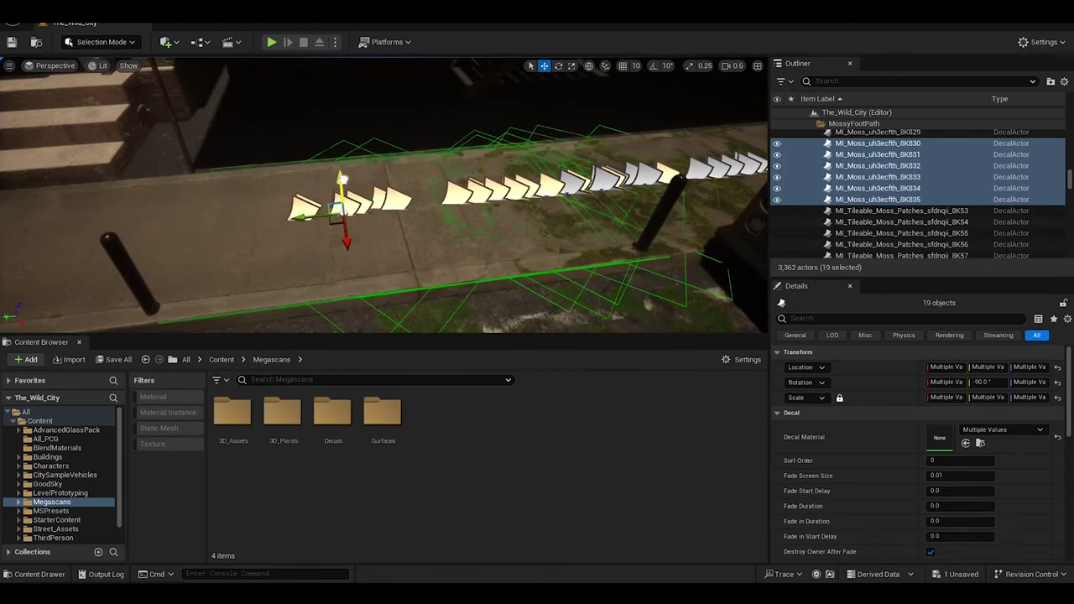
mouse_move(148, 227)
alt+shift+mouse_down()
mouse_move(164, 164)
mouse_move(241, 200)
mouse_move(347, 180)
alt+shift+mouse_up()
mouse_move(168, 204)
alt+shift+mouse_down()
mouse_move(304, 201)
mouse_move(302, 181)
mouse_move(205, 220)
alt+shift+mouse_up()
key(f)
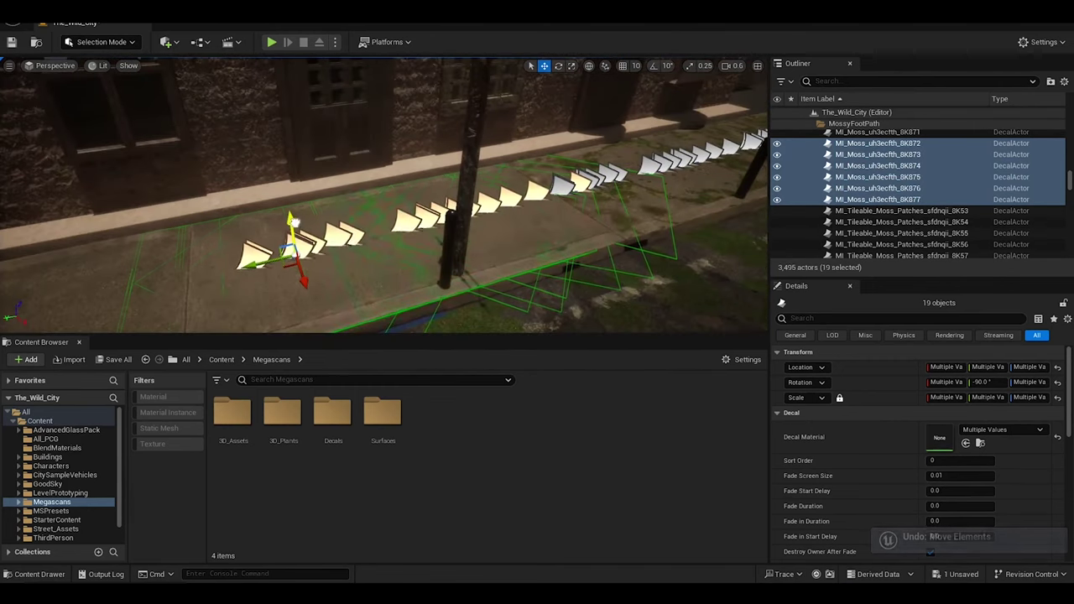
alt+shift+drag(450, 217, 249, 266)
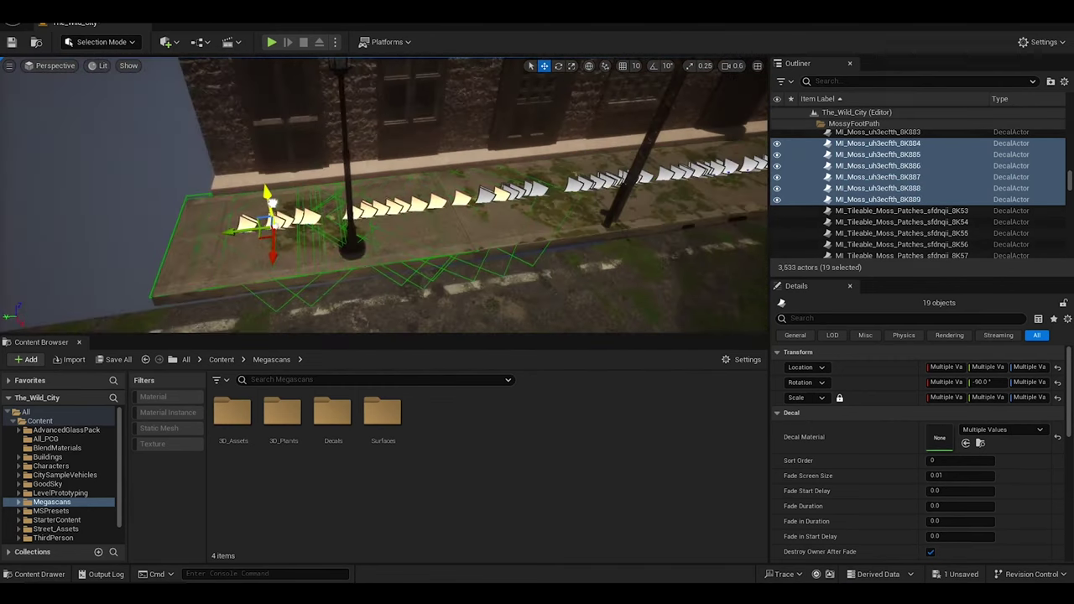
Undo repeatedly to regather the 45-decal moss selection and center it in the view
click(476, 202)
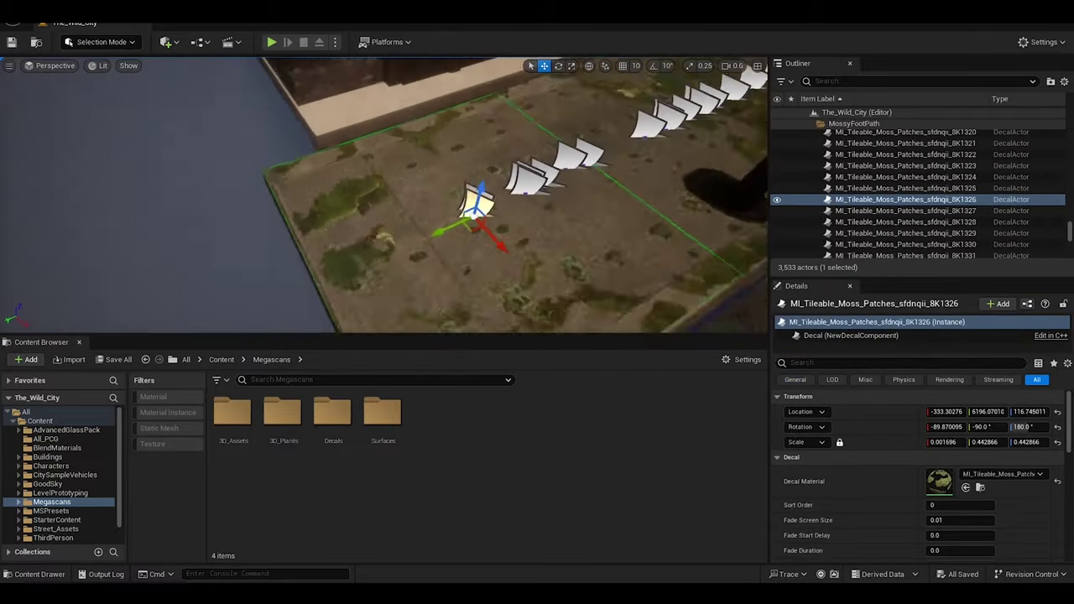
key(ctrl+z)
key(ctrl+z)
key(ctrl+z)
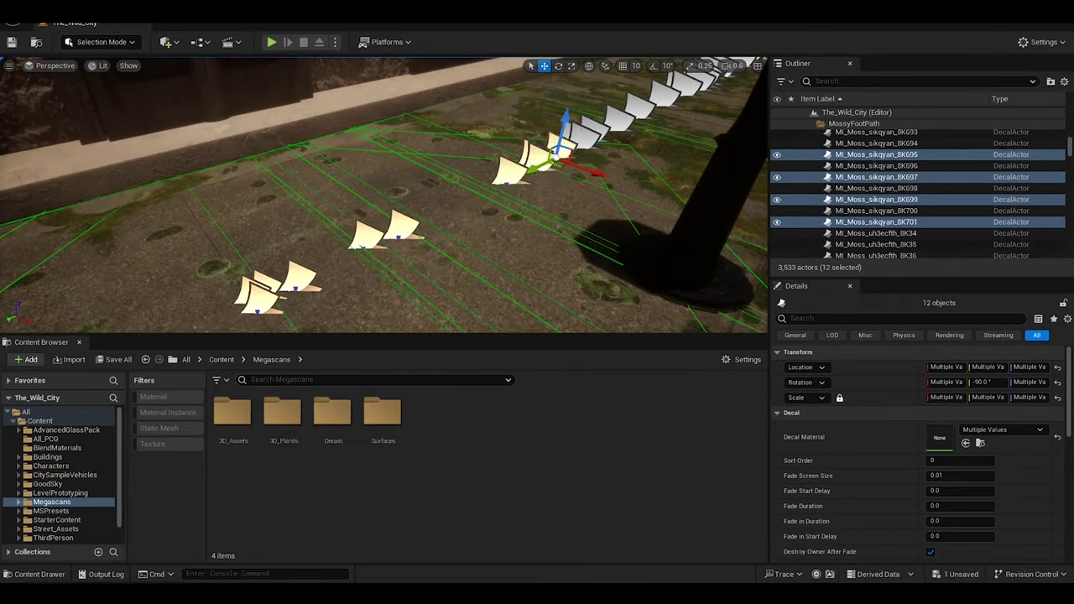
key(ctrl+z)
key(ctrl+z)
key(ctrl+z)
key(ctrl+z)
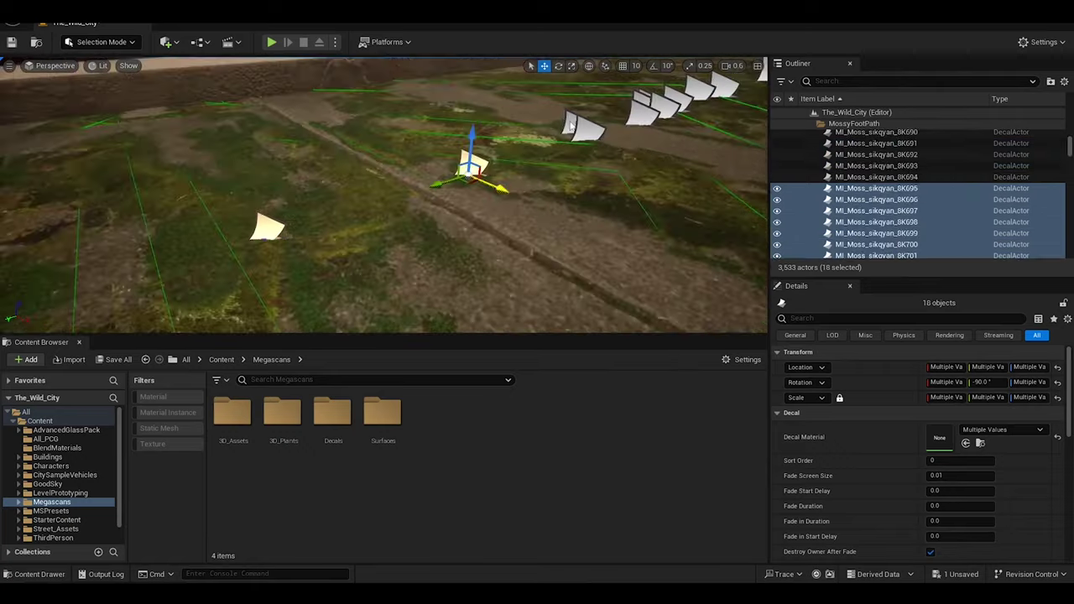
key(ctrl+z)
key(ctrl+z)
key(ctrl+z)
key(ctrl+z)
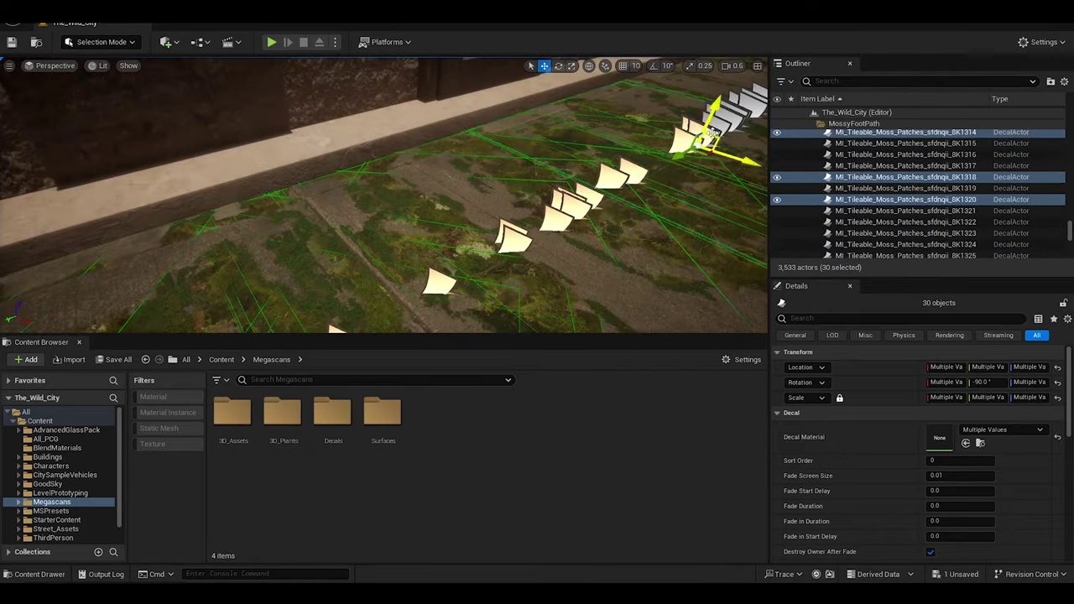
key(ctrl+z)
key(ctrl+z)
key(ctrl+z)
key(ctrl+z)
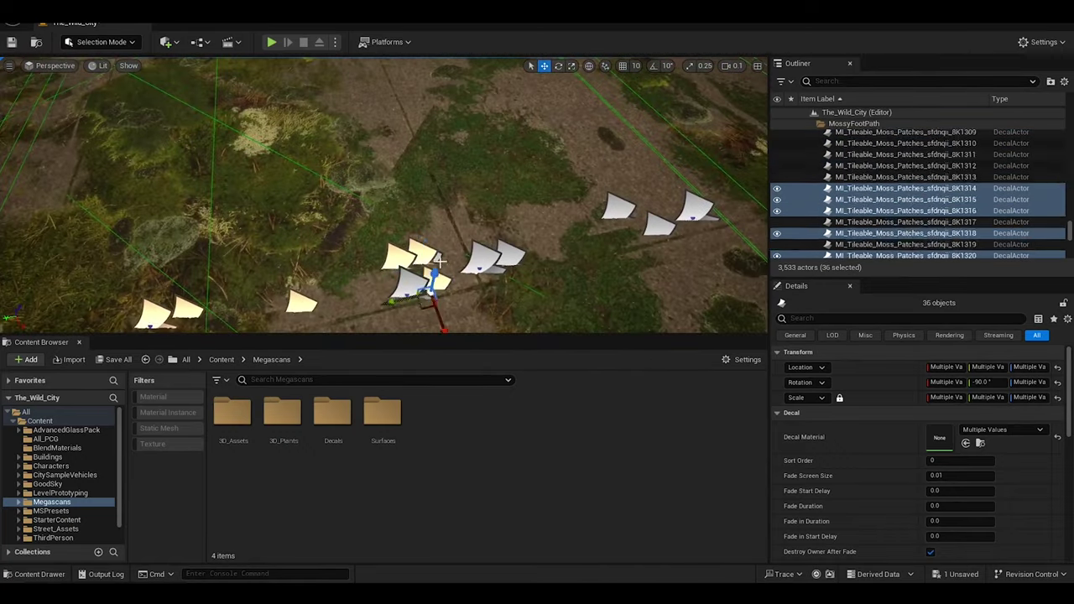
key(ctrl+z)
key(ctrl+z)
key(ctrl+z)
key(ctrl+z)
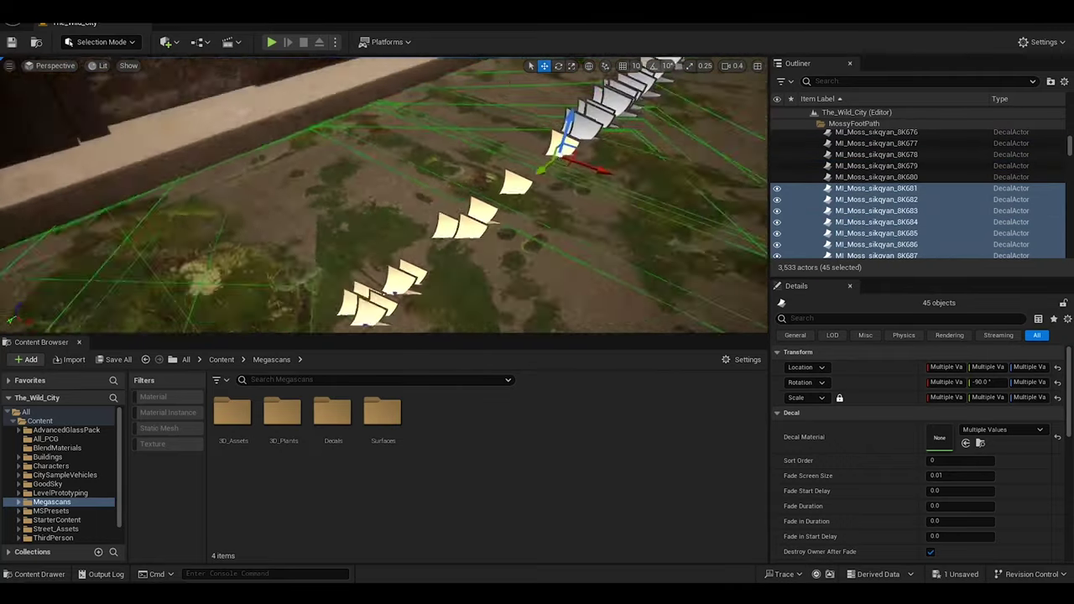
key(ctrl+z)
key(ctrl+z)
key(f)
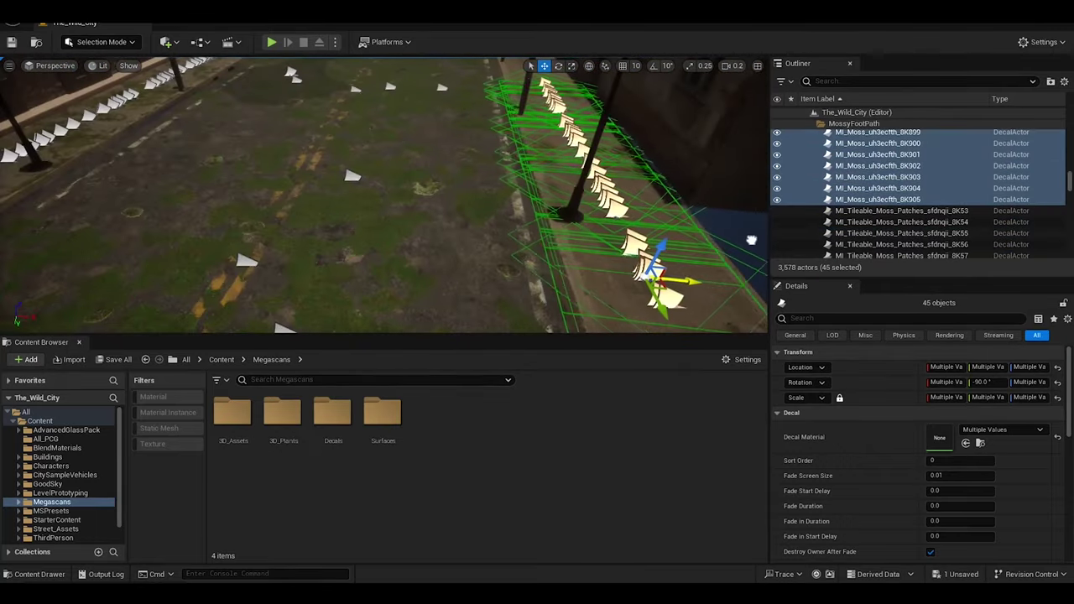
key(f)
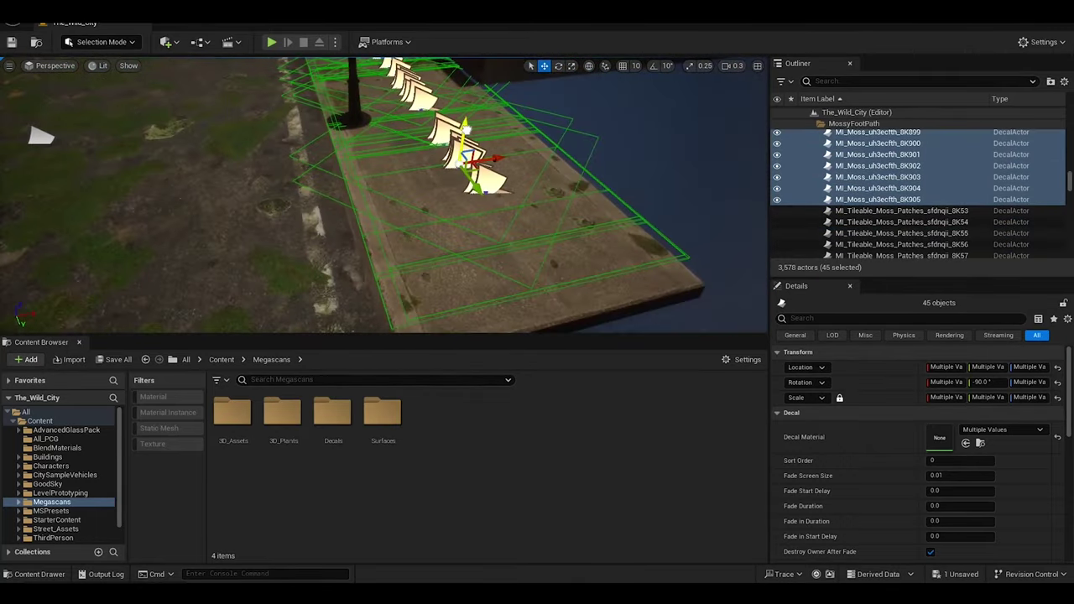
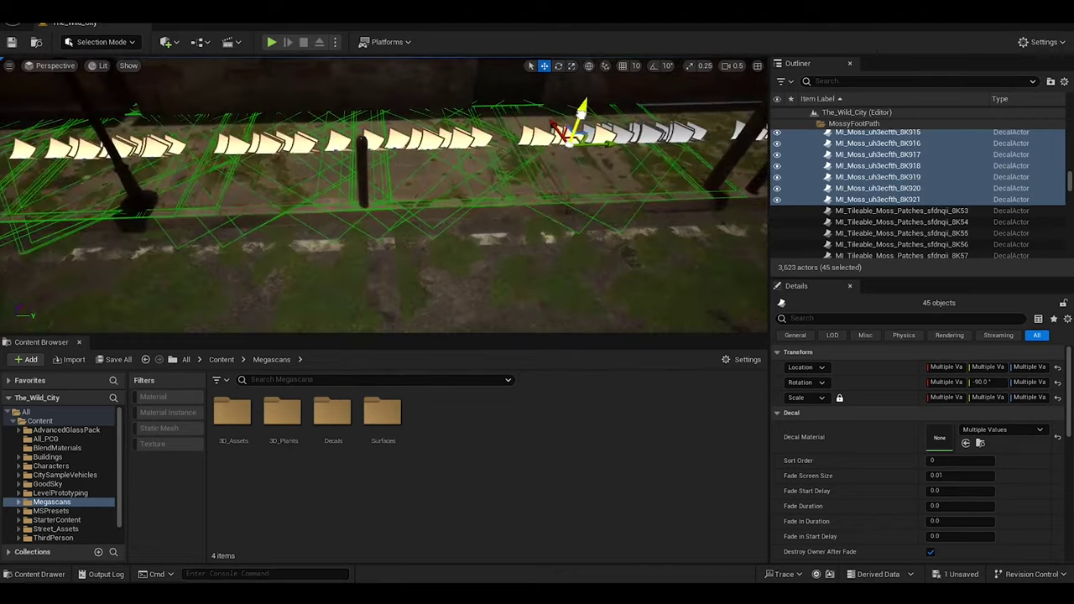
Duplicate the 45-decal moss row further along the footpath, bringing the level to 4,028 actors
click(551, 134)
key(ctrl+z)
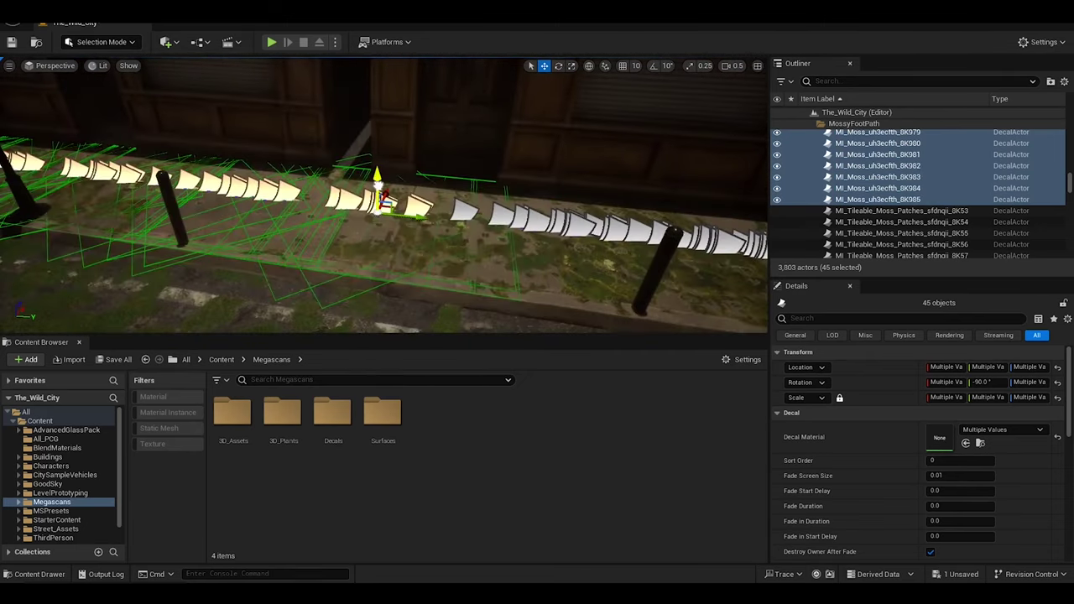
key(ctrl+d)
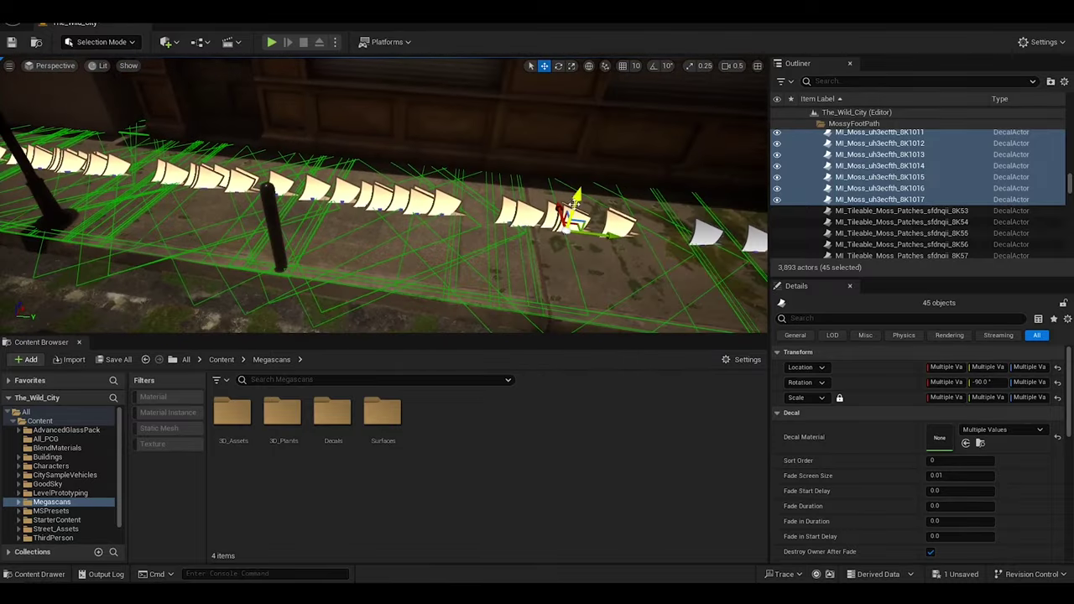
right_drag(591, 210, 592, 209)
mouse_move(356, 217)
alt+shift+mouse_down()
mouse_move(709, 208)
mouse_move(402, 197)
alt+shift+mouse_up()
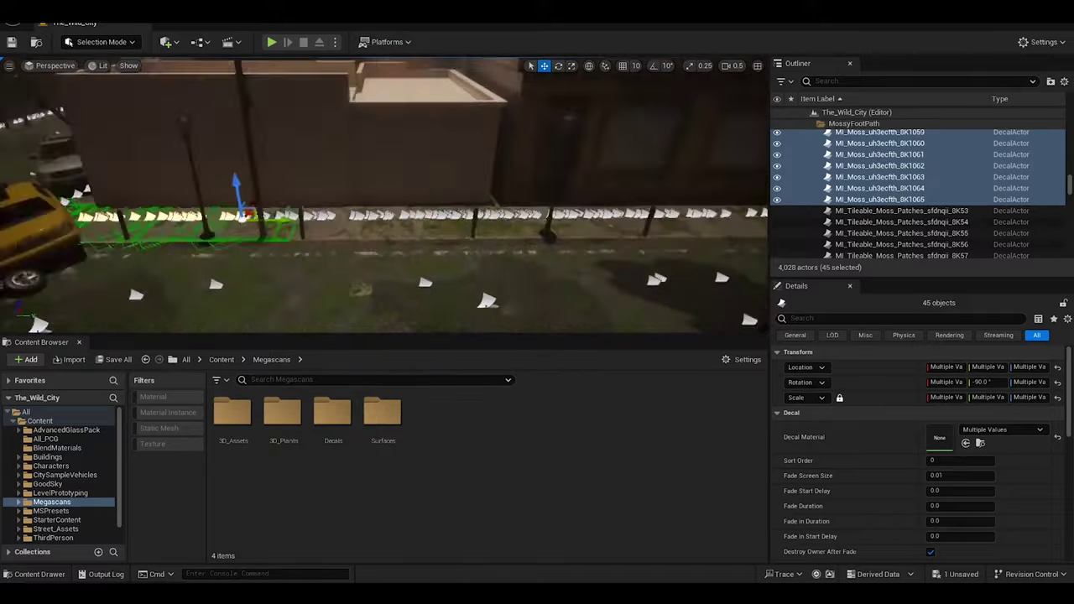
Select a road plane, view the street from overhead, and save the map
right_click(422, 221)
click(377, 285)
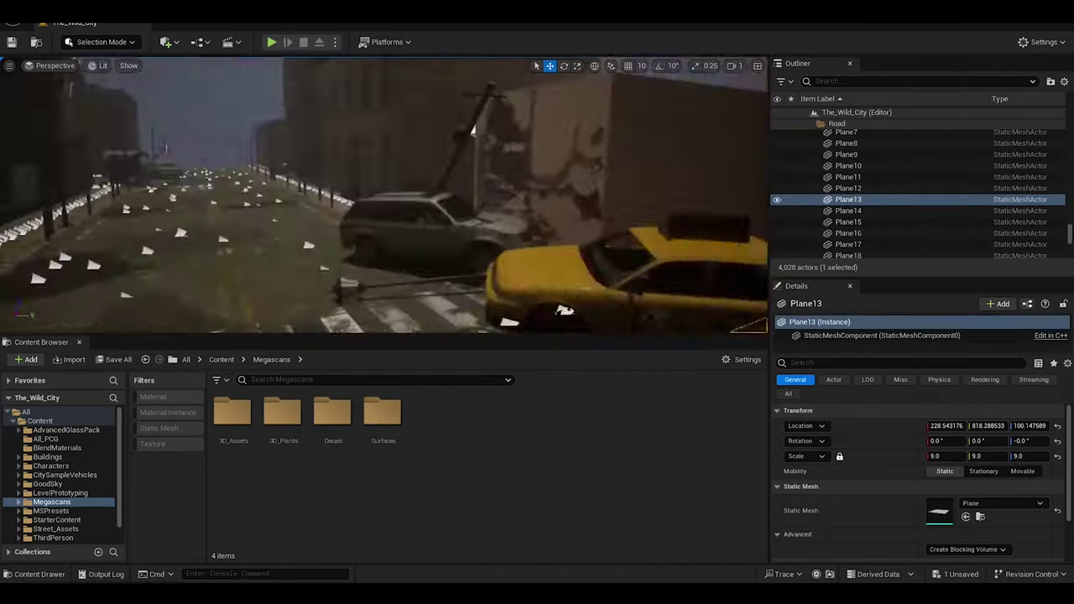
right_drag(378, 285, 99, 253)
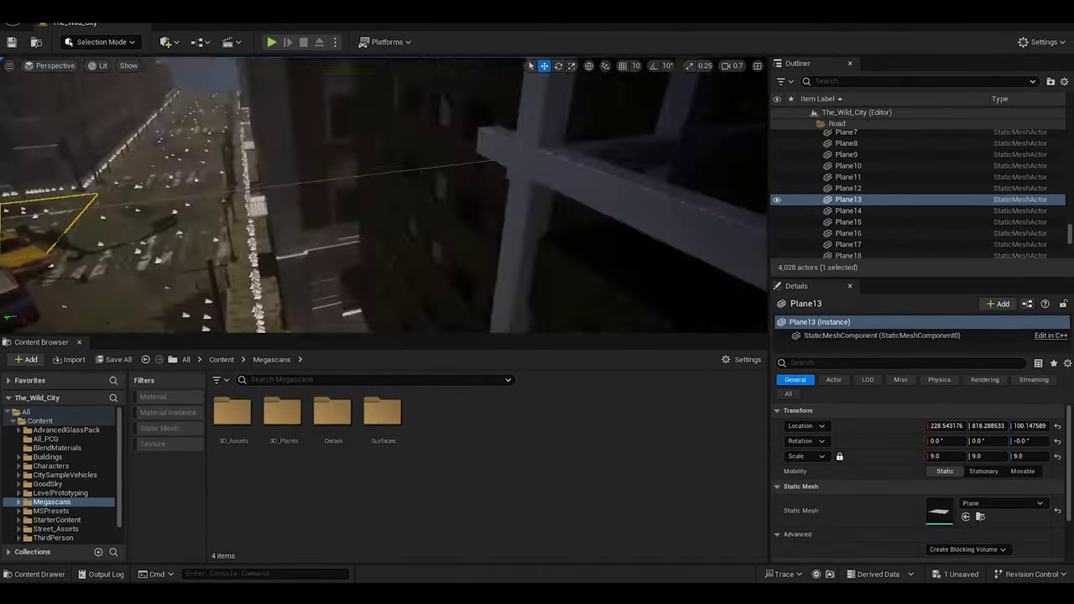
key(ctrl+s)
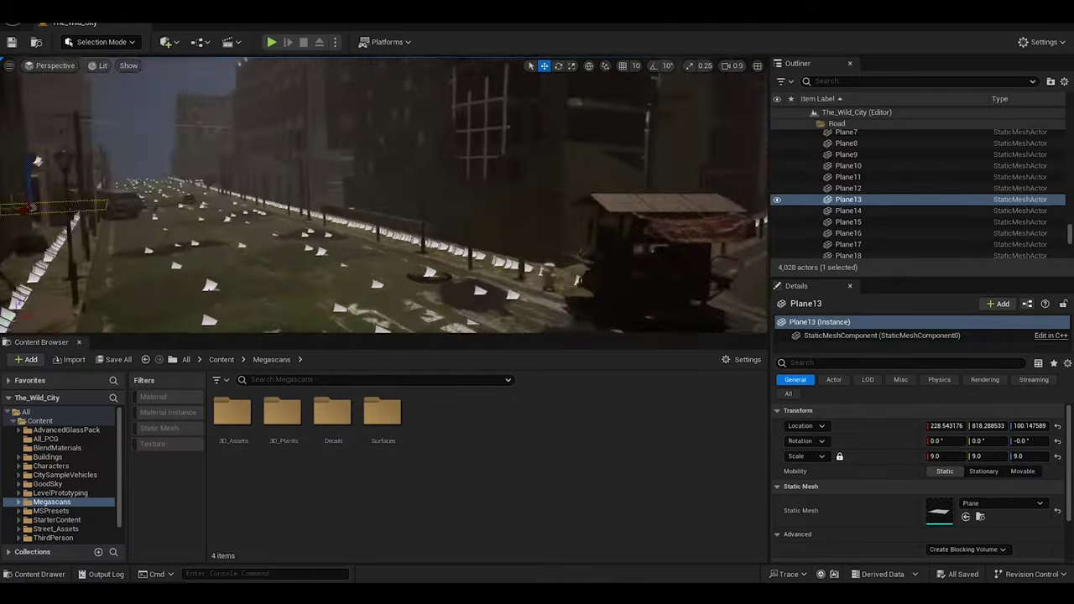
right_drag(99, 254, 99, 254)
Add a Mesh Sampler using the Plane mesh, wired into a new Static Mesh Spawner
click(176, 429)
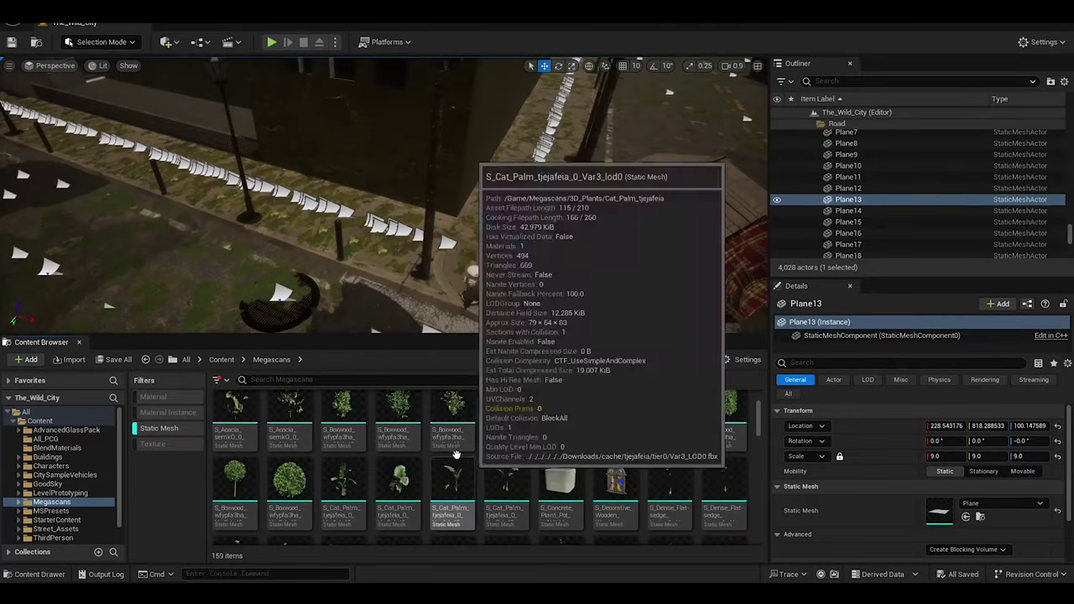
scroll(470, 461, down, 5)
scroll(503, 469, down, 5)
scroll(528, 486, down, 5)
scroll(532, 493, down, 1)
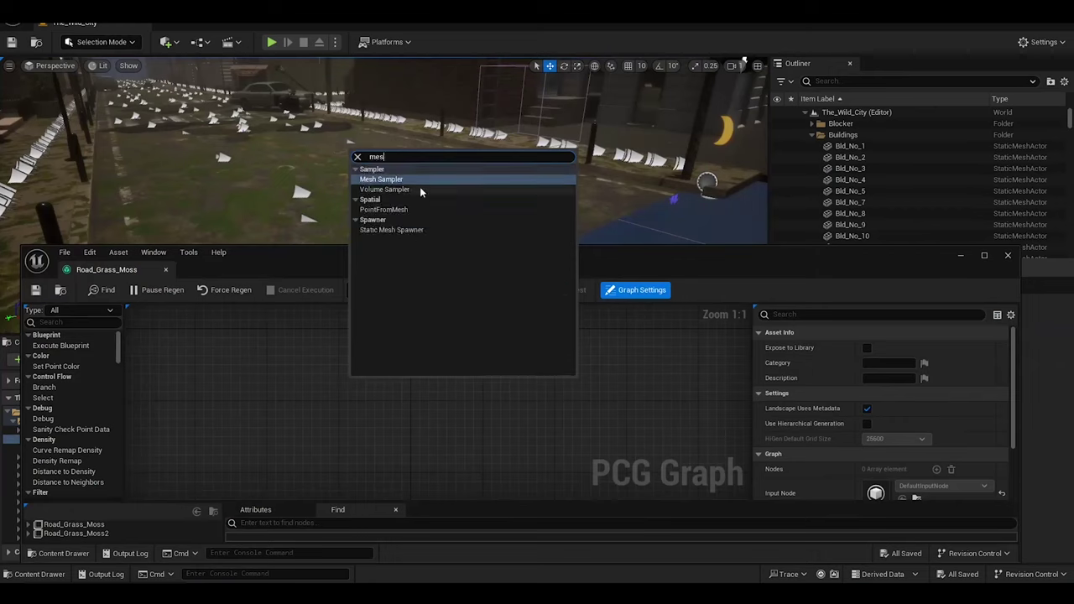
click(419, 186)
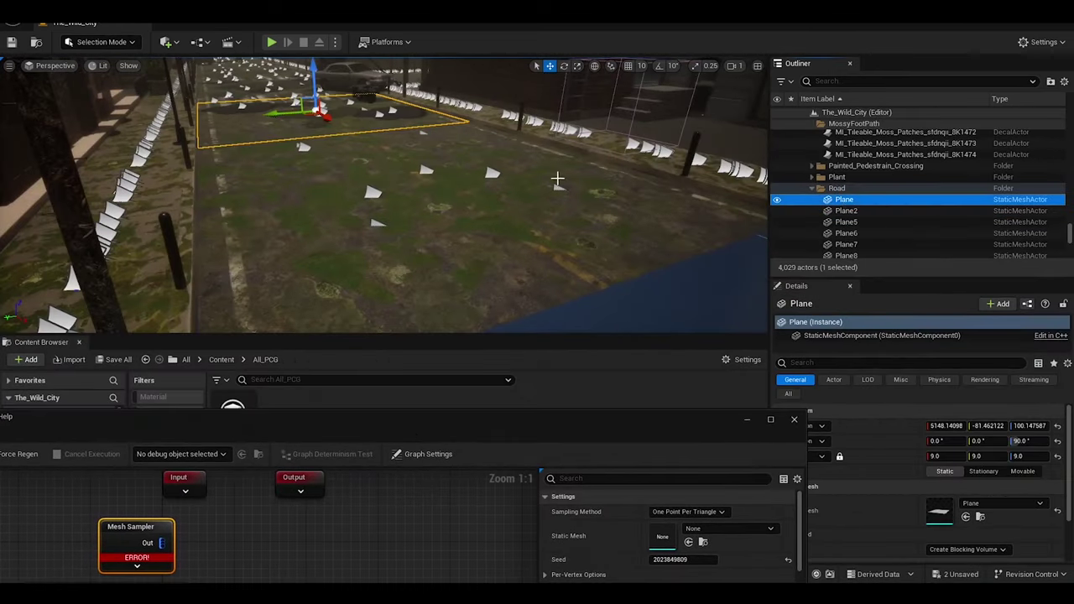
click(980, 517)
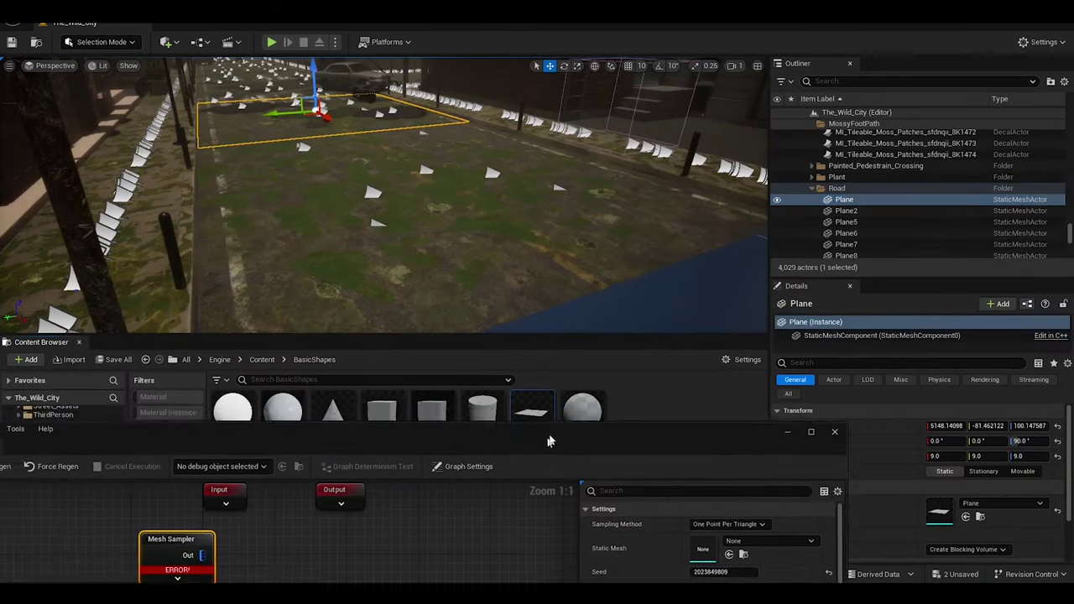
drag(507, 429, 530, 460)
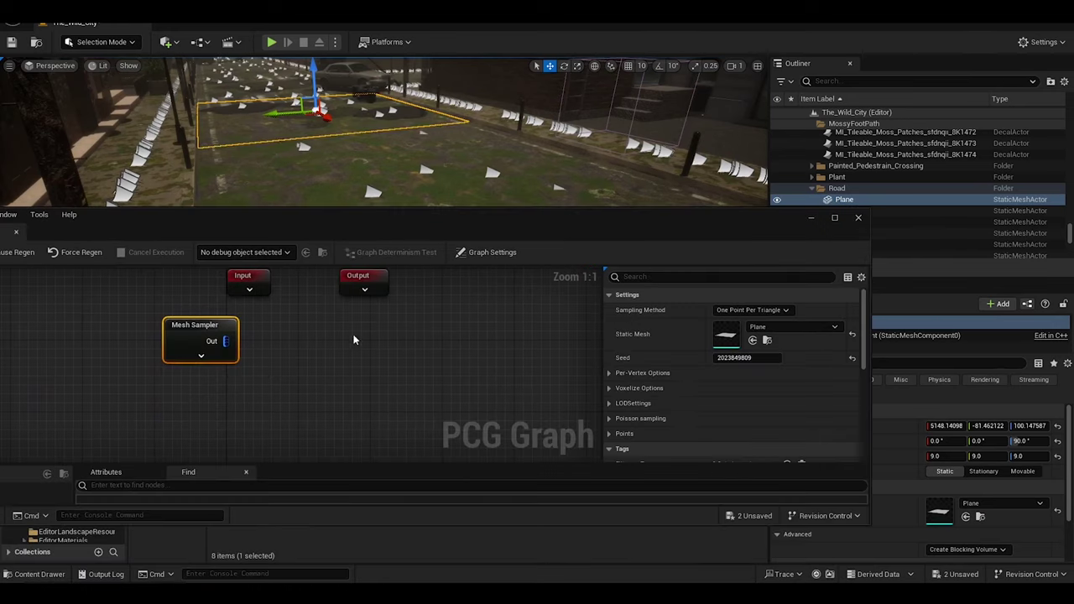
drag(225, 340, 312, 346)
click(360, 377)
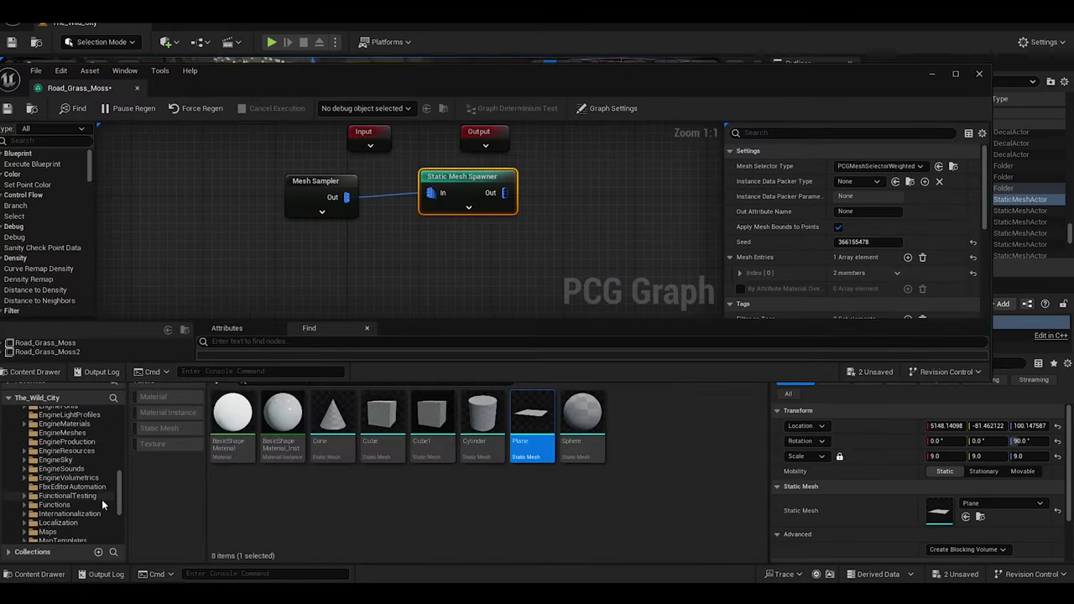
Enable Nanite on all 159 Megascans static meshes
click(52, 457)
click(158, 428)
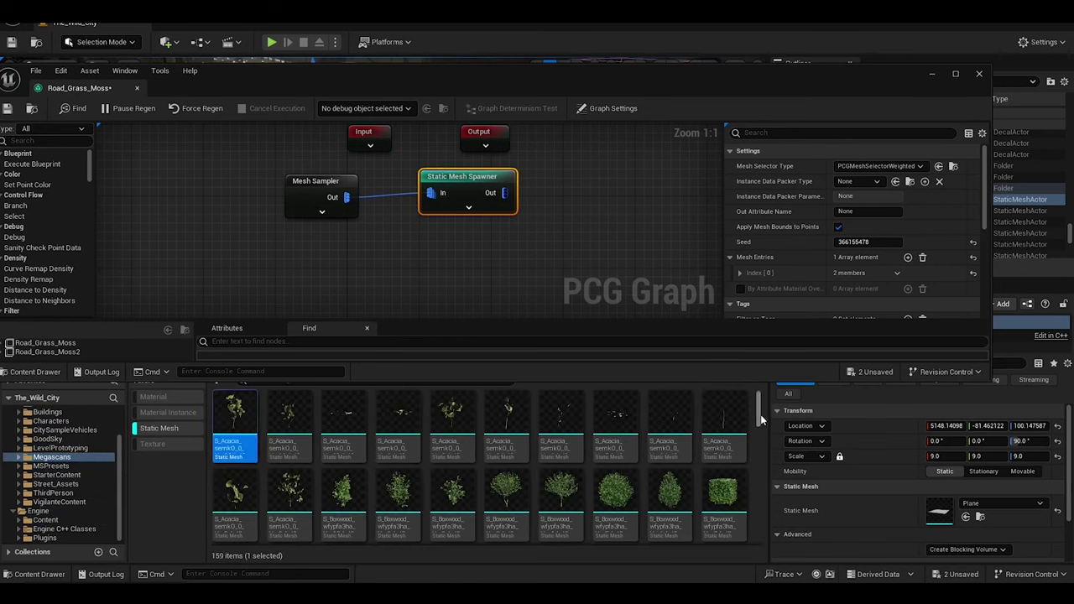
key(ctrl+a)
right_click(668, 419)
click(878, 219)
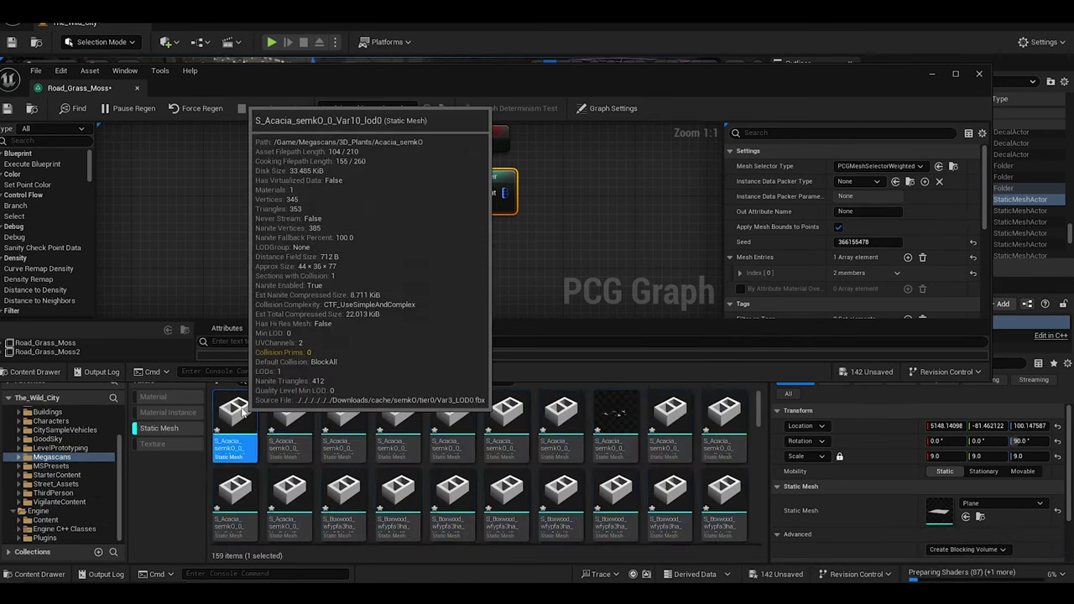
double_click(235, 419)
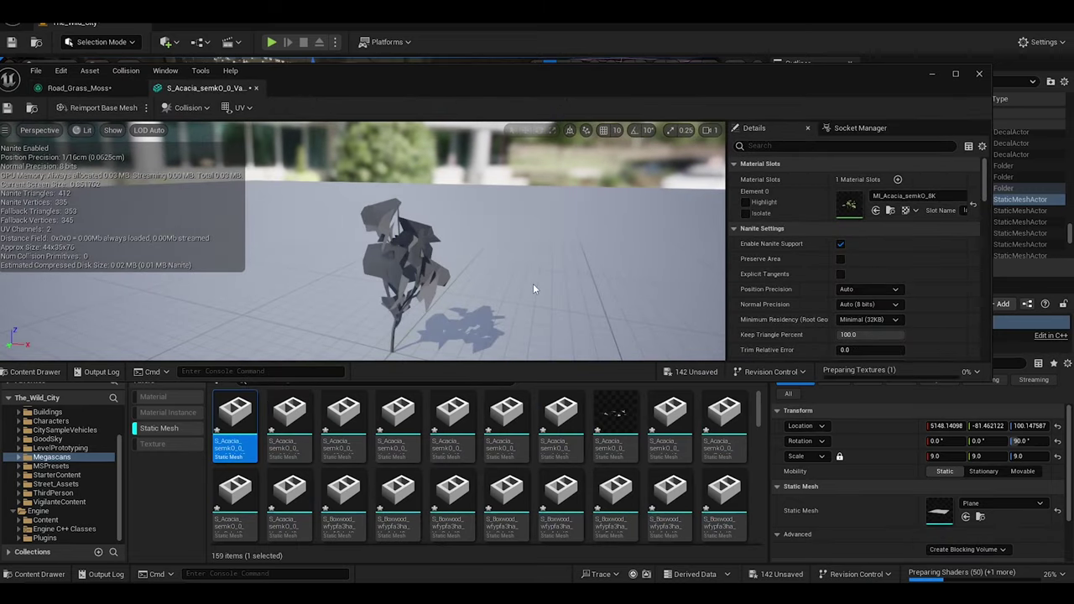
scroll(515, 417, down, 15)
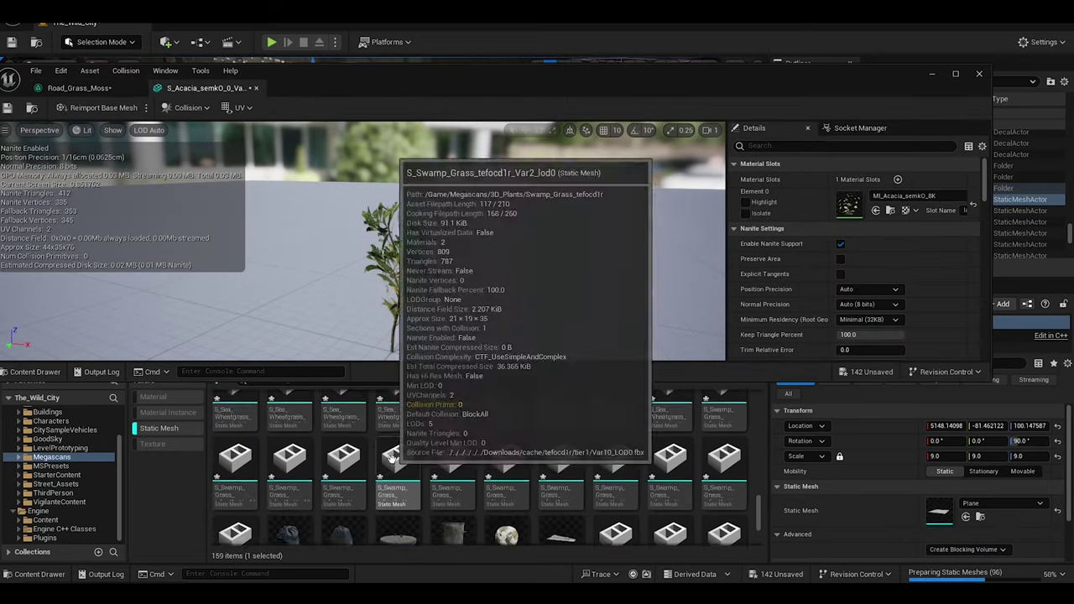
Rearrange the Mesh Sampler and Static Mesh Spawner nodes and move the graph window aside
right_click(437, 193)
key(Escape)
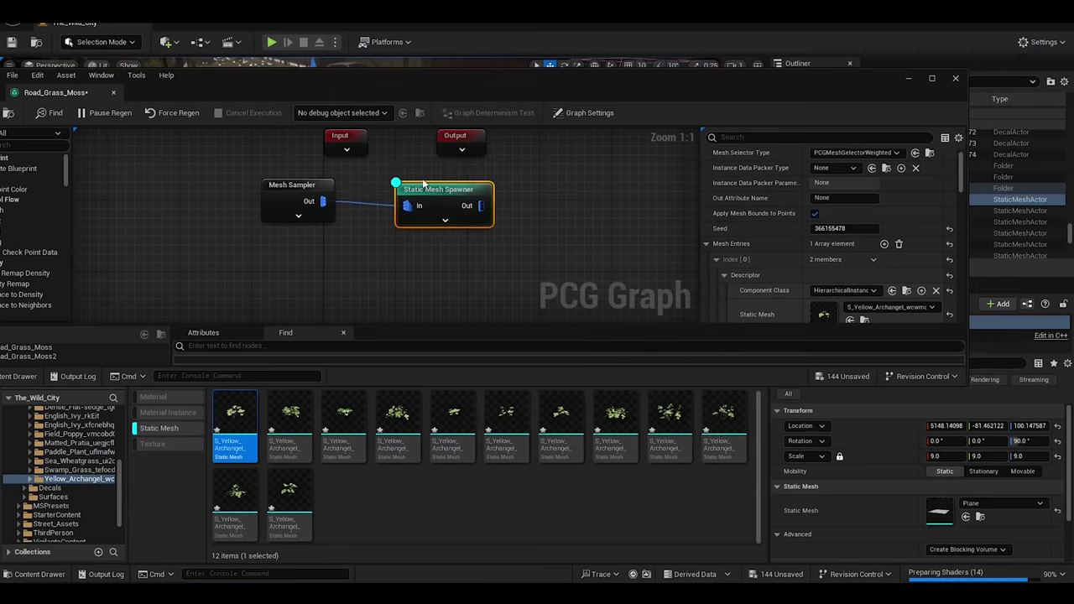
drag(453, 210, 432, 219)
ctrl+click(272, 193)
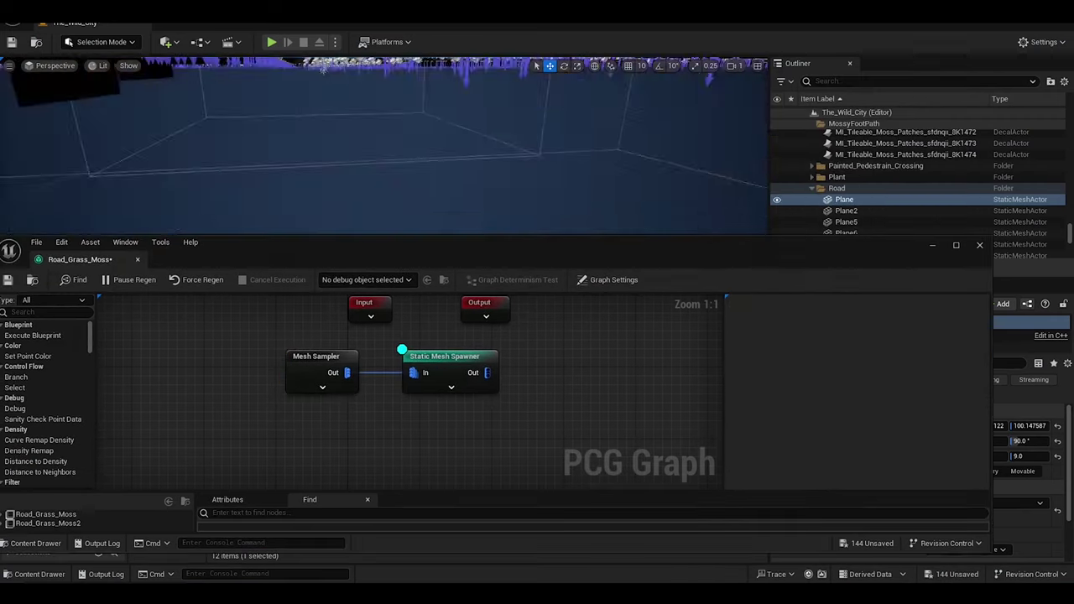
right_drag(433, 237, 378, 170)
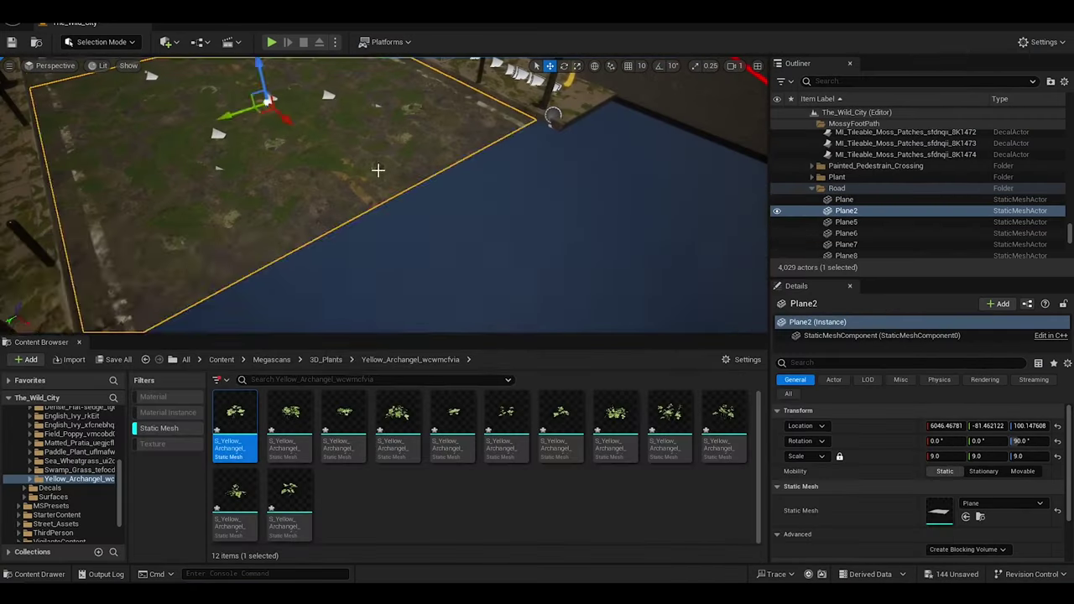
Select road plane Plane38 and frame it from above
click(688, 302)
key(f)
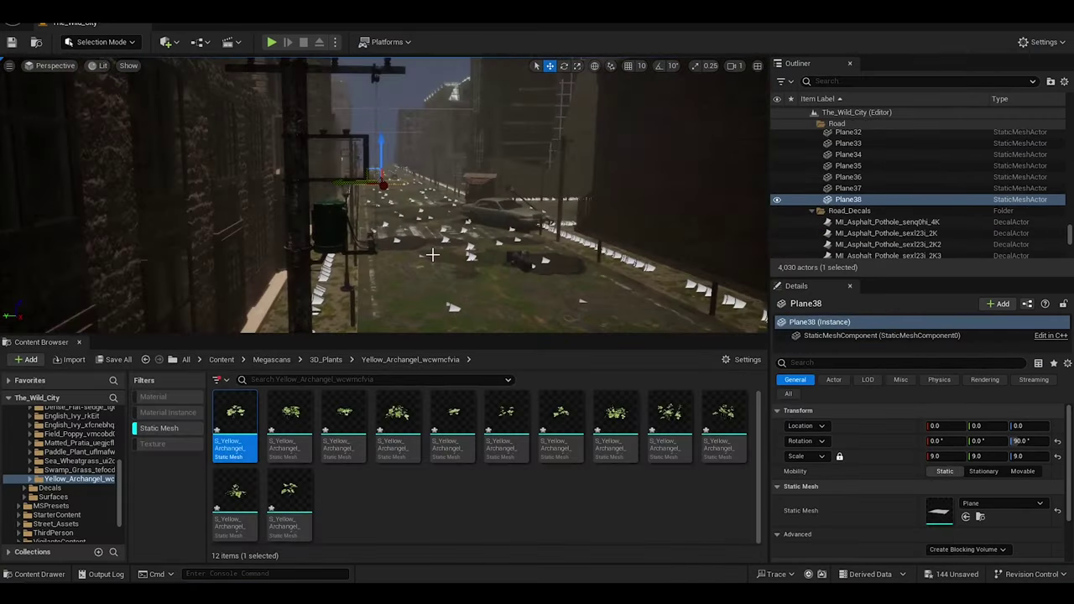
right_drag(385, 193, 436, 209)
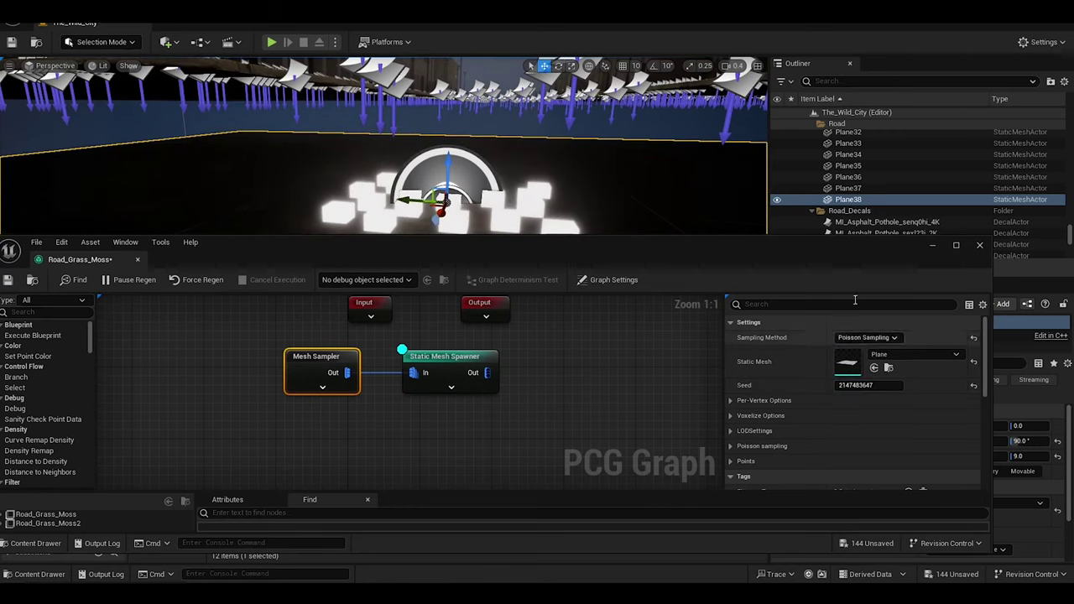
Set the Mesh Sampler's sampling method to Poisson Sampling for a denser plant spread
right_click(424, 357)
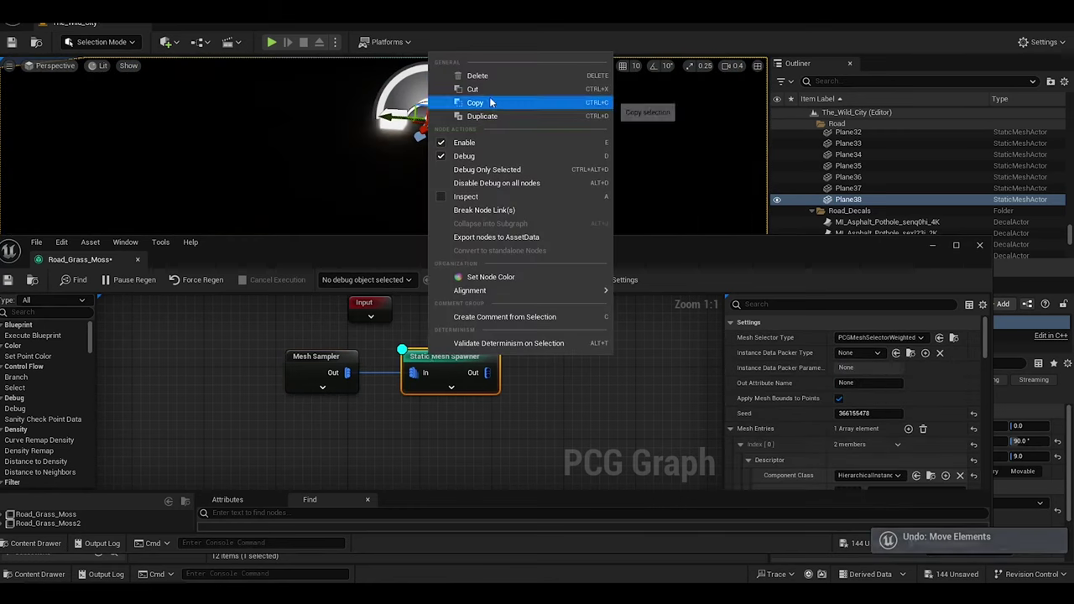
click(424, 356)
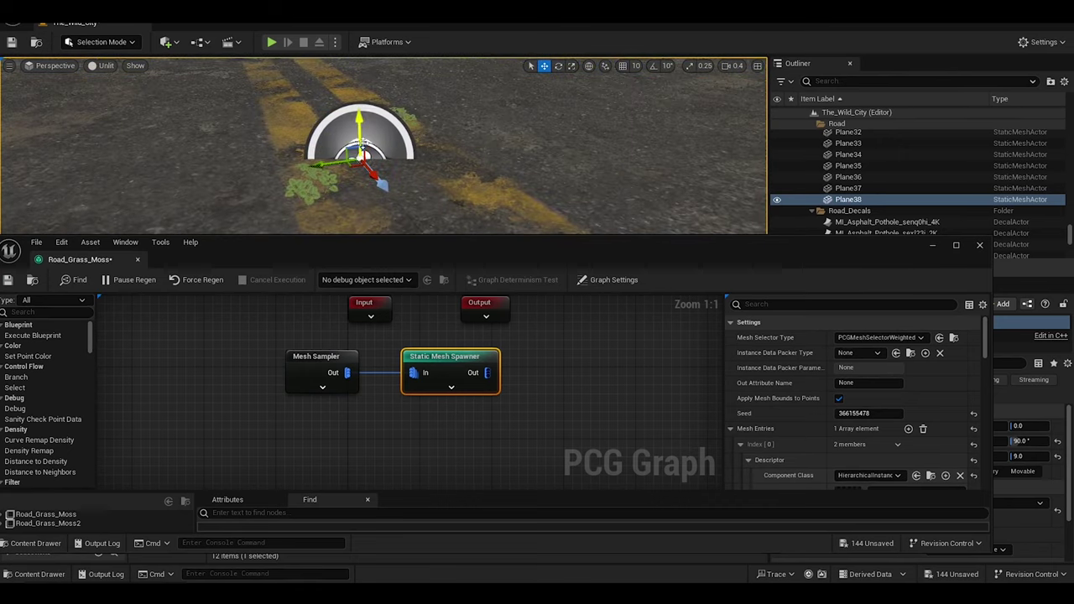
click(319, 356)
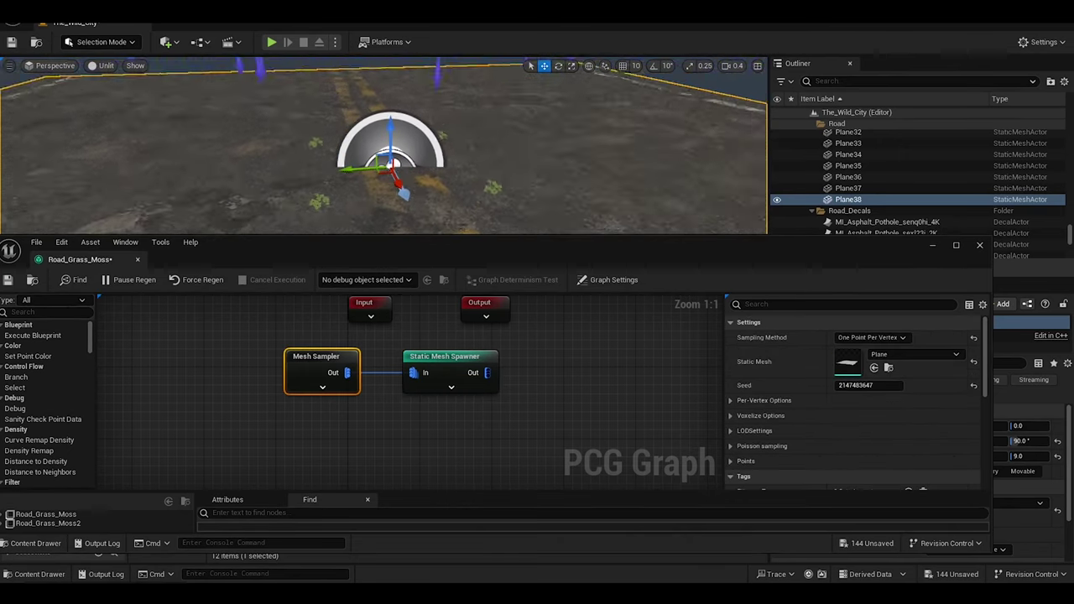
click(868, 337)
click(839, 371)
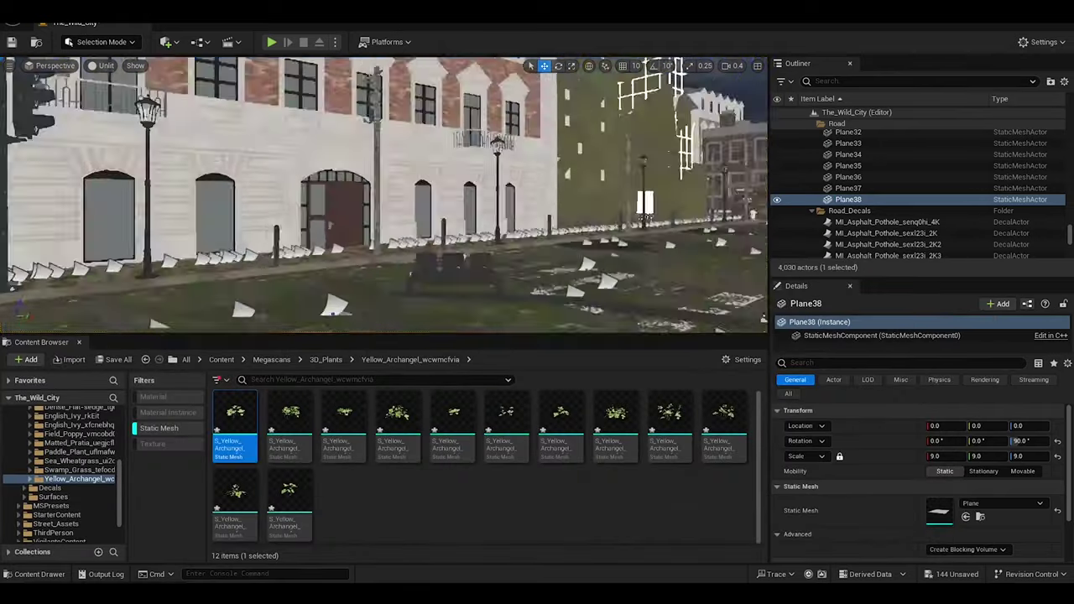
scroll(1004, 161, up, 15)
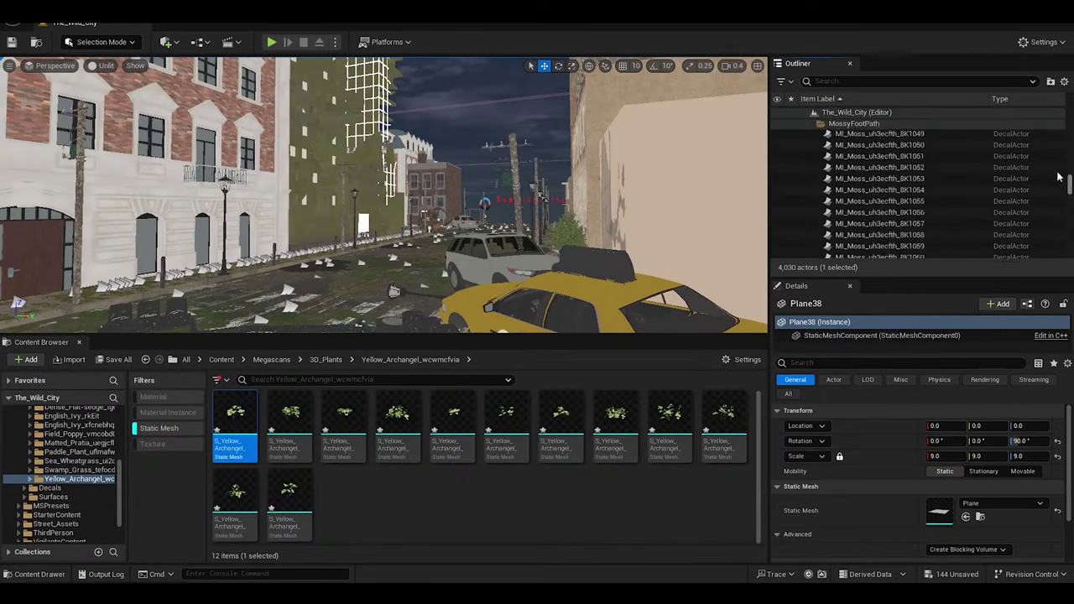
scroll(998, 194, down, 10)
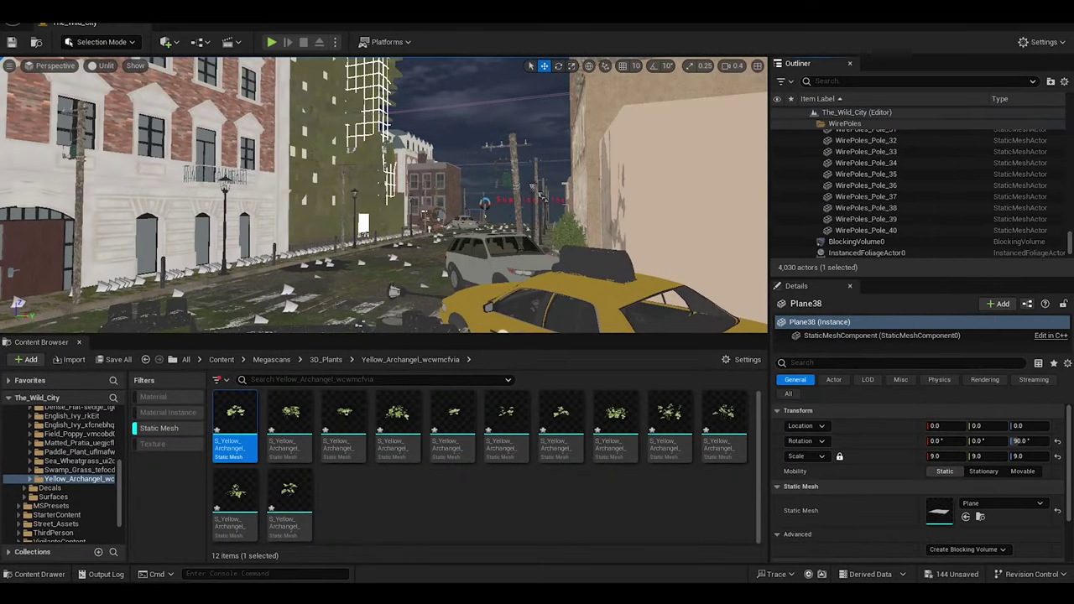
key(f)
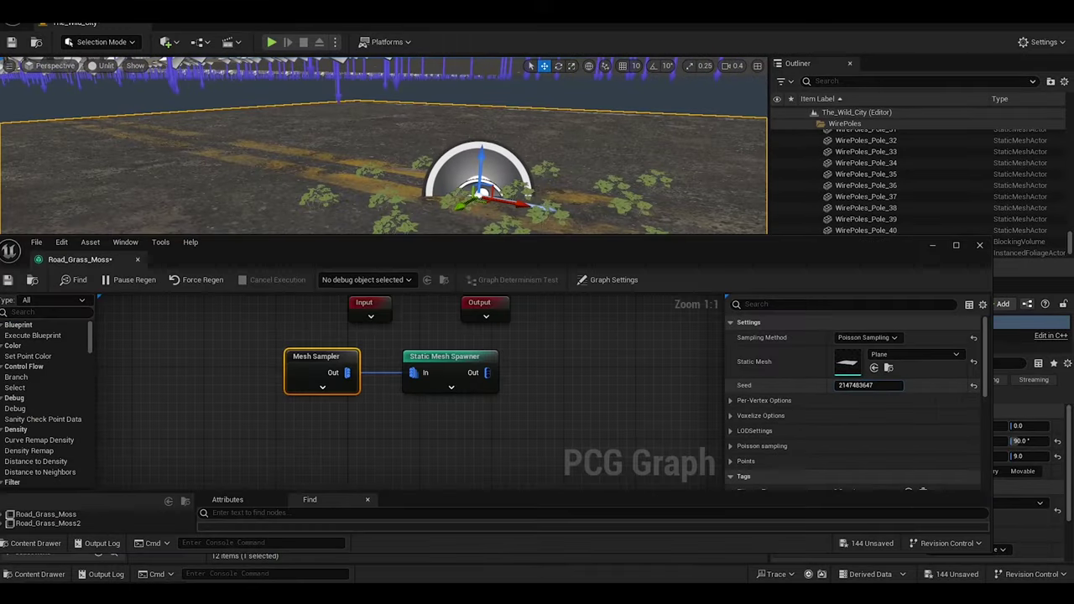
Enable Nanite support on the Plane mesh in its Static Mesh Editor
click(914, 354)
click(894, 115)
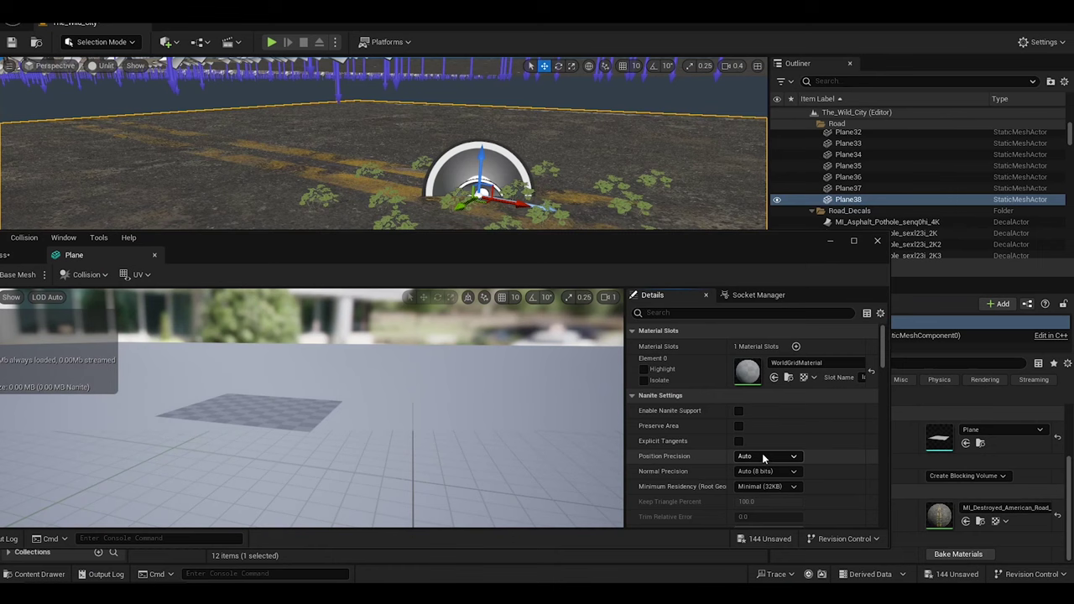
click(738, 410)
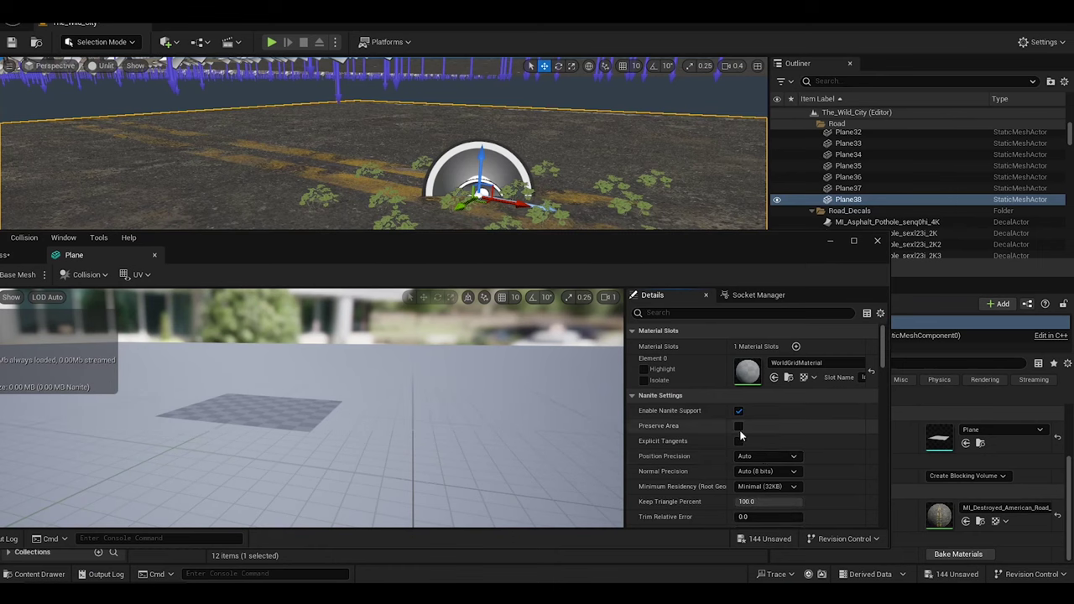
drag(879, 343, 880, 414)
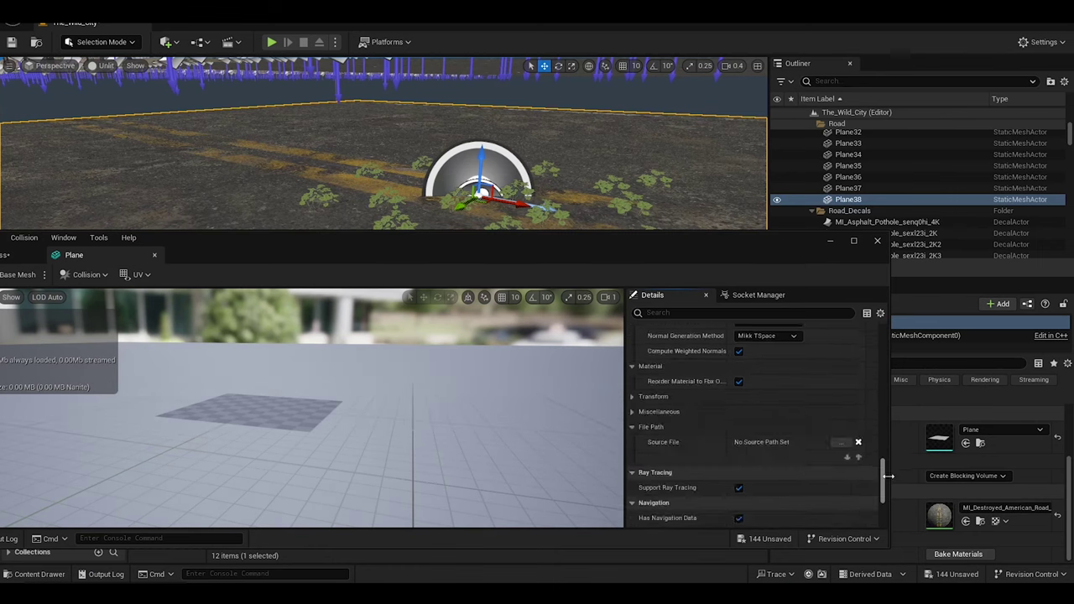
drag(879, 414, 886, 498)
click(877, 240)
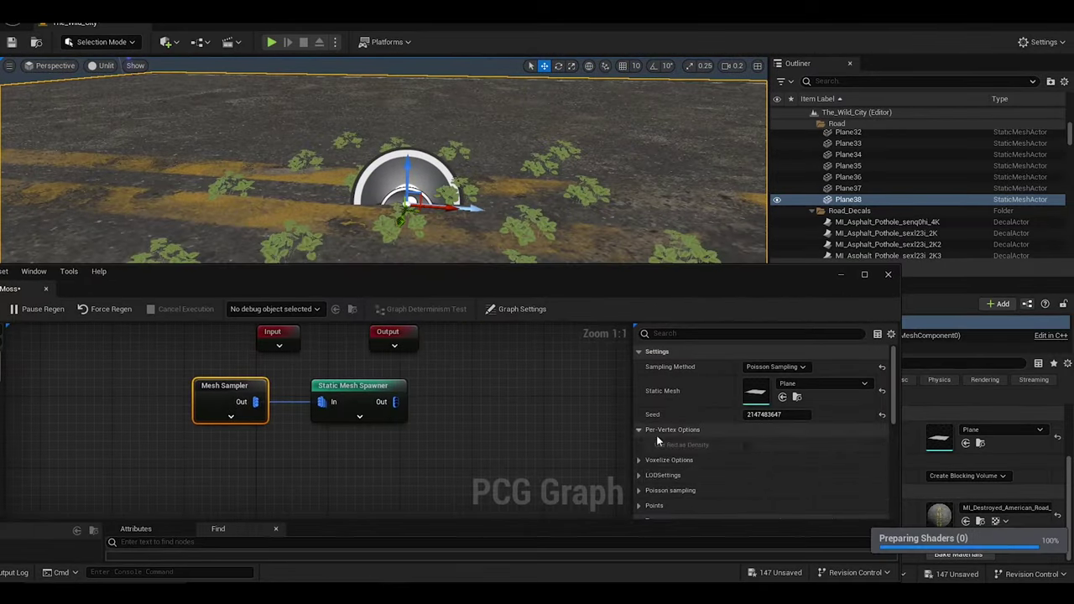
Turn on voxelizing in the Mesh Sampler and adjust its voxel size
scroll(656, 435, down, 1)
click(669, 416)
click(747, 431)
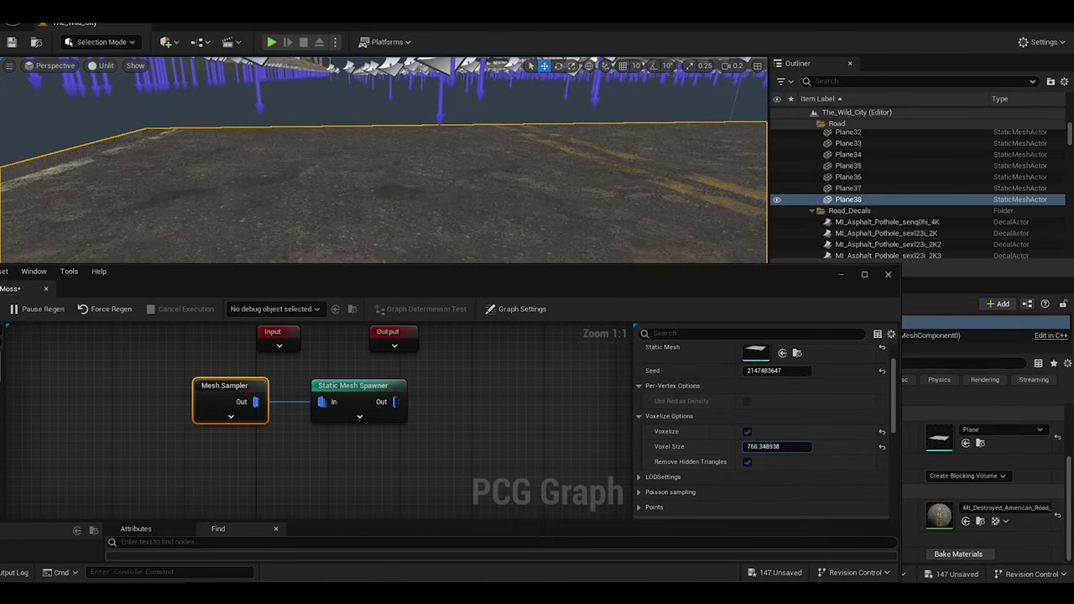
drag(763, 459, 240, 226)
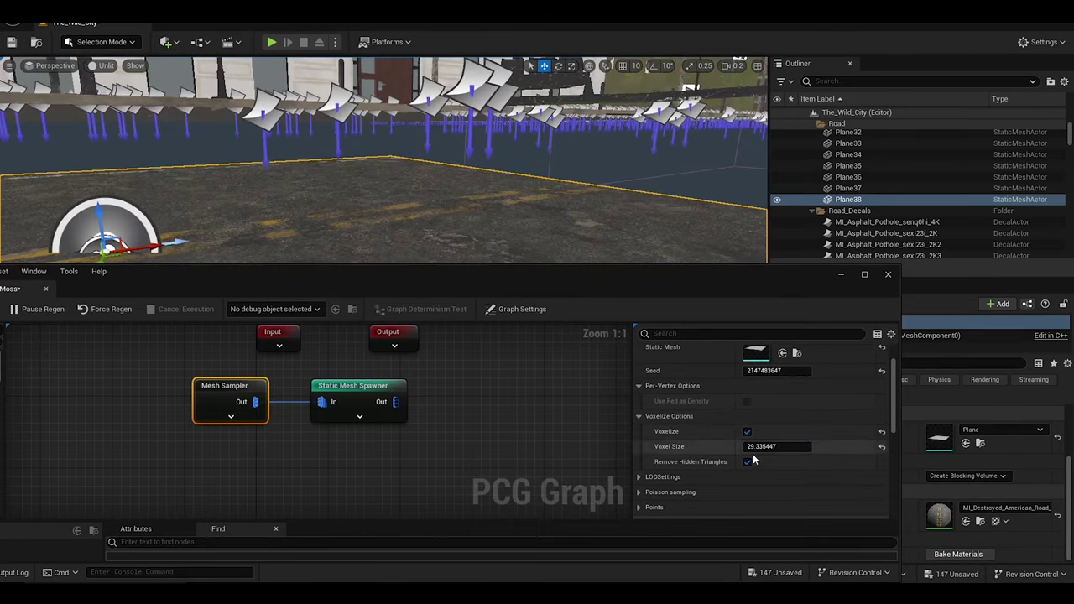
key(f)
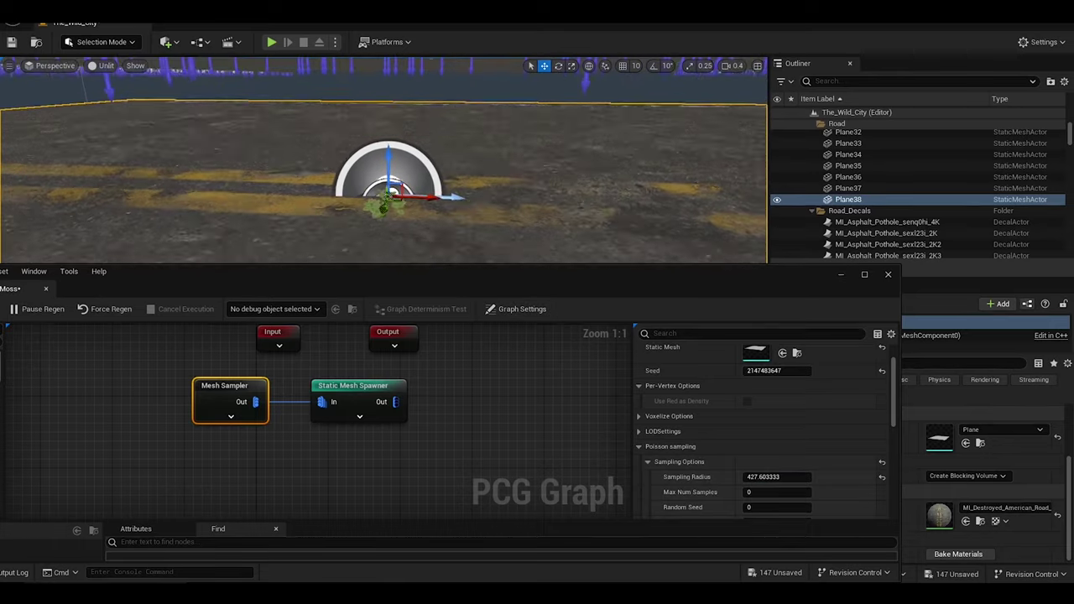
scroll(712, 453, down, 5)
scroll(712, 469, down, 3)
scroll(712, 468, up, 2)
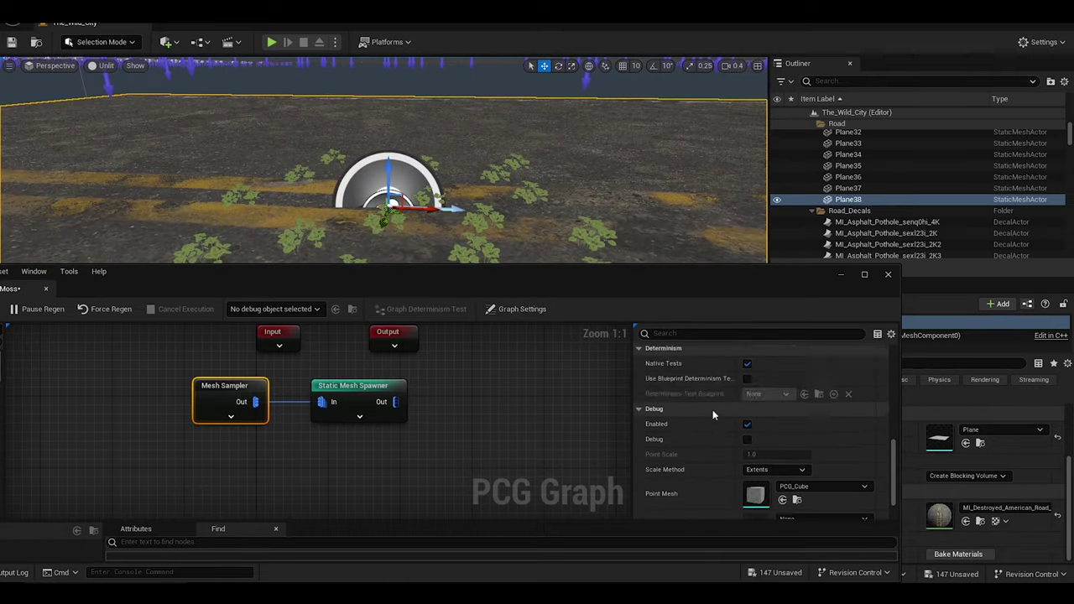
scroll(712, 469, up, 2)
scroll(712, 469, up, 2)
drag(759, 394, 738, 394)
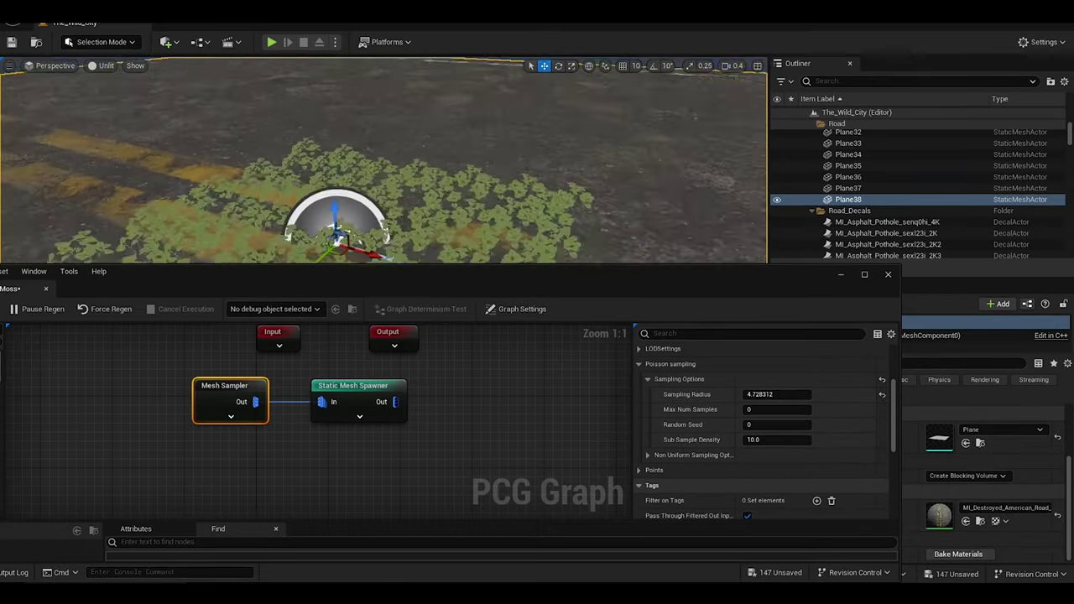
drag(587, 274, 522, 380)
right_drag(622, 318, 622, 268)
key(f)
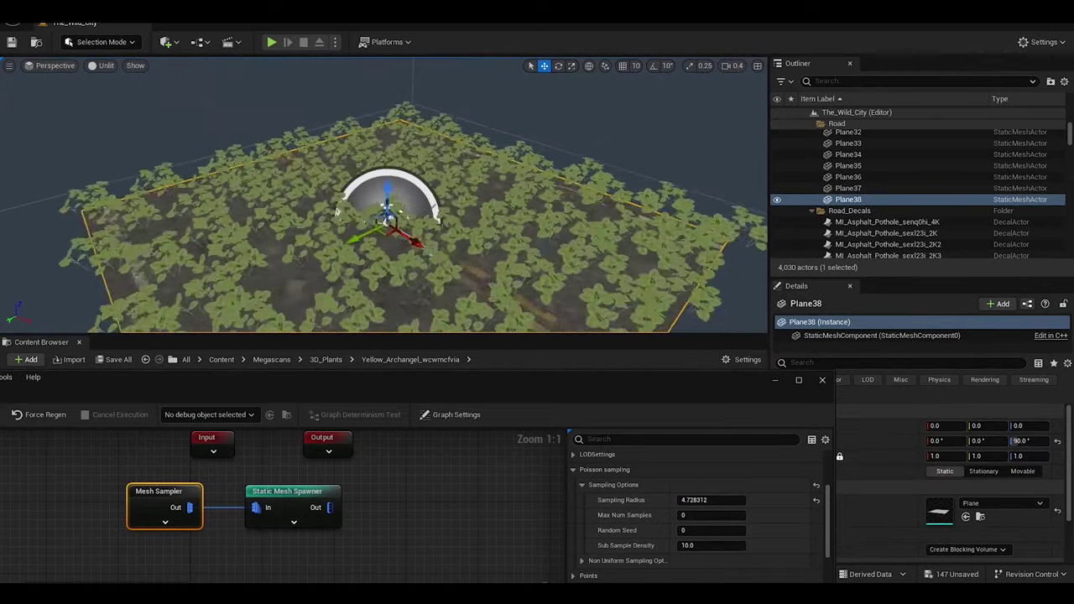
Set the Poisson Sampling Radius to 8.0 with Random Seed 1 and inspect the plants
drag(690, 499, 738, 499)
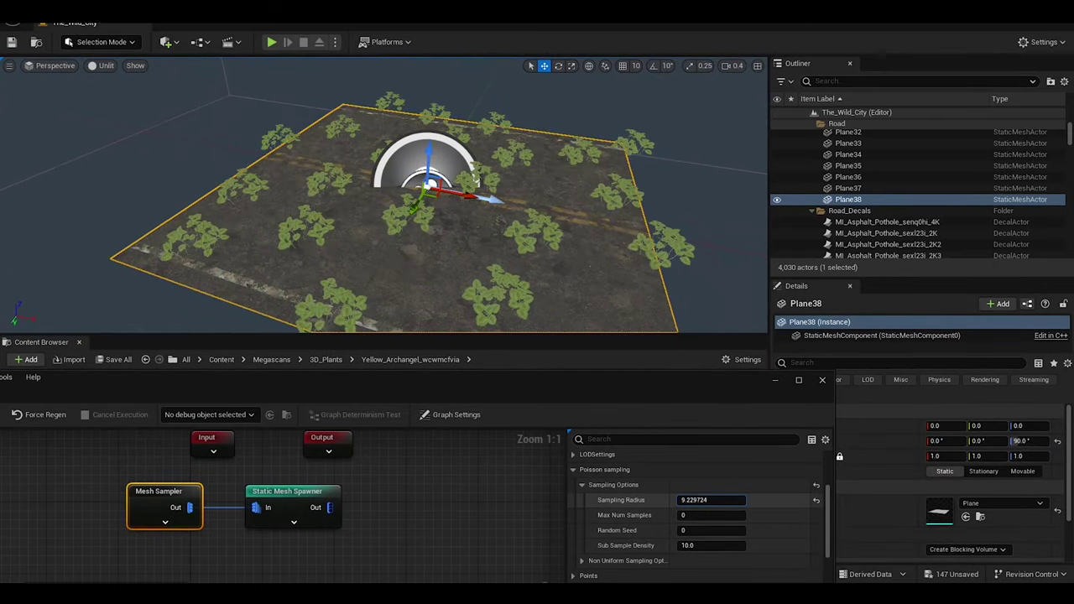
mouse_move(738, 499)
mouse_down()
mouse_move(713, 499)
mouse_move(735, 532)
mouse_up()
key(Return)
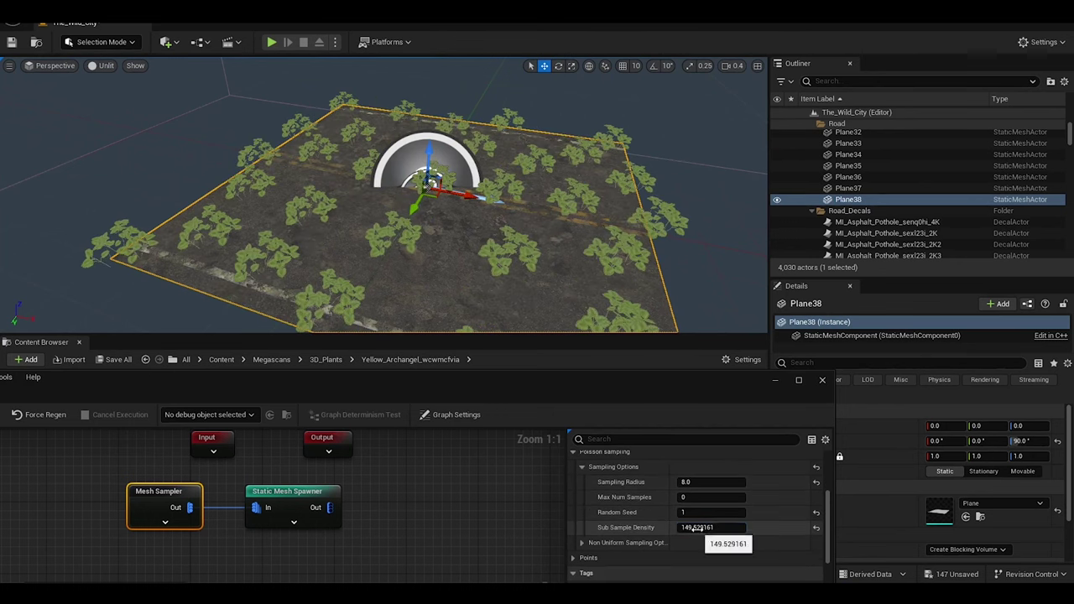
right_drag(637, 277, 537, 251)
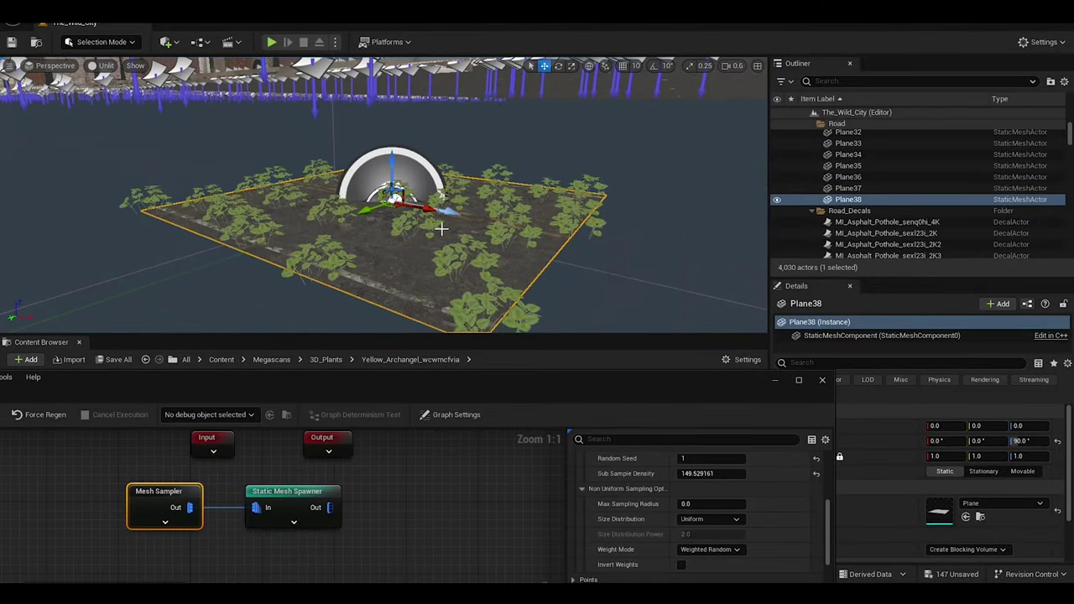
right_drag(440, 229, 453, 243)
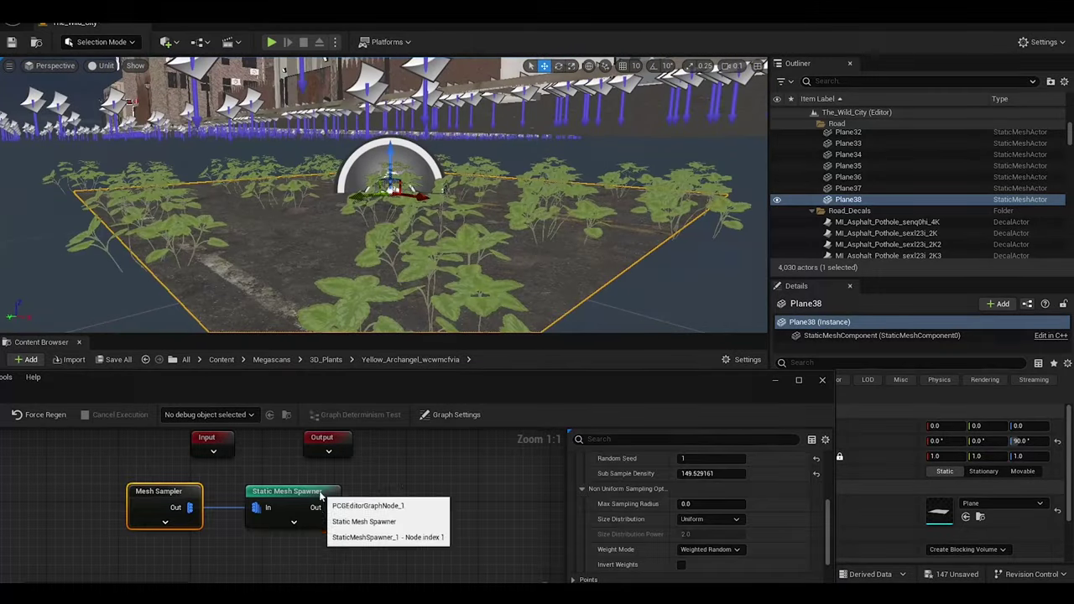
Insert a Transform Points node between Mesh Sampler and Static Mesh Spawner, aligned in a row
drag(320, 496, 529, 496)
right_click(275, 534)
text(tran)
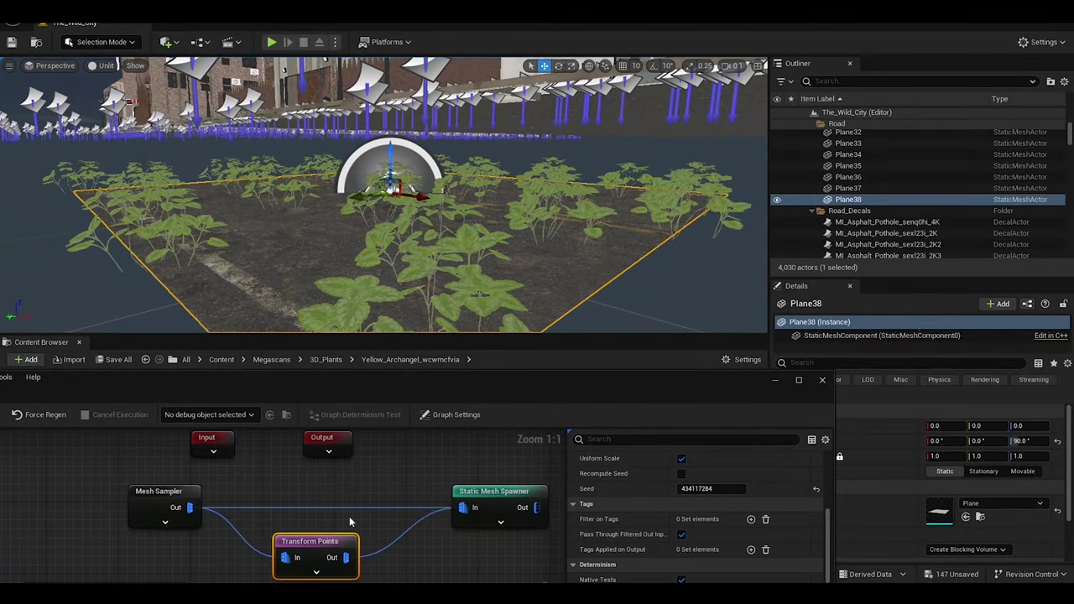
key(ctrl+a)
key(q)
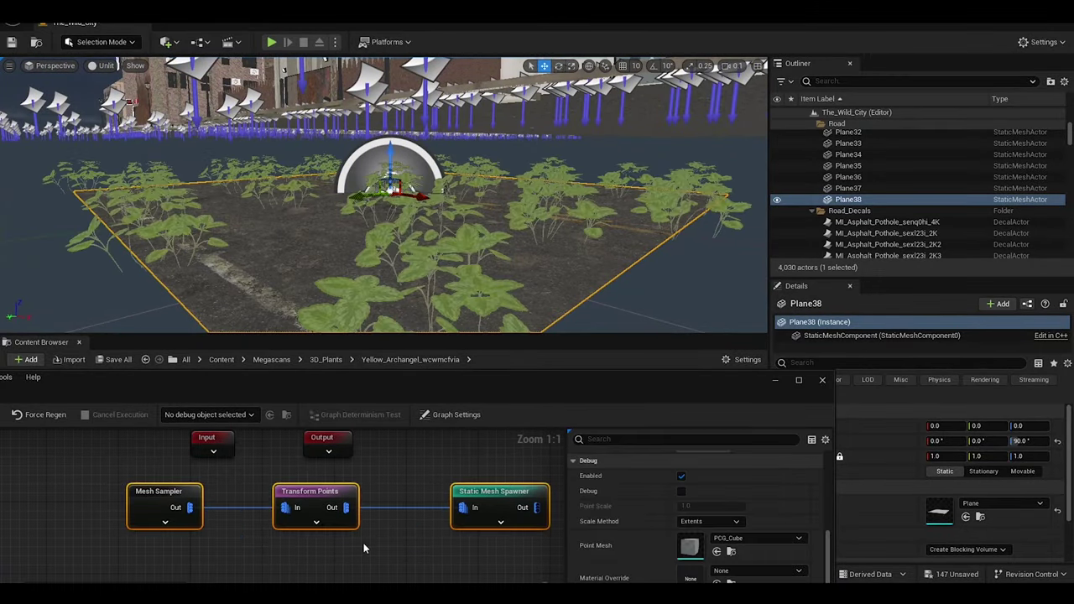
drag(333, 495, 286, 497)
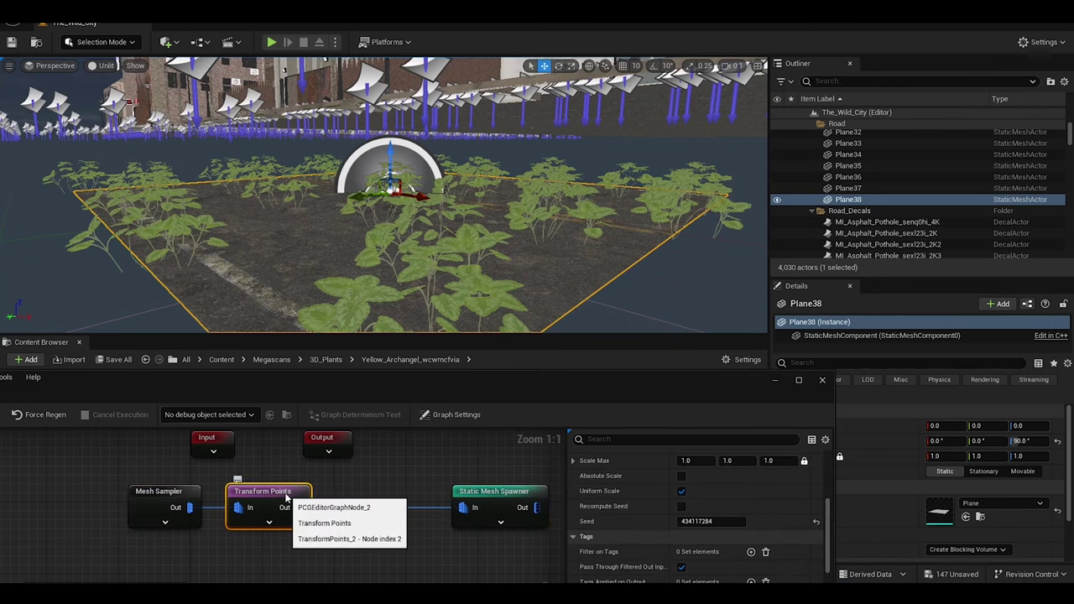
right_drag(286, 498, 305, 447)
Add Copy Points and Get Actor Data nodes to the graph
right_click(375, 496)
text(copy)
key(Return)
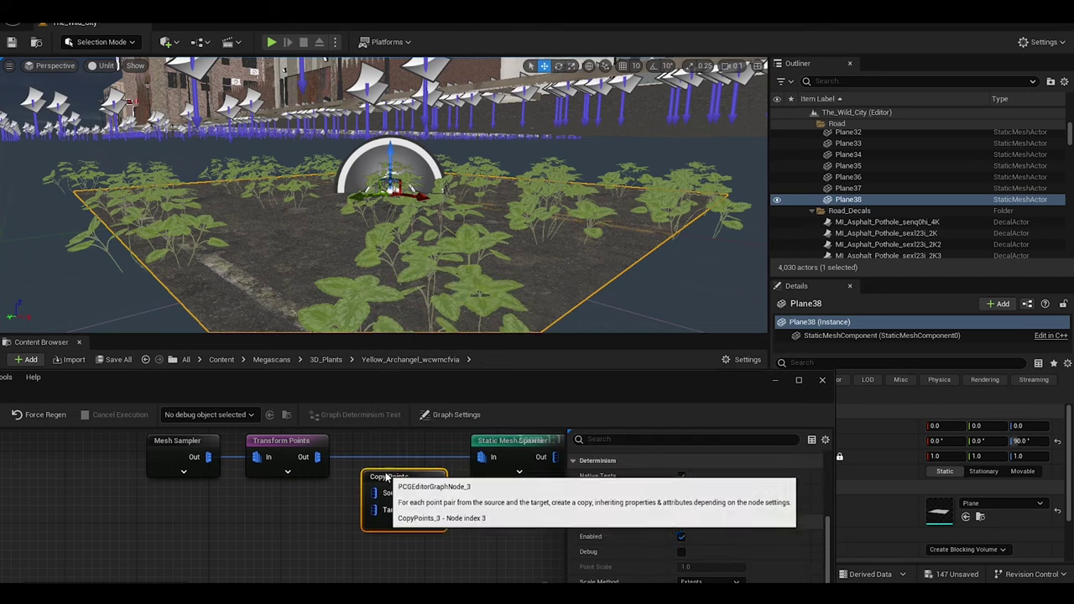
right_click(317, 534)
Set Get Actor Data's Actor Selection to By Tag with the tag Road_Moss
drag(638, 480, 638, 331)
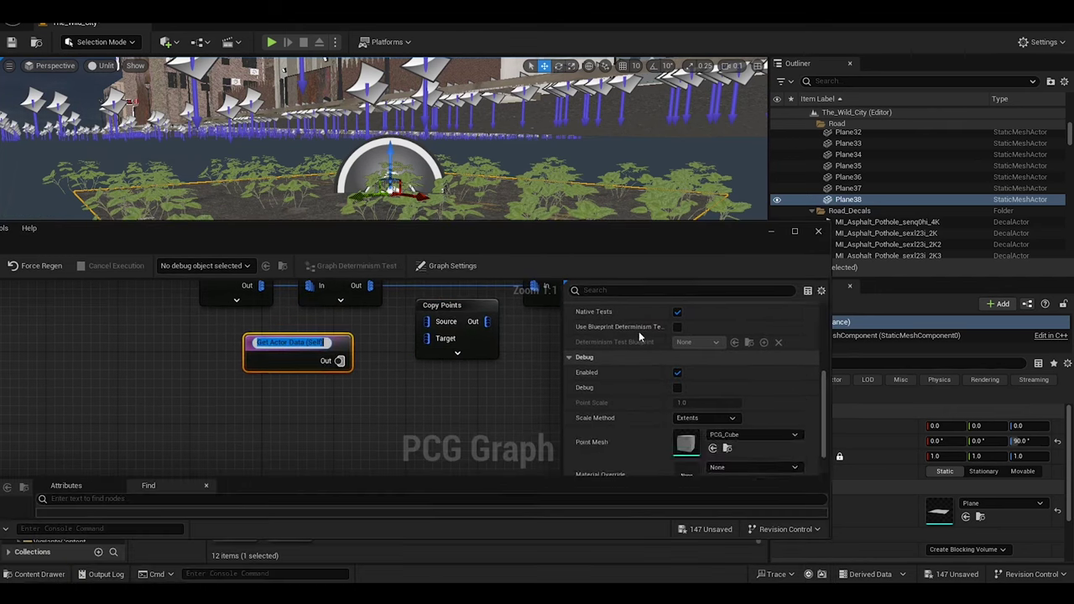
click(604, 296)
drag(825, 403, 828, 393)
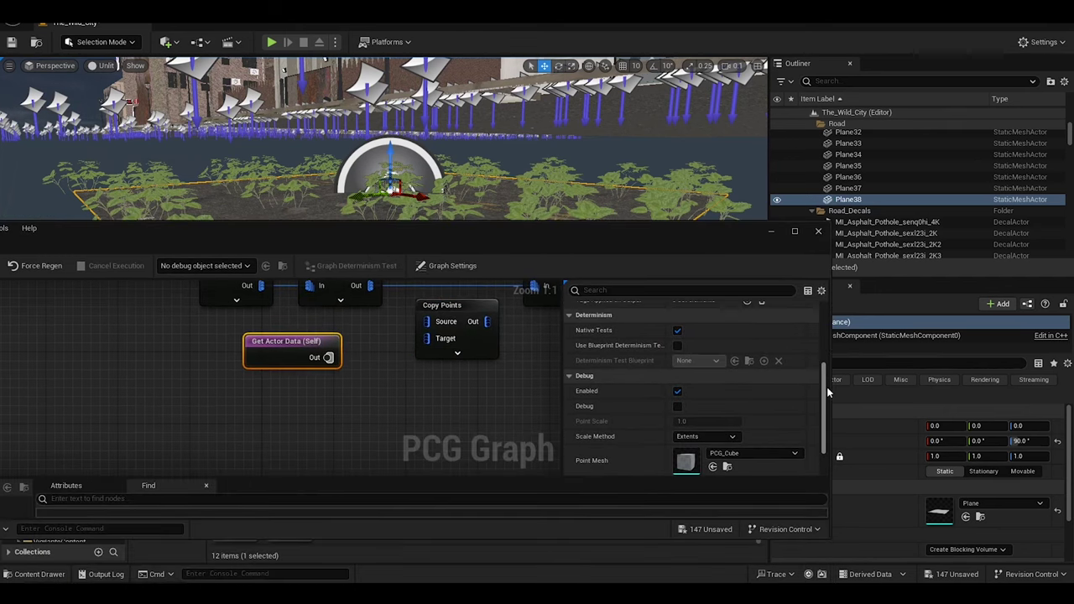
scroll(704, 360, up, 5)
click(705, 353)
click(729, 328)
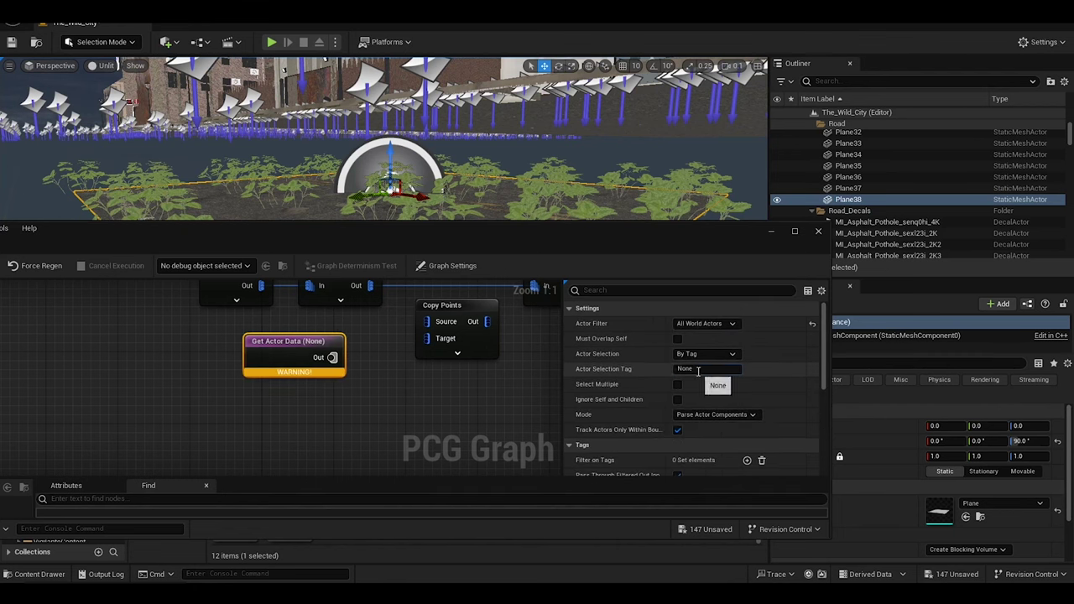
text(Road_Moss)
key(Return)
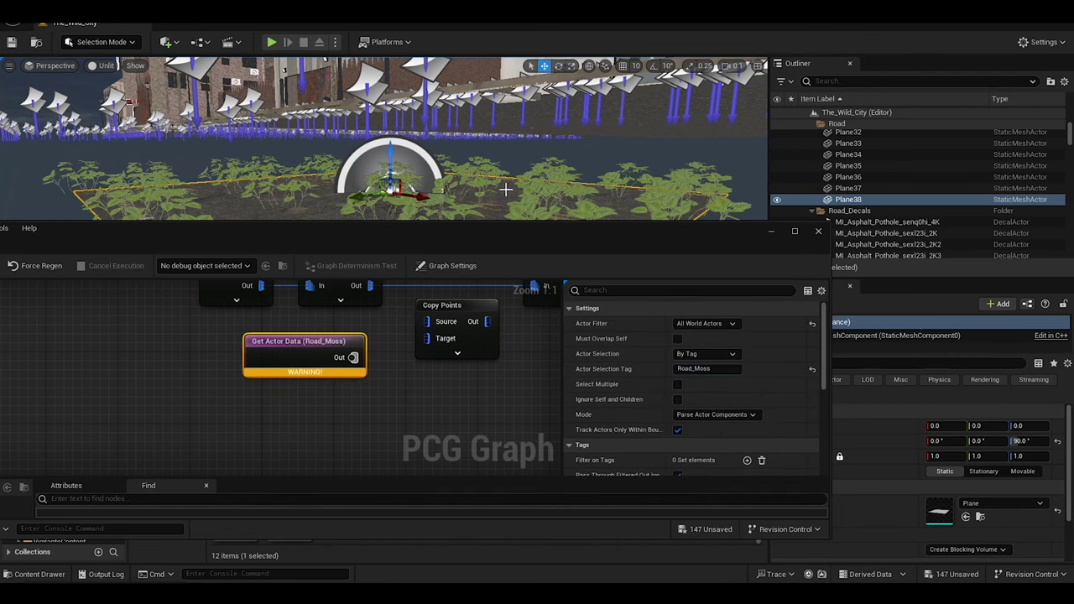
Add the Road_Moss actor tag to Plane38 and move on to Plane37
text(tag)
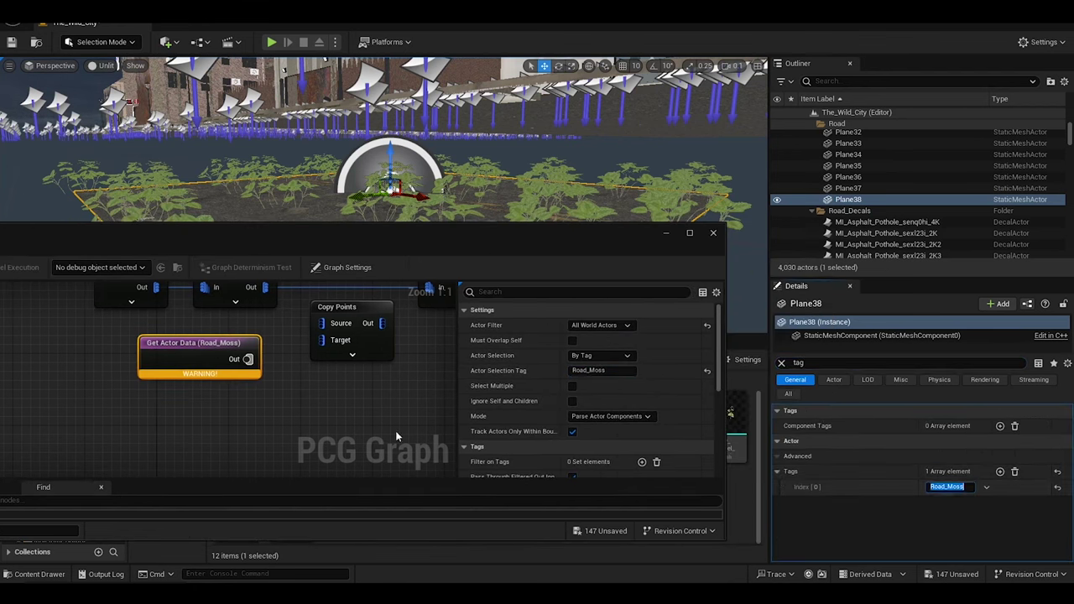
key(Return)
key(ctrl+z)
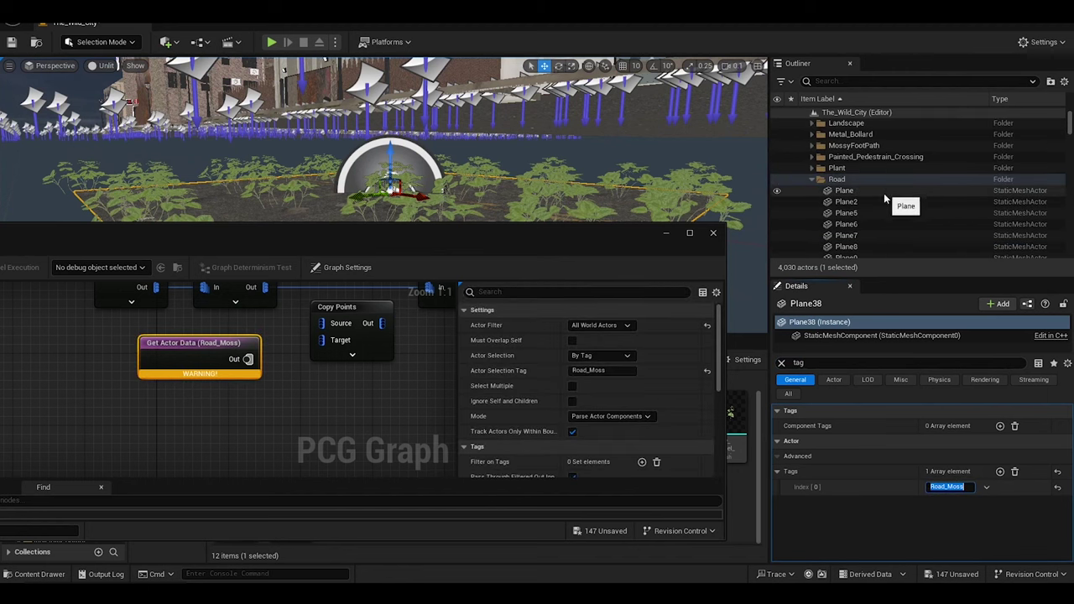
key(ctrl+z)
Undo back through the tag and graph edits until the To Point node returns
key(ctrl+z)
key(ctrl+z)
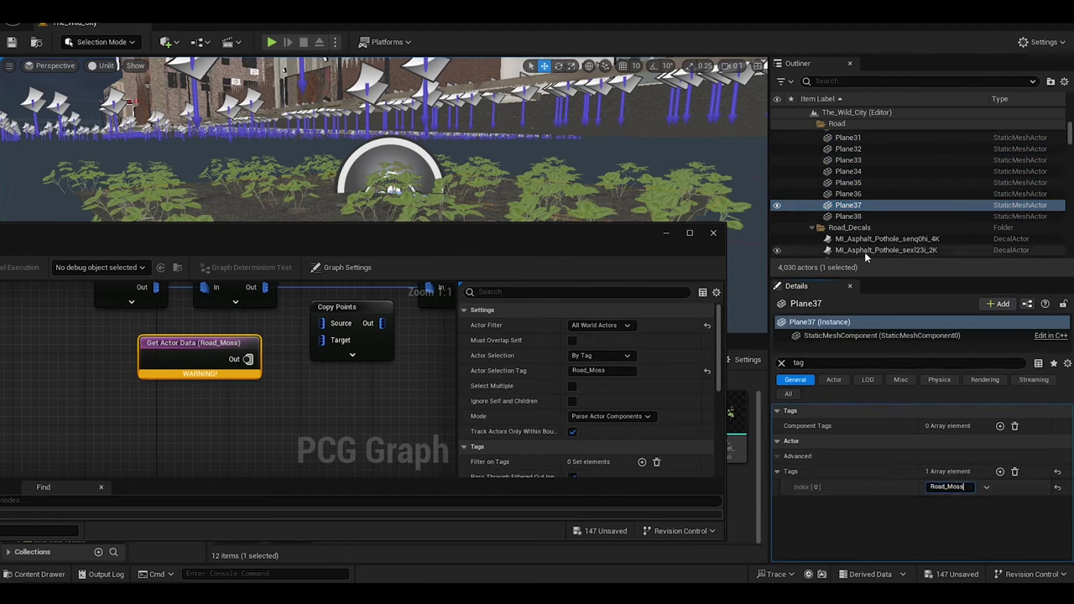
key(ctrl+z)
key(ctrl+z)
key(ctrl+z)
key(ctrl+z)
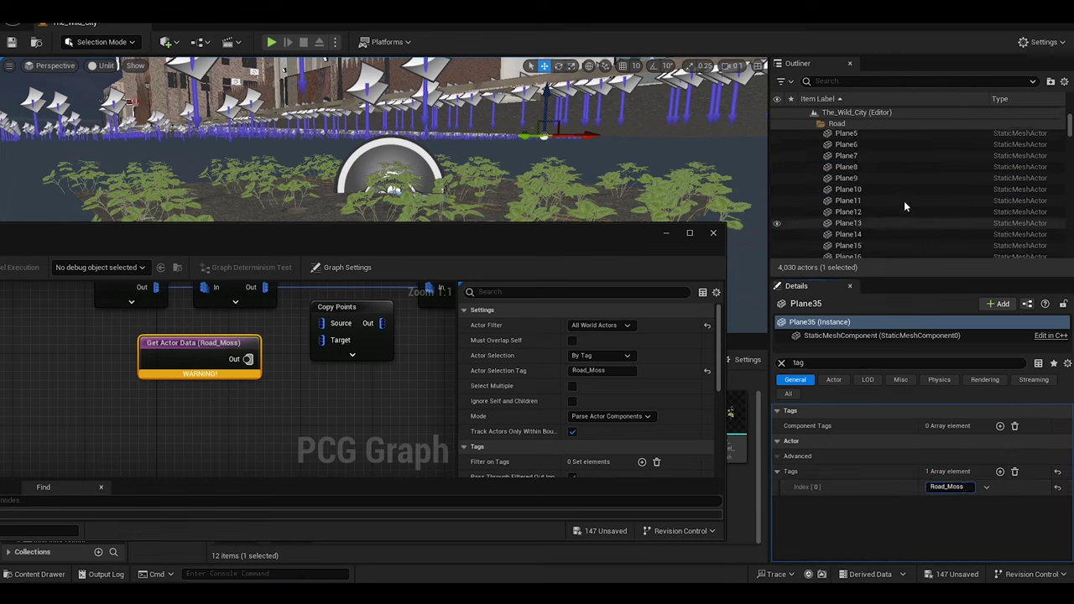
key(ctrl+z)
key(ctrl+z)
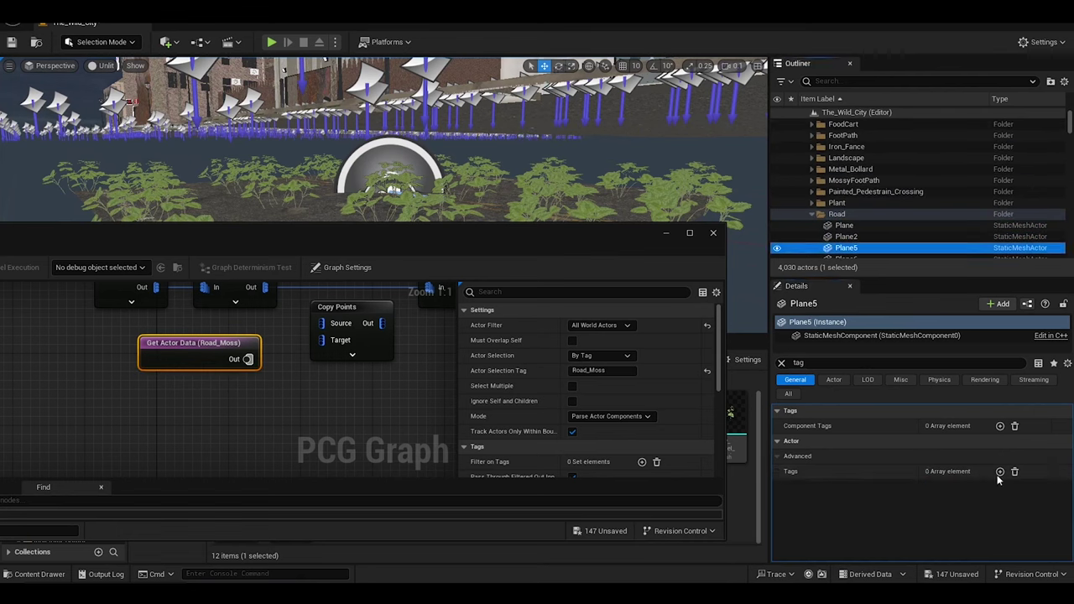
key(ctrl+z)
key(ctrl+z)
key(ctrl+z)
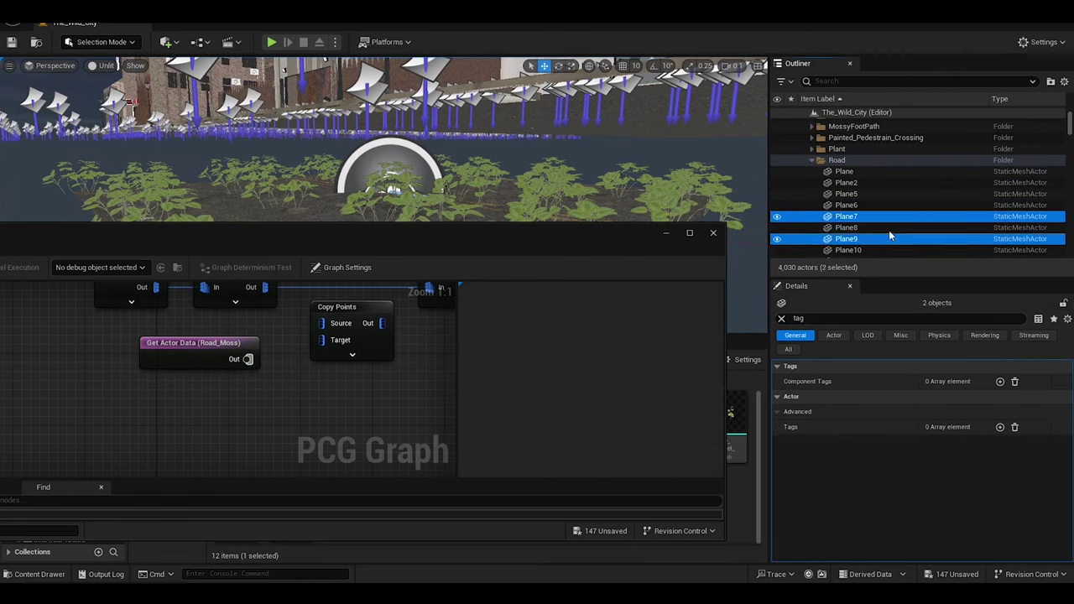
key(ctrl+z)
key(ctrl+z)
key(ctrl+z)
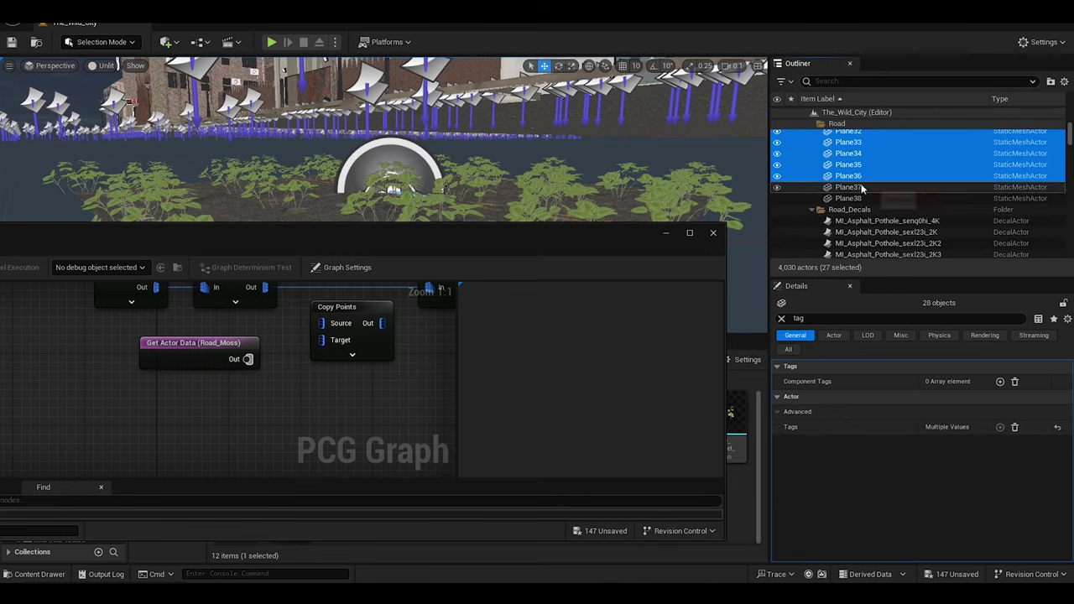
key(ctrl+z)
key(ctrl+z)
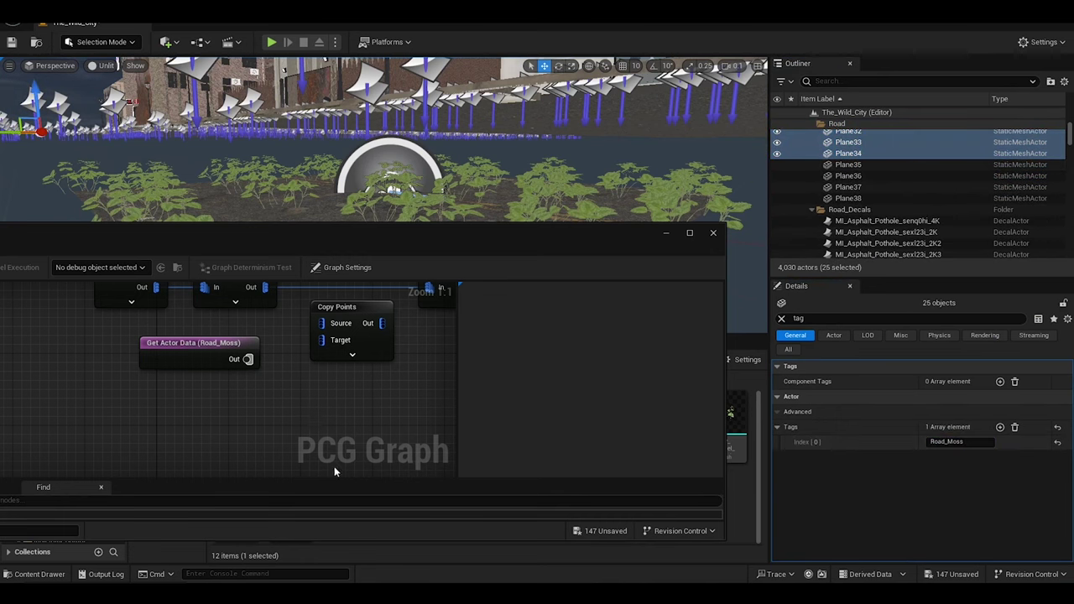
key(ctrl+z)
key(ctrl+z)
key(ctrl+z)
key(ctrl+z)
key(ctrl+z)
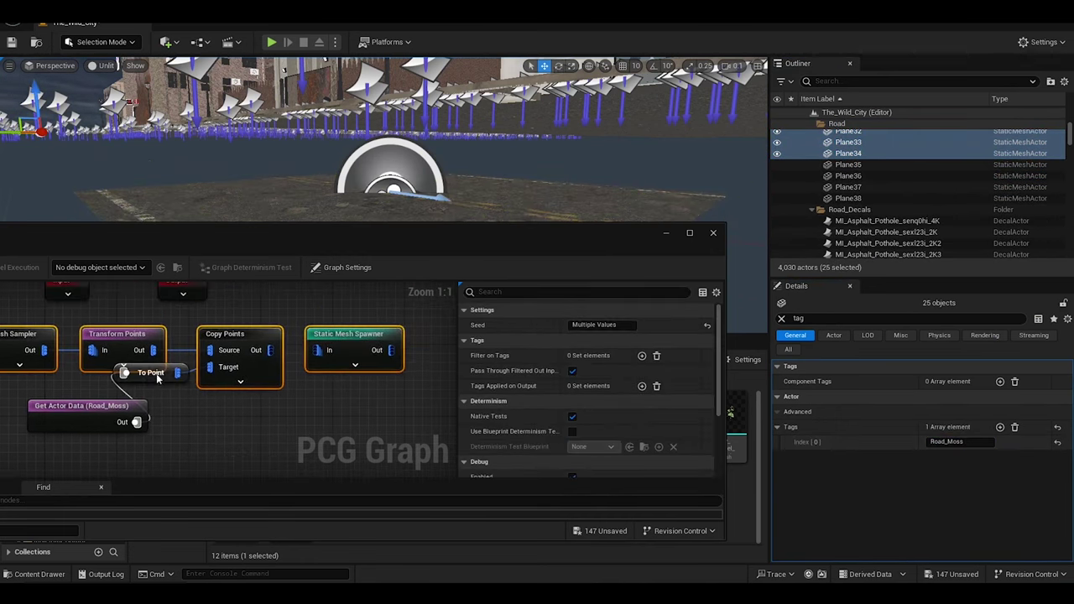
key(ctrl+z)
key(ctrl+z)
click(215, 419)
right_drag(331, 162, 399, 118)
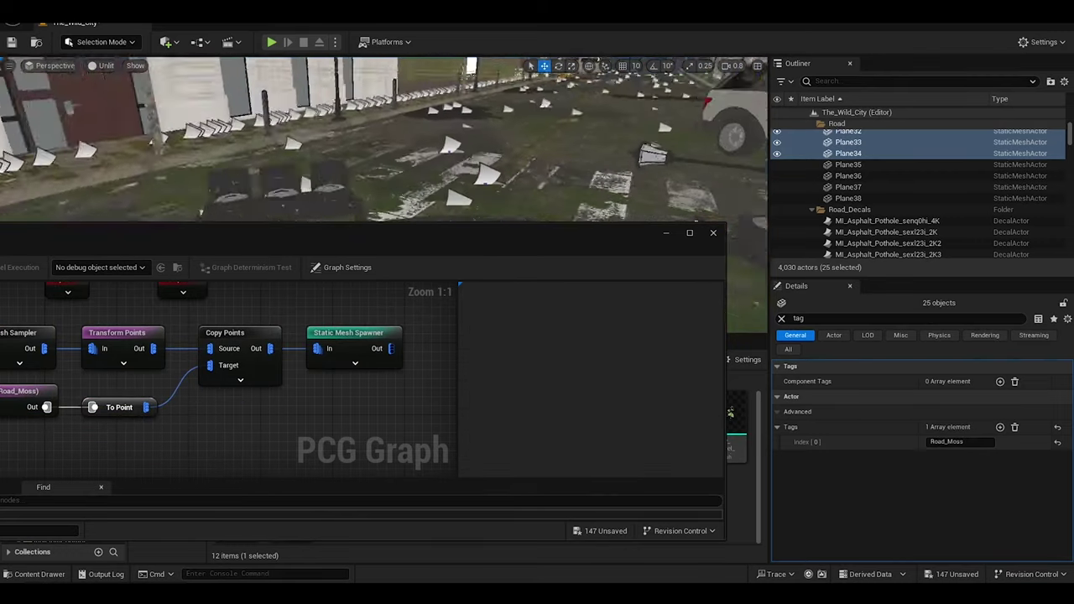
click(239, 352)
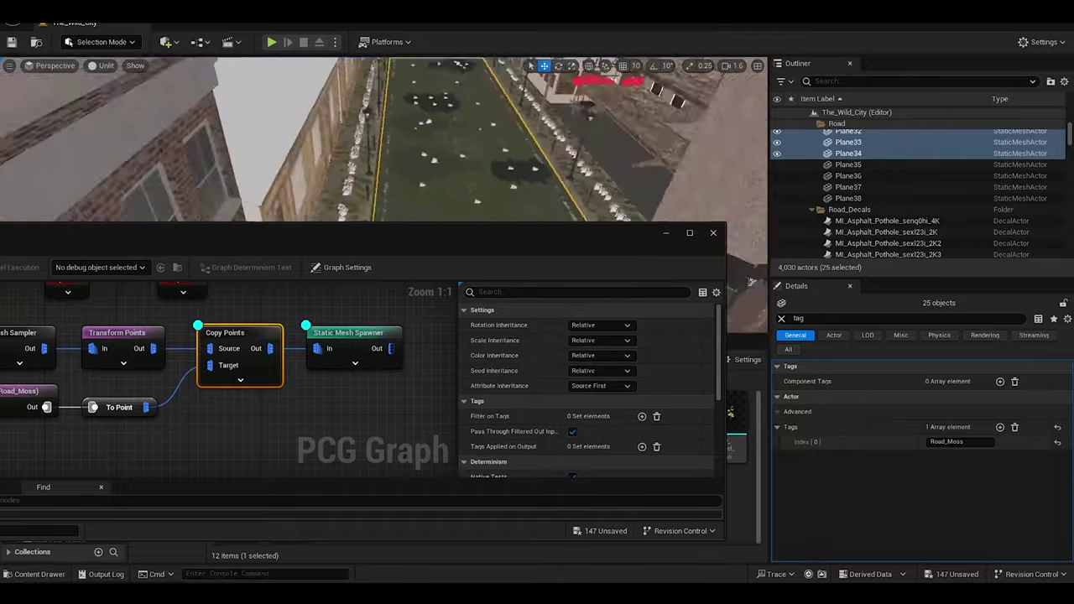
click(348, 333)
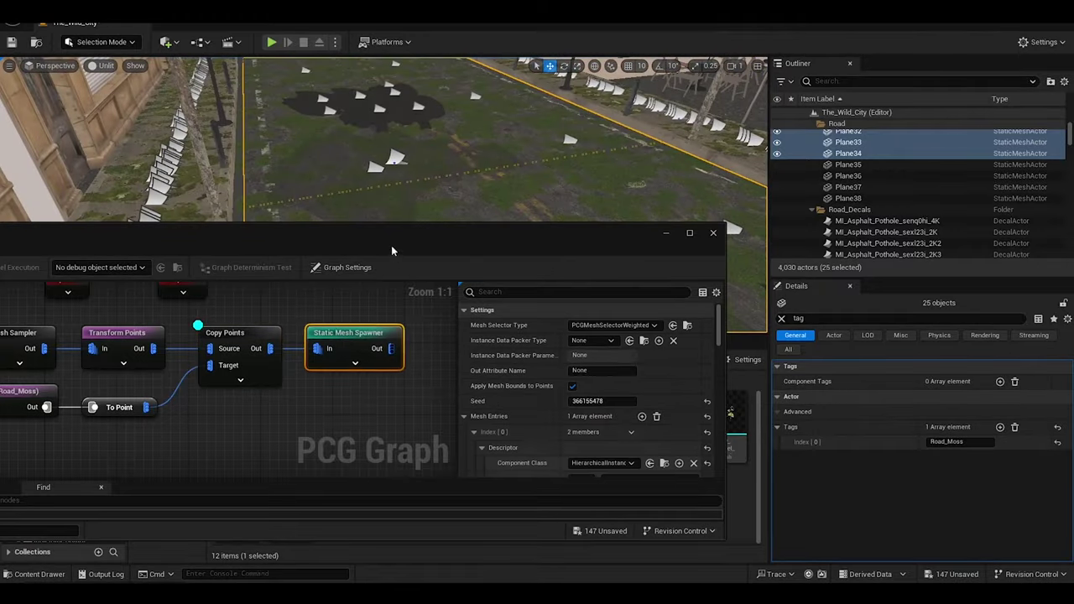
drag(391, 239, 416, 389)
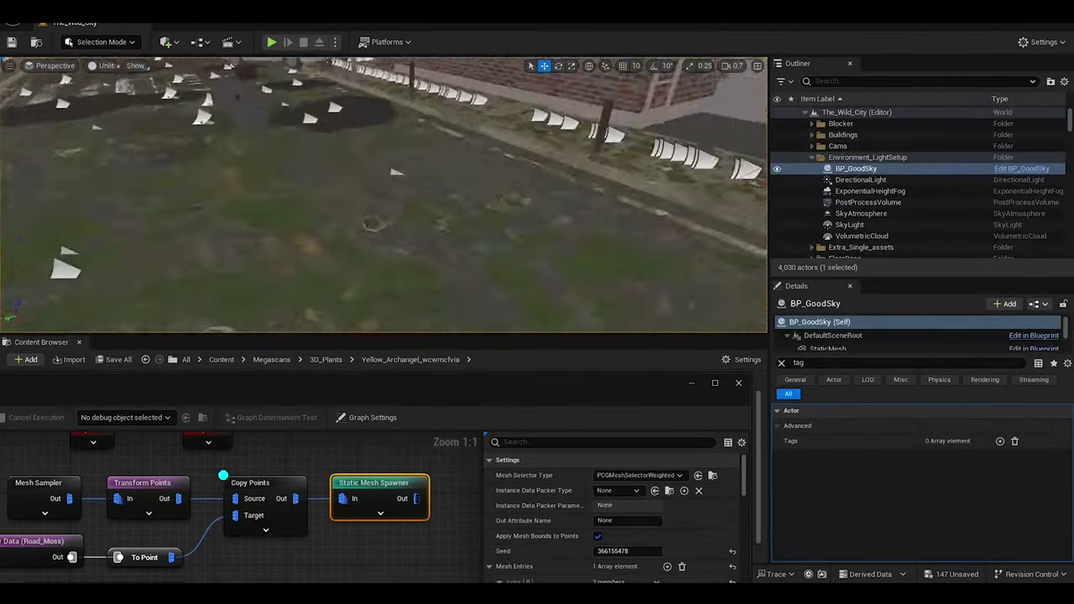
right_drag(84, 512, 191, 502)
click(369, 495)
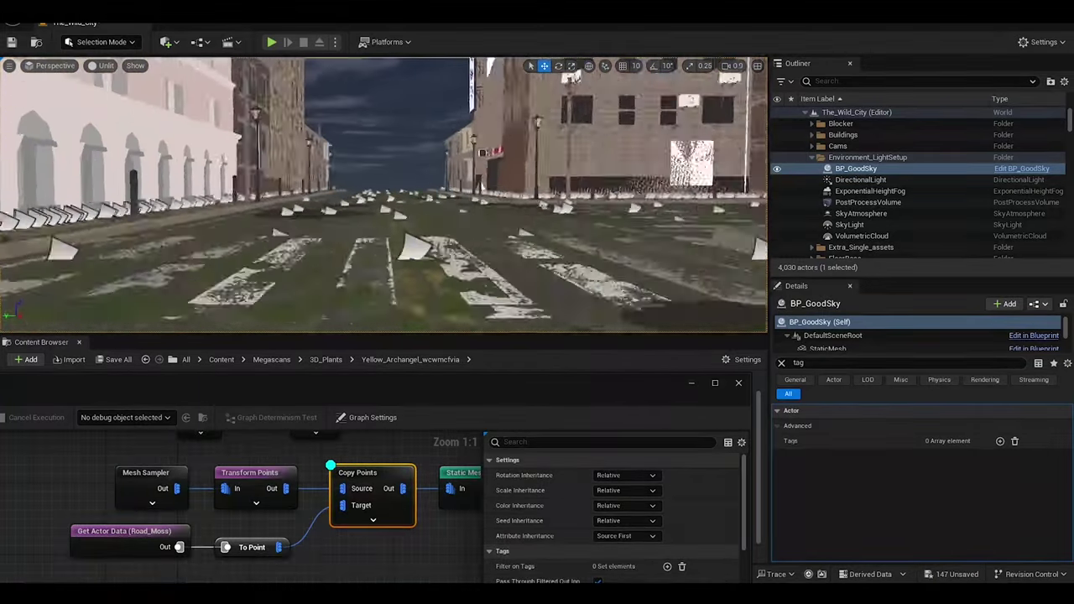
key(f)
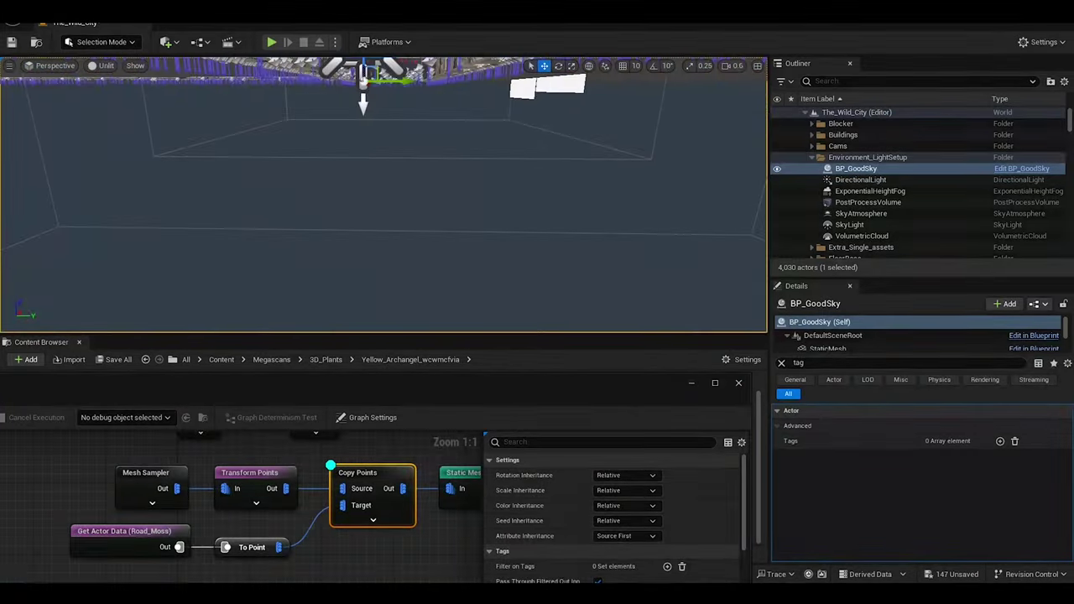
drag(504, 383, 531, 283)
click(160, 431)
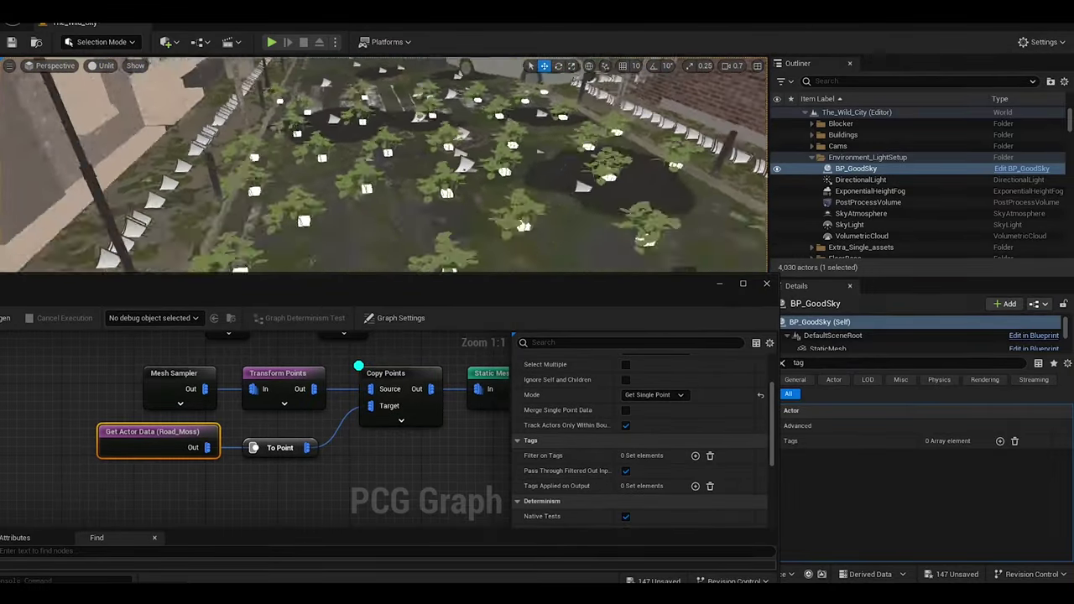
Set Get Actor Data's mode to Get Data from PCGComponent or Parse Components
scroll(838, 215, down, 10)
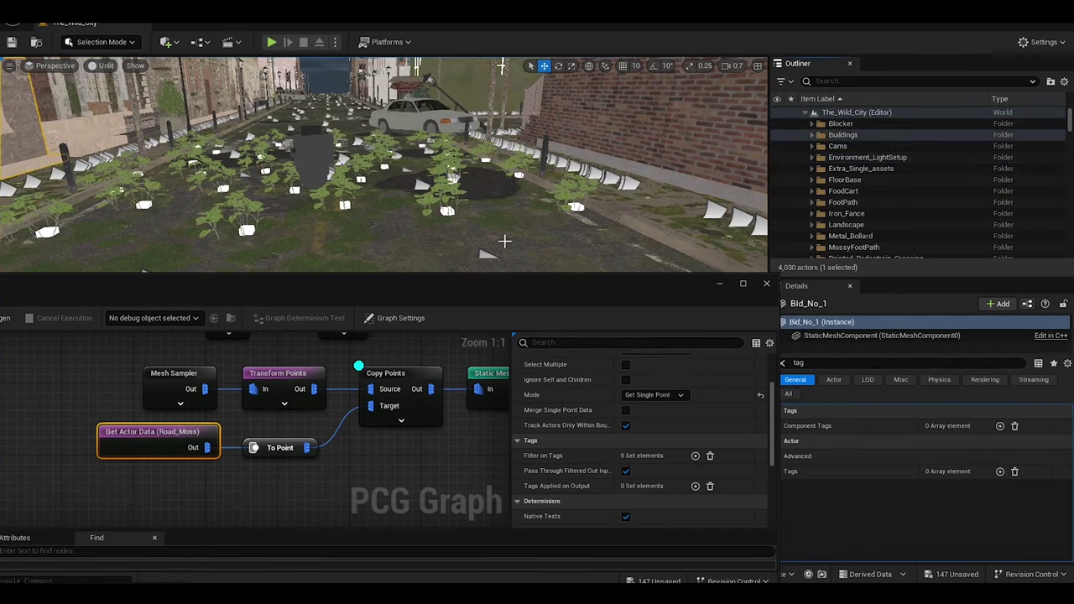
click(849, 233)
scroll(860, 210, down, 5)
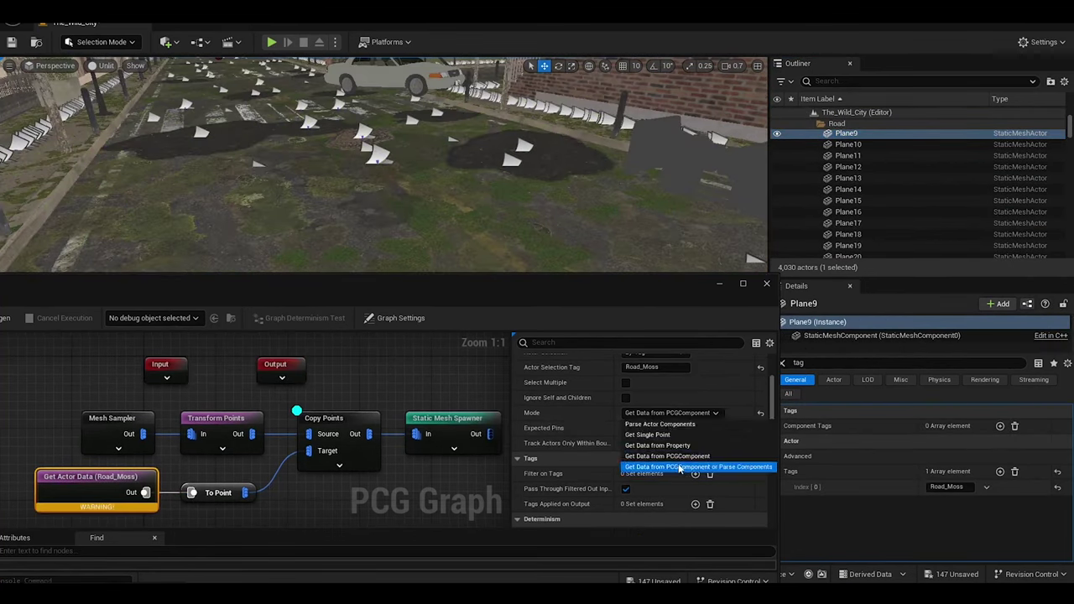
click(679, 468)
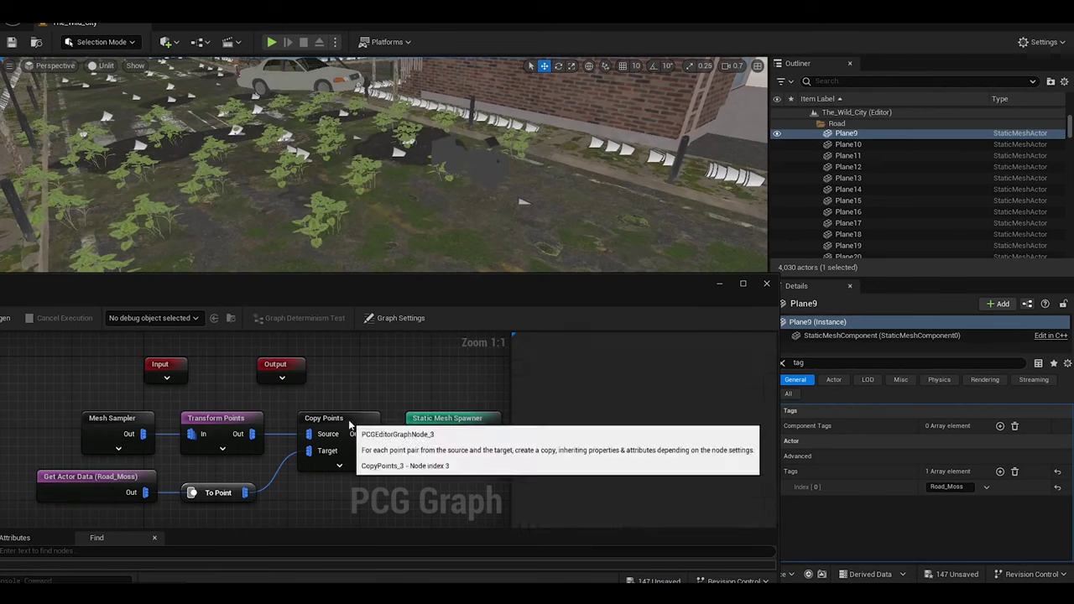
click(349, 425)
click(223, 426)
scroll(864, 227, up, 3)
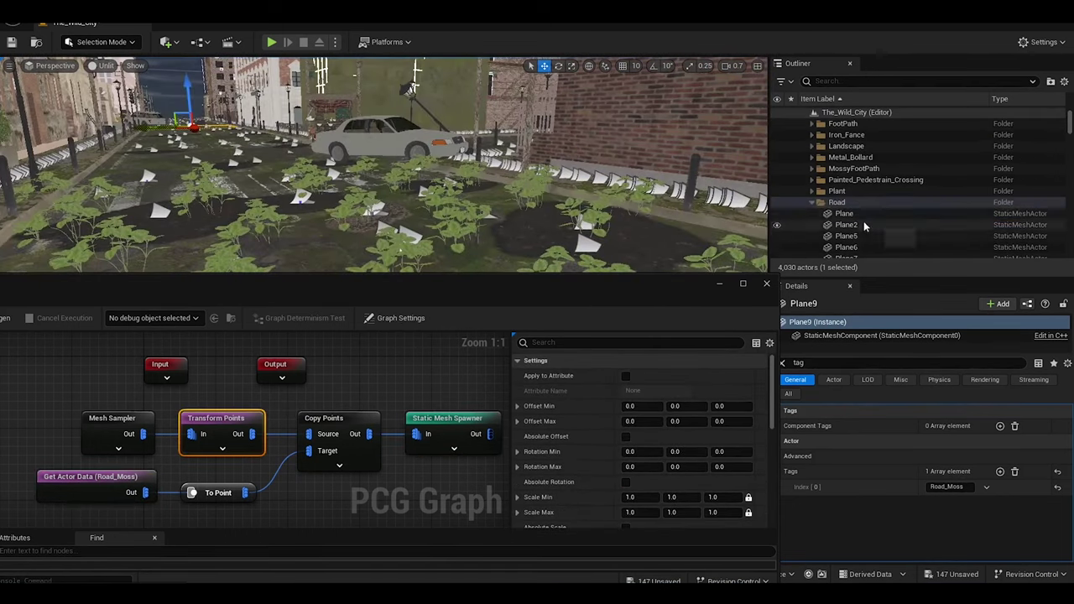
Select and frame Plane2, then view the plants along the brick wall
click(864, 224)
key(f)
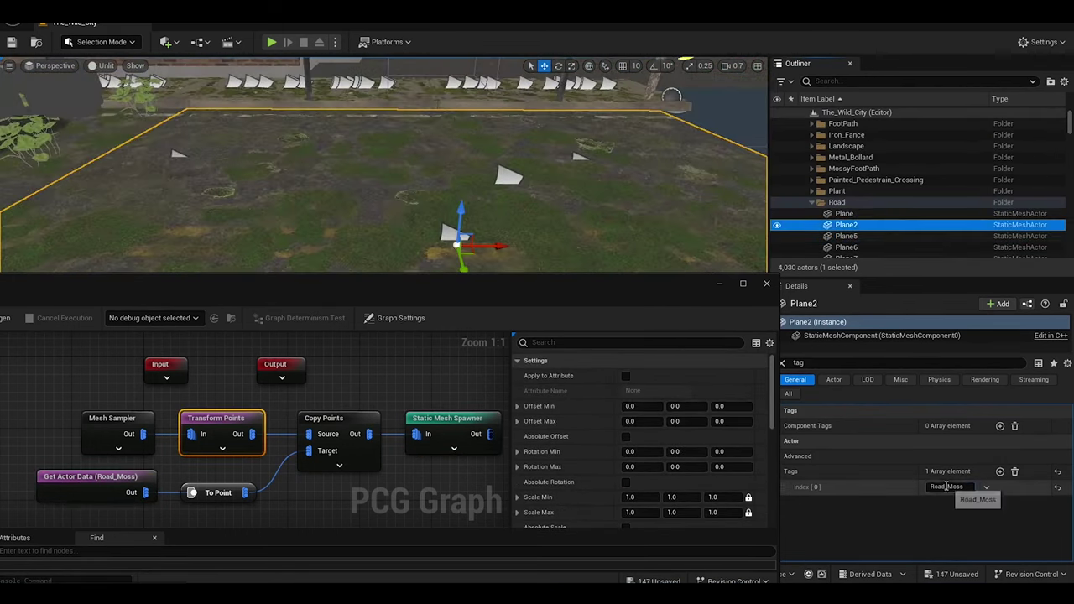
mouse_move(484, 238)
mouse_down()
mouse_move(366, 225)
mouse_move(403, 201)
mouse_up()
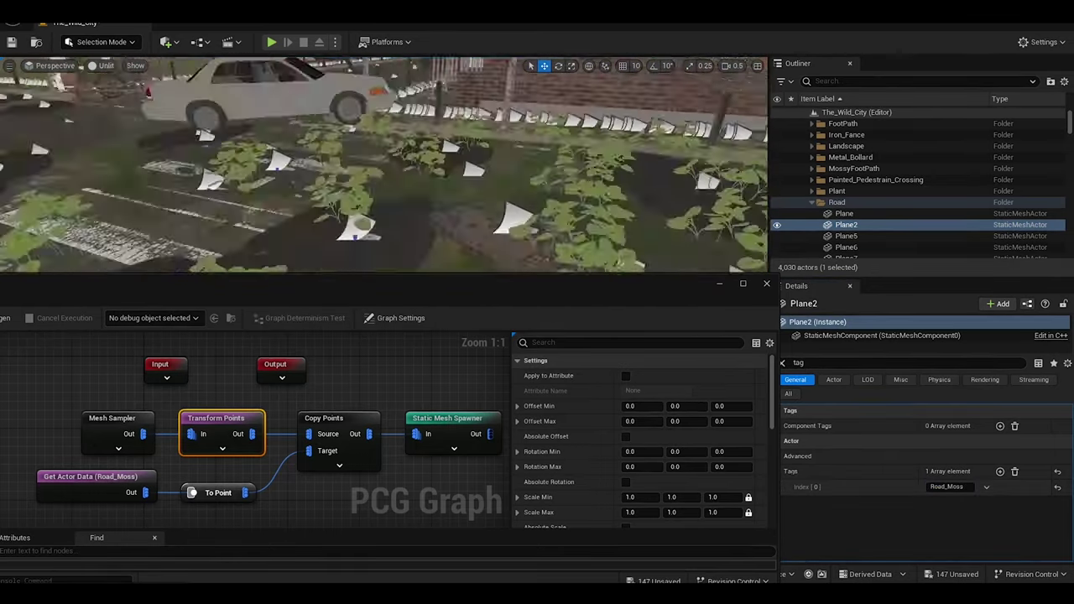
drag(285, 185, 276, 202)
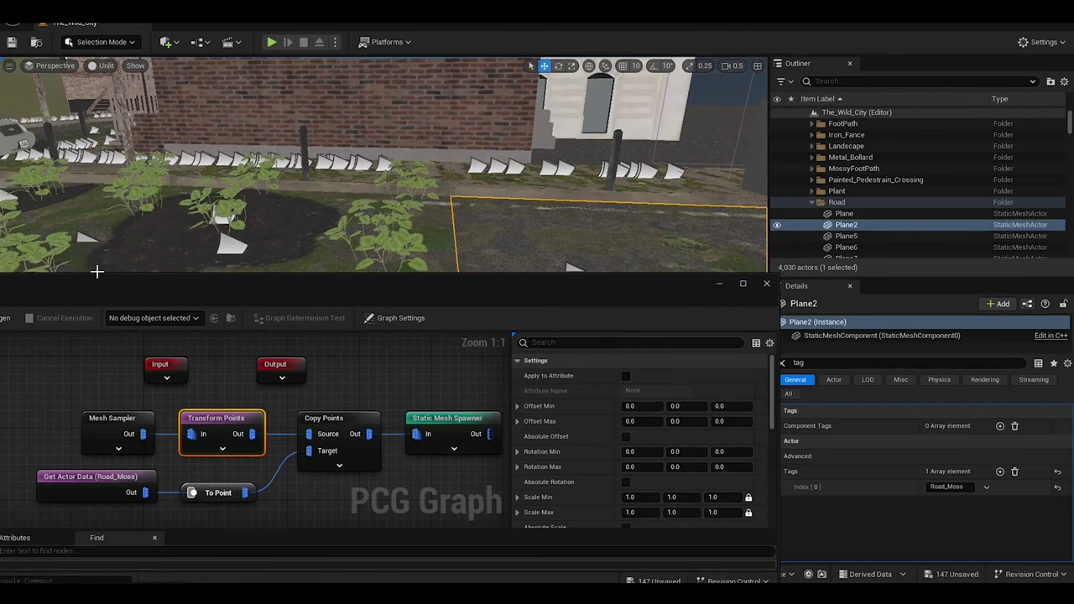
click(111, 417)
click(658, 376)
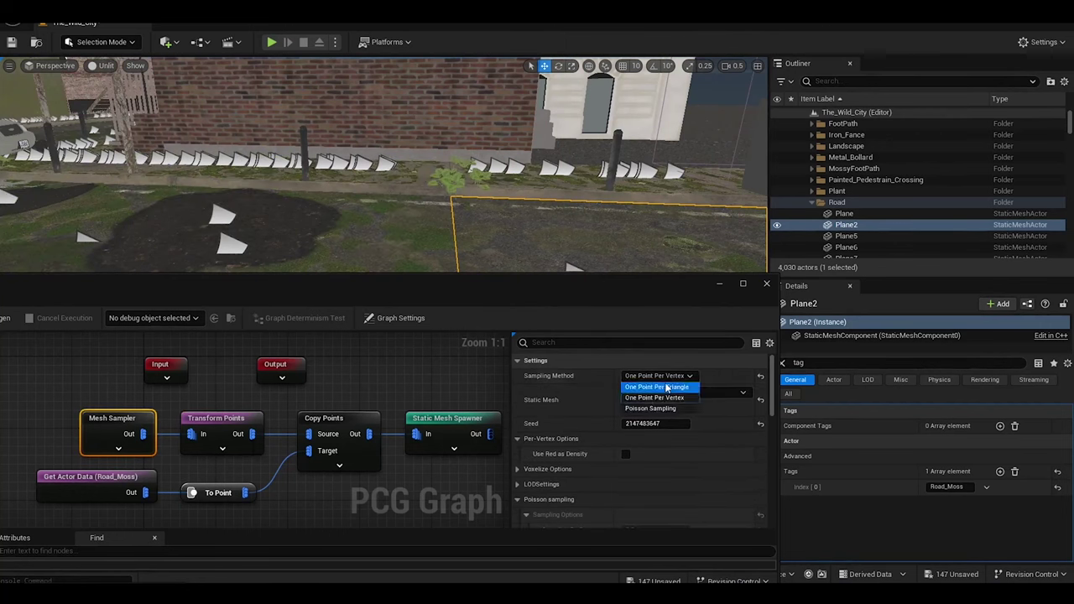
Switch the Mesh Sampler to Poisson Sampling and delete Plane39
click(651, 408)
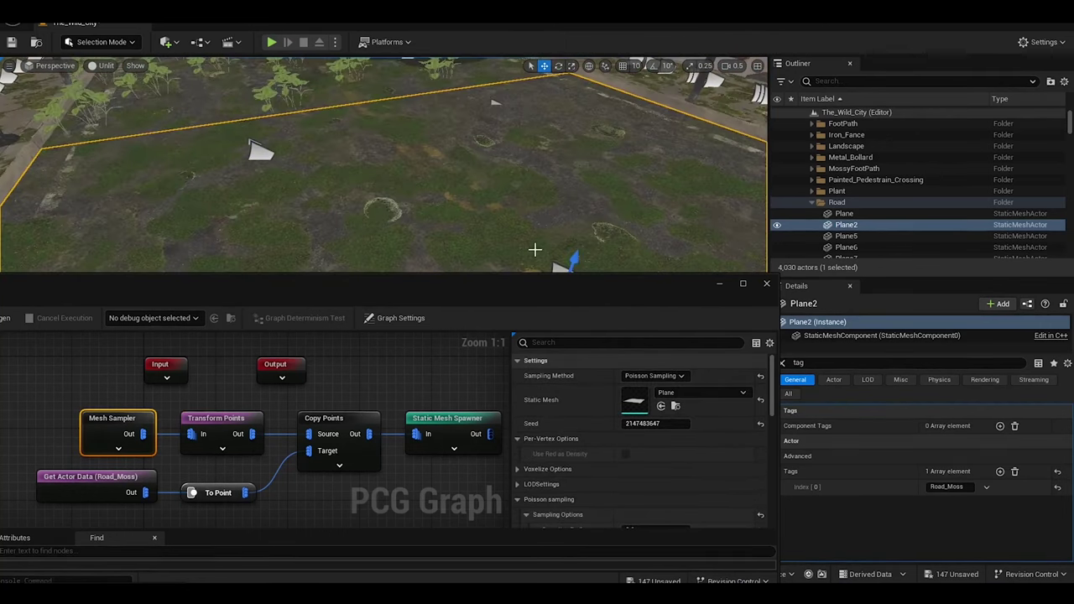
click(216, 418)
click(90, 476)
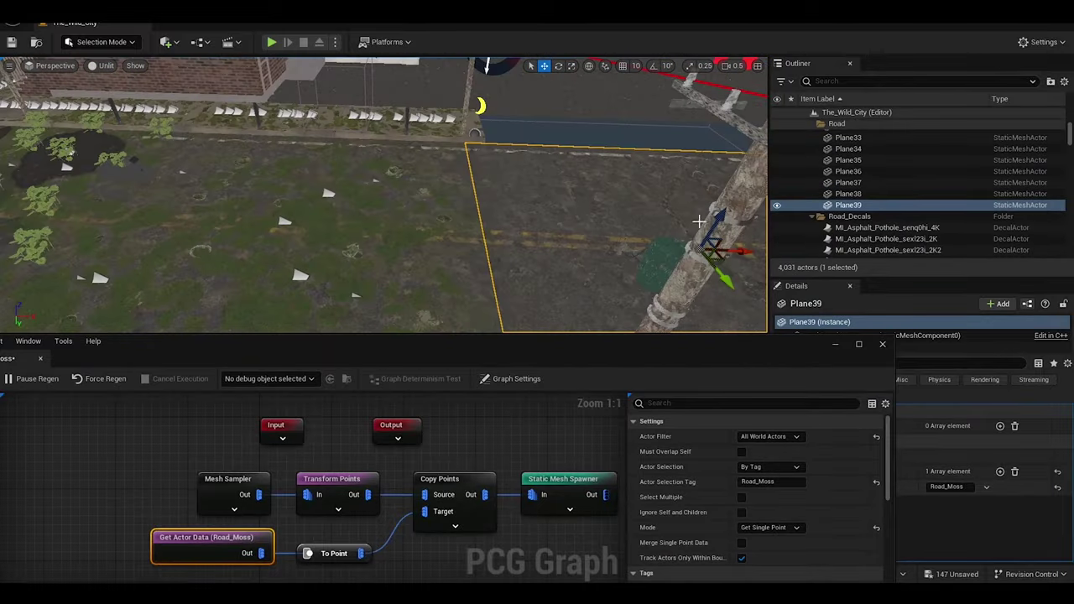
key(Delete)
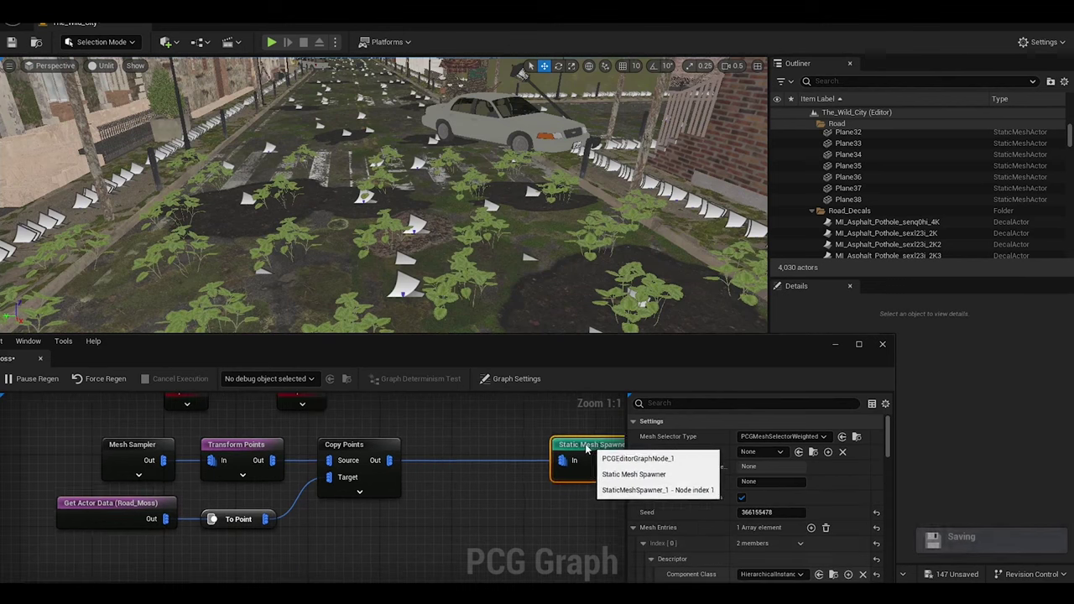
Add a Static Mesh Spawner node fed by the Copy Points output
right_click(391, 237)
text(c)
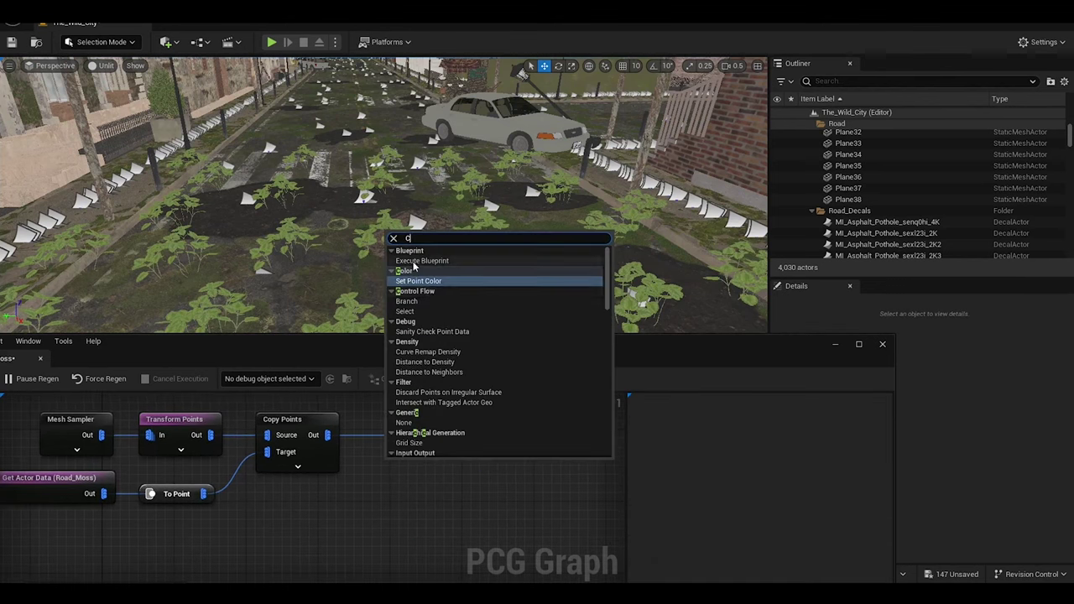
key(BackSpace)
text(static)
key(Return)
click(297, 465)
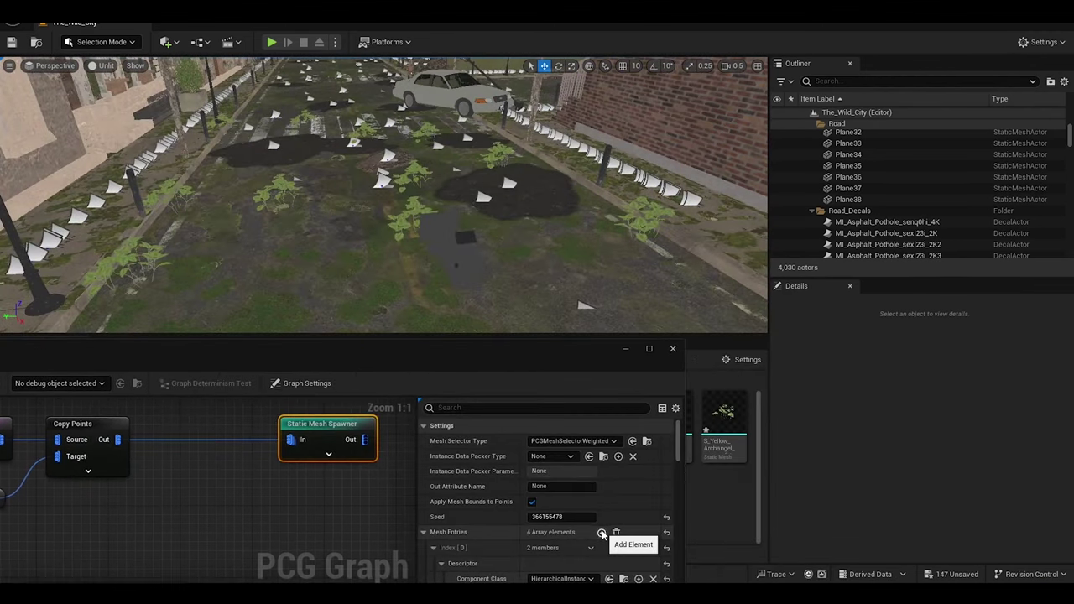
Fill the spawner's seven mesh entries with different Yellow Archangel variants
click(432, 550)
key(ctrl+space)
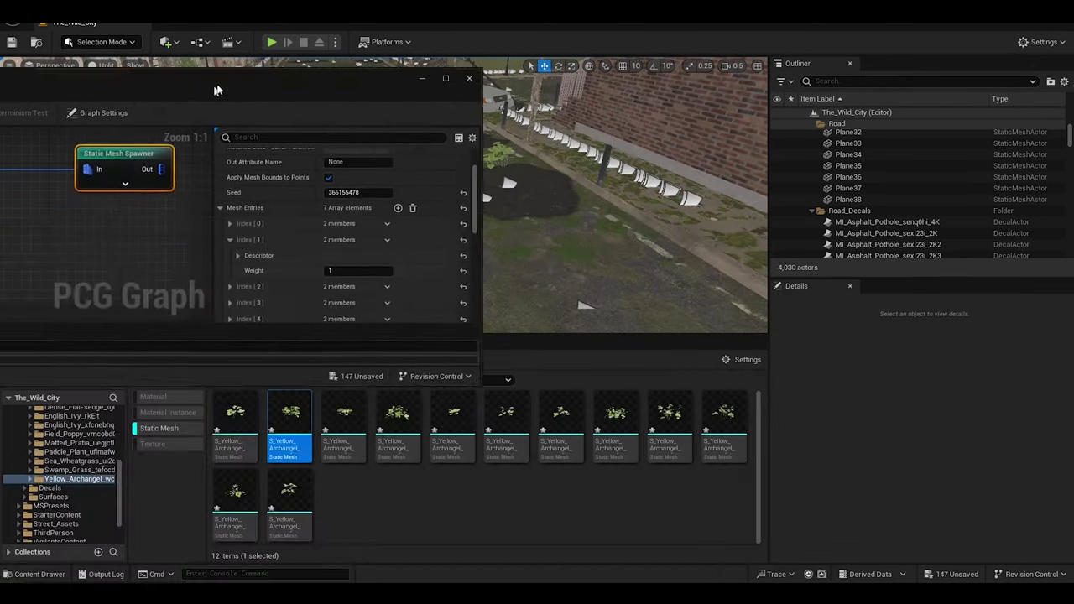
key(Right)
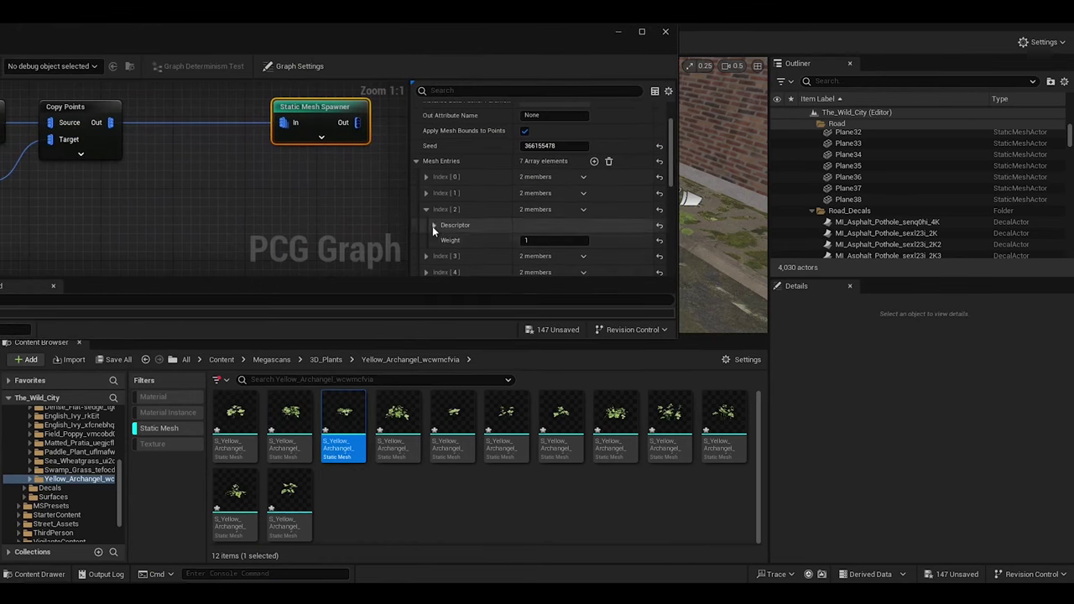
click(398, 419)
click(424, 159)
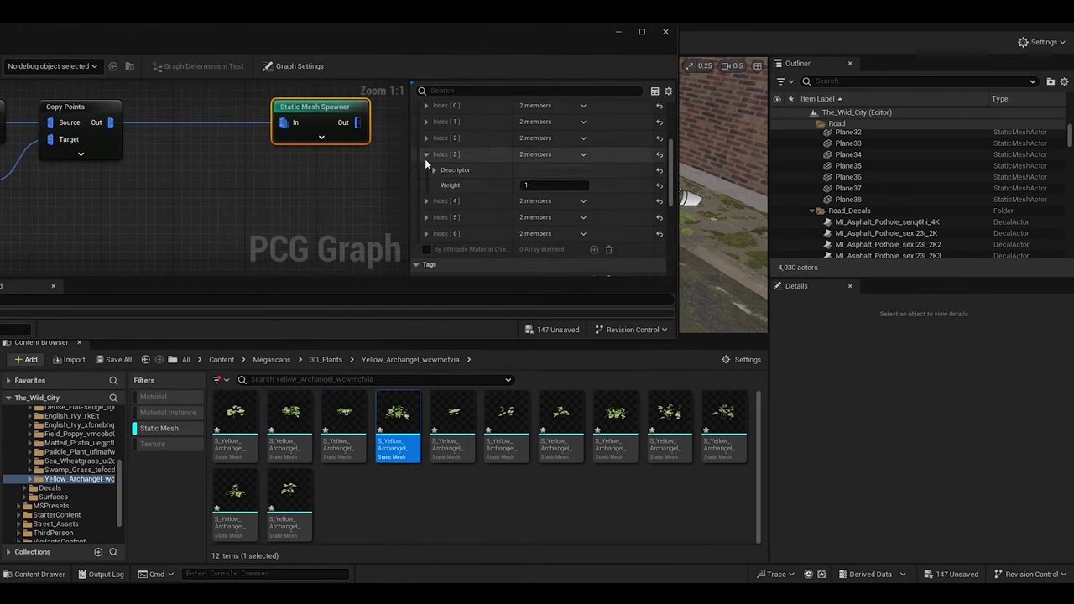
key(Right)
key(Right)
click(425, 203)
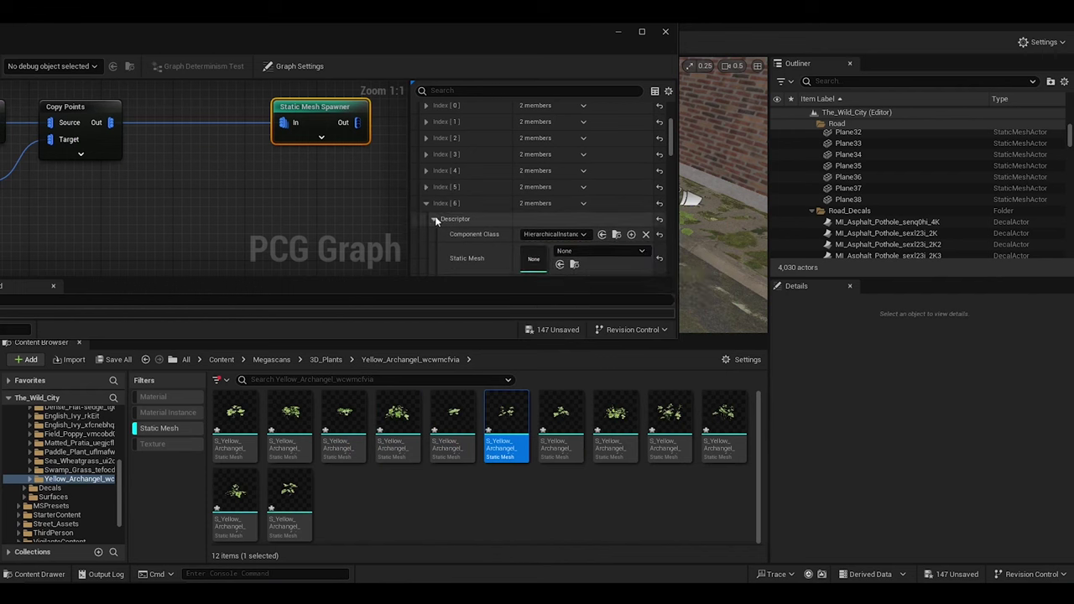
key(Right)
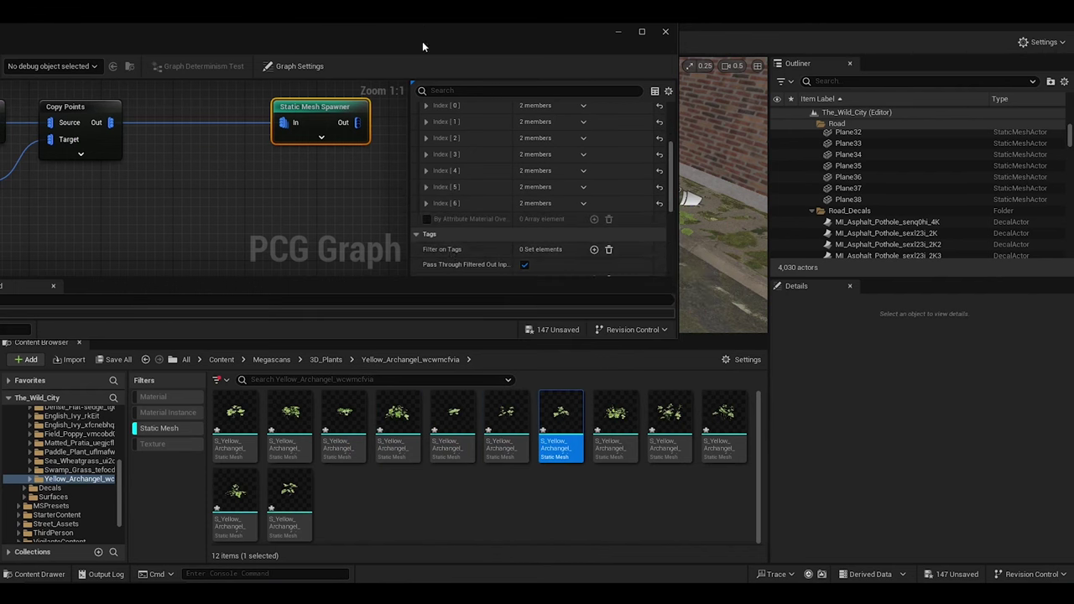
drag(421, 41, 435, 289)
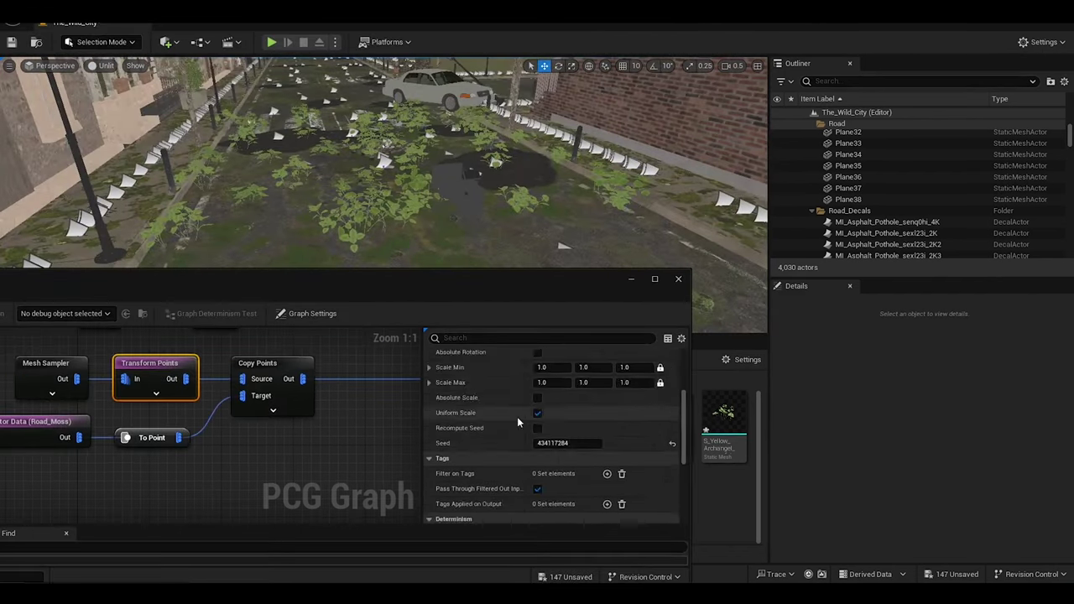
On Transform Points, set Rotation Max Z to 360 and Scale Min to 0.7
scroll(517, 416, up, 3)
key(Tab)
key(Tab)
text(360)
key(Return)
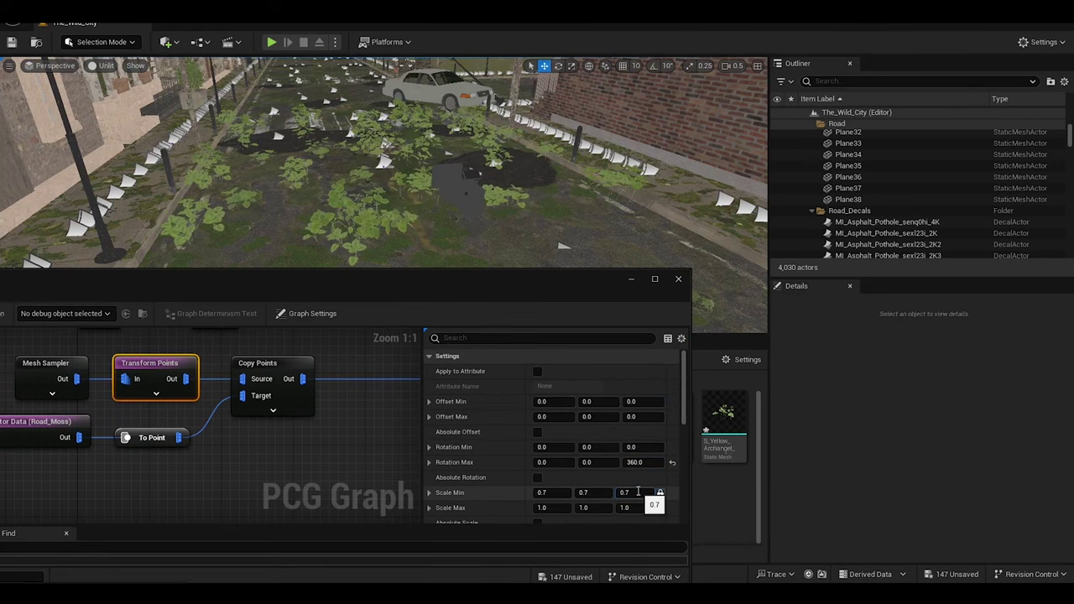
key(Tab)
On the Copy Points node, set rotation and scale inheritance to Target
drag(419, 287, 437, 290)
scroll(226, 420, down, 3)
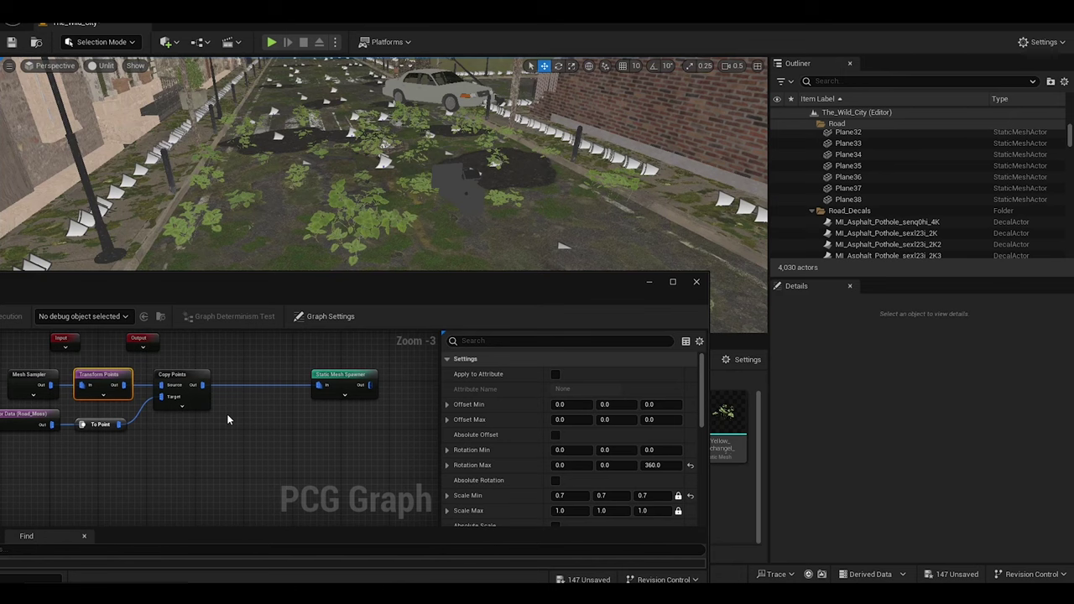
right_drag(301, 450, 369, 452)
click(250, 382)
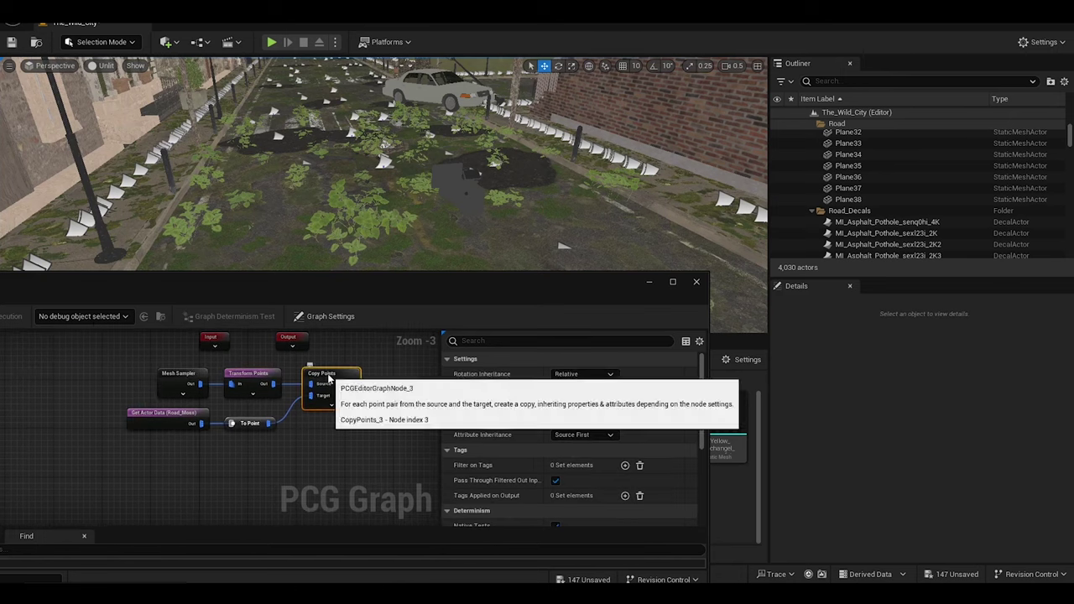
click(592, 389)
click(588, 407)
click(588, 389)
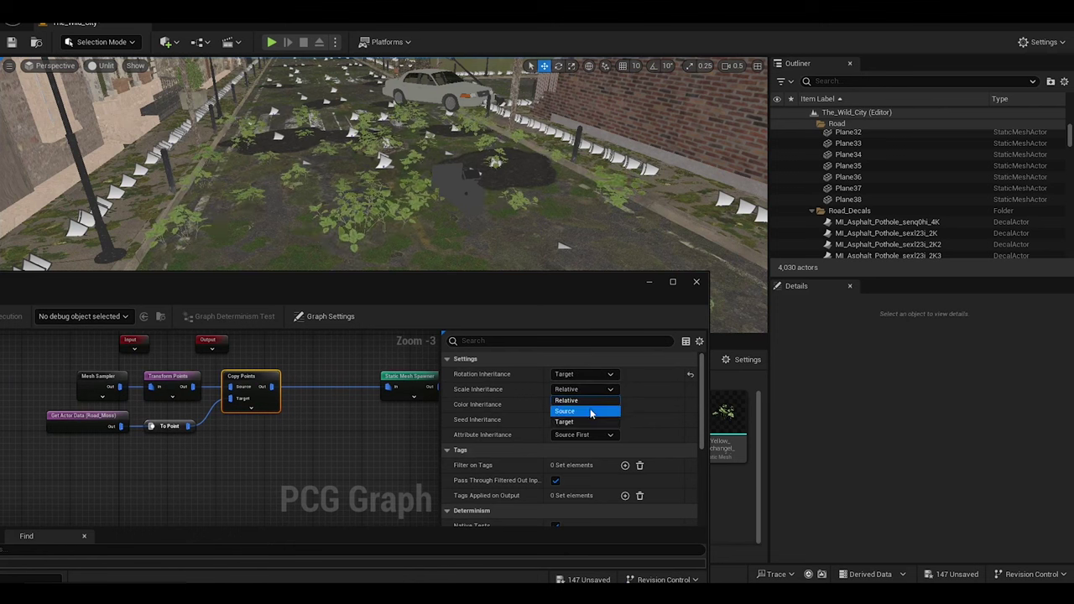
click(564, 421)
Try Target for color and seed inheritance, then reset seed and attribute inheritance to defaults
click(583, 405)
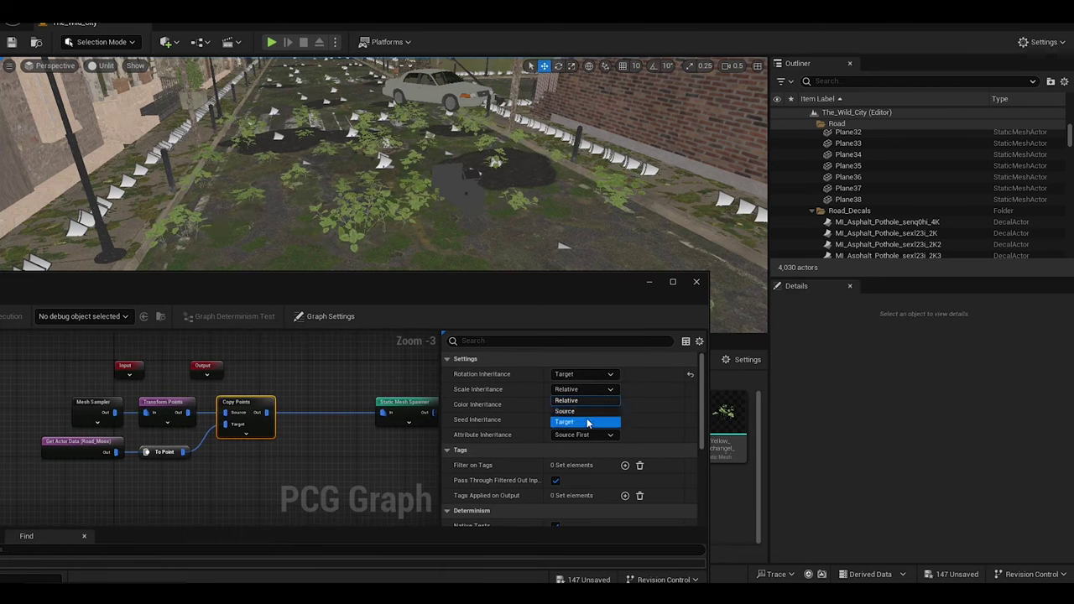
click(575, 437)
click(583, 419)
click(575, 452)
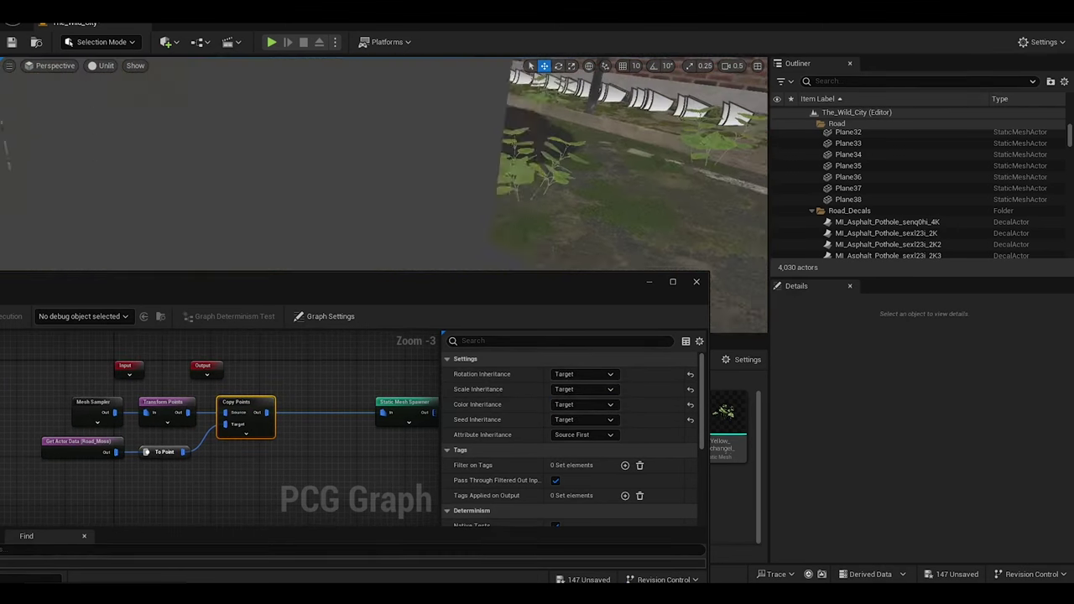
click(583, 435)
click(690, 419)
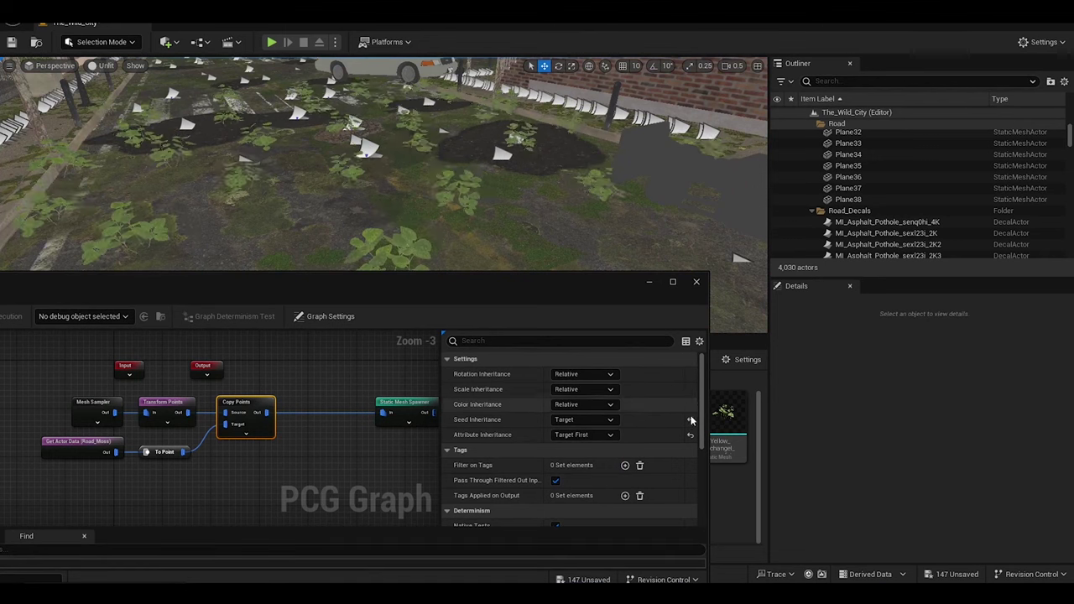
click(690, 435)
Select the Transform Points node, then the Static Mesh Spawner node
scroll(459, 428, down, 2)
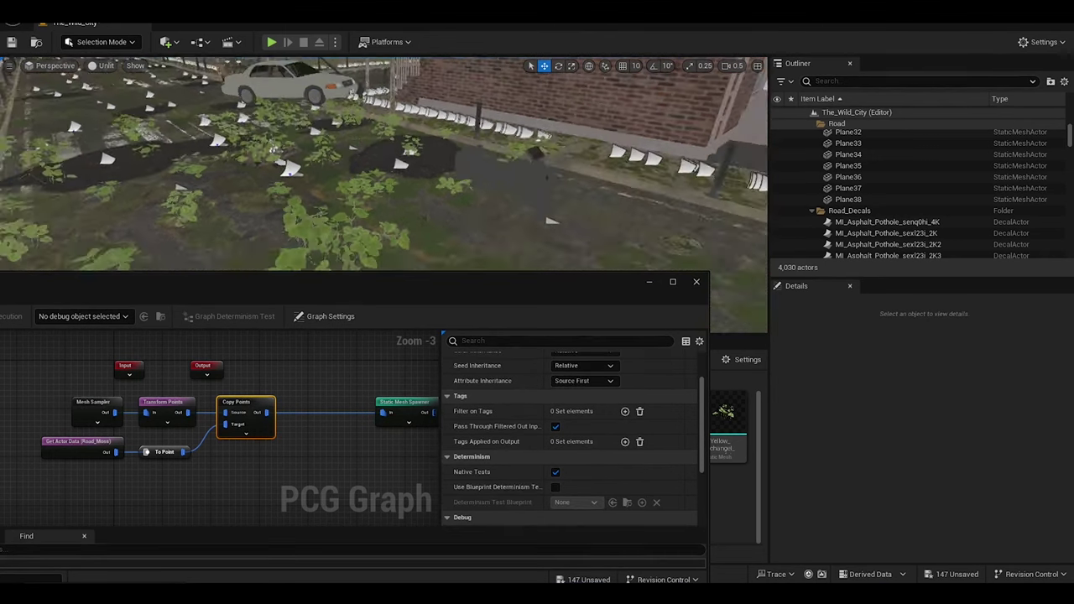
scroll(514, 464, down, 3)
scroll(504, 470, down, 3)
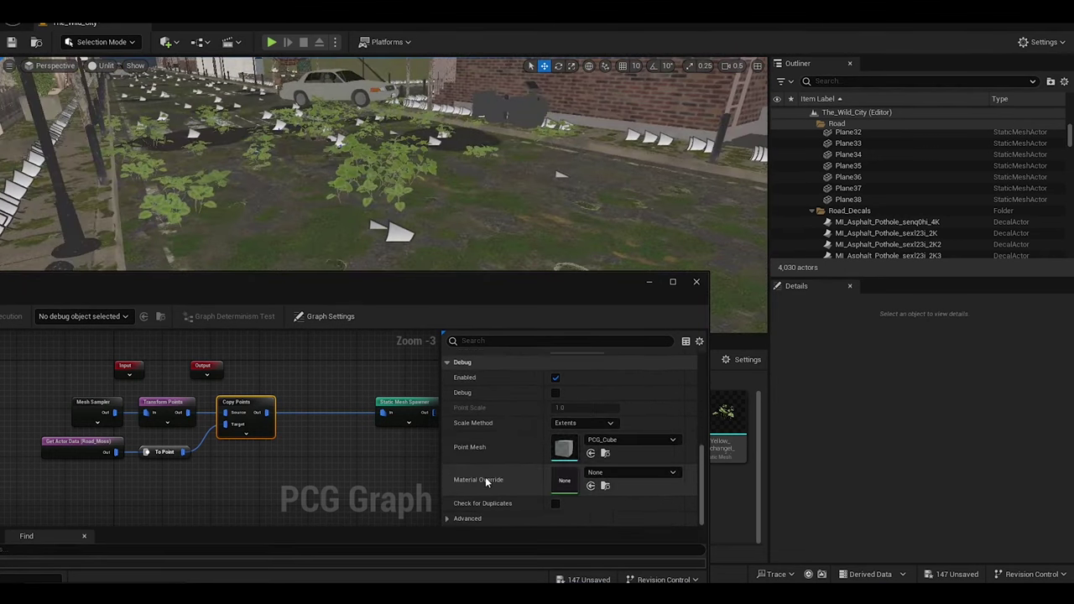
click(177, 405)
scroll(521, 462, down, 3)
click(404, 407)
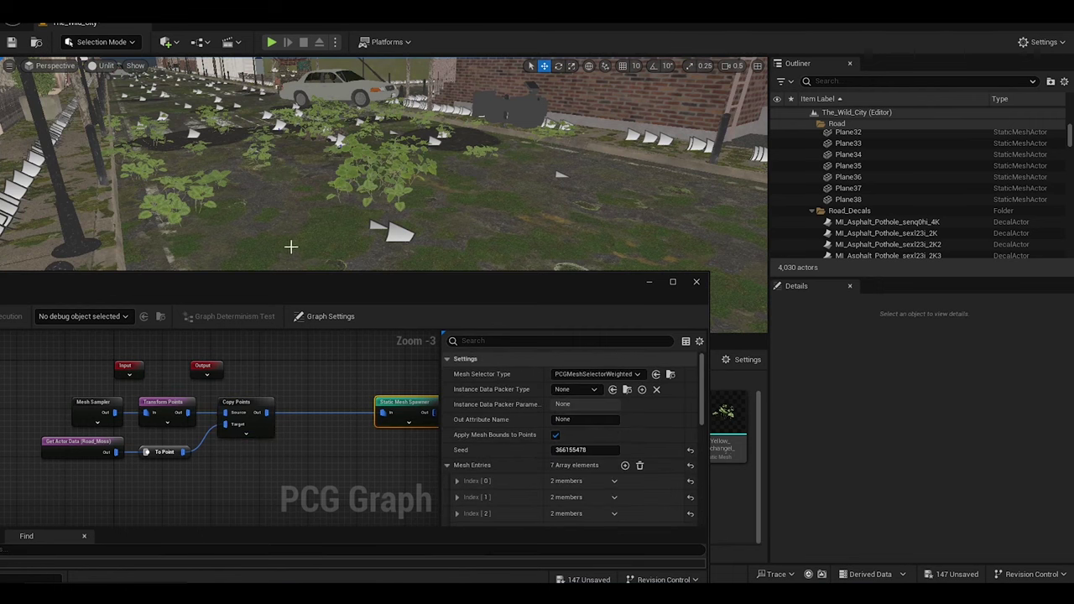
Add an eighth mesh entry to the Static Mesh Spawner and expand its descriptor
drag(378, 289, 404, 270)
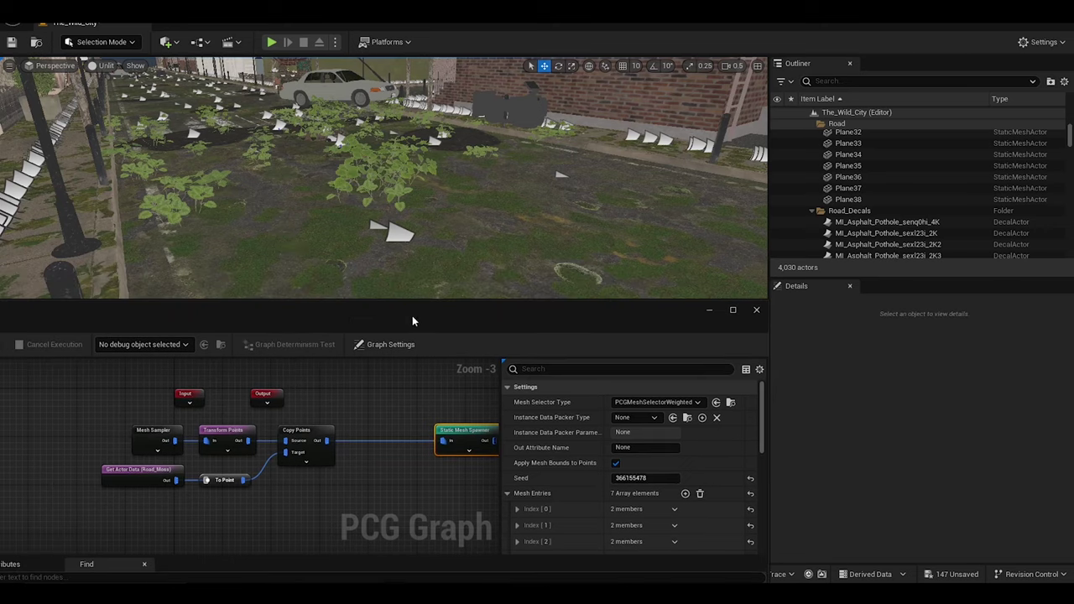
scroll(533, 363, down, 3)
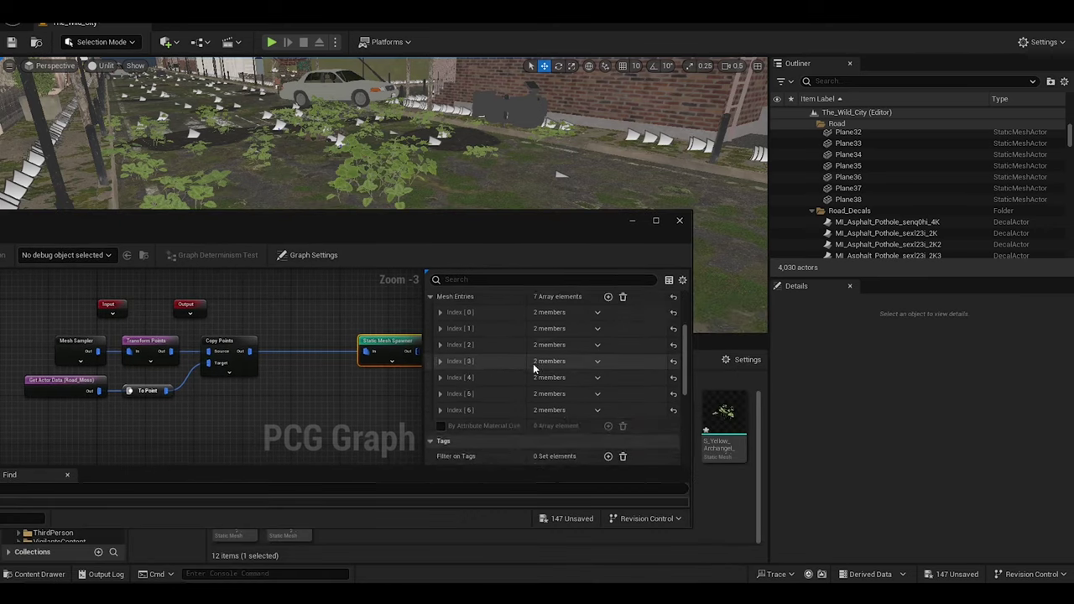
click(609, 333)
drag(519, 226, 461, 74)
click(381, 217)
click(385, 233)
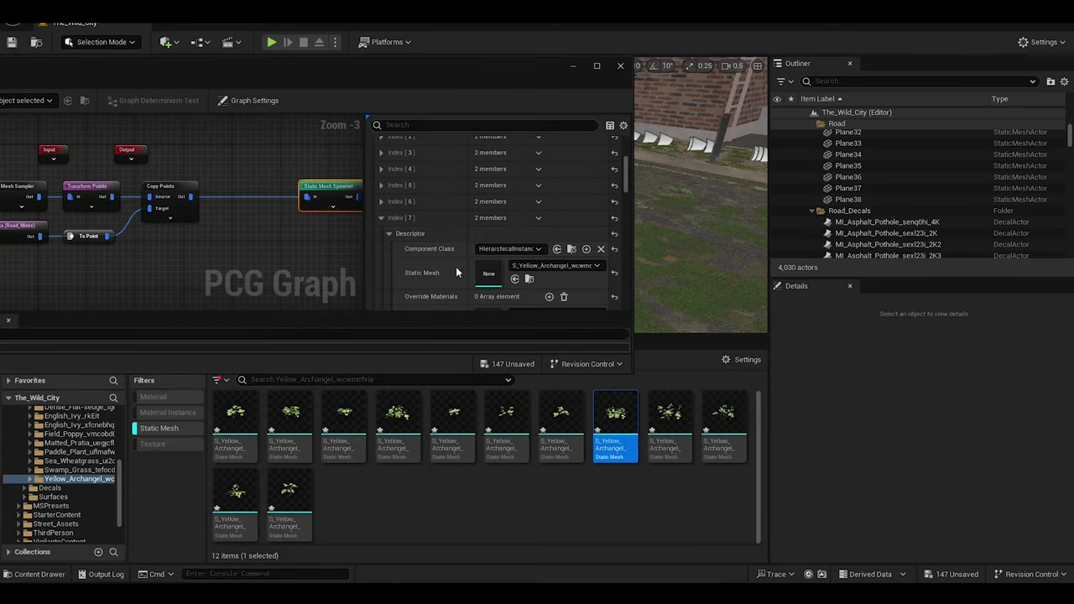
Expand the ninth and tenth mesh entries and assign the next Yellow Archangel variant
click(381, 201)
click(388, 249)
click(381, 233)
click(388, 266)
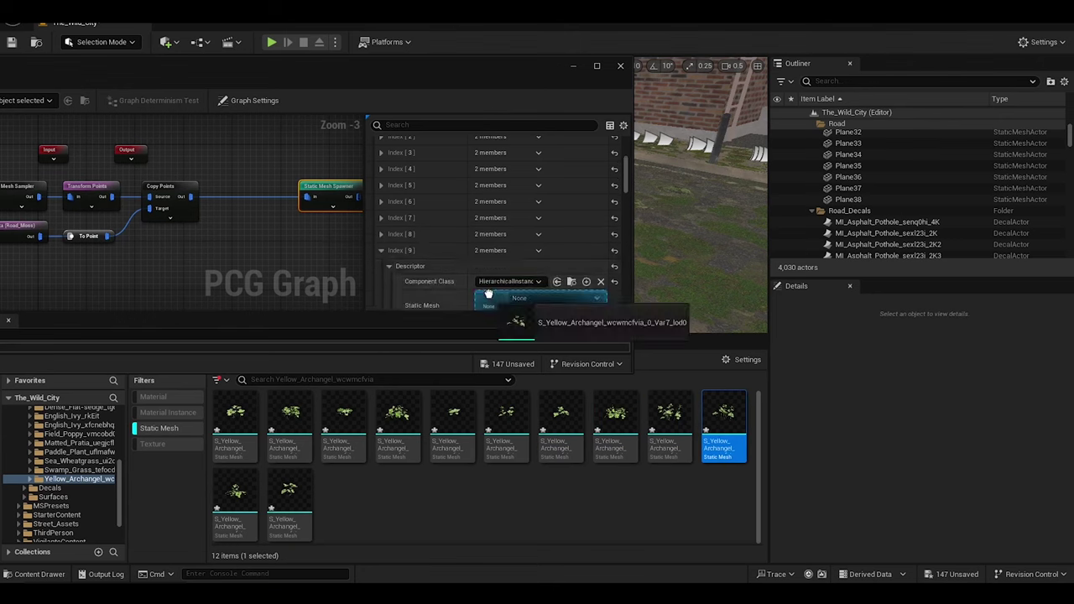
click(381, 250)
click(380, 266)
Fill the eleventh entry, then expand the twelfth mesh entry for its Yellow Archangel mesh
click(388, 281)
scroll(503, 251, down, 3)
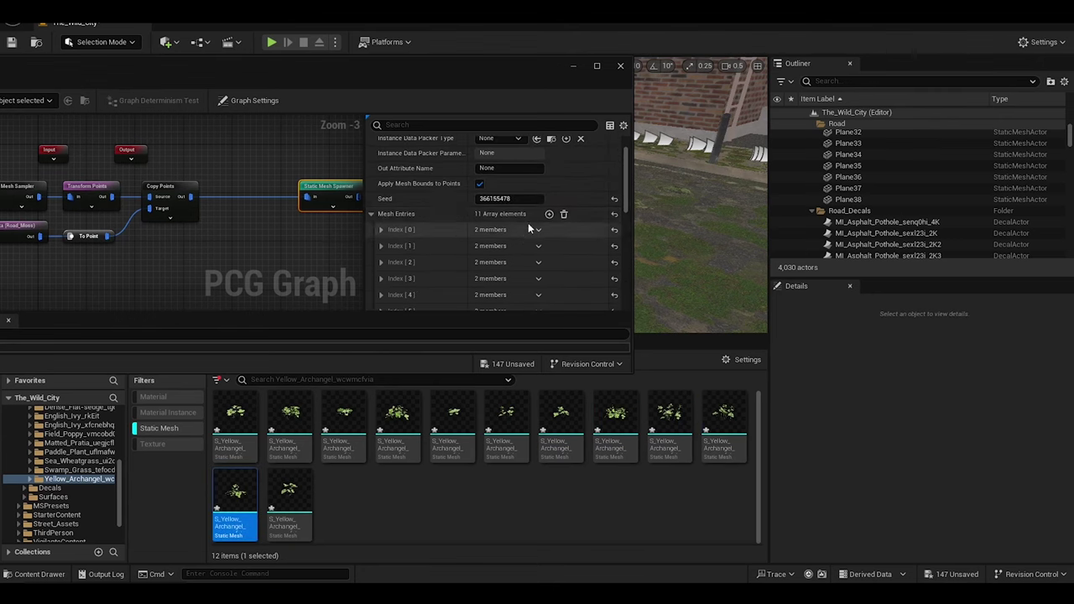
click(376, 212)
click(375, 212)
scroll(432, 206, up, 10)
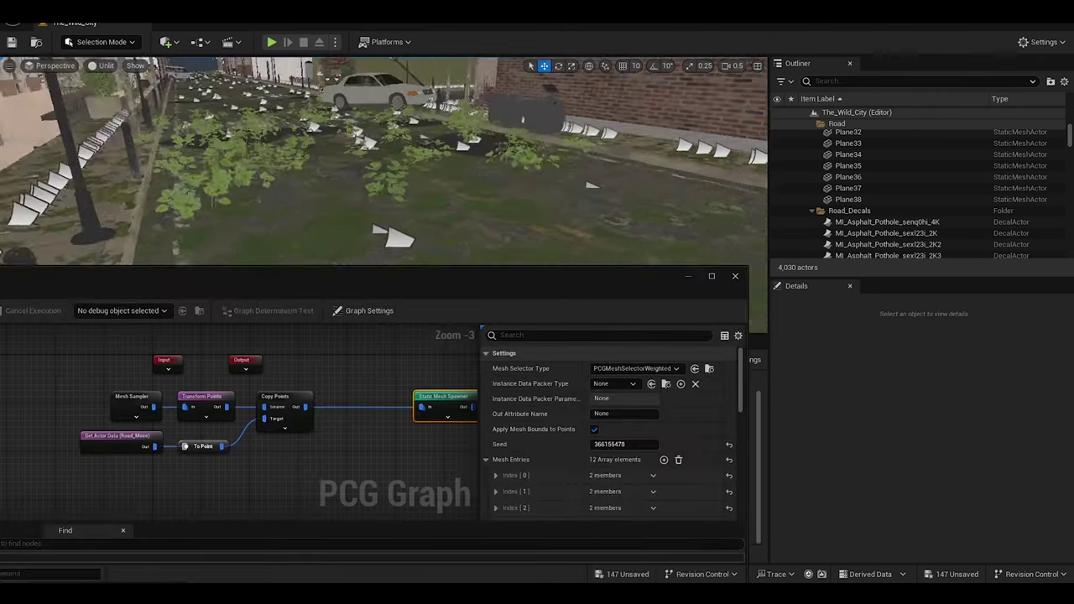